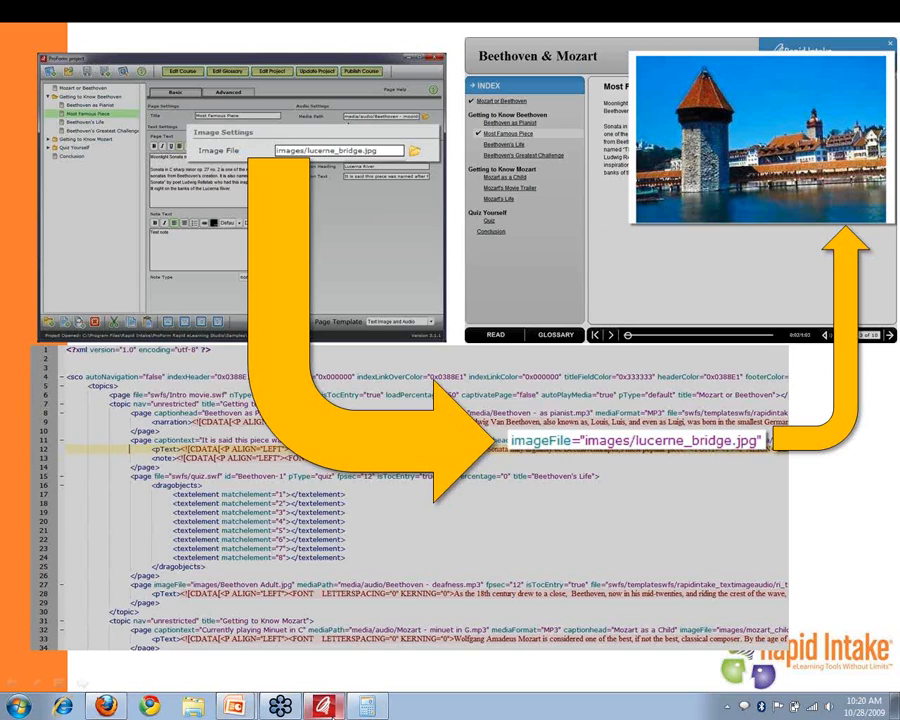
Switch to ProForm, open Sample Course 2 from the startup options, and maximize the project window.
left_click(325, 707)
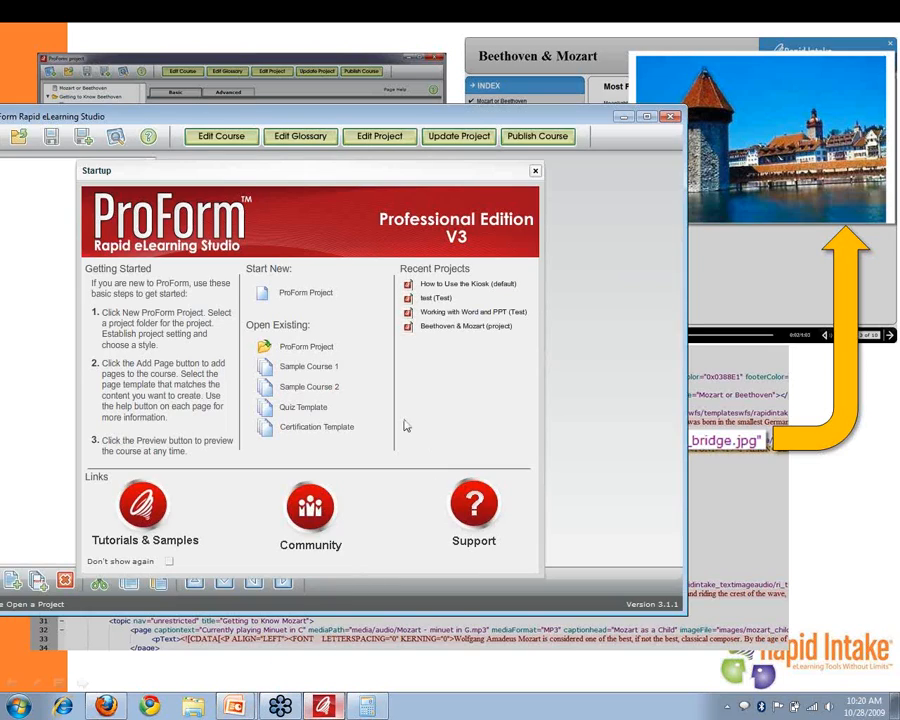
left_click(298, 389)
left_click_drag(68, 118, 204, 96)
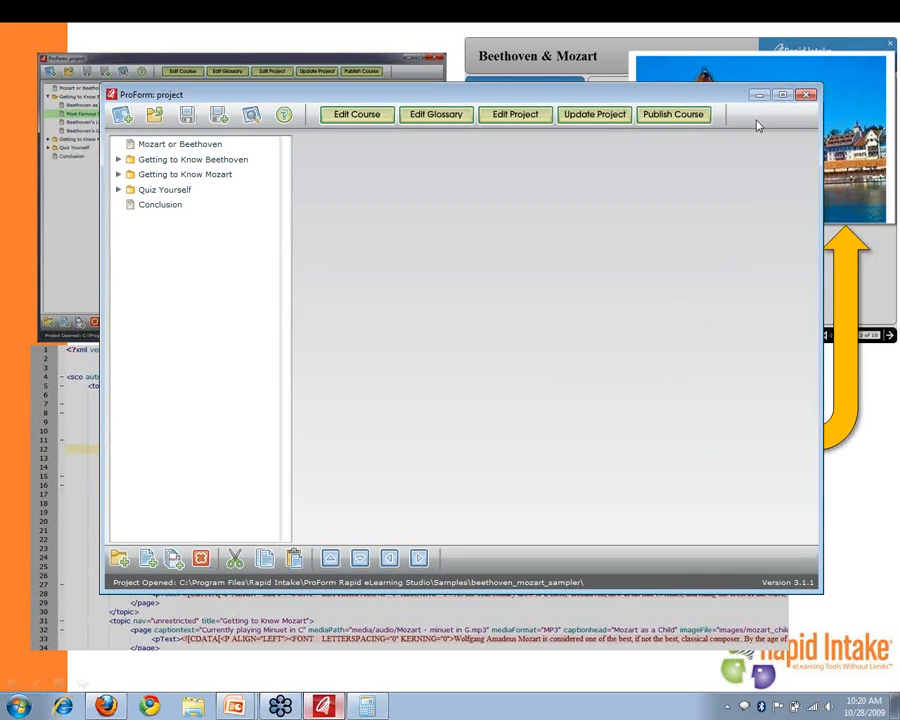
left_click(783, 96)
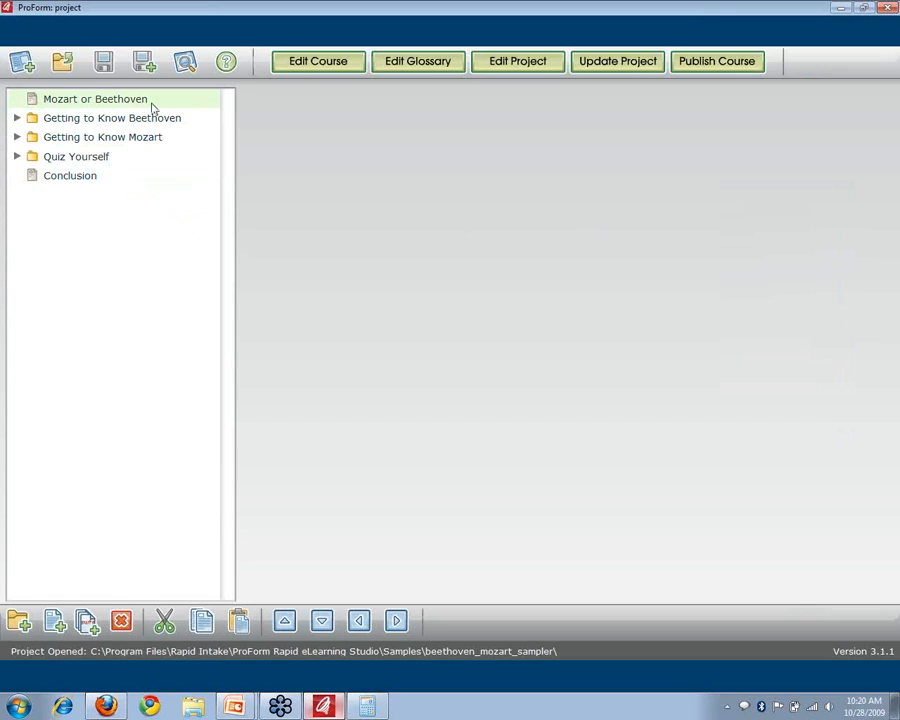
Open the Most Famous Piece page in the Getting to Know Beethoven topic and highlight its image file path.
left_click(17, 118)
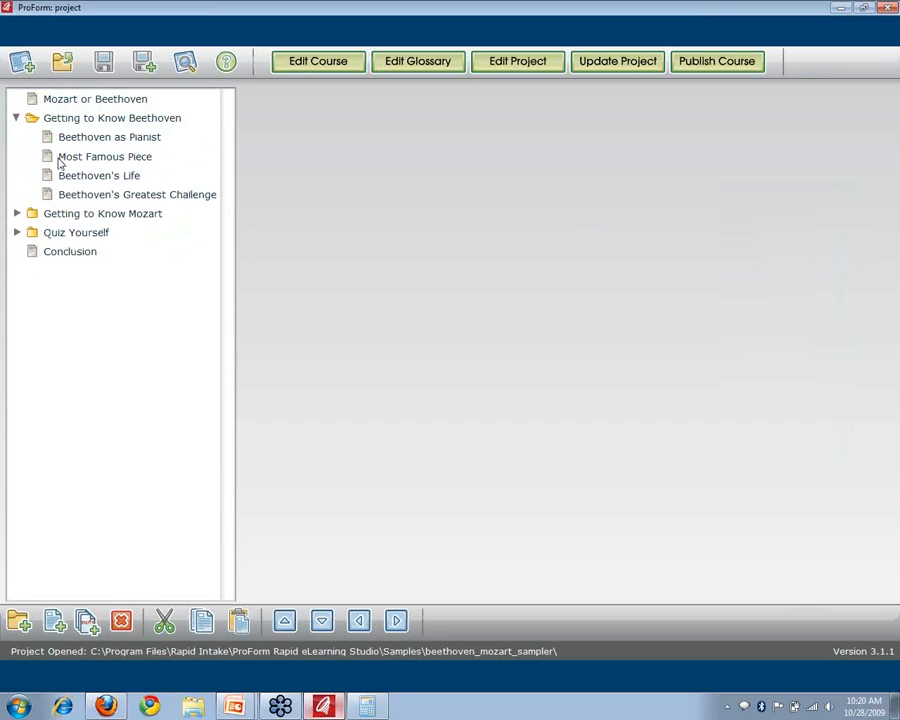
left_click(60, 160)
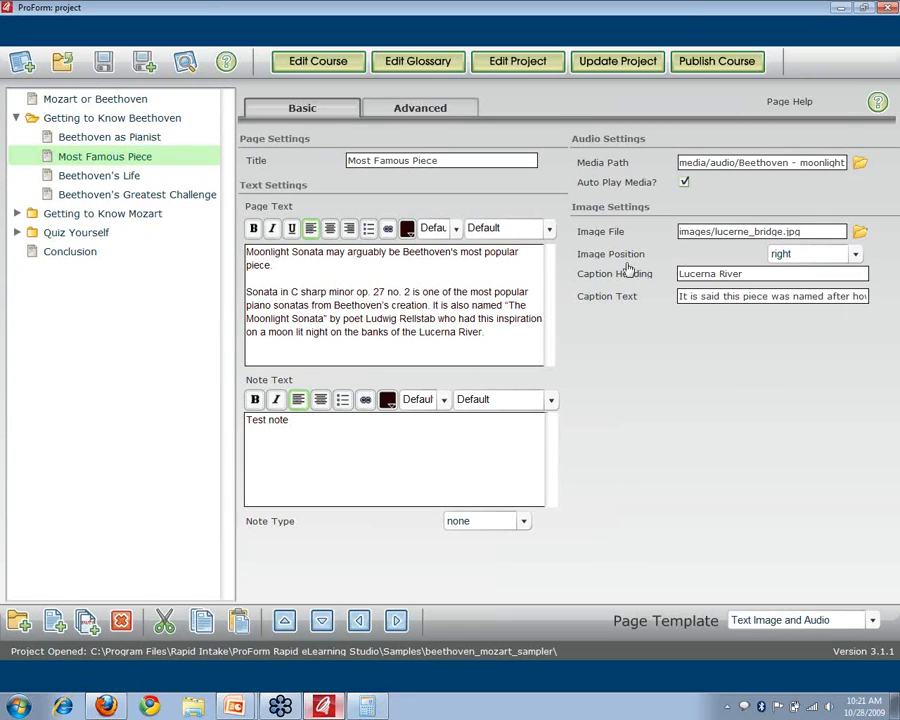
left_click_drag(810, 232, 680, 232)
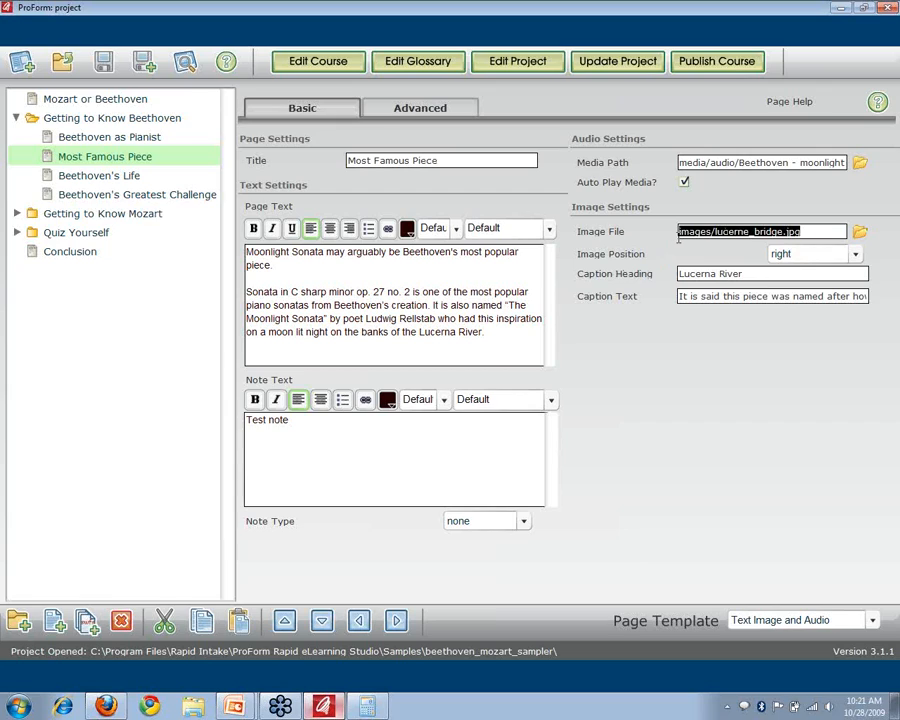
Switch to the PowerPoint slide show and reveal the Input Form and Output Template labels on the diagram.
key("alt+Tab")
key("Tab")
key("Tab")
key("Tab")
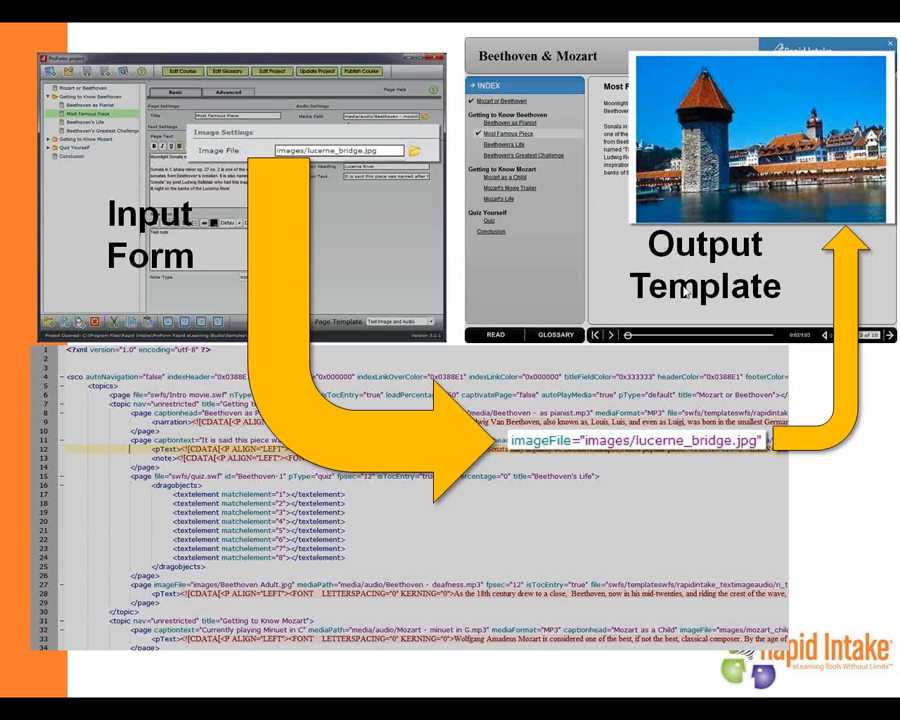
Return to ProForm, unlock the page's Content File setting among the advanced settings, and highlight the file name ri_textimageaudio_pg.swf.
key("alt+Tab")
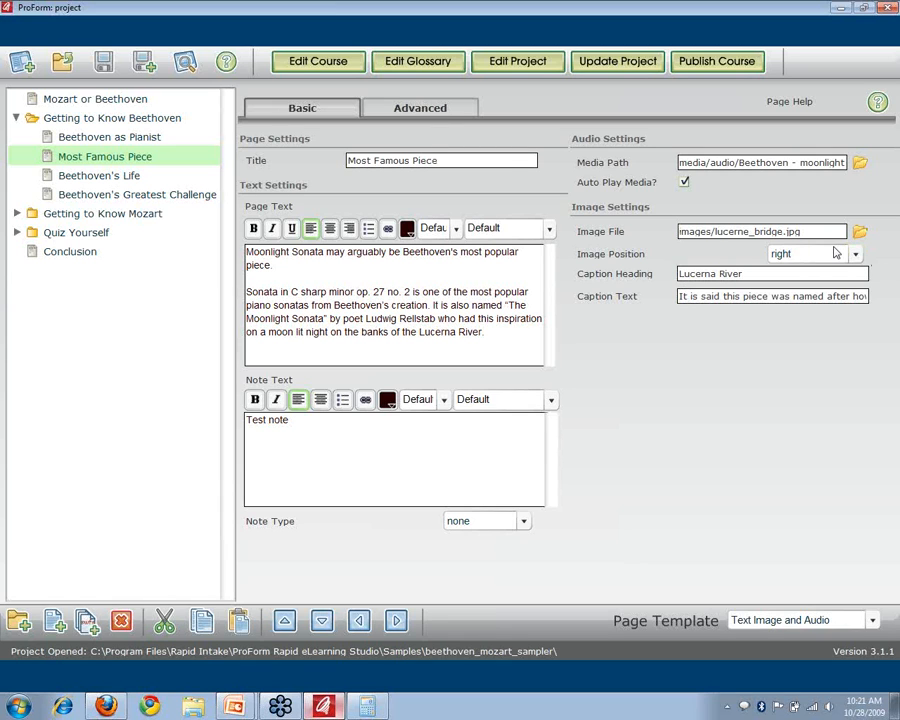
left_click_drag(834, 232, 634, 232)
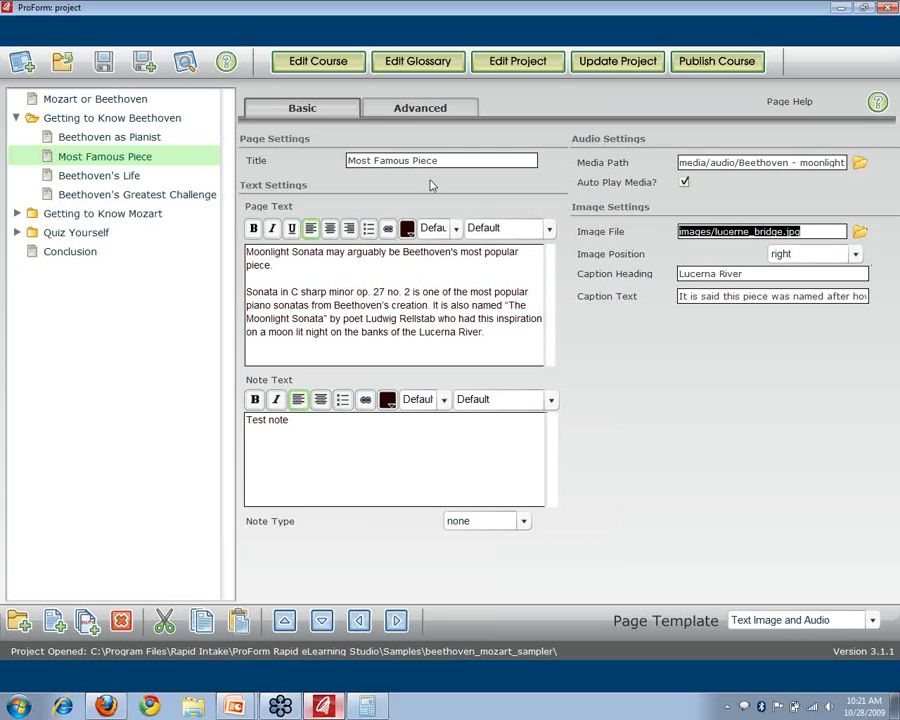
left_click(403, 114)
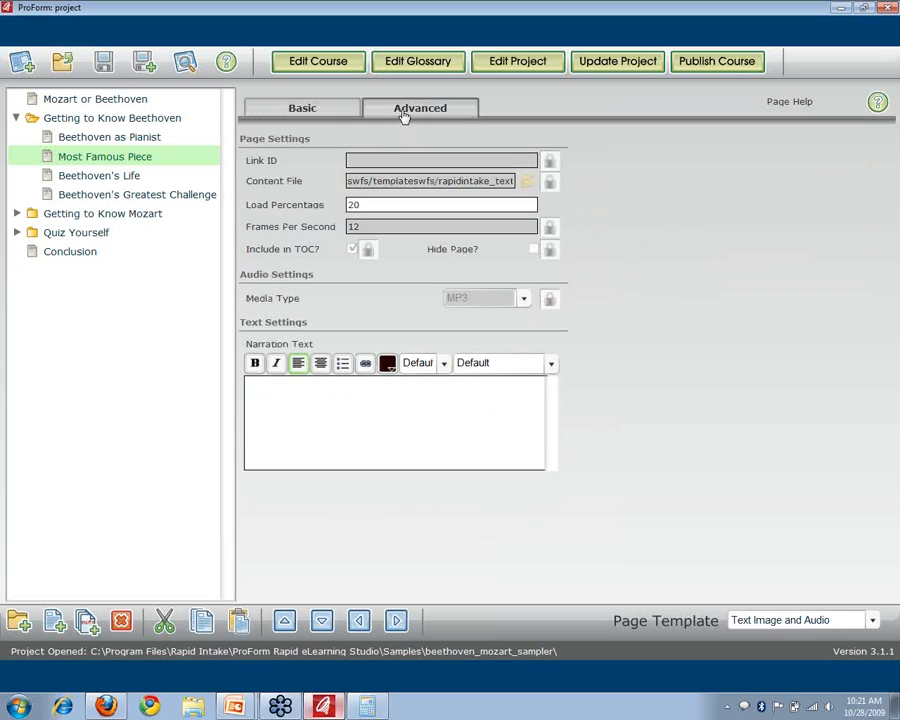
left_click(547, 186)
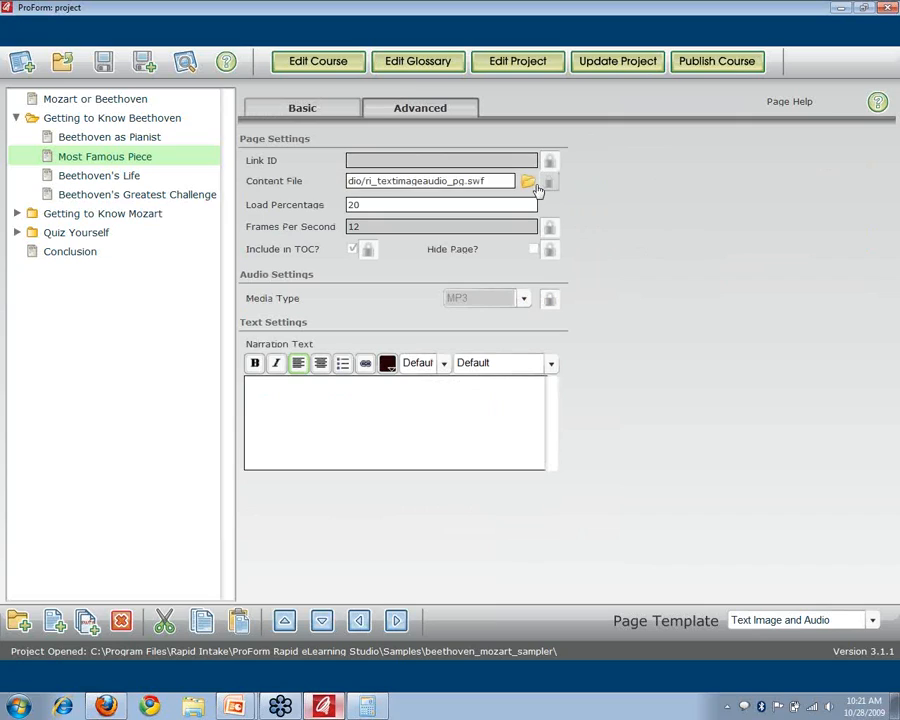
left_click_drag(507, 181, 371, 181)
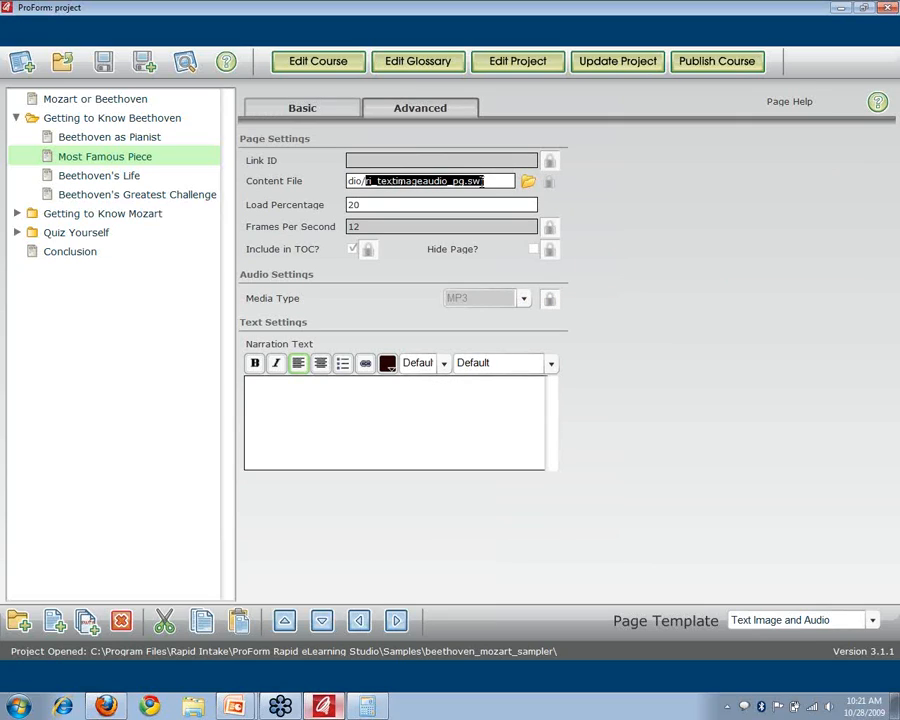
left_click(491, 181)
left_click_drag(500, 178, 368, 181)
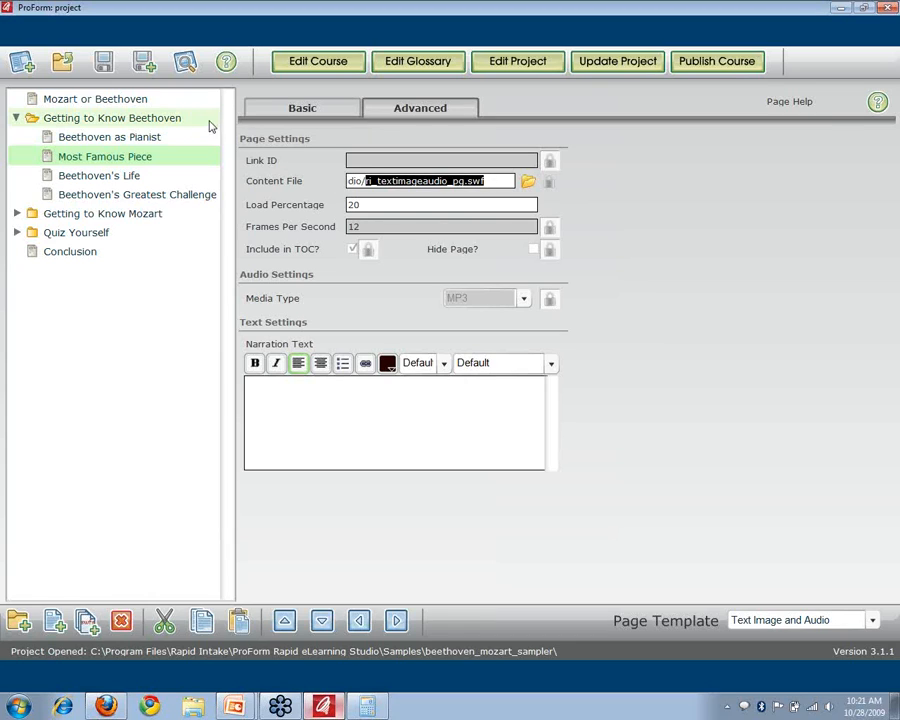
Preview the course in the browser, go to the Most Famous Piece page, and pause its playback.
left_click(186, 62)
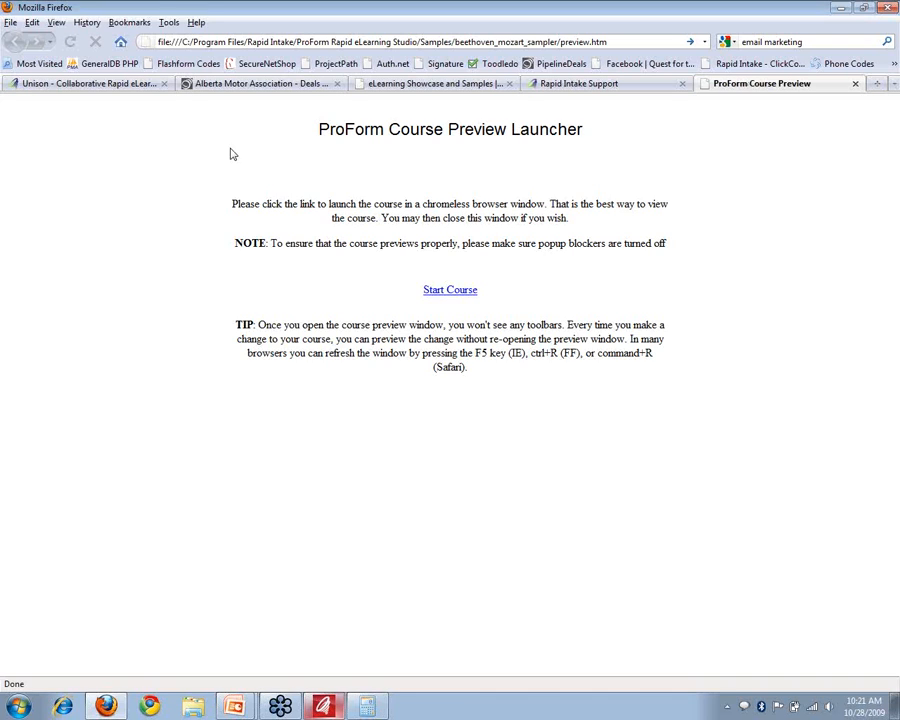
left_click(440, 296)
left_click_drag(304, 14, 376, 35)
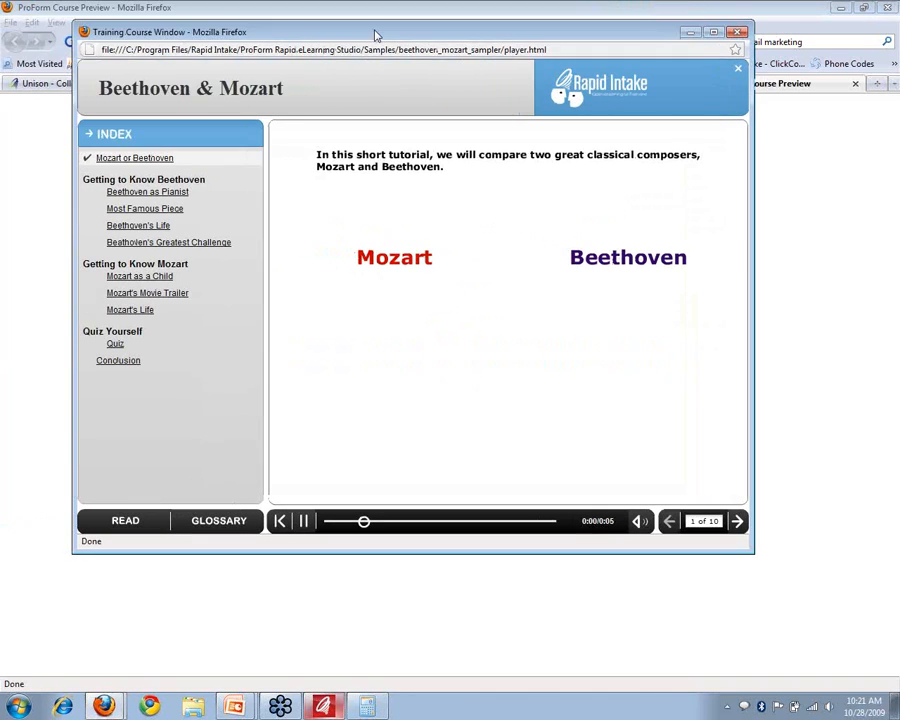
left_click(179, 208)
left_click(305, 524)
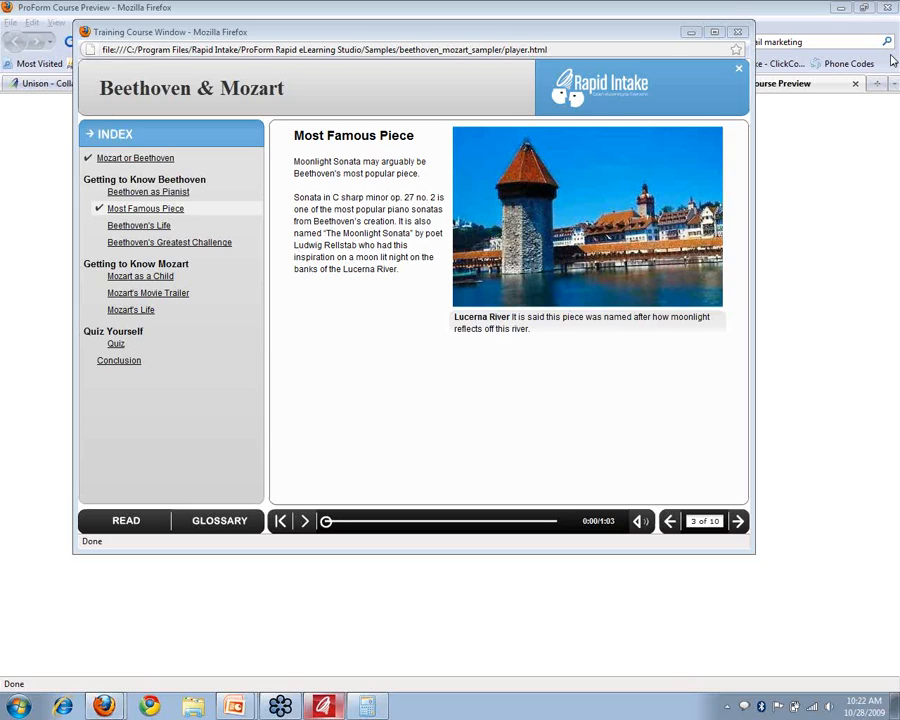
Switch to the beethoven_mozart_sampler folder, sort its files by type, and select the player Flash movie.
key("alt+Tab")
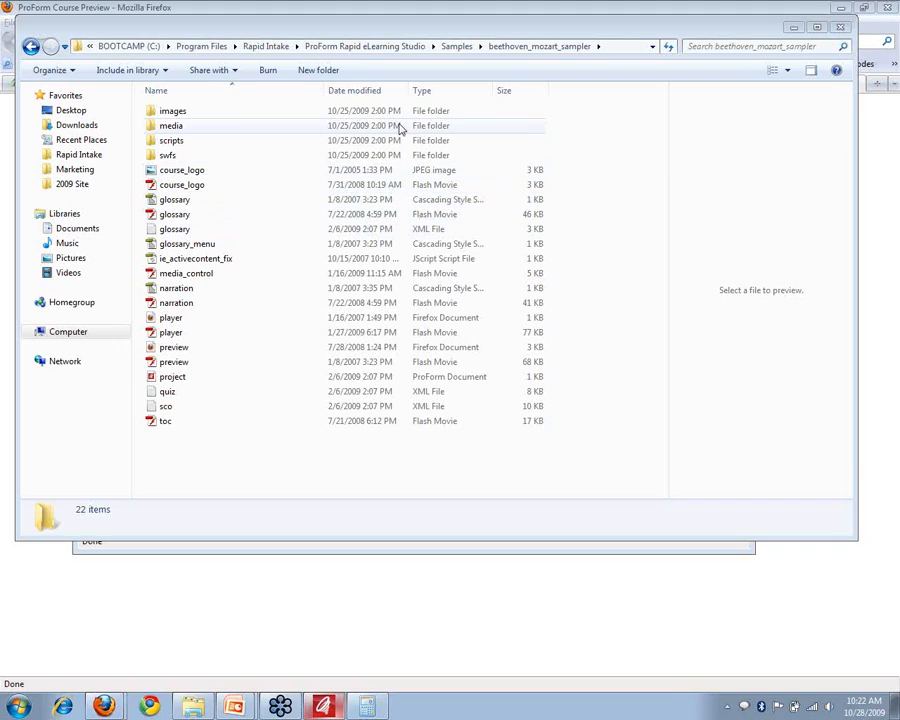
left_click(448, 91)
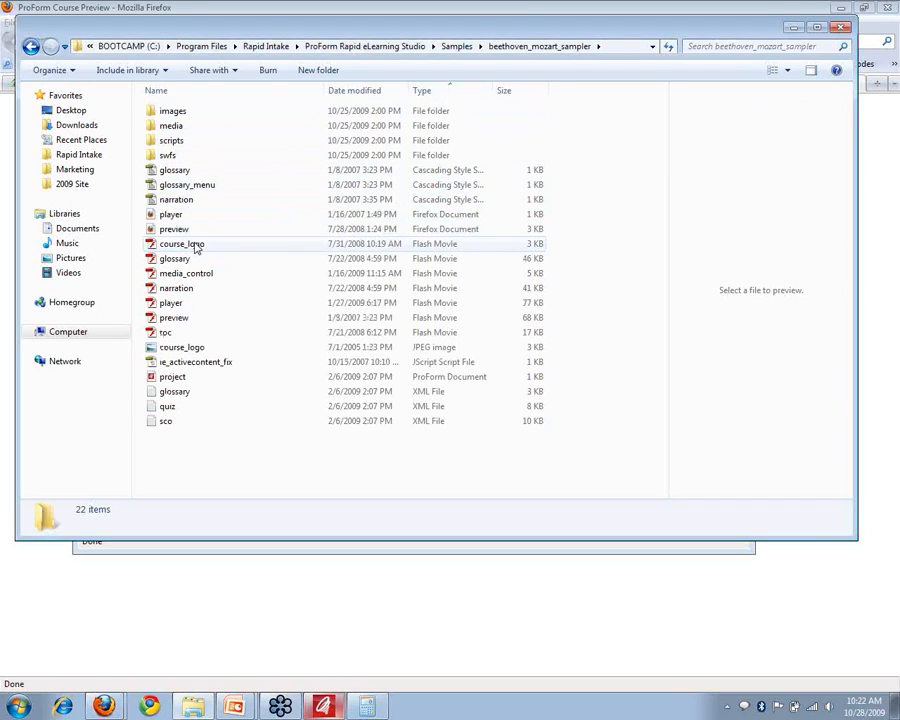
left_click(179, 305)
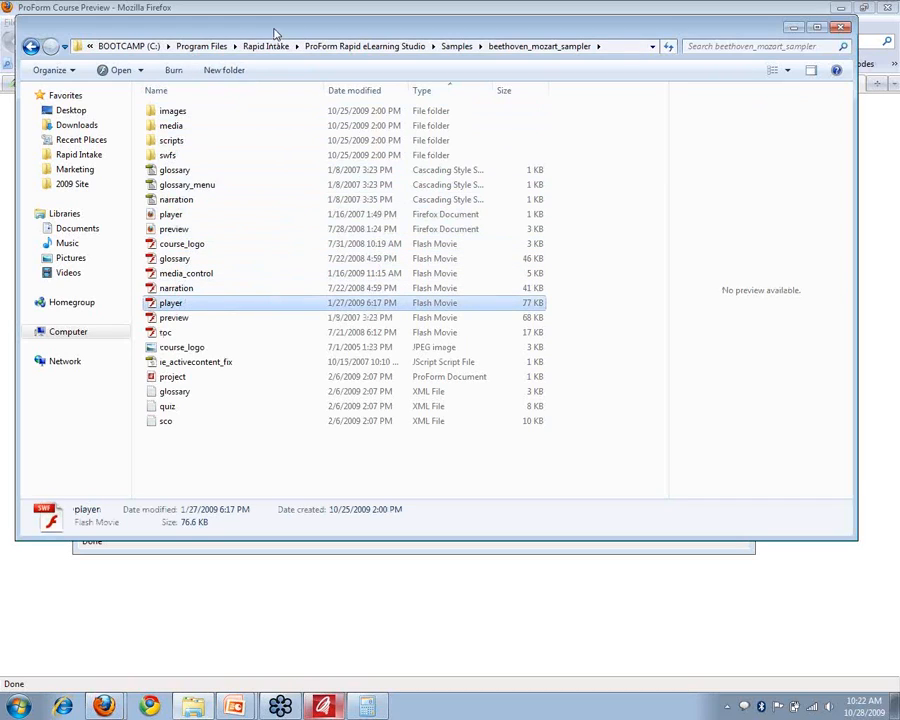
Arrange the project folder and course preview windows so both can be compared, leaving the course preview in front.
left_click_drag(229, 34, 629, 56)
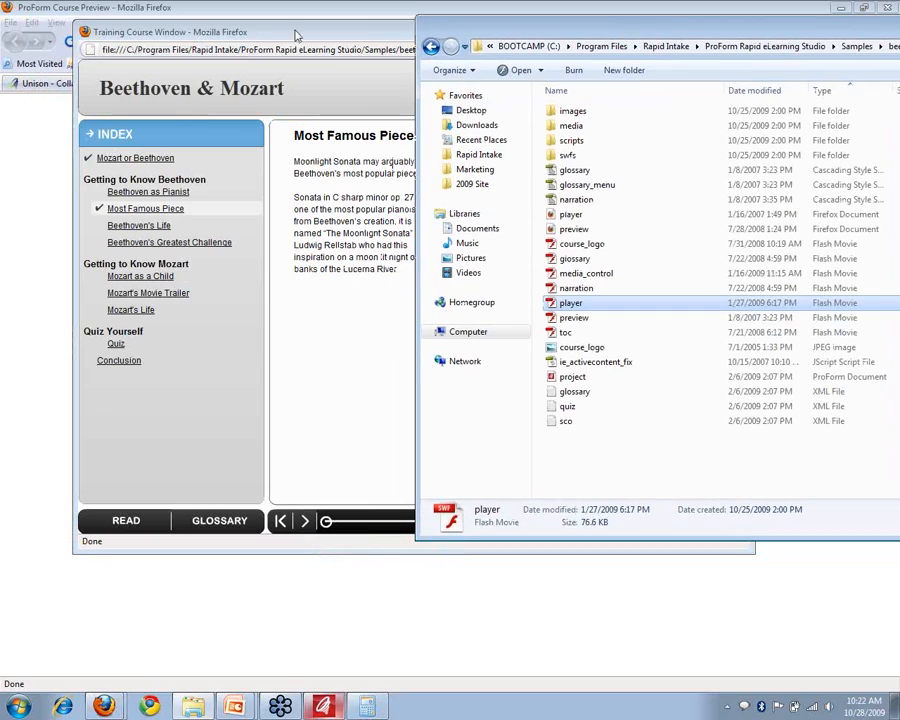
left_click(320, 37)
left_click_drag(320, 37, 159, 182)
left_click(444, 29)
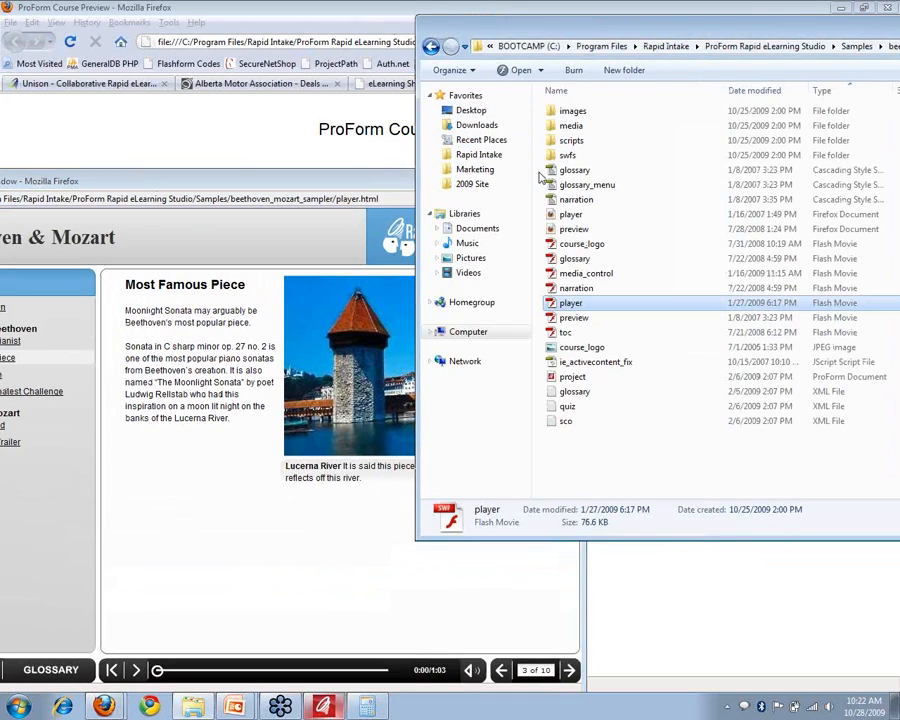
left_click(243, 187)
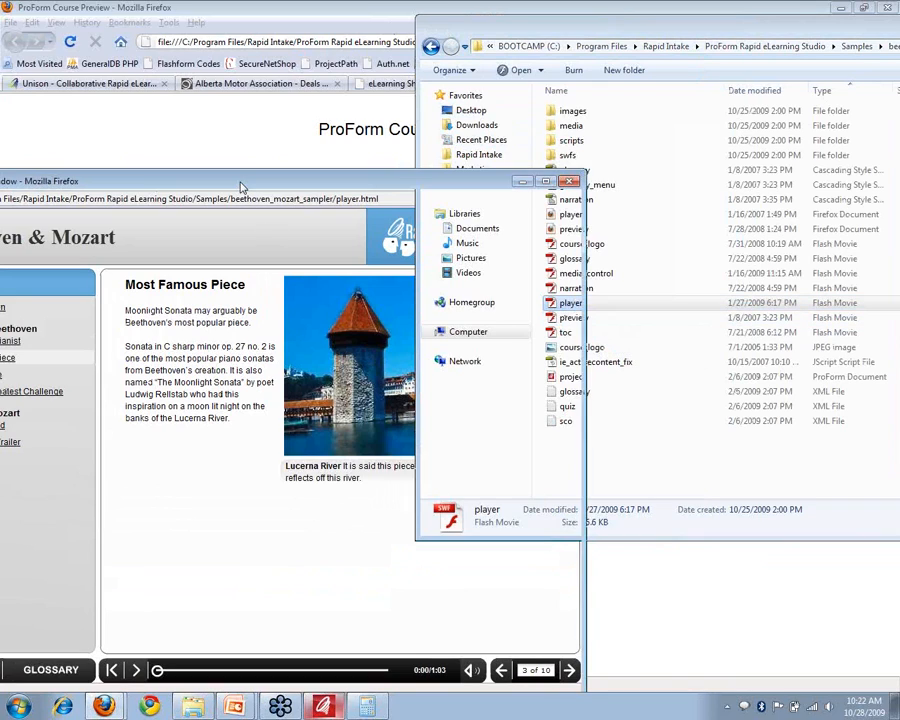
left_click_drag(243, 187, 286, 177)
left_click(480, 30)
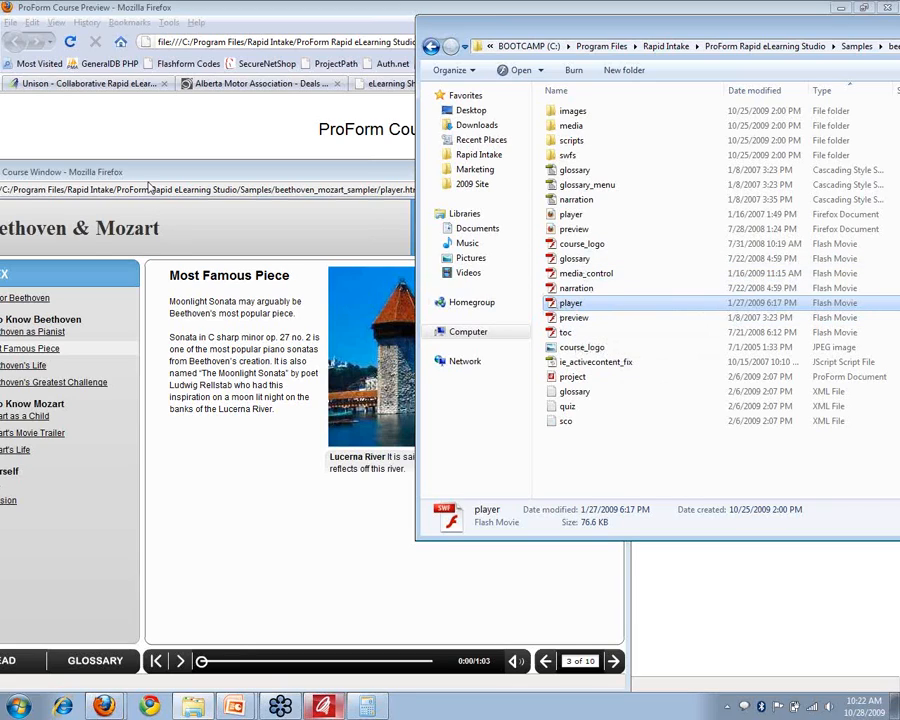
left_click_drag(150, 178, 153, 176)
left_click_drag(175, 158, 202, 184)
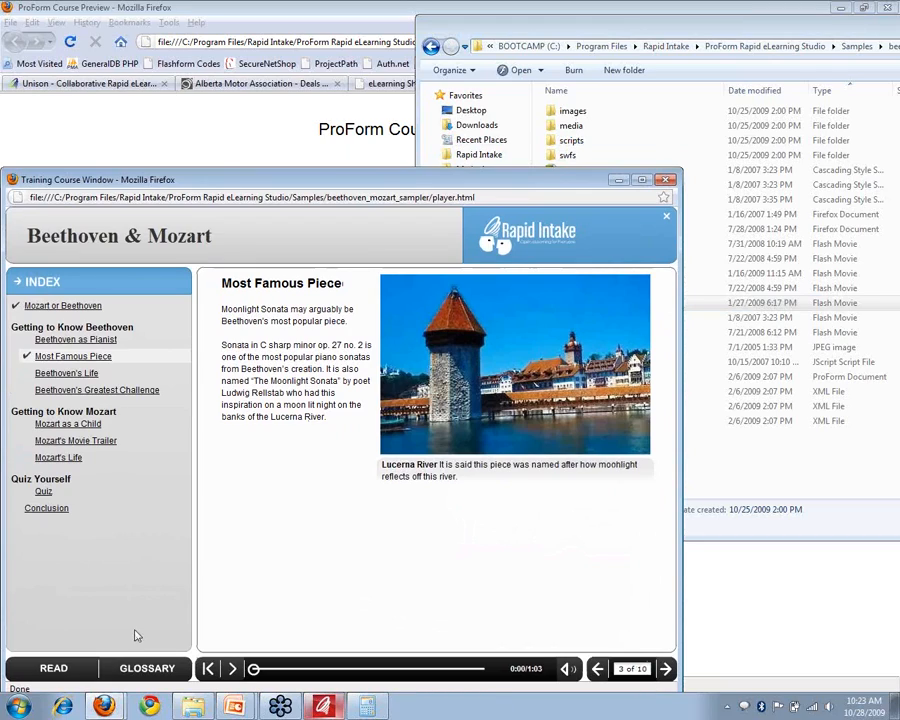
Alternate between the Mozart or Beethoven and Most Famous Piece pages in the course preview, pausing playback on Most Famous Piece.
left_click(60, 307)
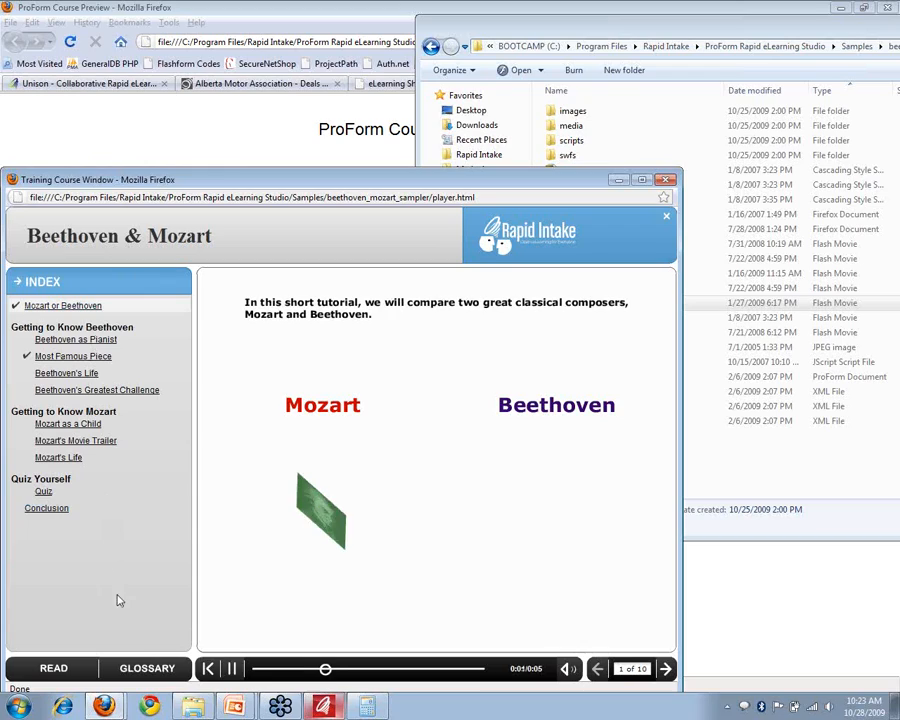
left_click(68, 356)
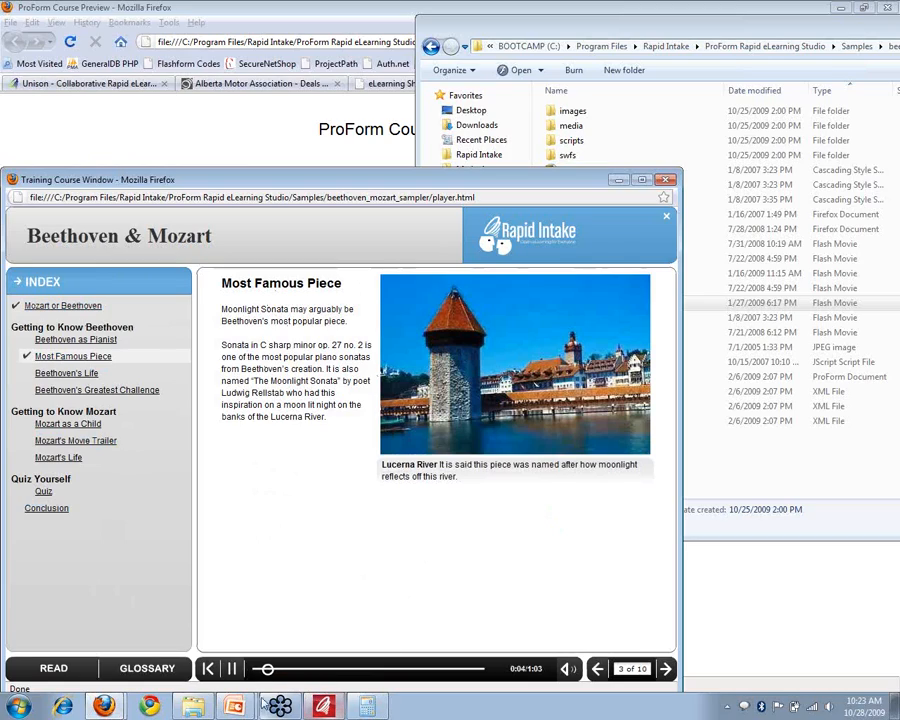
left_click(231, 668)
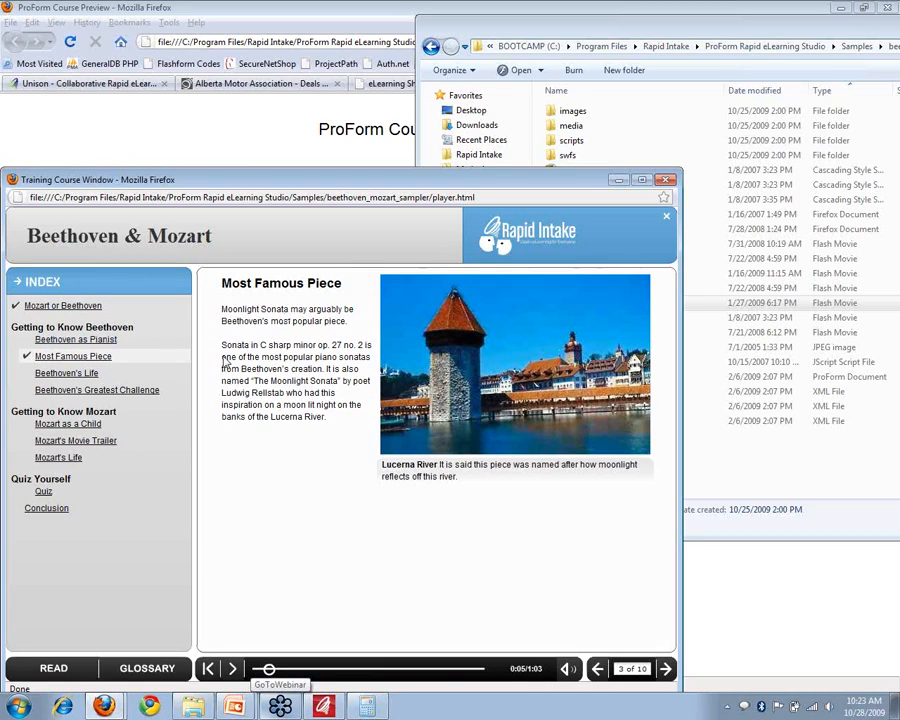
left_click(72, 306)
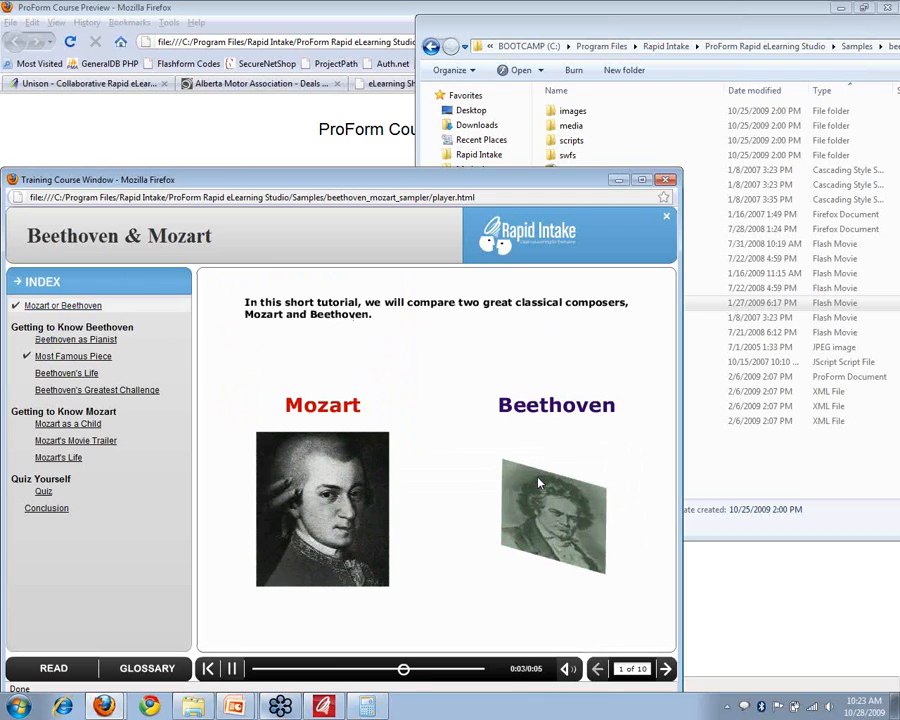
left_click(88, 357)
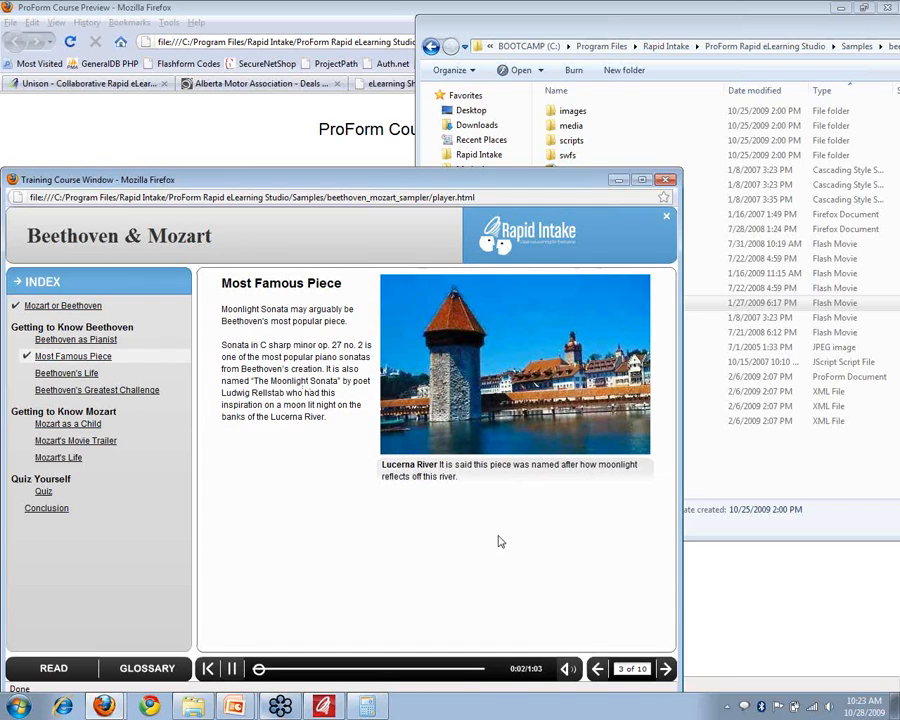
left_click(231, 668)
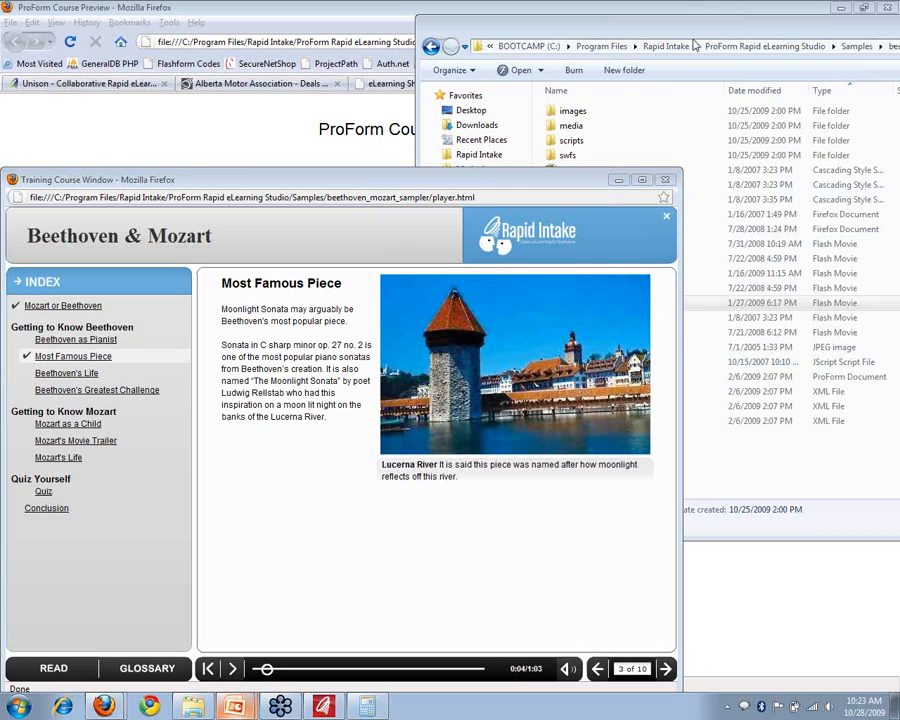
Reposition the course preview window and switch to the Extending Rapid Intake slide show in PowerPoint.
left_click(509, 184)
mouse_move(509, 184)
left_mouse_down()
mouse_move(621, 291)
mouse_move(544, 157)
mouse_move(507, 189)
left_mouse_up()
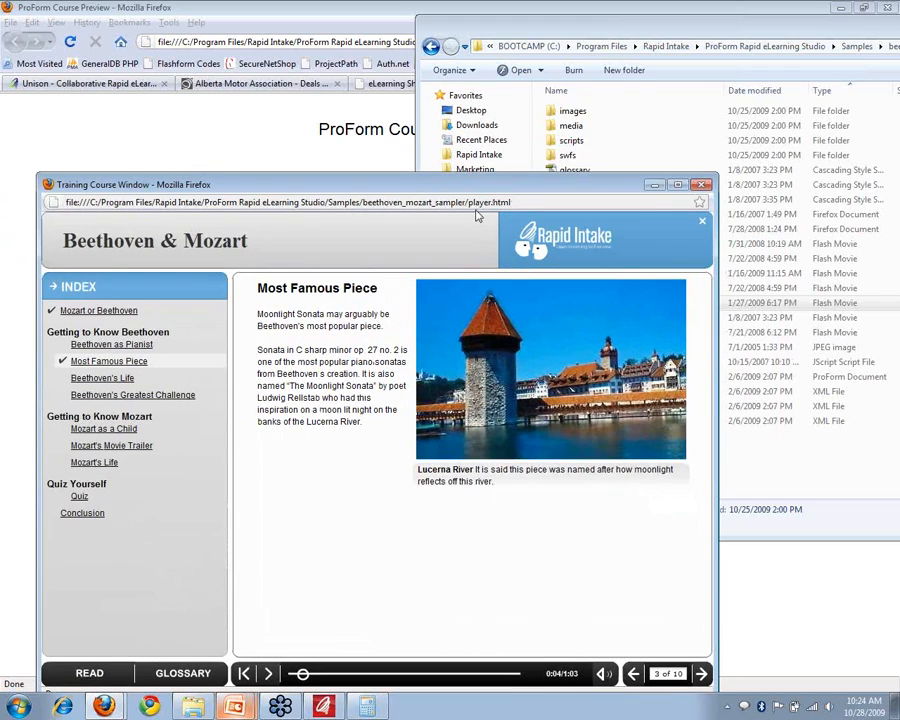
left_click_drag(307, 188, 275, 169)
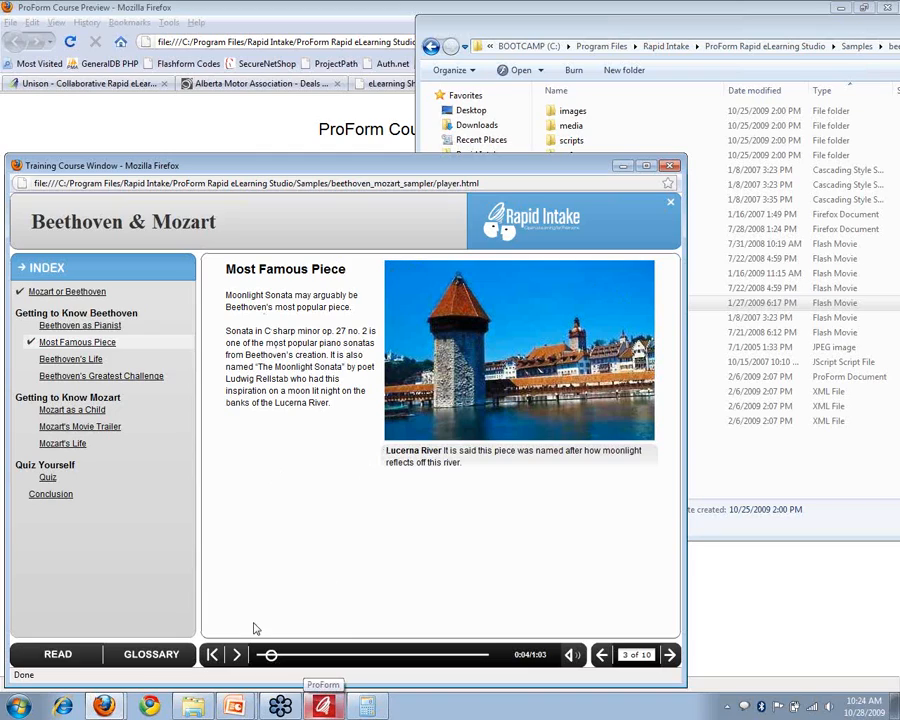
mouse_move(234, 706)
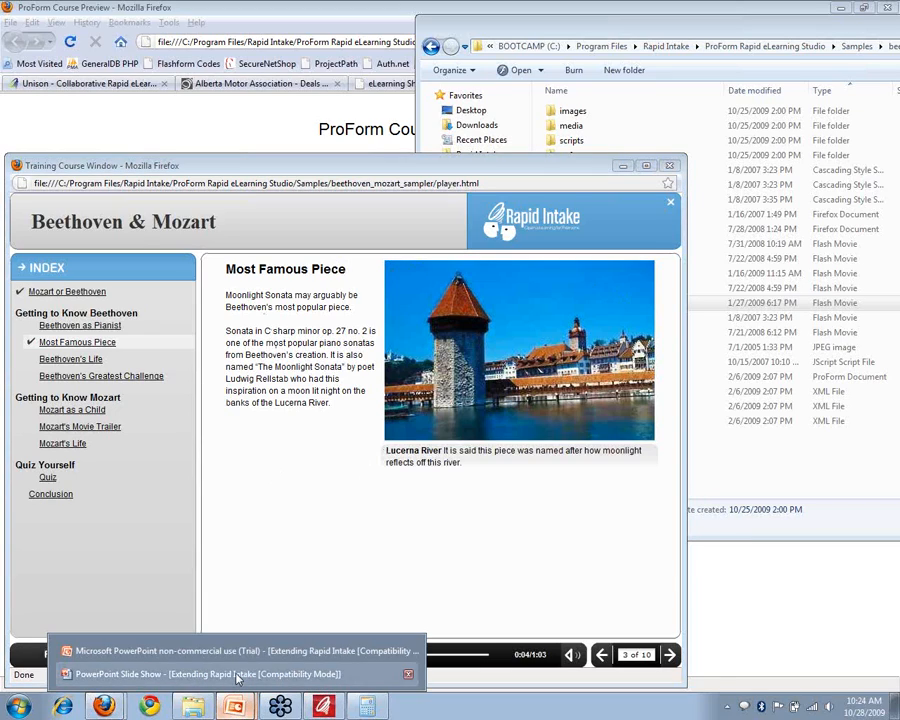
left_click(237, 675)
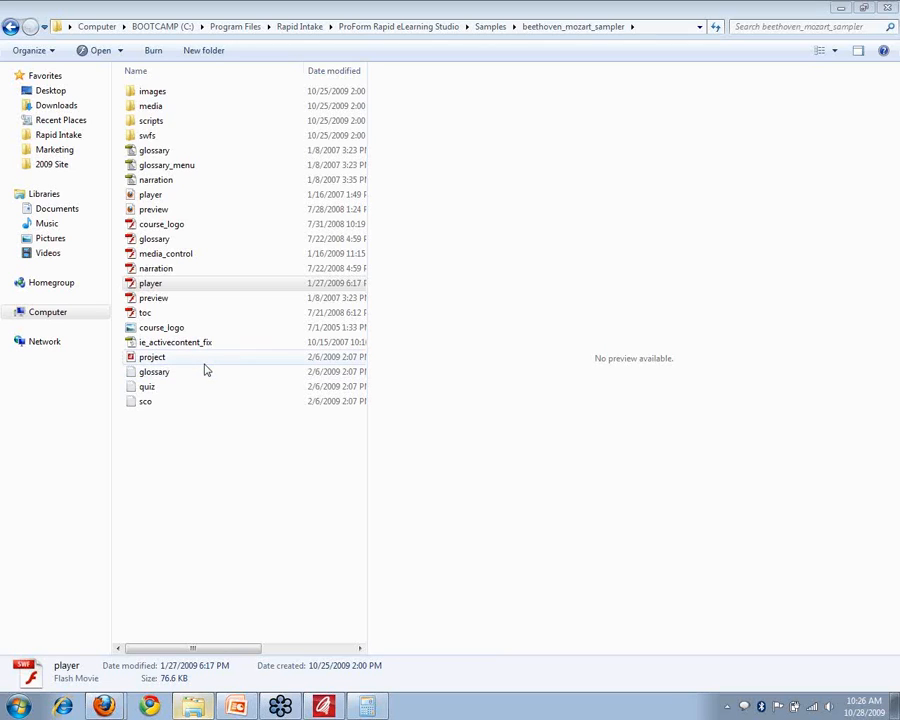
Switch to ProForm, enable Copy Source Files in the project settings, and accept replacing the current course style.
left_click(324, 705)
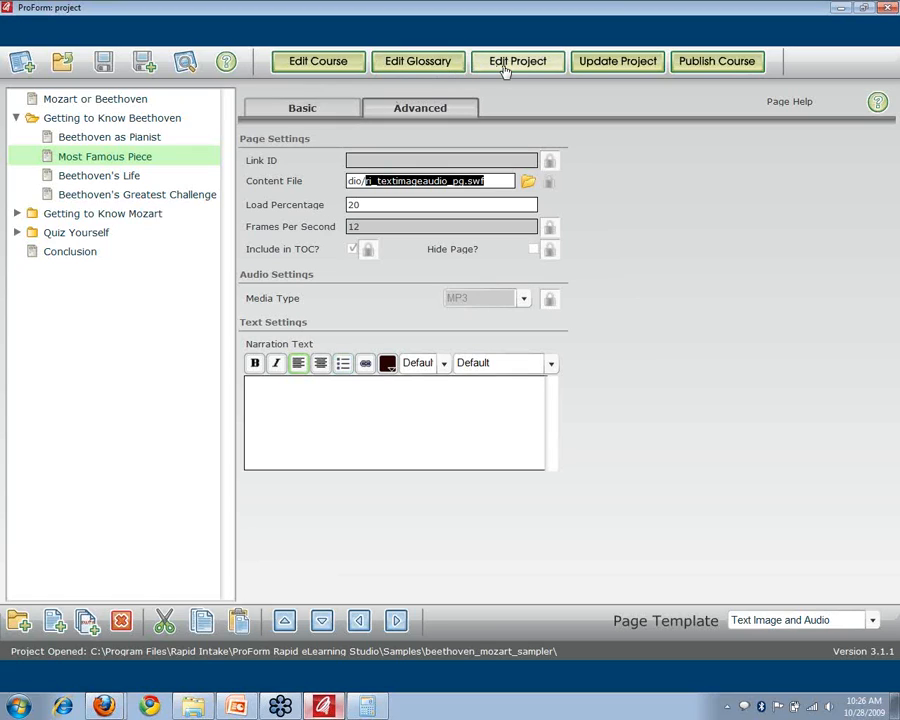
left_click(505, 66)
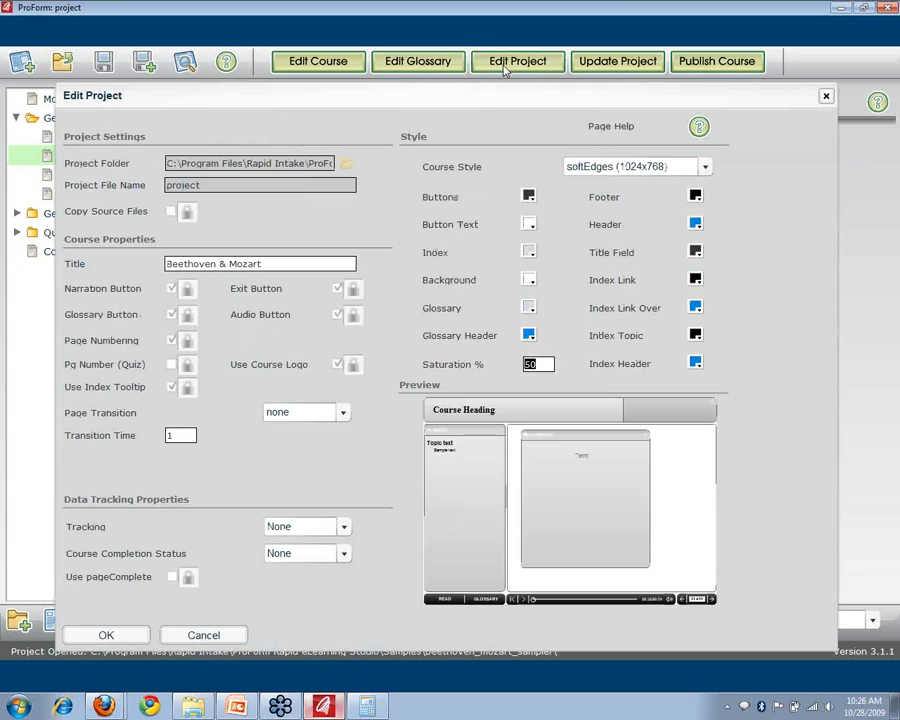
left_click(171, 212)
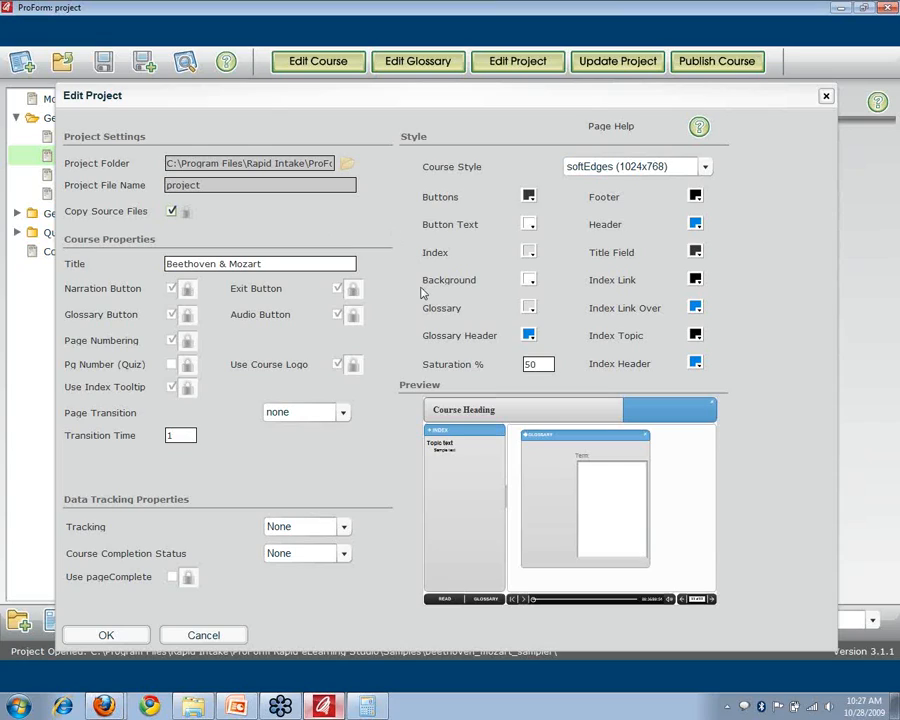
left_click(119, 637)
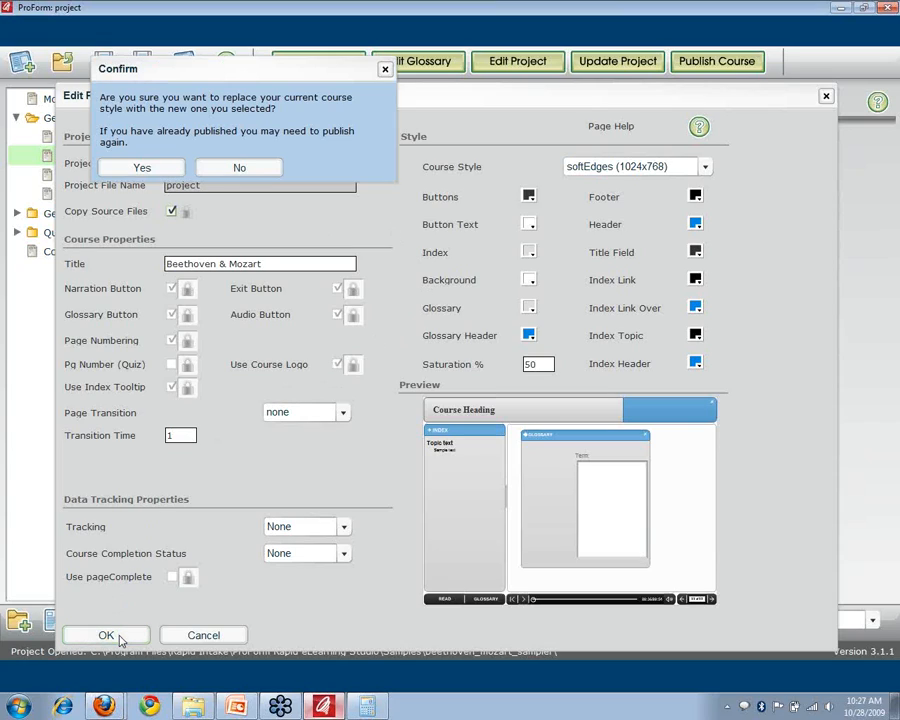
left_click(145, 167)
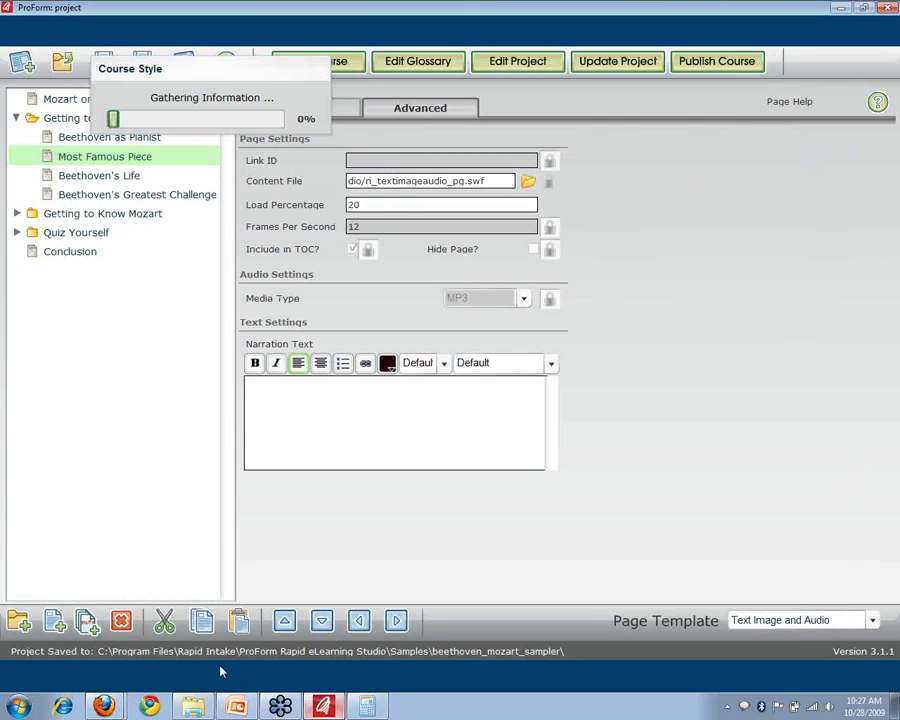
Switch between the beethoven_mozart_sampler folder and the ProForm project to check whether the Flash source files were copied.
left_click(192, 708)
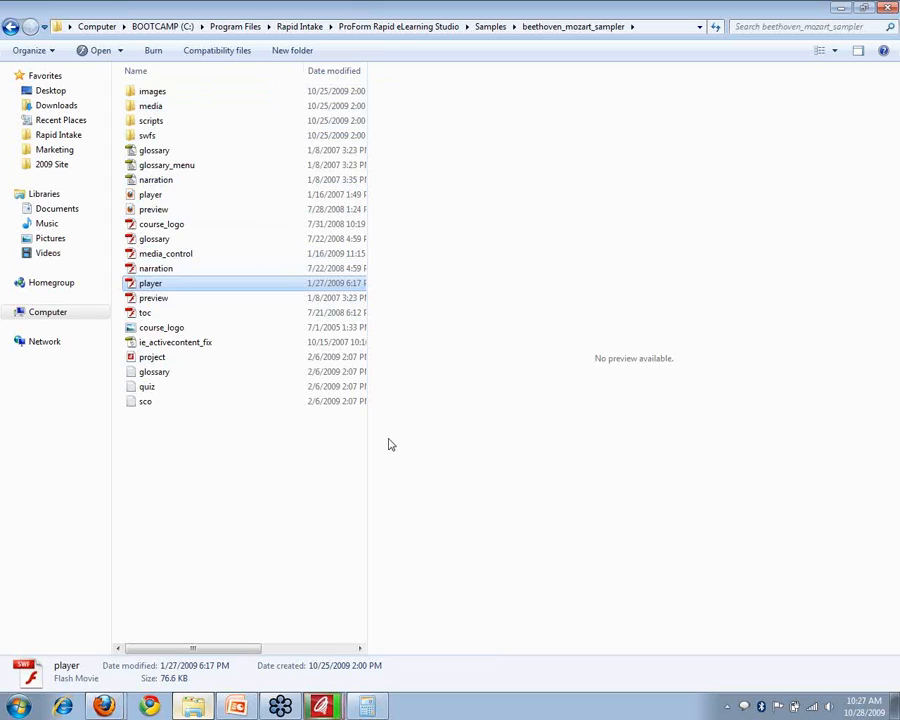
left_click(323, 706)
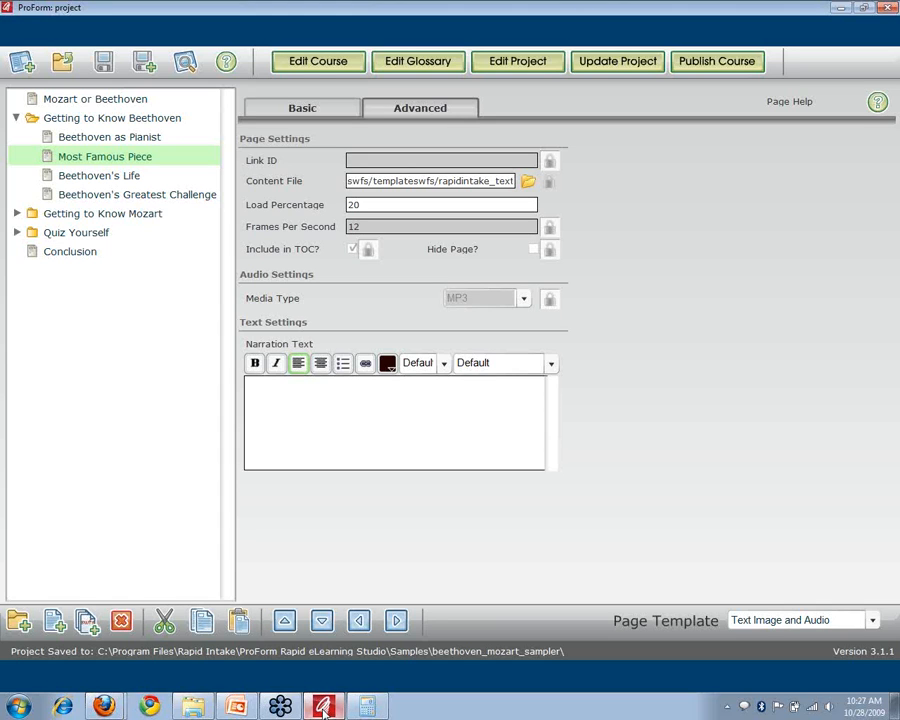
left_click(193, 708)
left_click(320, 707)
key("alt+Tab")
key("alt+shift+Tab")
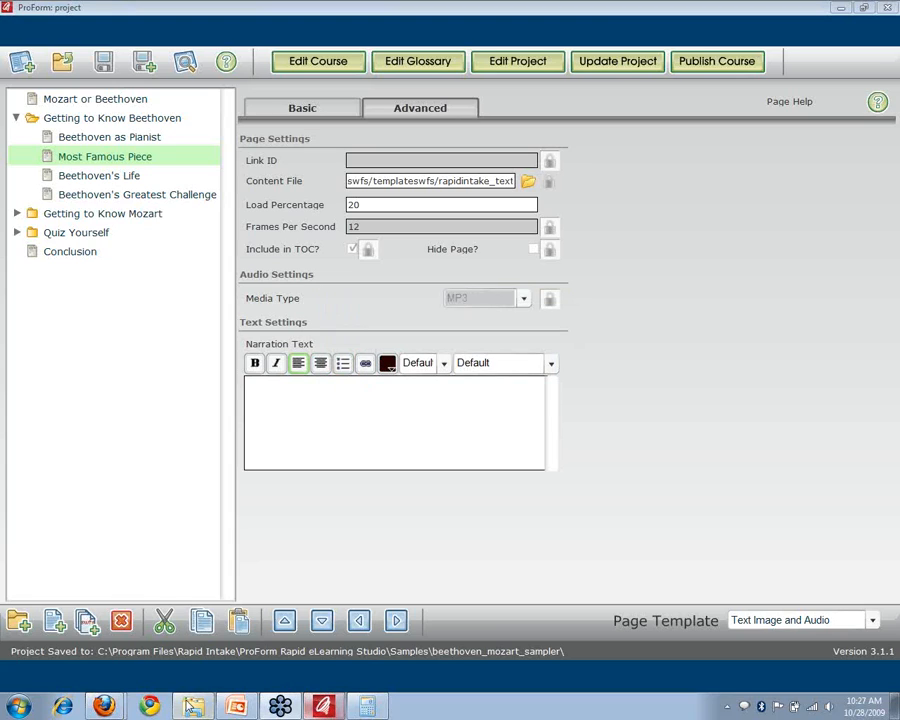
left_click(190, 706)
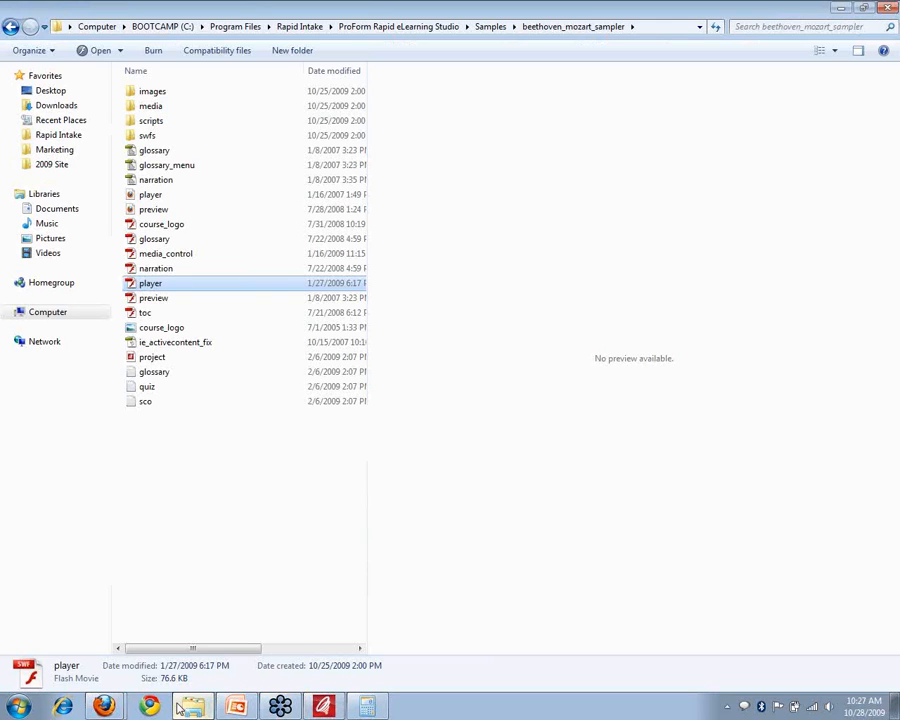
left_click(240, 577)
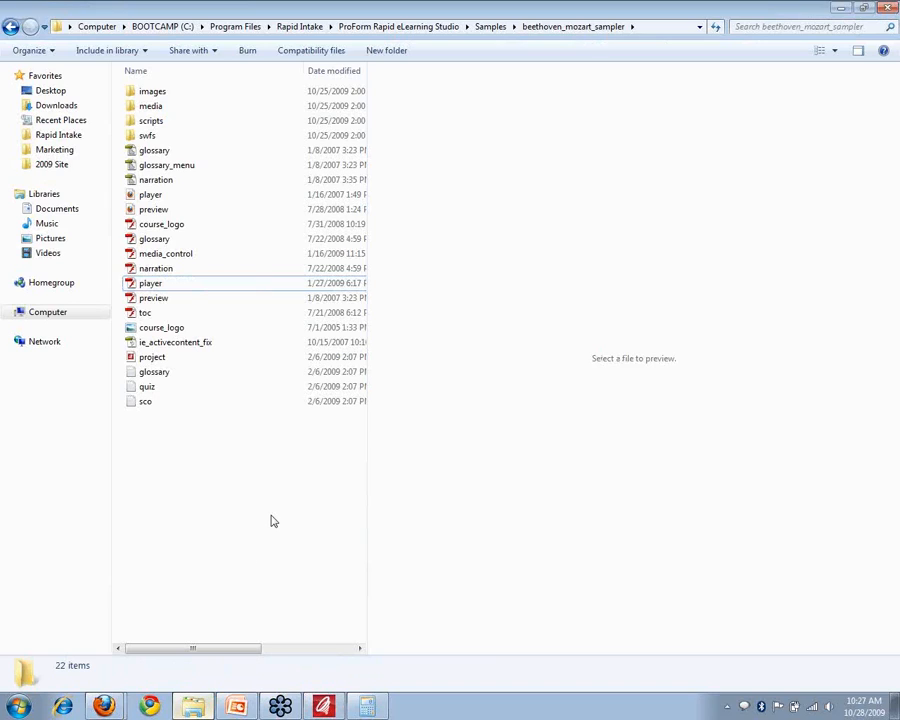
key("alt+Tab")
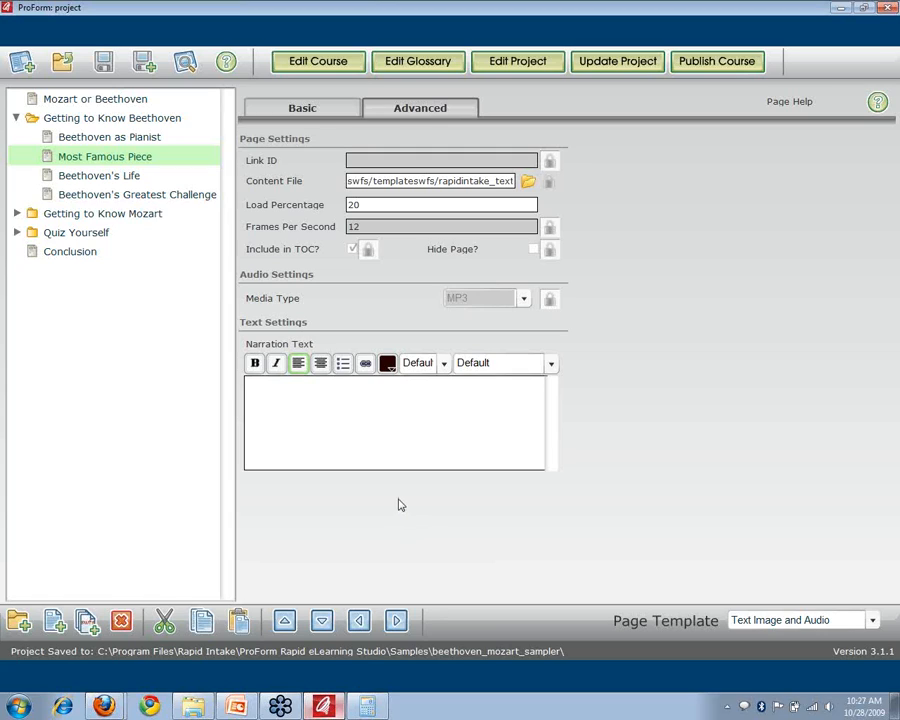
left_click(367, 706)
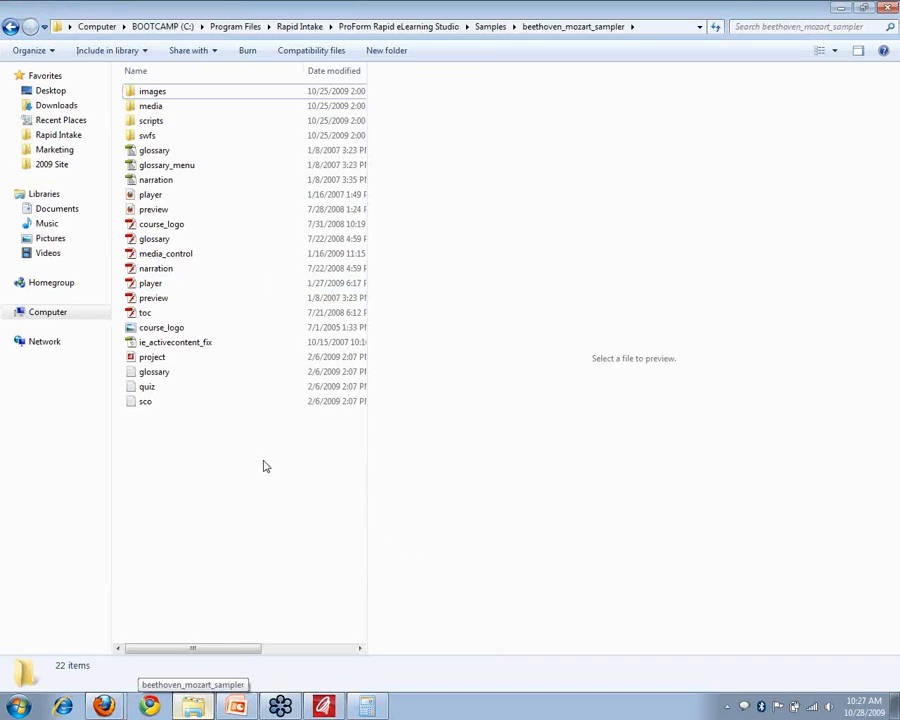
key("alt+Tab")
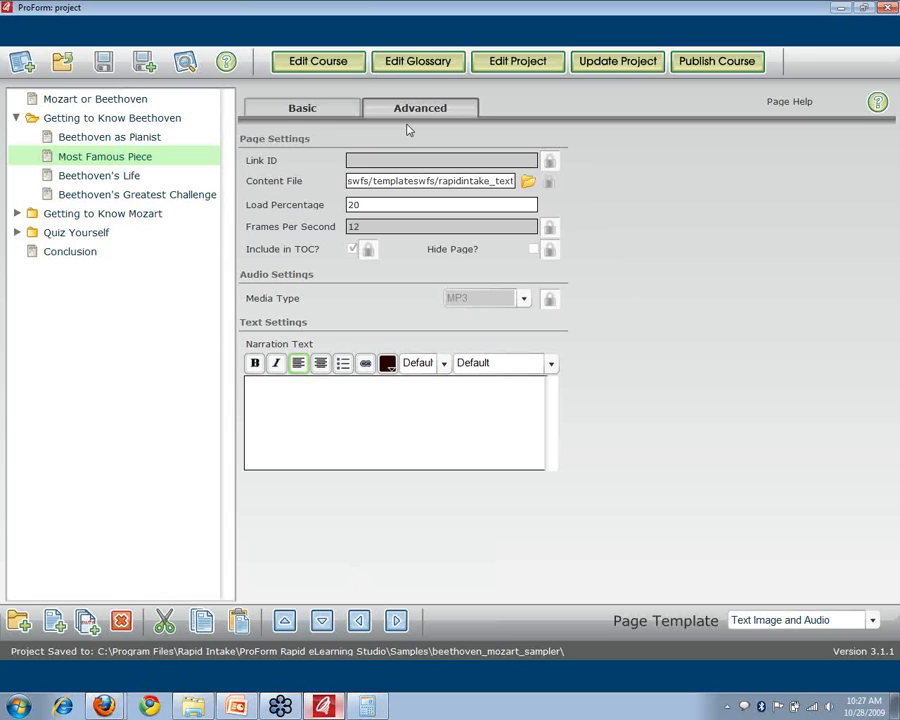
key("super+d")
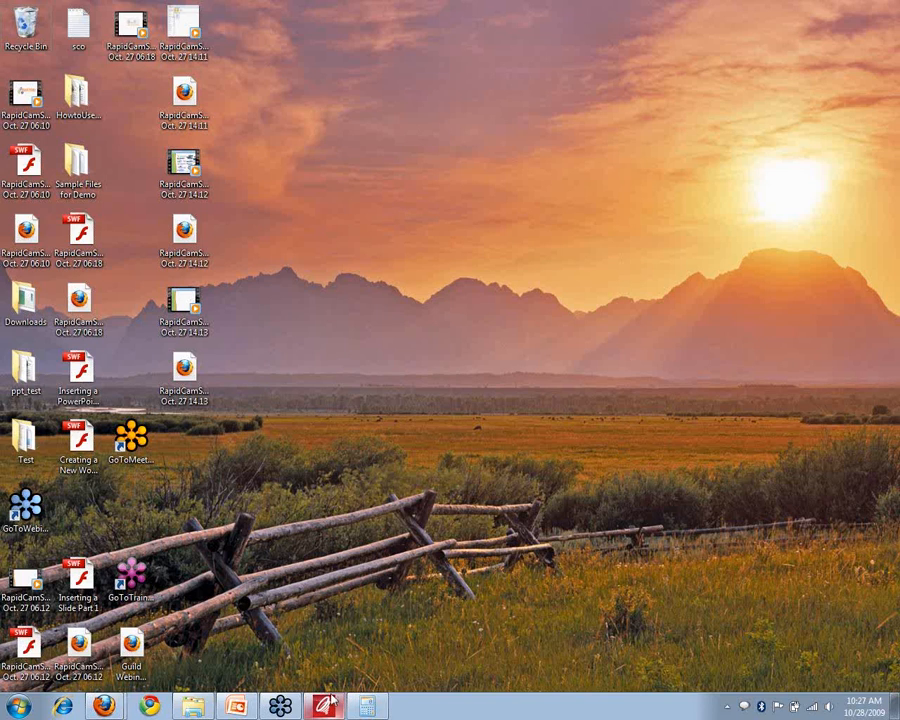
key("super+d")
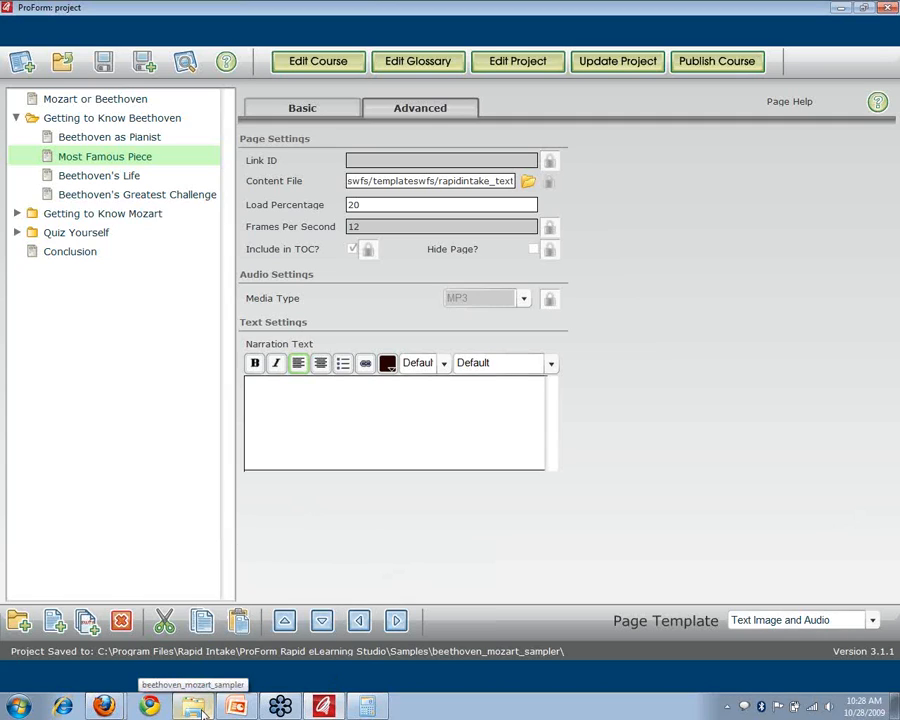
Enable Copy Source Files in the project settings again and reapply the softEdges (1024x768) course style.
left_click(505, 62)
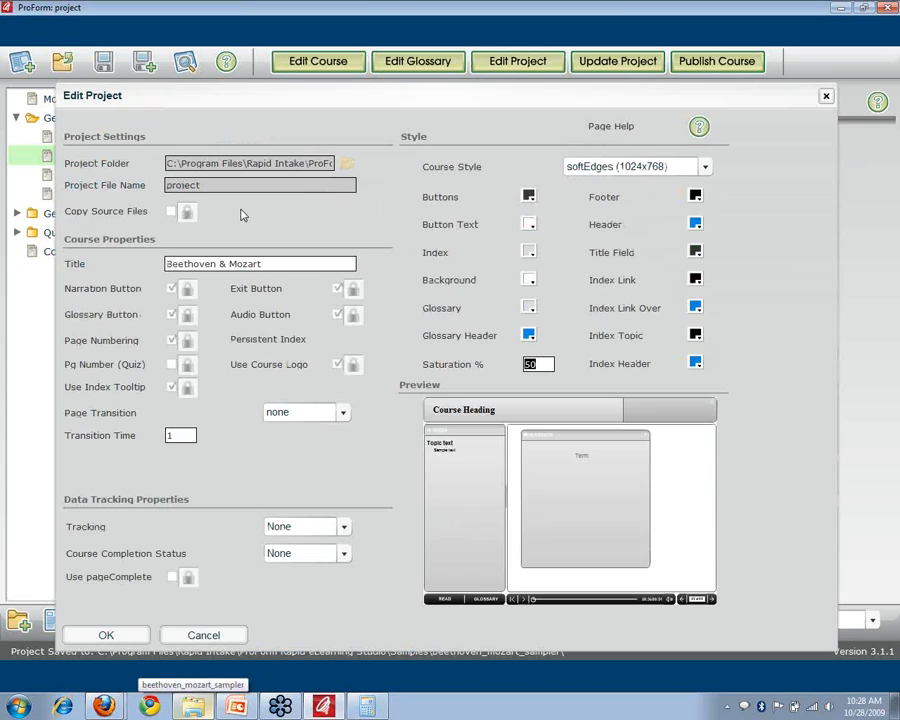
left_click(171, 211)
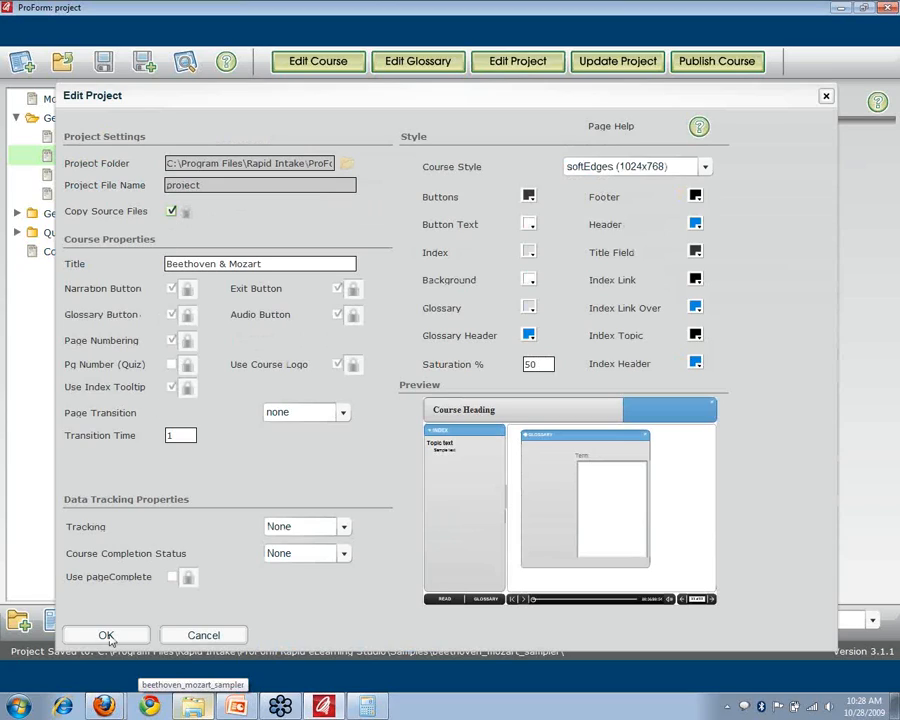
left_click(108, 635)
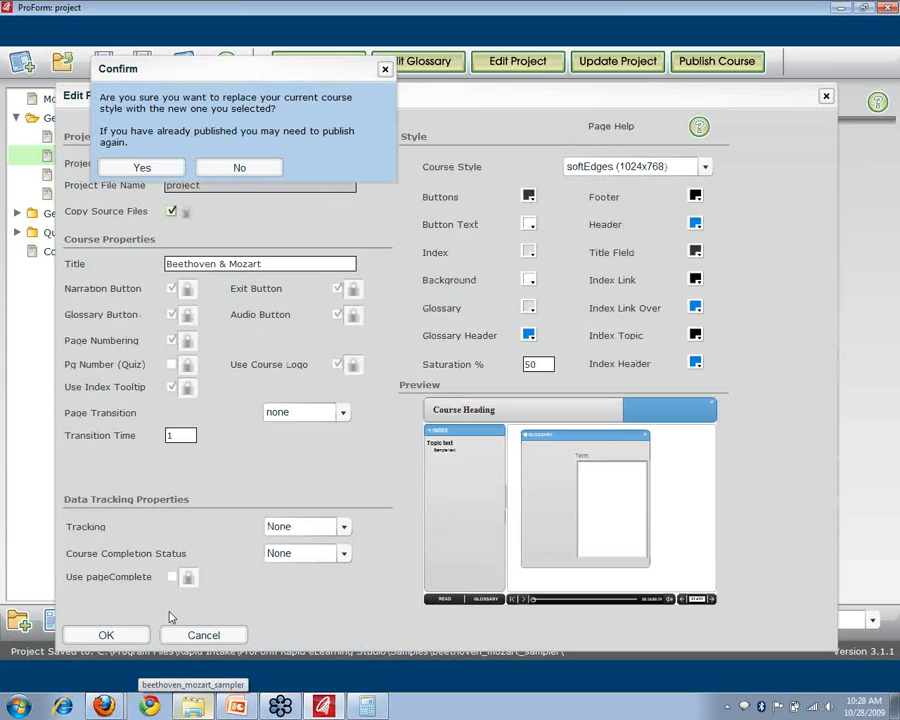
left_click(130, 168)
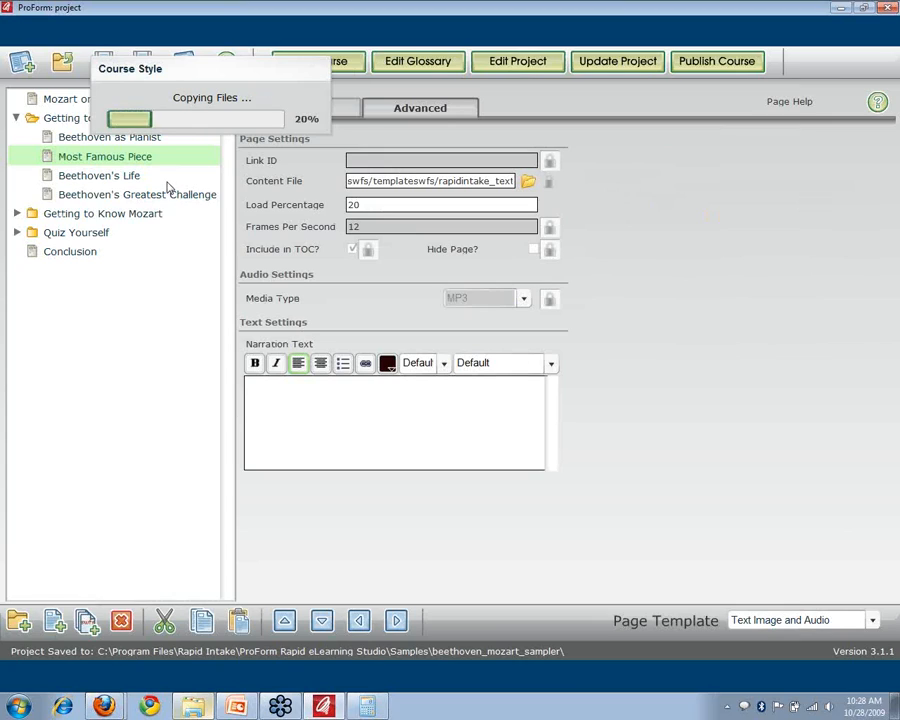
Leave the beethoven_mozart_sampler folder and reopen it from Samples to recheck its contents for source files.
left_click(200, 705)
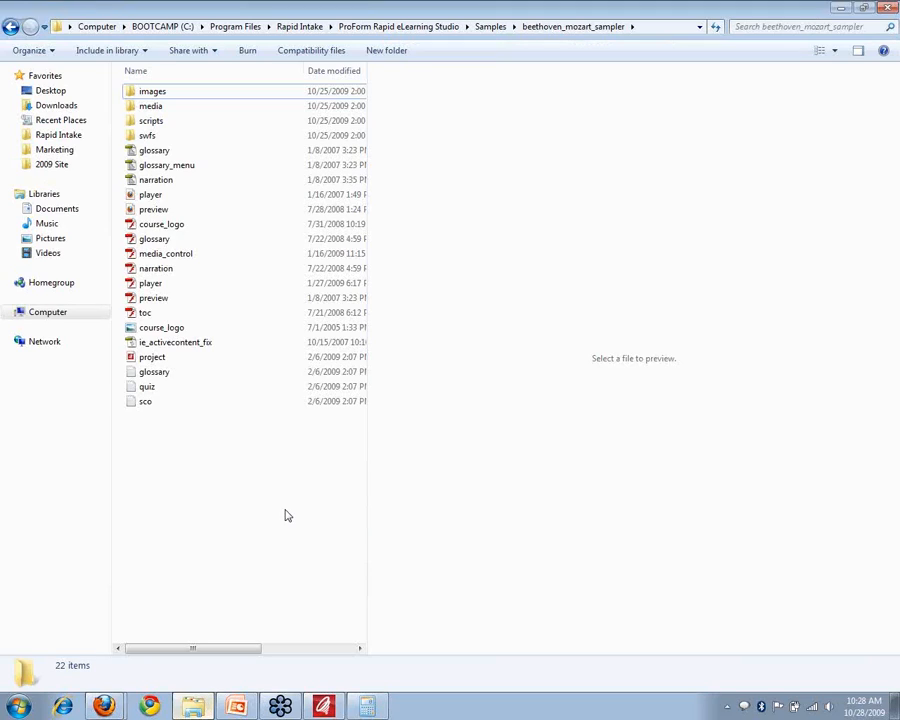
left_click(80, 137)
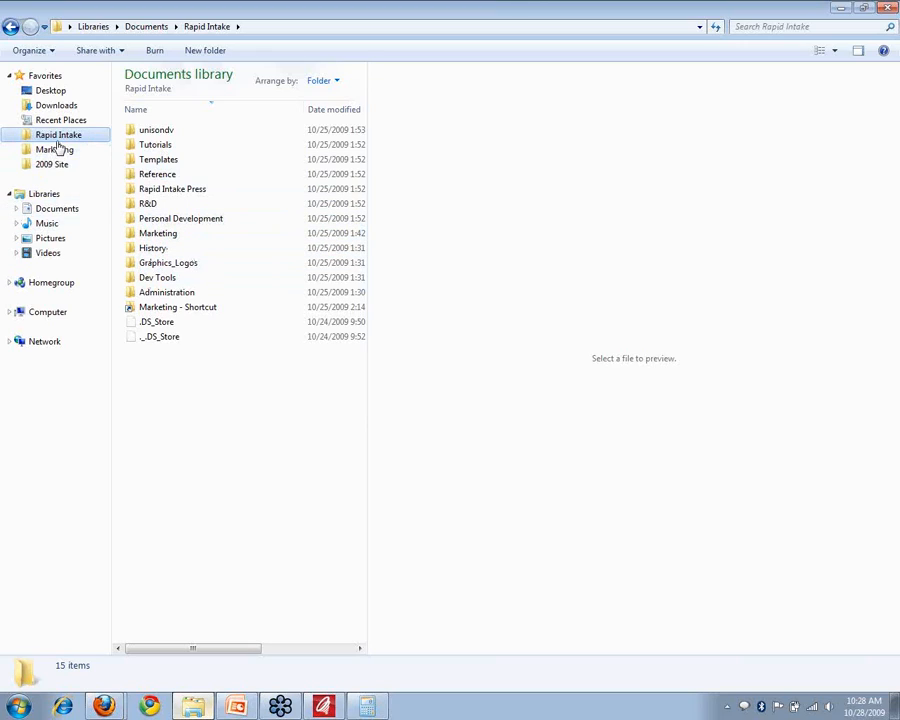
left_click(10, 26)
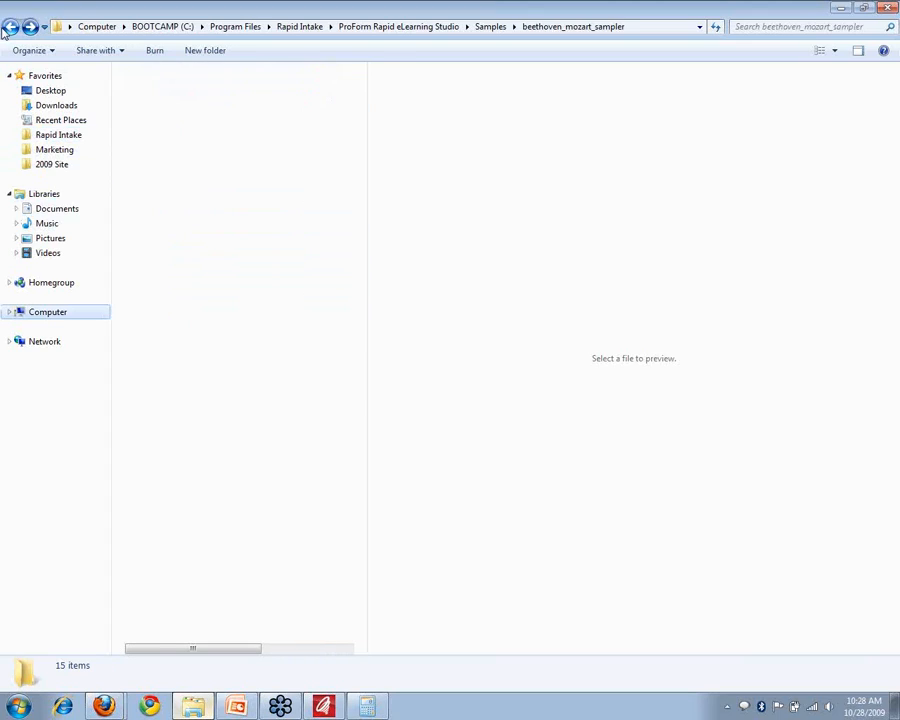
left_click(492, 30)
double_click(150, 91)
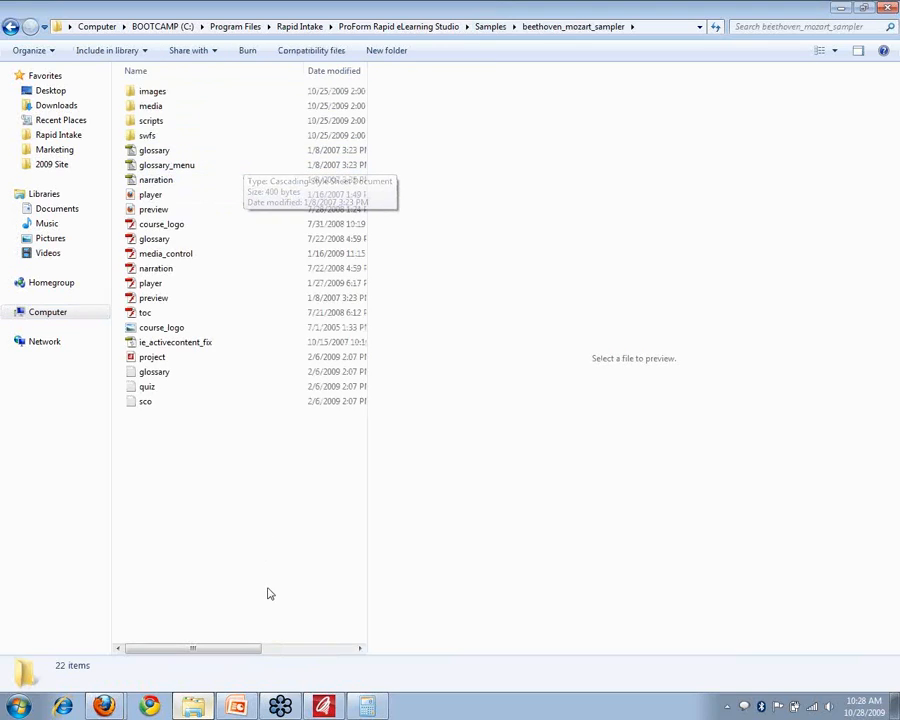
Save the ProForm project under the file name project in a new desktop folder named Beethoven Sample.
left_click(323, 706)
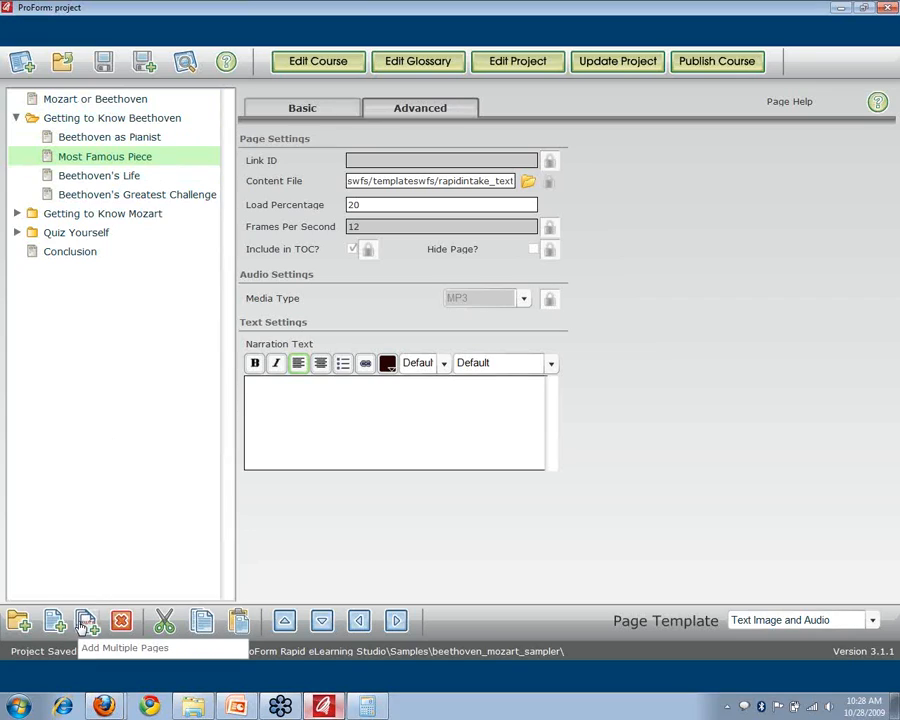
left_click(142, 66)
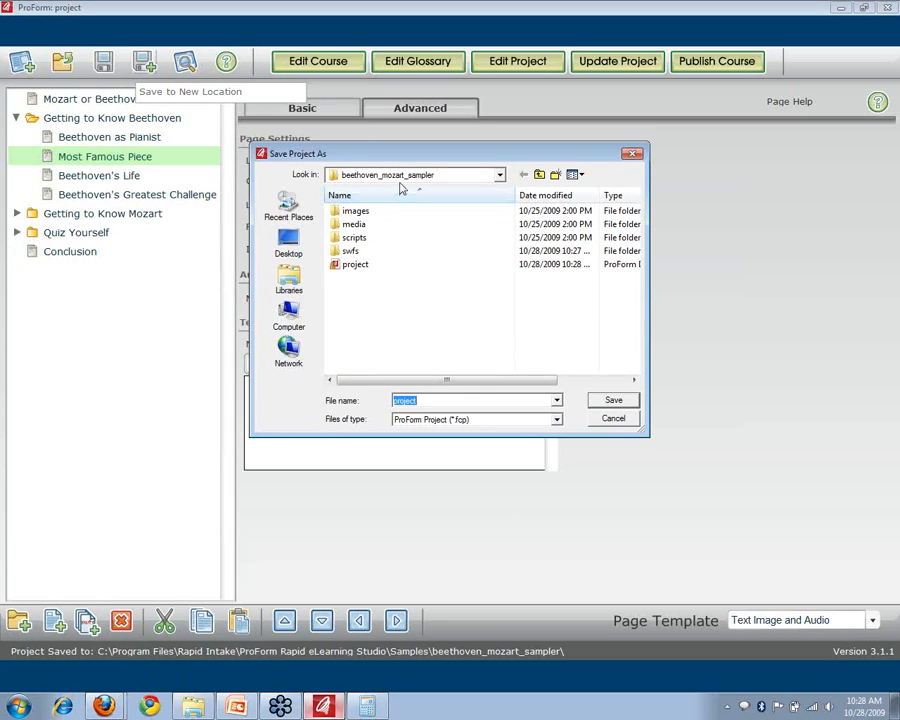
left_click(401, 177)
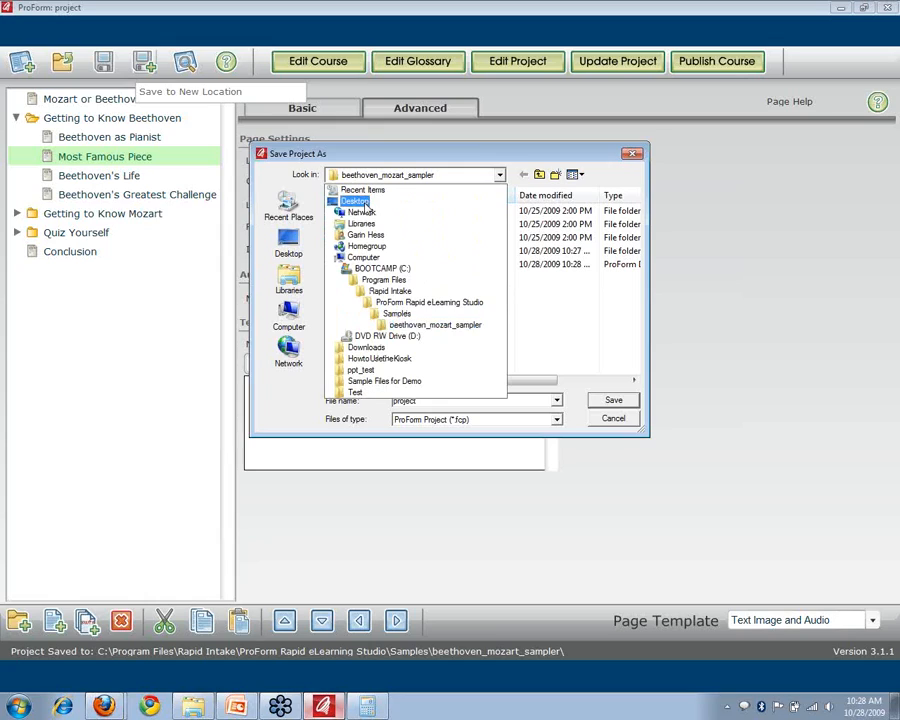
left_click(360, 202)
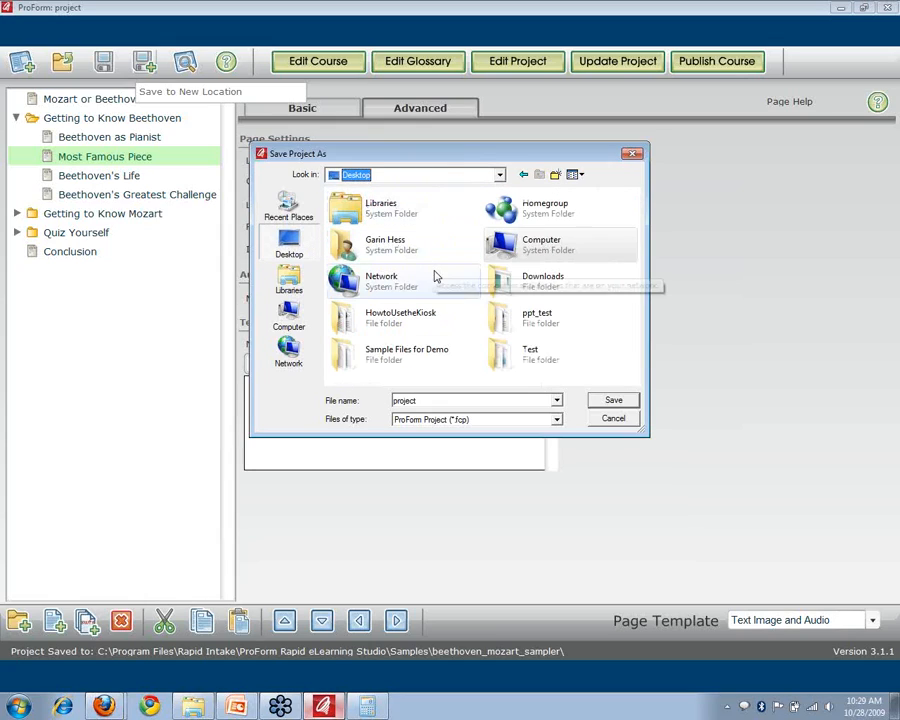
left_click(555, 177)
type("Beeth")
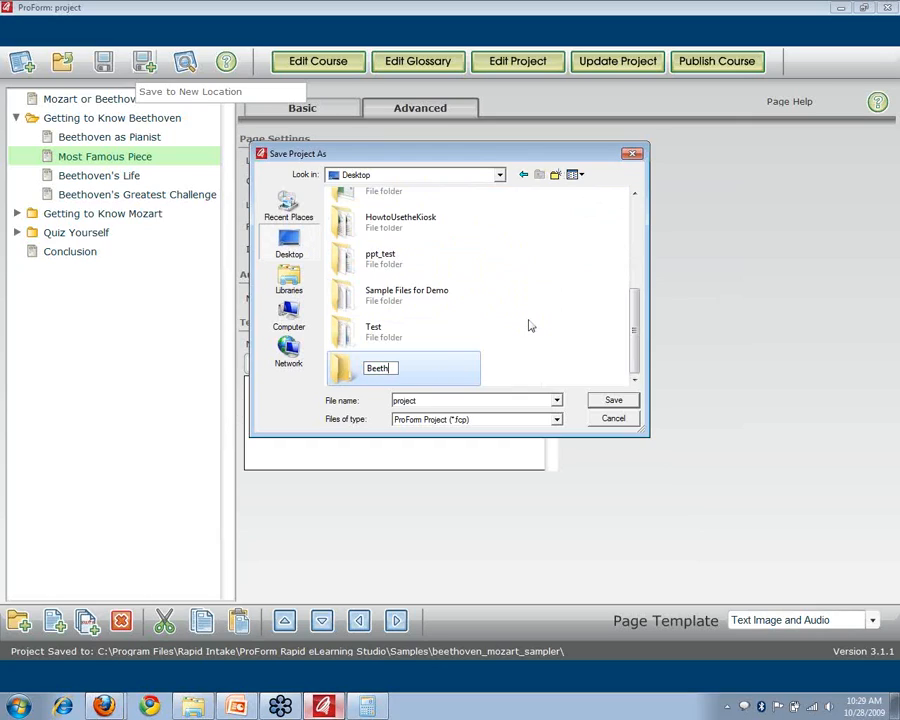
type("oven 5ample")
key("Return")
key("Return")
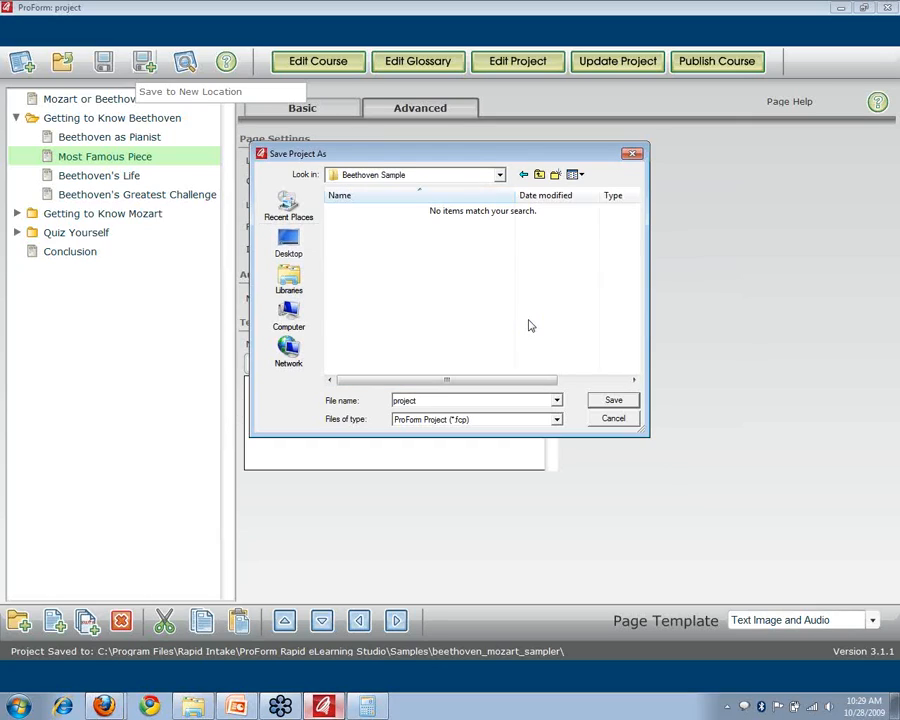
left_click(608, 404)
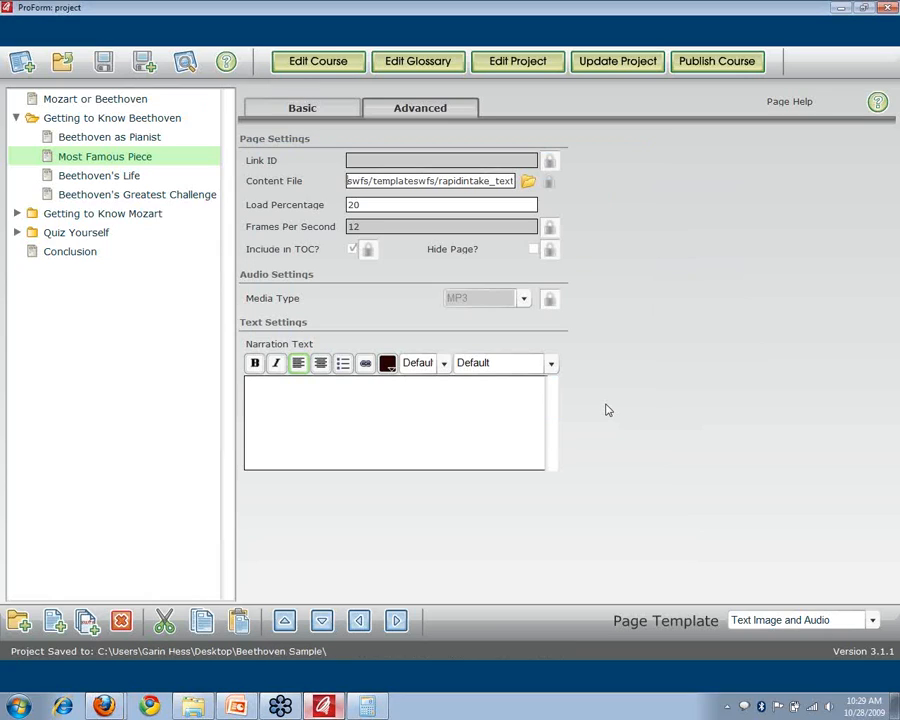
Open the Beethoven Sample folder from the desktop and widen its file list to examine the file types.
left_click(193, 707)
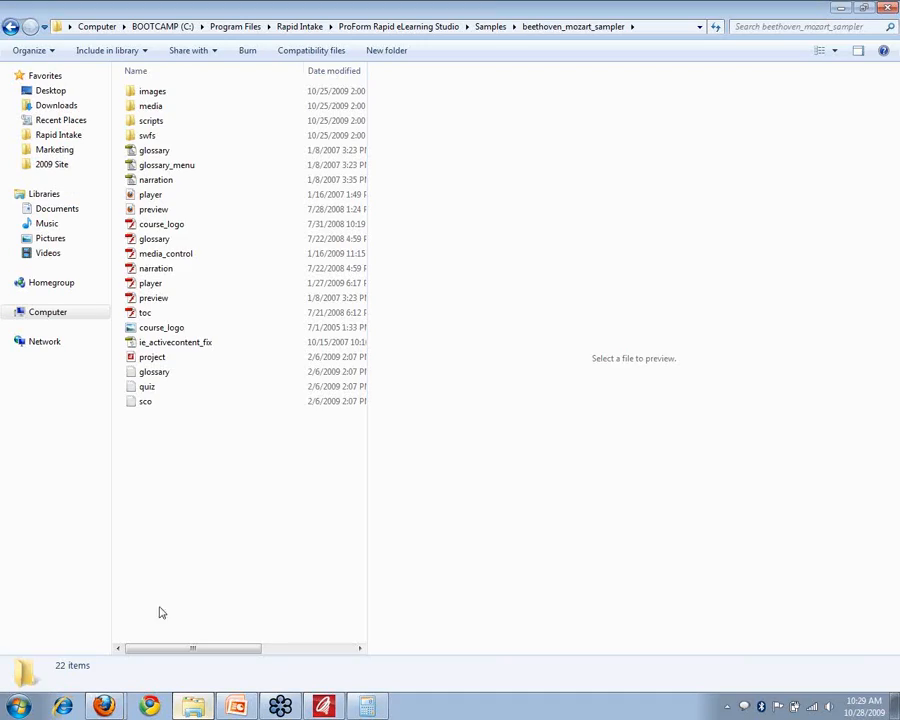
left_click(50, 90)
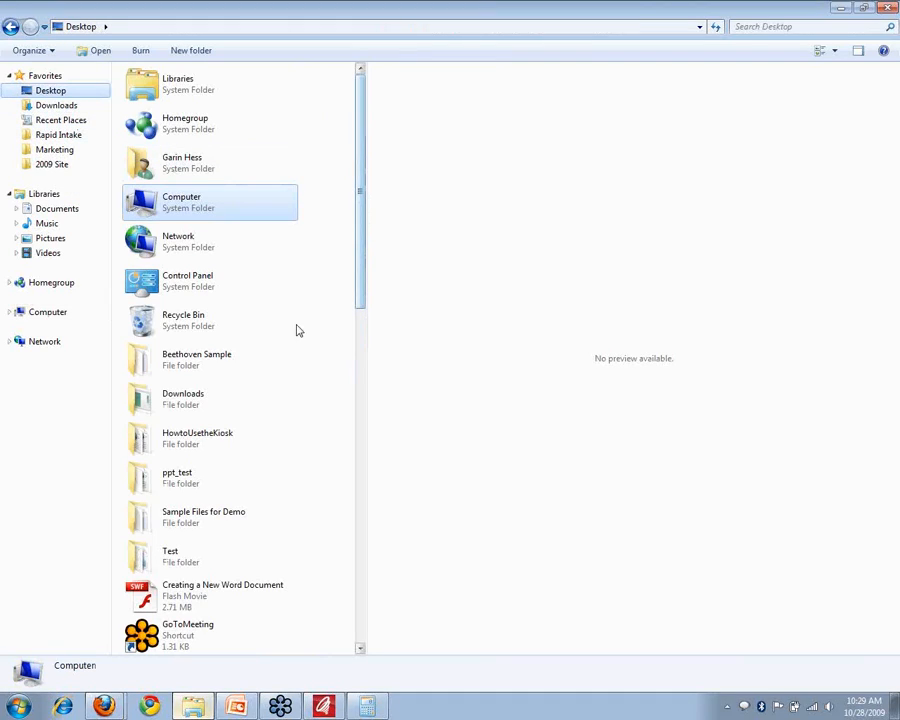
double_click(177, 363)
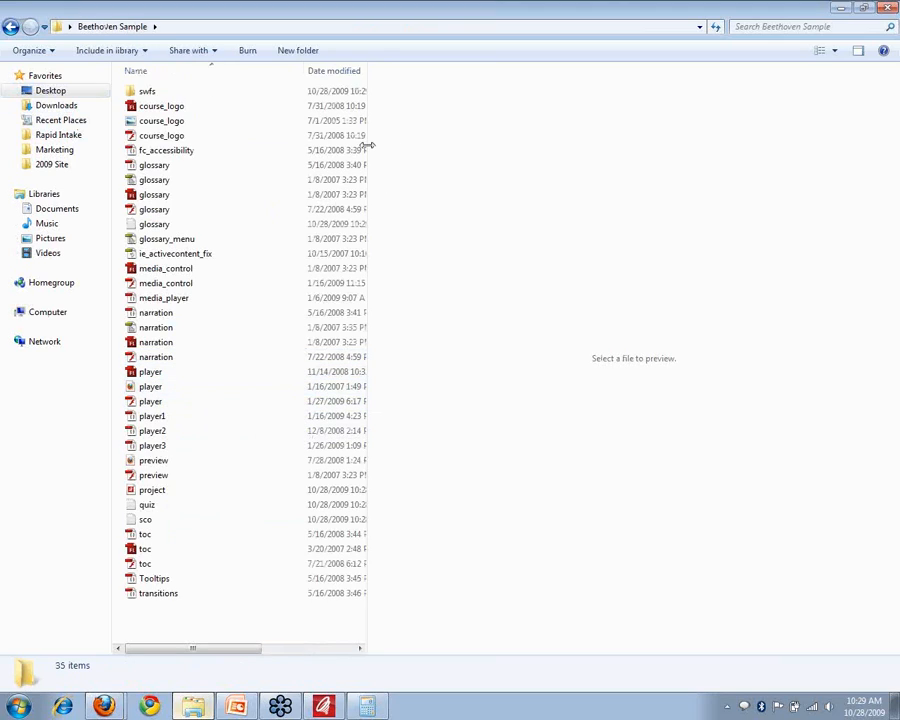
left_click_drag(378, 148, 455, 151)
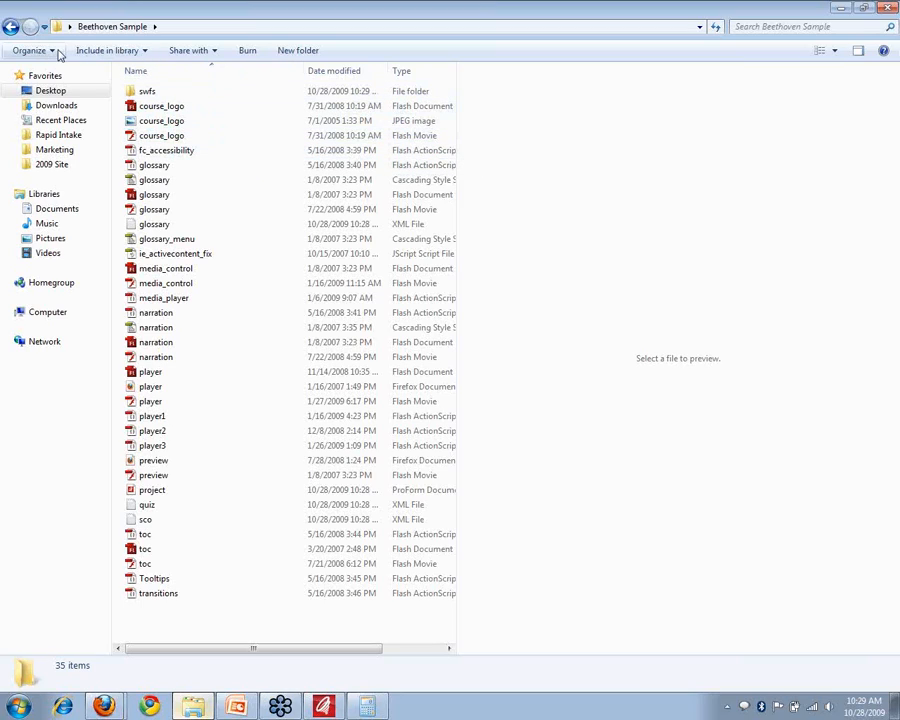
left_click(193, 708)
left_click(193, 708)
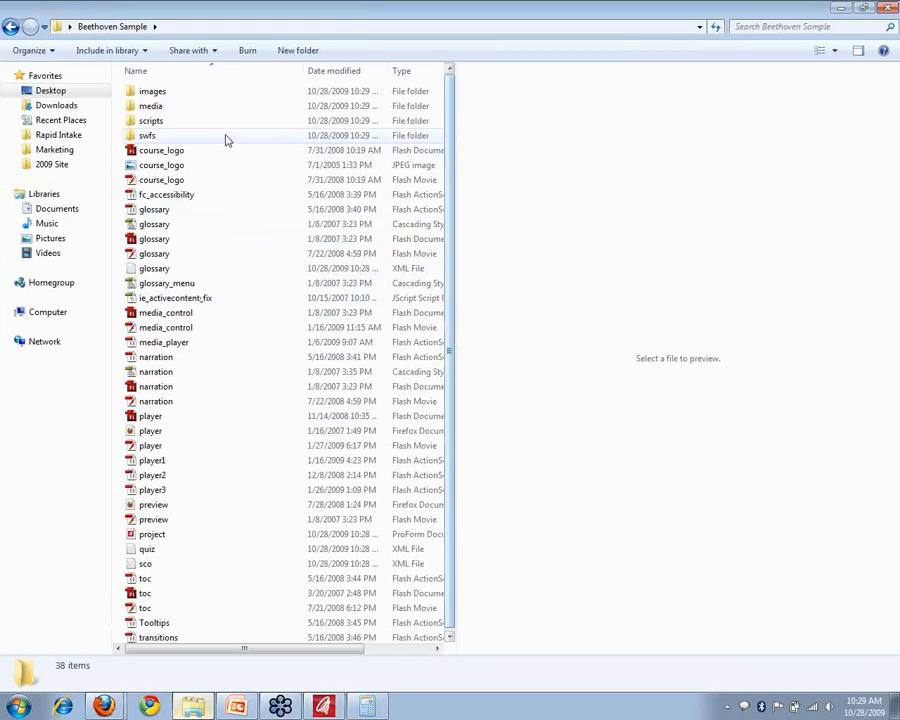
Sort the files in the Beethoven Sample folder by type.
left_click(404, 72)
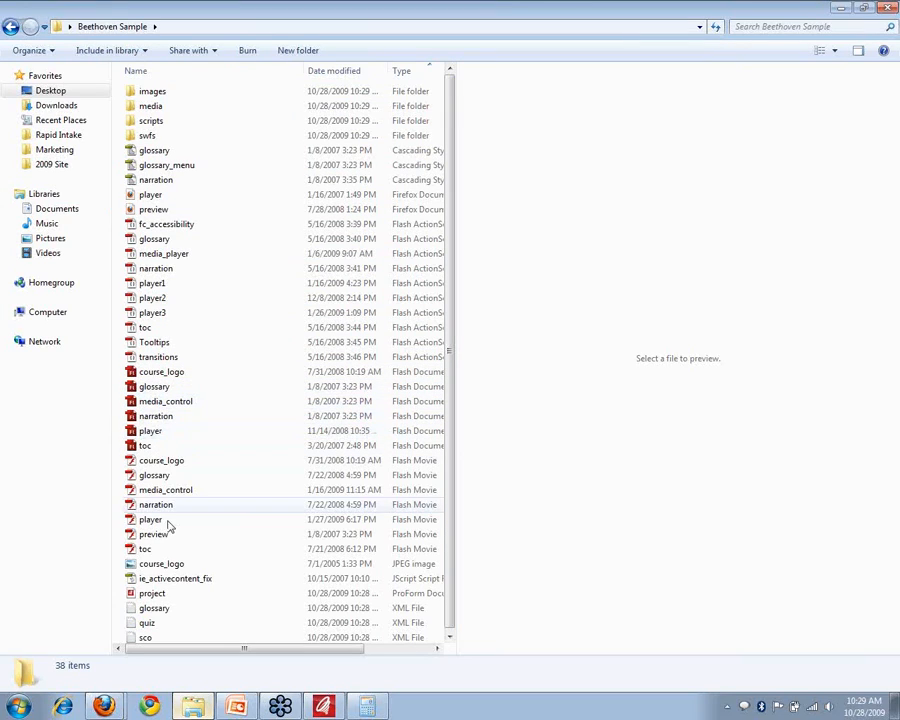
left_click(193, 708)
left_click(193, 708)
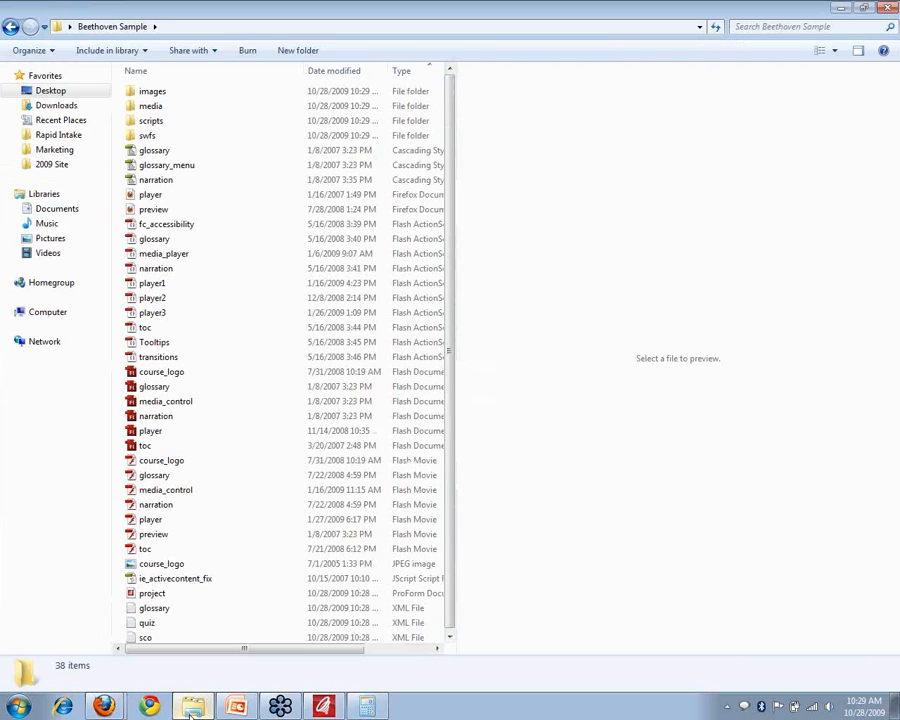
key("alt")
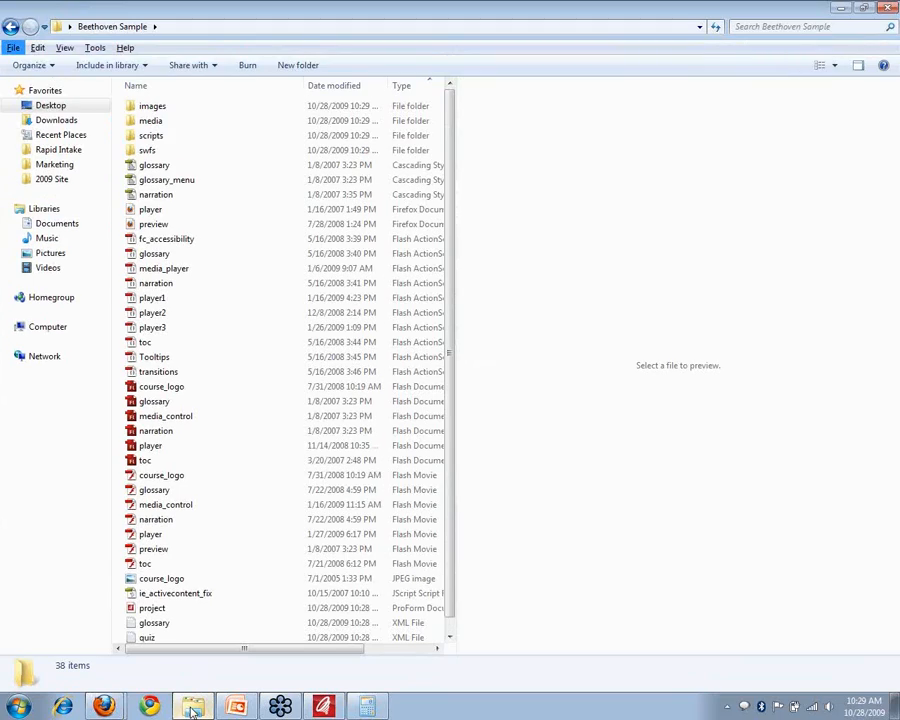
key("alt")
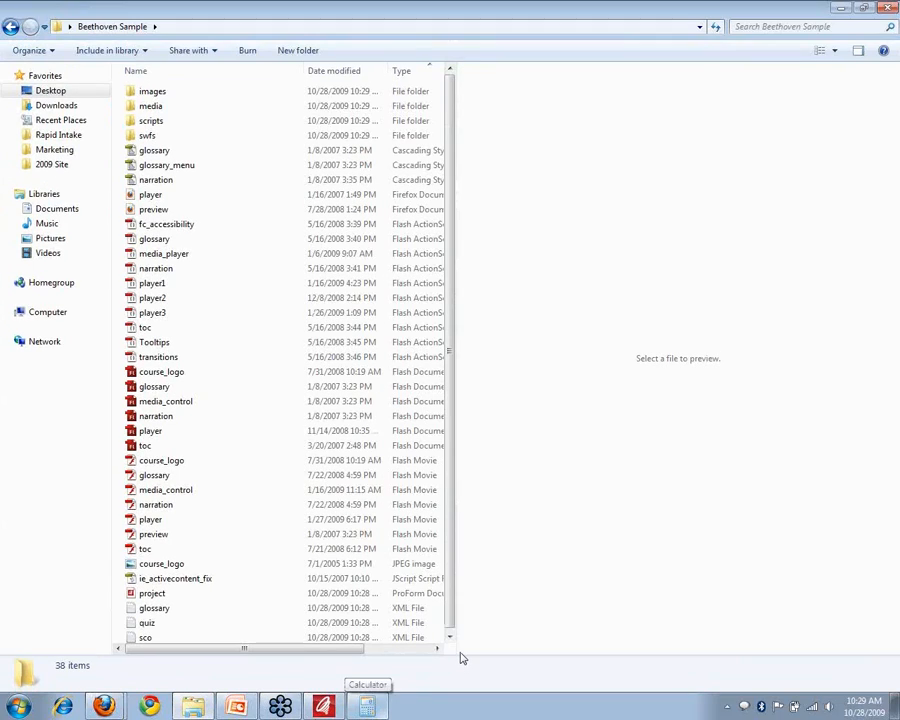
Open a second file browser window and go to the Program Files folder on the C: drive.
key("super+e")
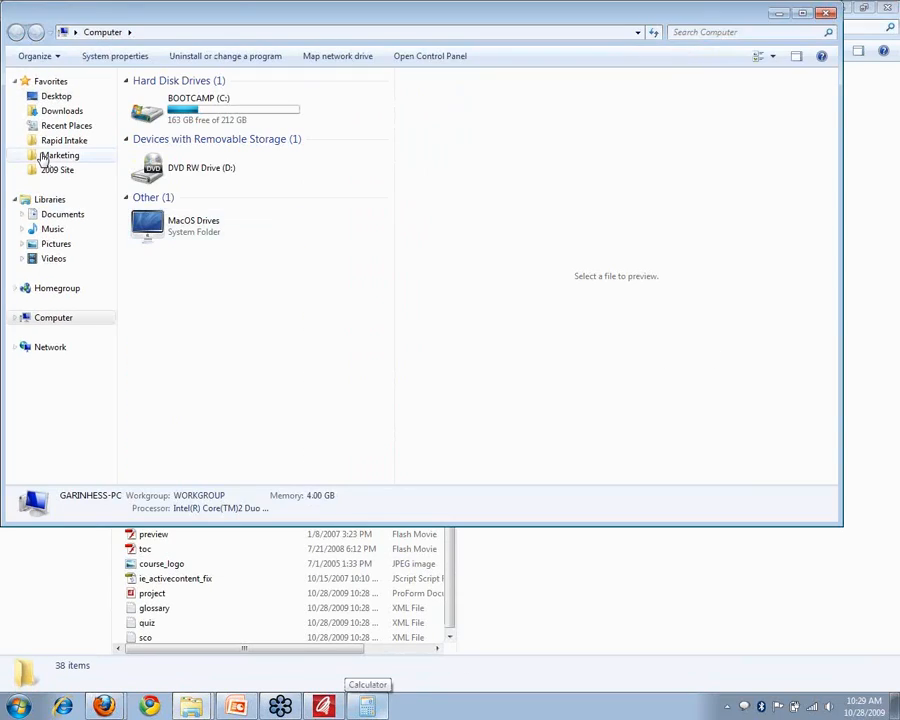
double_click(186, 96)
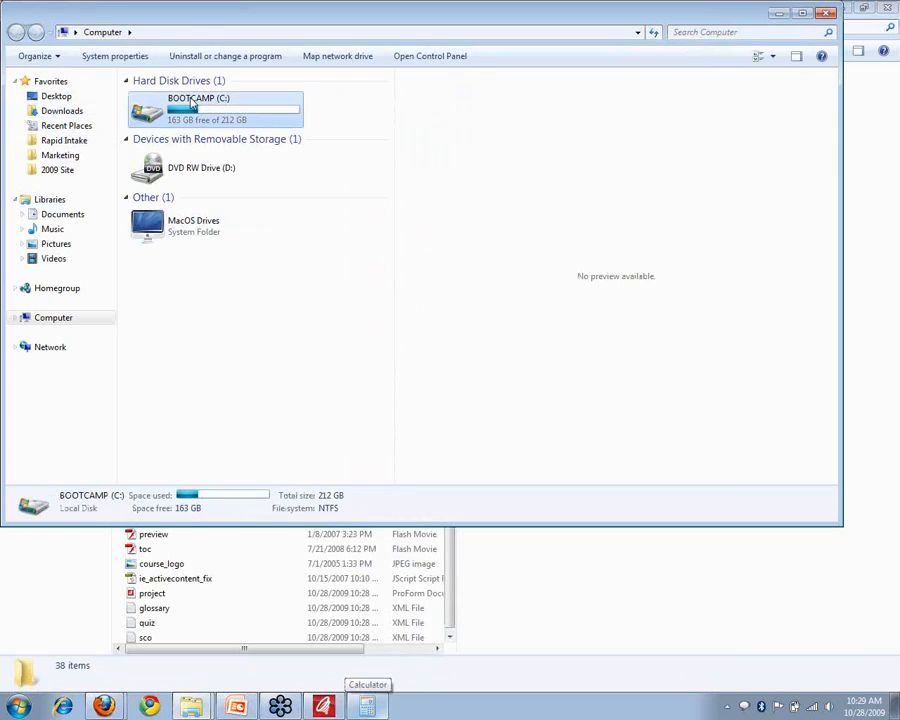
double_click(178, 170)
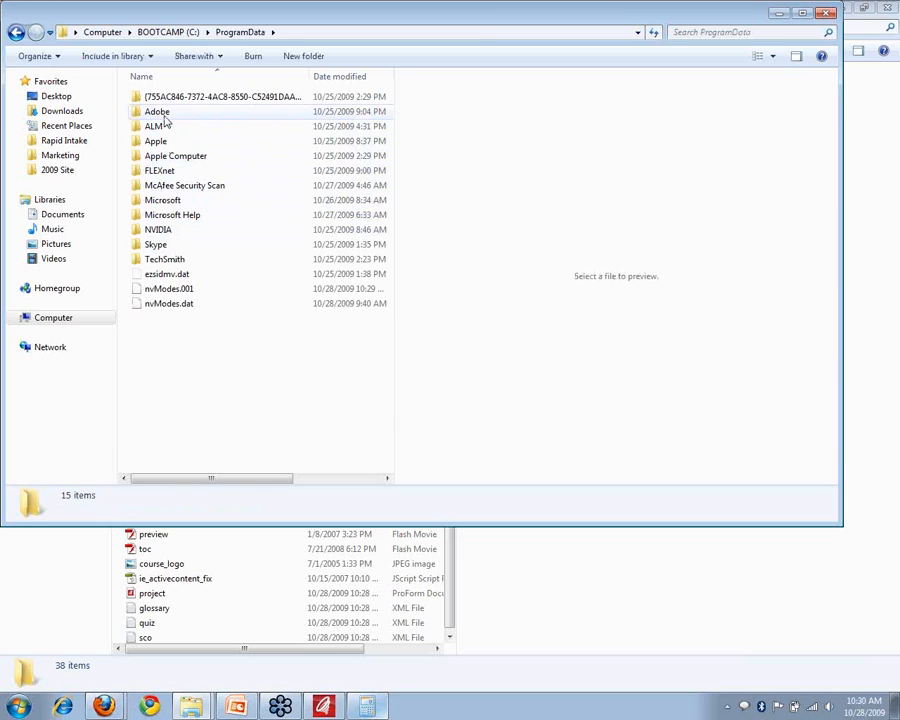
left_click(14, 33)
left_click(162, 157)
double_click(162, 157)
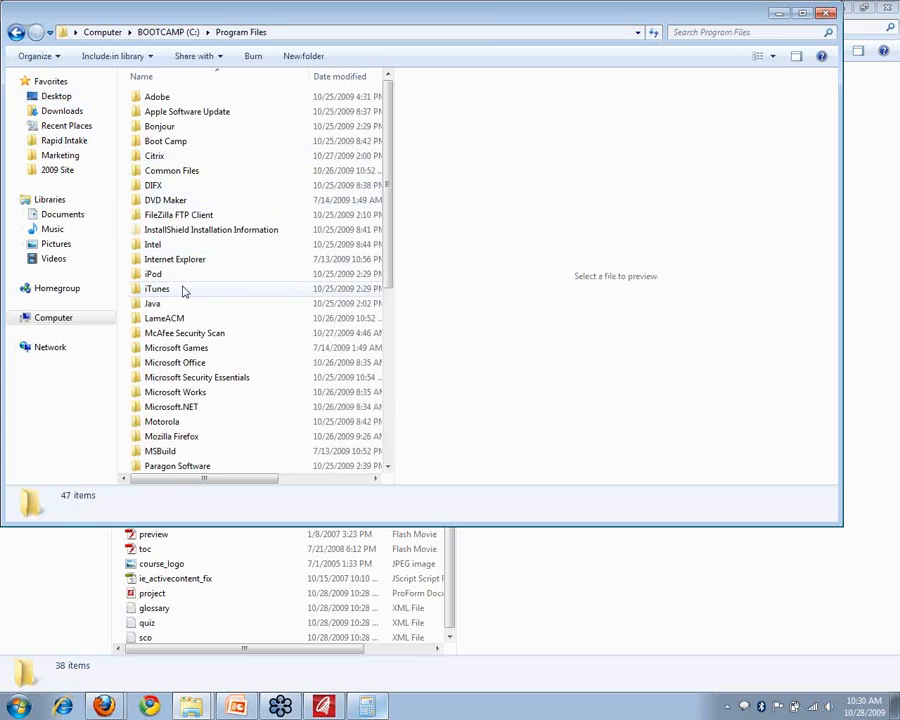
Examine the original beethoven_mozart_sampler folder in ProForm's Samples under Rapid Intake for comparison, and close that window.
scroll(214, 392, "down", 2)
left_click(195, 393)
double_click(195, 393)
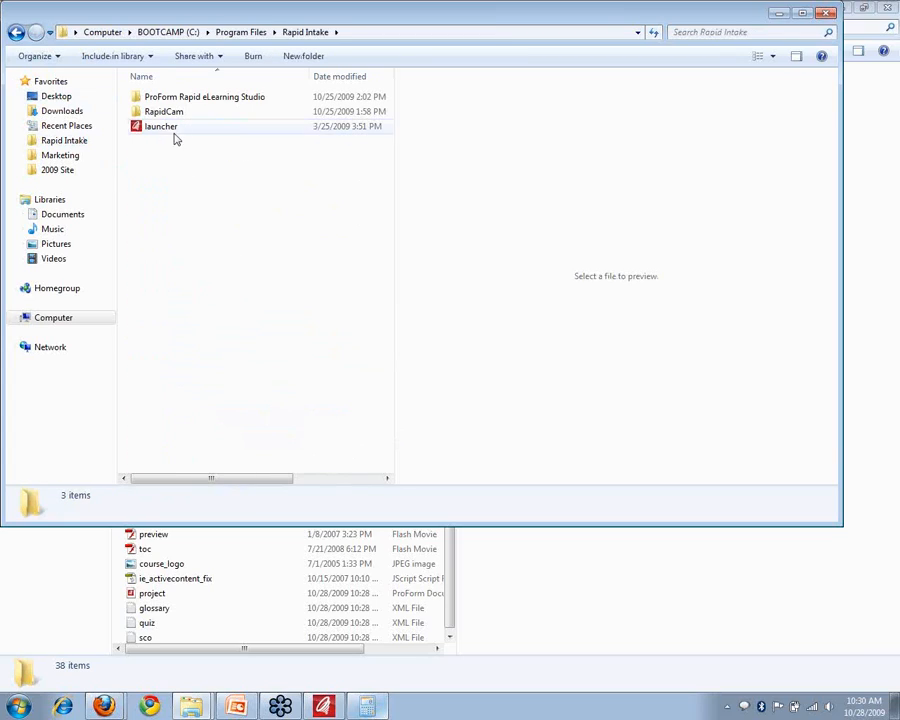
double_click(164, 98)
double_click(158, 158)
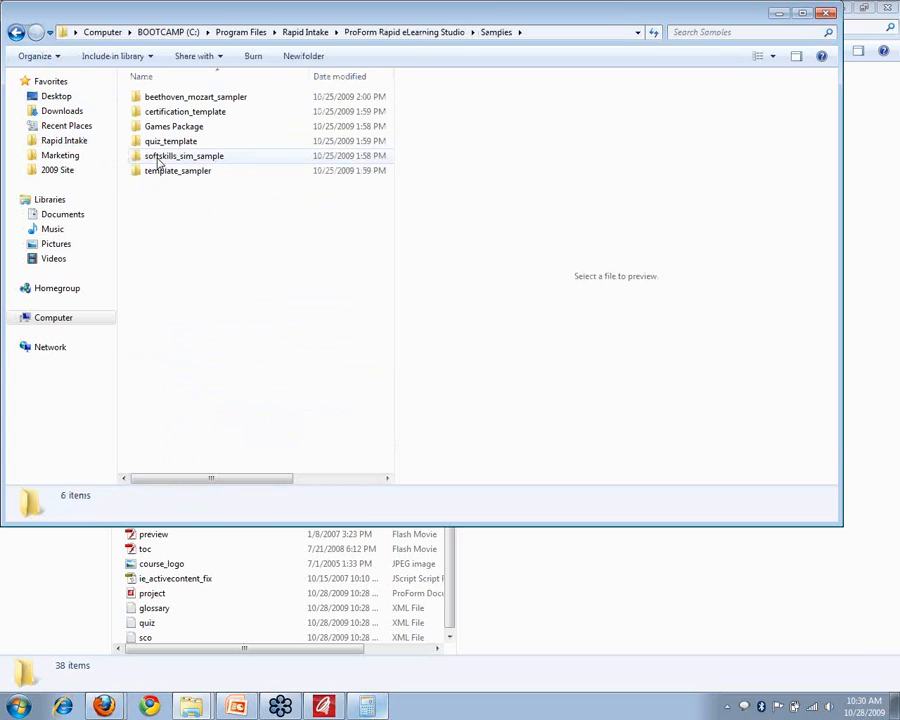
double_click(168, 98)
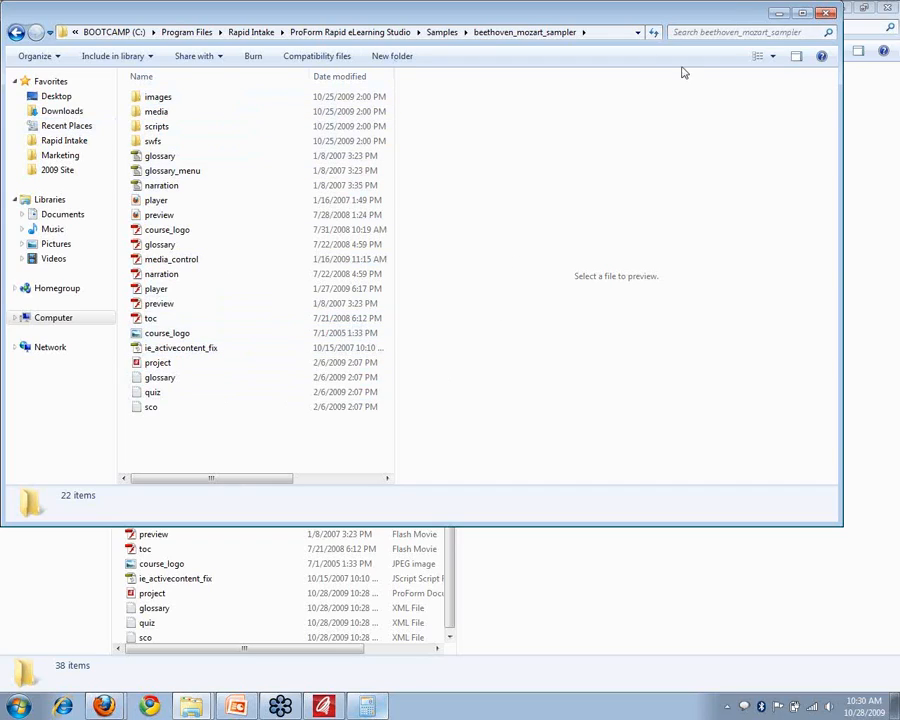
left_click(826, 13)
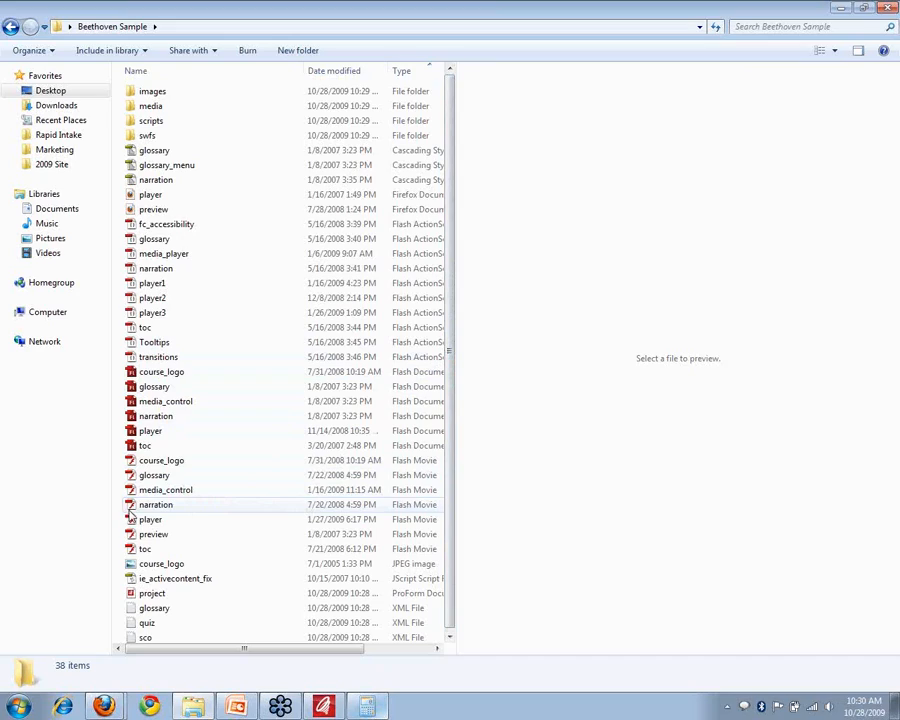
Locate the player Flash document in Beethoven Sample, and go to the rapidintake_textimageaudio folder inside swfs and templateswfs.
left_click(148, 432)
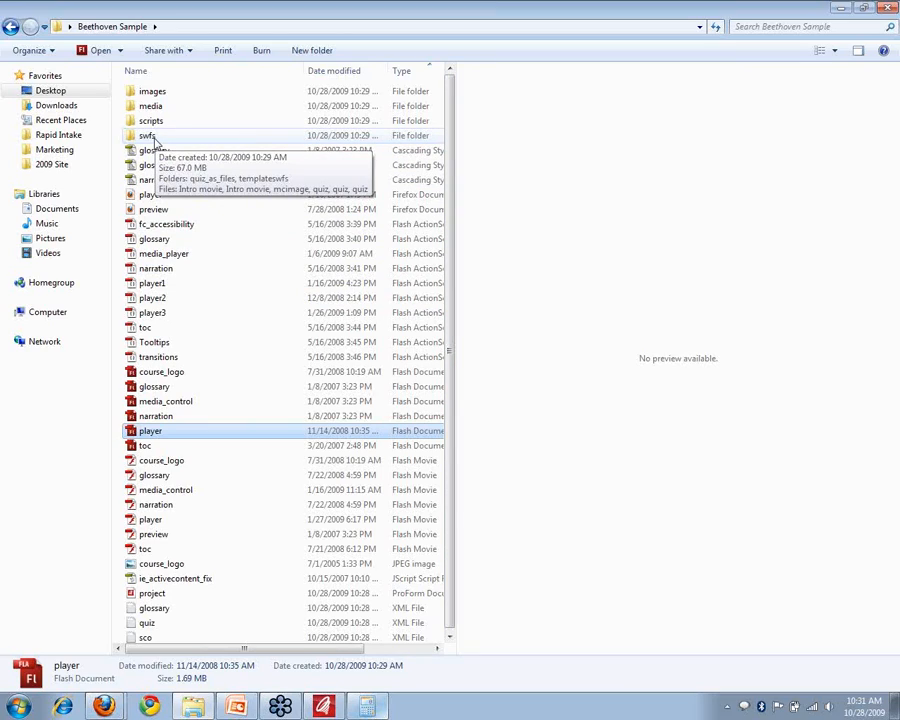
double_click(147, 136)
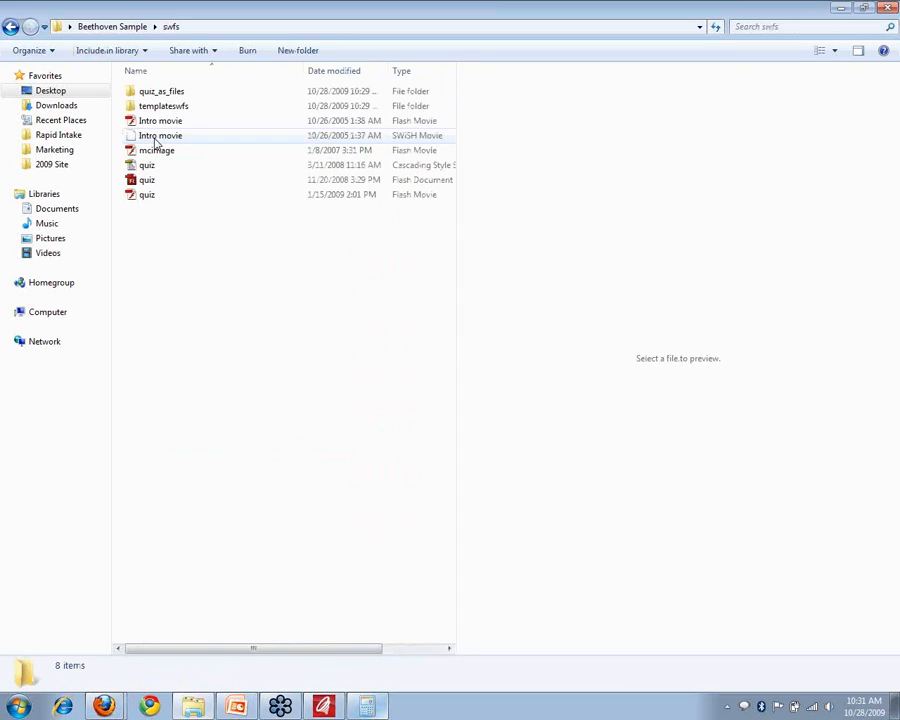
double_click(163, 106)
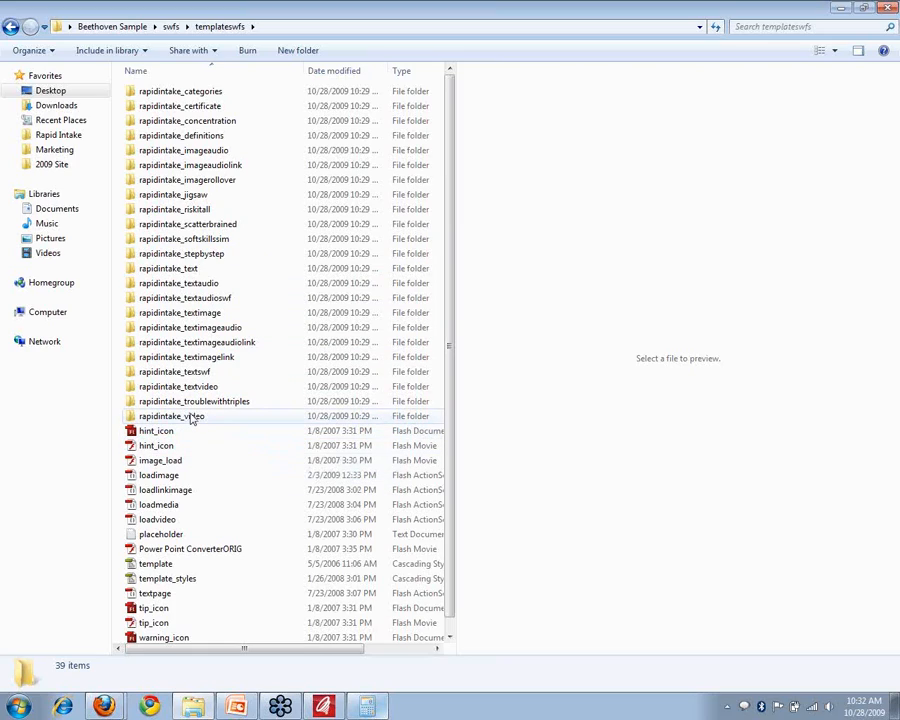
mouse_move(191, 420)
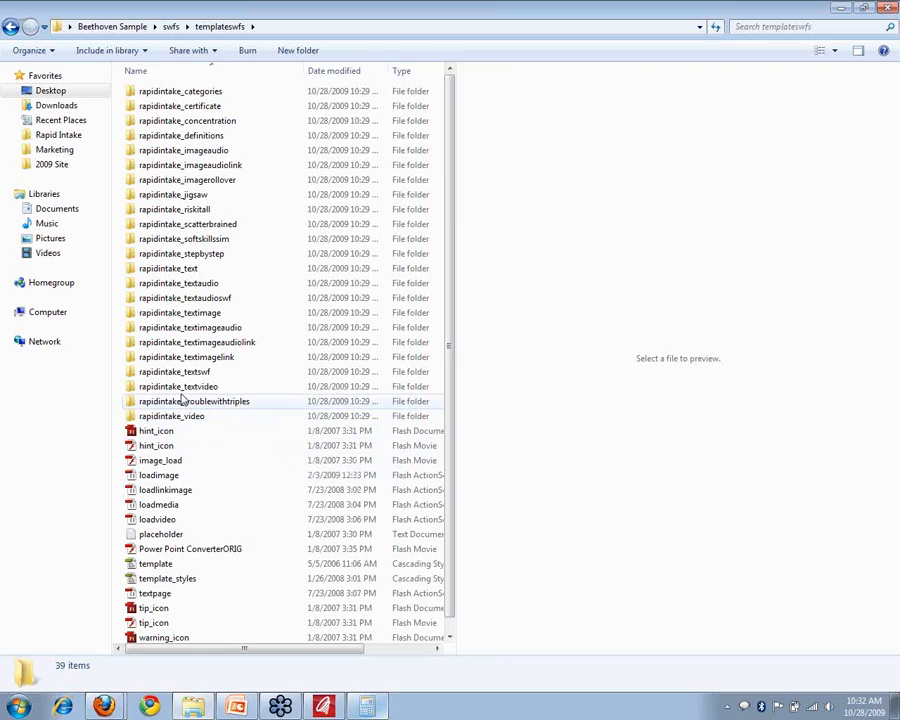
double_click(184, 333)
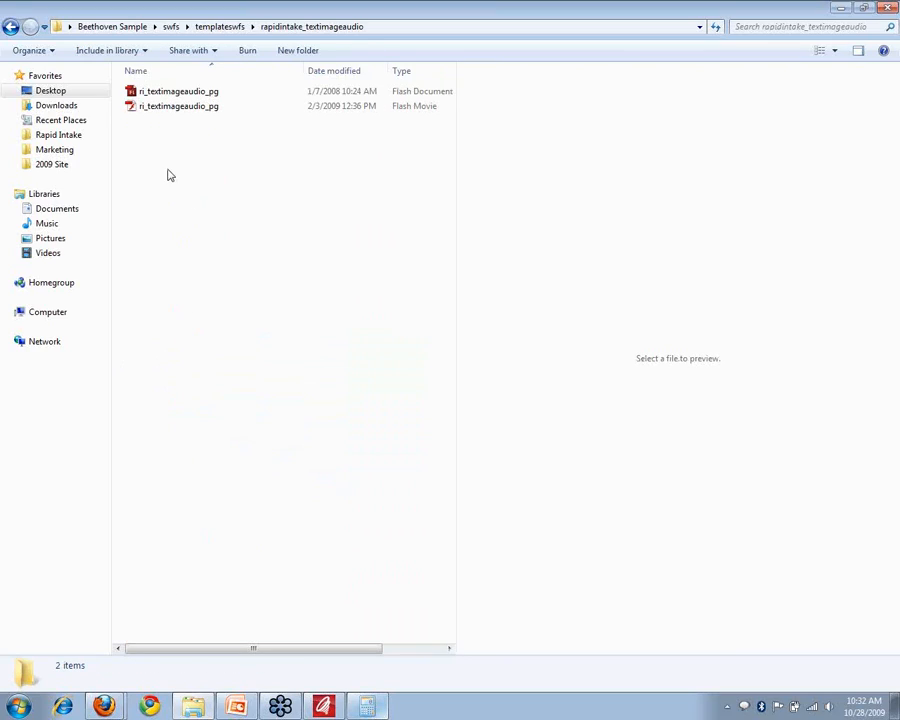
Open the ri_textimageaudio_pg Flash document in Flash CS3 with Continue Trial, and show frame 3 with the timeline enlarged to reveal all layers.
double_click(177, 93)
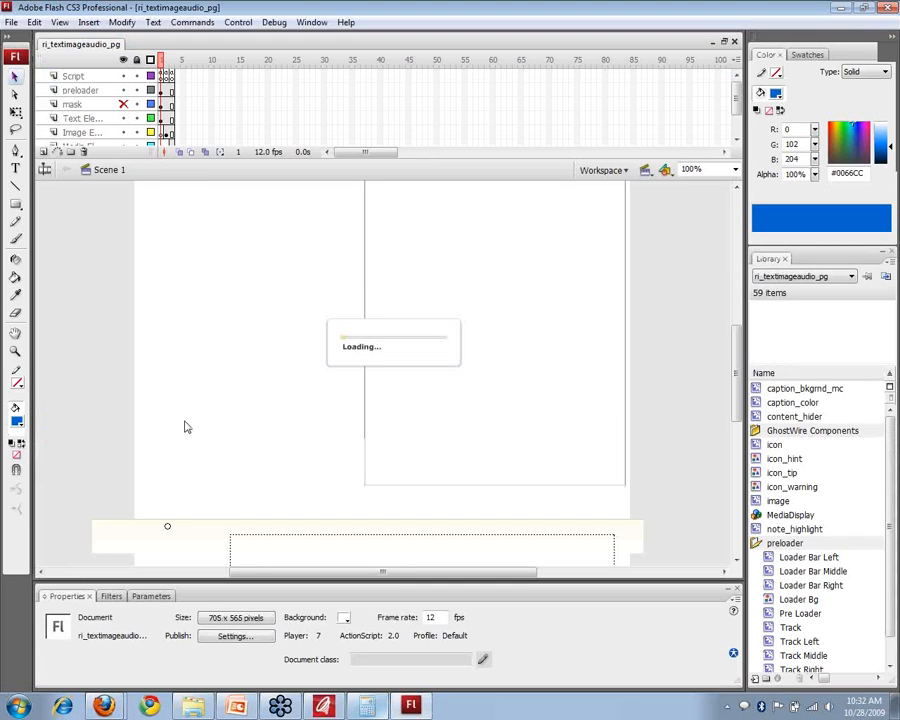
left_click(172, 63)
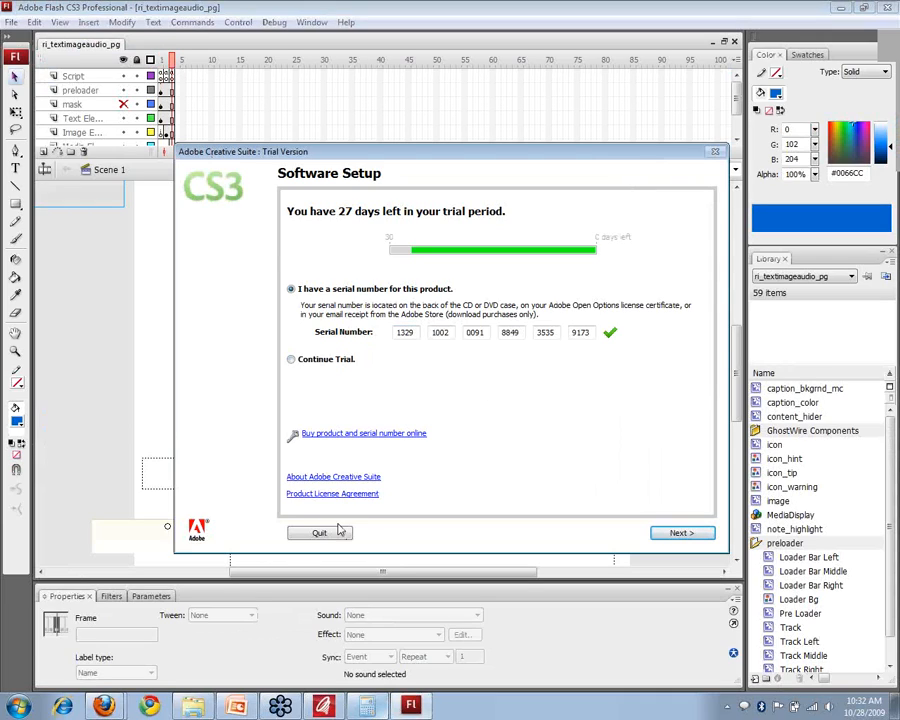
left_click(292, 360)
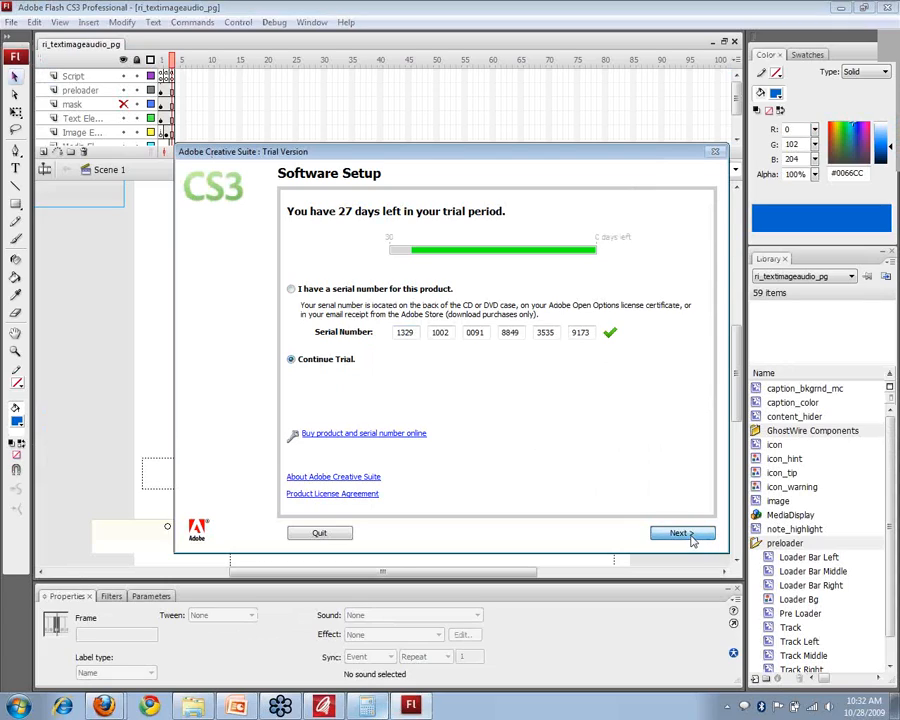
left_click(682, 534)
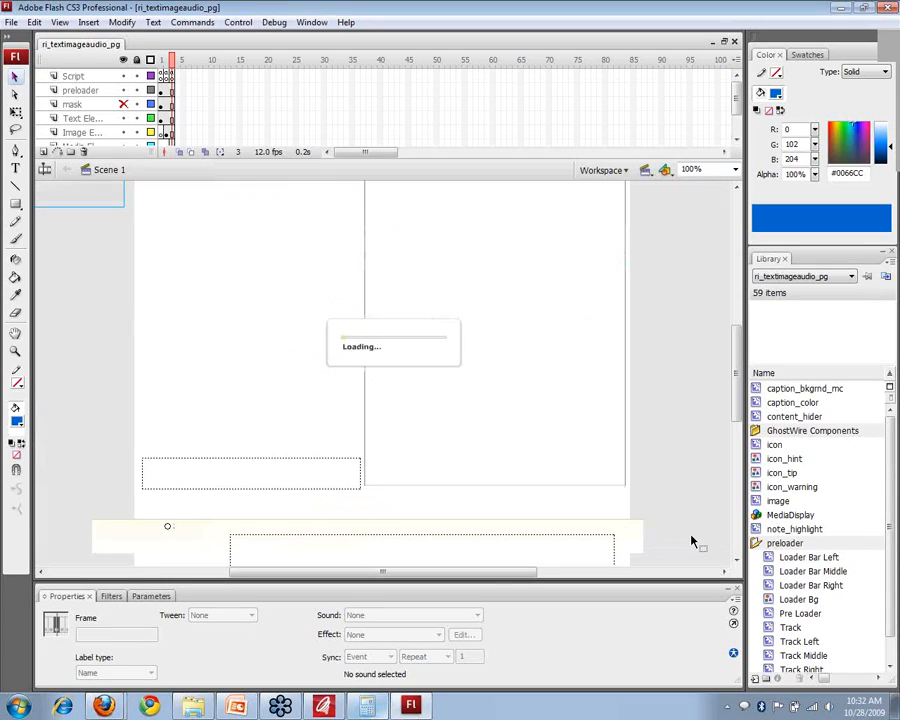
left_click_drag(735, 392, 736, 392)
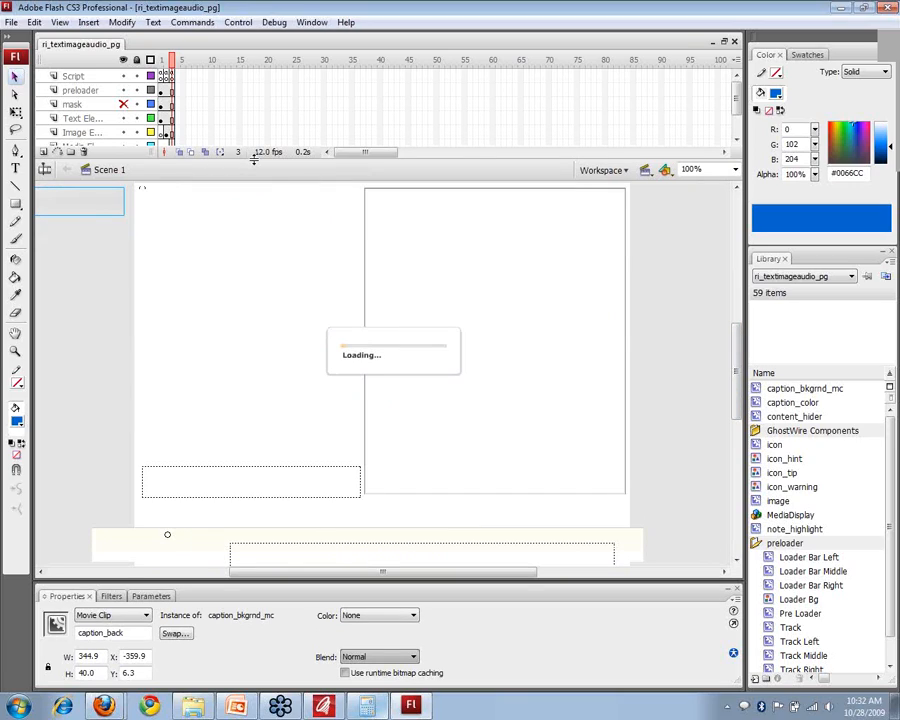
left_click_drag(255, 160, 272, 200)
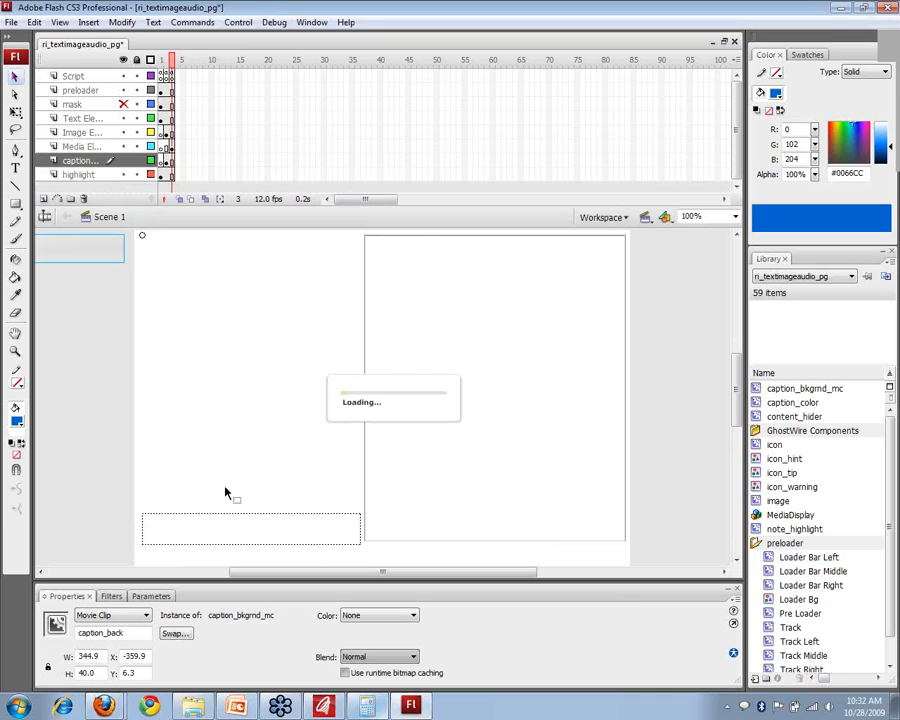
Open a new file browser window and go to the ProForm Rapid eLearning Studio folder under Program Files and Rapid Intake.
key("super+e")
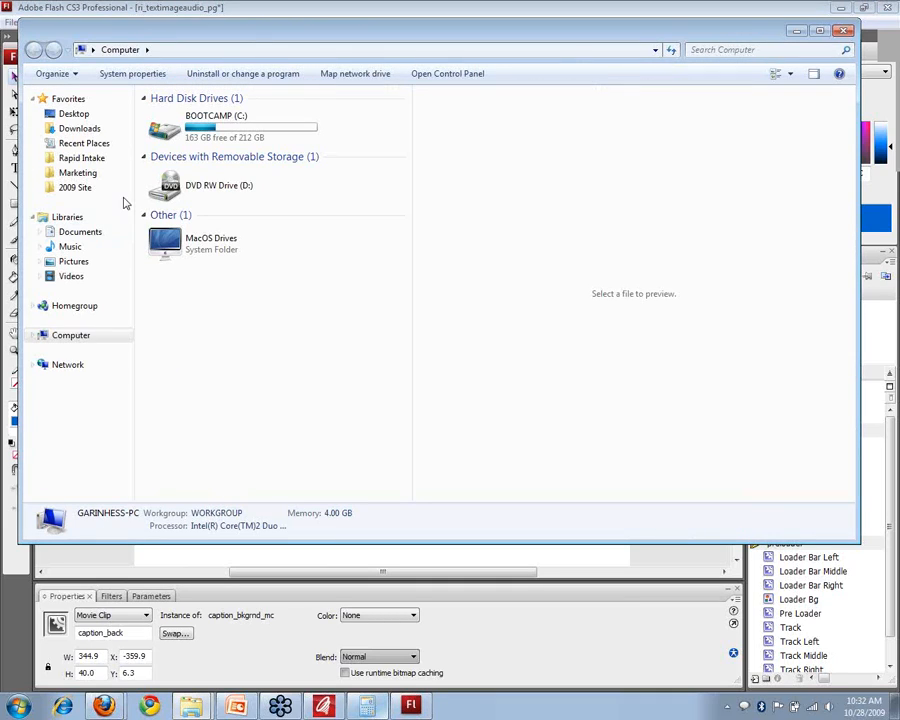
double_click(218, 121)
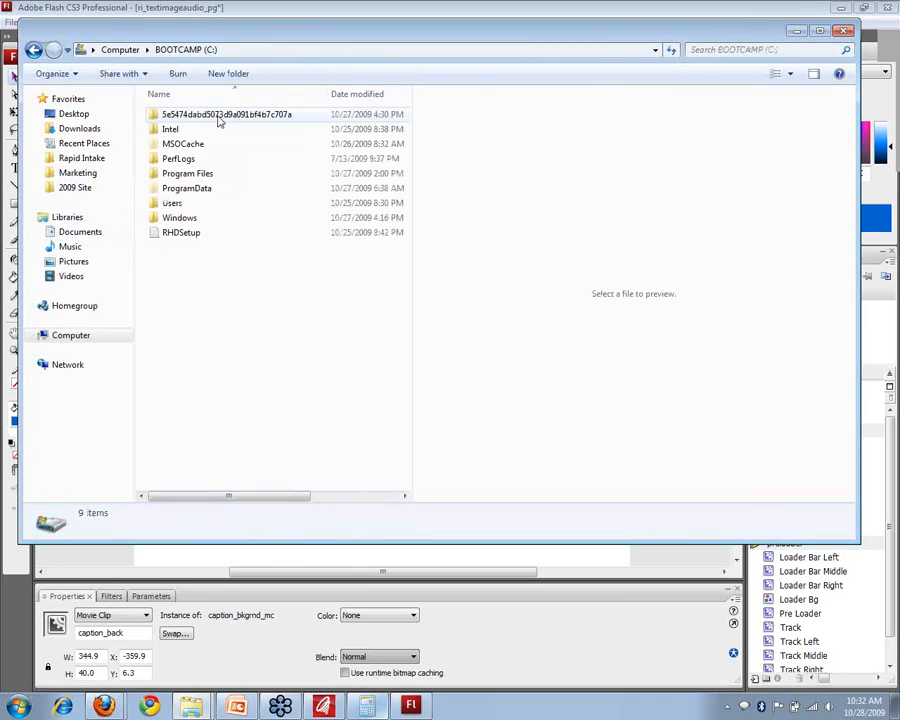
left_click(177, 176)
double_click(179, 176)
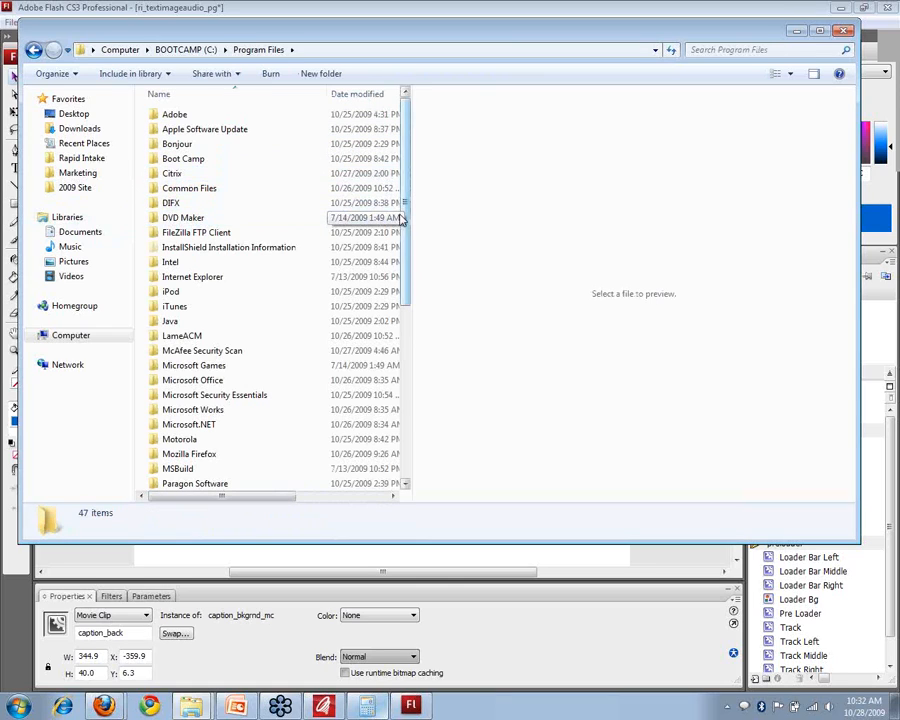
left_click_drag(404, 218, 416, 374)
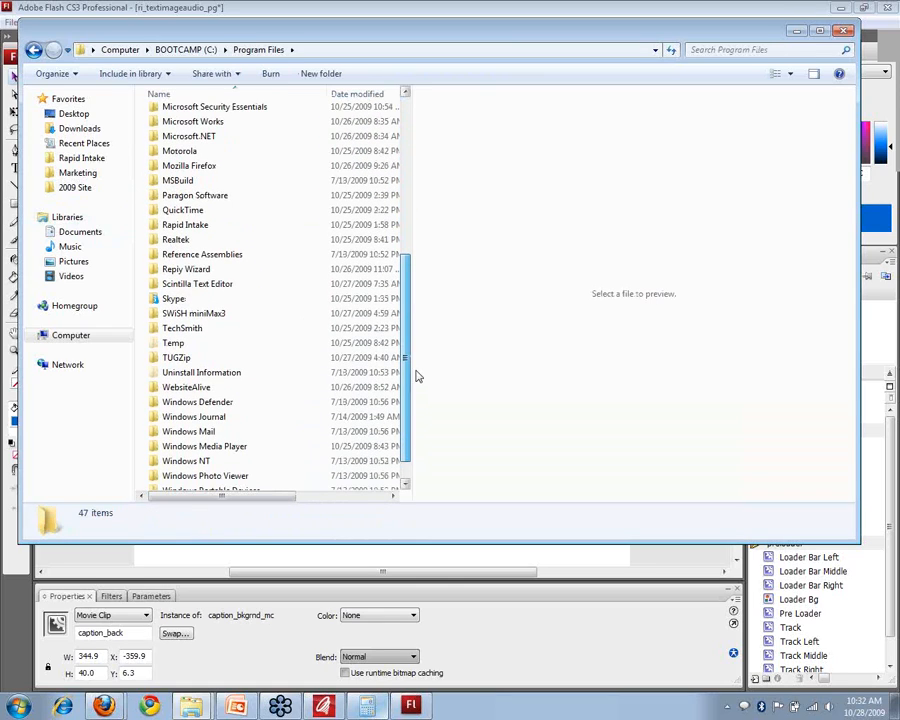
double_click(170, 225)
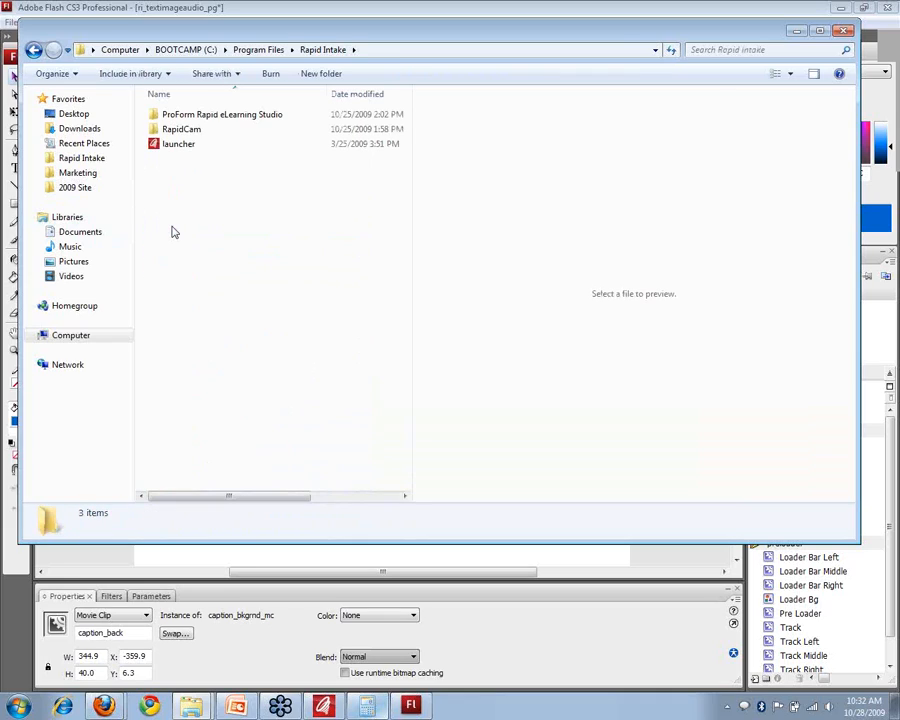
double_click(185, 117)
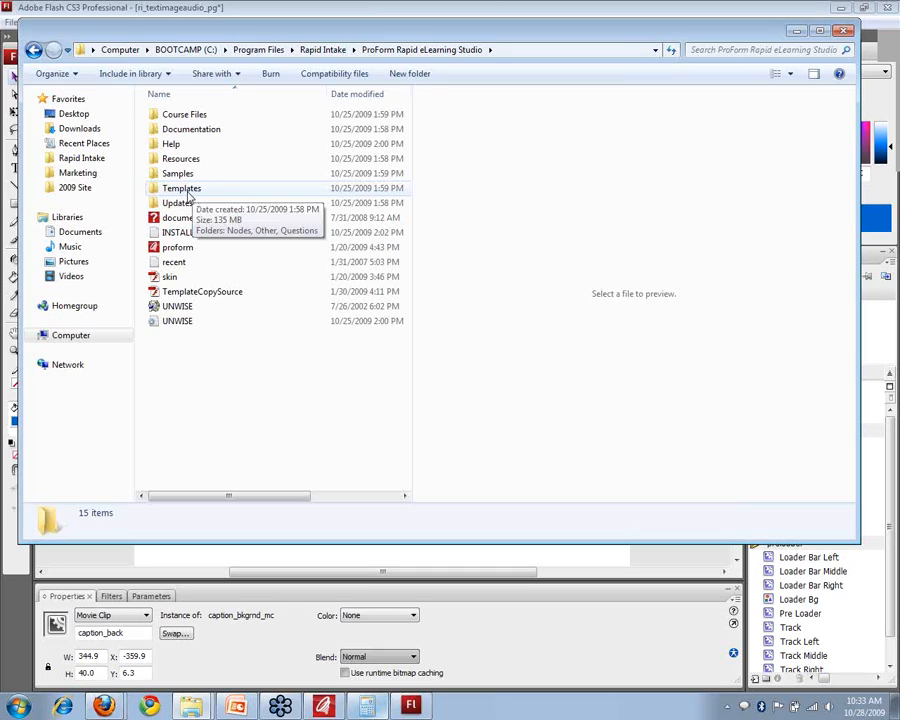
Open the Text Image and Audio Flash document from ProForm's Templates, Nodes, page folder in Flash CS3.
double_click(188, 193)
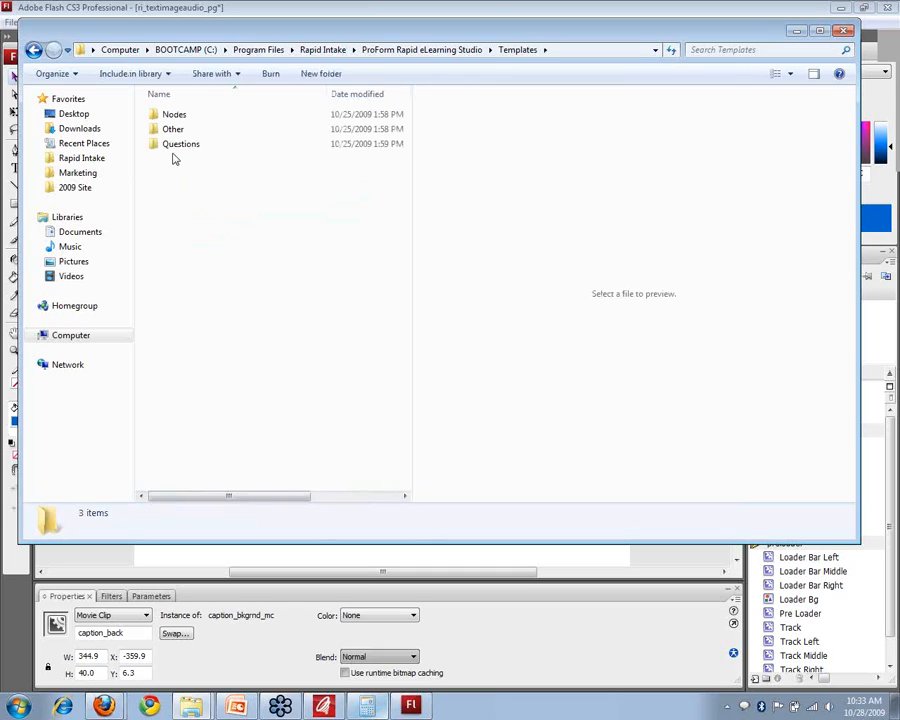
double_click(172, 117)
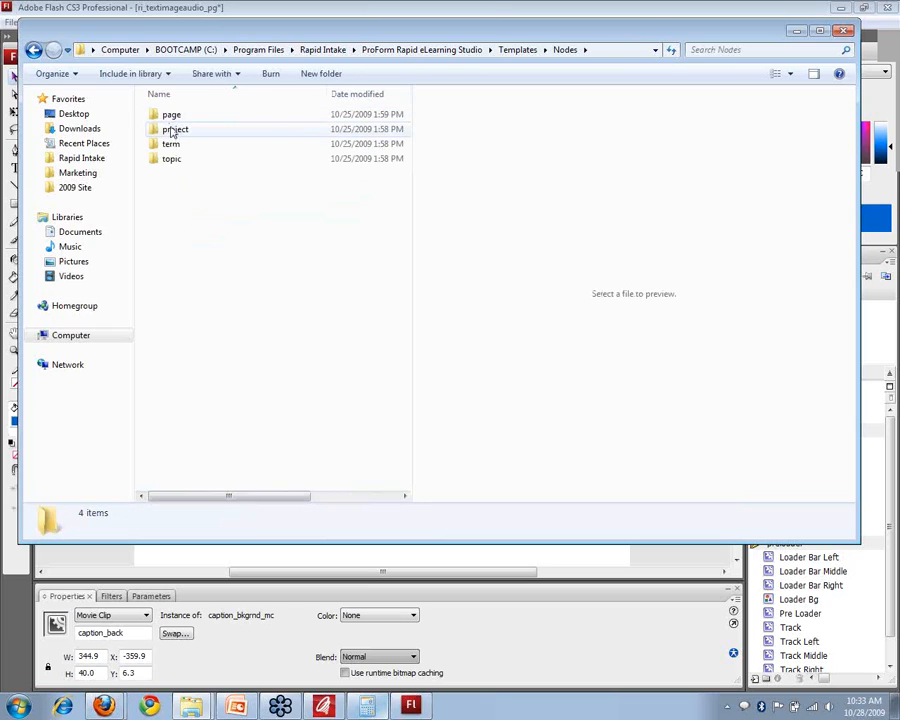
double_click(170, 114)
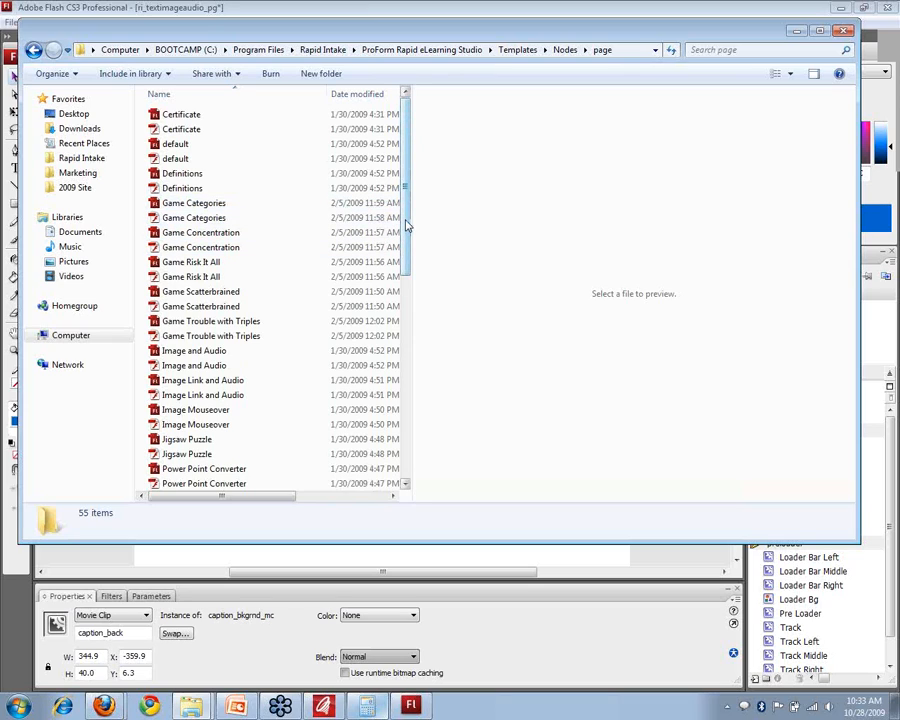
left_click_drag(407, 226, 392, 430)
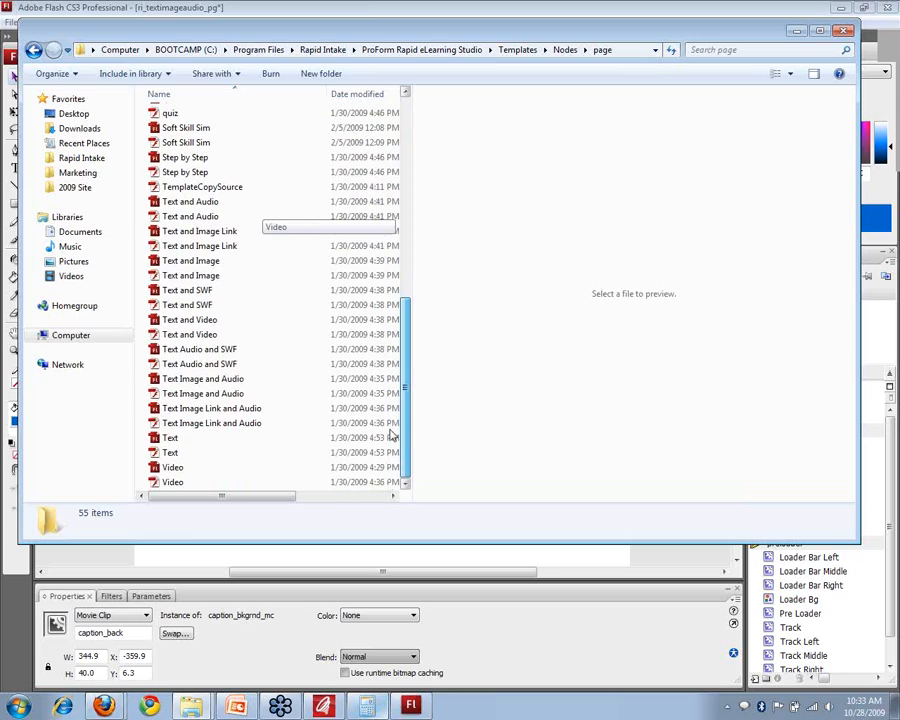
left_click(166, 381)
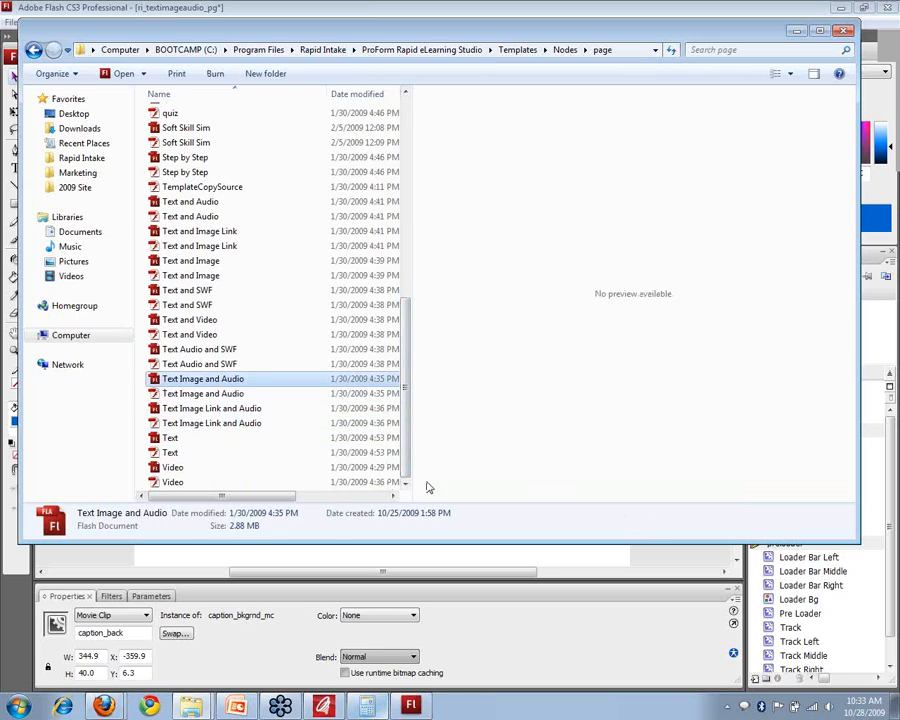
double_click(208, 381)
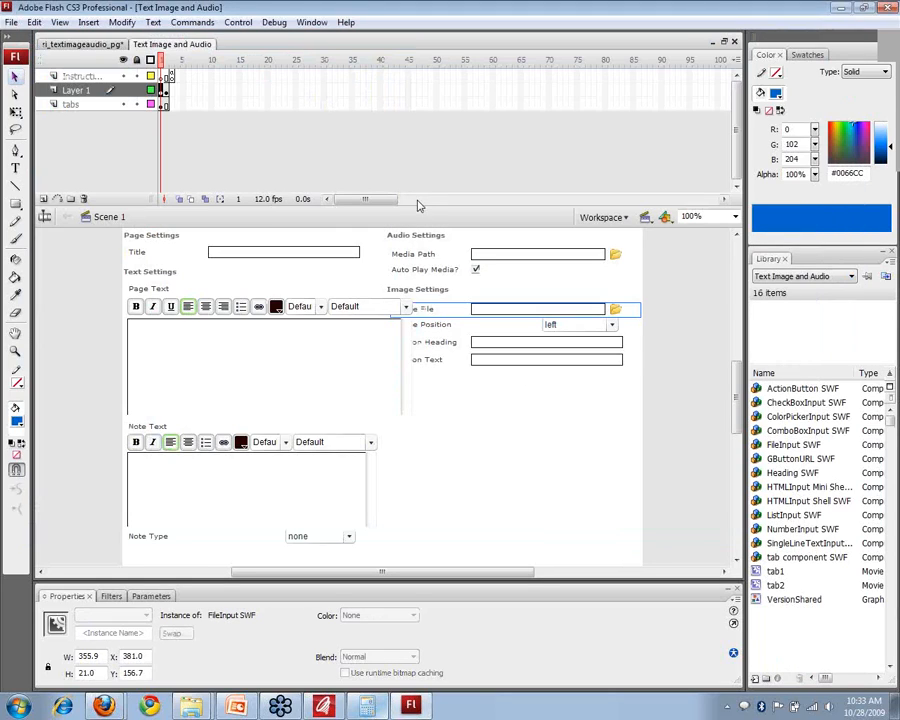
Shrink the timeline to reveal more of the form, show the page's Basic settings in ProForm for comparison, and return to Flash.
left_click_drag(416, 208, 418, 145)
scroll(731, 362, "up", 3)
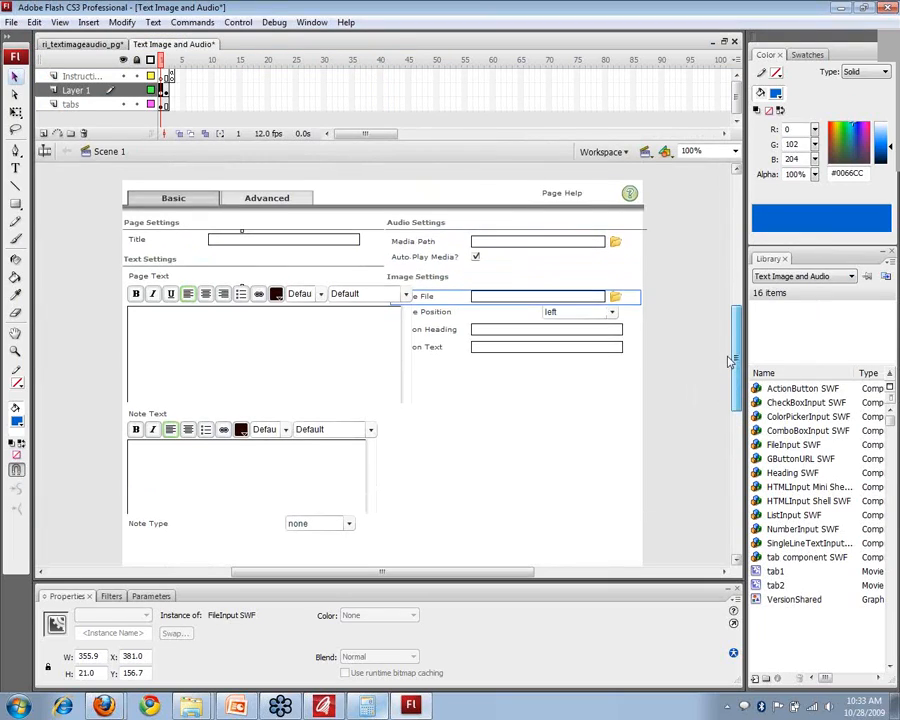
left_click(320, 707)
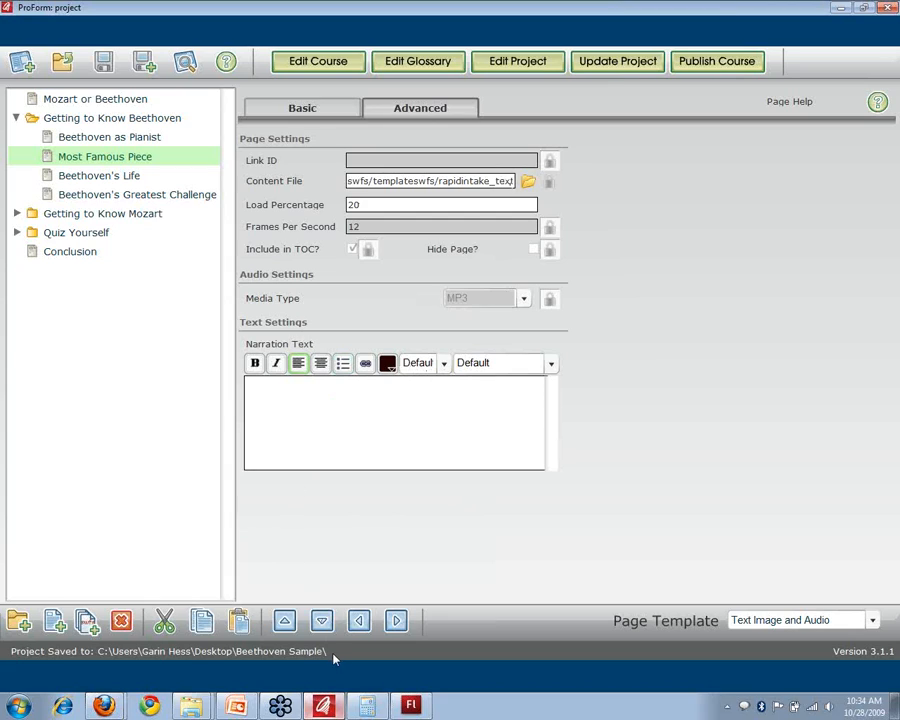
left_click(307, 113)
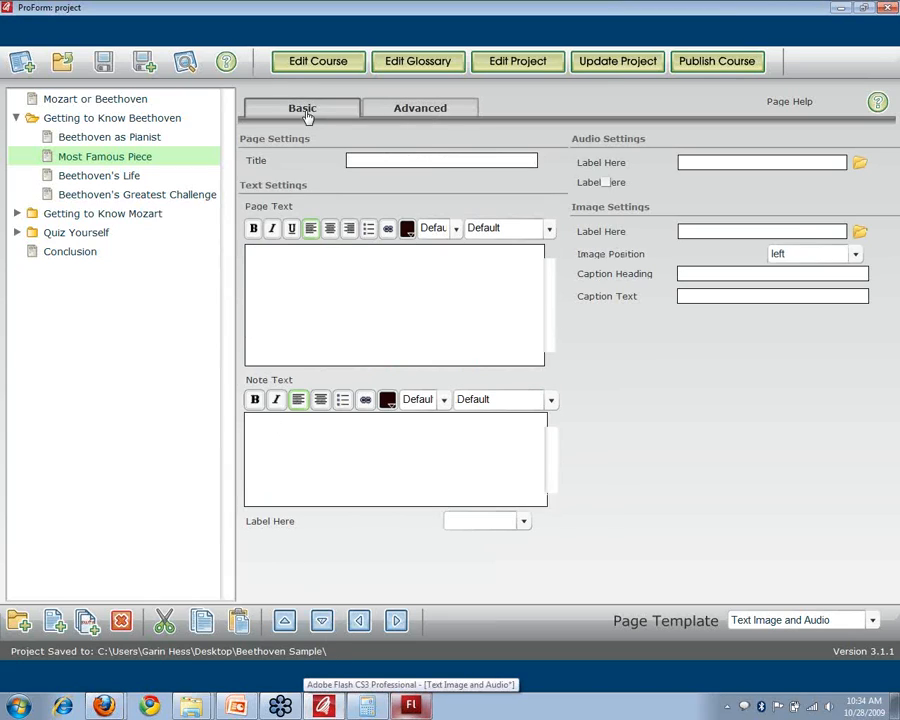
left_click(401, 702)
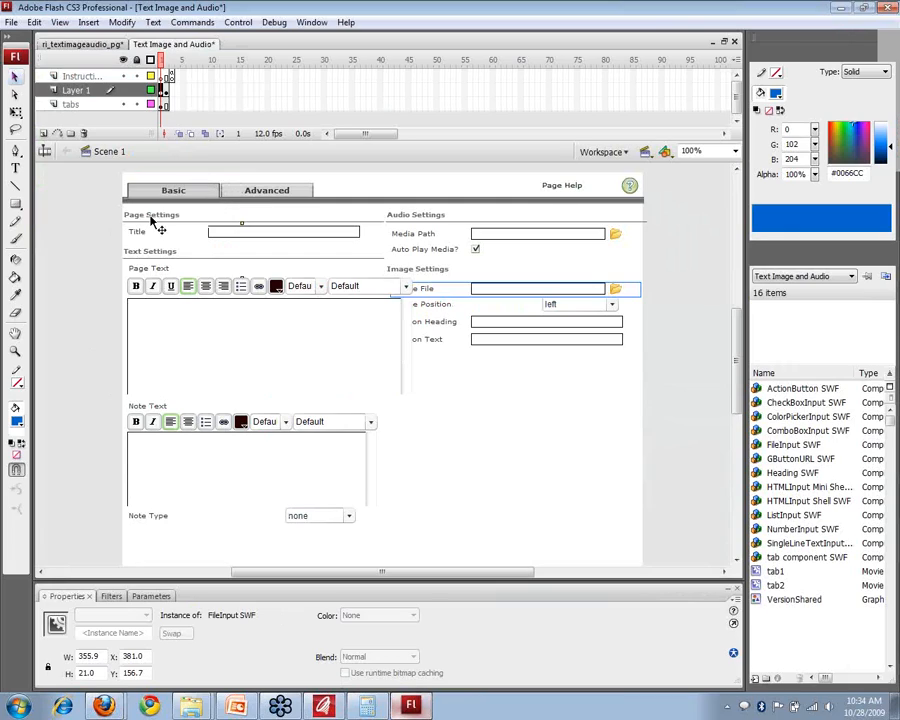
Compare the form layouts on frames 1 and 2, and select the tab component above the fields on frame 1.
left_click(167, 63)
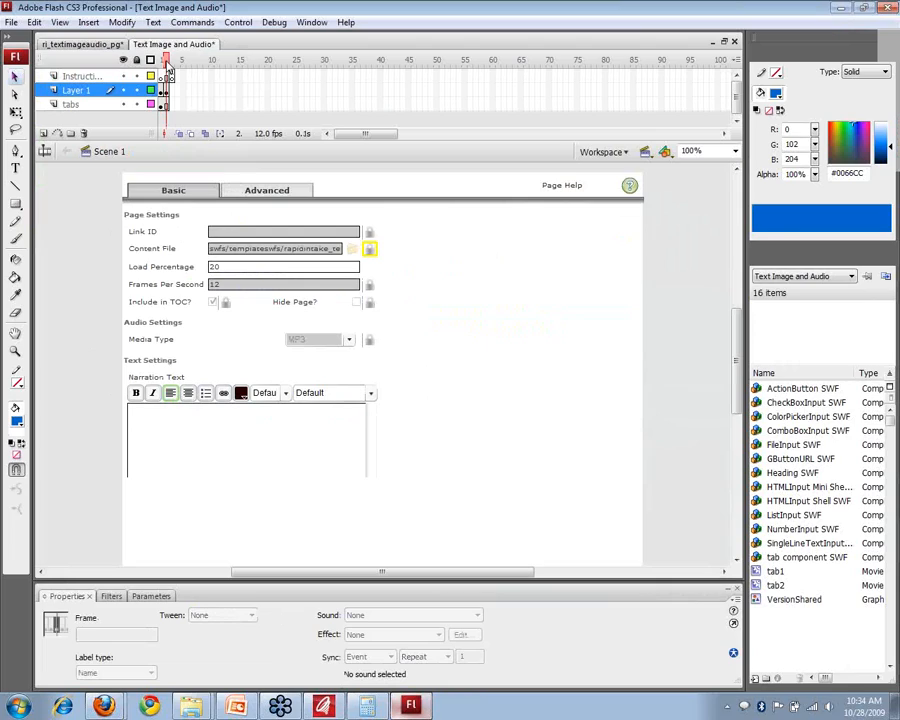
left_click(161, 63)
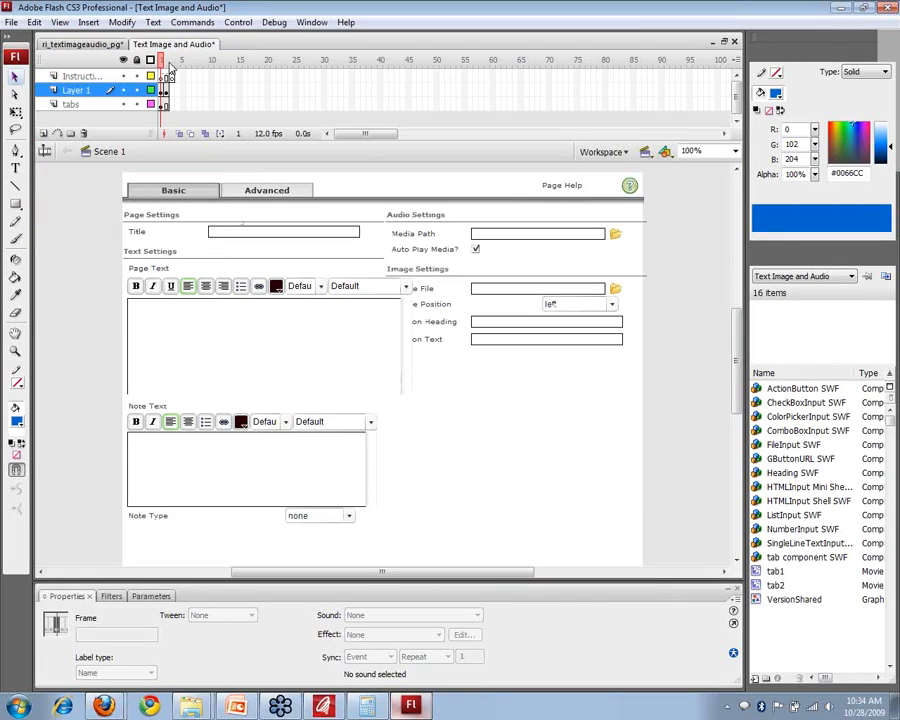
left_click(167, 63)
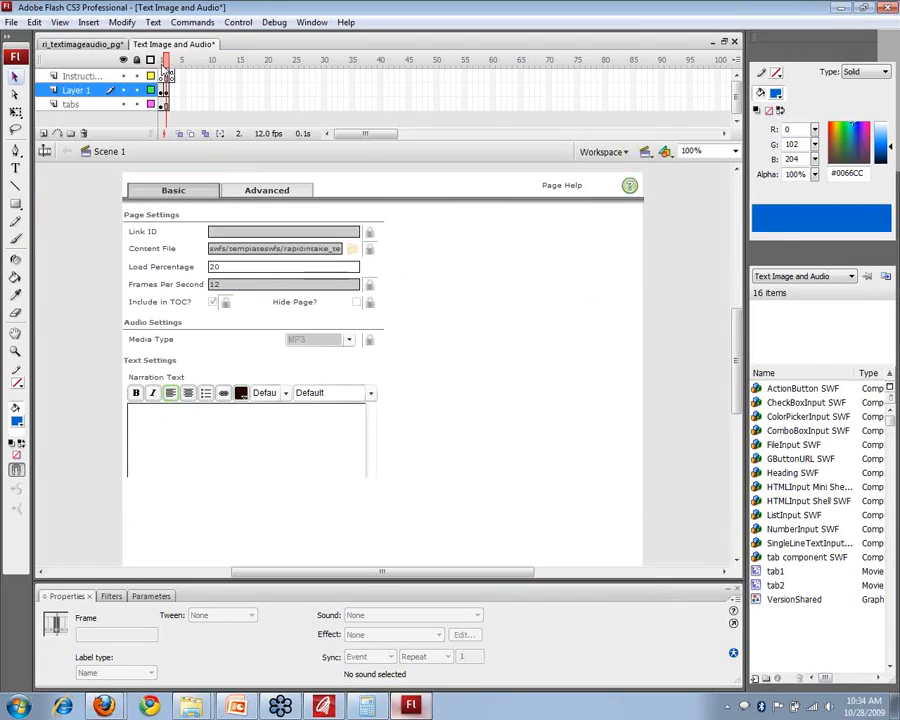
left_click(161, 63)
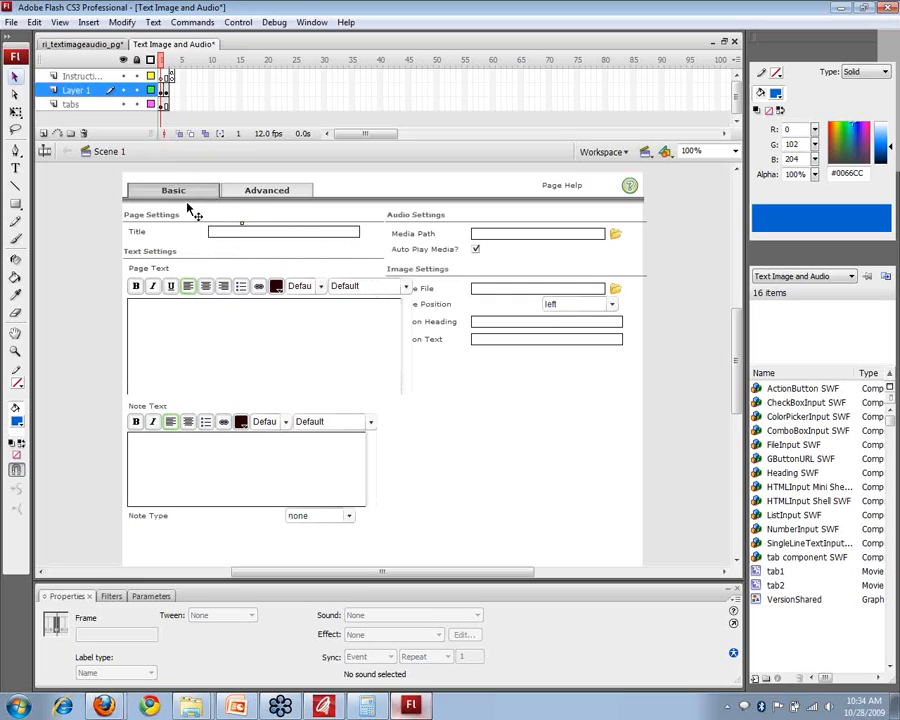
left_click(243, 229)
left_click(372, 203)
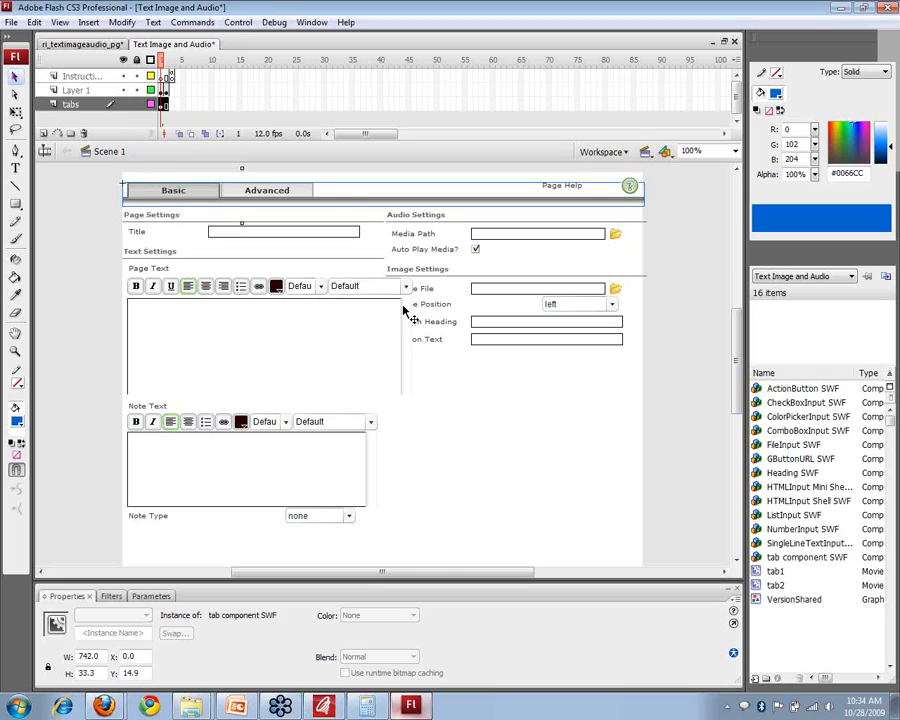
Review the Most Famous Piece form in ProForm, and select the Title text input on the Flash stage.
key("alt+Tab")
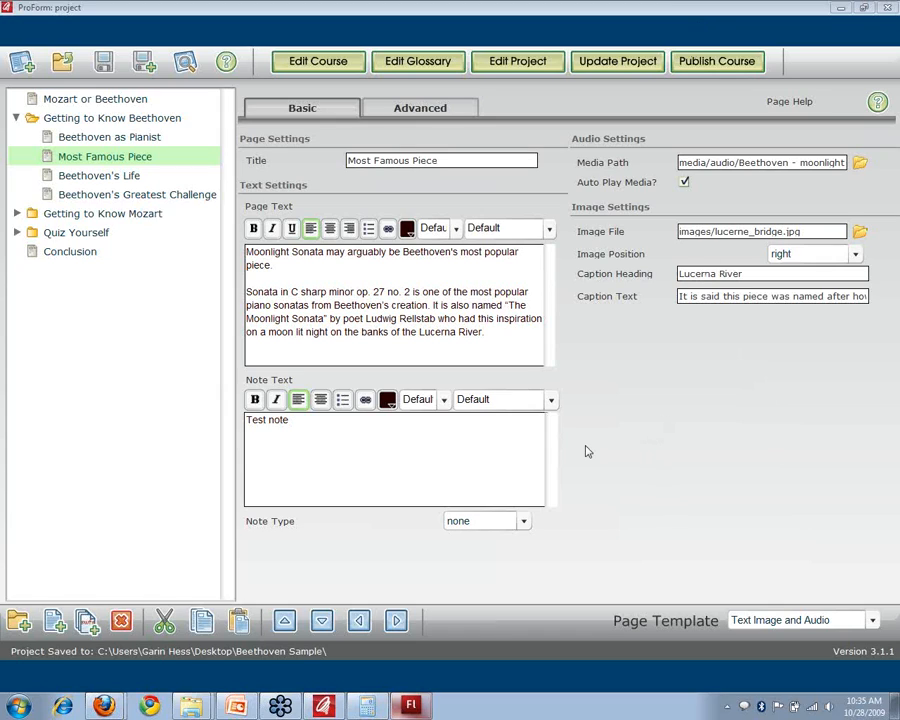
key("alt+Tab")
key("alt+Tab")
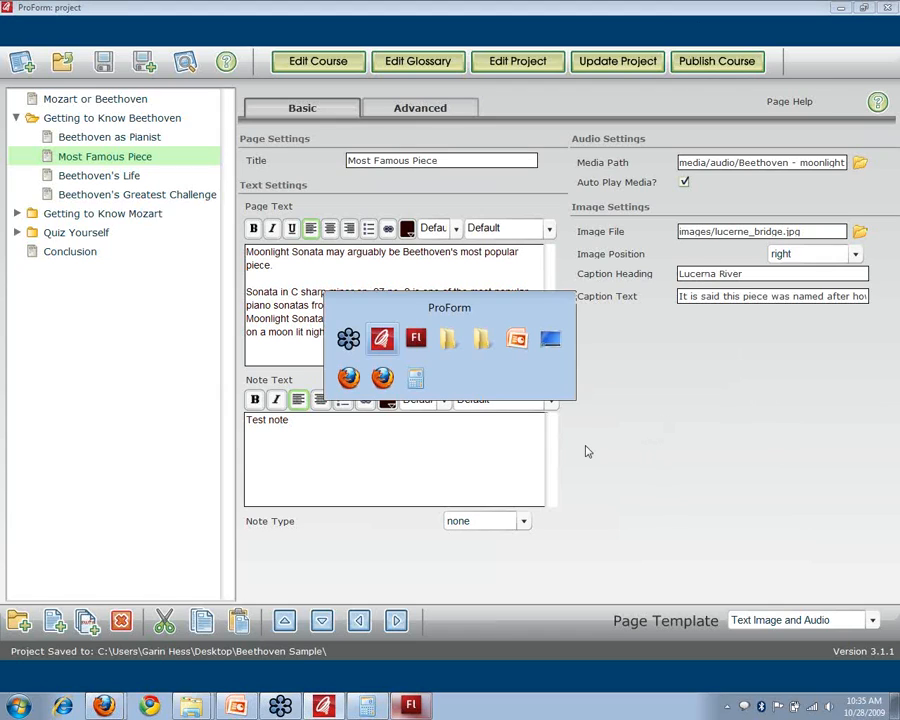
key("alt+Tab")
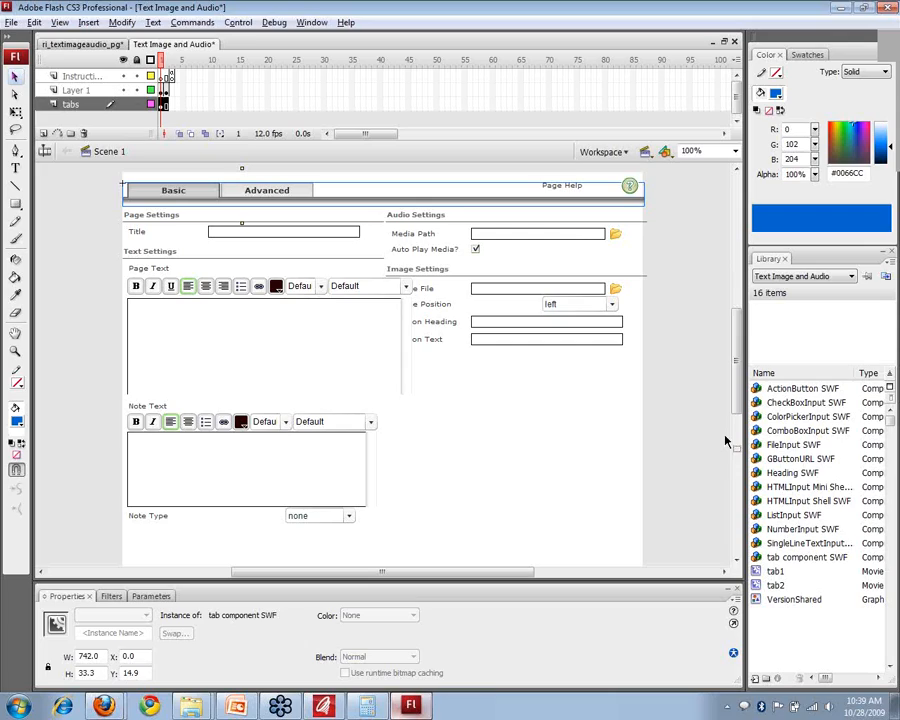
left_click(97, 373)
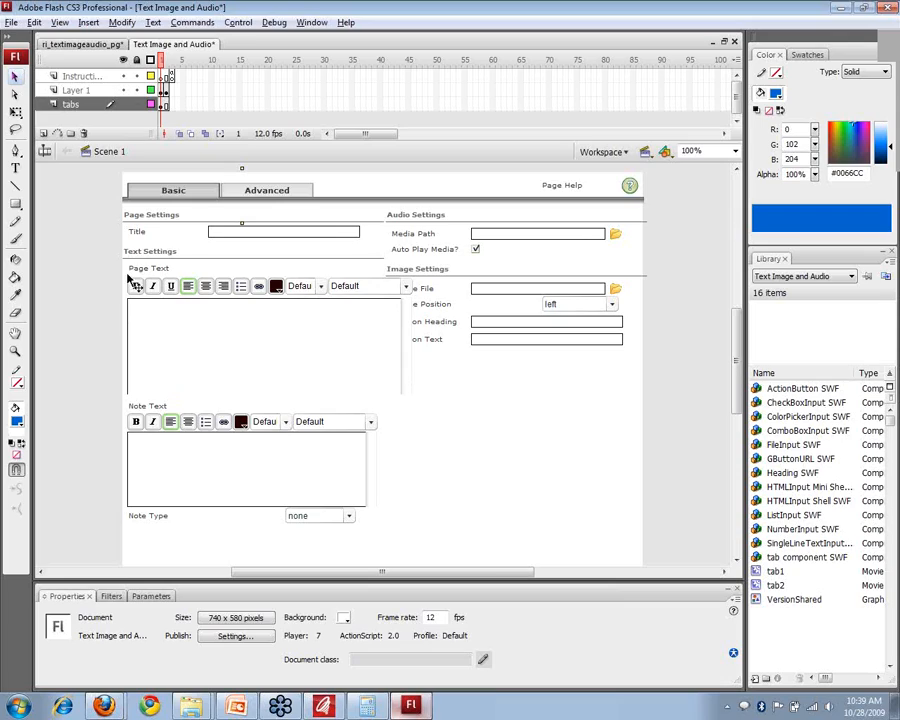
left_click(235, 237)
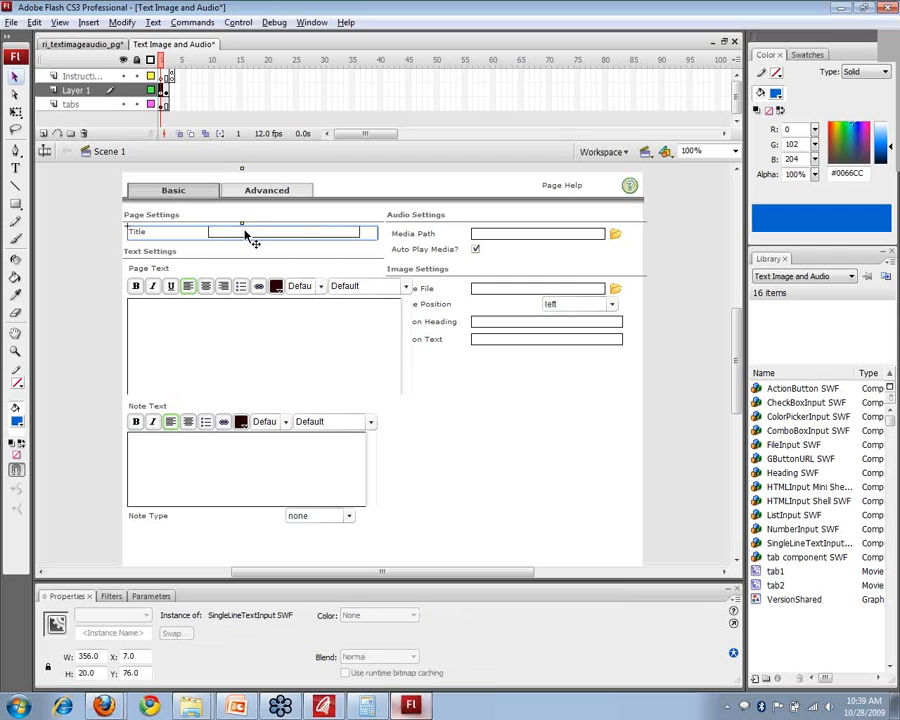
View the PowerPoint slide linking the Image File field to its XML attribute, check the ProForm form, and return to Flash.
left_click(238, 706)
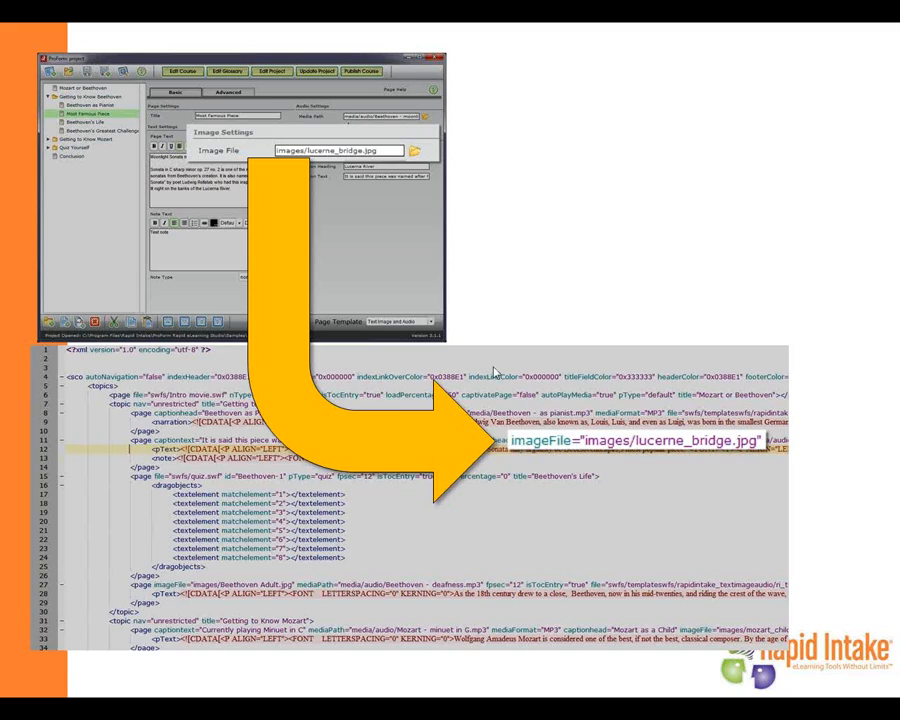
key("alt+Tab")
key("alt+Tab")
key("alt+Tab")
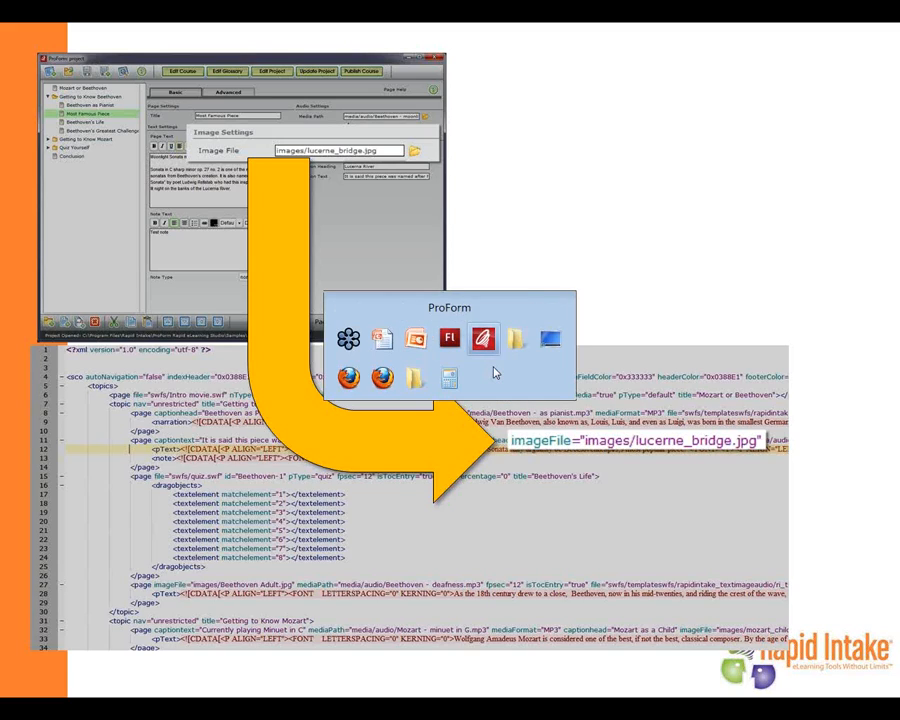
key("alt+Tab")
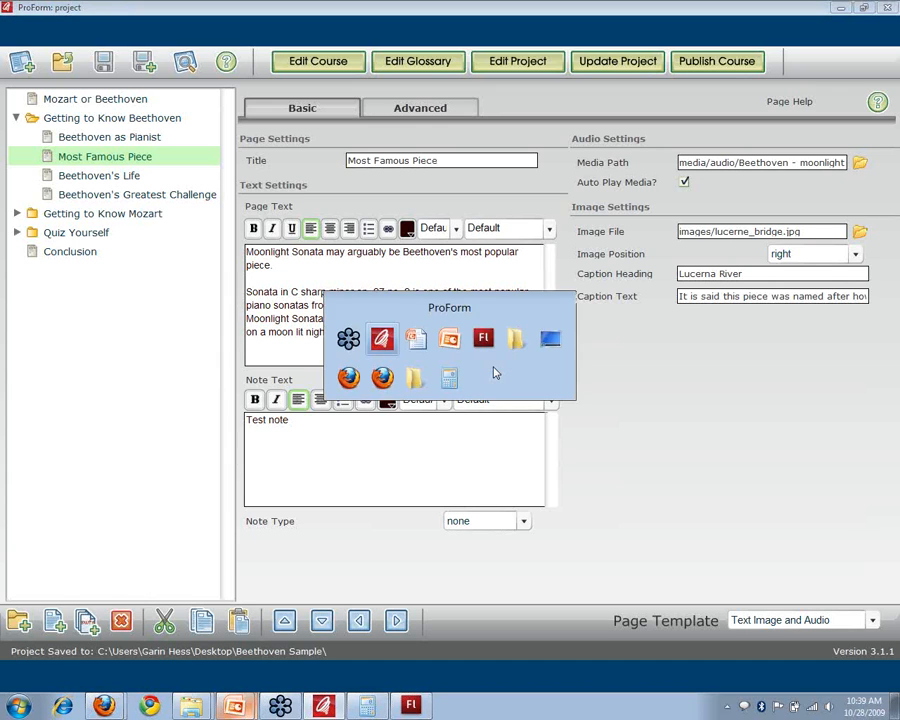
key("alt+Tab")
key("alt+Tab")
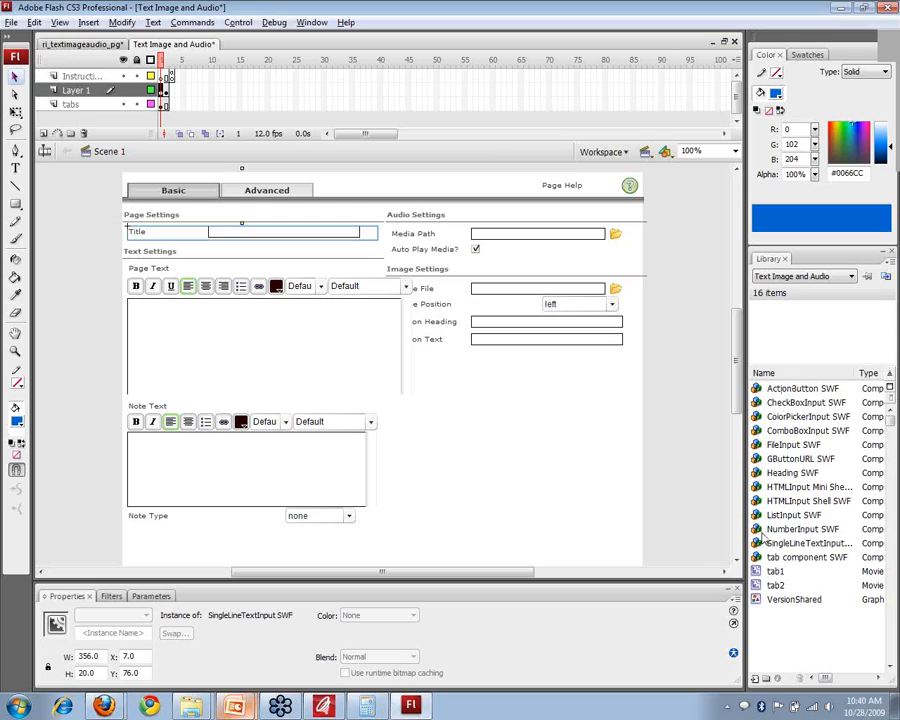
Highlight the Title field's component type, SingleLineTextInput SWF, and select the matching component in the Library.
left_click(70, 260)
left_click(250, 240)
left_click_drag(208, 615, 289, 611)
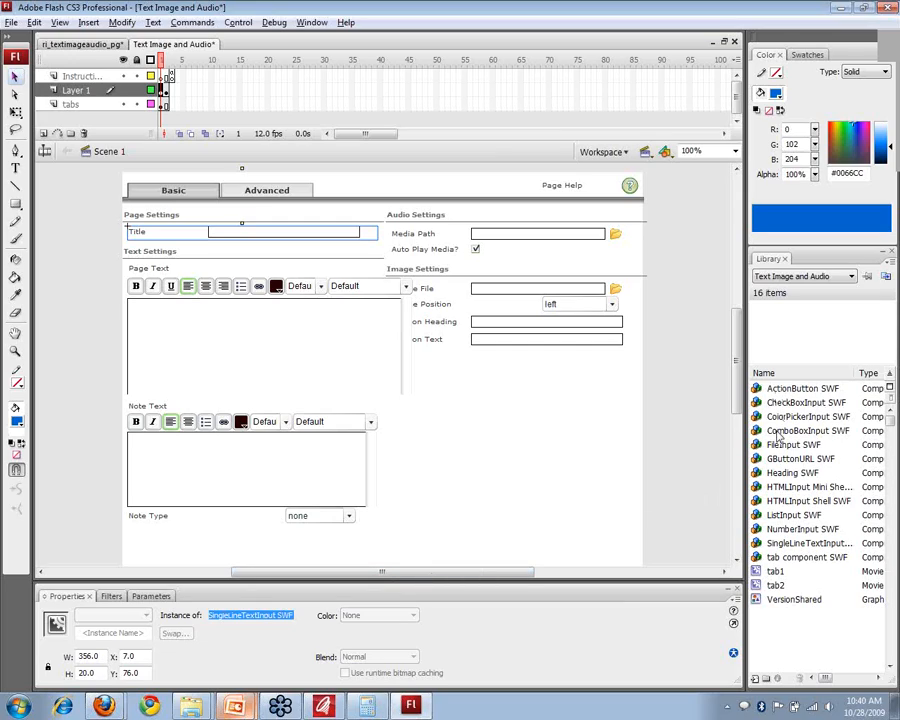
left_click(777, 545)
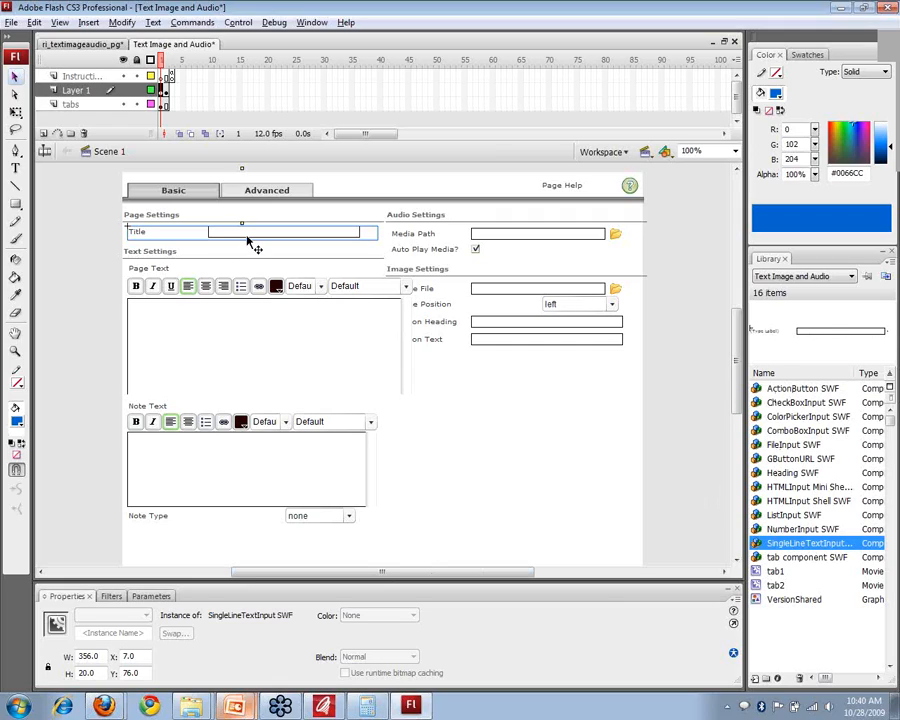
Show the Title field's component parameters, and examine its Label and Template Type options, keeping Page Template.
left_click(147, 597)
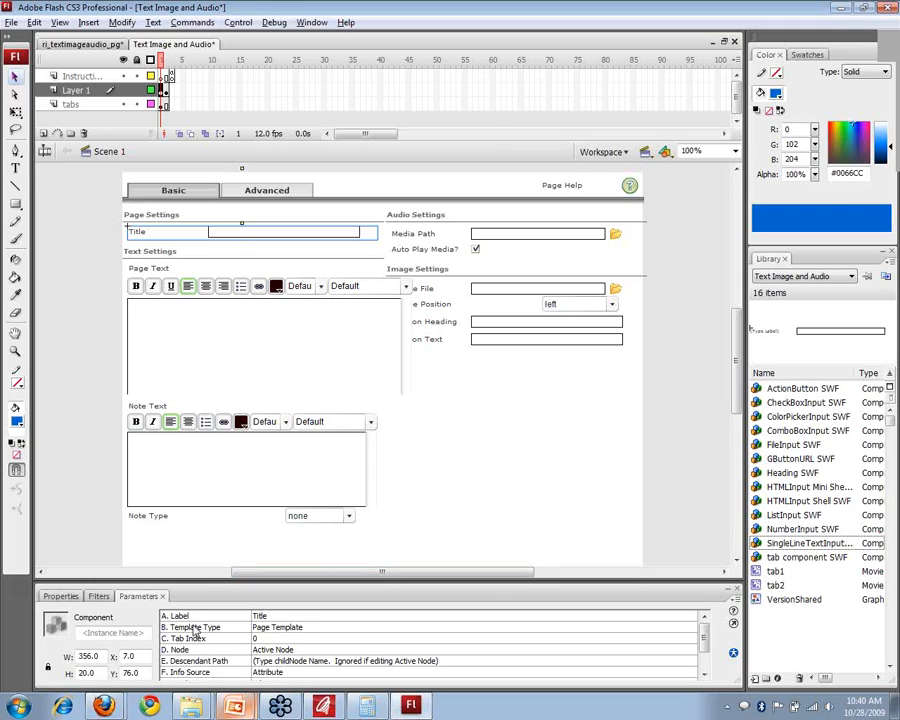
key("XF86MonBrightnessUp")
left_click(308, 615)
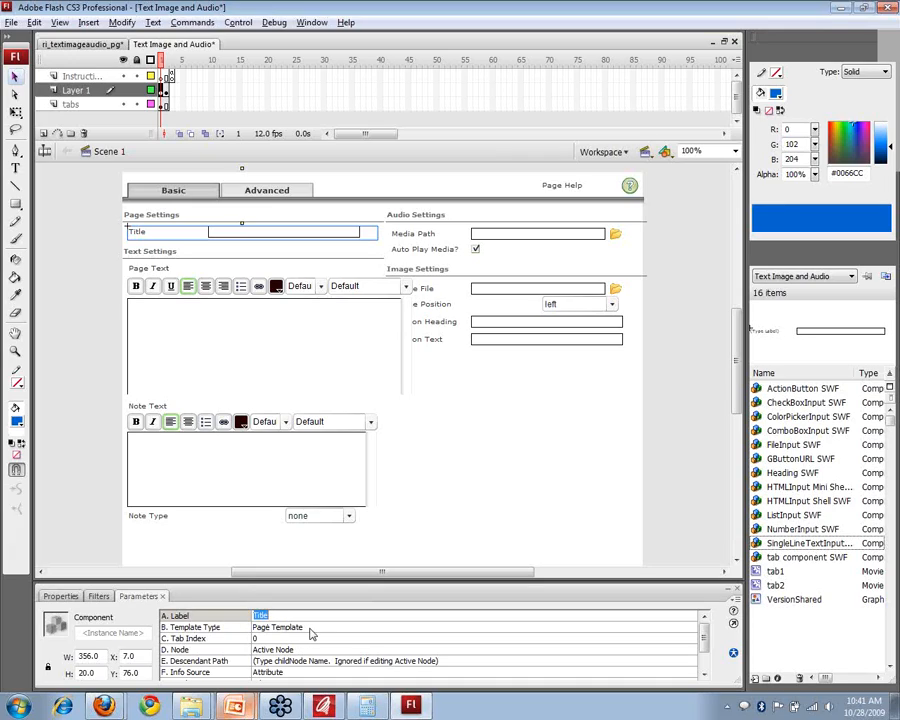
left_click(311, 633)
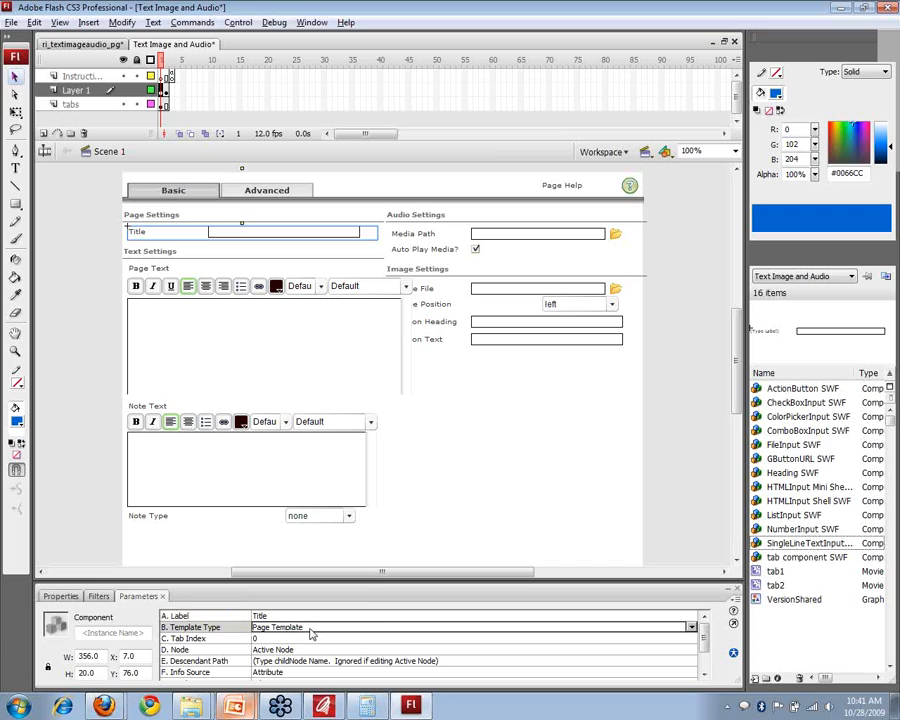
left_click(310, 631)
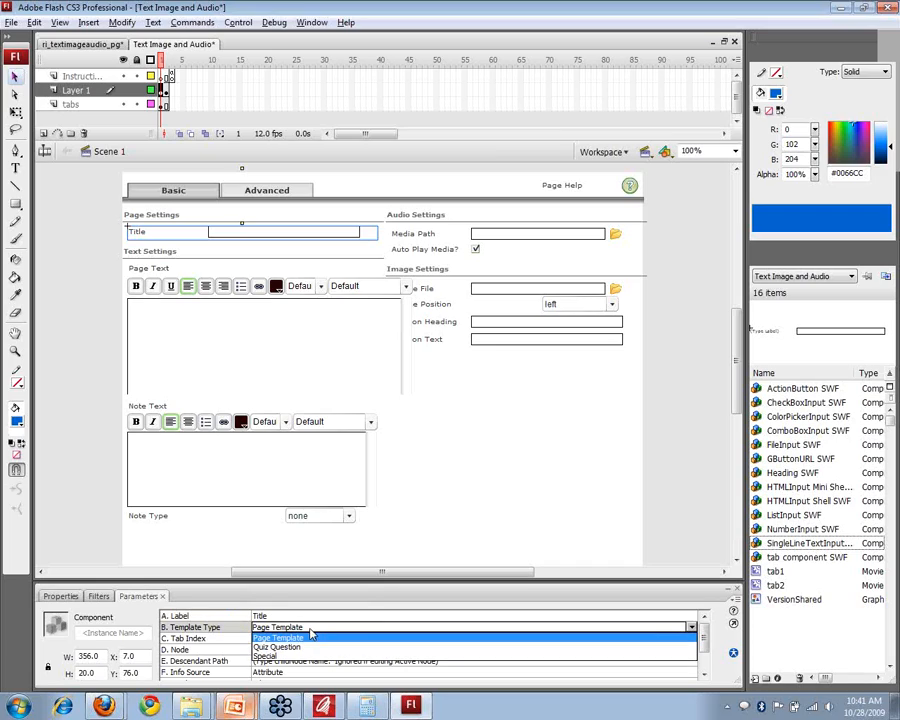
left_click(310, 637)
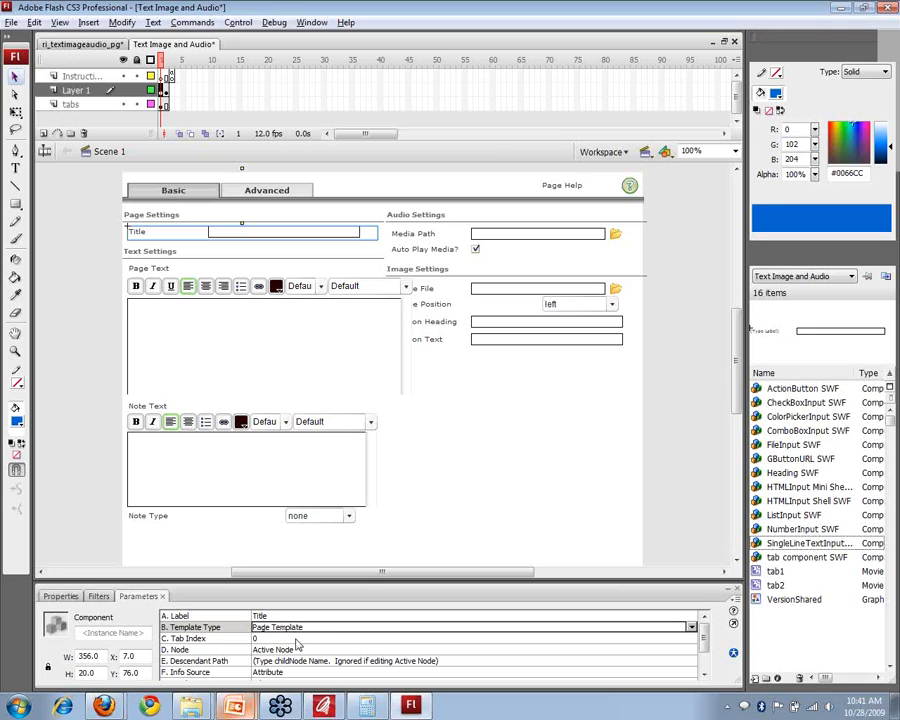
Examine the Title field's Tab Index, and demonstrate the tab order in ProForm by moving through the form's fields to Caption Text.
left_click(279, 638)
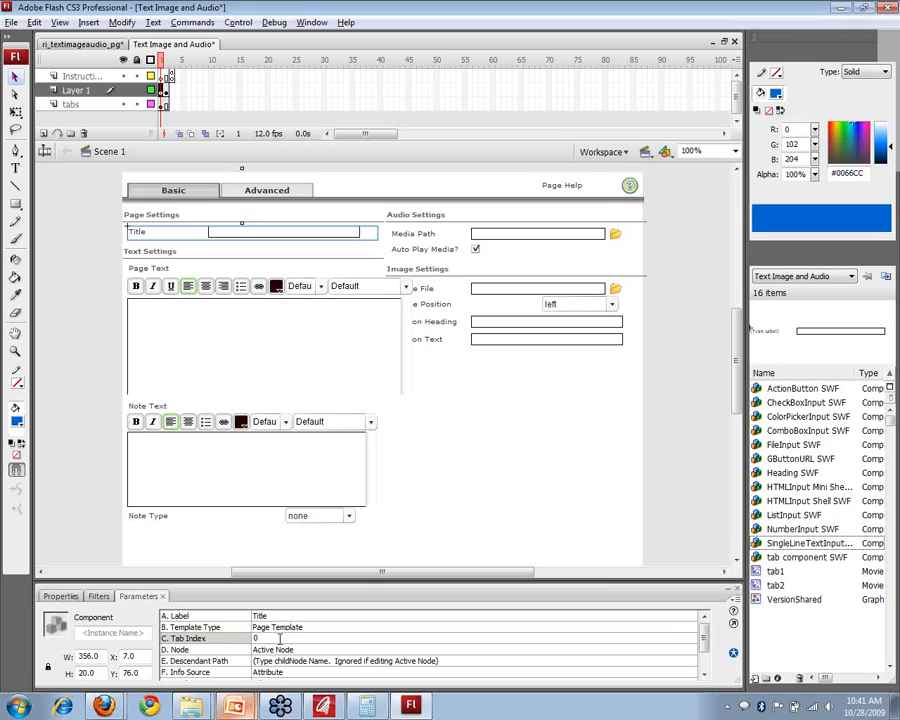
type("1")
key("Return")
key("alt+Tab")
key("alt+shift+Tab")
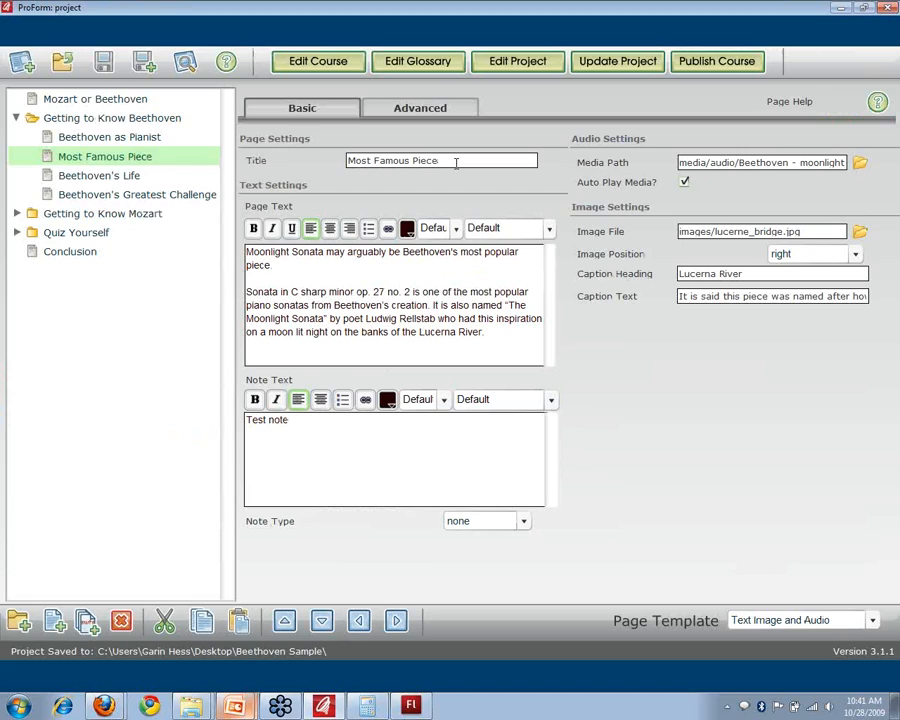
key("Tab")
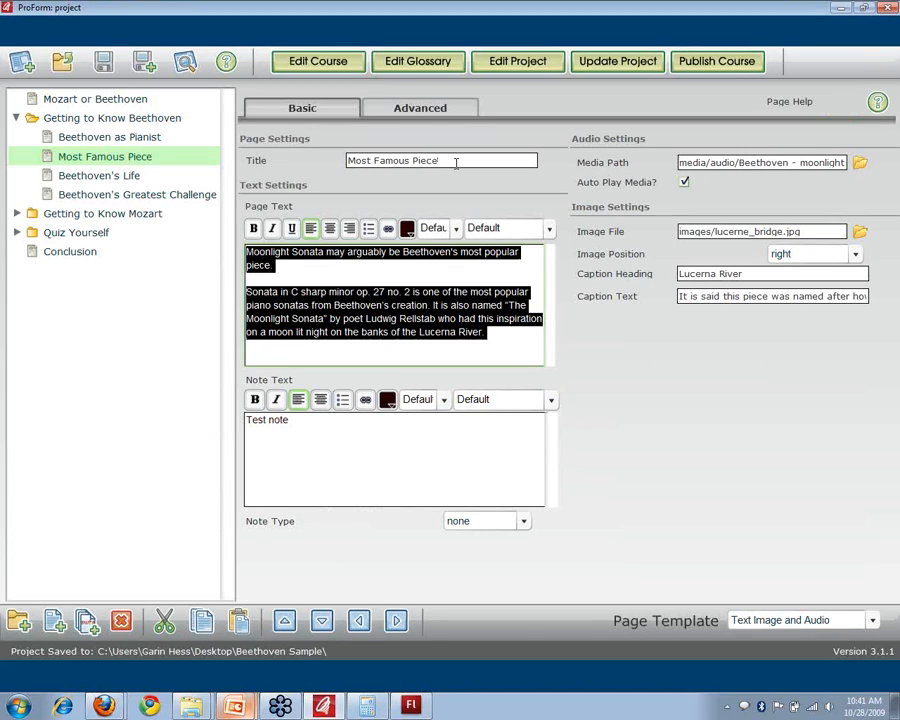
key("Tab")
key("Tab")
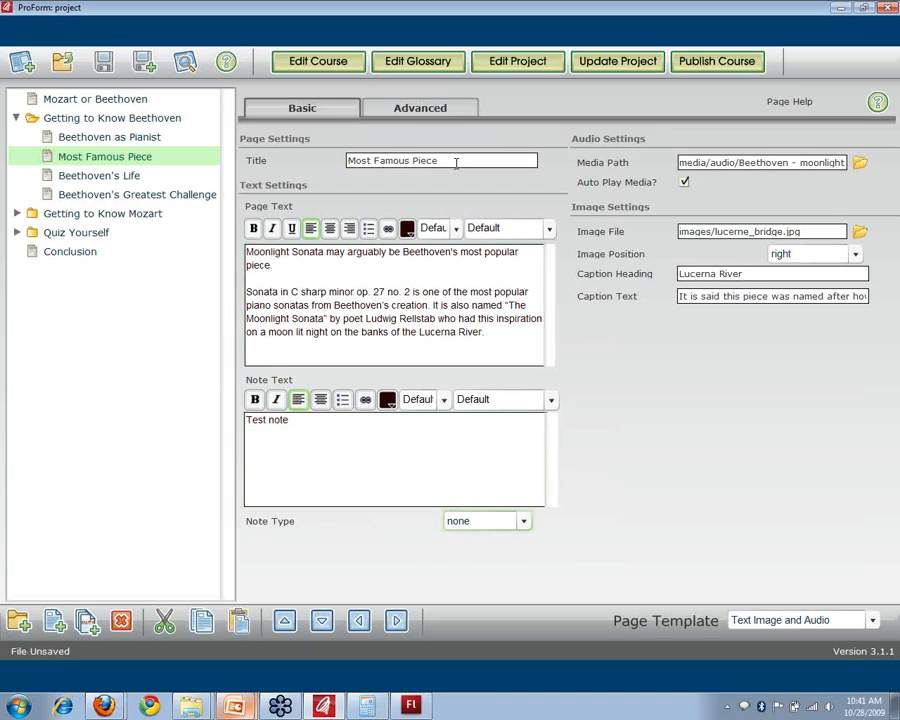
key("Tab")
key("Tab")
key("Tab")
key("Tab")
key("Tab")
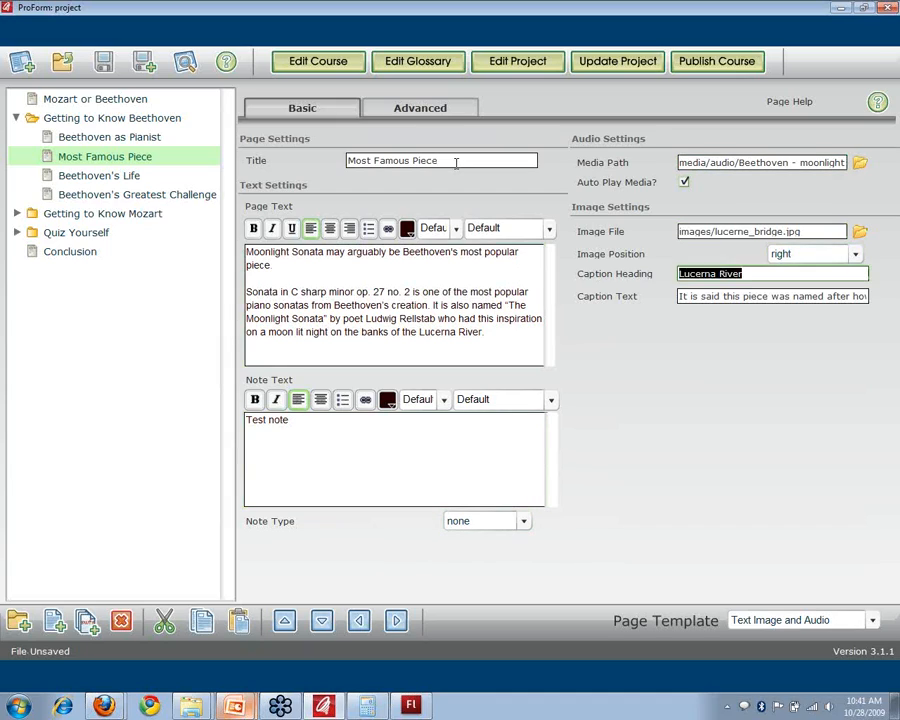
key("Tab")
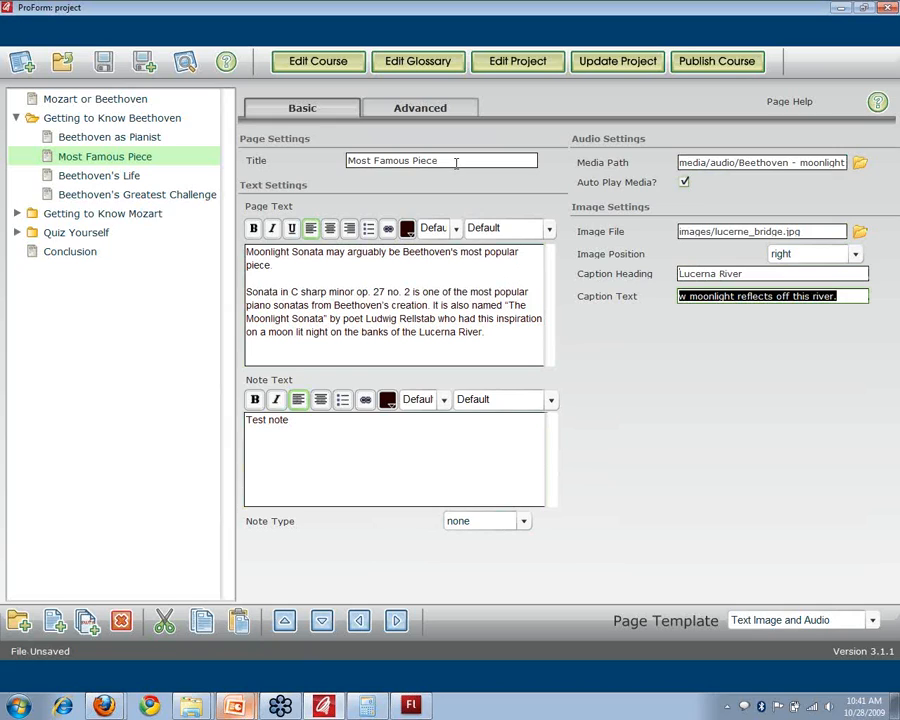
left_click(325, 320)
key("alt+Tab")
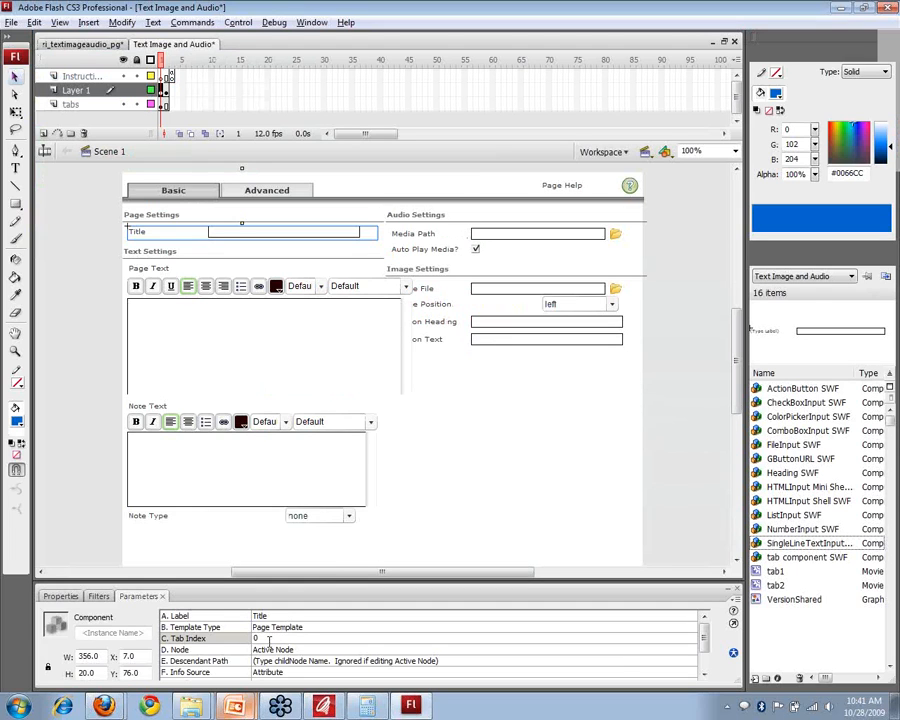
Review the Title field's Tab Index and remaining parameters, and keep Active Node as its Node option.
left_click_drag(264, 638, 246, 639)
left_click(705, 641)
scroll(705, 641, "down", 2)
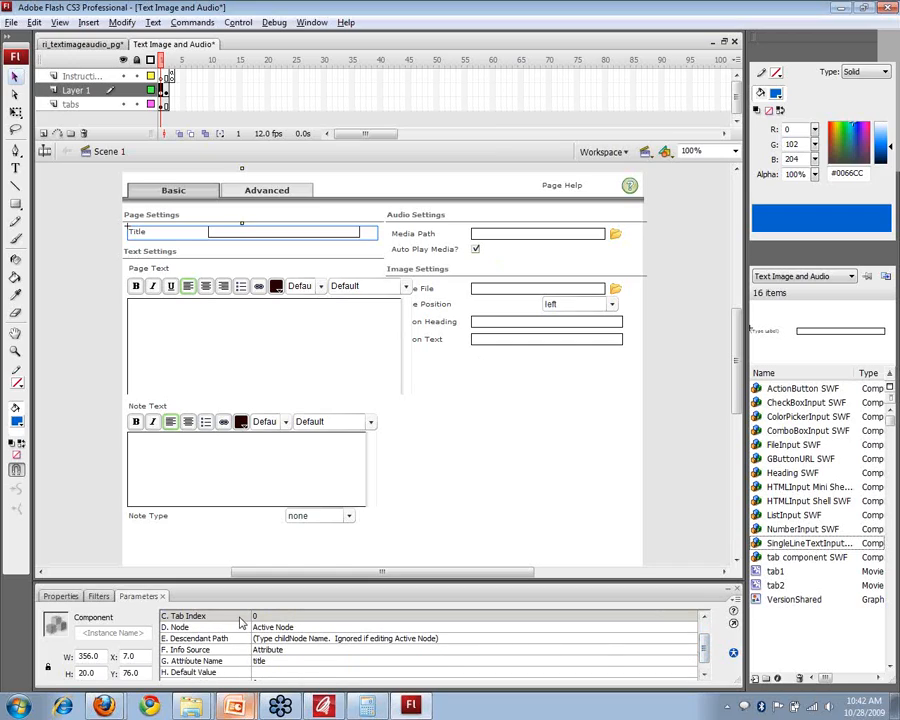
left_click(276, 627)
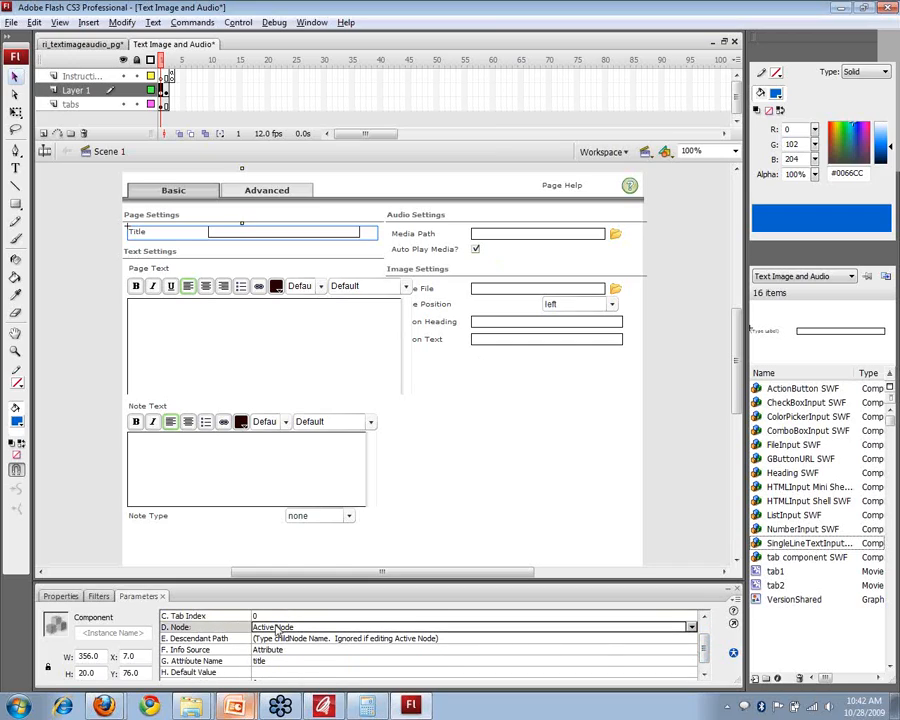
left_click(276, 627)
left_click(275, 637)
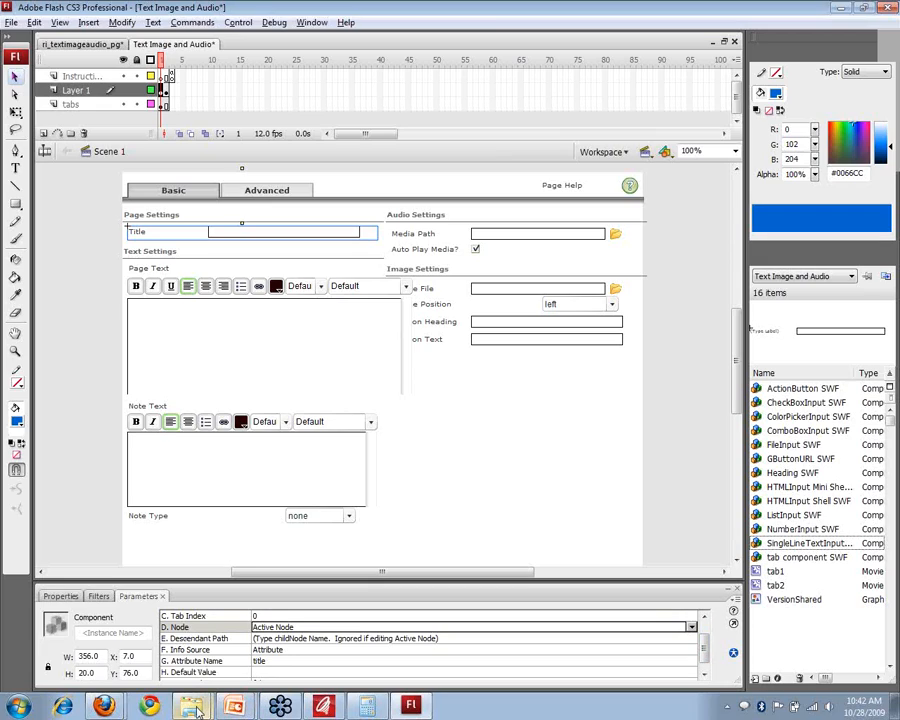
Open sco.xml from the Beethoven Sample folder in the SciTE text editor and maximize the editor window.
mouse_move(196, 708)
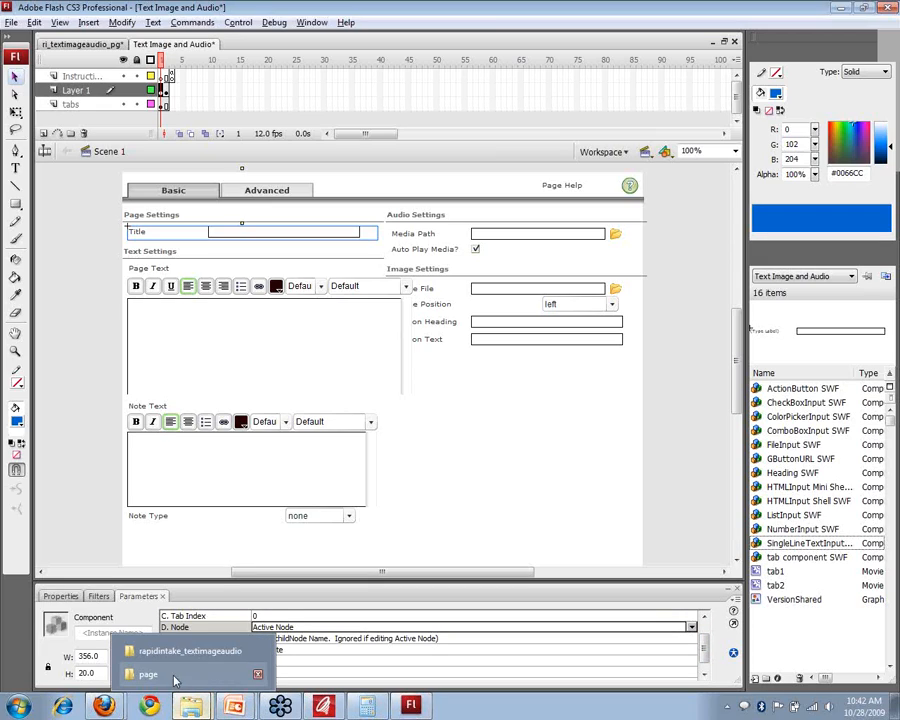
left_click(172, 675)
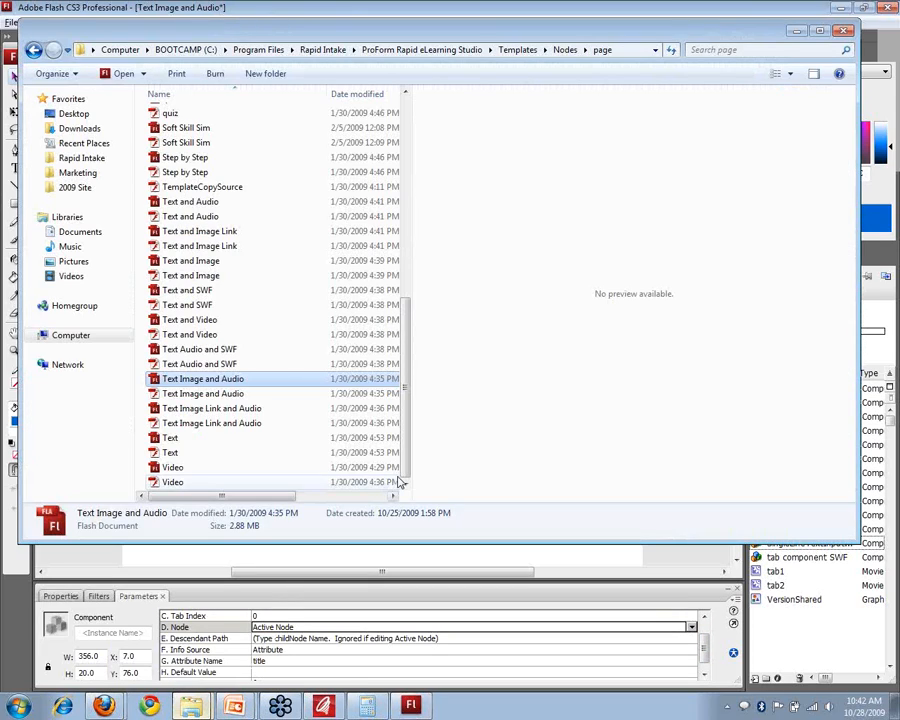
mouse_move(190, 706)
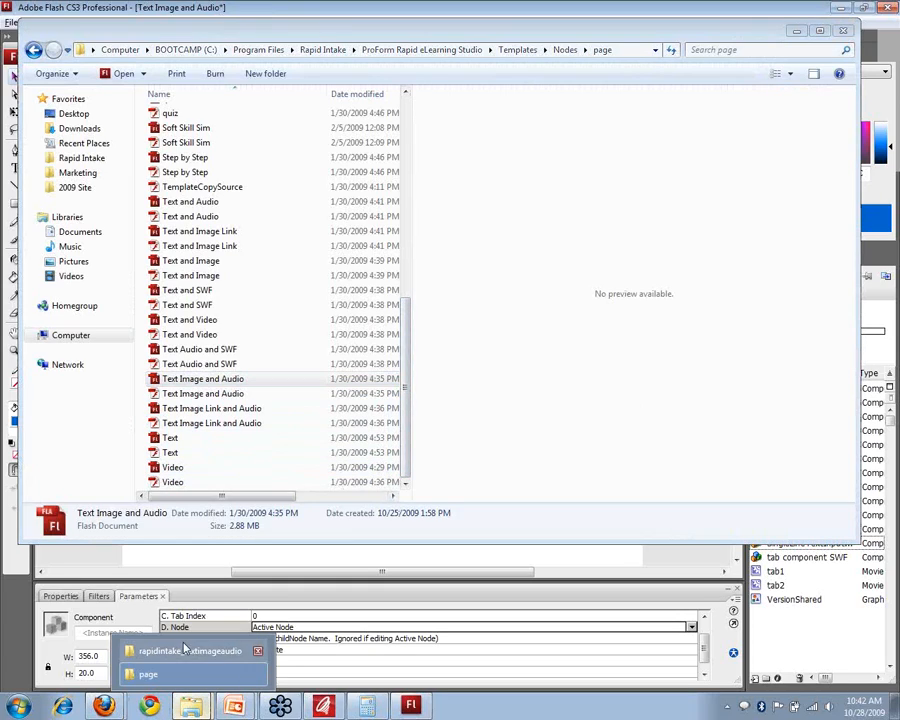
left_click(172, 660)
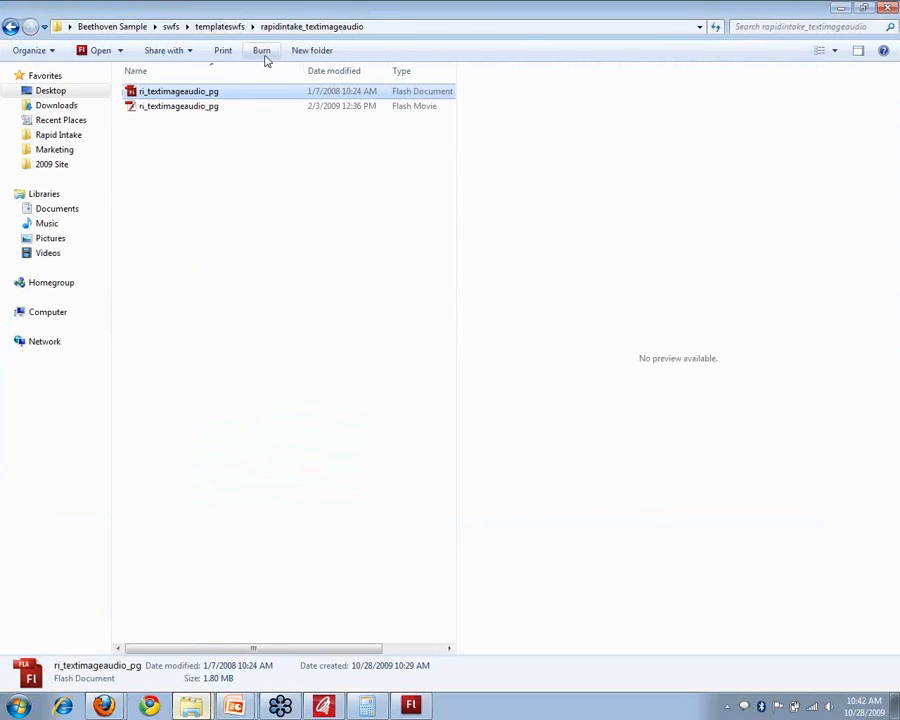
left_click(130, 28)
double_click(146, 637)
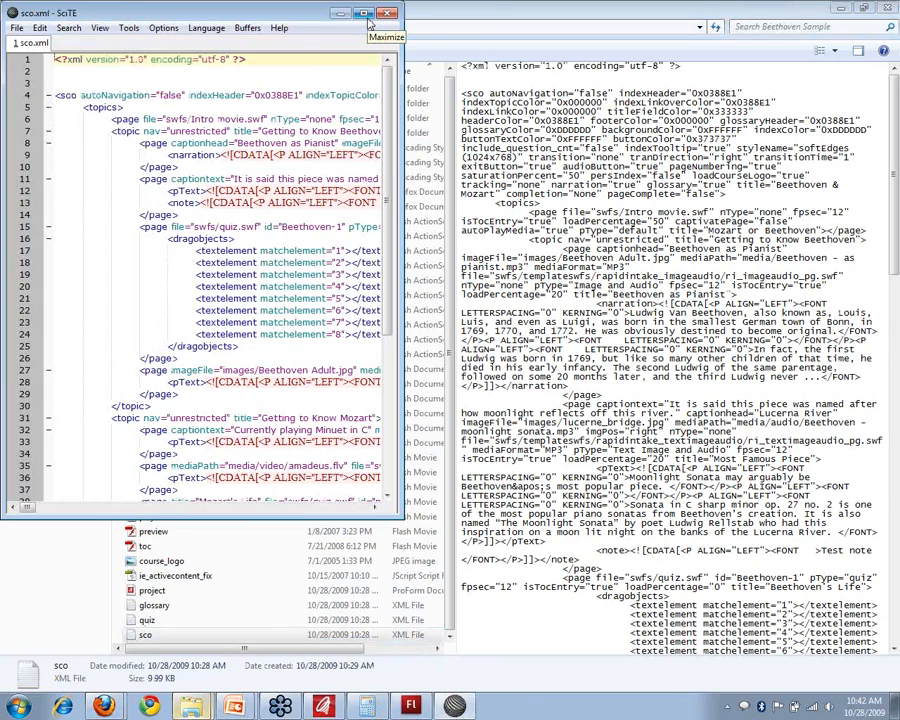
left_click(363, 13)
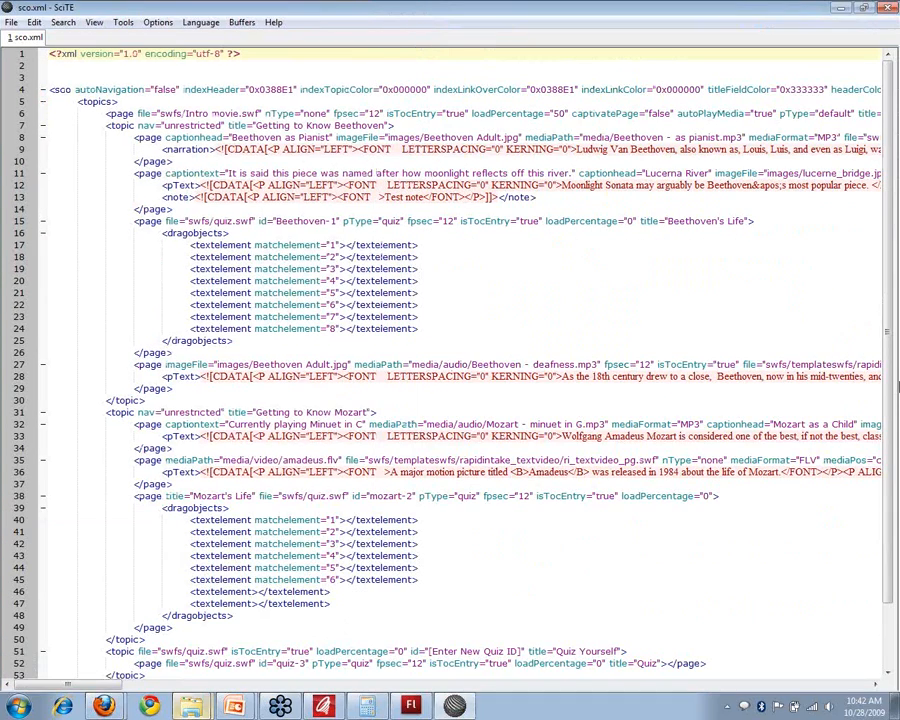
Examine the topics element in sco.xml and place the cursor at the start of the Lucerna River page node on line 11.
left_click_drag(888, 380, 888, 393)
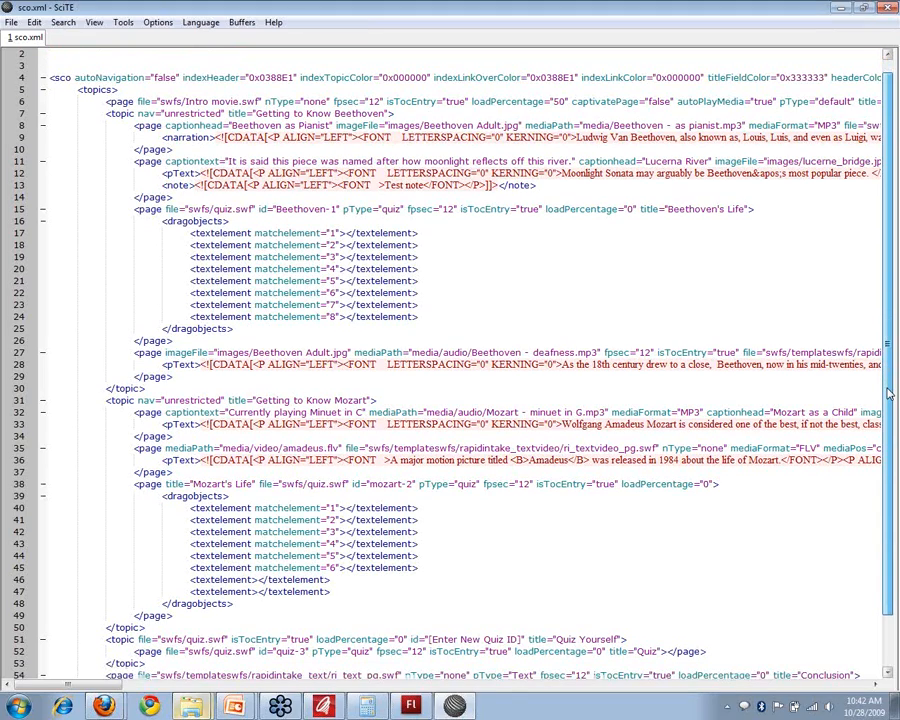
left_click_drag(888, 397, 888, 401)
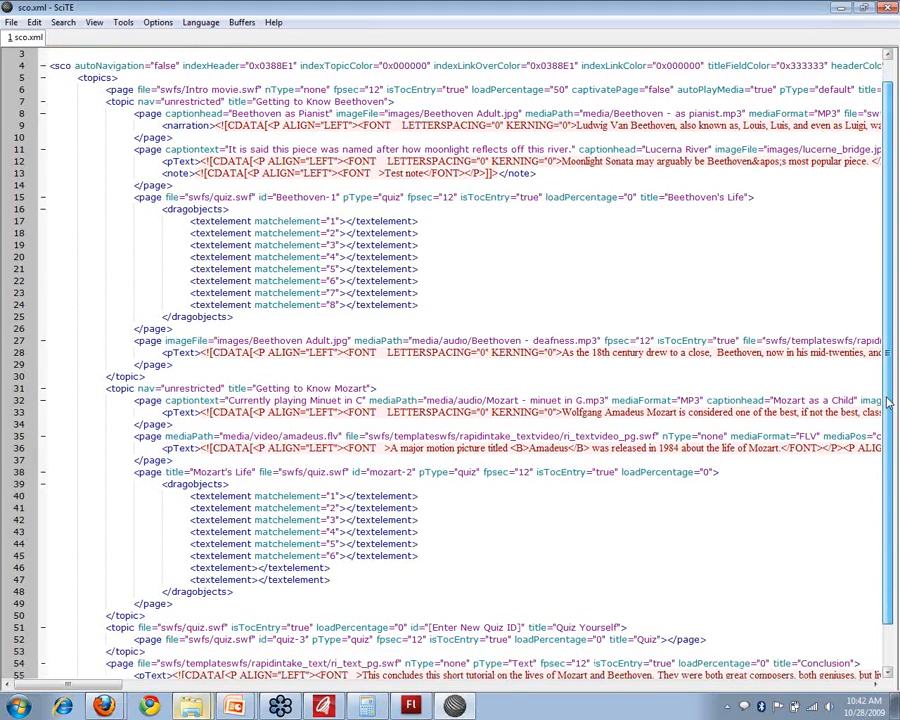
left_click(98, 88)
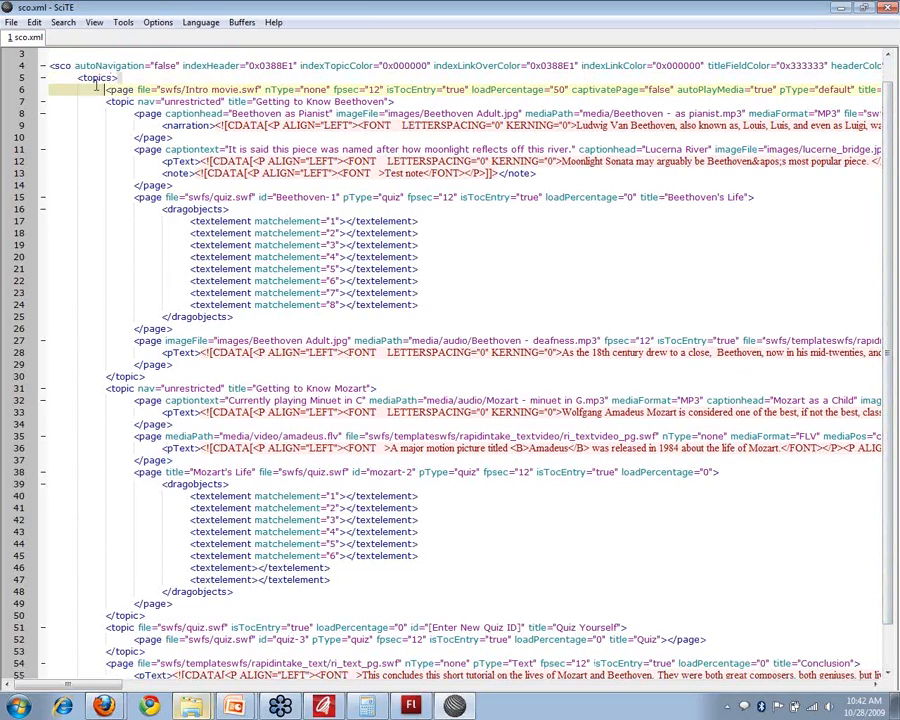
key("Up")
key("Home")
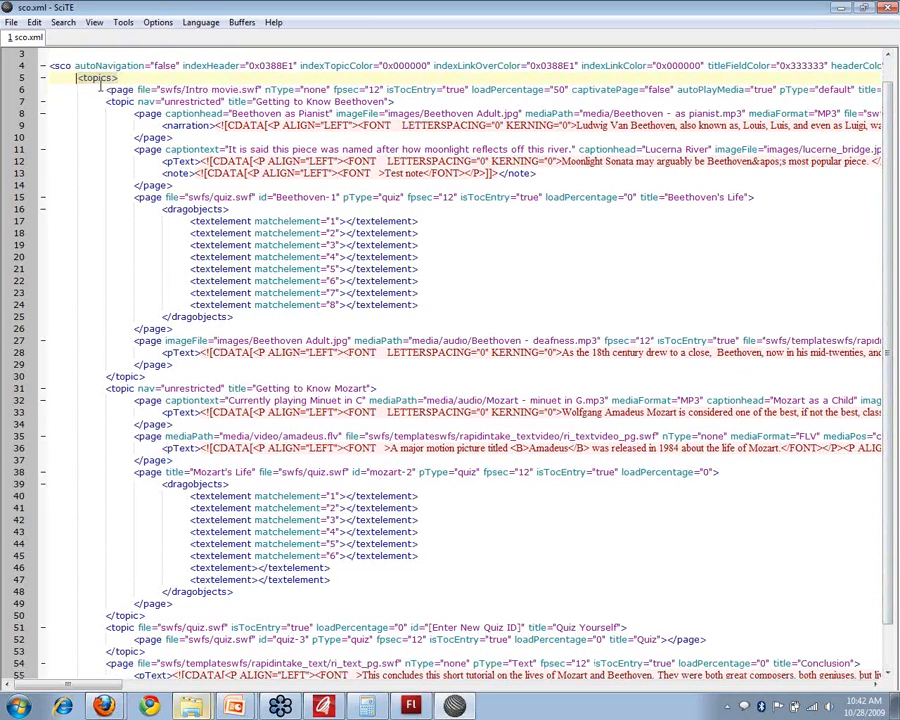
left_click(131, 149)
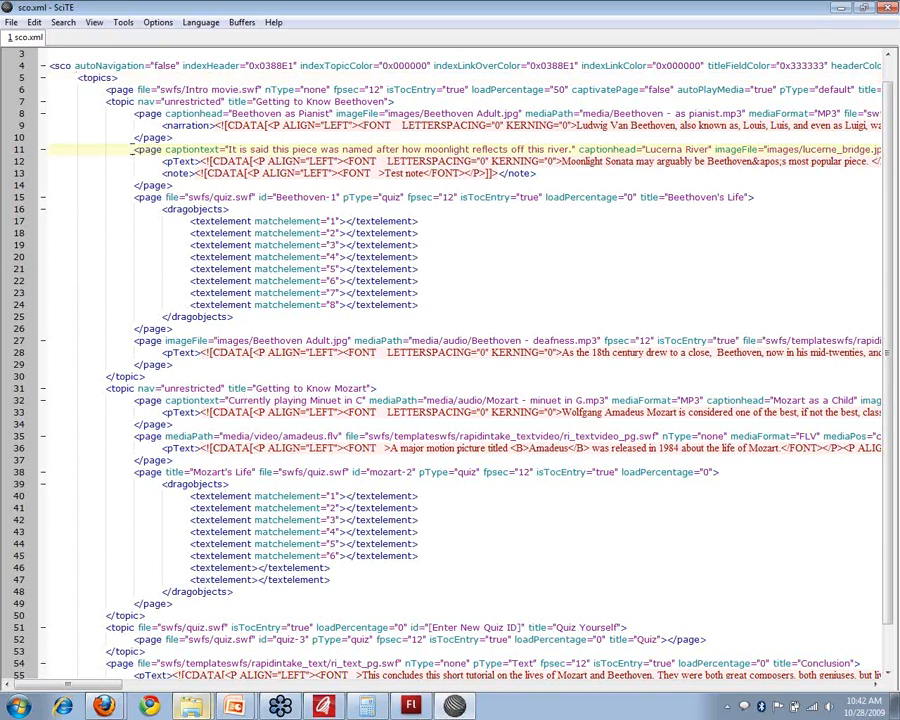
Compare the Flash form with sco.xml, and highlight the complete Lucerna River page node from its opening to its closing tag.
key("alt+Tab")
key("alt+Tab")
key("alt+Tab")
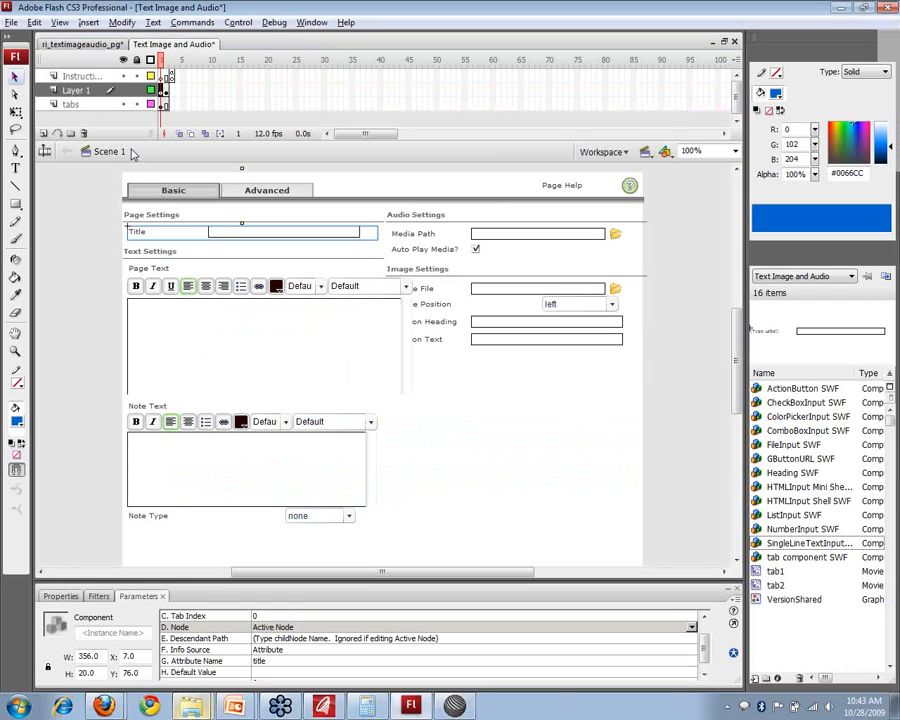
key("alt+Tab")
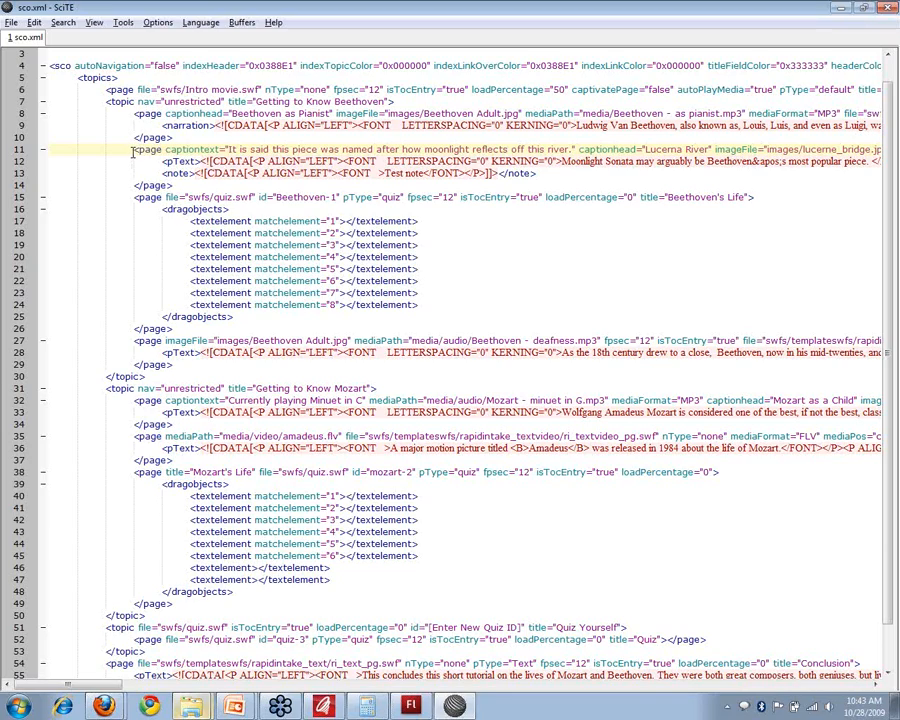
left_click_drag(131, 149, 181, 185)
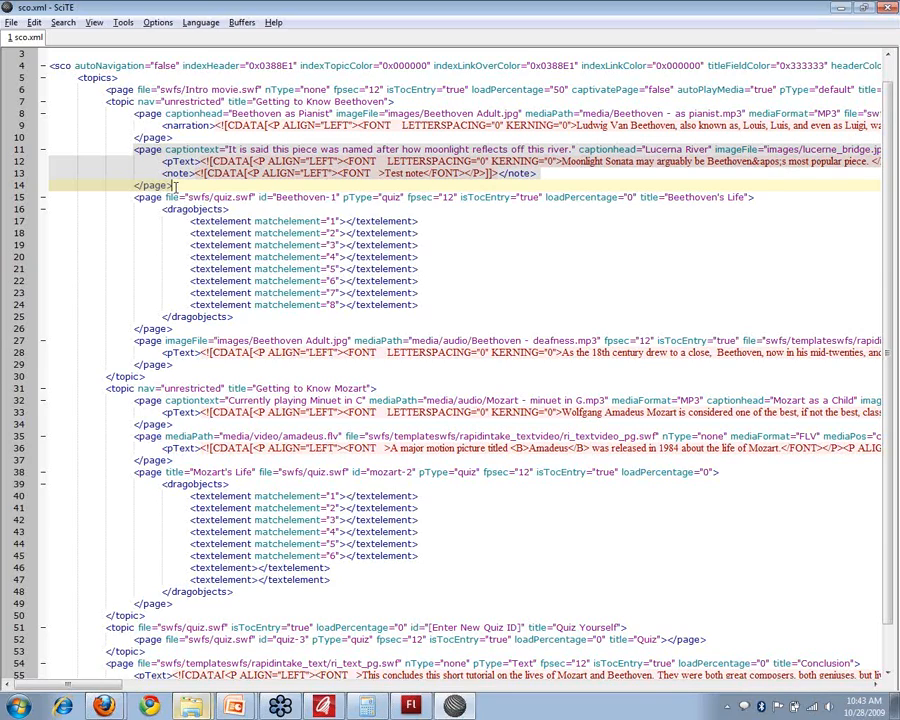
left_click(135, 150)
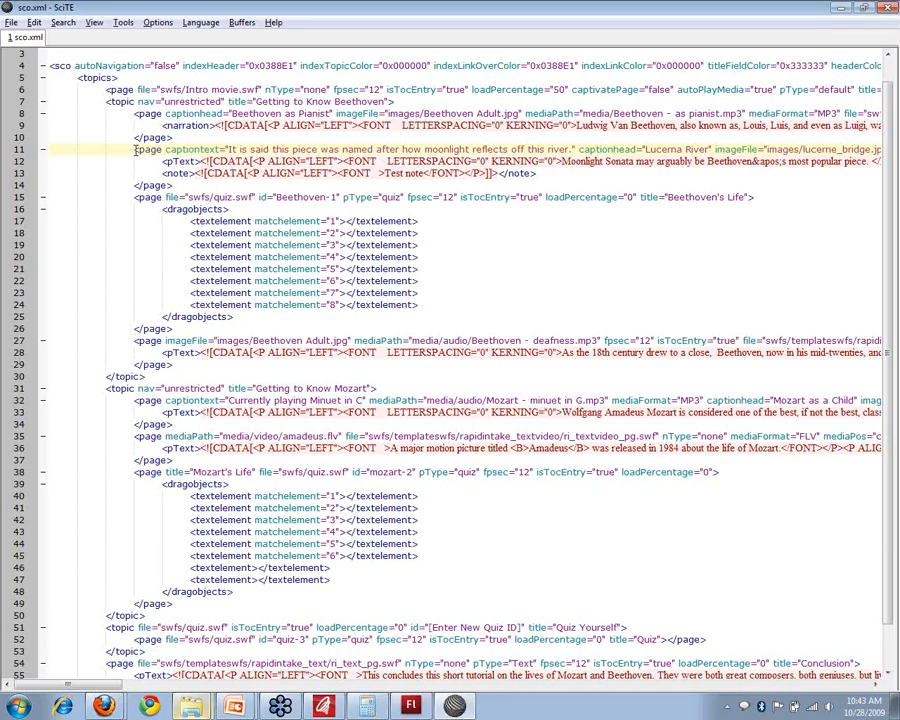
left_click_drag(135, 150, 180, 185)
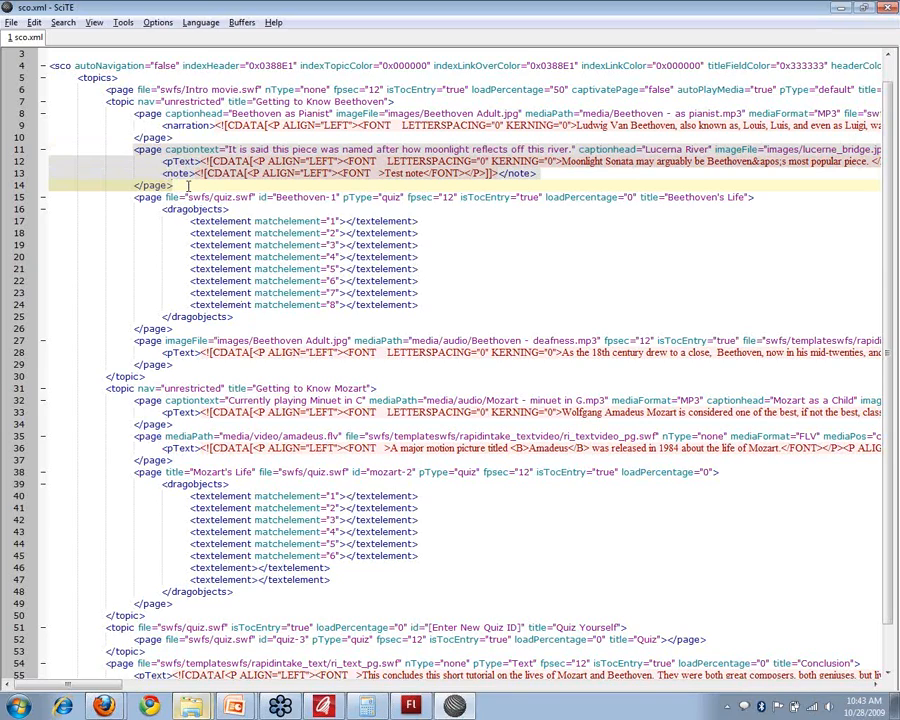
left_click_drag(183, 186, 135, 154)
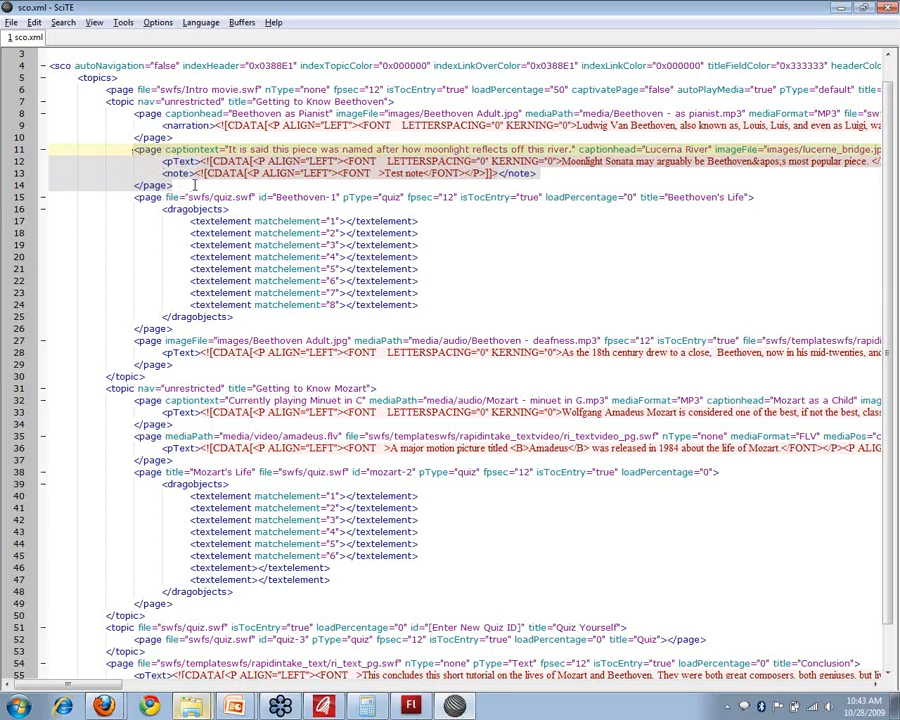
Switch to Flash and review the Title field's Node parameter and the parameters below it.
mouse_move(368, 708)
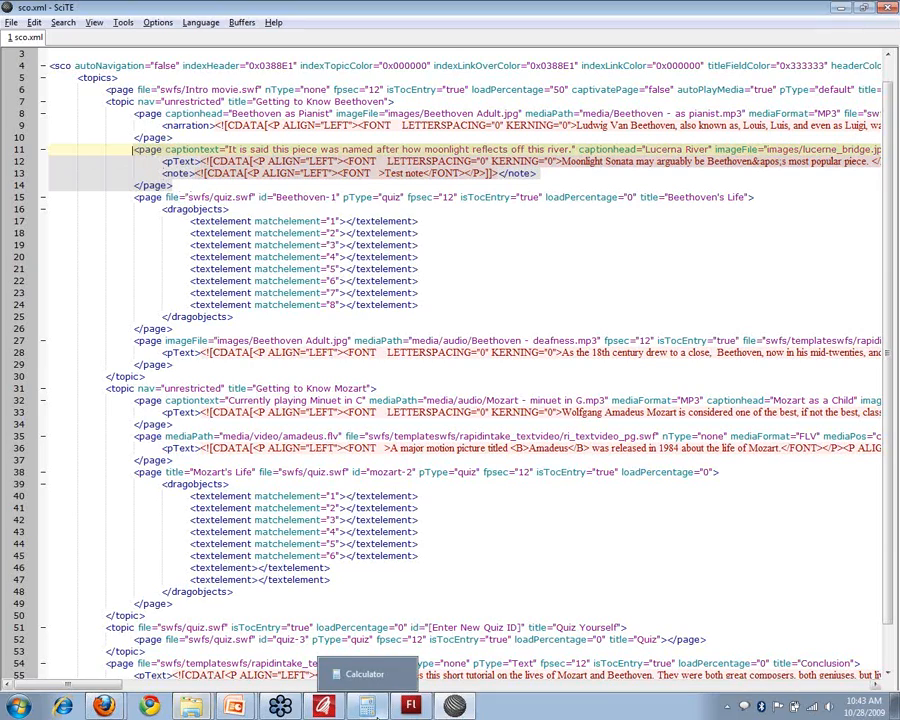
left_click(410, 706)
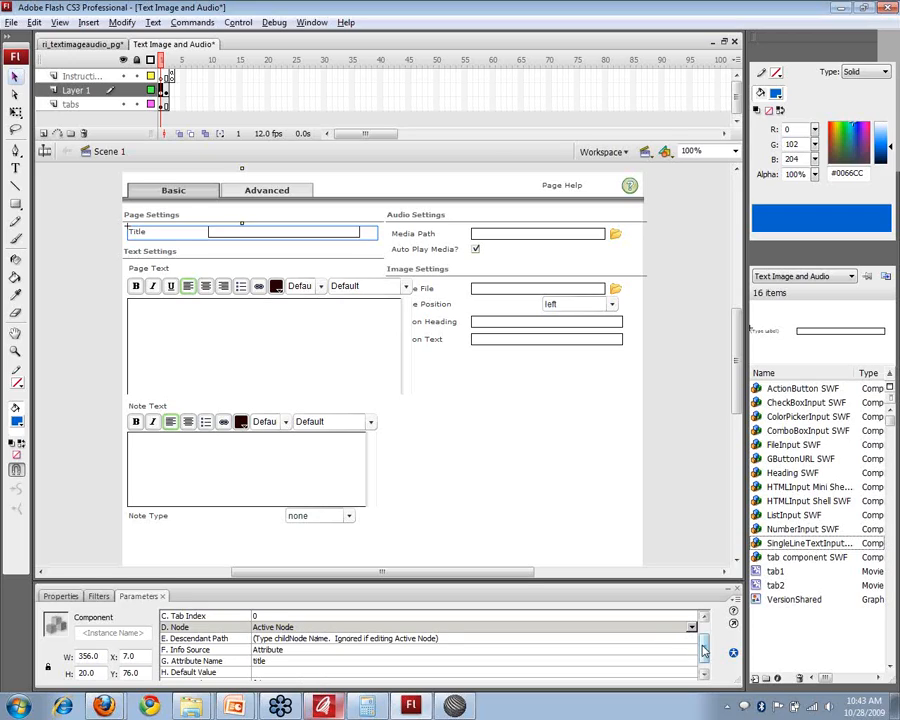
scroll(703, 651, "down", 1)
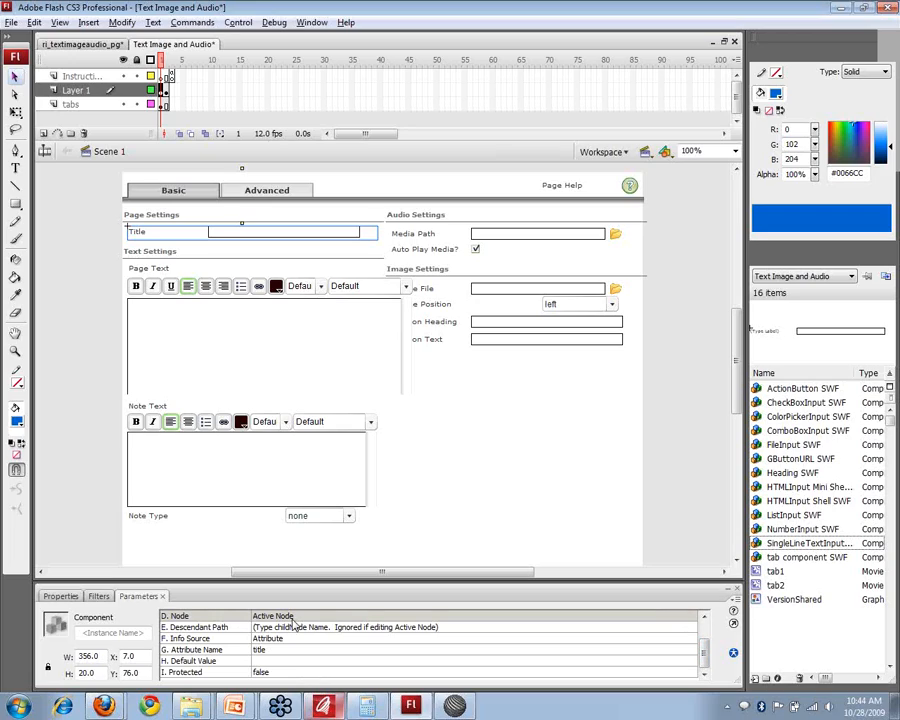
Switch to sco.xml and point out the Lucerna River page tag and its pText and note child nodes.
left_click(372, 708)
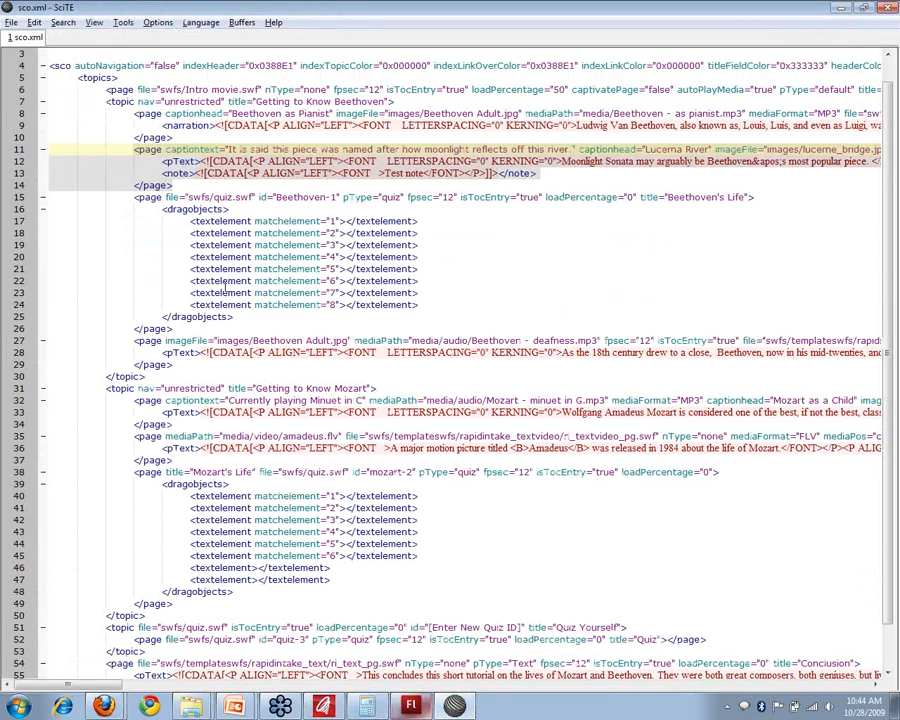
left_click(172, 162)
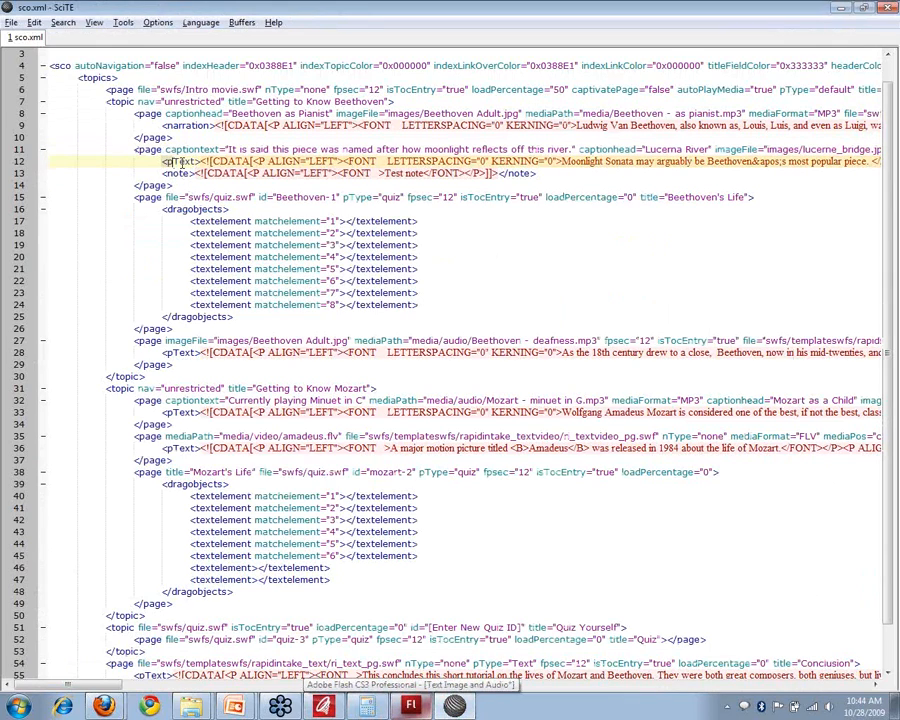
left_click(199, 173)
left_click(138, 149)
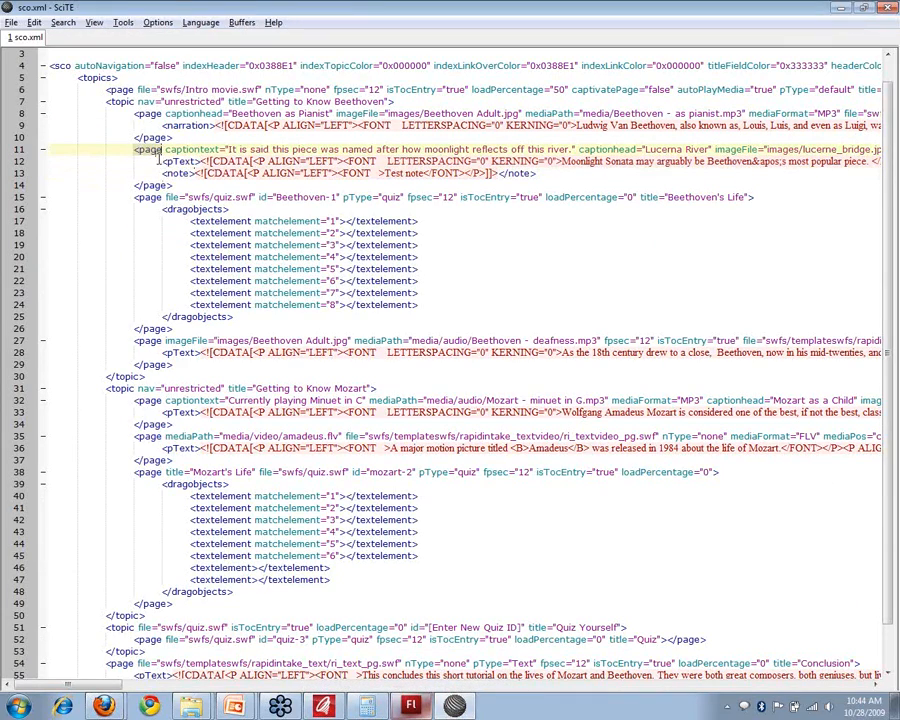
double_click(146, 152)
left_click_drag(163, 161, 199, 169)
left_click(136, 149)
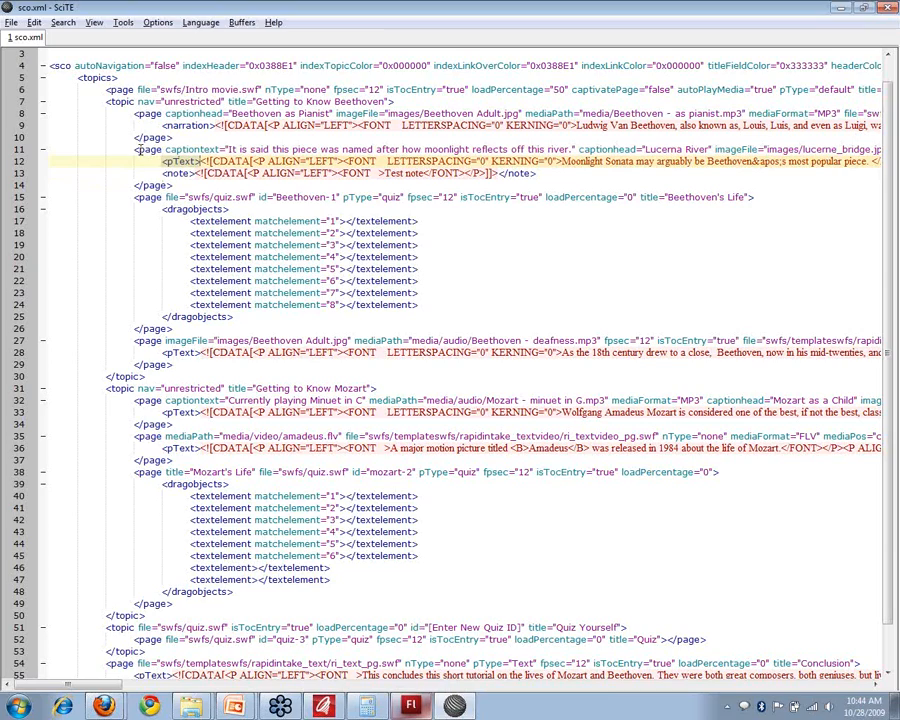
Switch to Flash and examine the Title field's Node, Info Source and Attribute Name parameters.
key("alt+Tab")
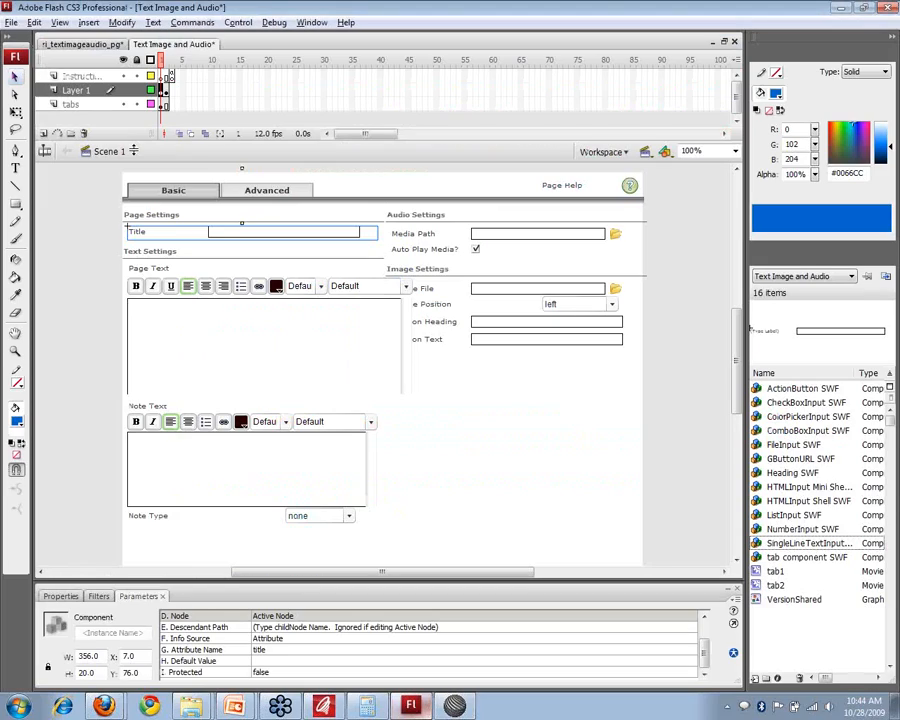
left_click(268, 640)
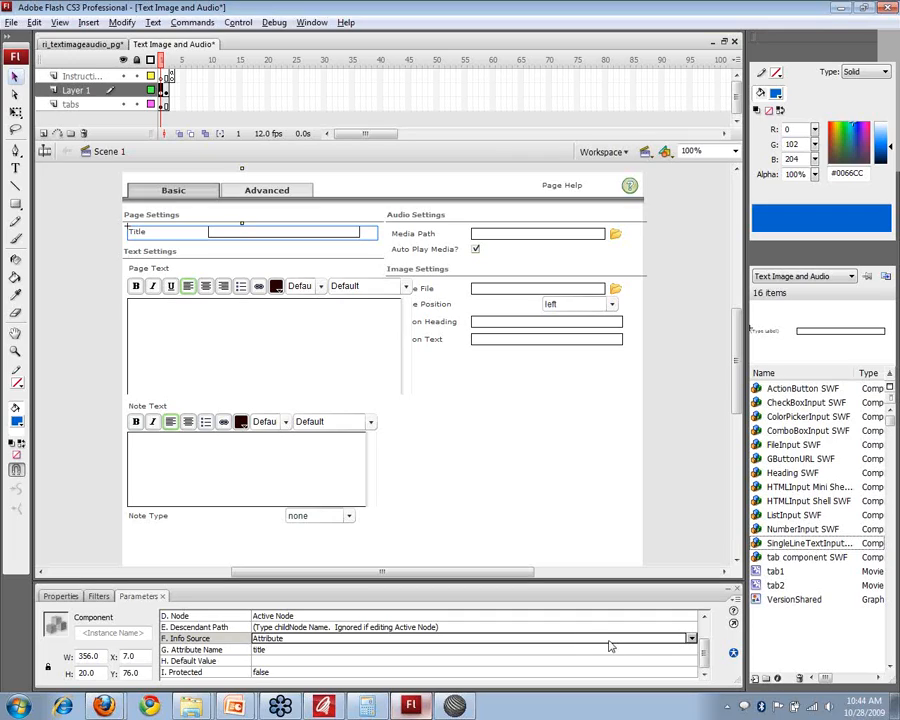
left_click(283, 650)
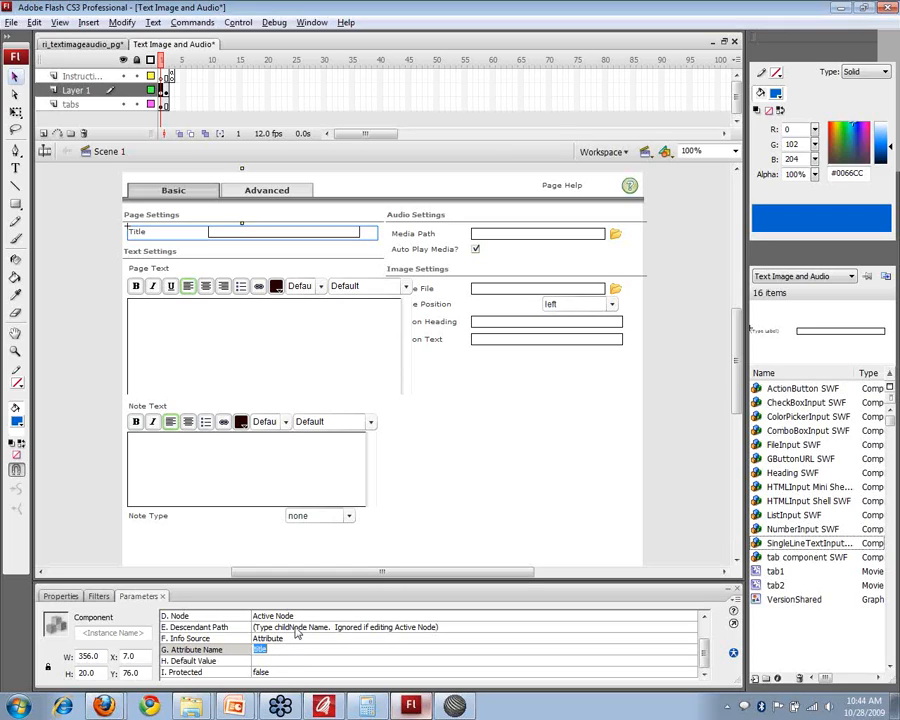
left_click(291, 616)
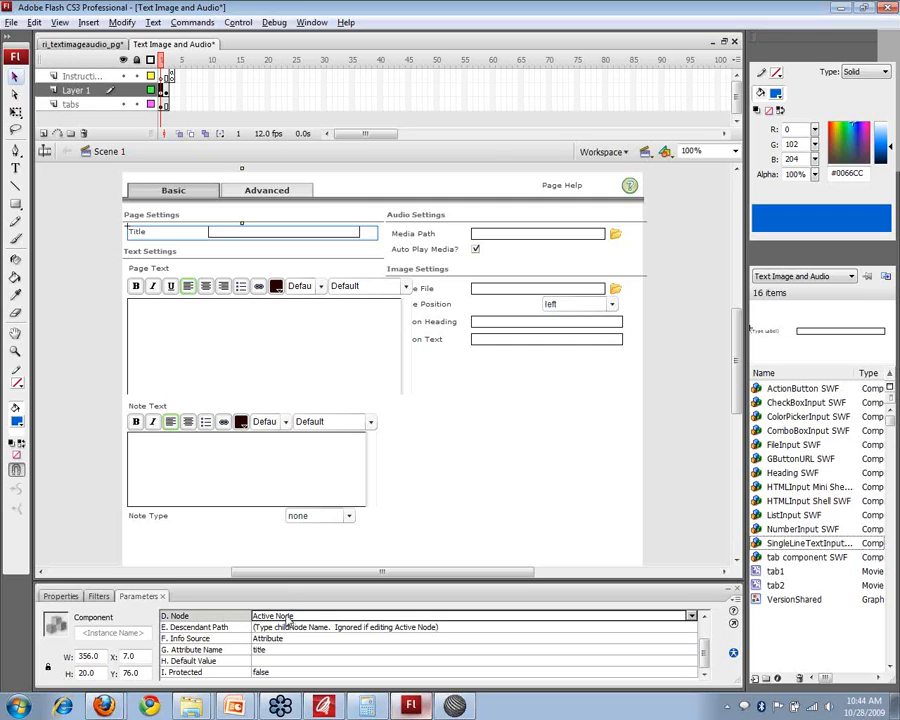
left_click(283, 642)
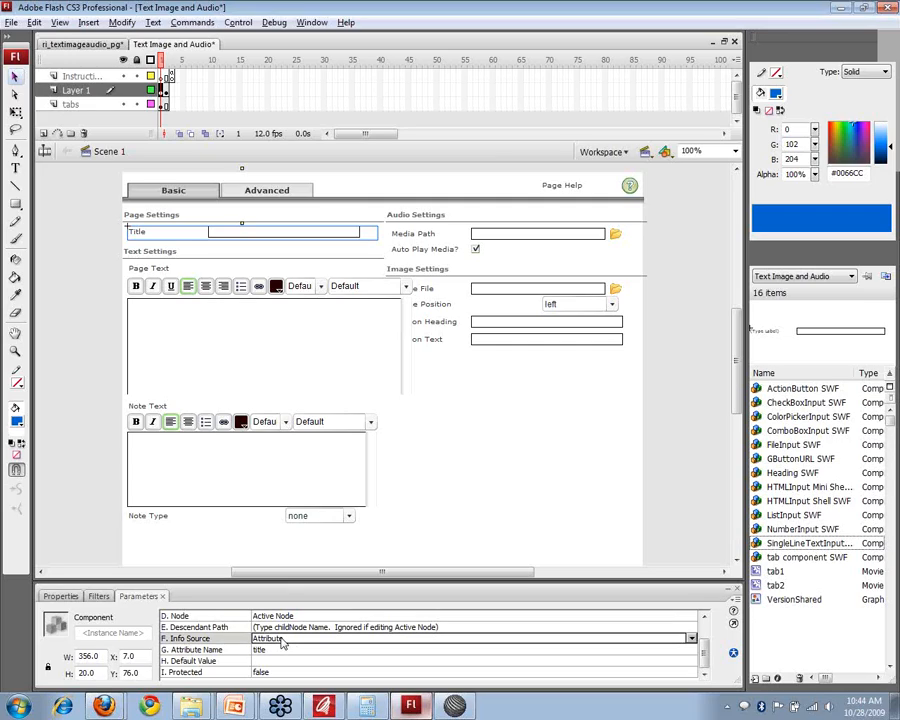
left_click(283, 650)
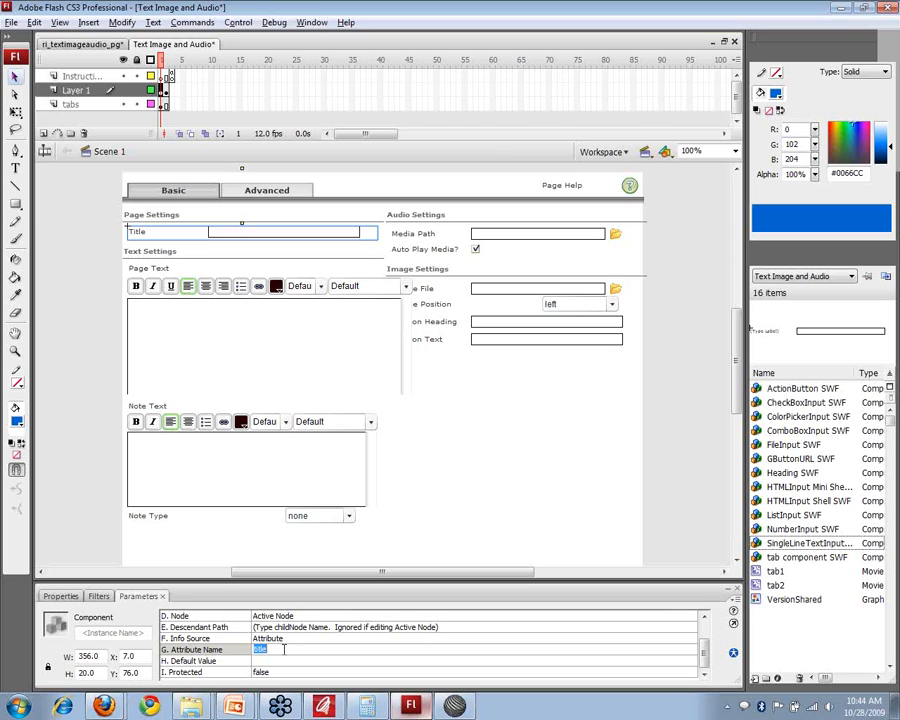
Highlight the title="Most Famous Piece" attribute on line 11 of sco.xml, and select the matching Attribute Name value in Flash.
key("alt+Tab")
key("shift+Tab")
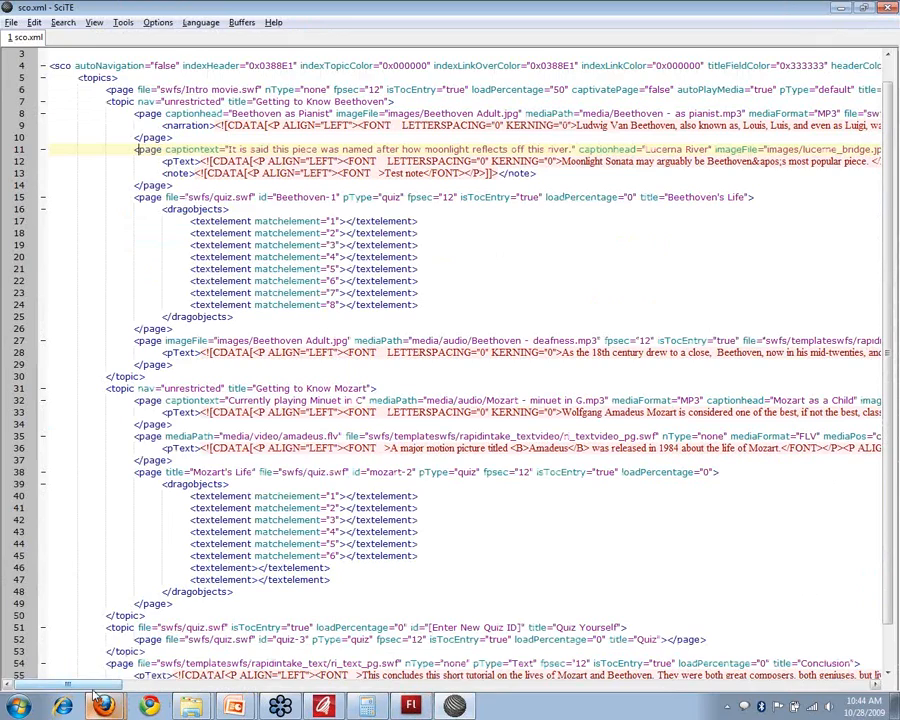
left_click_drag(68, 687, 347, 703)
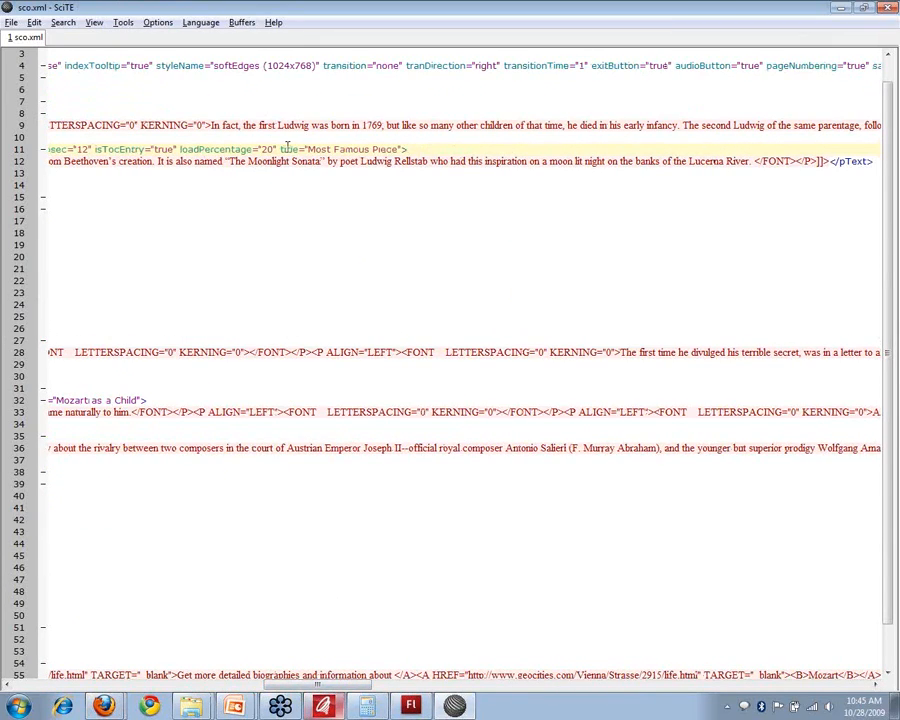
left_click_drag(280, 149, 400, 150)
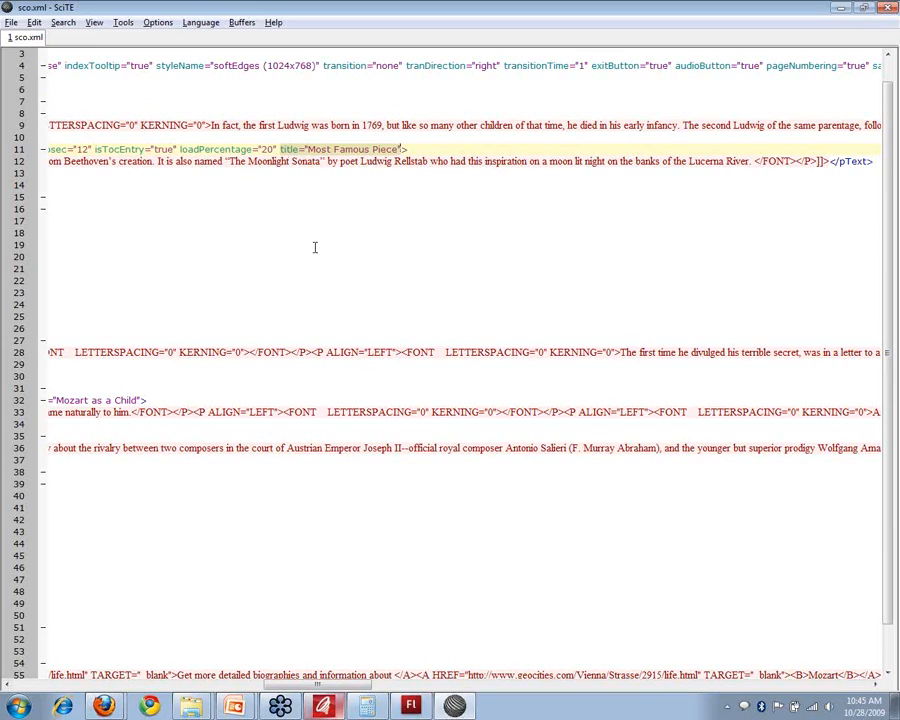
left_click(410, 706)
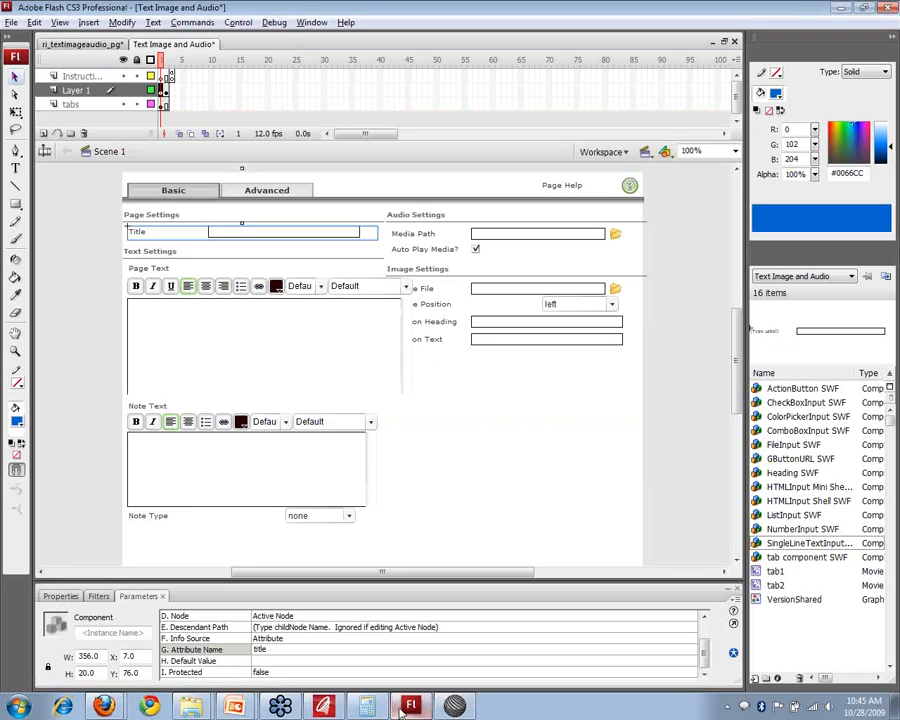
double_click(262, 650)
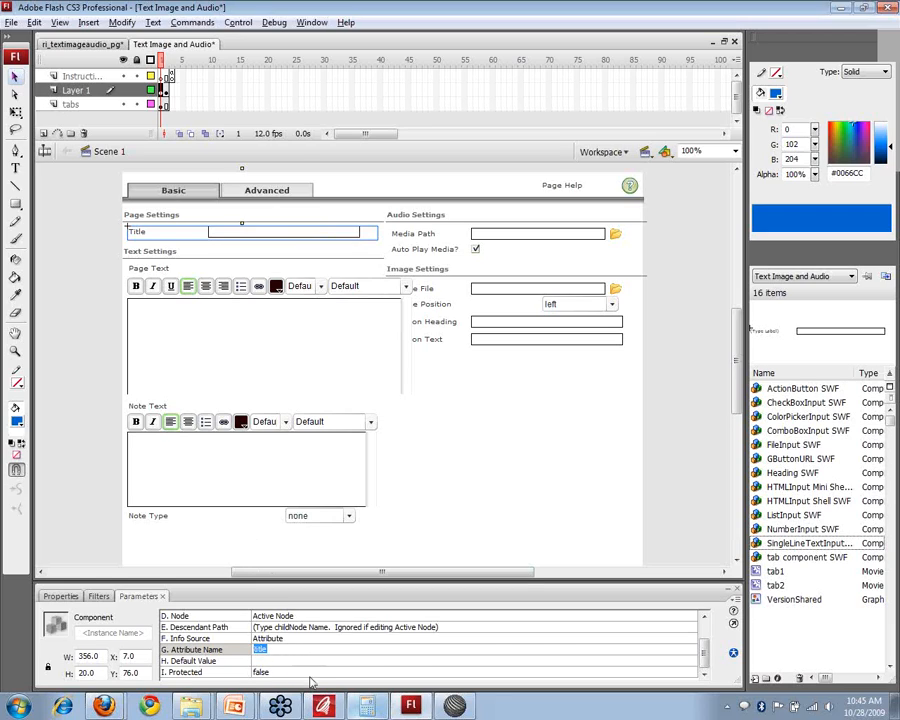
Switch to ProForm, highlight the Most Famous Piece text in the Title field, and return to Flash.
left_click(322, 706)
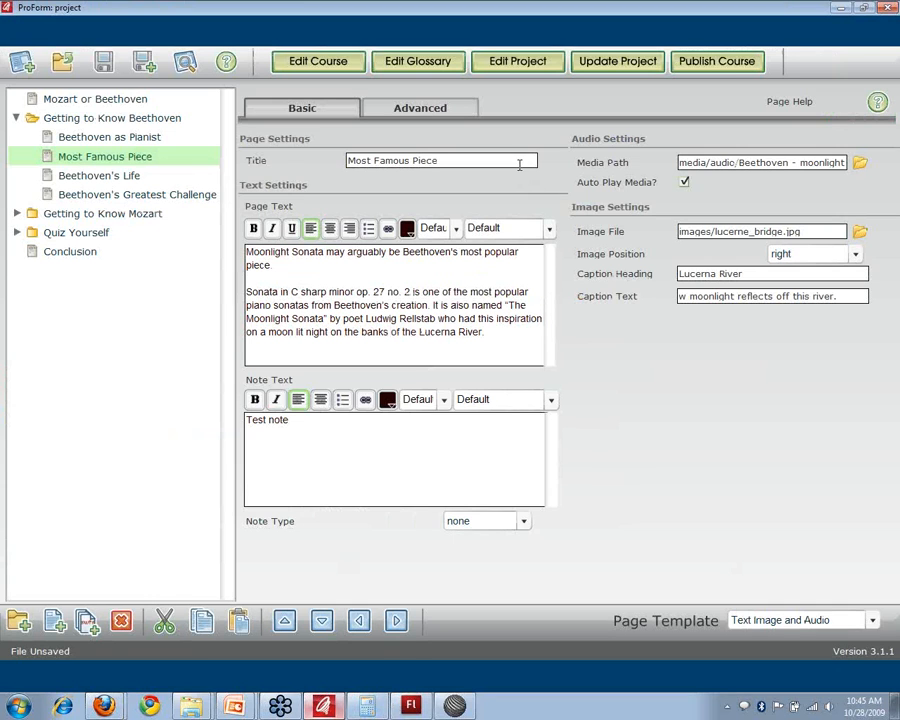
left_click_drag(450, 164, 310, 165)
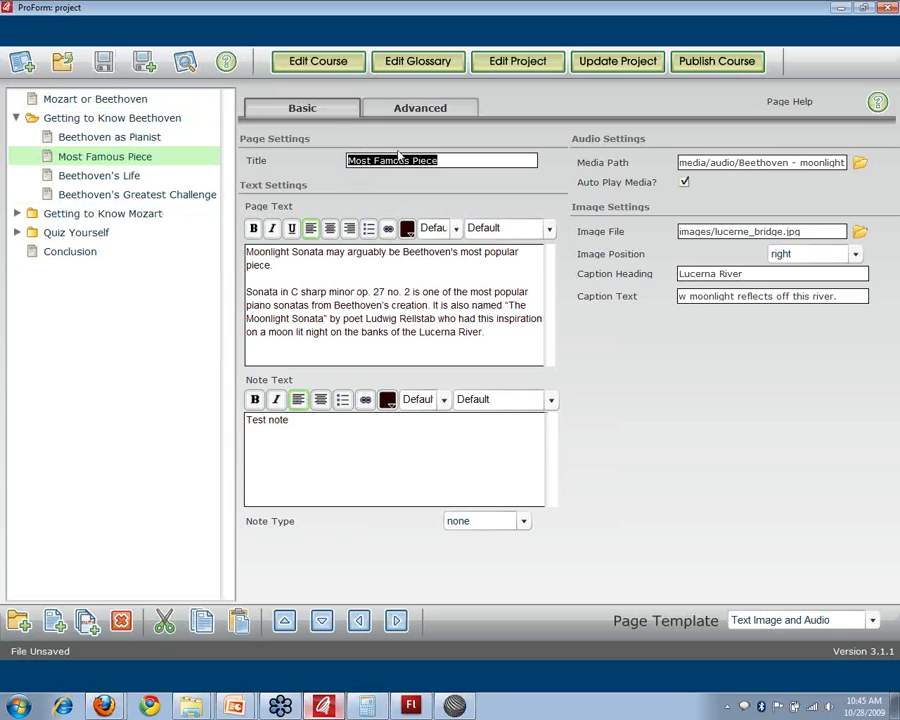
left_click(464, 160)
left_click_drag(380, 167, 338, 164)
left_click(410, 706)
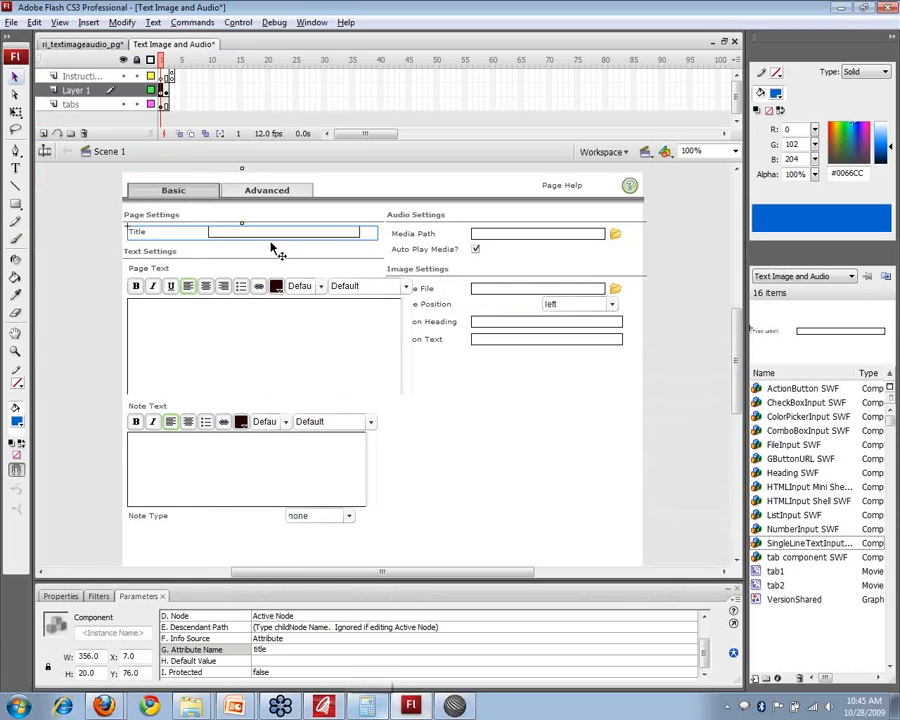
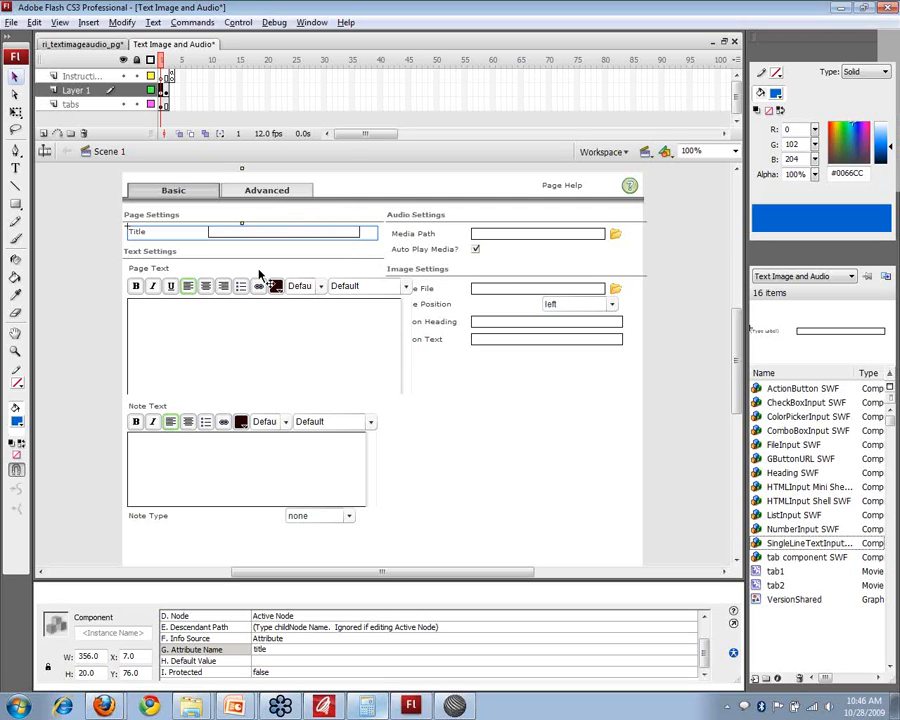
Bring up the Templates > Nodes > page folder to view the Text Image and Audio files, and return to Flash.
mouse_move(192, 706)
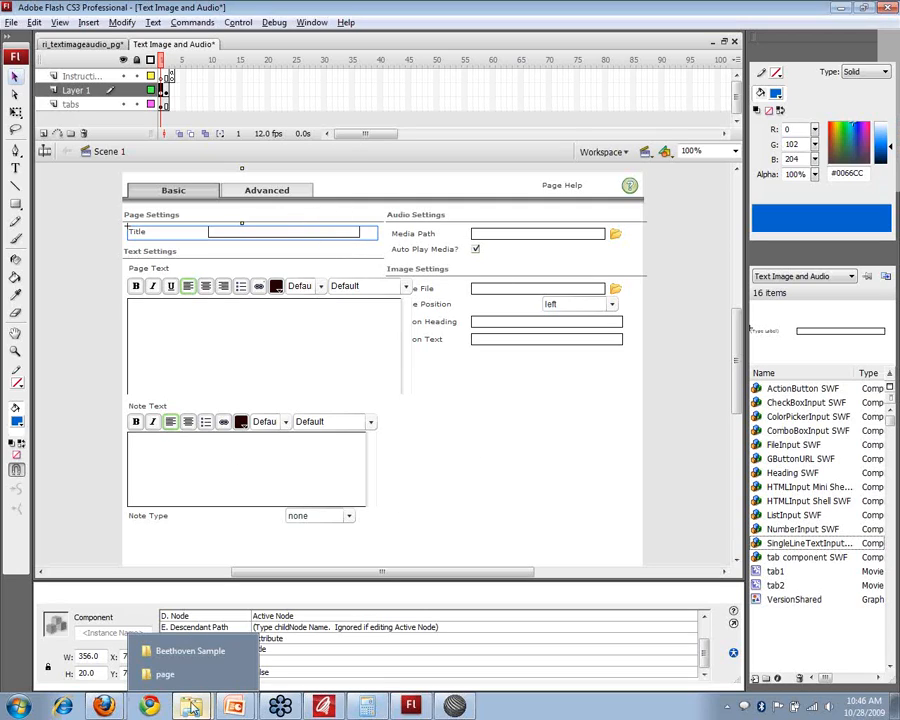
left_click(165, 674)
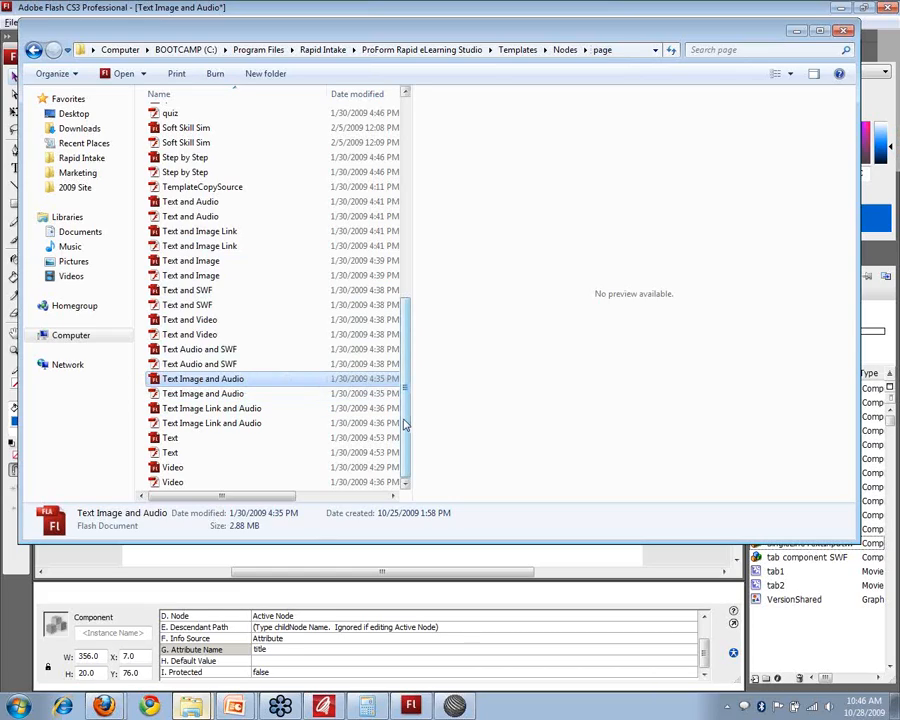
mouse_move(340, 710)
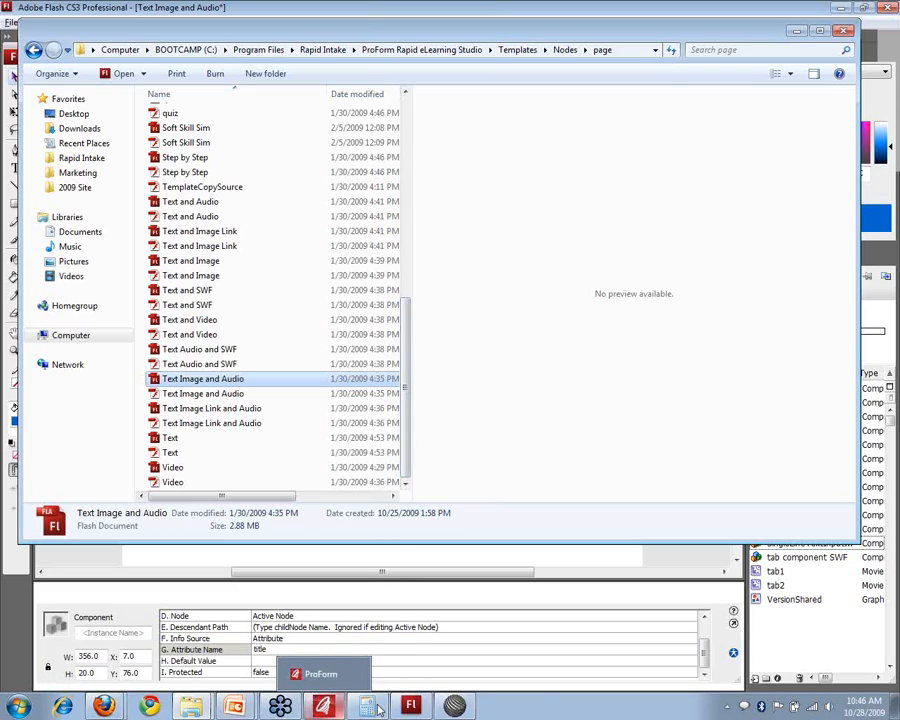
left_click(415, 706)
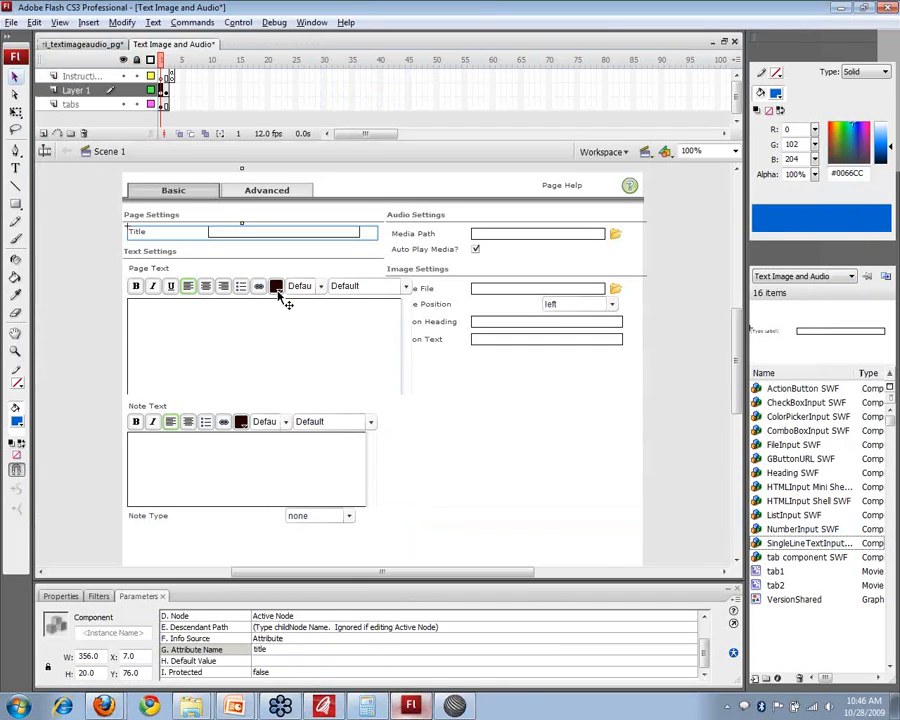
Select the Media Path field and review its Label, Tab Index, Info Source, Attribute Name and File or Folder parameters.
left_click(506, 241)
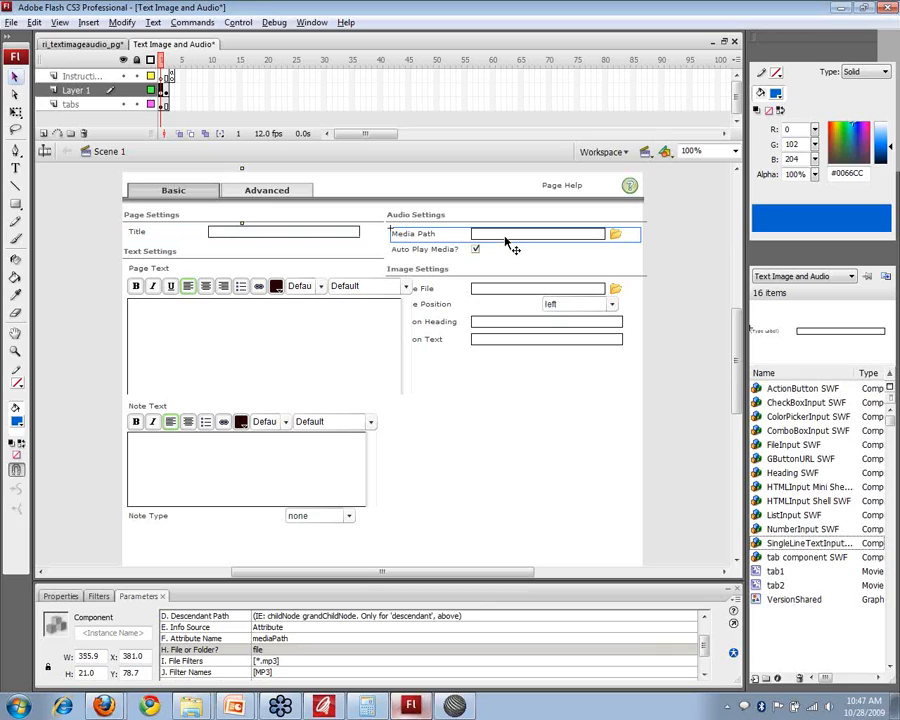
scroll(680, 632, "up", 1)
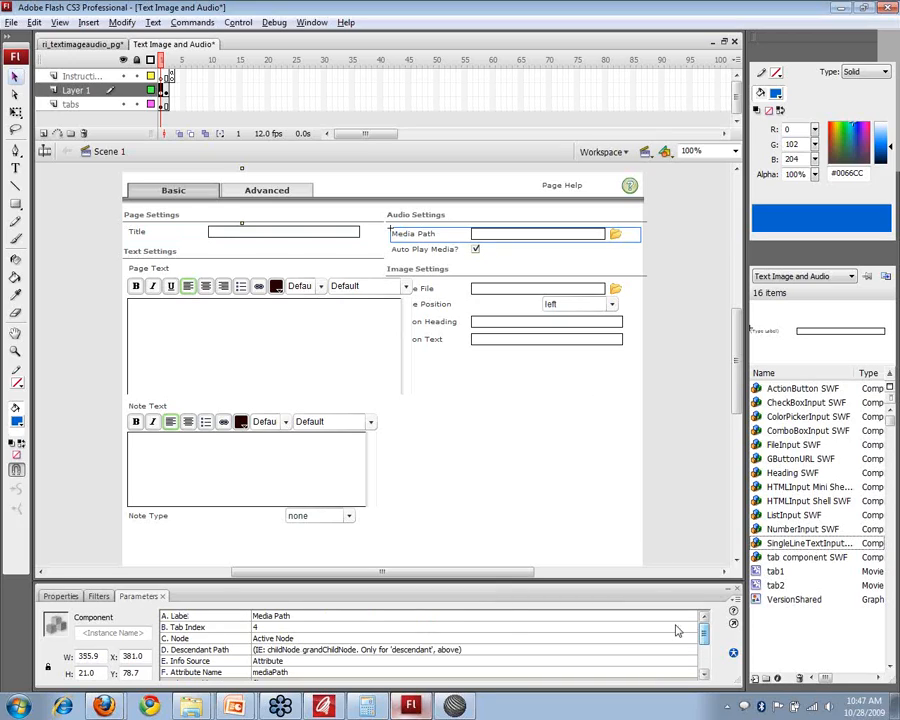
left_click(292, 616)
left_click(290, 627)
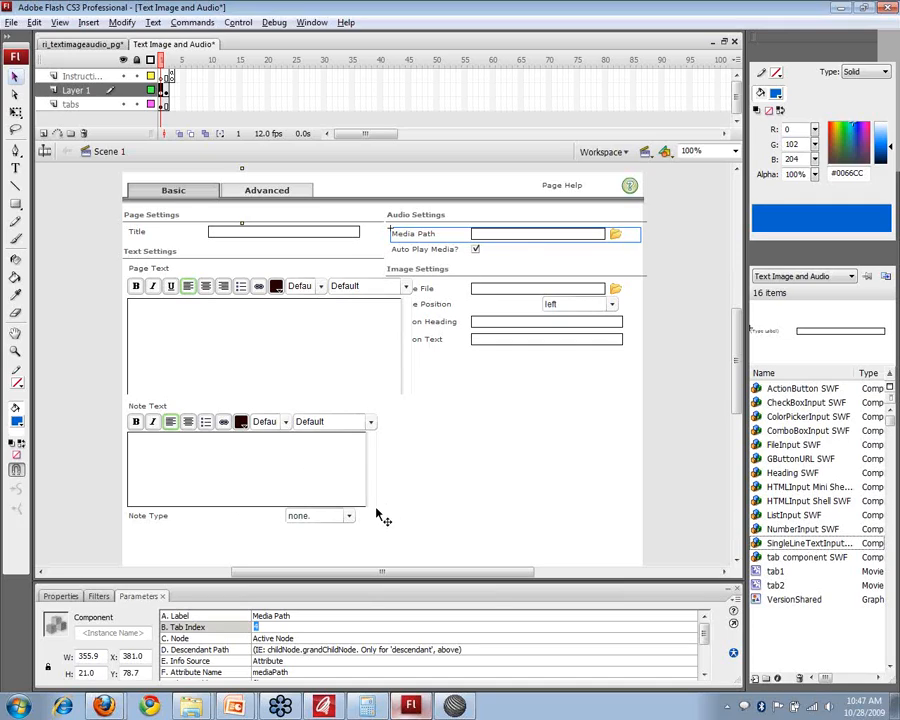
left_click(281, 661)
left_click(273, 674)
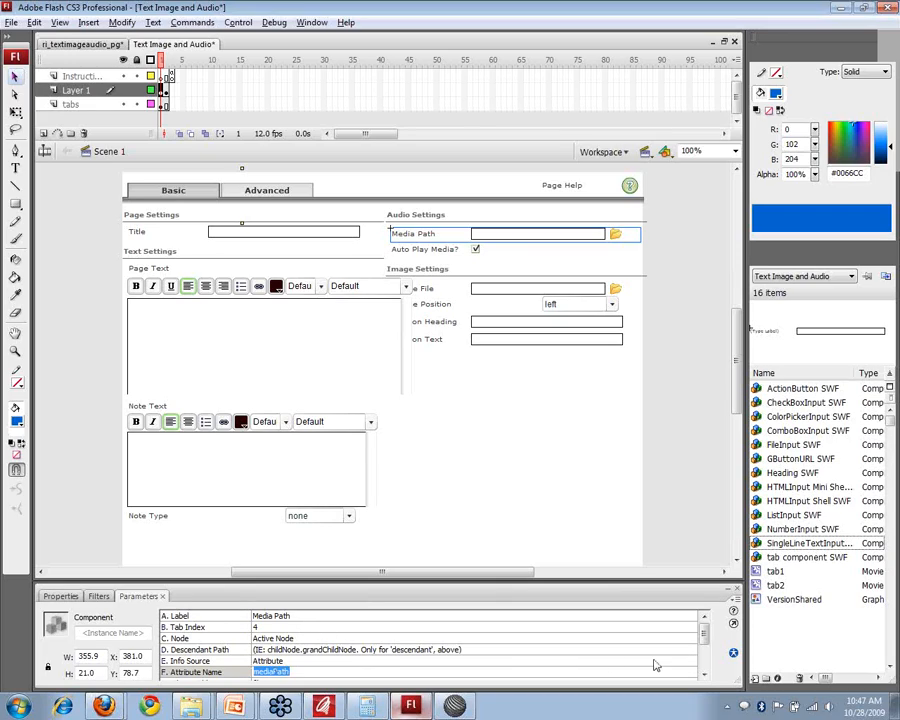
left_click_drag(704, 636, 703, 654)
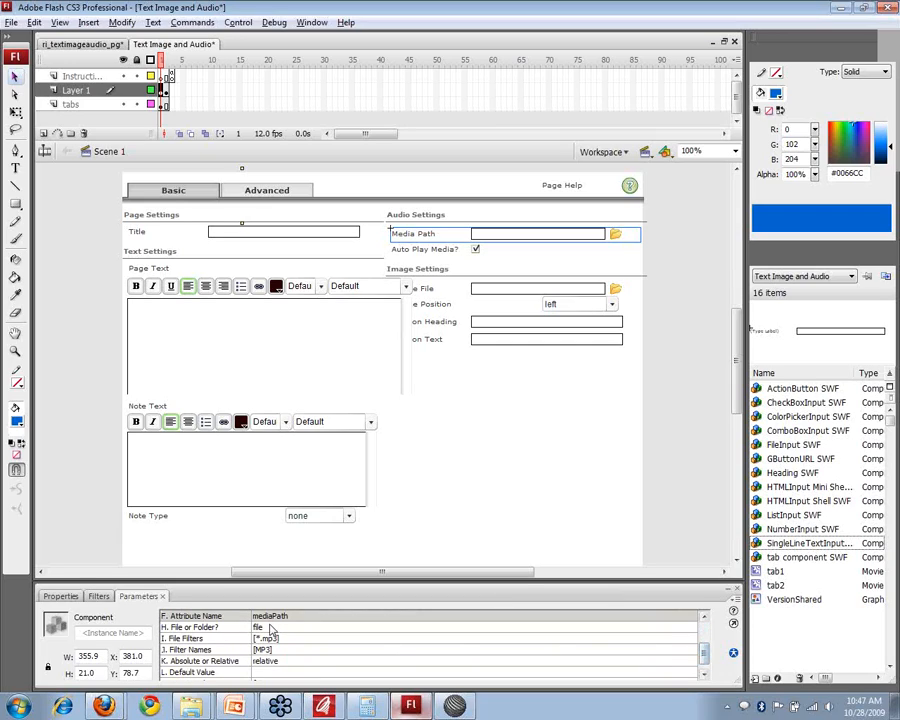
left_click(262, 627)
Check which component the Media Path field is an instance of, and locate FileInput SWF in the library.
left_click(59, 597)
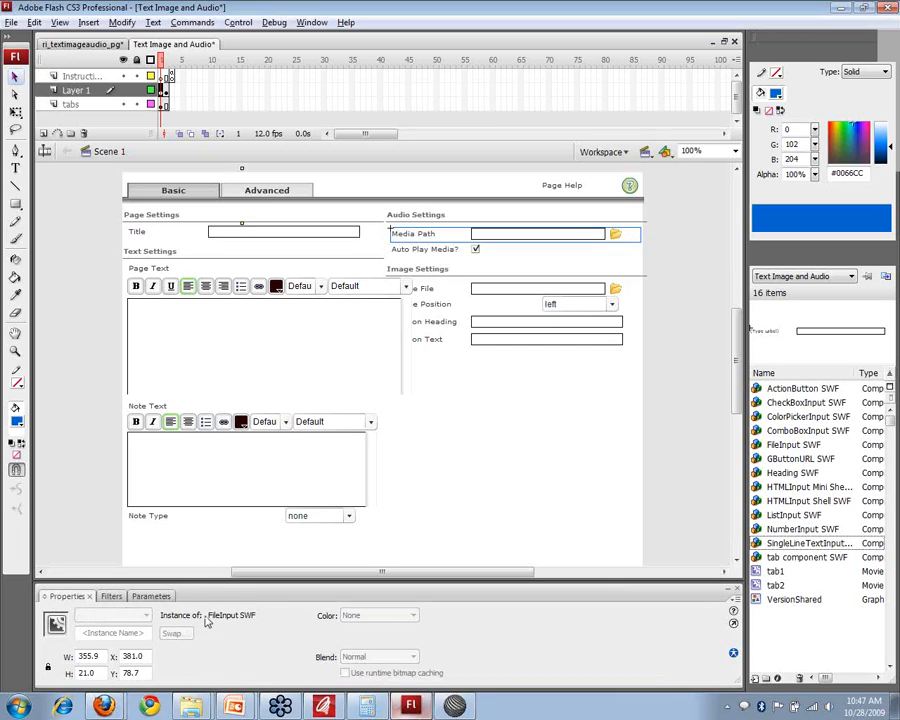
left_click_drag(259, 615, 208, 616)
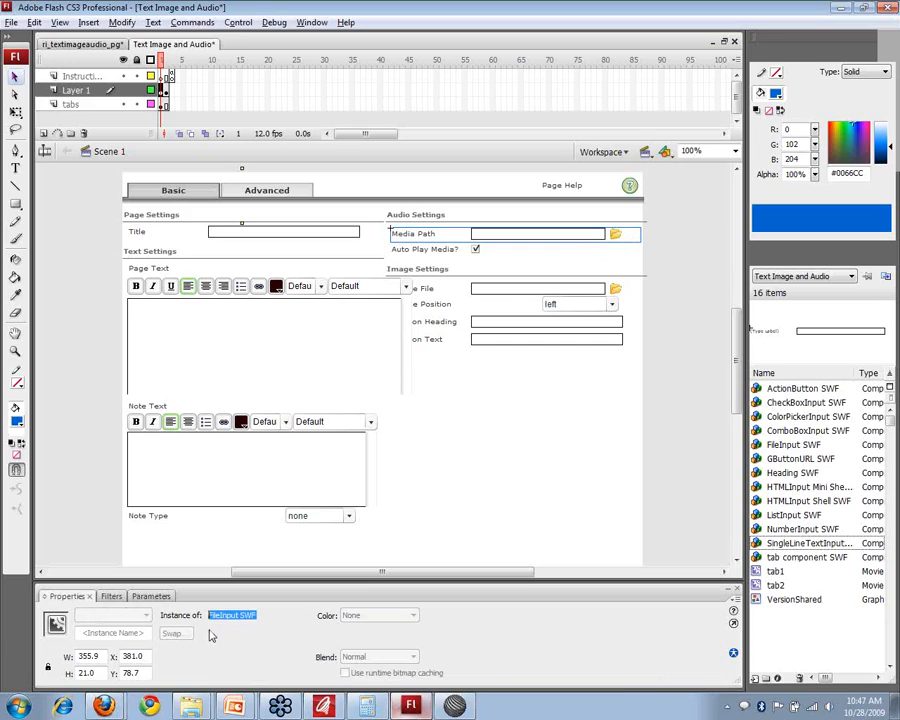
left_click(151, 596)
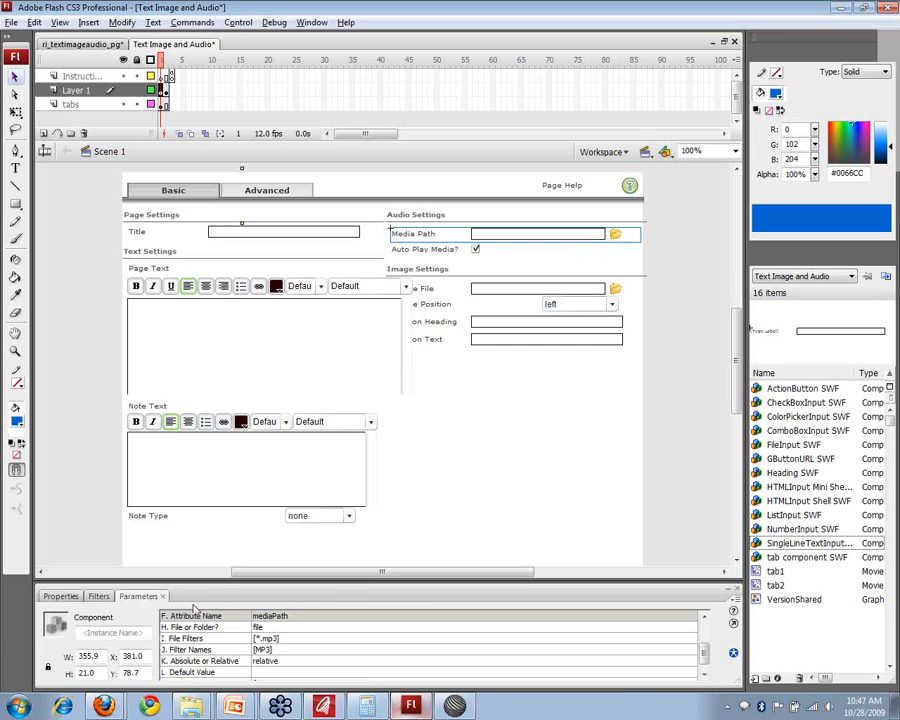
left_click(850, 444)
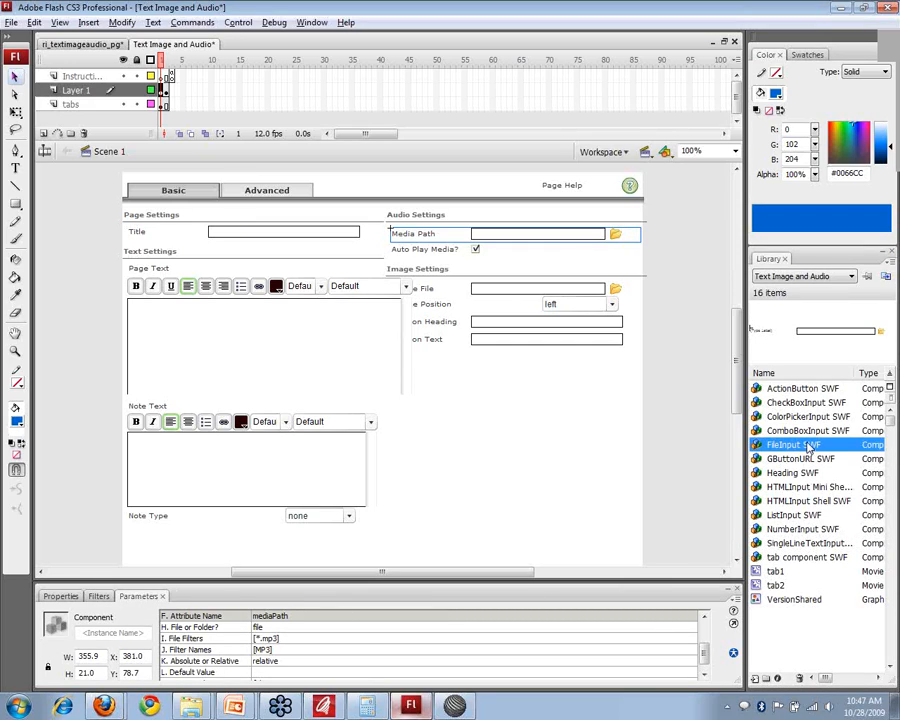
left_click_drag(880, 344, 522, 441)
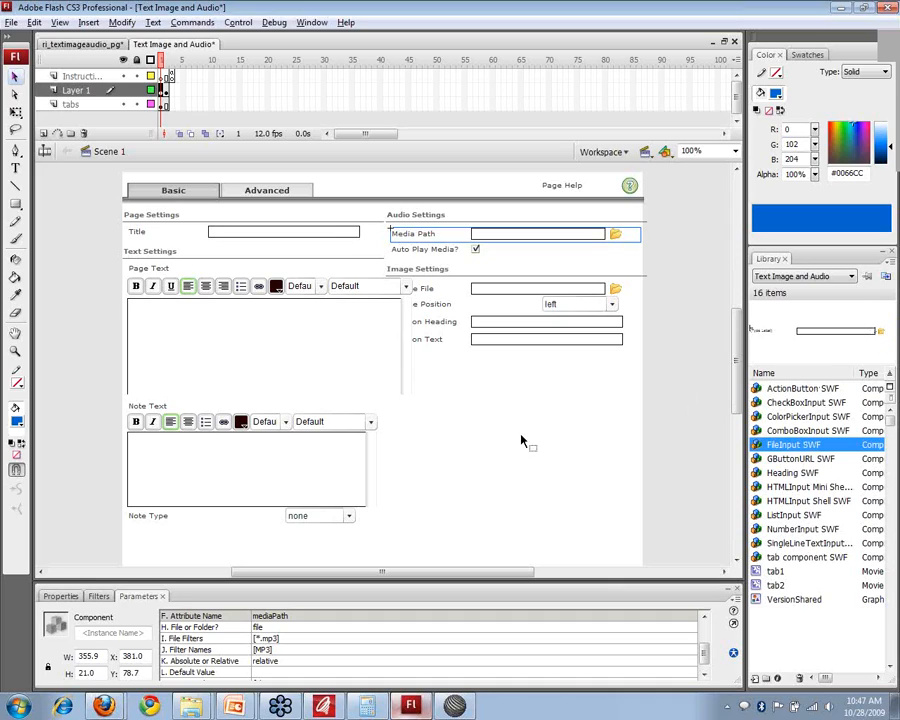
Examine the options of Media Path's File or Folder parameter, keeping it set to file.
left_click(267, 638)
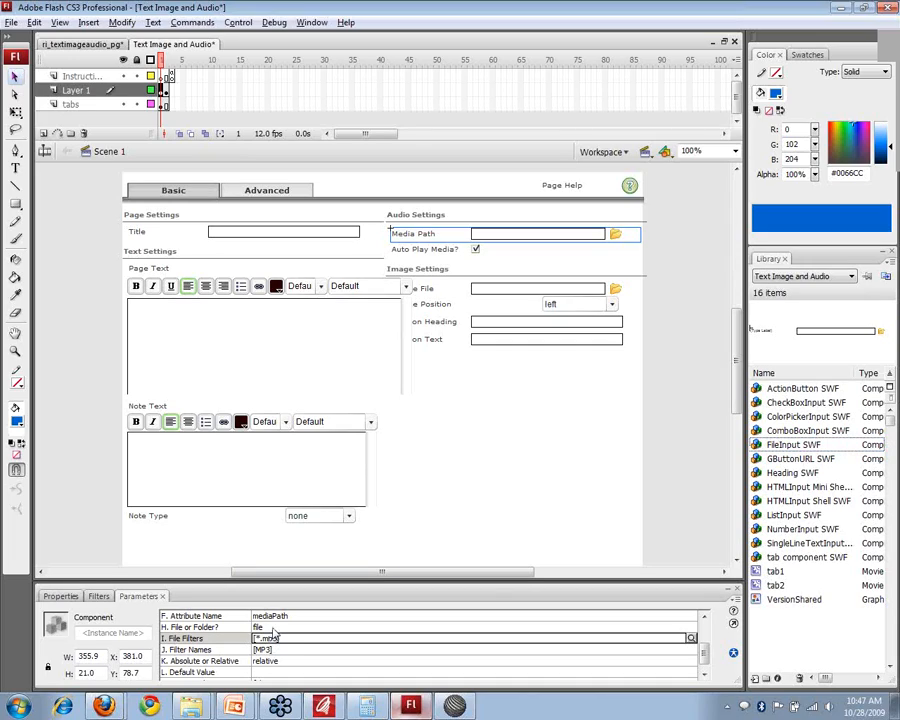
left_click(276, 627)
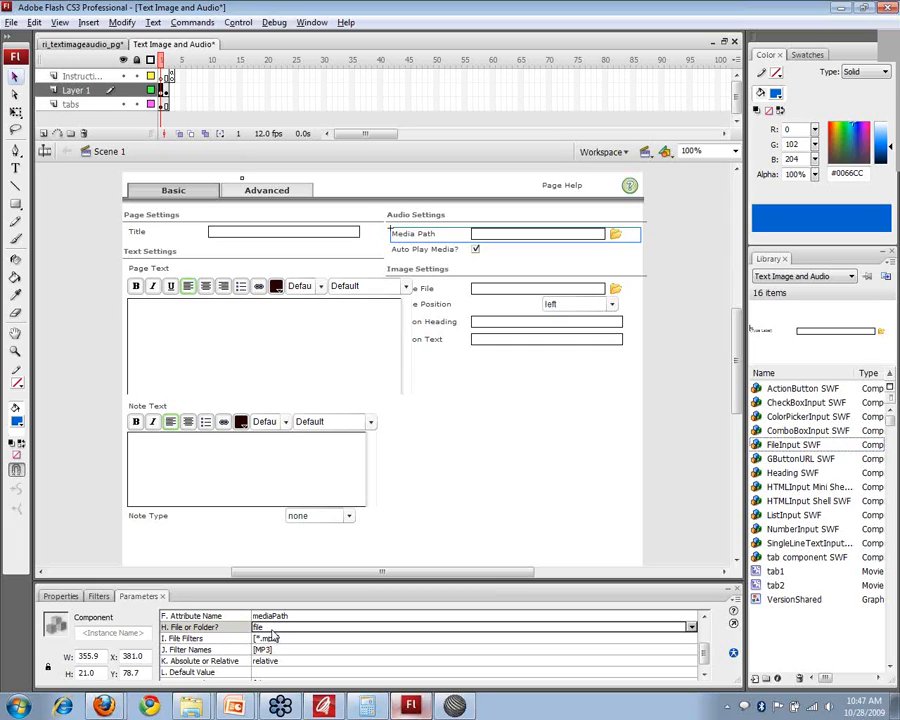
left_click(281, 627)
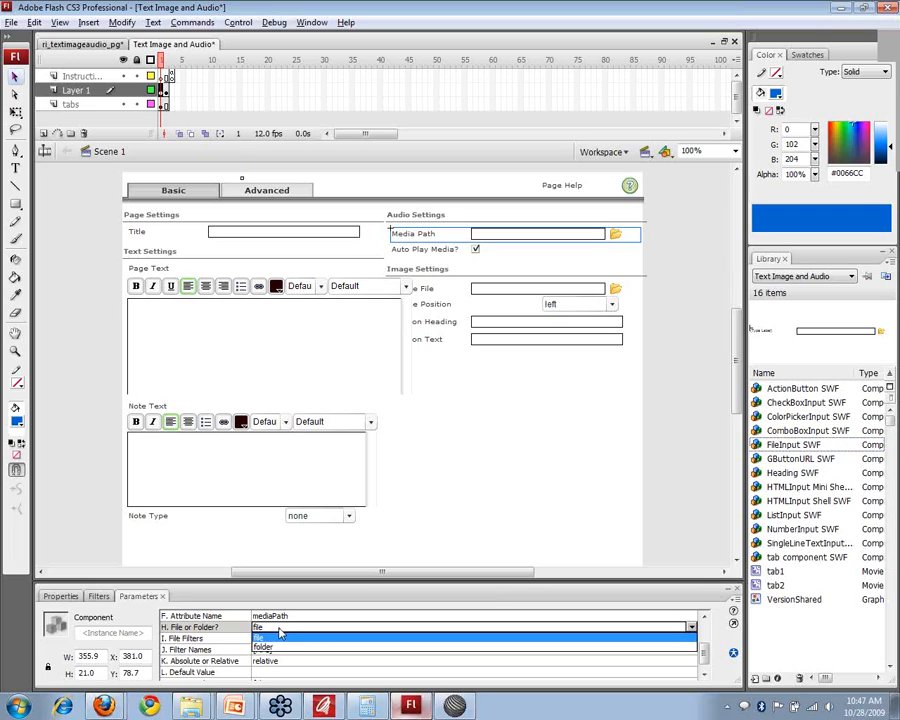
left_click(278, 631)
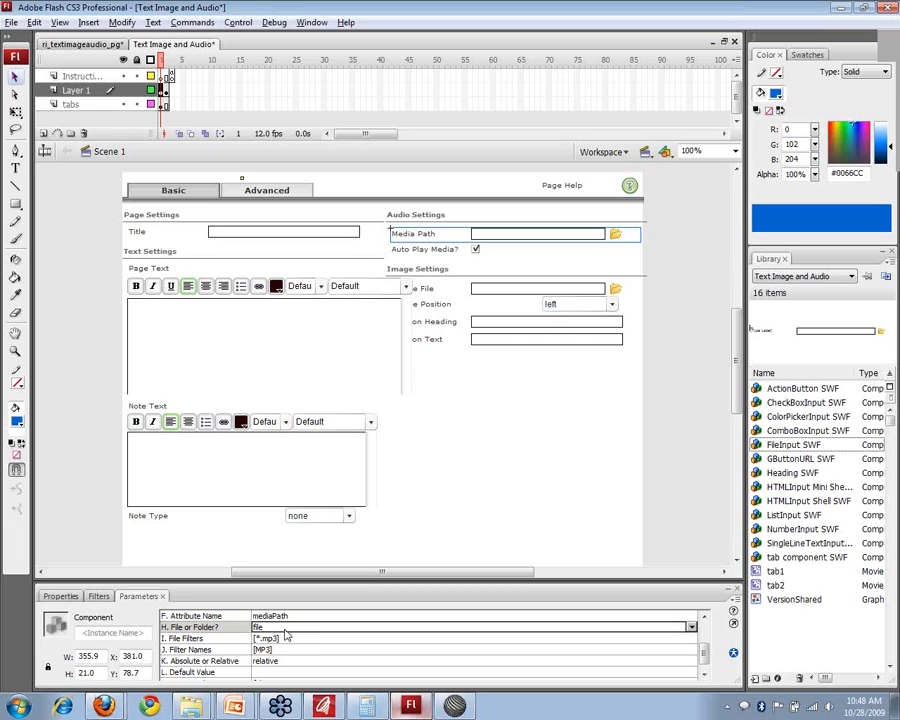
left_click(285, 633)
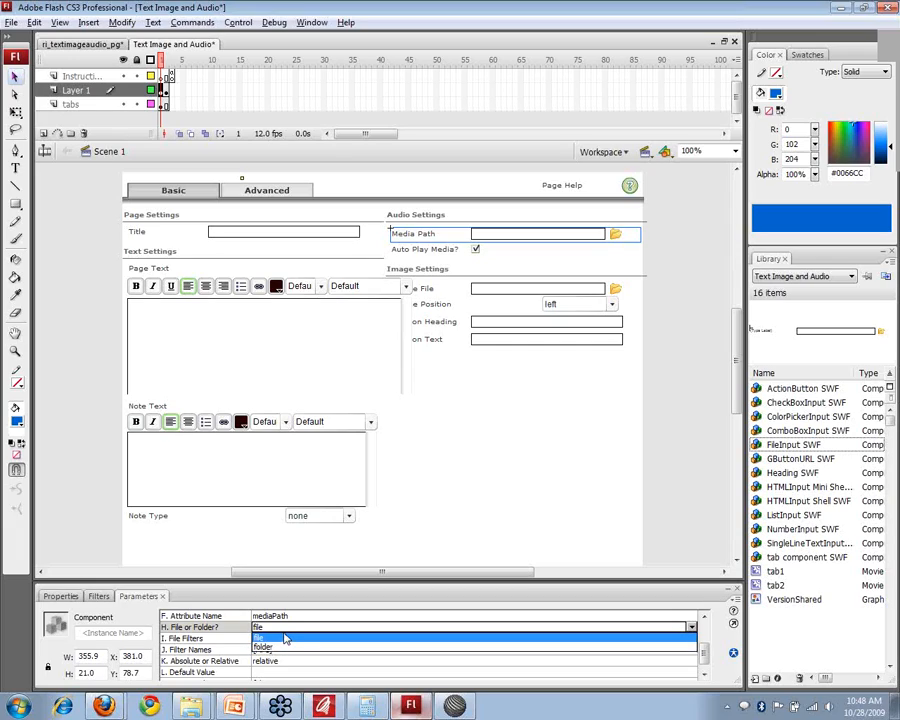
left_click(285, 637)
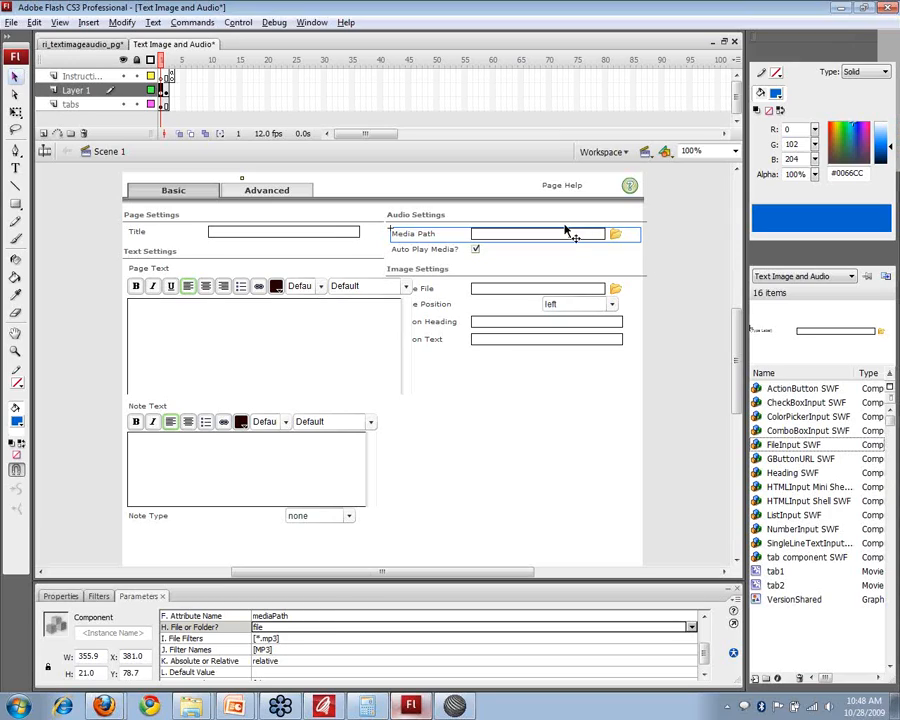
left_click(292, 627)
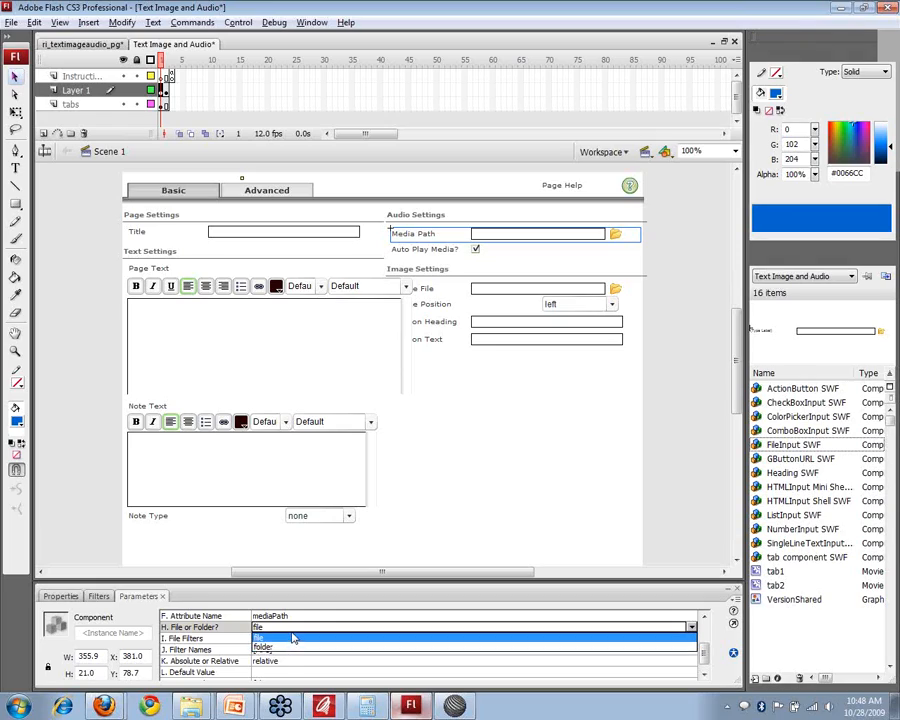
left_click(289, 639)
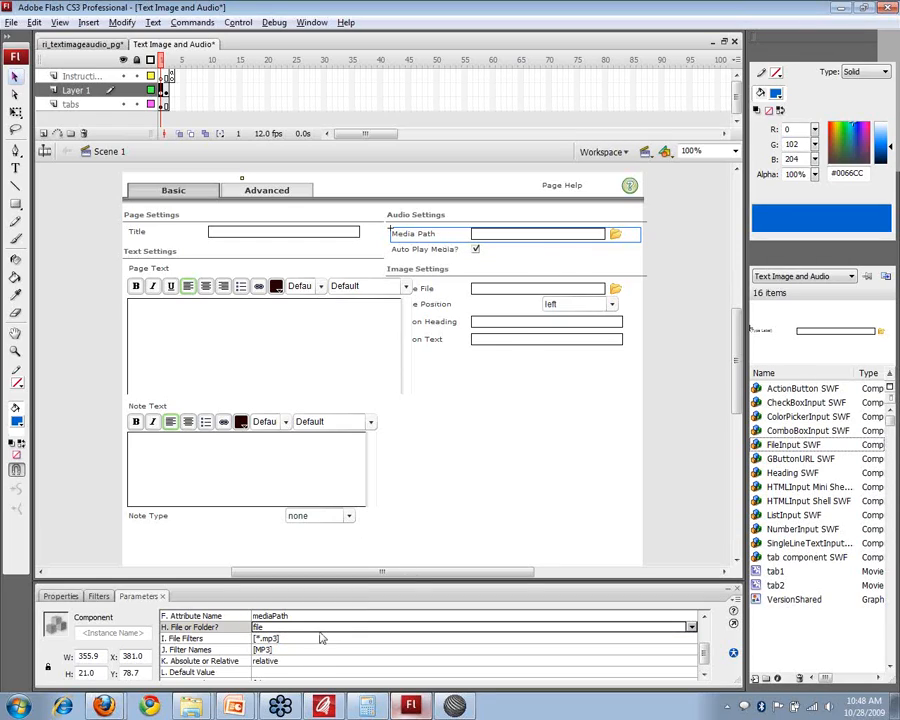
Inspect Media Path's File Filters values list, cancel without changes, and review the Filter Names parameter.
left_click(284, 641)
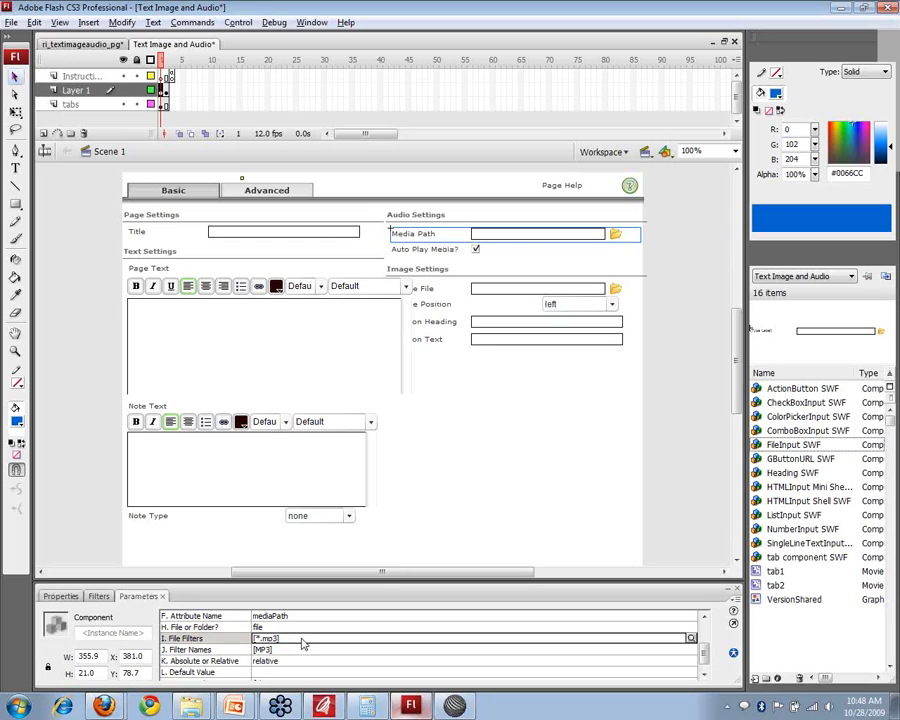
double_click(302, 639)
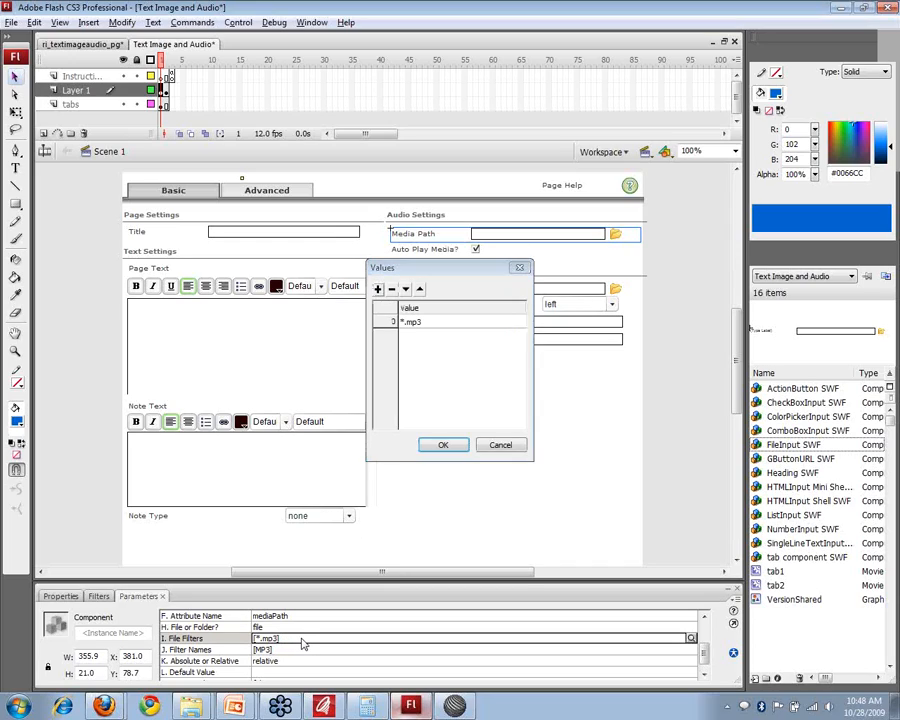
left_click(428, 322)
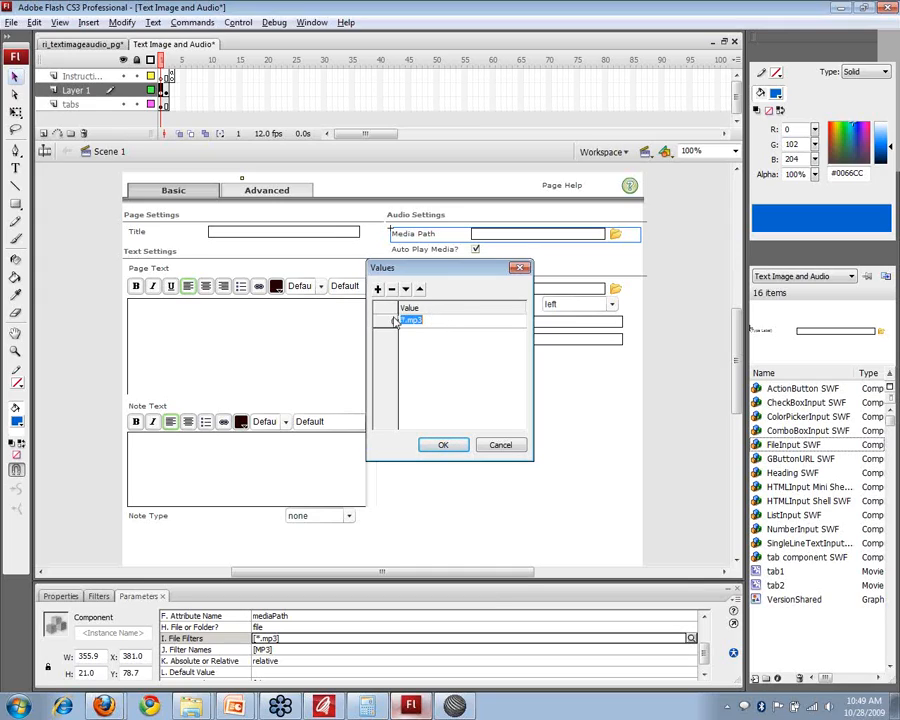
left_click(491, 453)
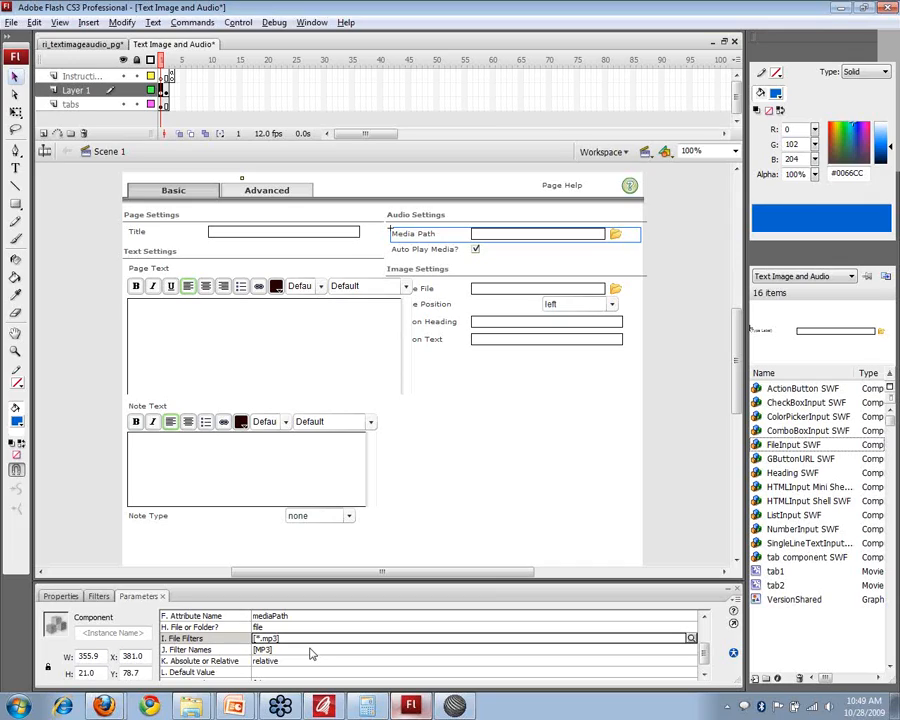
left_click(310, 650)
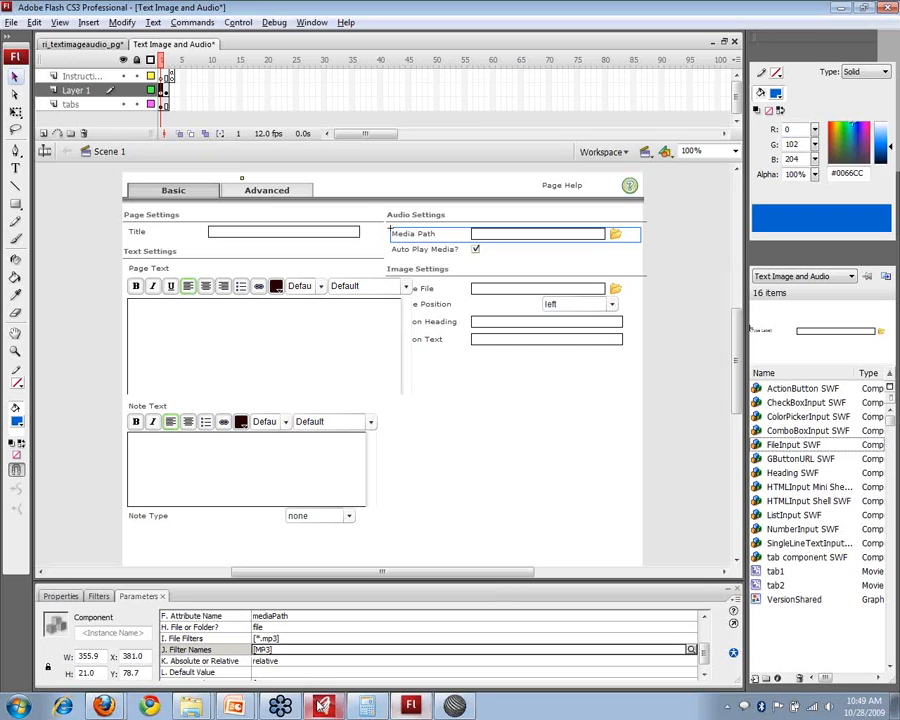
scroll(697, 650, "down", 1)
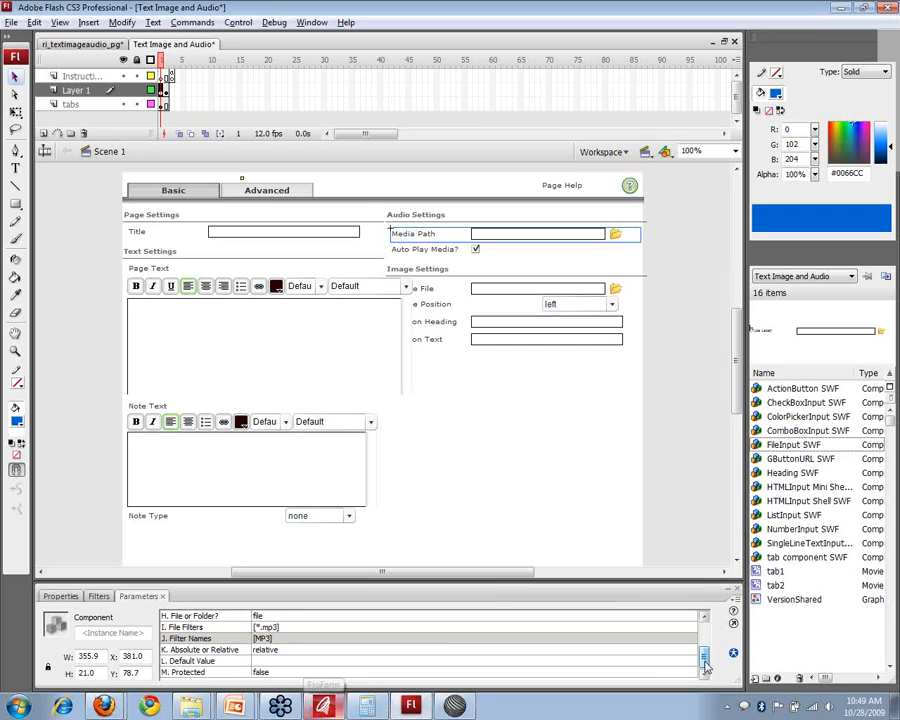
Switch to ProForm, open the file browser for Media Path, and examine its file type options.
left_click(324, 706)
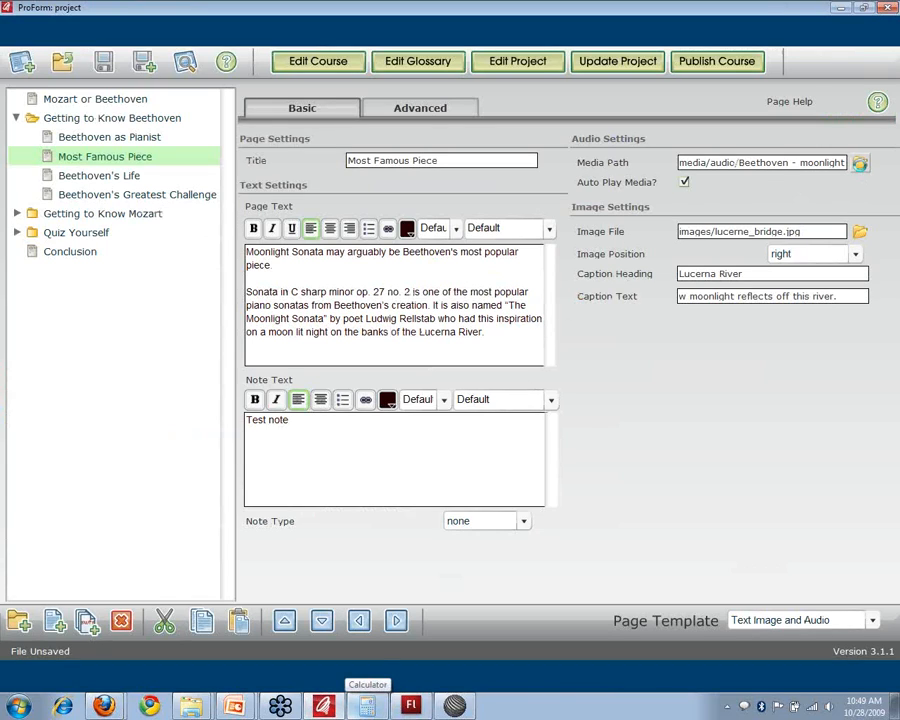
left_click(860, 163)
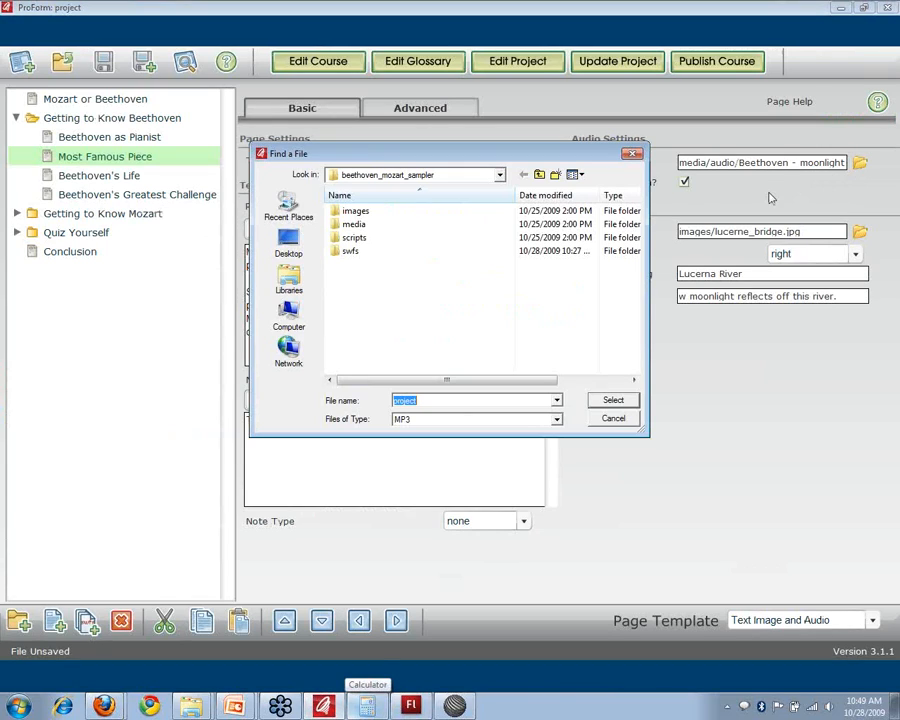
left_click(450, 420)
left_click(414, 427)
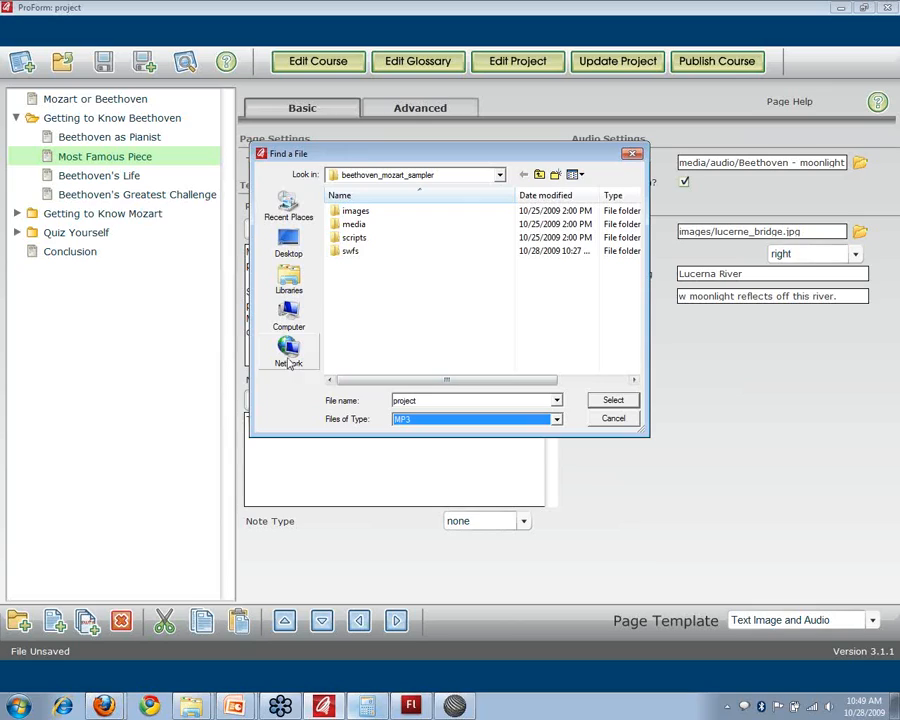
Browse the media folder and its video and images subfolders for MP3 files, and cancel without copying a file into the course.
double_click(350, 225)
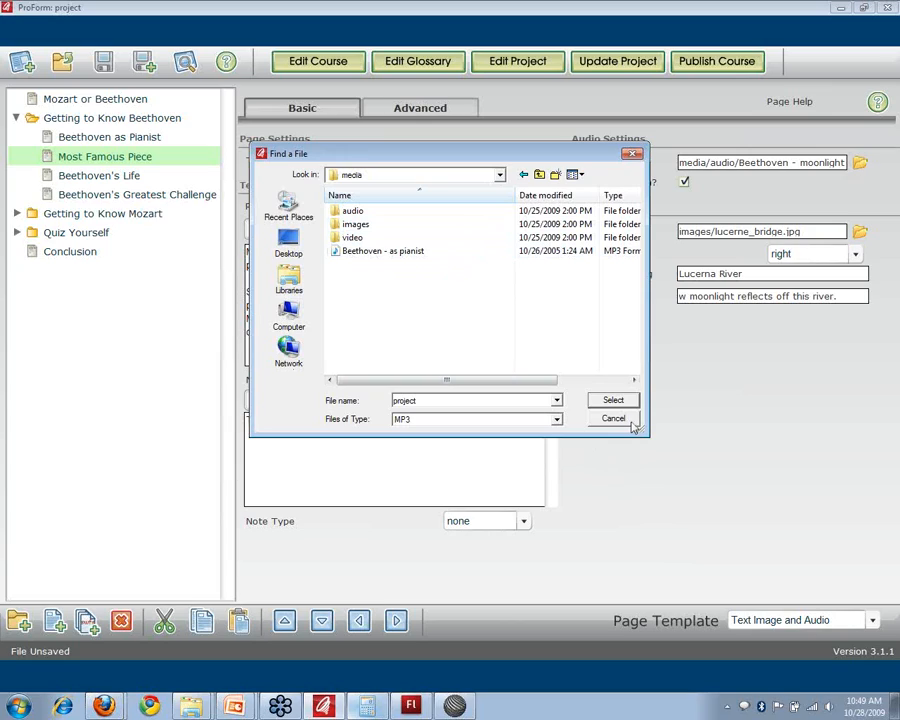
double_click(350, 239)
left_click(539, 176)
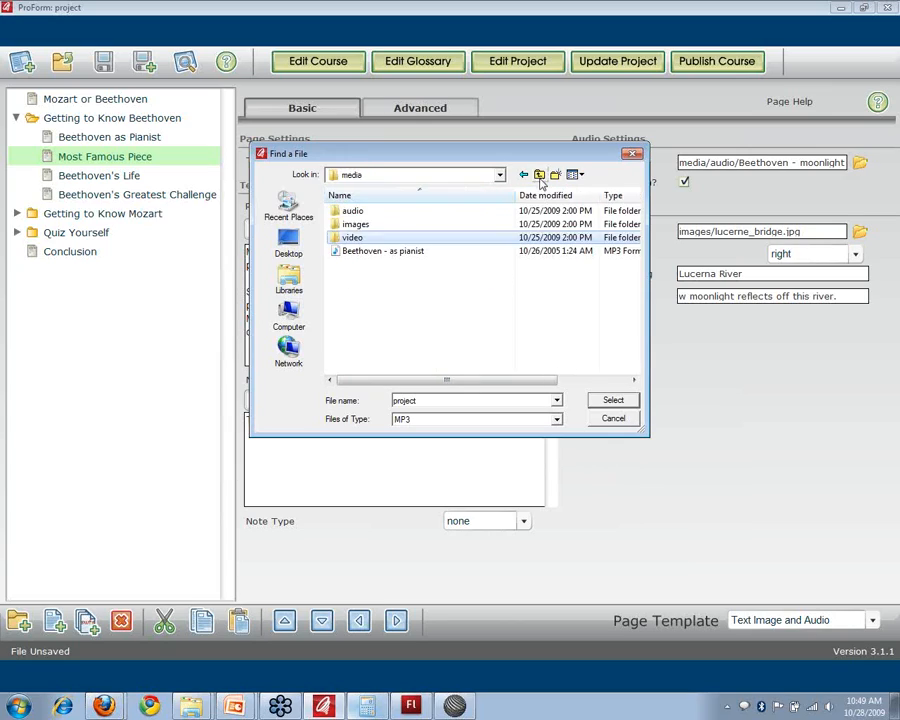
double_click(360, 226)
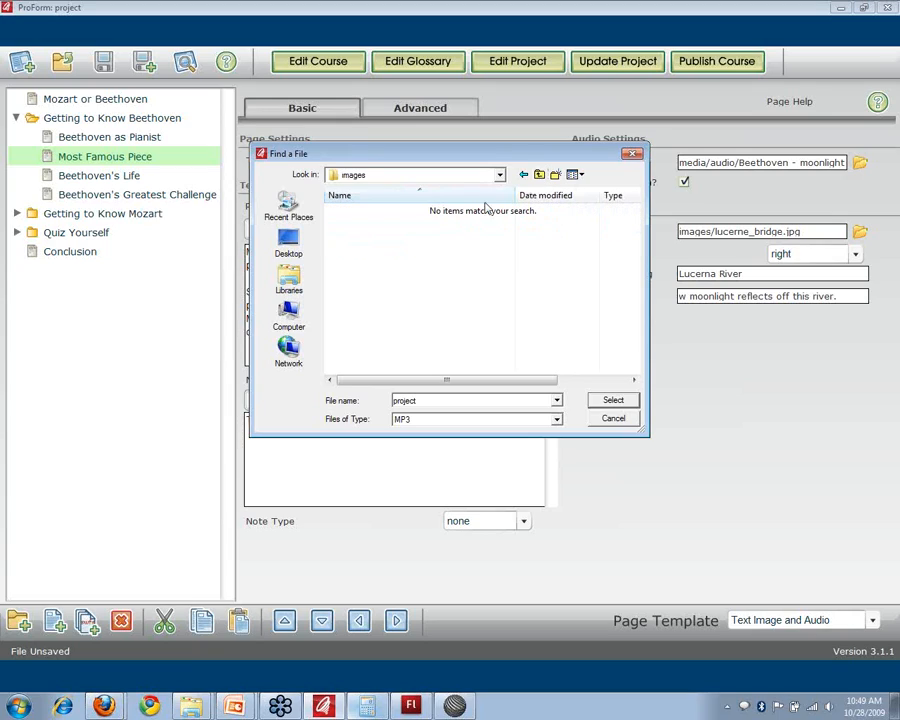
left_click(539, 176)
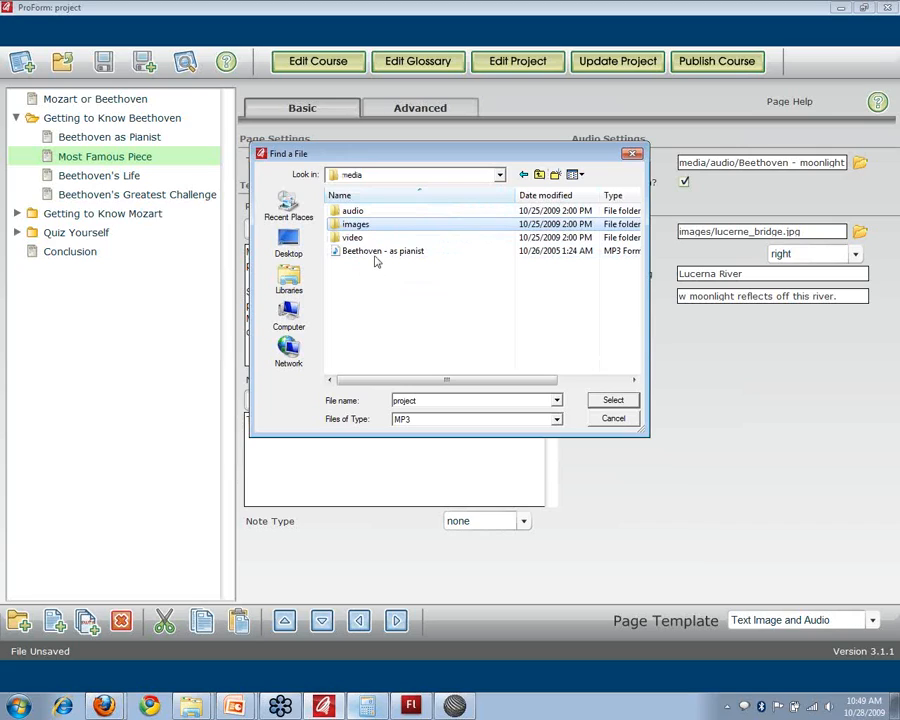
left_click(604, 422)
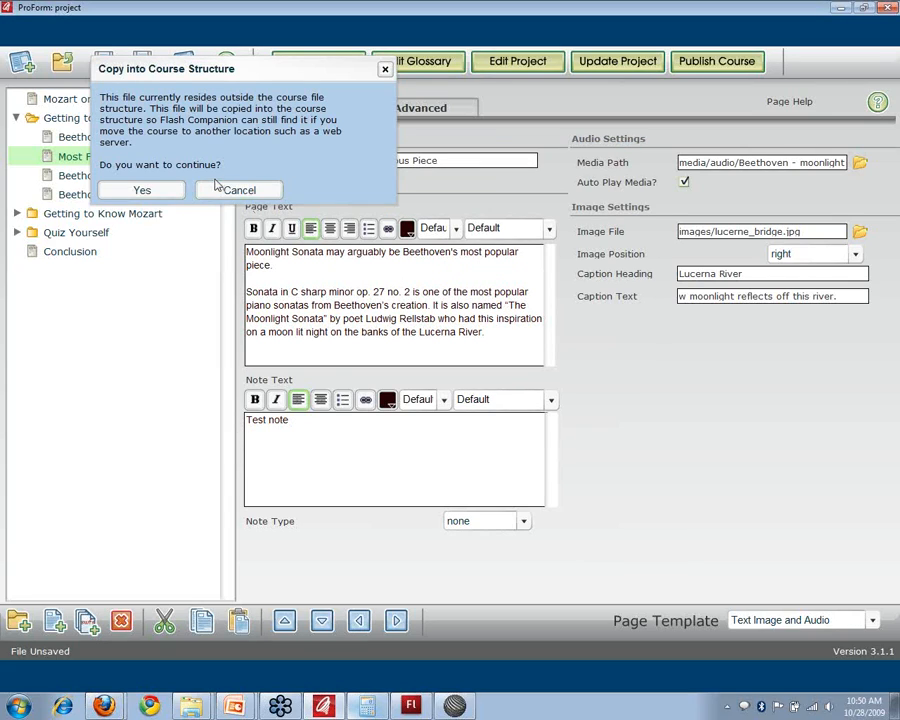
left_click(230, 190)
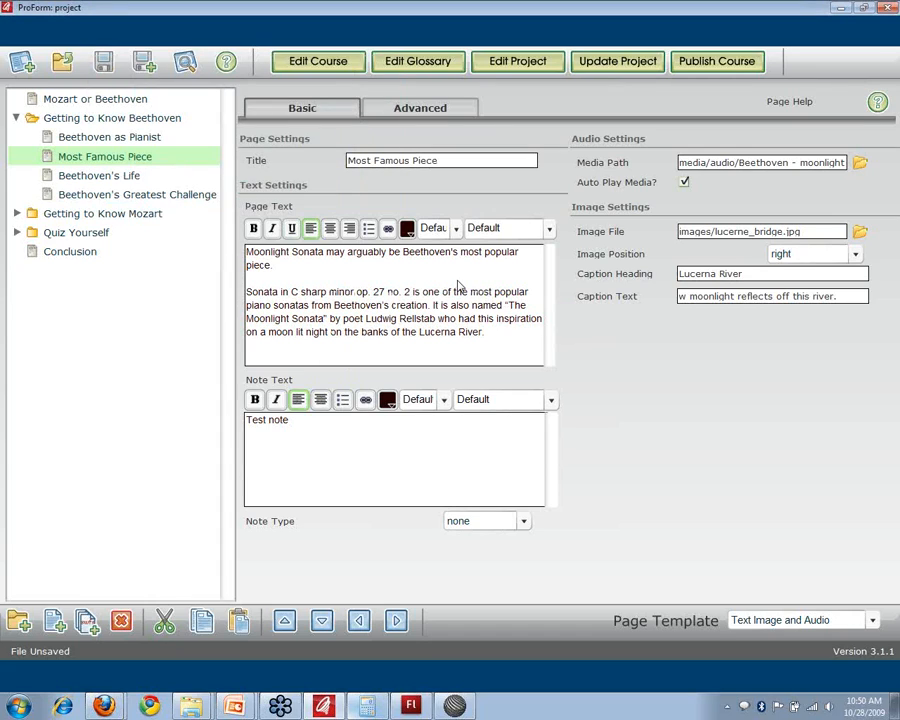
Switch to Flash and review Media Path's File Filters and Filter Names parameters.
key("alt+Tab")
key("alt+Tab")
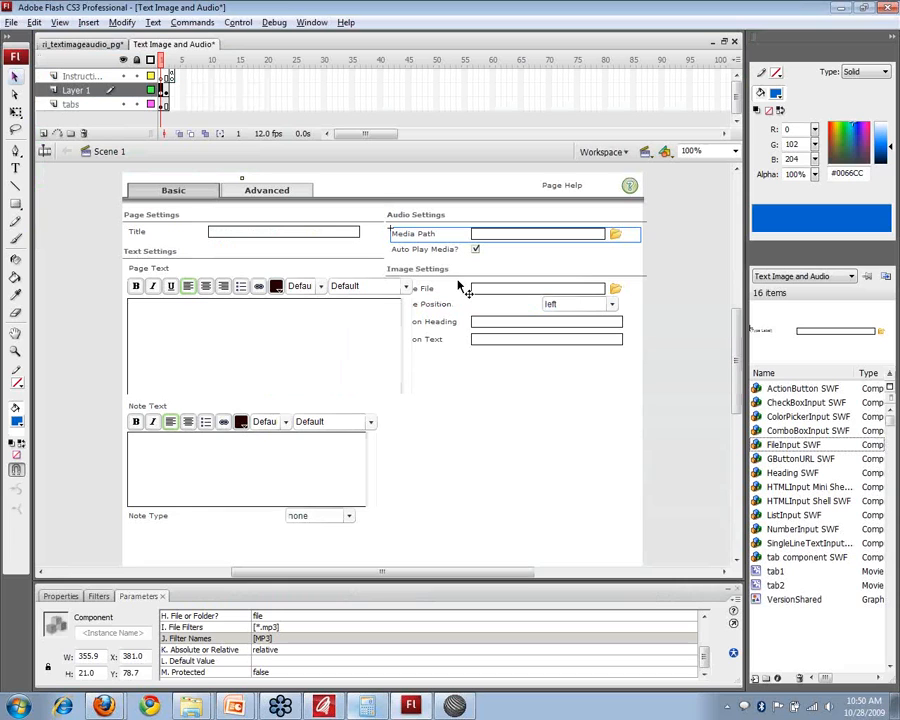
left_click(265, 628)
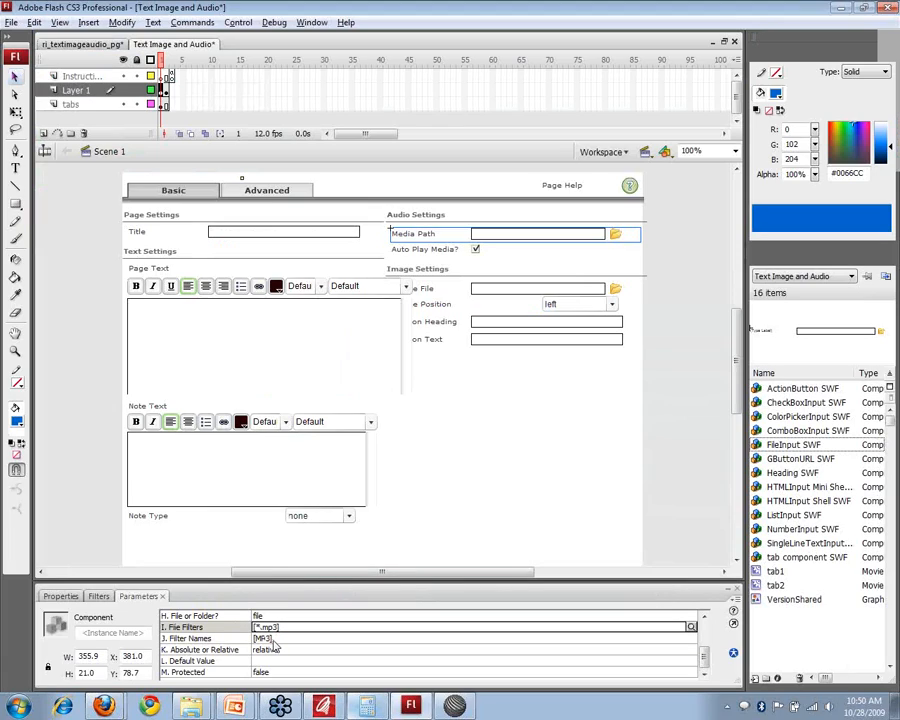
left_click(268, 640)
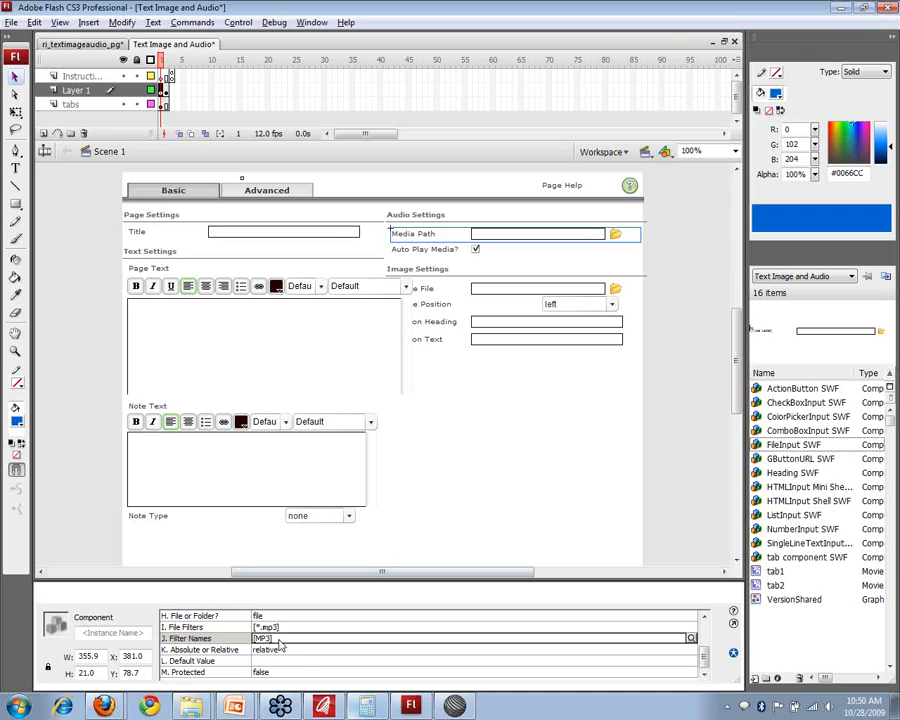
Examine the Info Source options of the Media Path component, keeping it set to Attribute.
scroll(650, 660, "up", 3)
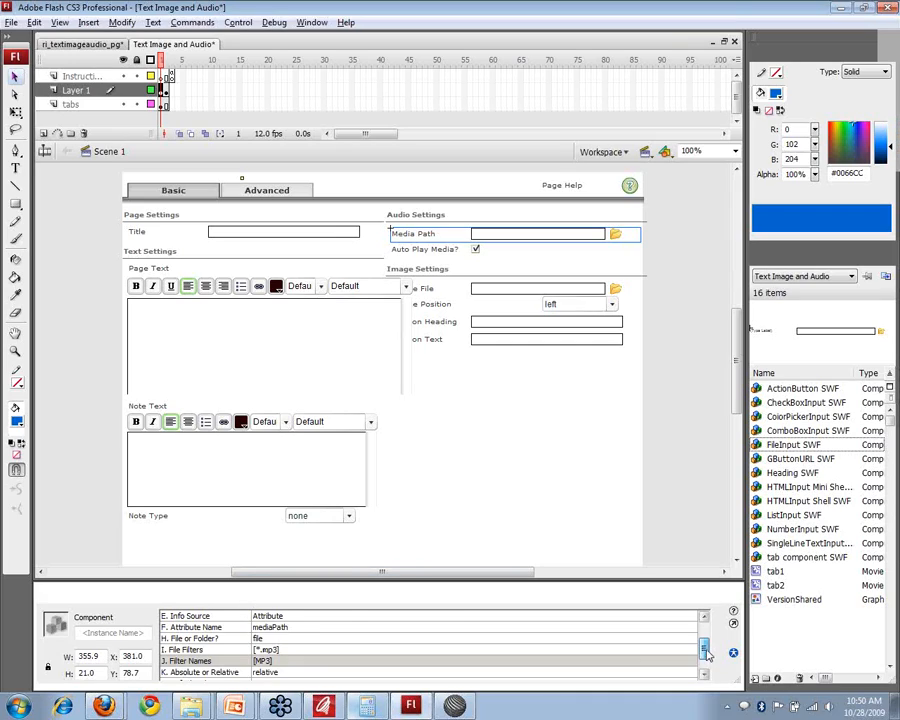
left_click(332, 628)
left_click(330, 628)
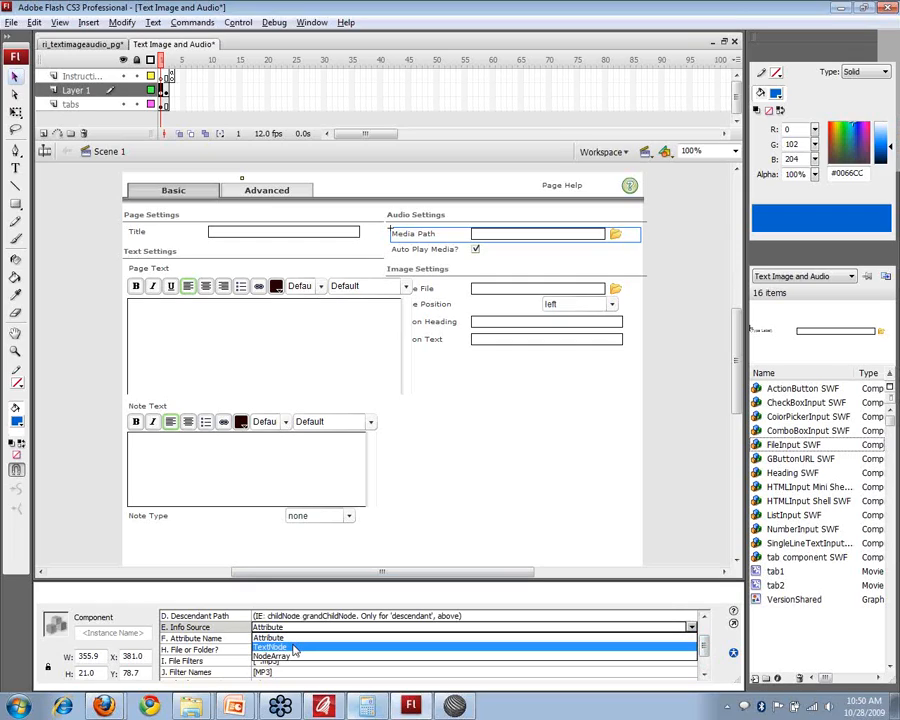
left_click(315, 637)
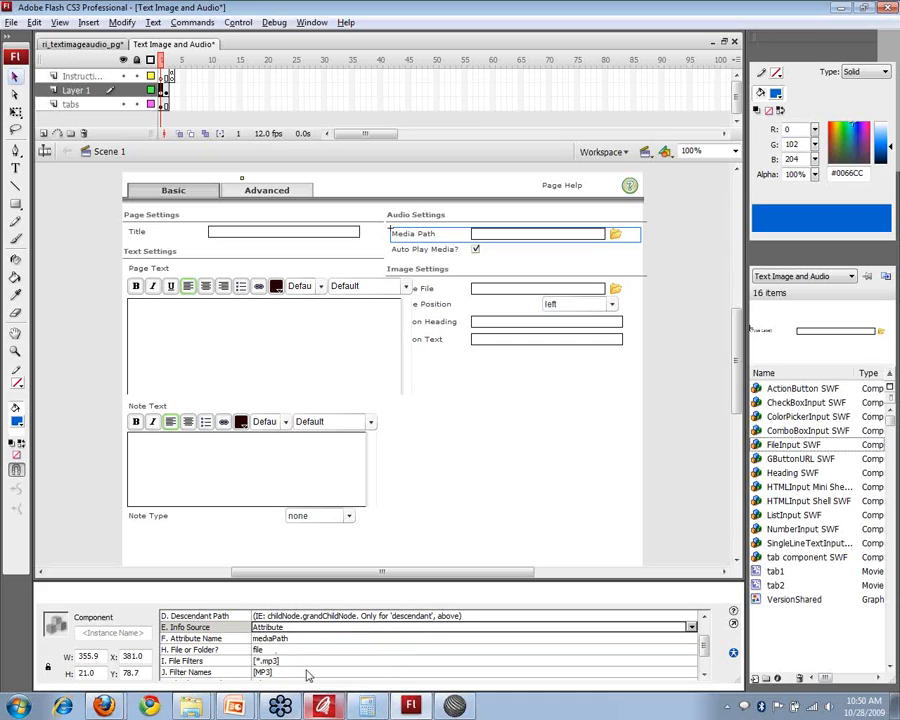
Select the Page Text component and inspect its Label, Node and Descendant Path parameters, keeping Node set to Descendant.
left_click(287, 318)
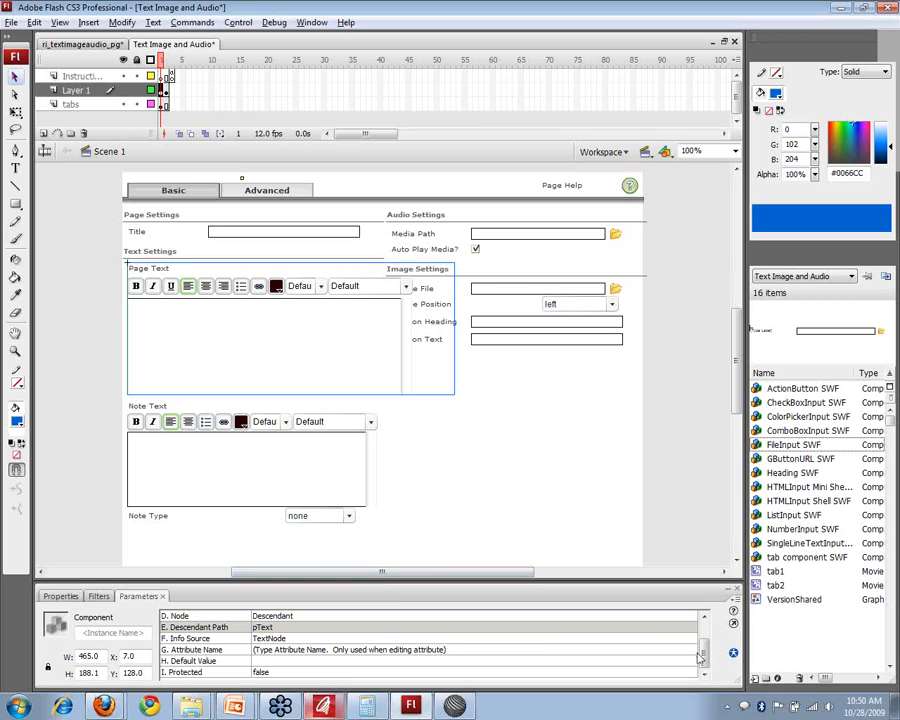
left_click_drag(704, 657, 704, 636)
left_click(311, 617)
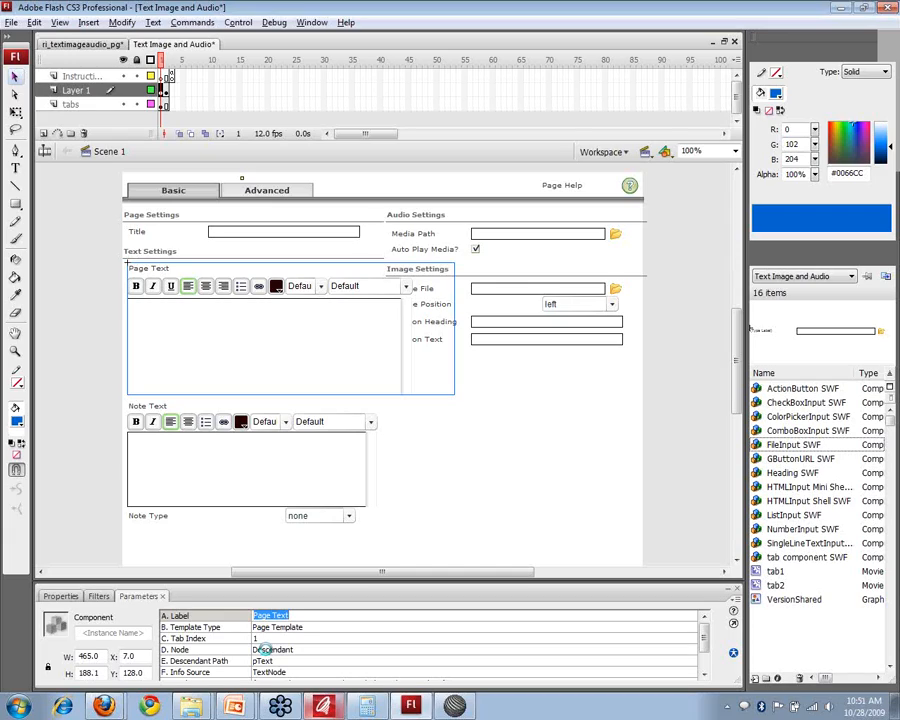
left_click(266, 651)
left_click(304, 650)
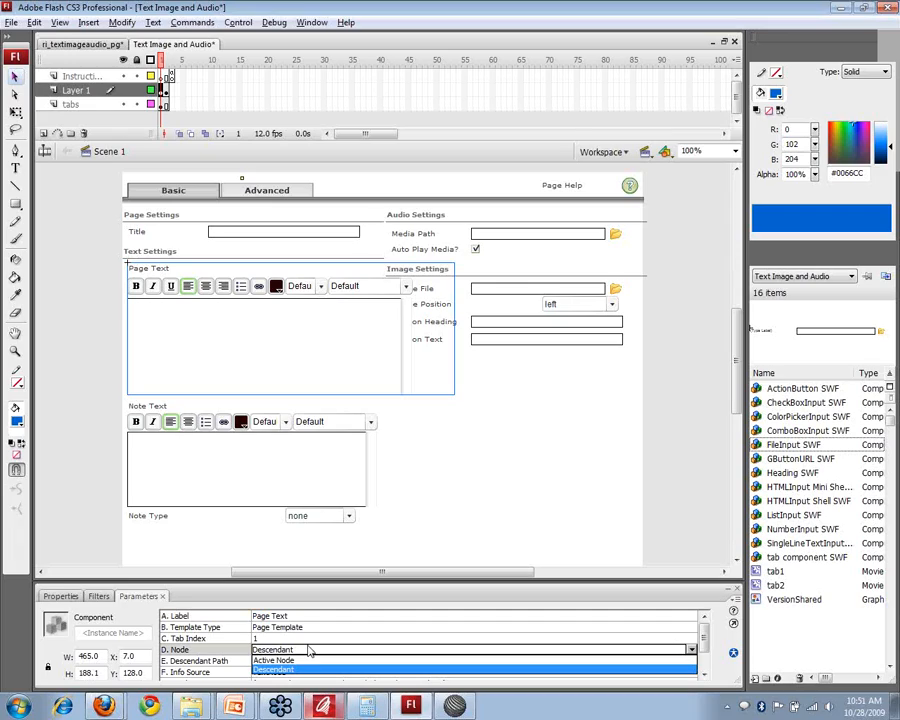
left_click(307, 667)
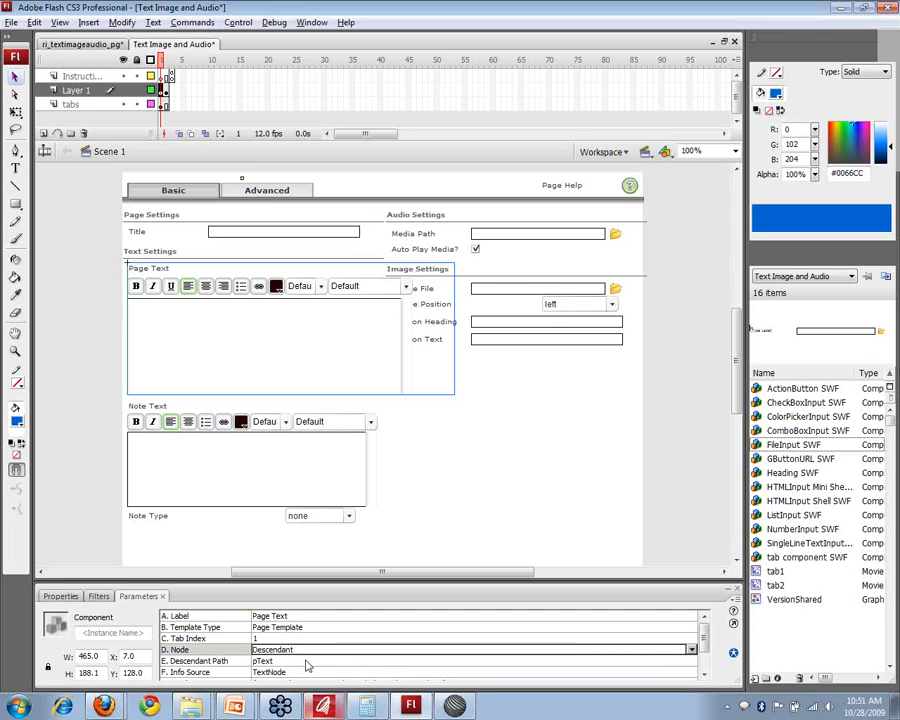
left_click(306, 661)
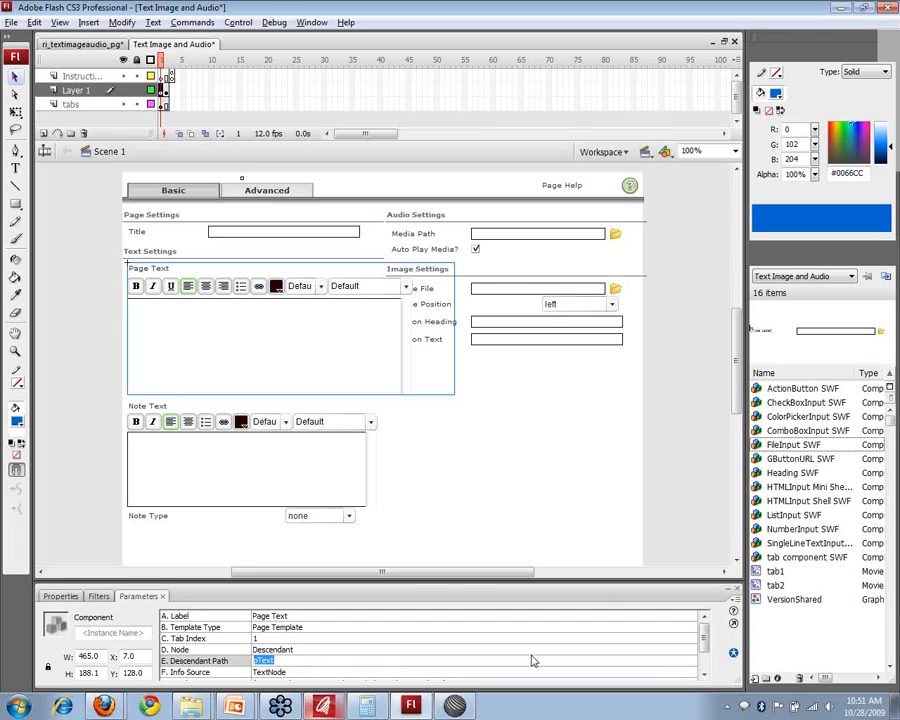
Examine the Info Source options of the Page Text component, keeping it set to TextNode.
left_click(704, 643)
scroll(704, 643, "down", 2)
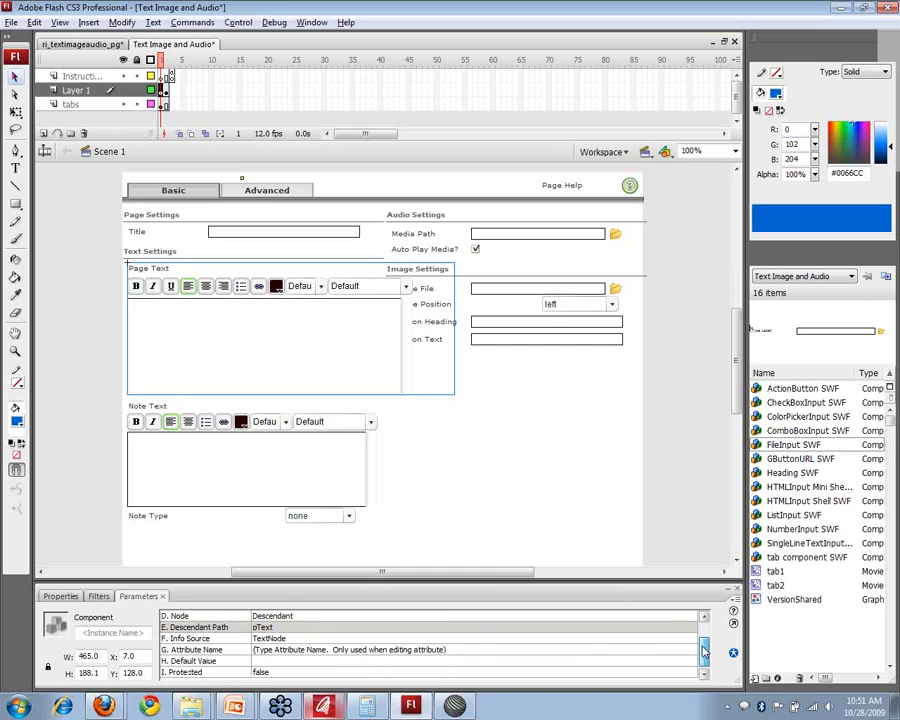
left_click(306, 640)
left_click(307, 643)
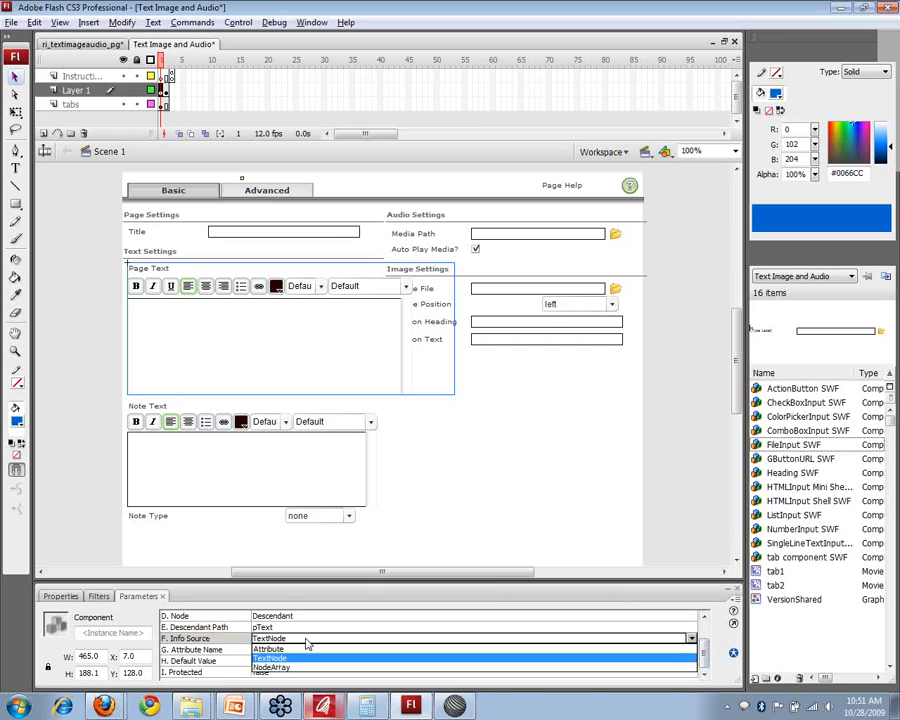
left_click(307, 643)
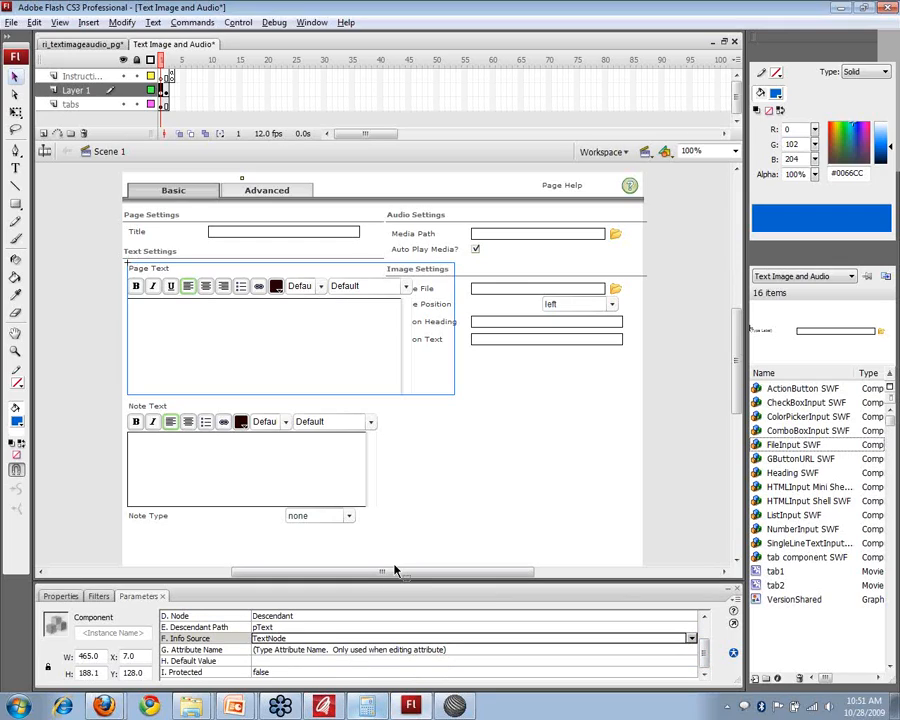
Switch to sco.xml in SciTE and highlight the opening pText tag under the Most Famous Piece page node.
key("alt+Tab")
key("Tab")
key("Tab")
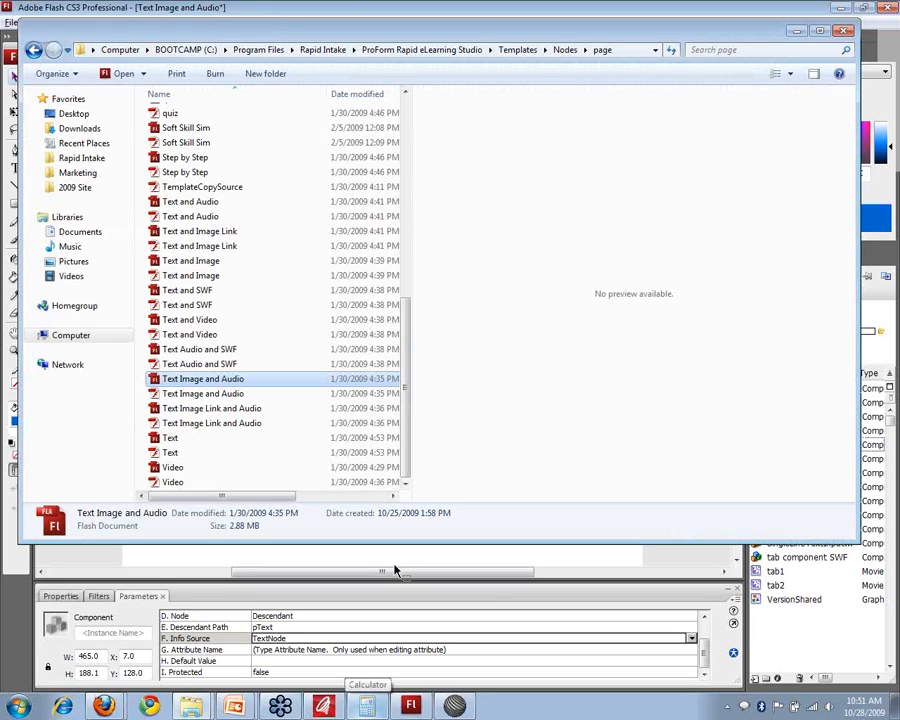
key("alt+Tab")
key("Tab")
key("Tab")
key("Tab")
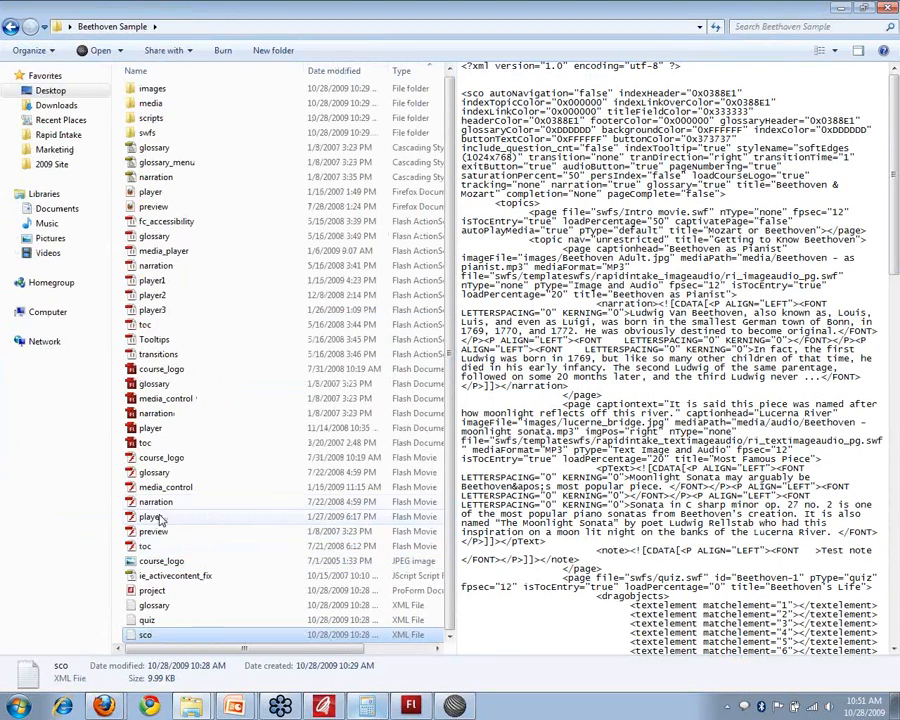
left_click(180, 620)
key("alt+Tab")
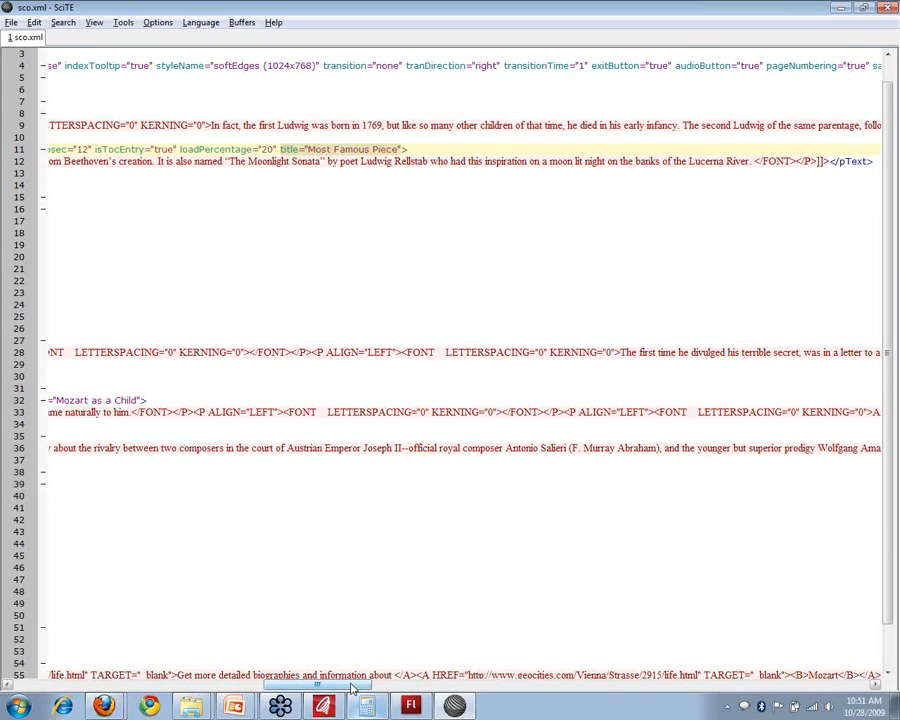
left_click_drag(352, 688, 90, 689)
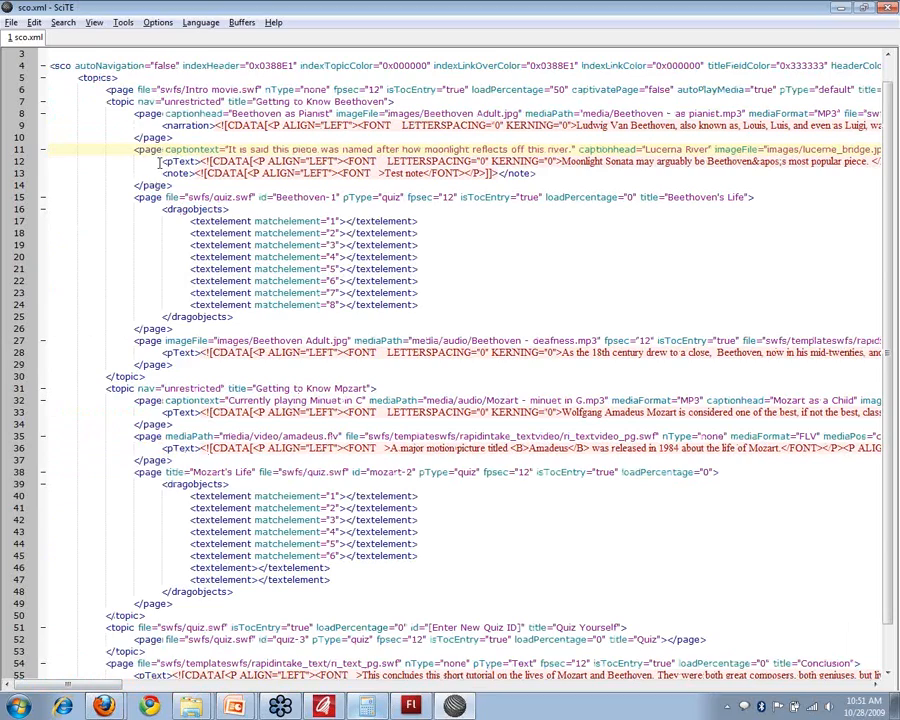
left_click_drag(159, 162, 203, 162)
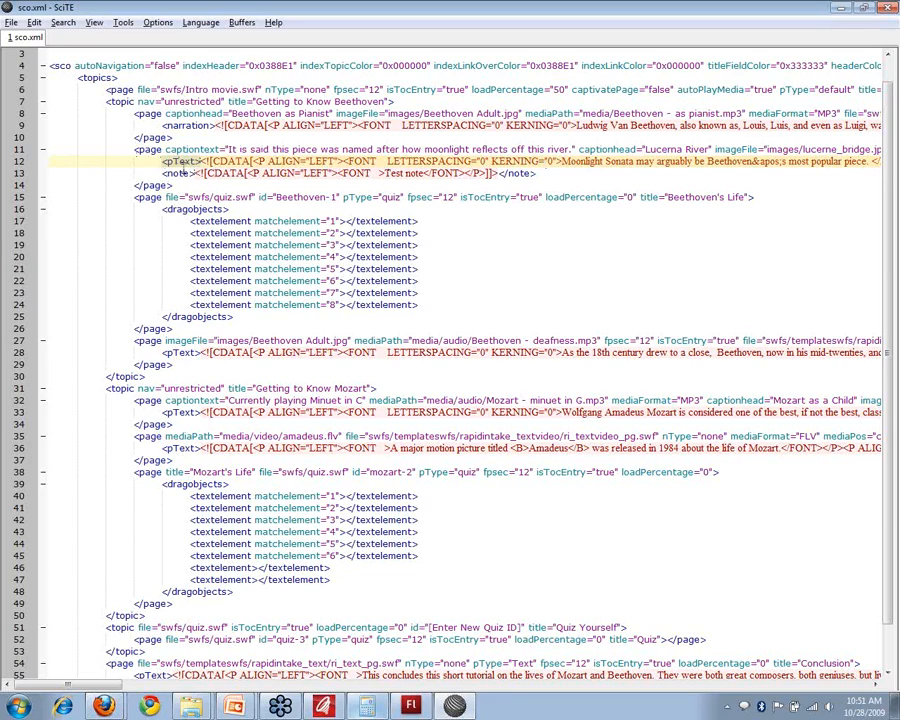
Return to Flash and review Page Text's Info Source choices again, leaving TextNode selected.
key("alt+Tab")
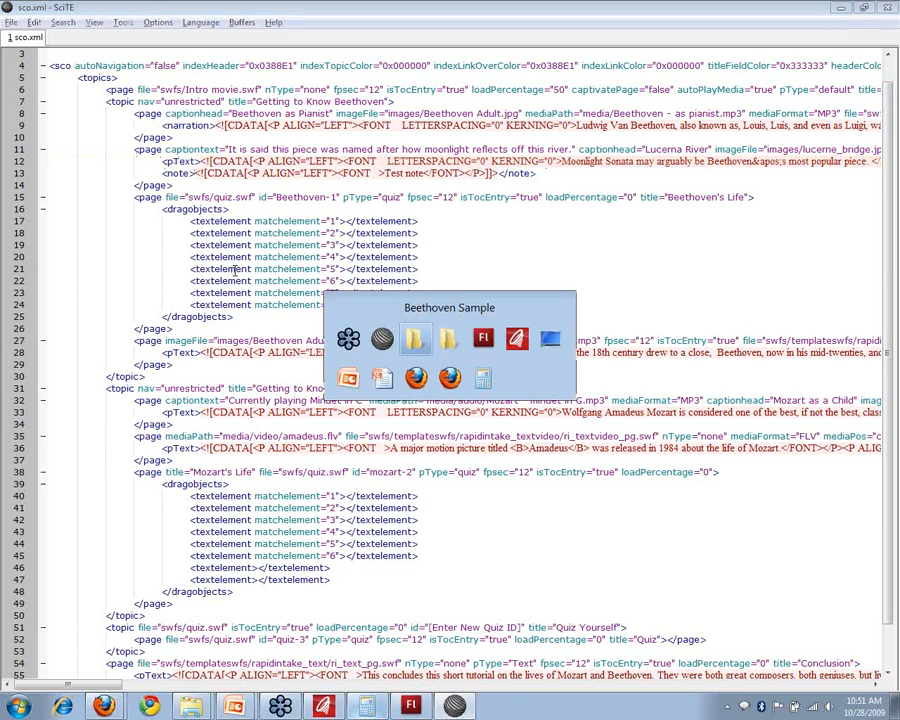
key("Tab")
key("Tab")
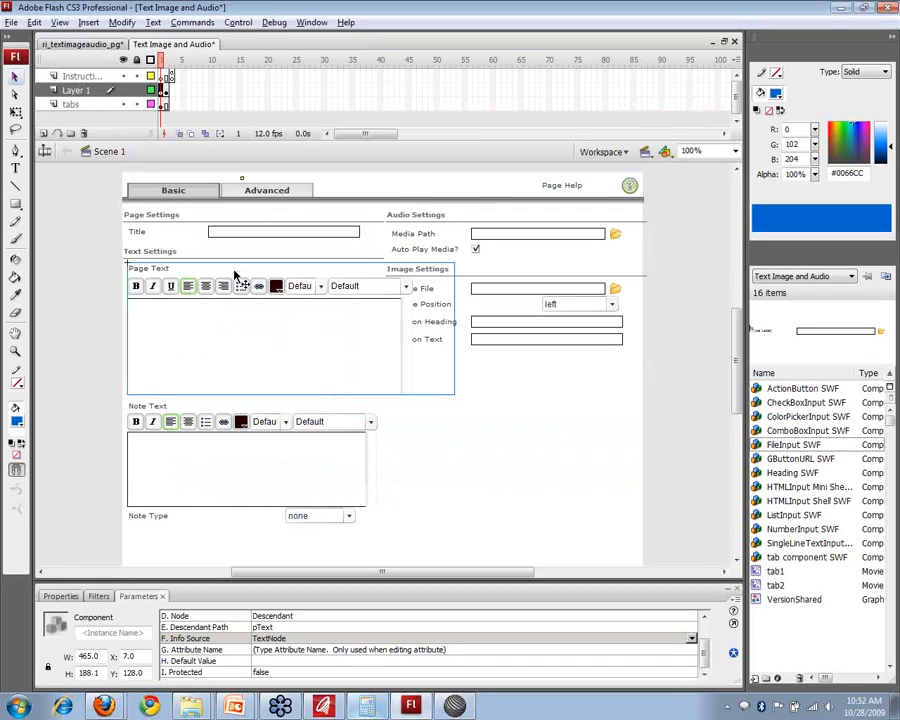
left_click(288, 638)
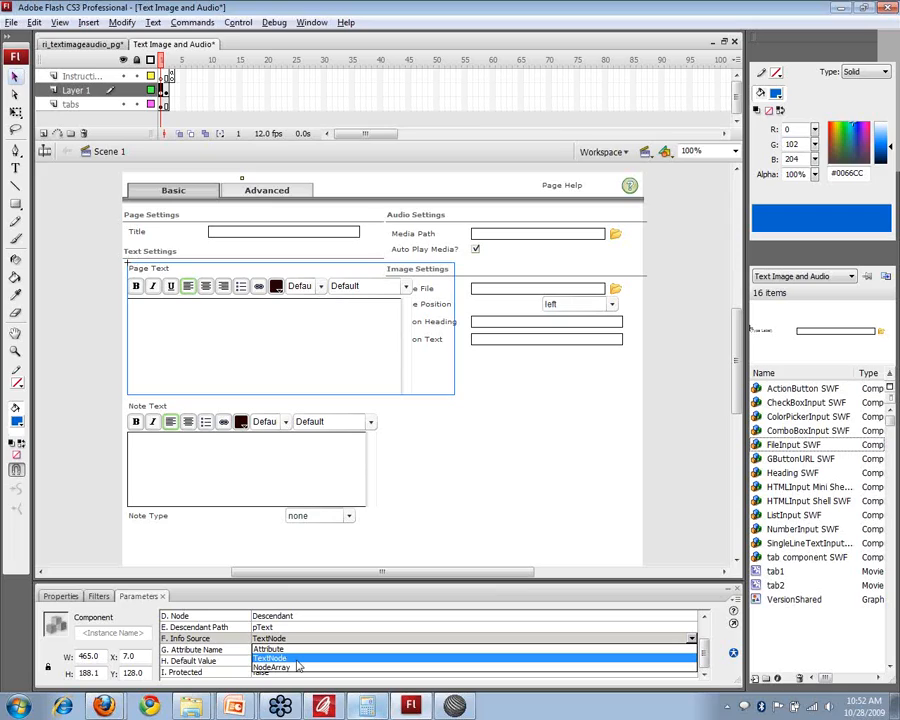
left_click(297, 660)
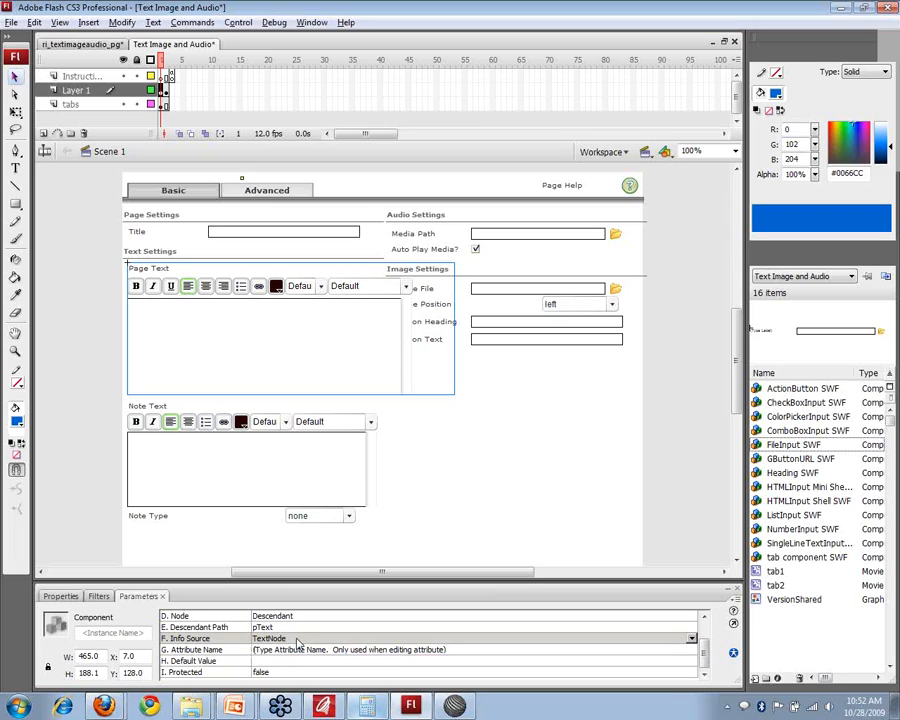
left_click(305, 639)
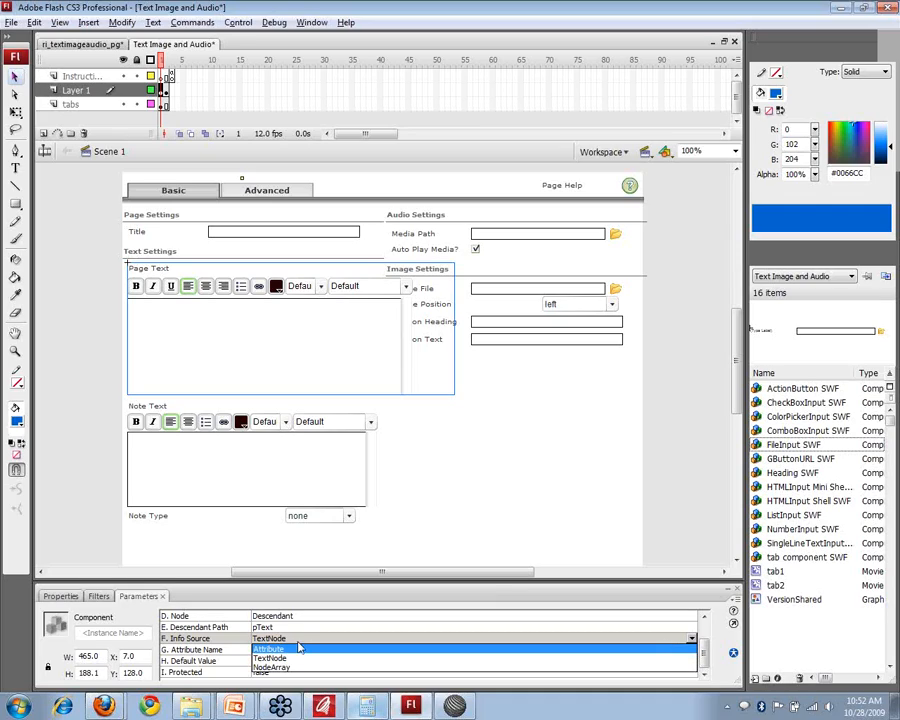
left_click(297, 658)
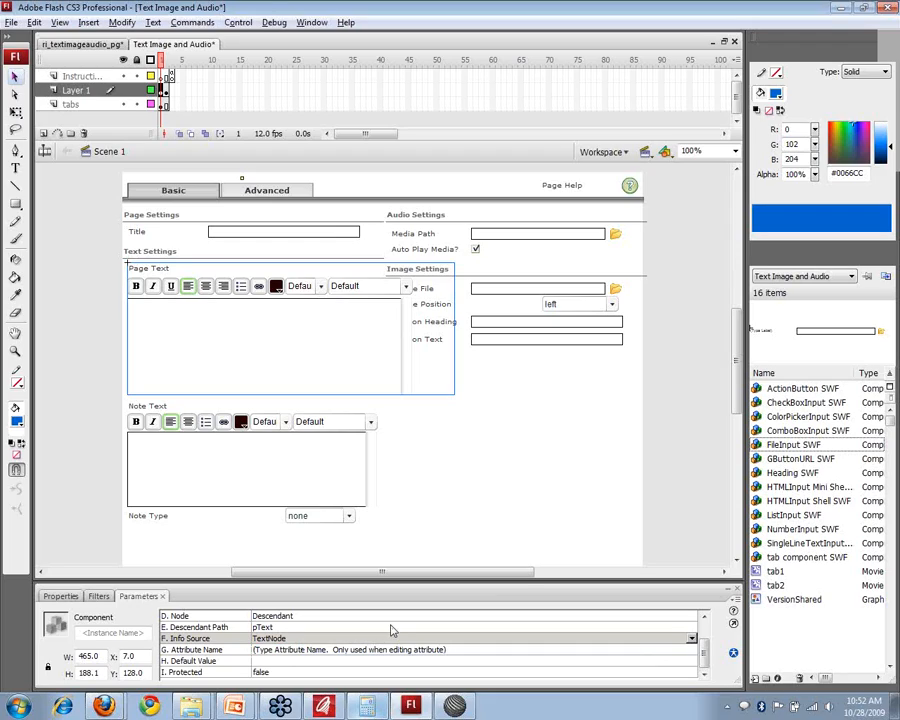
Switch back to sco.xml in SciTE and highlight the start of the Most Famous Piece page node, followed by its pText child tag.
key("alt+Tab")
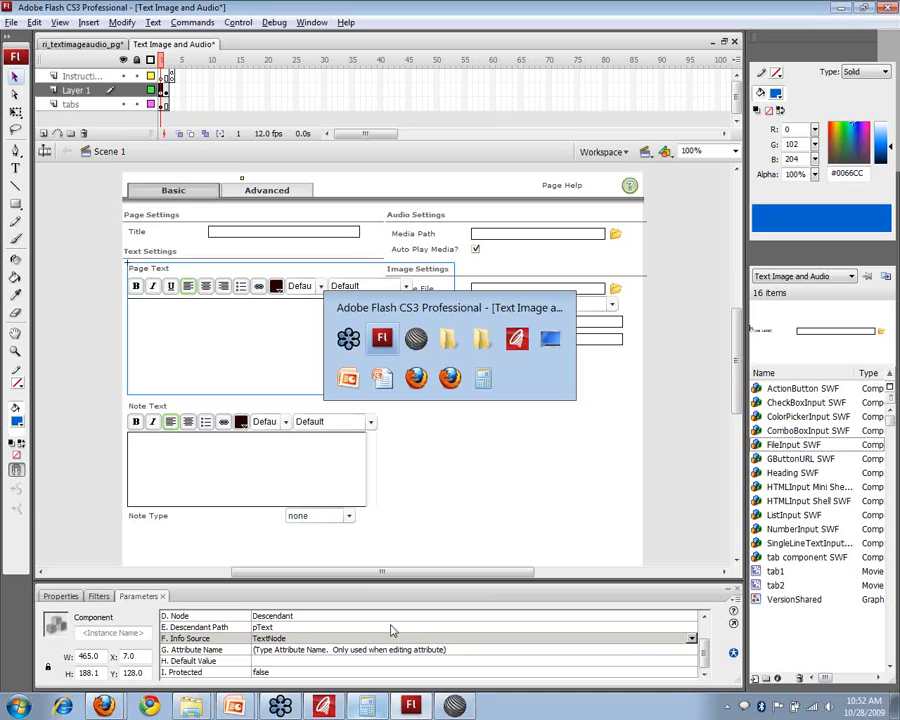
key("alt+Tab")
key("Tab")
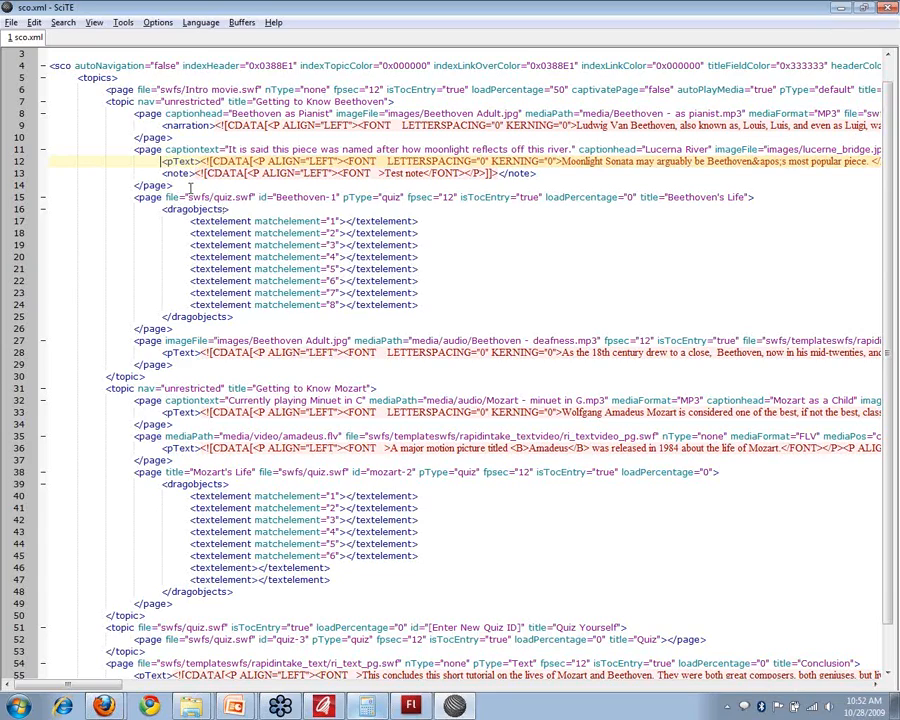
left_click_drag(134, 150, 247, 150)
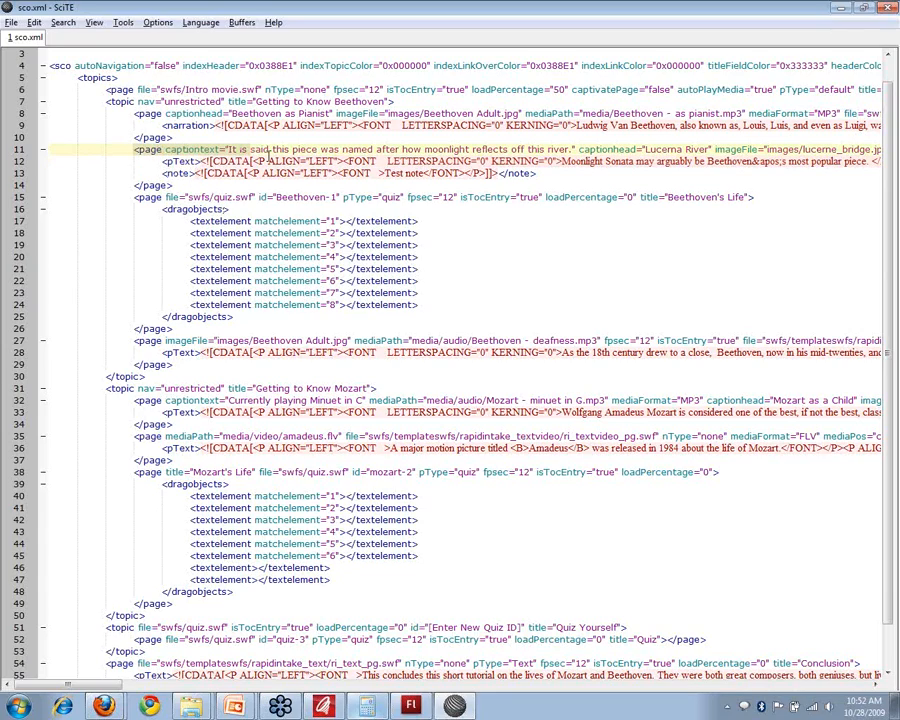
left_click_drag(163, 161, 201, 161)
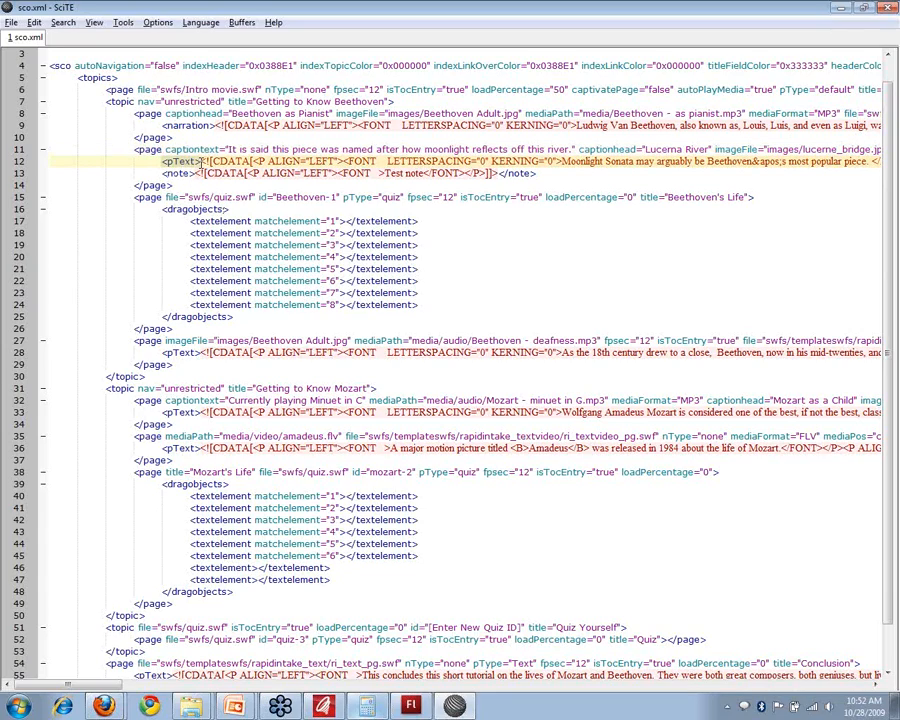
Return to Flash and review the Page Text component's parameters, especially Descendant Path and Info Source.
left_click(204, 165)
key("alt+Tab")
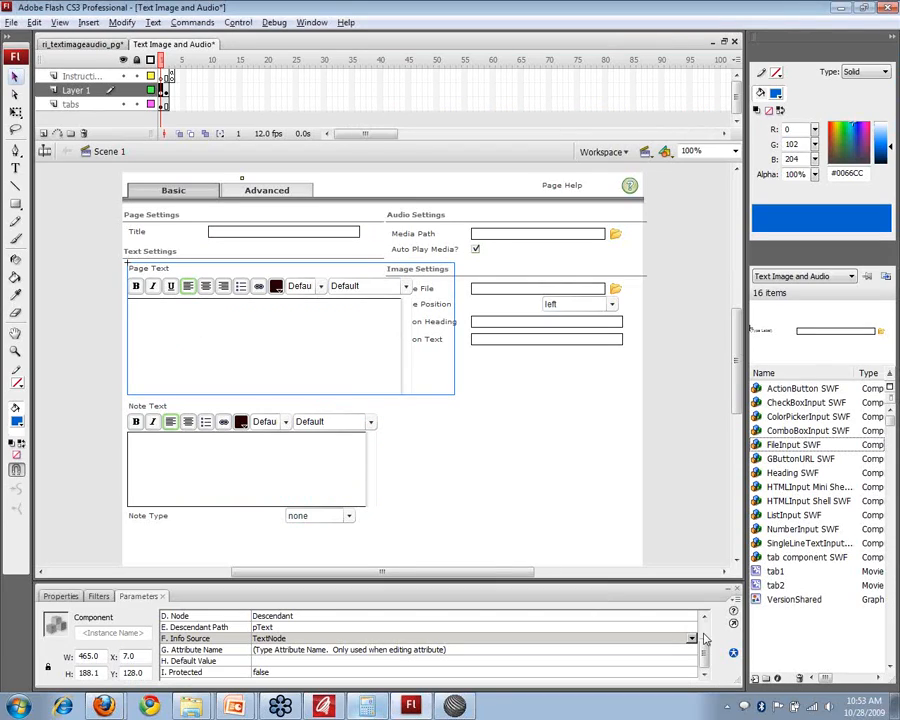
left_click(278, 627)
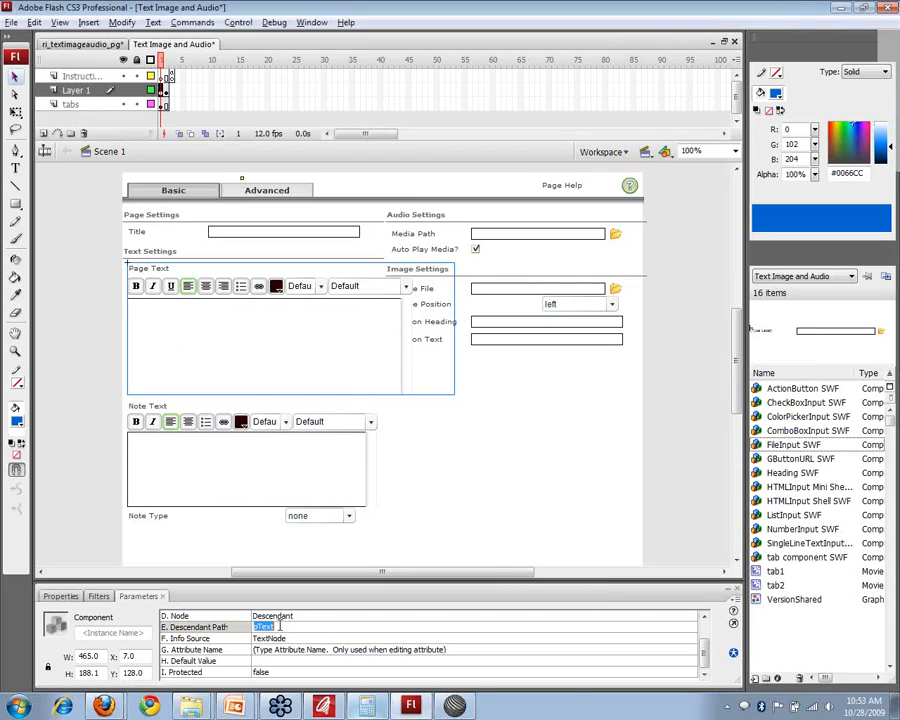
left_click(290, 640)
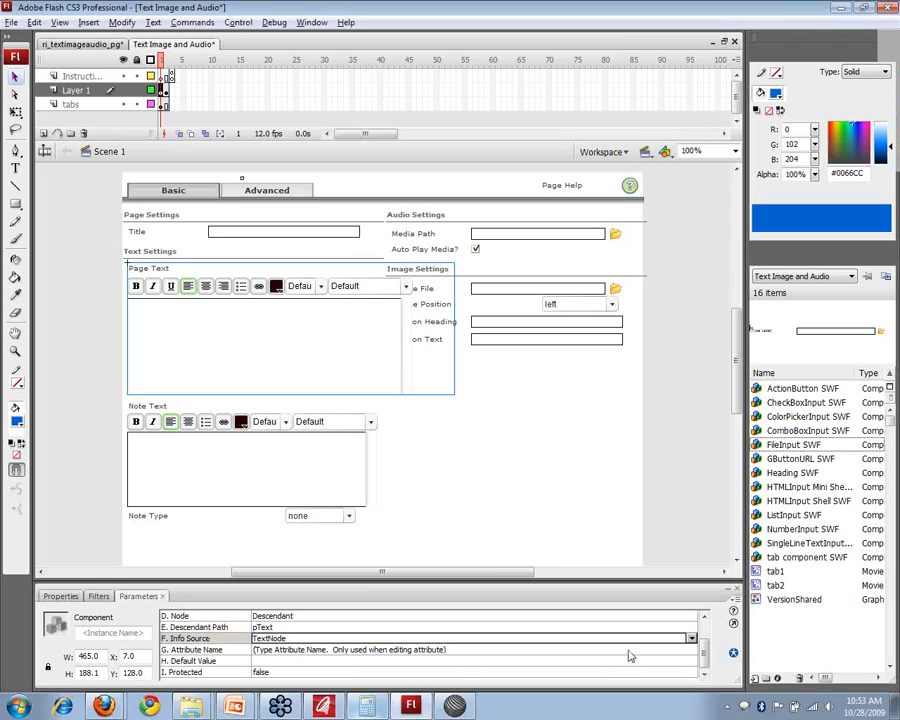
left_click(706, 676)
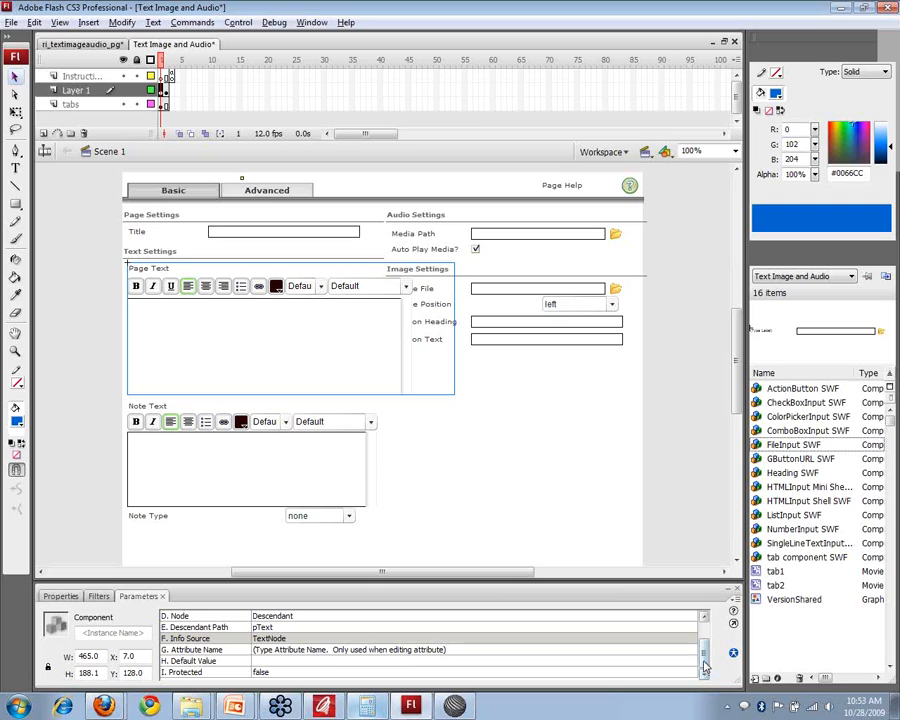
left_click_drag(704, 660, 704, 634)
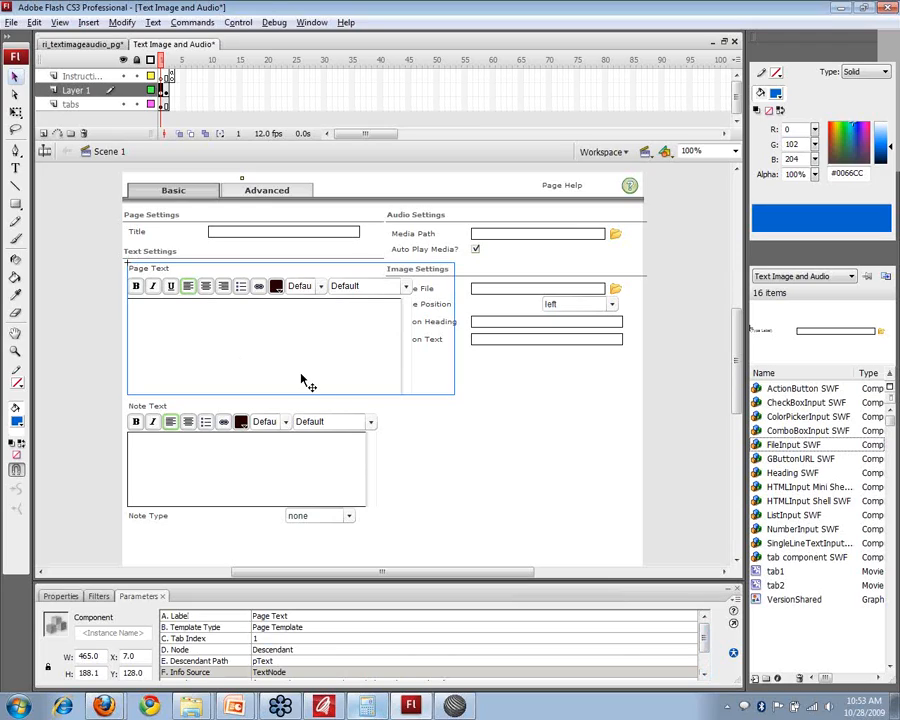
Compare which library component the Page Text and Note Text fields are each an instance of.
left_click(64, 596)
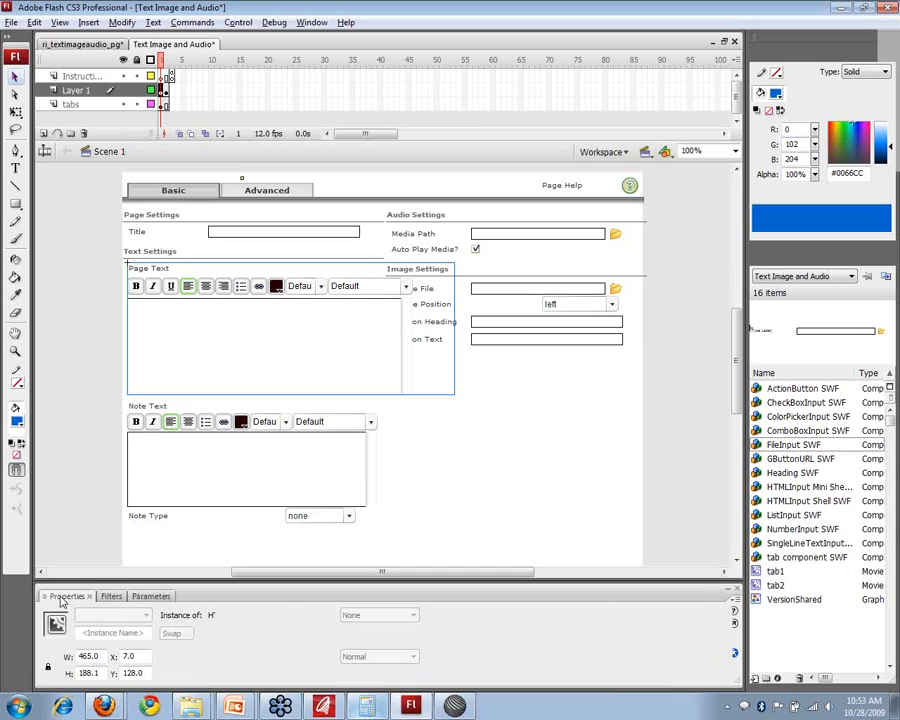
left_click_drag(285, 617, 208, 616)
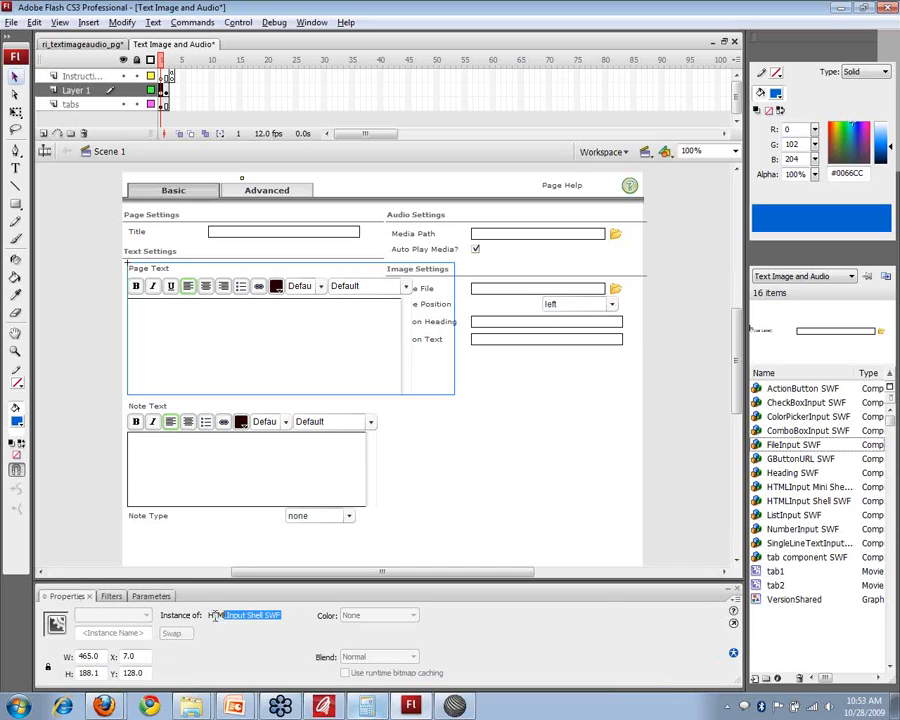
left_click(297, 470)
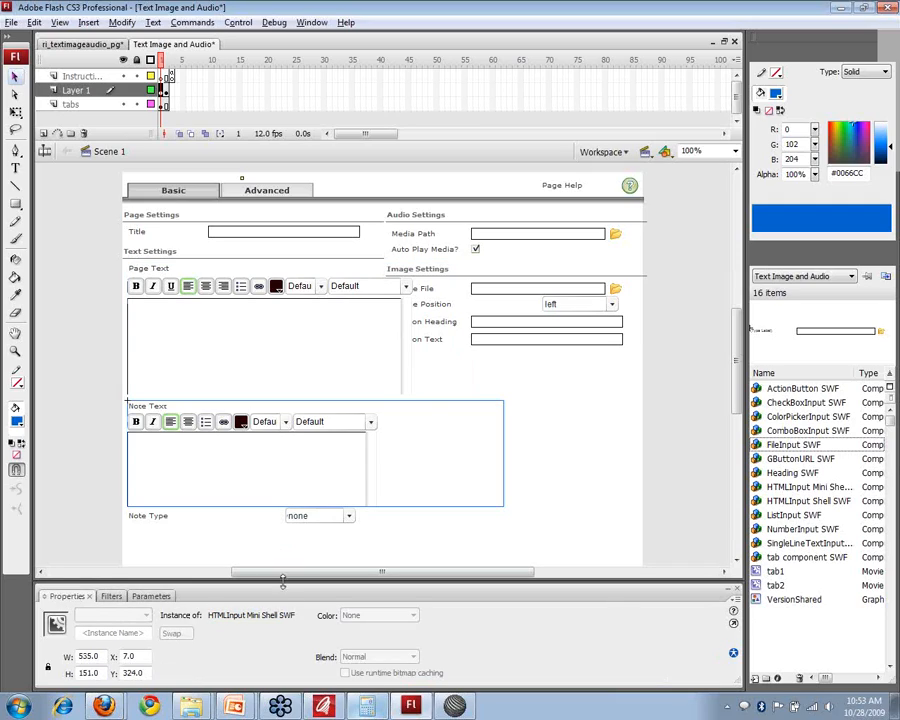
left_click_drag(296, 616, 247, 616)
left_click(228, 360)
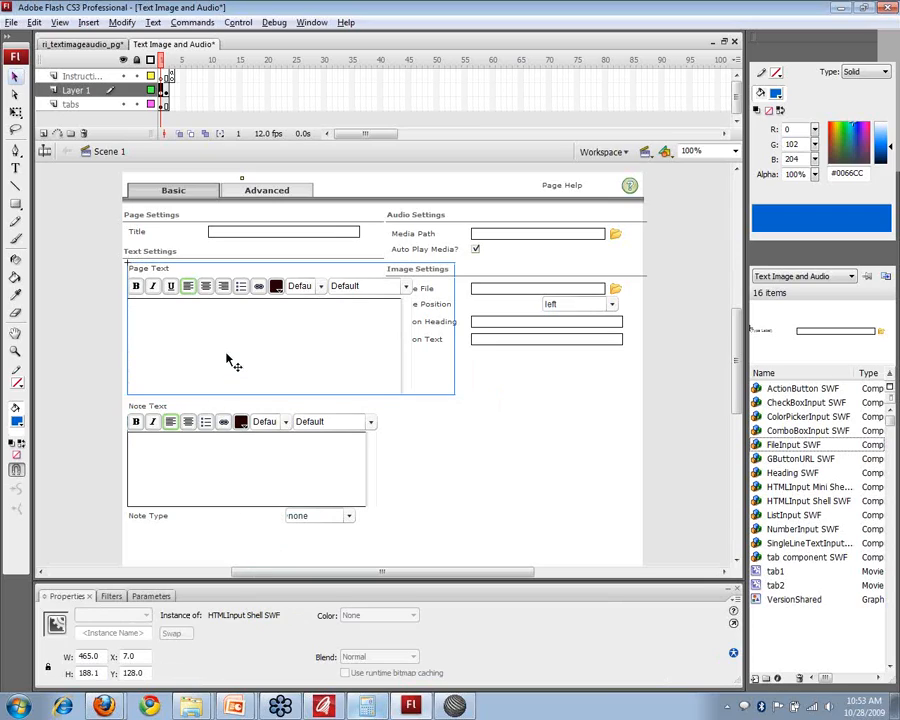
Switch to sco.xml in SciTE, highlight CDATA in the Most Famous Piece page's pText node, and return to Flash.
key("alt+Tab")
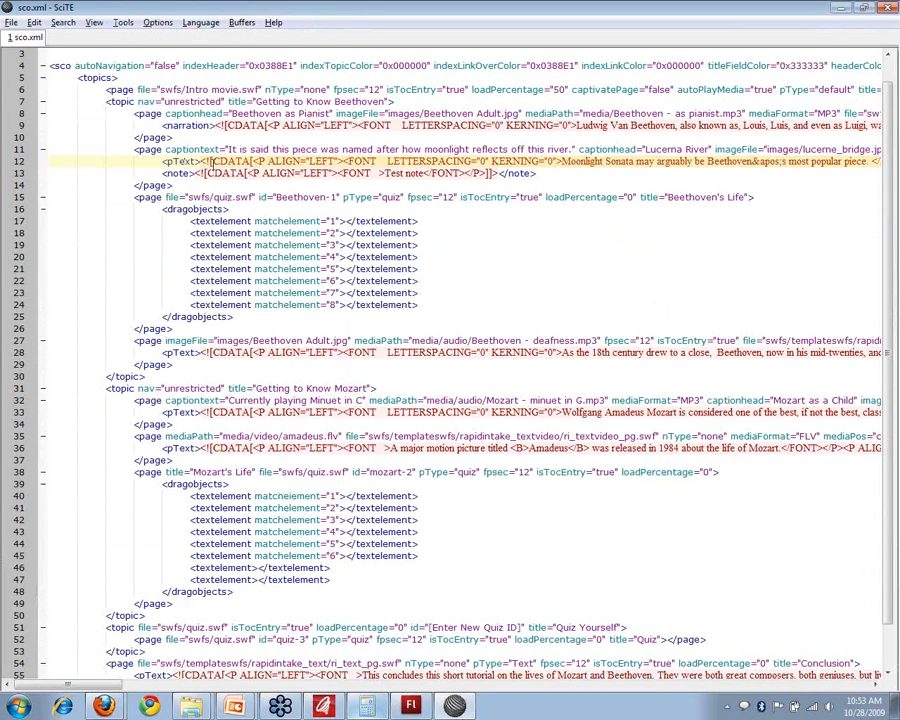
left_click_drag(211, 161, 252, 163)
key("alt+Tab")
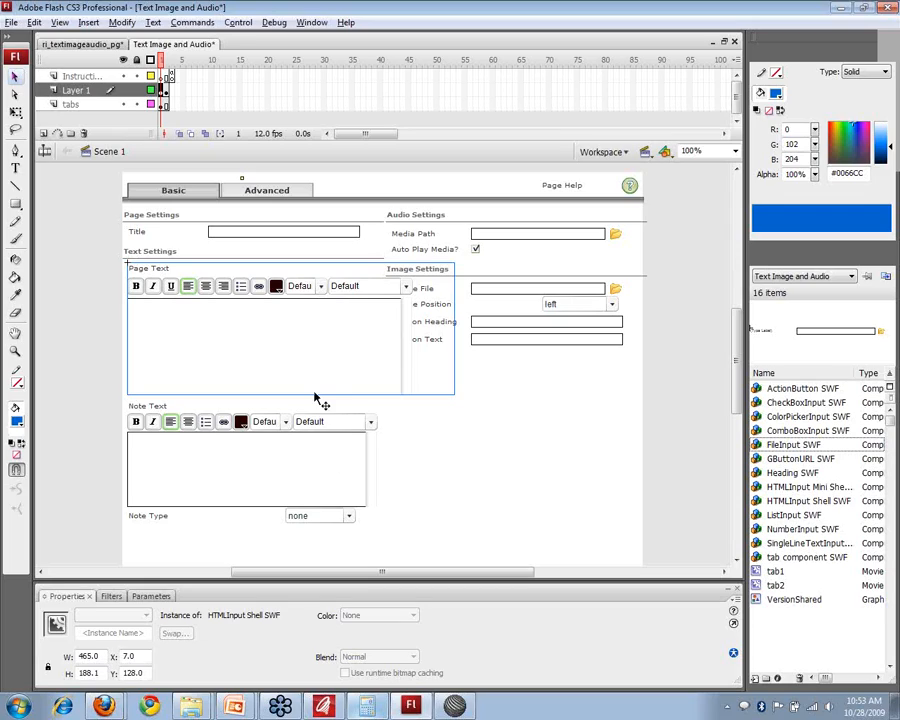
Examine the Note Type component's parameters, viewing its Menu Labels list without changes and checking Menu Data.
left_click(345, 517)
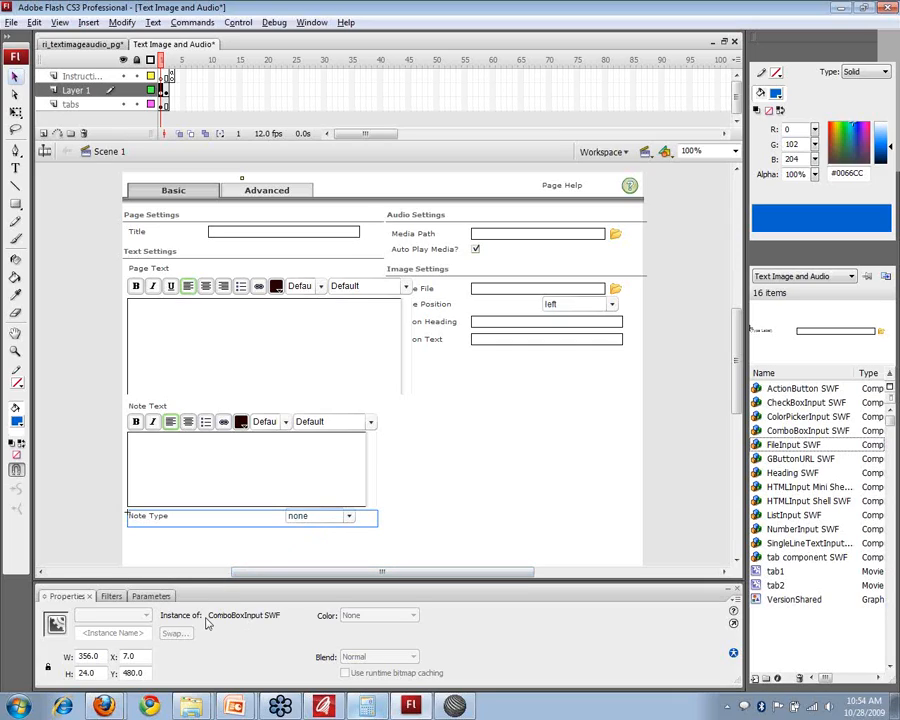
left_click(149, 596)
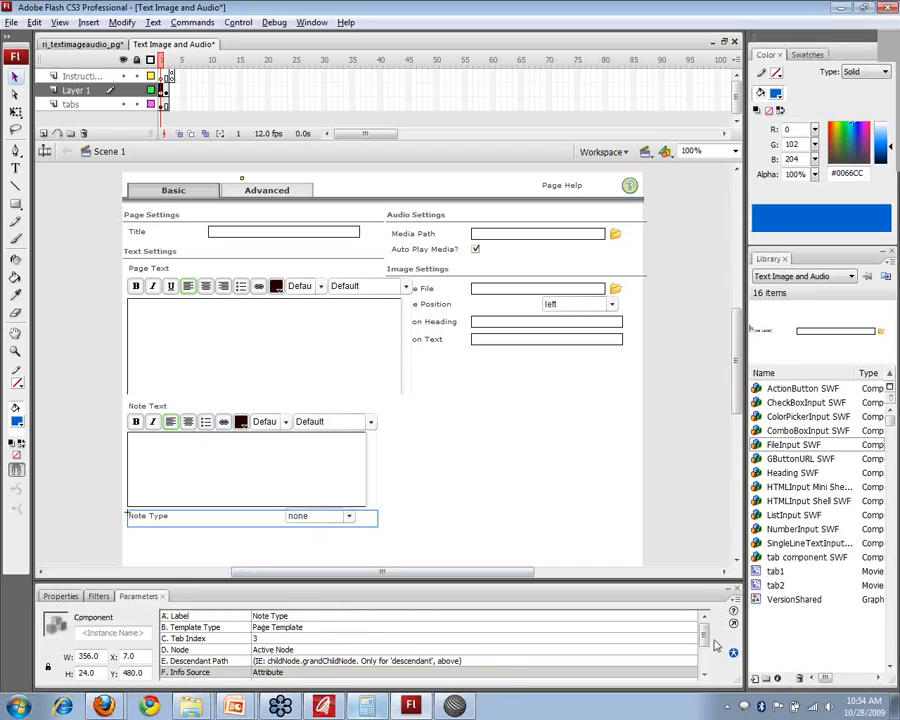
left_click_drag(703, 641, 703, 657)
double_click(296, 650)
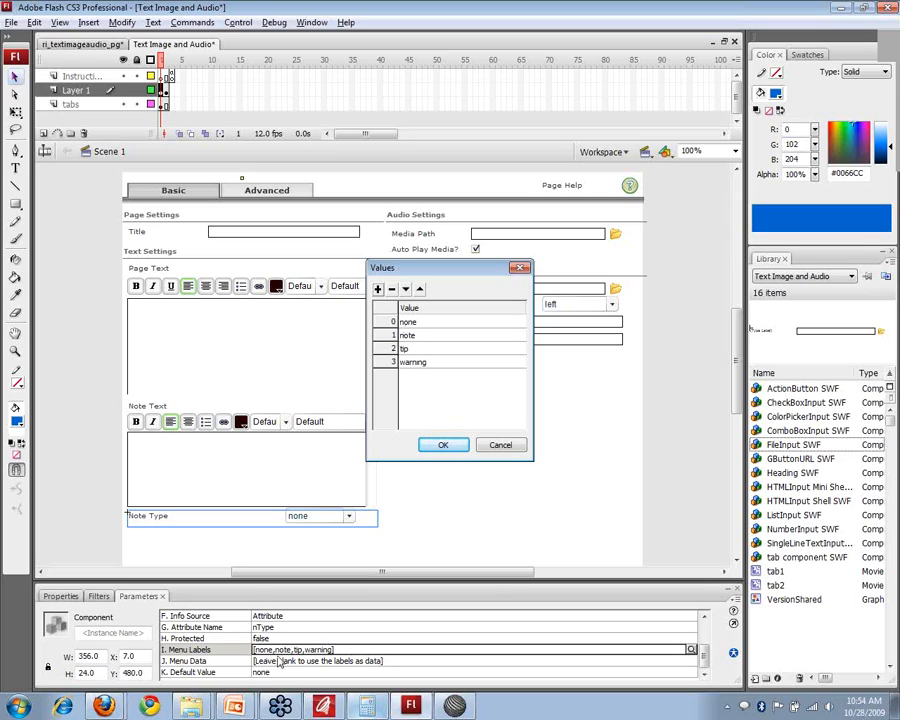
left_click(517, 442)
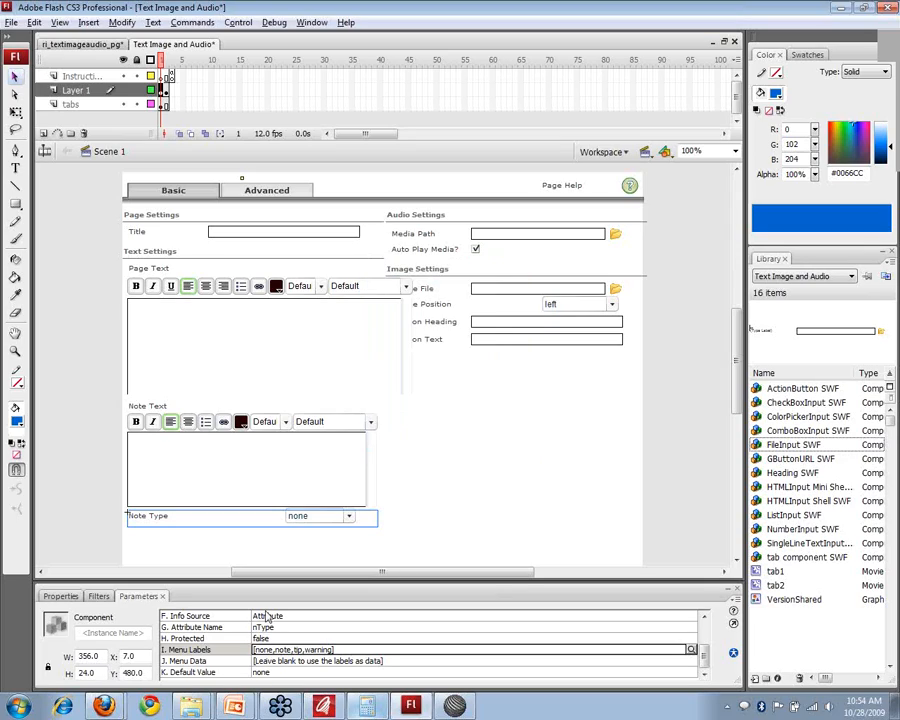
left_click(284, 662)
left_click(285, 652)
Switch to the Beethoven & Mozart course preview in Firefox and move its window up to view the Most Famous Piece page.
key("alt+Tab")
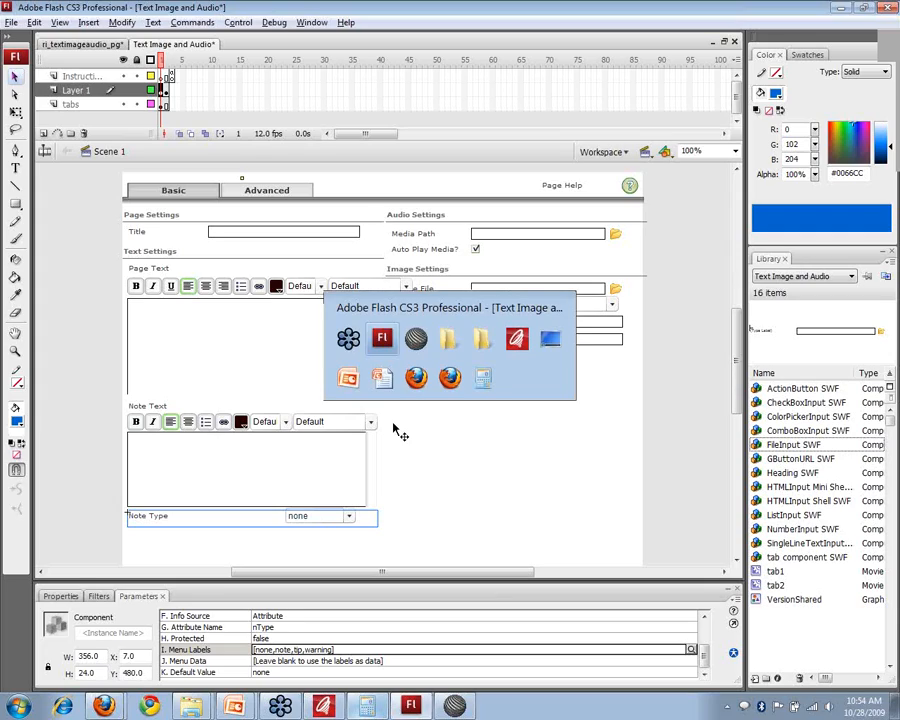
key("alt+Tab")
key("alt+Tab")
key("alt+Tab")
key("alt+Tab")
key("alt+Tab")
key("alt+Tab")
key("alt+Tab")
key("alt+Tab")
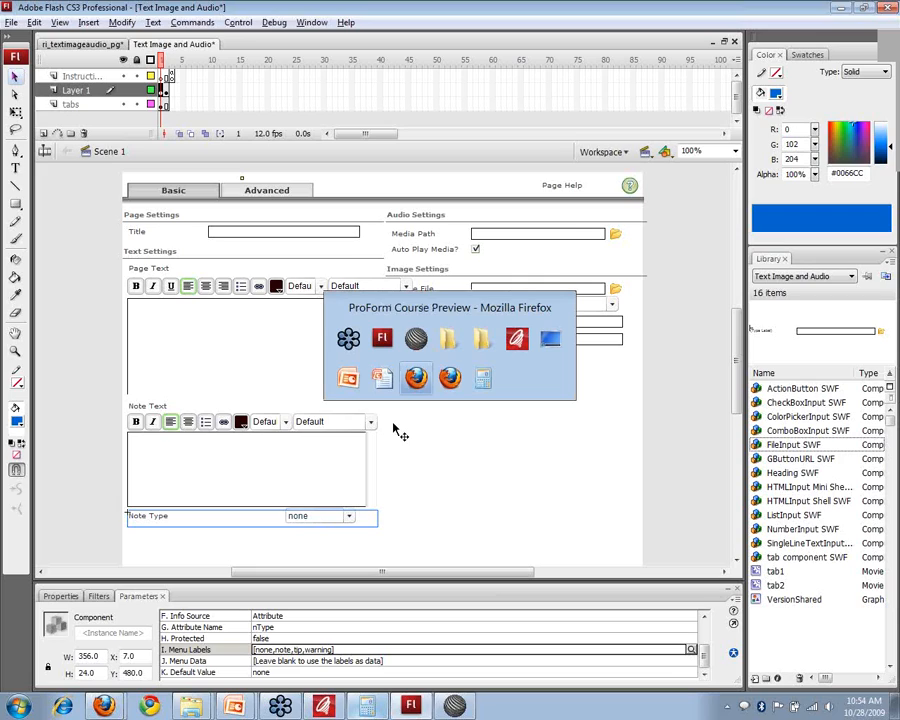
key("alt+Tab")
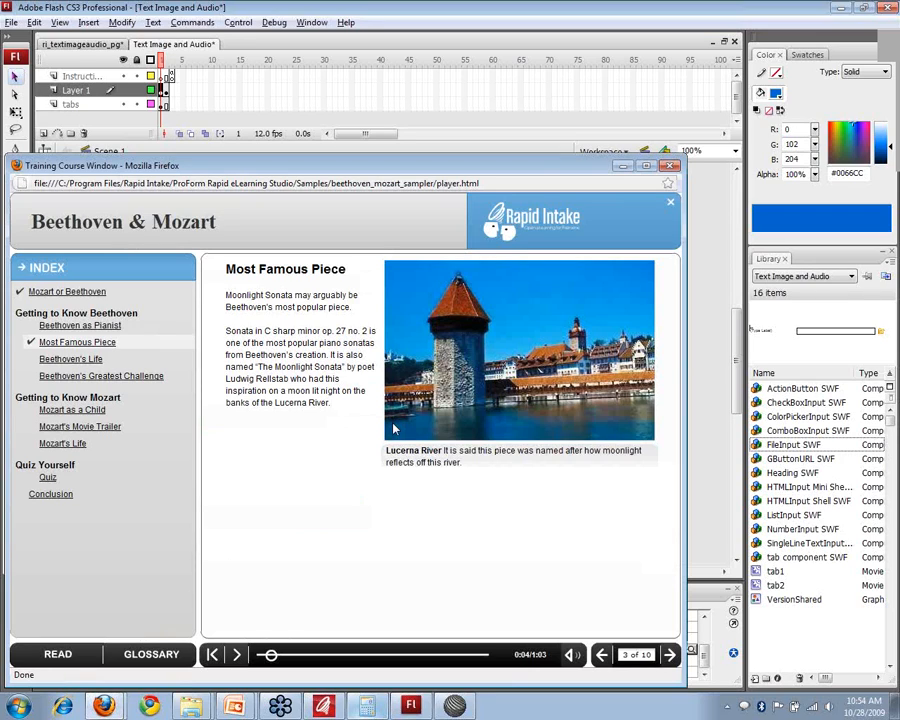
left_click_drag(358, 173, 390, 100)
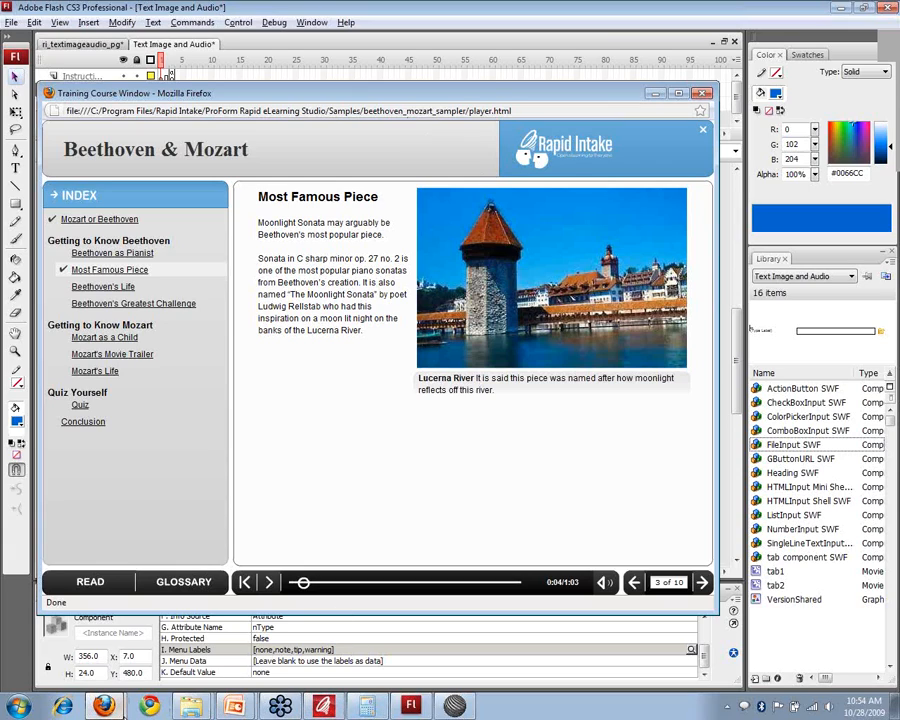
Switch to ProForm and replace the Most Famous Piece page's Note Text with "Beethoven loved this river...".
left_click(325, 706)
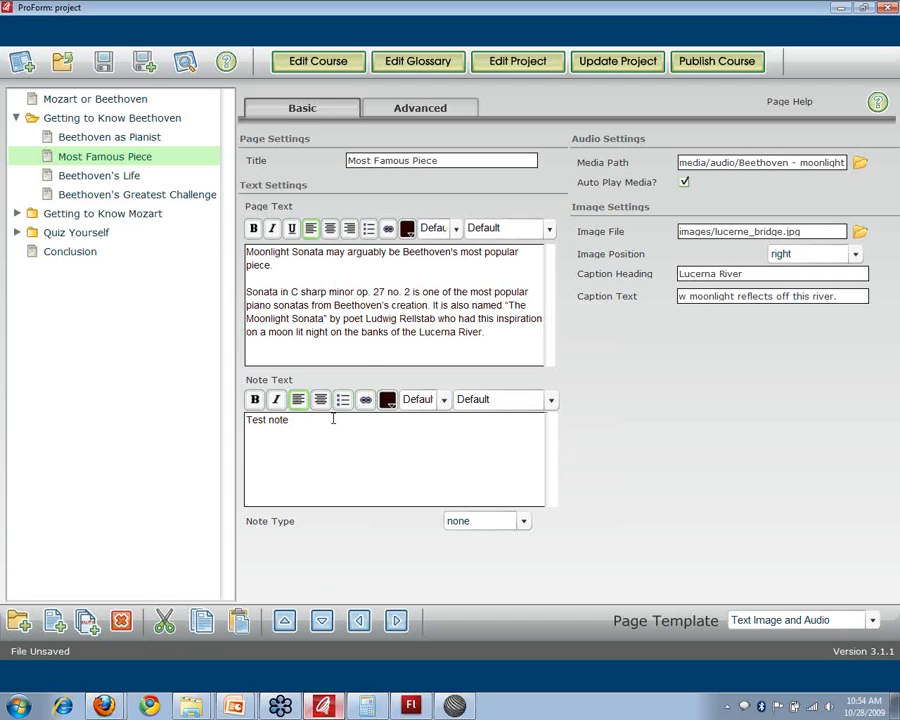
left_click_drag(328, 428, 158, 421)
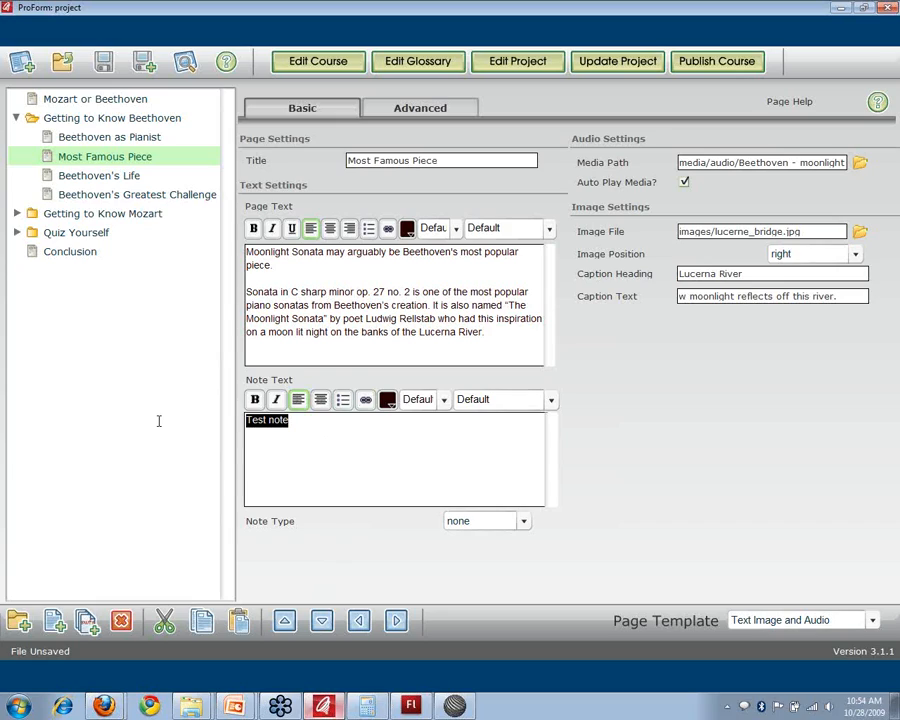
type("Beethoven lo")
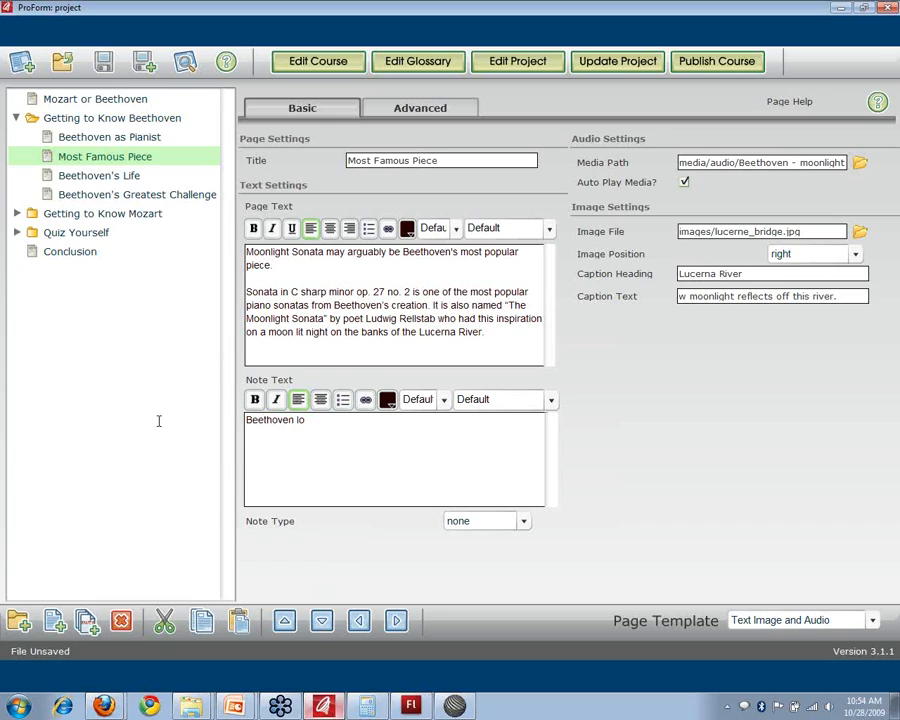
type("ed")
type("ved this ")
type("river...")
Set the page's Note Type to note and save the project.
left_click(457, 520)
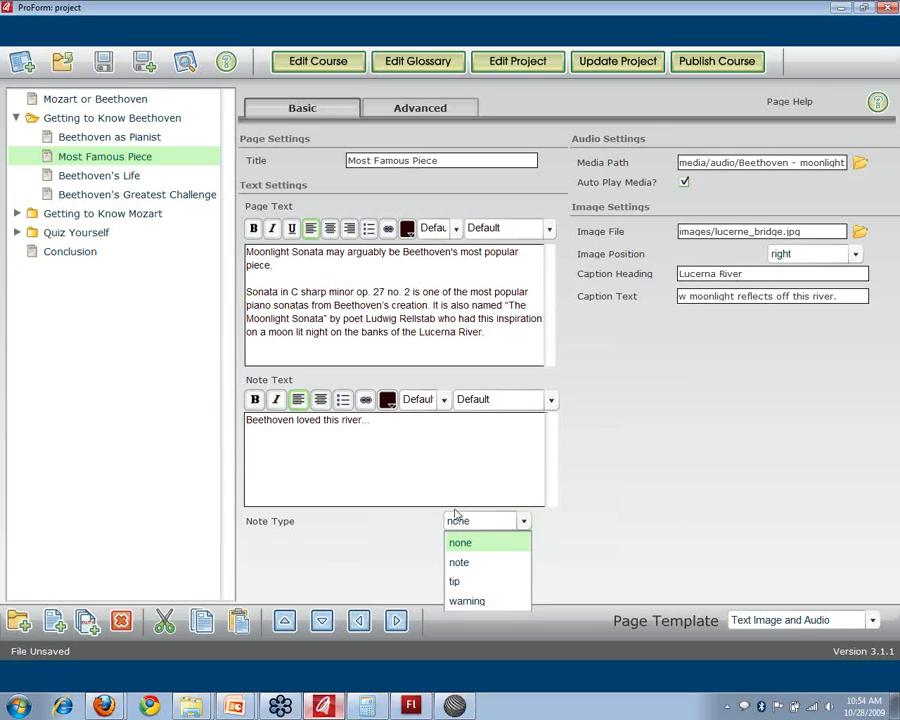
left_click(474, 563)
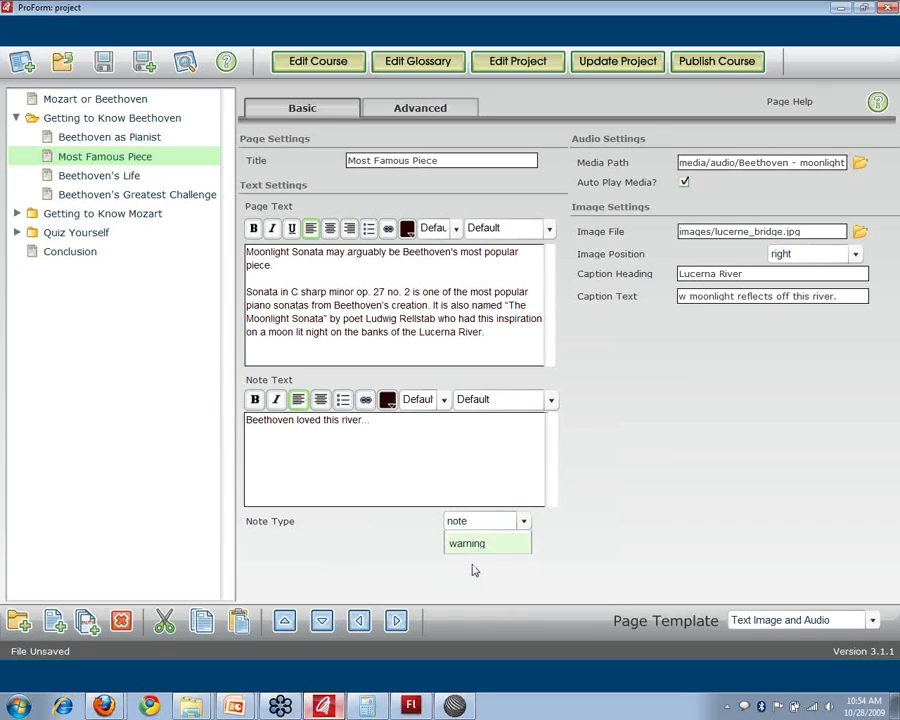
left_click(104, 66)
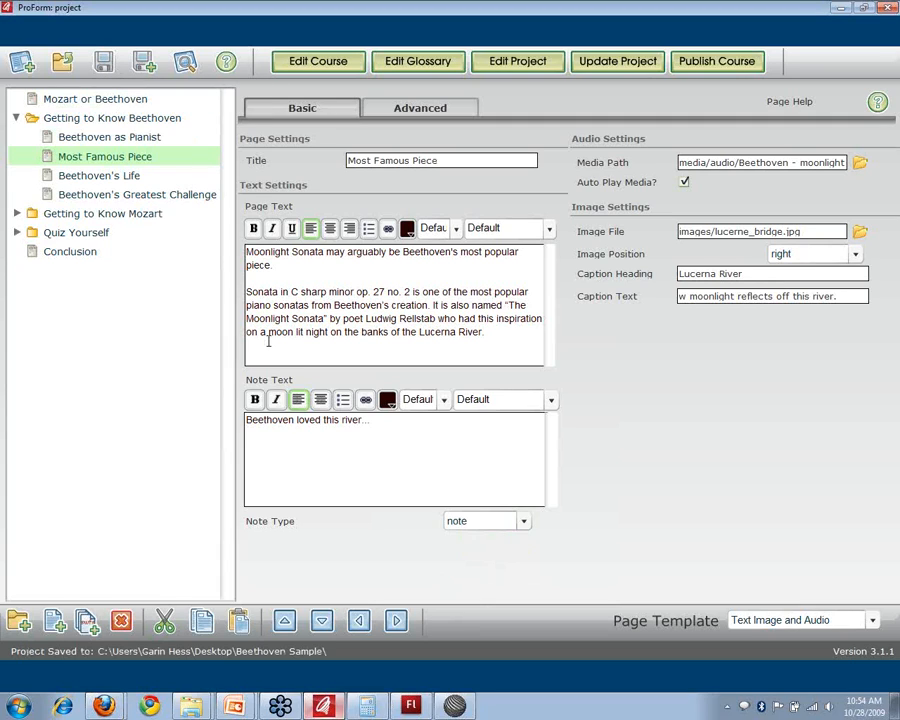
Switch to SciTE, then close and reopen sco.xml to load the saved version.
key("alt+Tab")
key("alt+Tab")
key("alt+Tab")
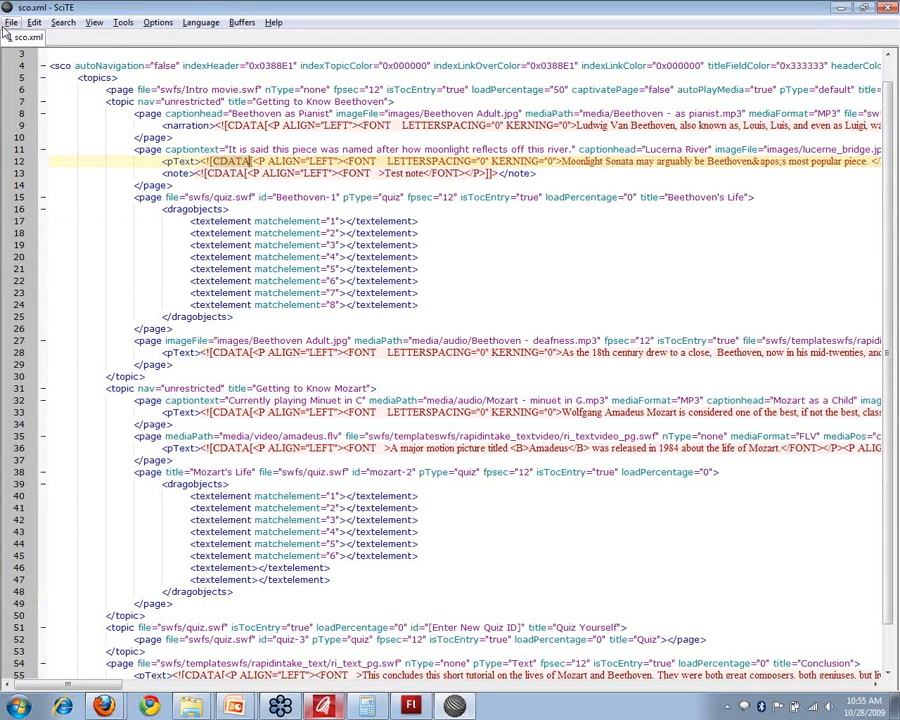
key("ctrl+w")
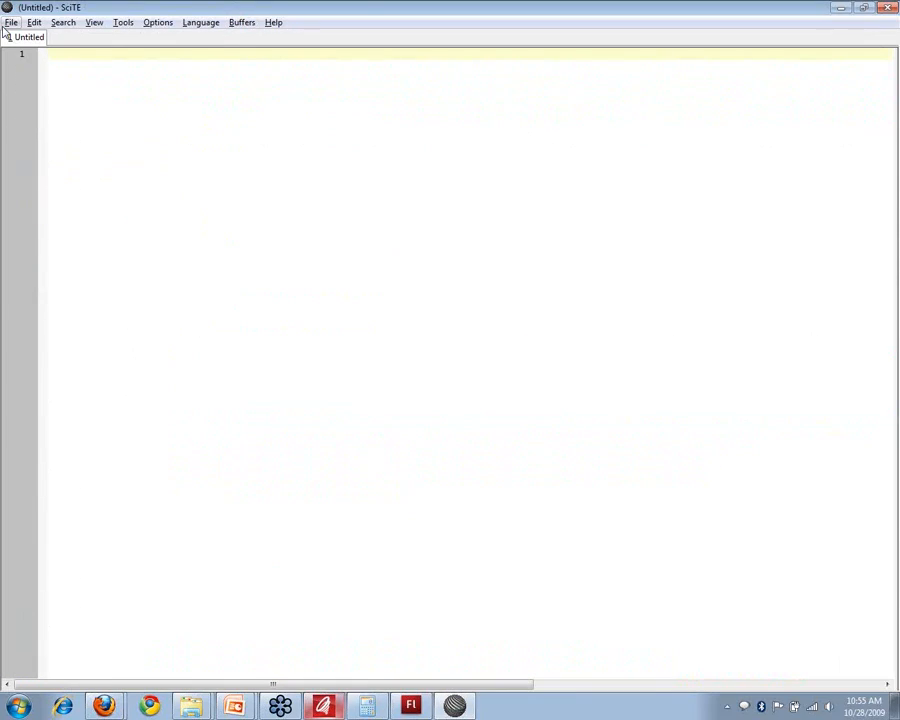
left_click(10, 23)
left_click(73, 270)
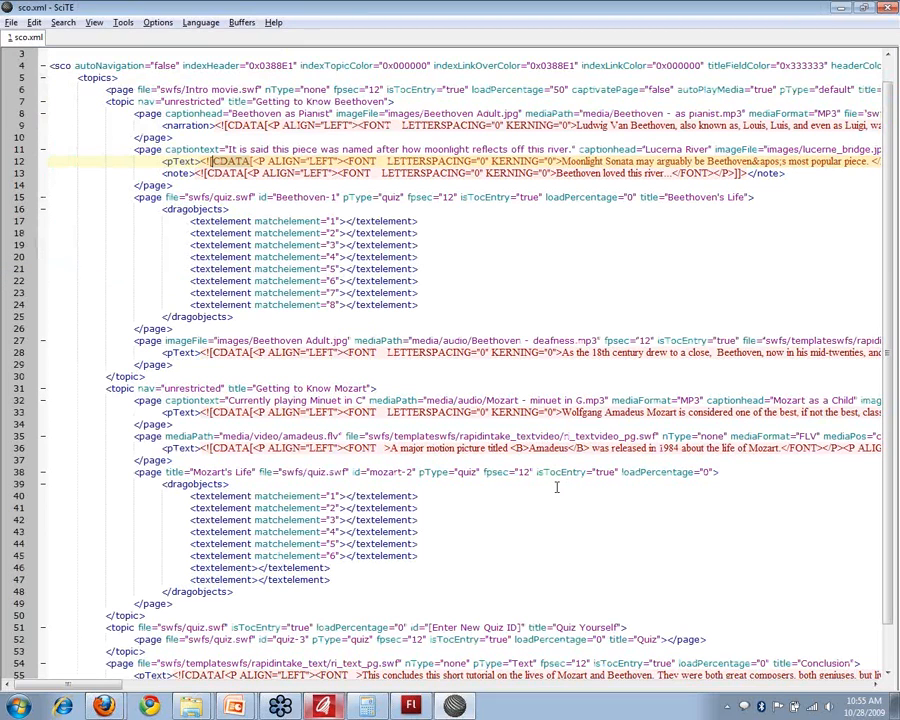
Locate the nType attribute in the Most Famous Piece page node on line 11 and highlight its name and value.
mouse_move(116, 687)
left_mouse_down()
mouse_move(134, 687)
mouse_move(112, 685)
left_mouse_up()
left_click(15, 150)
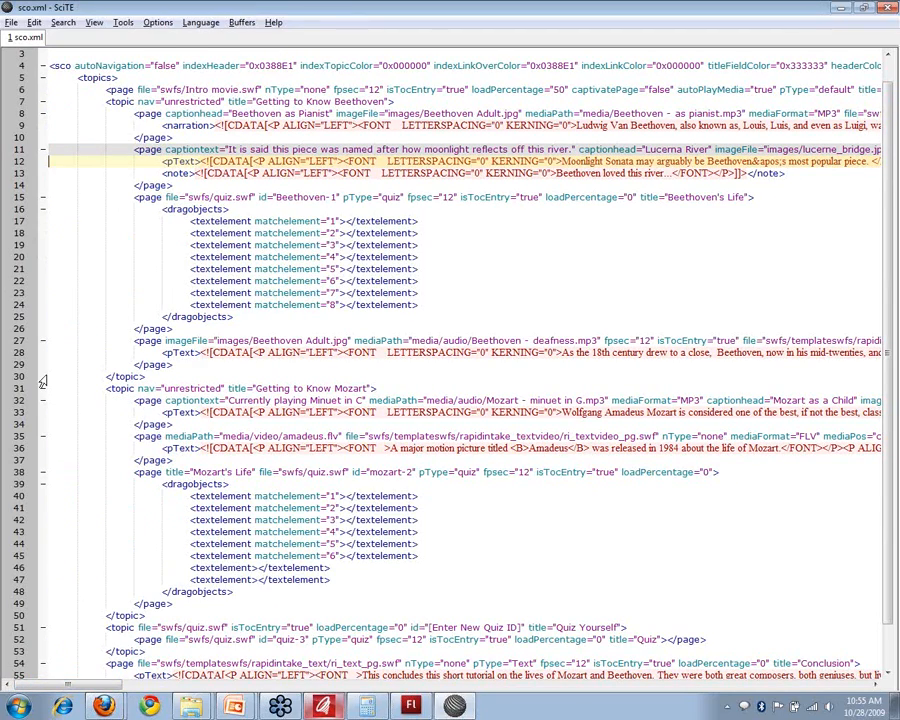
left_click_drag(67, 690, 203, 689)
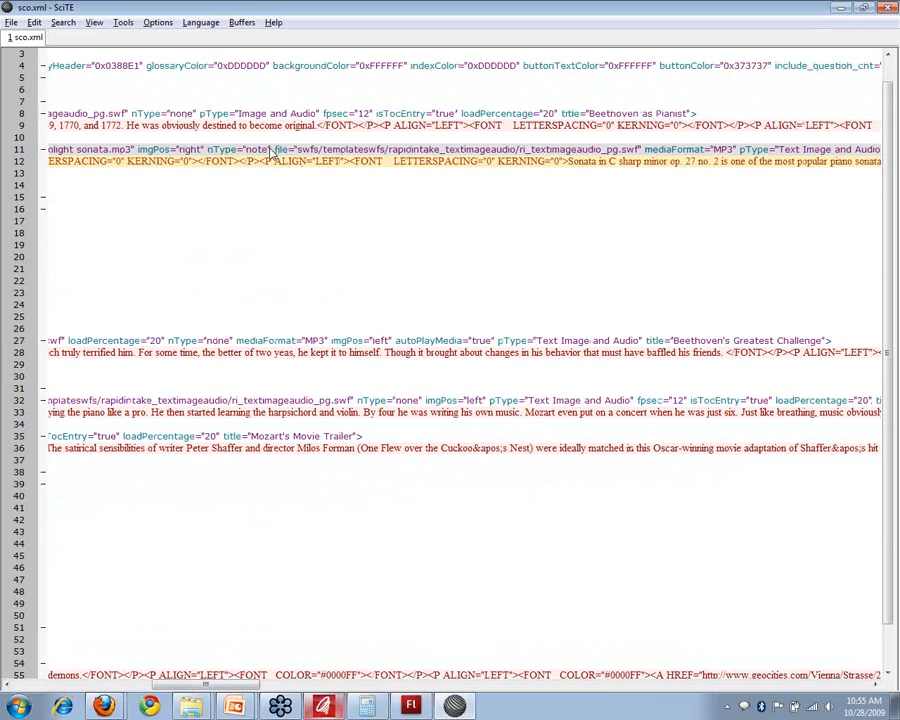
left_click(230, 150)
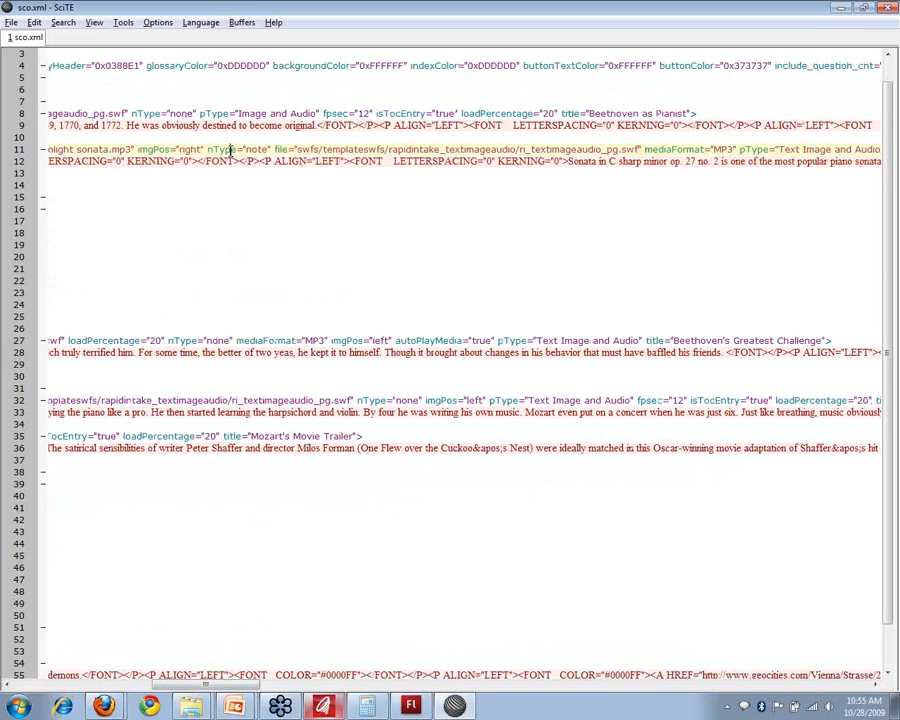
double_click(230, 150)
left_click_drag(230, 150, 265, 151)
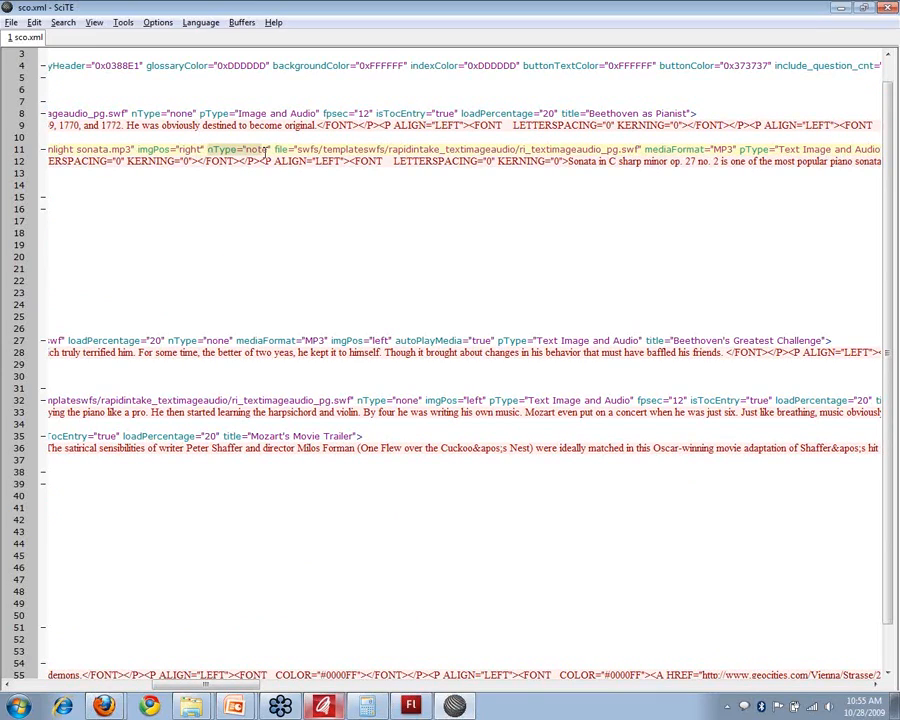
left_click(251, 151)
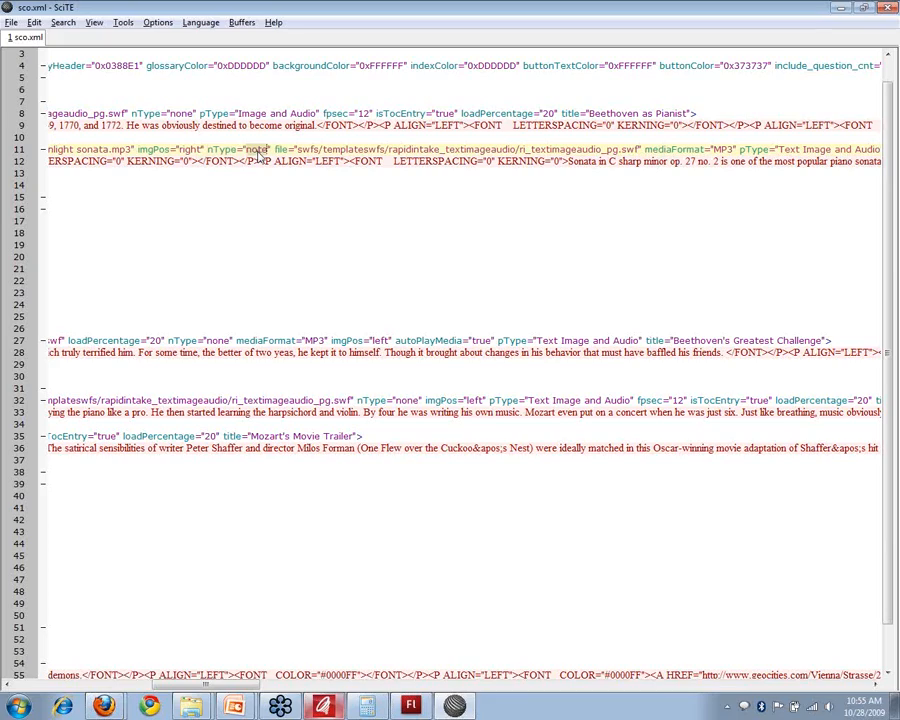
double_click(232, 150)
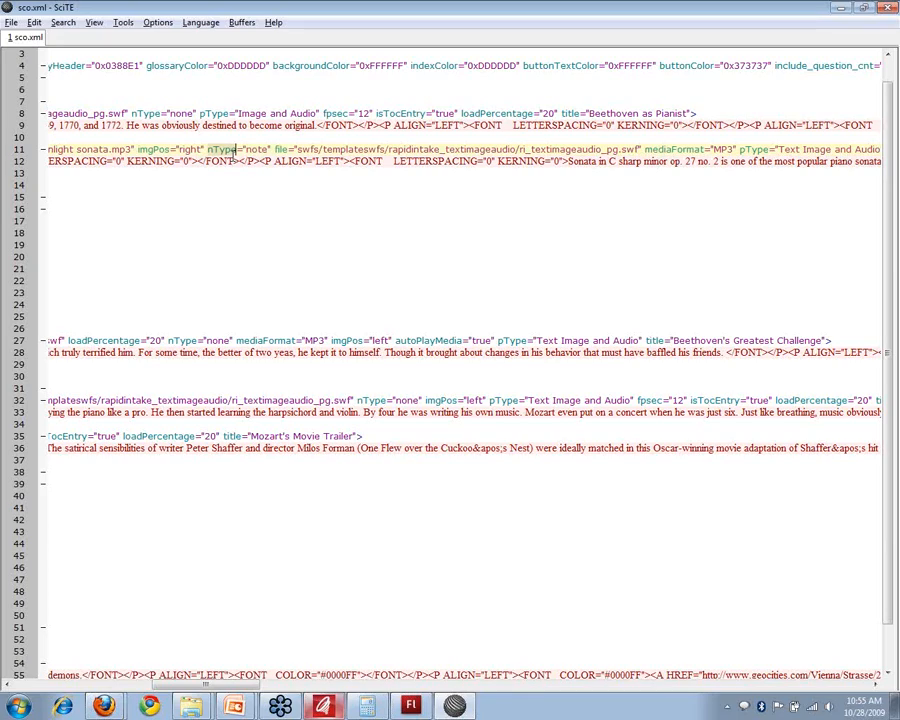
Switch to Flash and examine the Menu Labels values of the Note Type component without changing them.
key("alt+Tab")
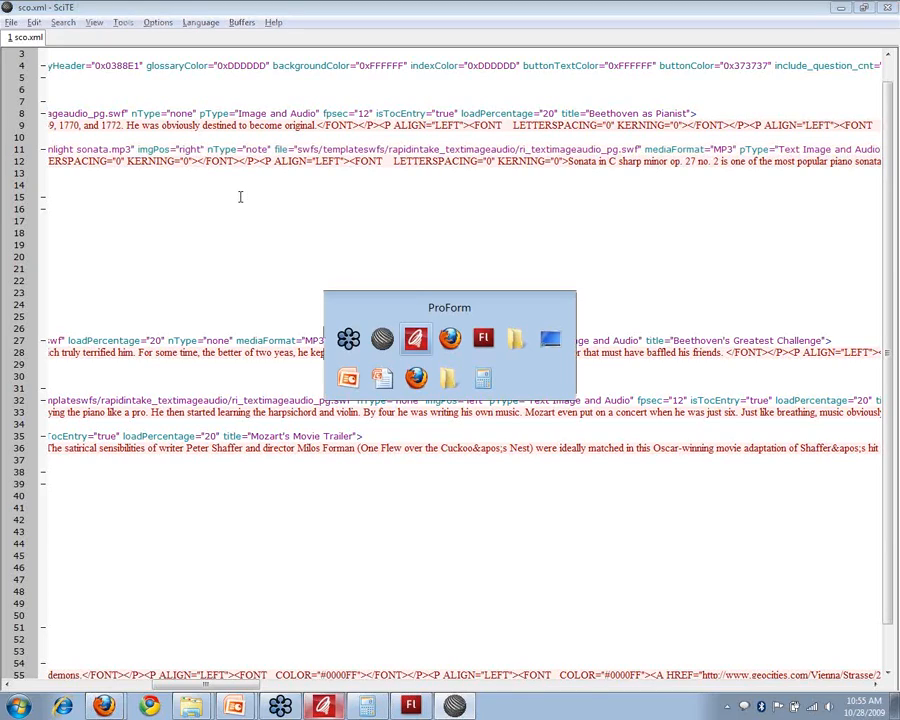
key("alt+Tab")
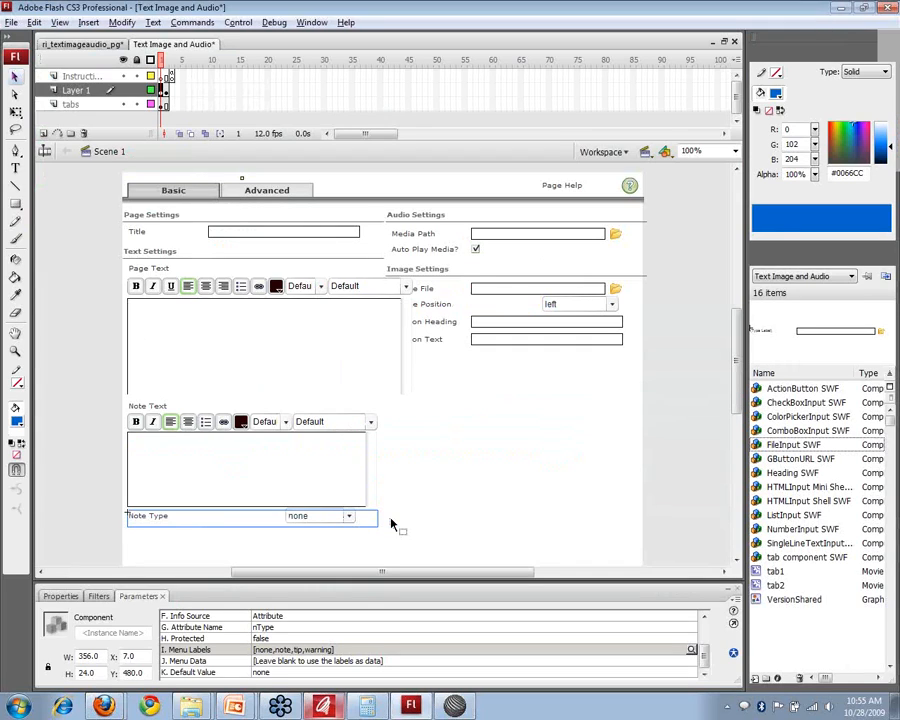
left_click(291, 578)
left_click(291, 518)
double_click(283, 651)
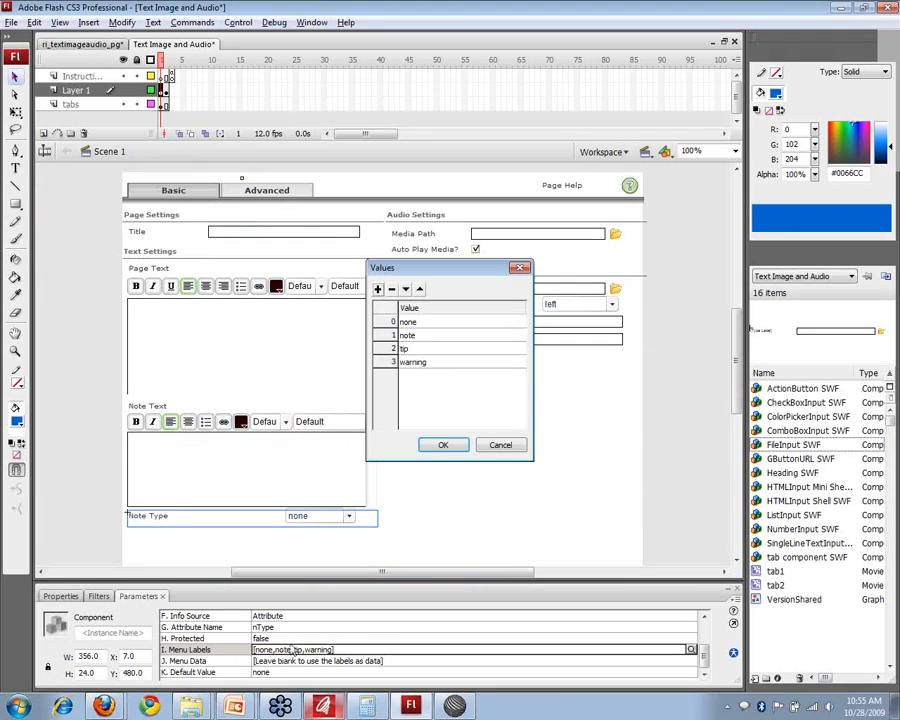
left_click(501, 446)
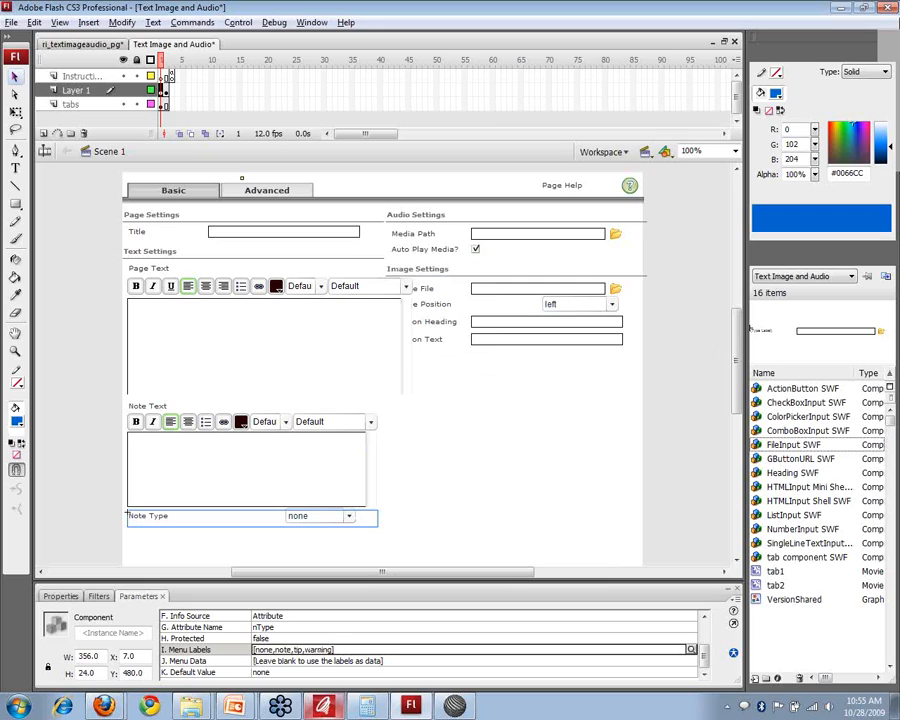
left_click(886, 11)
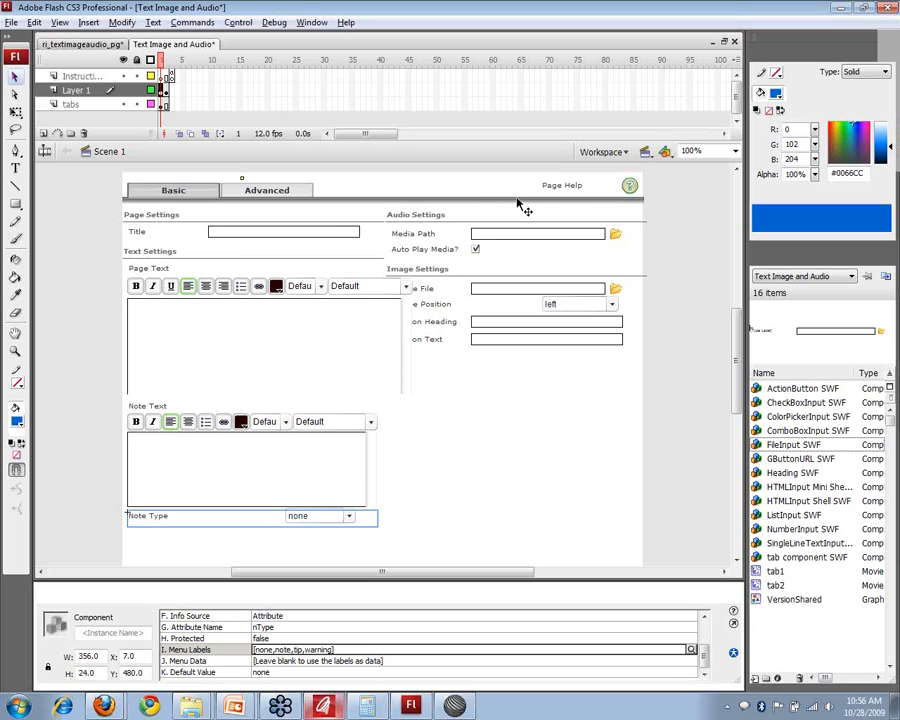
Select the form's tab component, switch to ProForm and compare the Most Famous Piece page's Basic and Advanced settings.
left_click(281, 192)
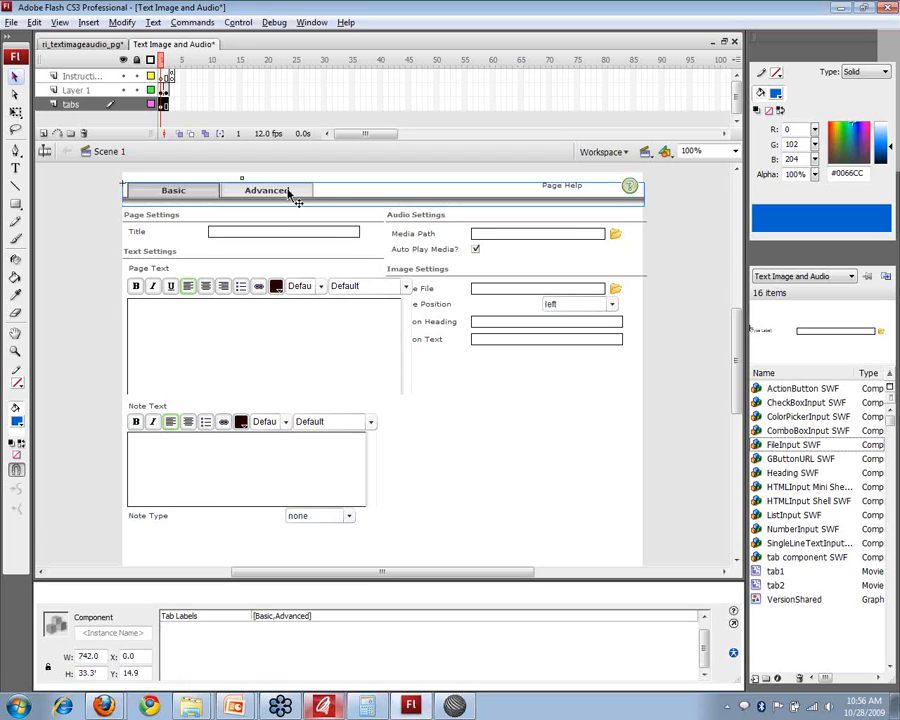
key("alt+Tab")
key("alt+Tab")
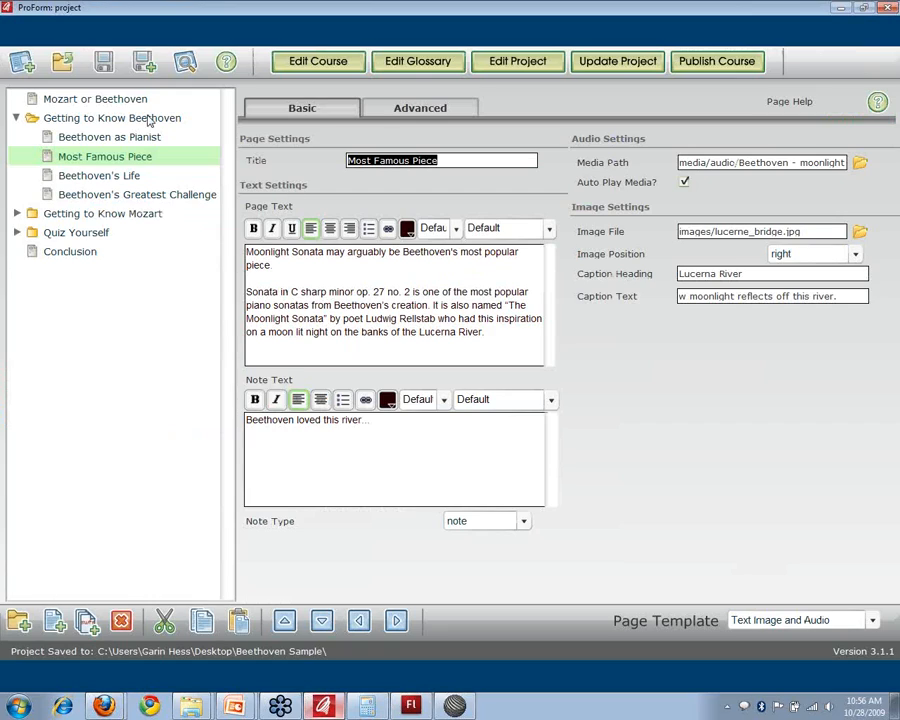
left_click(404, 113)
left_click(333, 119)
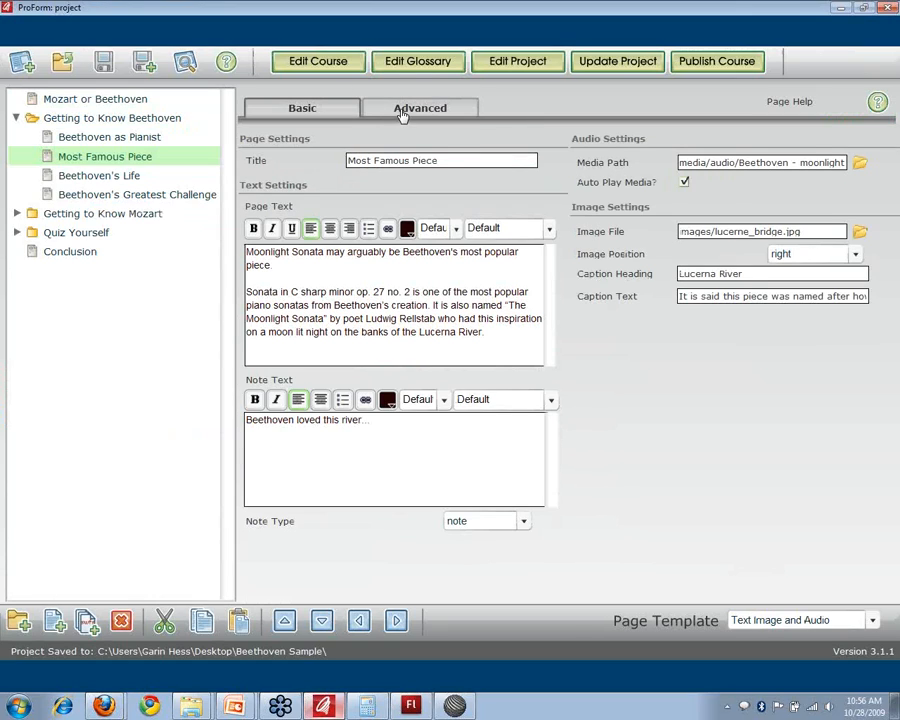
left_click(402, 114)
left_click(328, 116)
Switch back to Flash and compare the form layouts on frames 1 and 2 of the timeline.
key("alt+Tab")
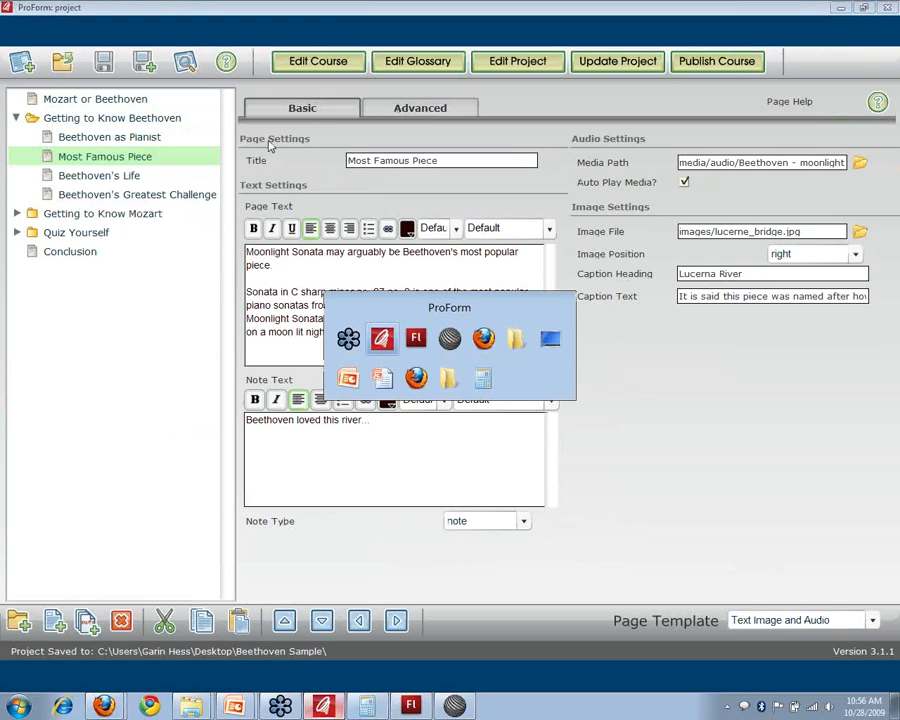
key("alt+Tab")
key("alt+Tab")
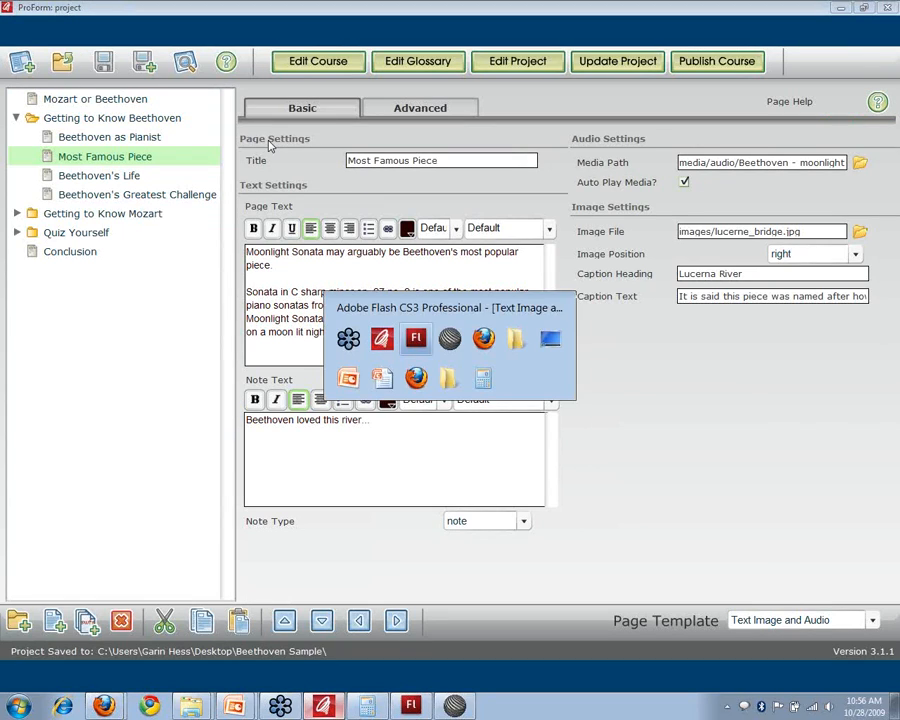
left_click(165, 62)
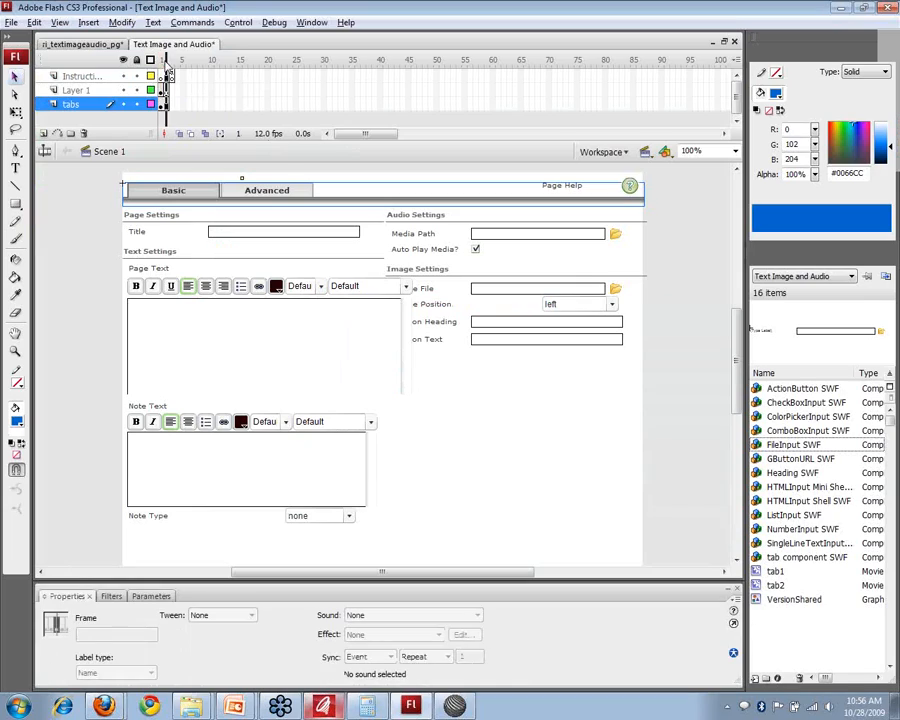
left_click(161, 62)
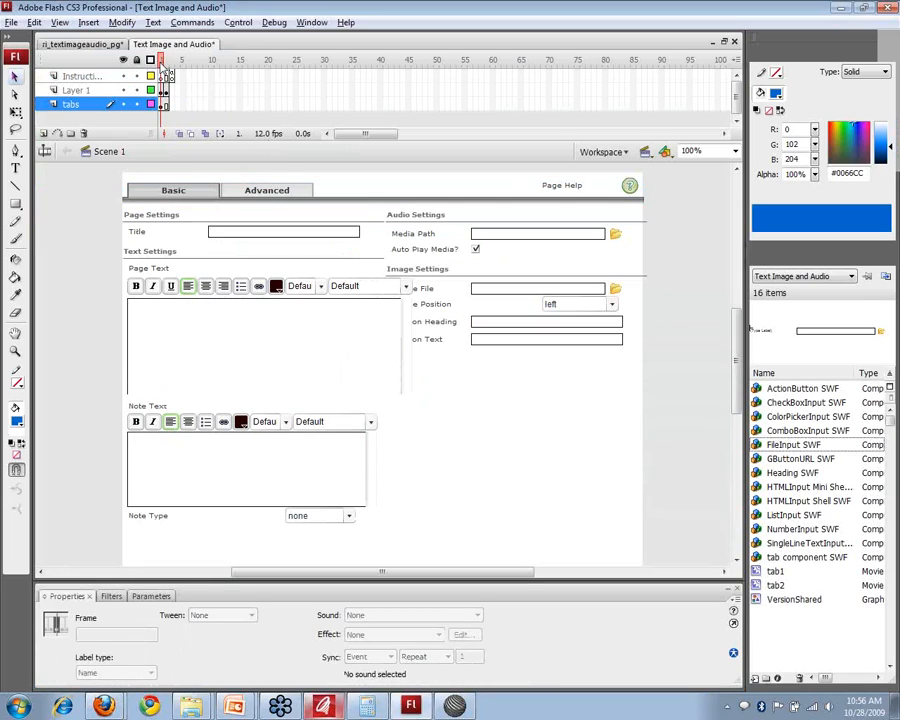
left_click(168, 66)
left_click(162, 66)
Examine the tab component's Tab Labels values, view the form's frame 2 and return to frame 1.
left_click(175, 198)
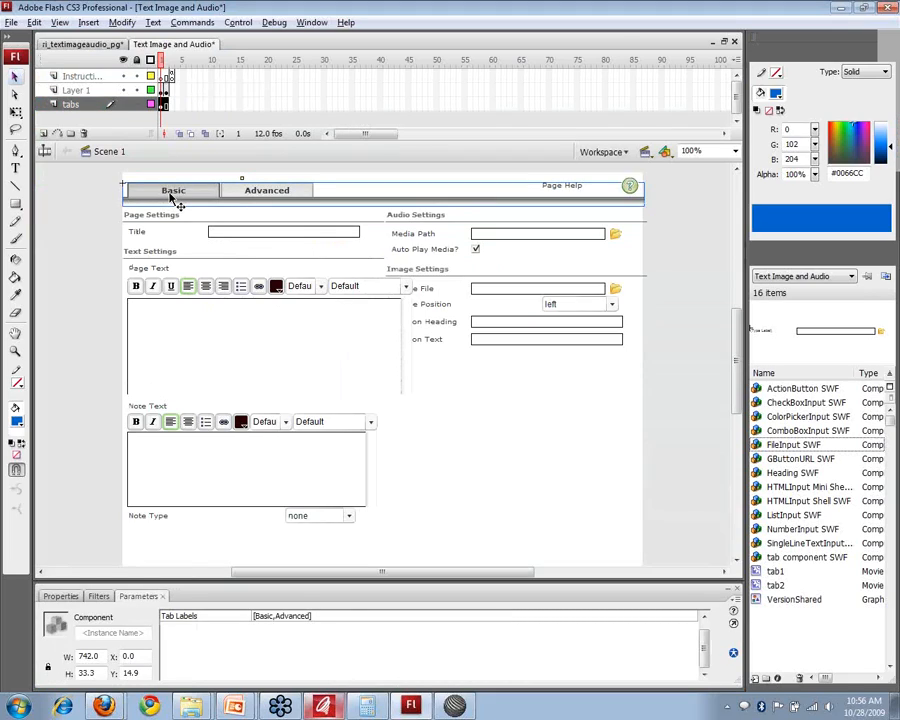
double_click(316, 618)
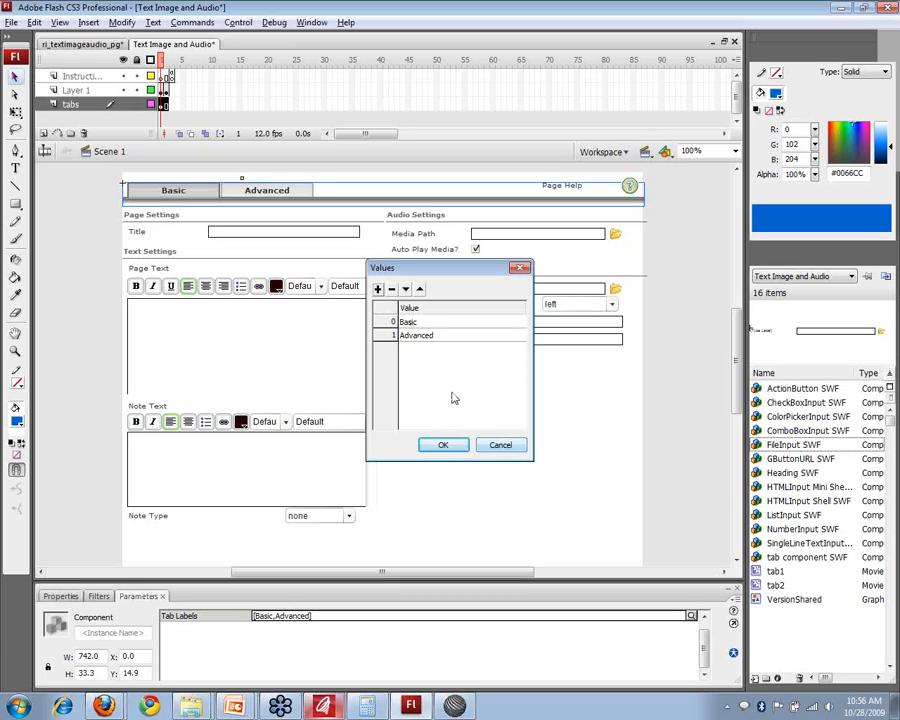
left_click(497, 448)
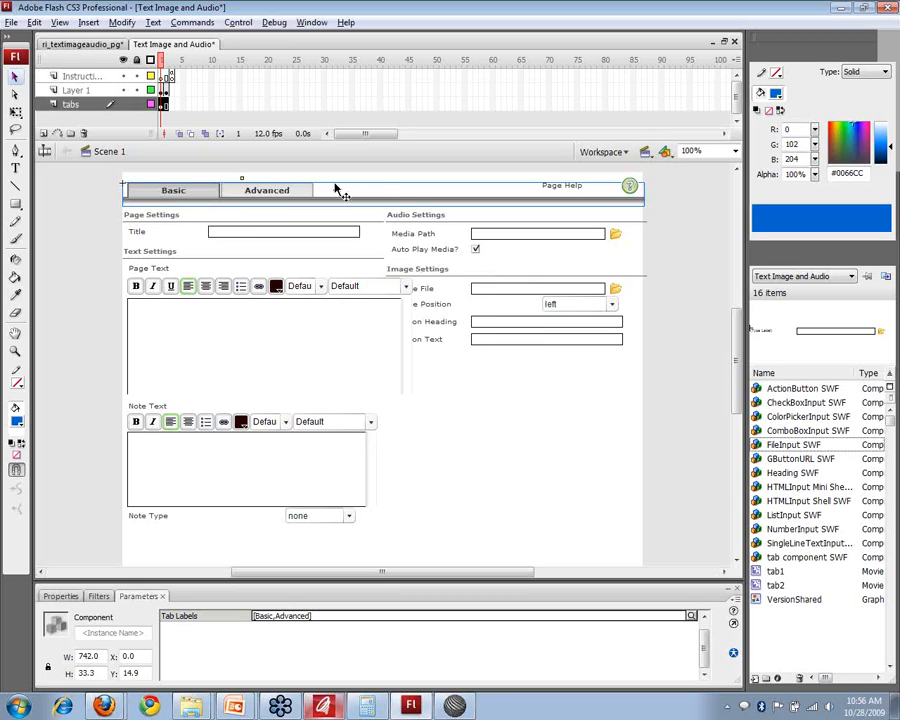
left_click(167, 60)
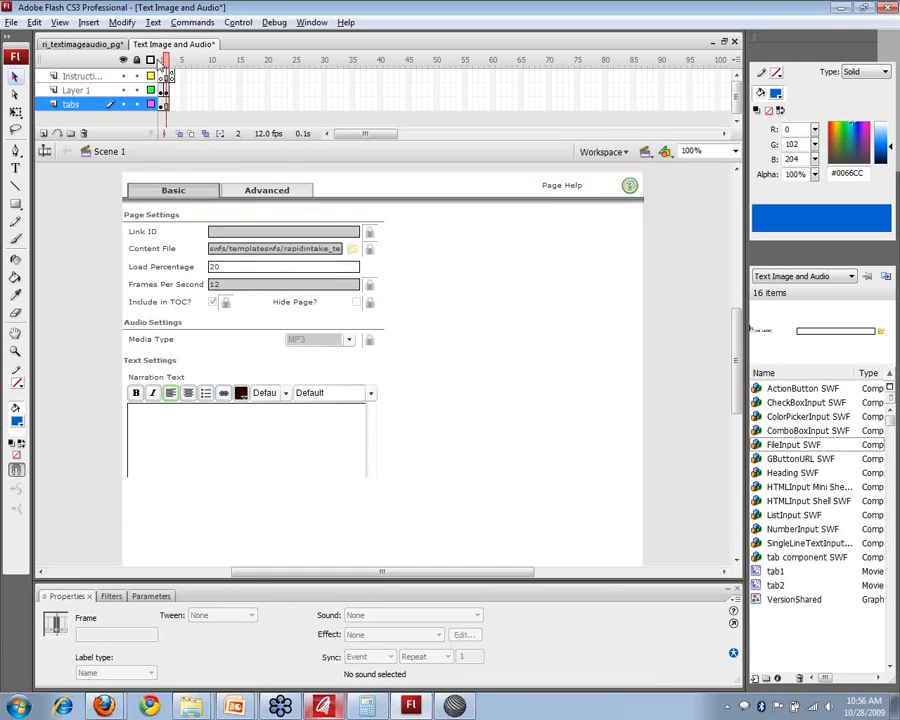
key("comma")
Add a "First Tab" entry ahead of Basic in the tab component's Tab Labels values.
left_click(236, 197)
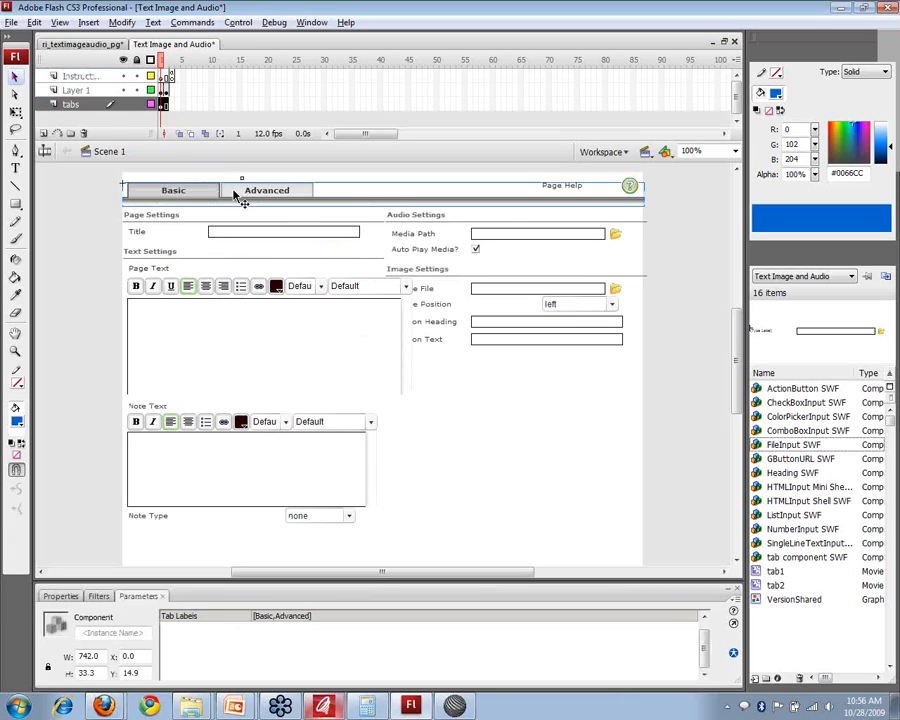
double_click(284, 616)
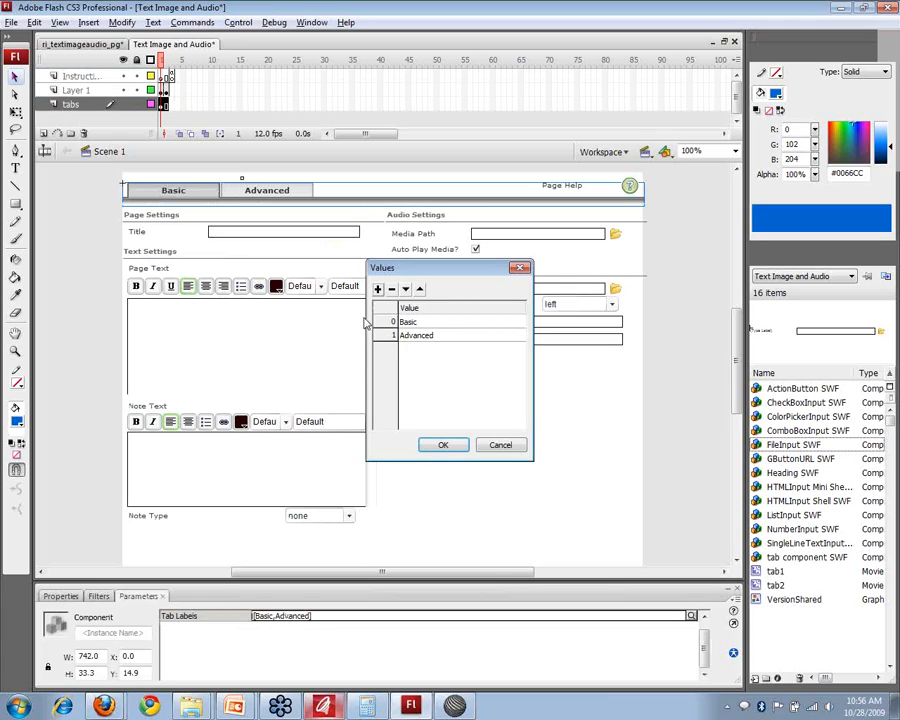
left_click(378, 289)
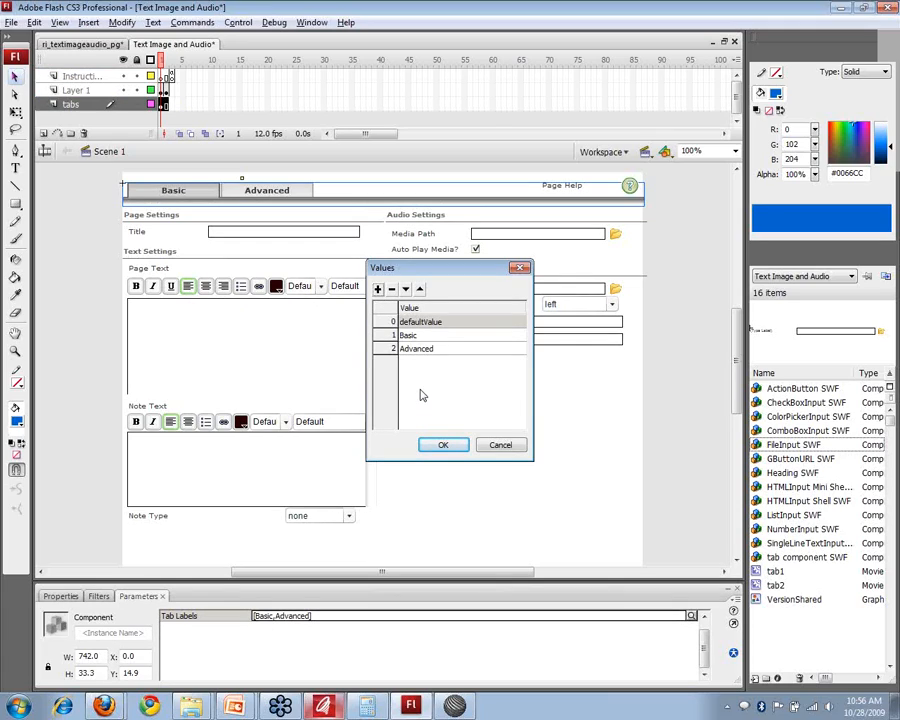
left_click(422, 321)
type("First Tab")
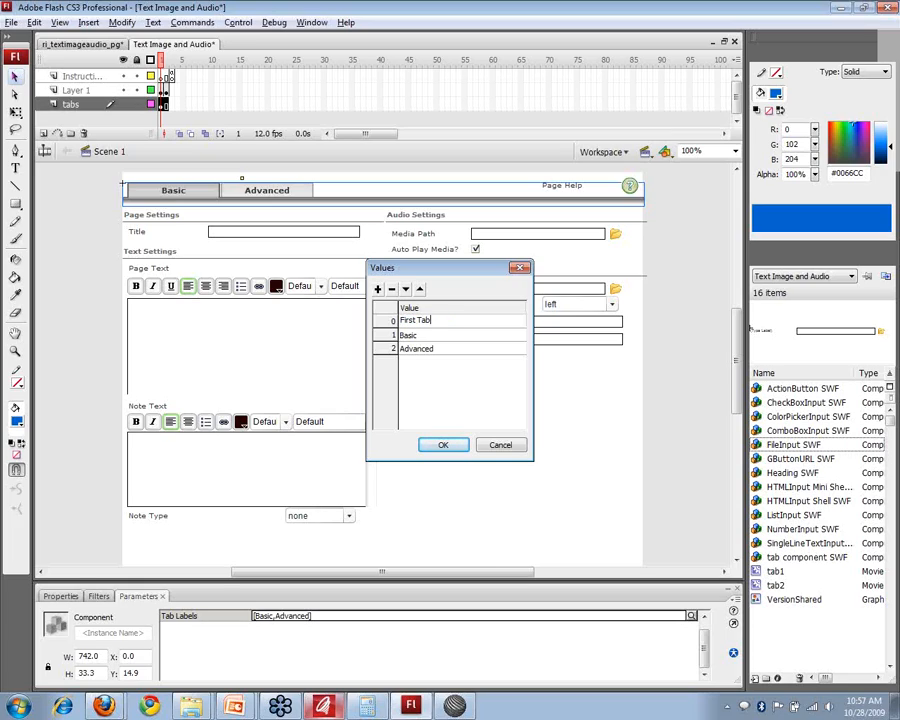
left_click(443, 444)
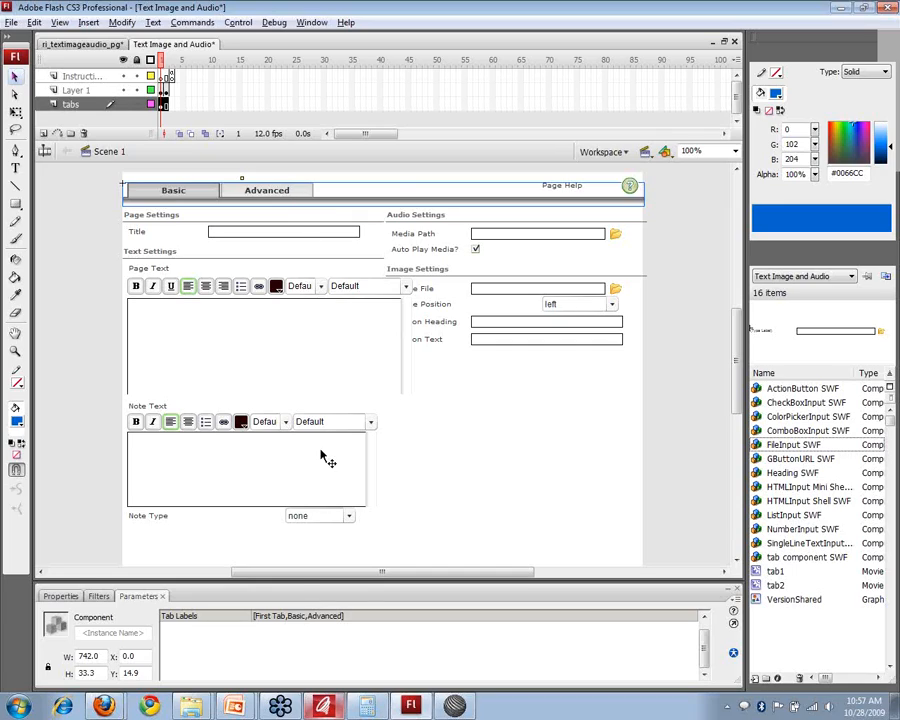
Remove the "First Tab" entry from the tab component's Tab Labels values.
double_click(307, 617)
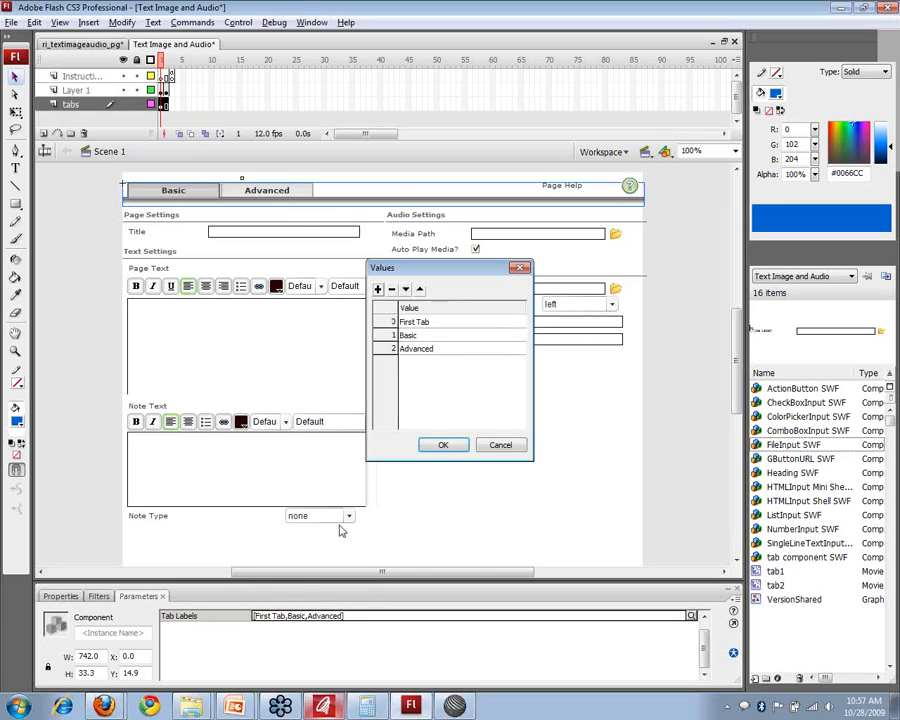
left_click(422, 320)
left_click(391, 290)
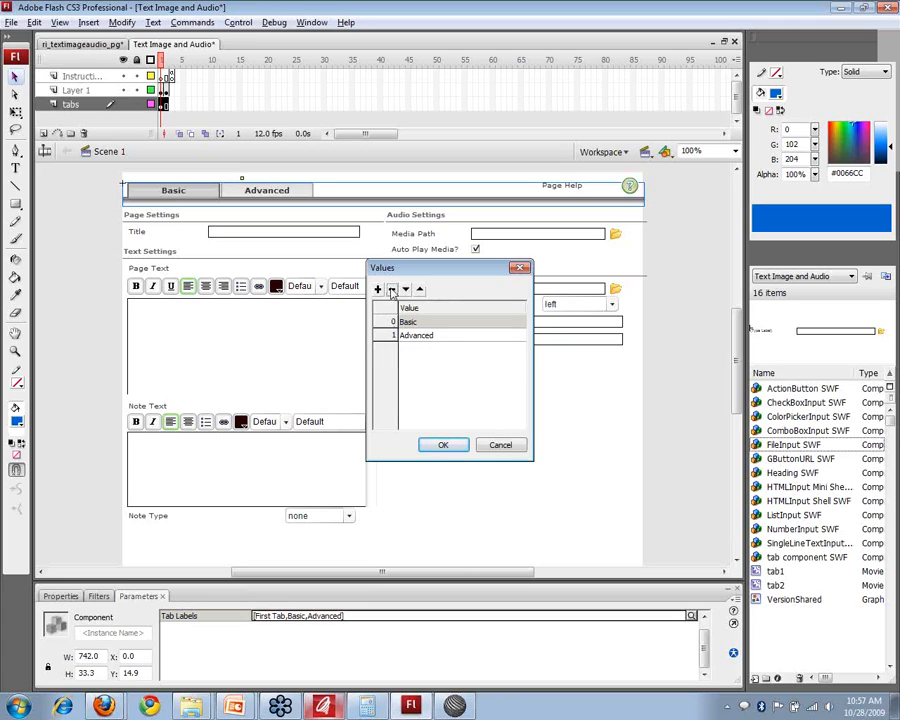
left_click(436, 445)
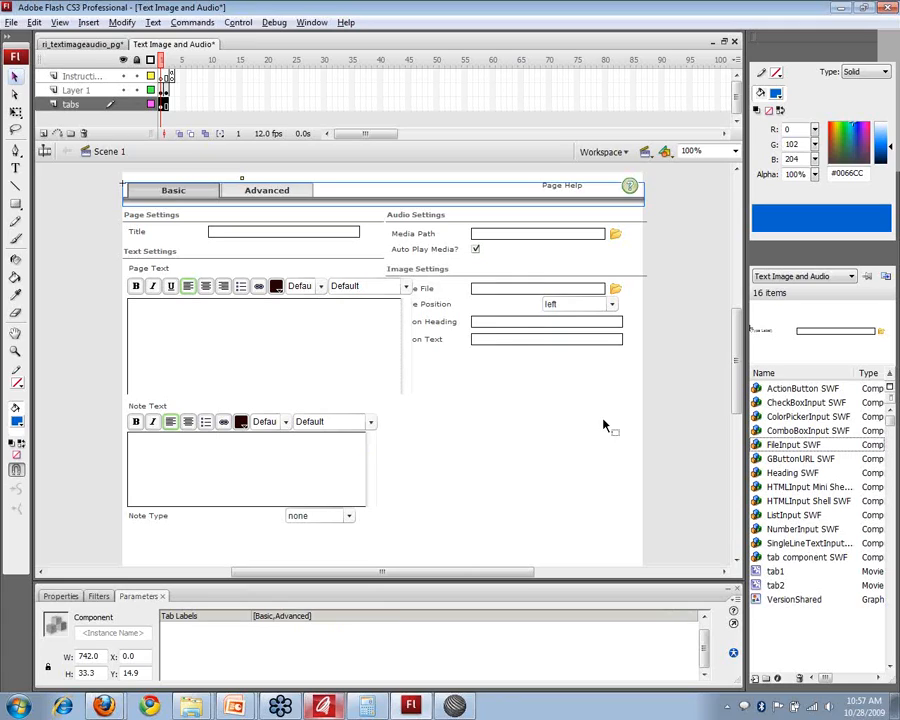
Examine the Title component on frame 1 and the tab component on frame 2 of the form.
left_click(679, 344)
left_click(227, 203)
left_click(161, 234)
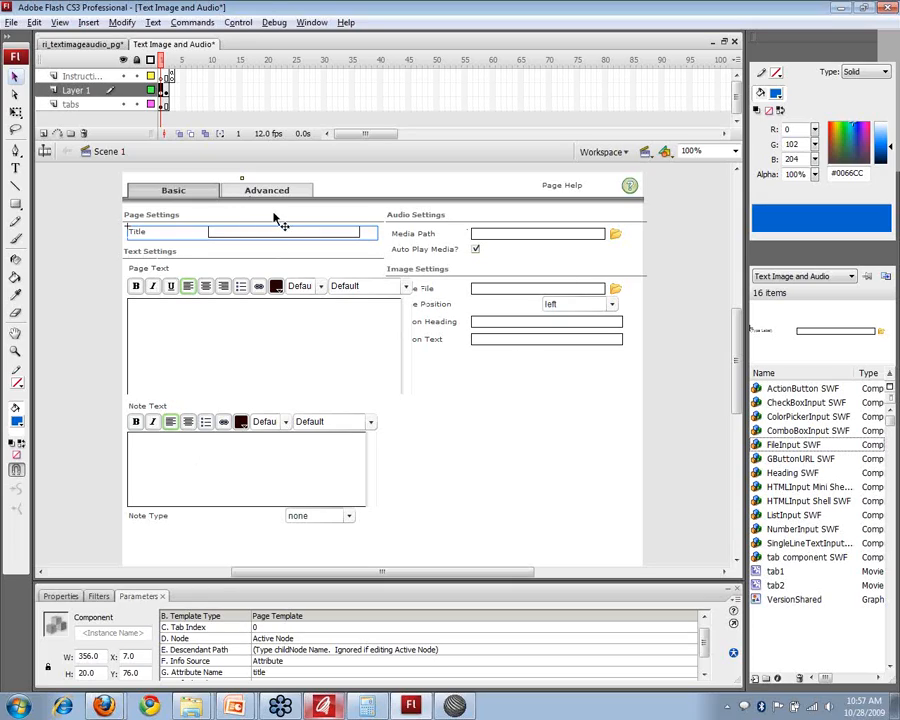
left_click(166, 90)
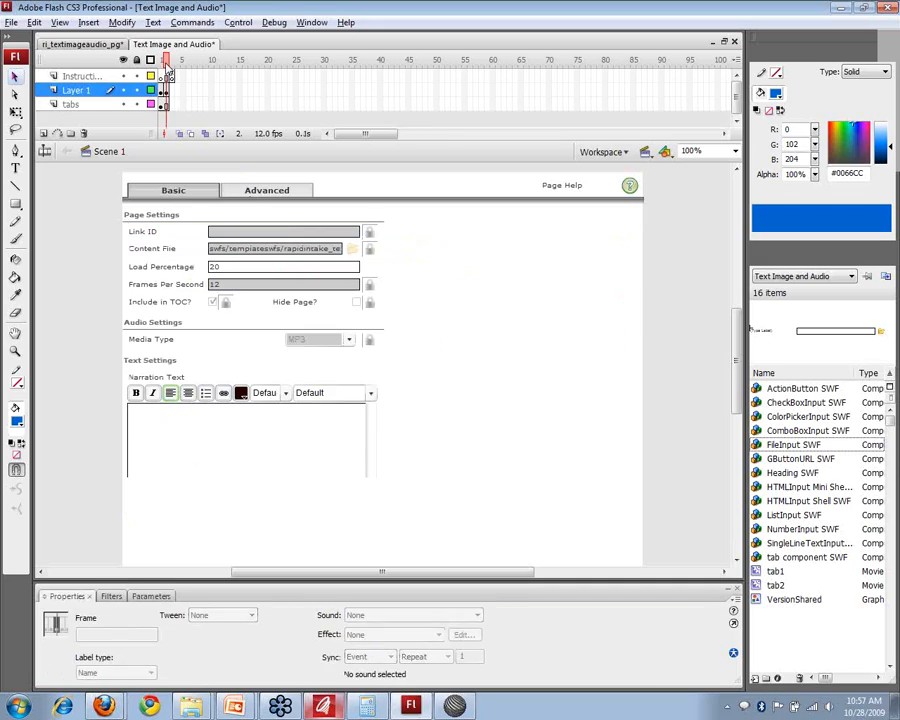
left_click(172, 190)
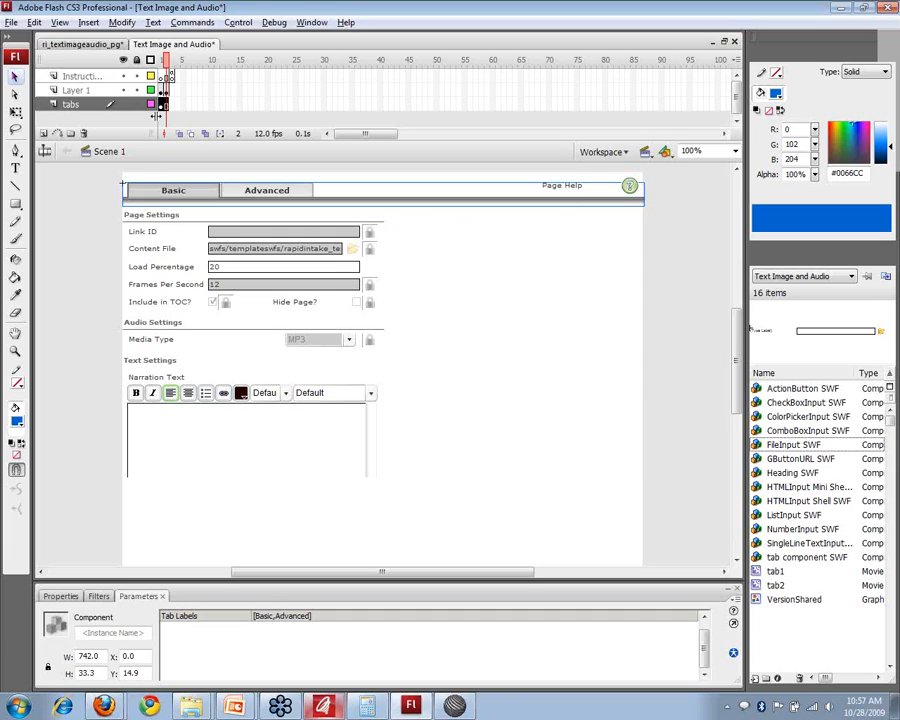
Compare the form's frame 1 with frame 2, and switch to ProForm to view the Most Famous Piece page's Advanced settings.
left_click(166, 76)
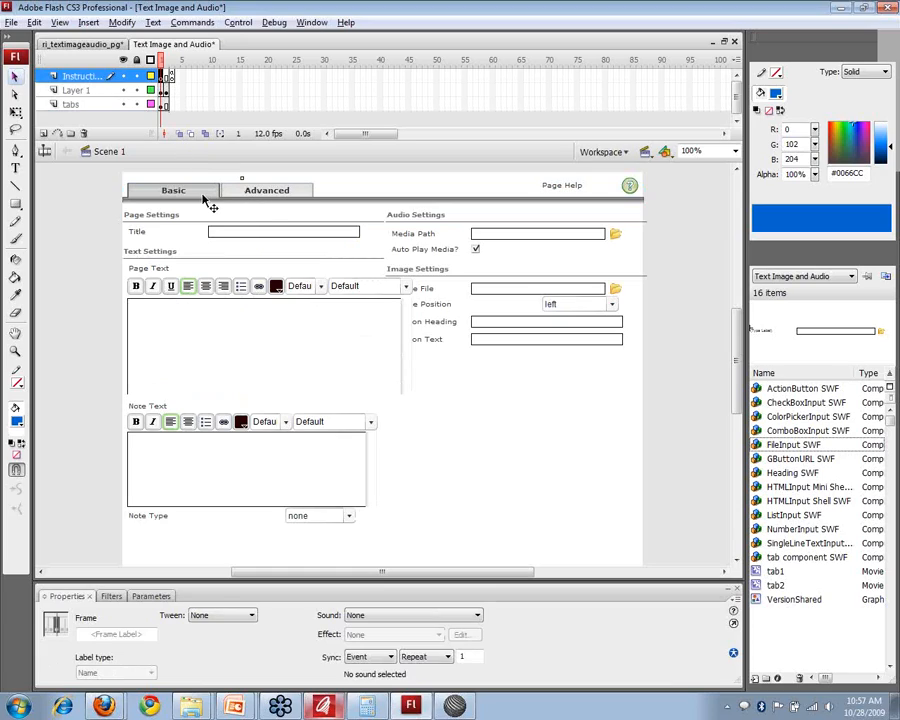
left_click(167, 104)
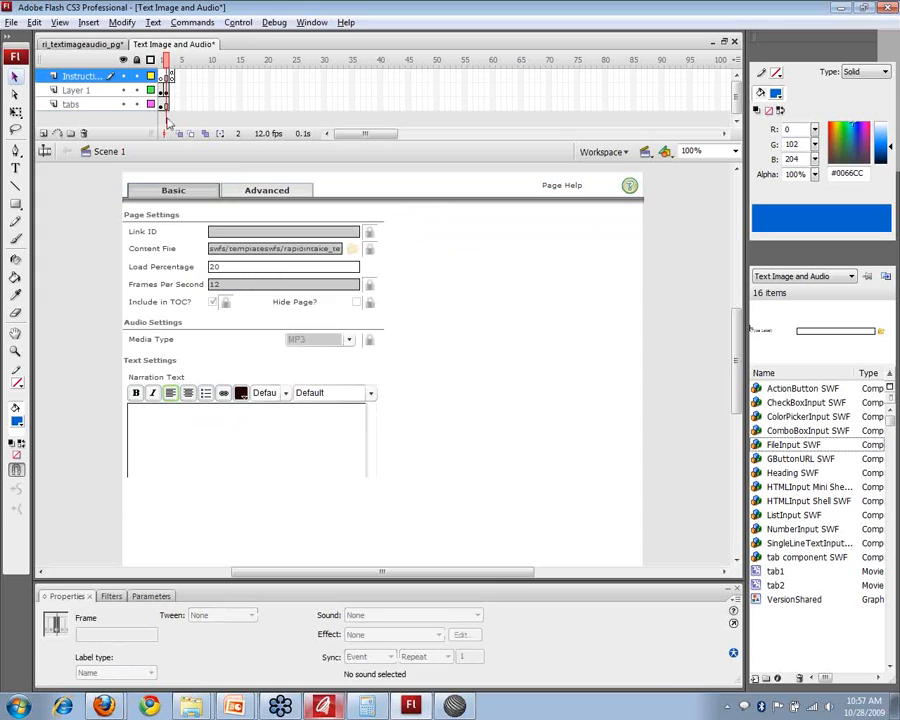
key("alt+Tab")
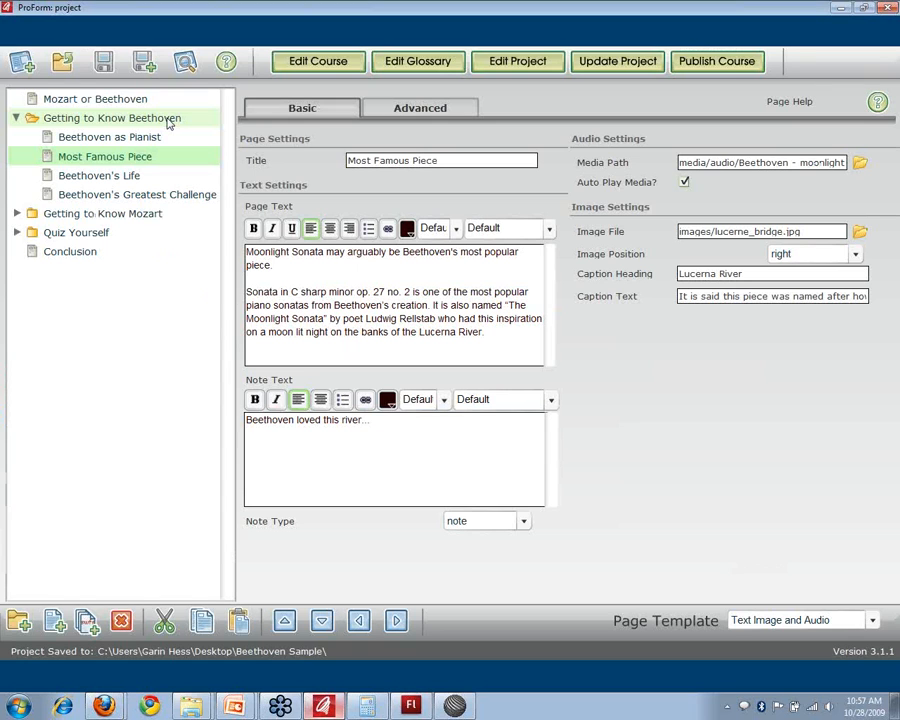
left_click(411, 120)
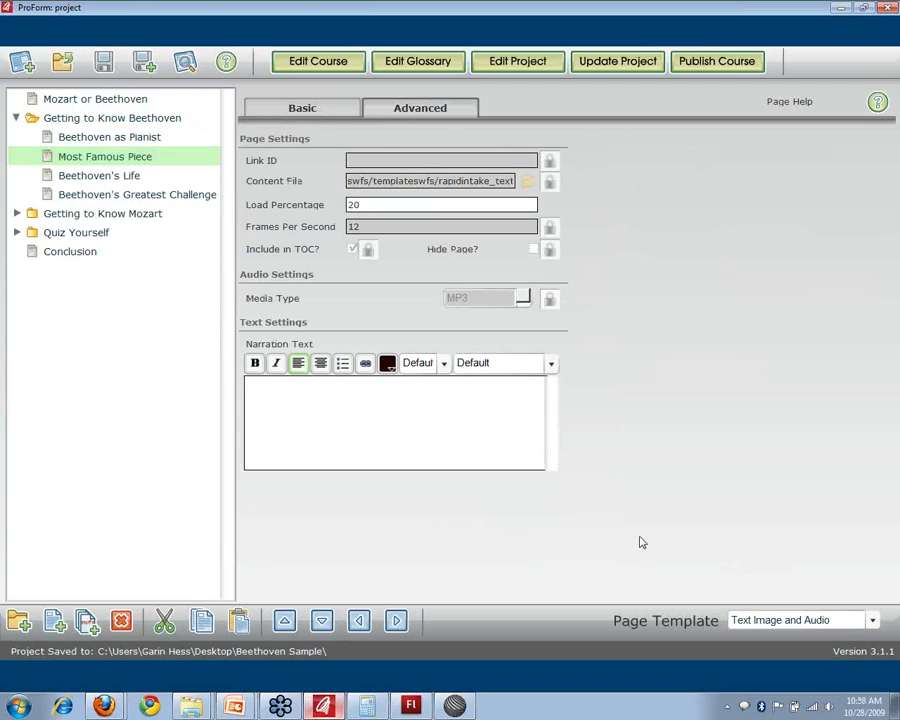
Change the Most Famous Piece page's template to Text and Image and show its advanced settings.
left_click(749, 626)
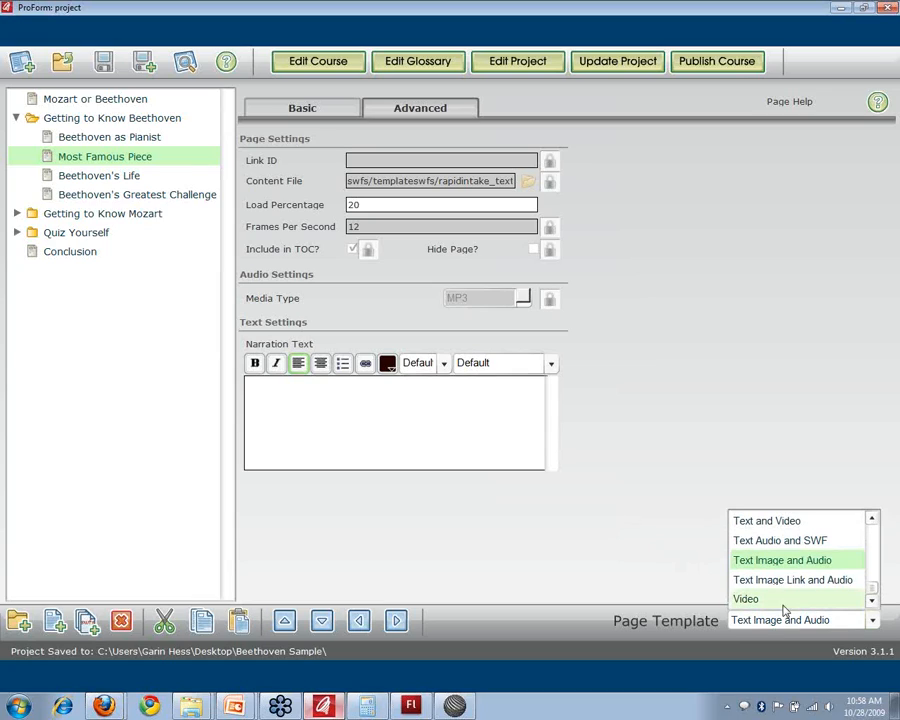
left_click_drag(870, 595, 873, 576)
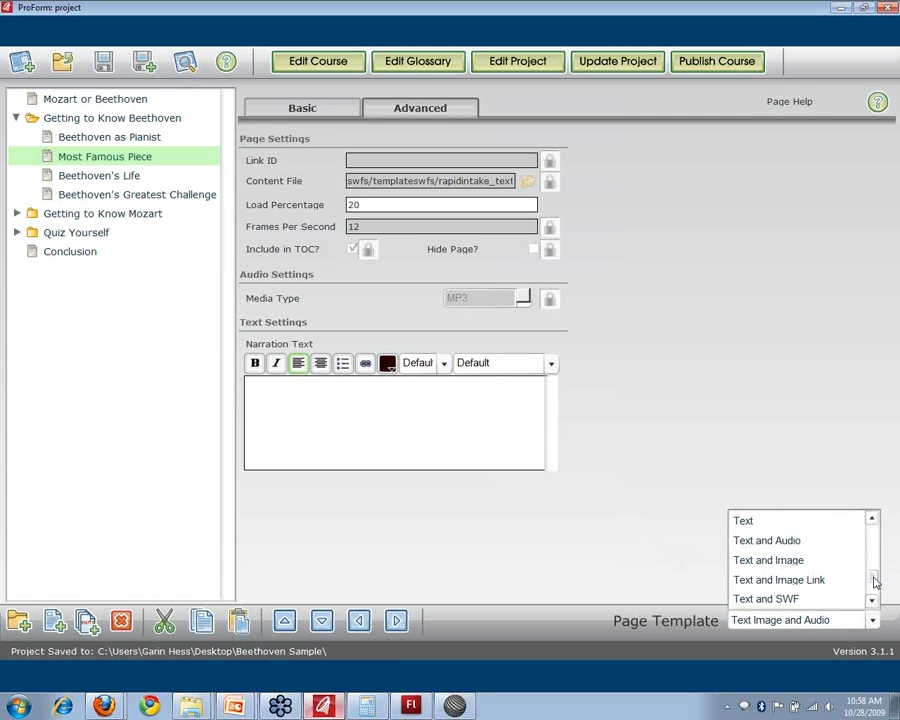
left_click(823, 560)
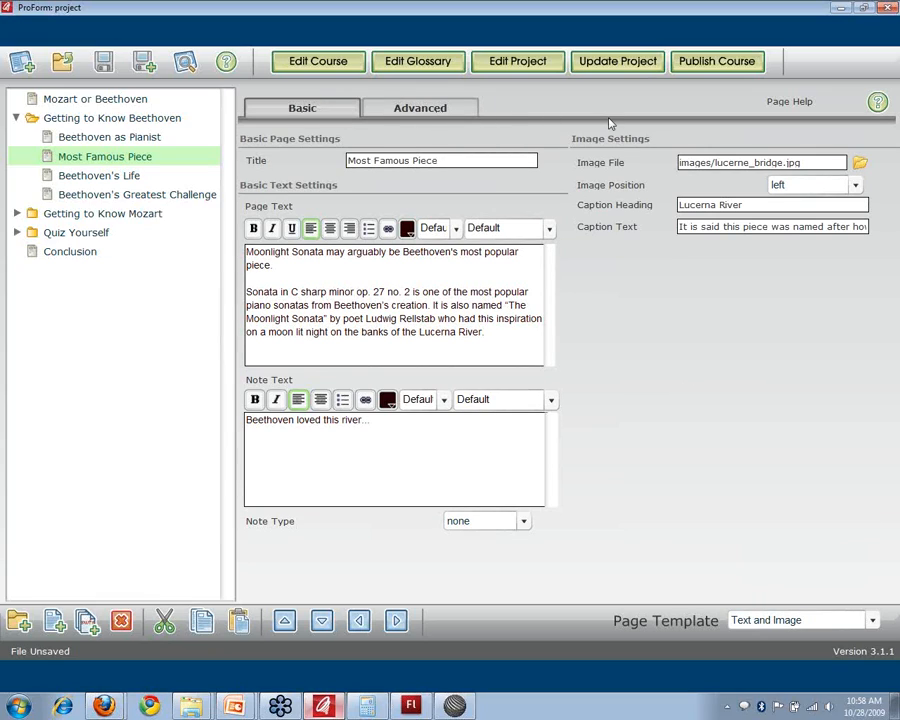
left_click(425, 116)
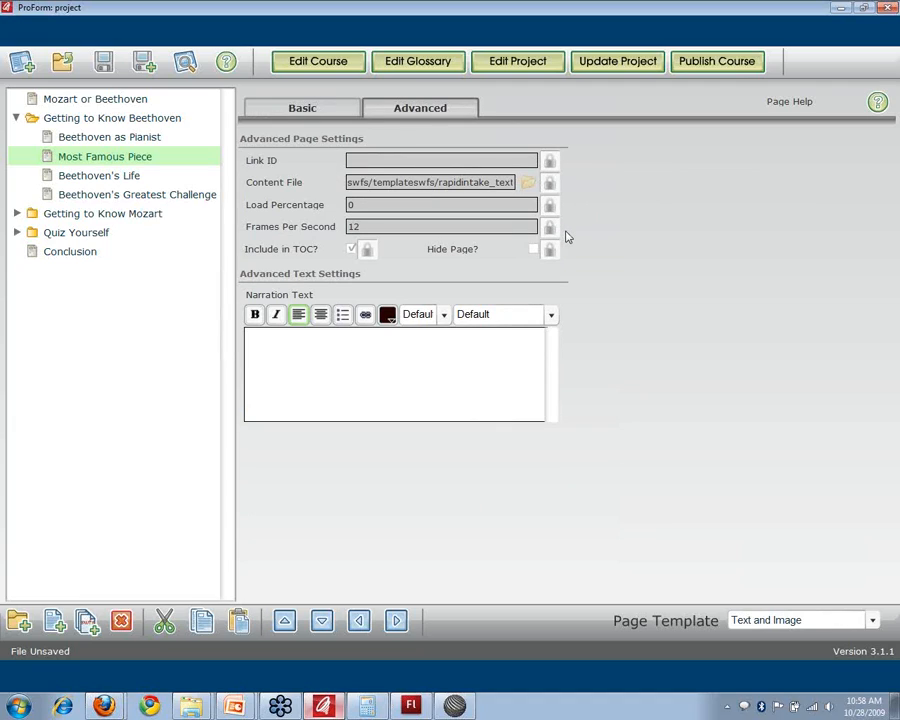
Switch the Most Famous Piece page to the default template and view its advanced and basic settings.
left_click(870, 619)
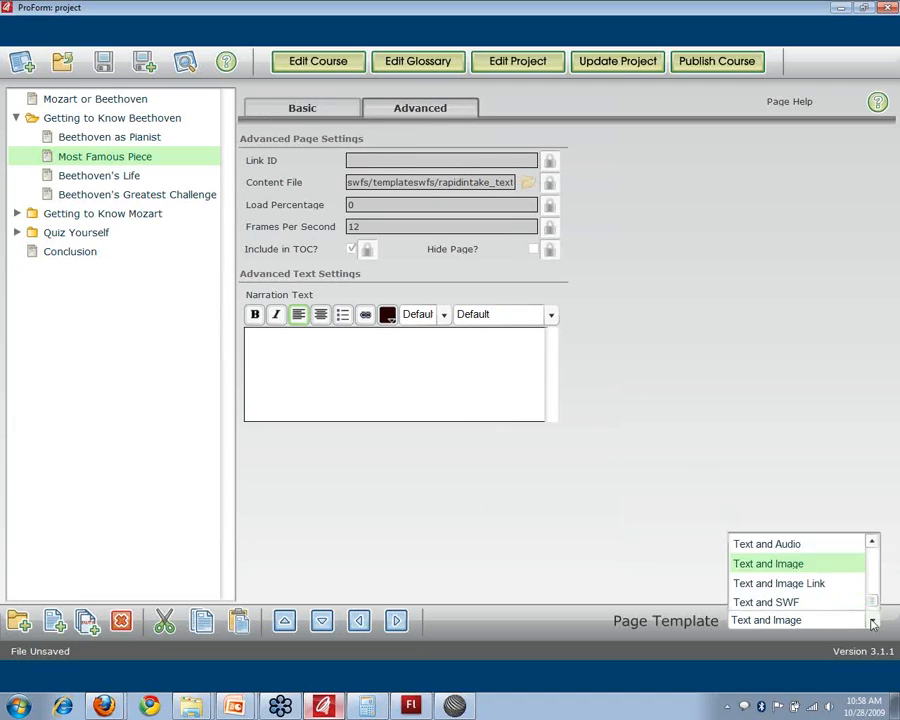
left_click_drag(877, 583, 874, 524)
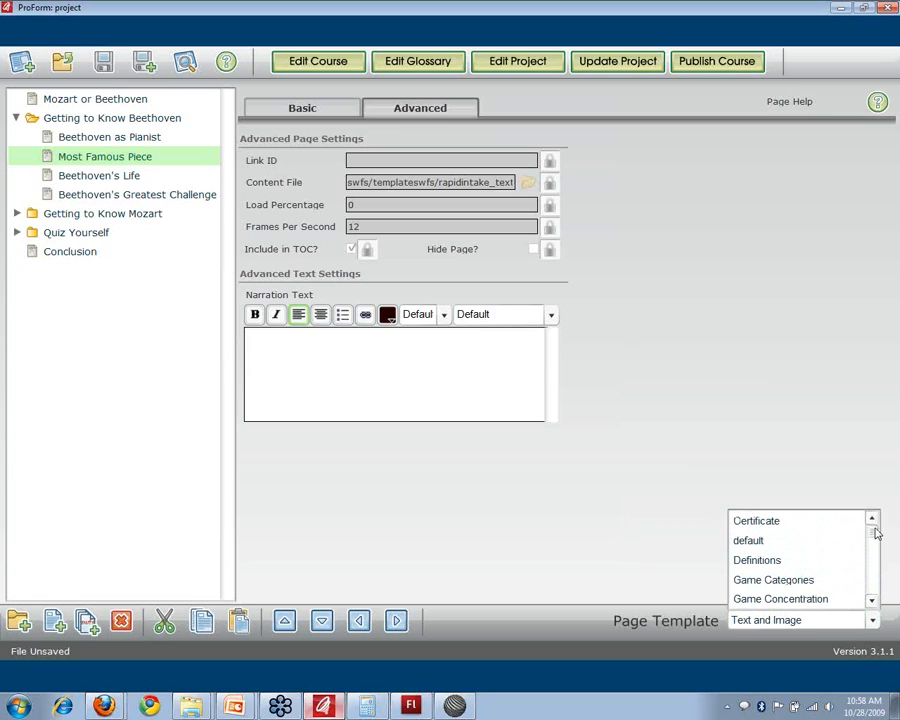
left_click(855, 541)
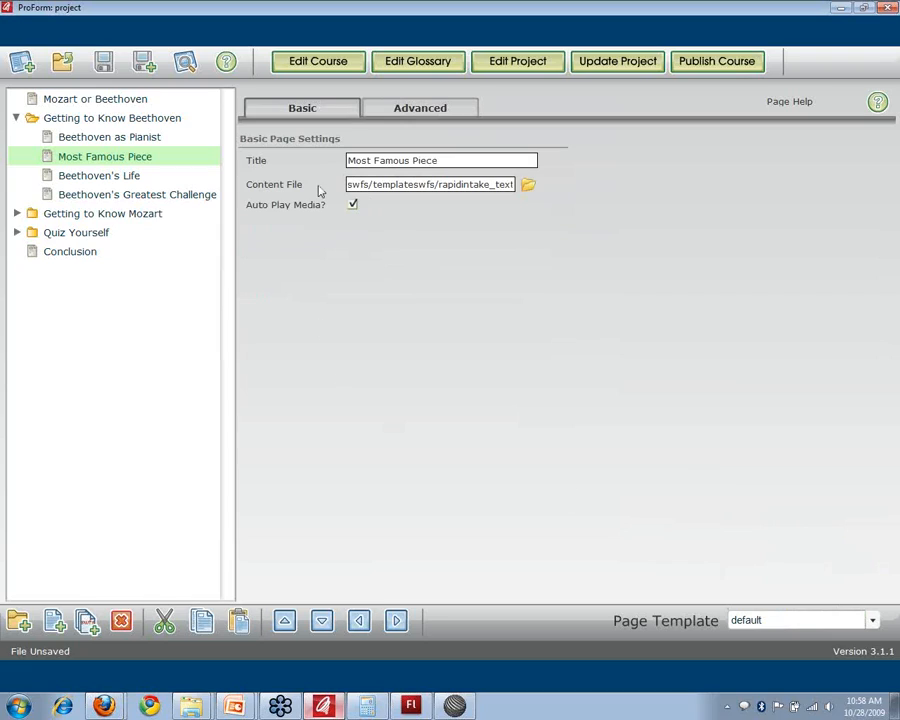
left_click(409, 117)
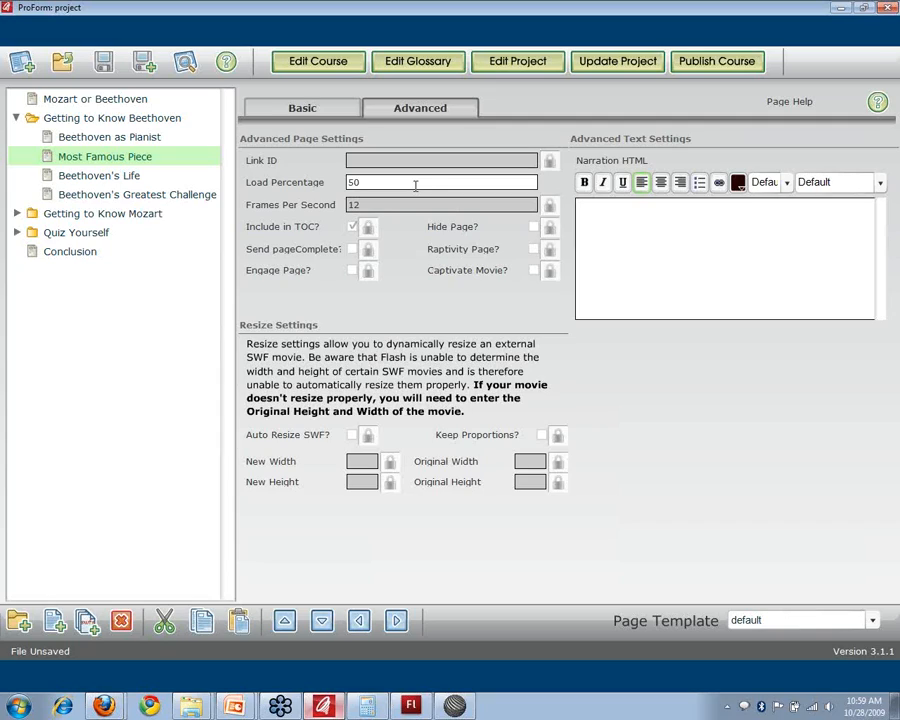
left_click(325, 115)
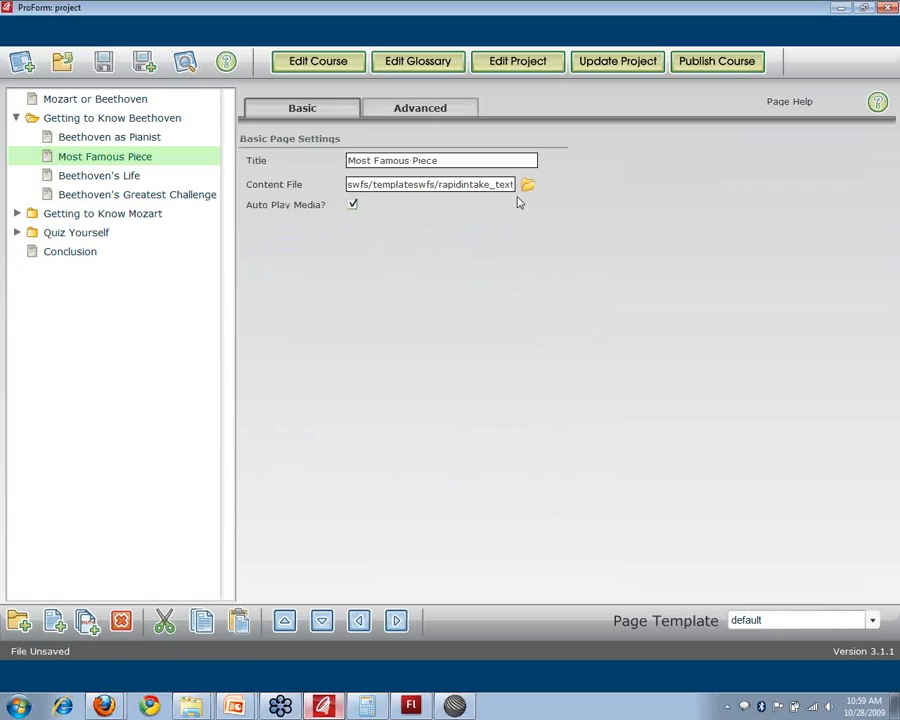
Set the Most Famous Piece page's template back to Text and Image and display its advanced settings.
left_click(840, 620)
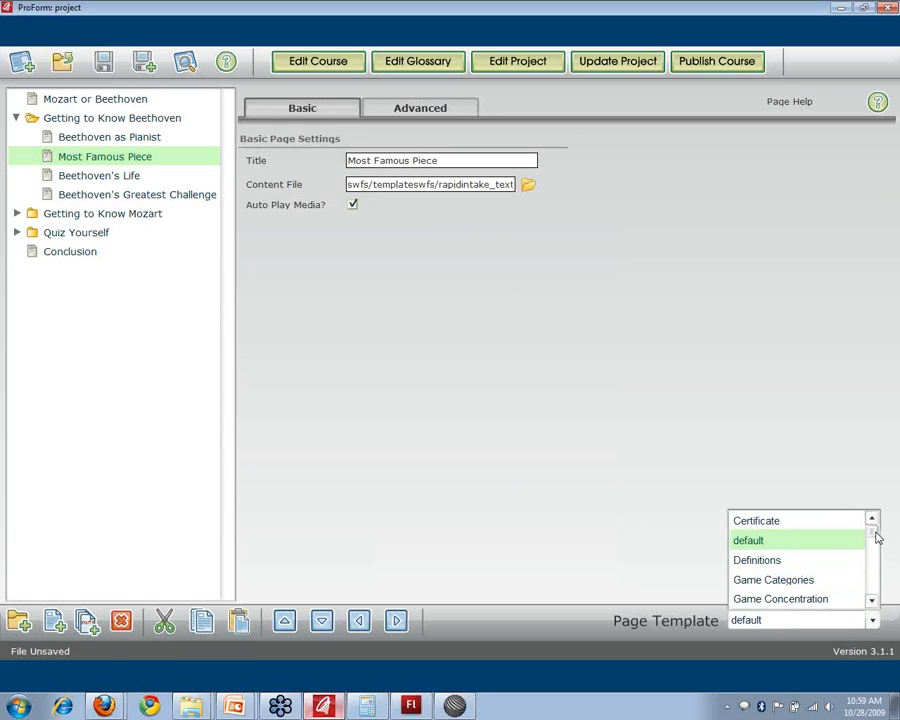
scroll(878, 540, "down", 1)
left_click_drag(876, 540, 874, 579)
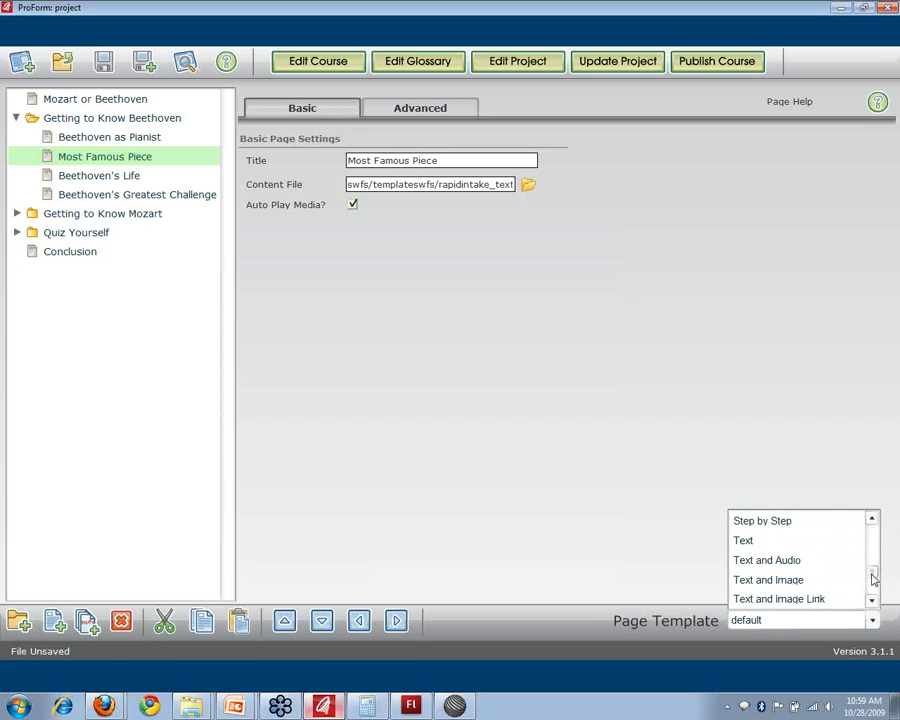
left_click(830, 582)
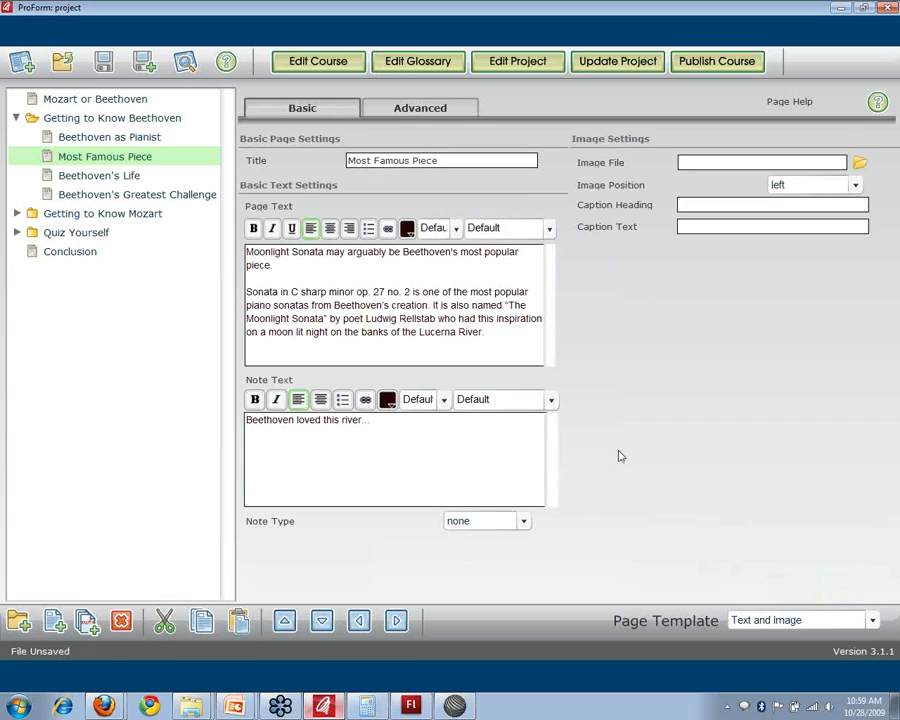
left_click(871, 620)
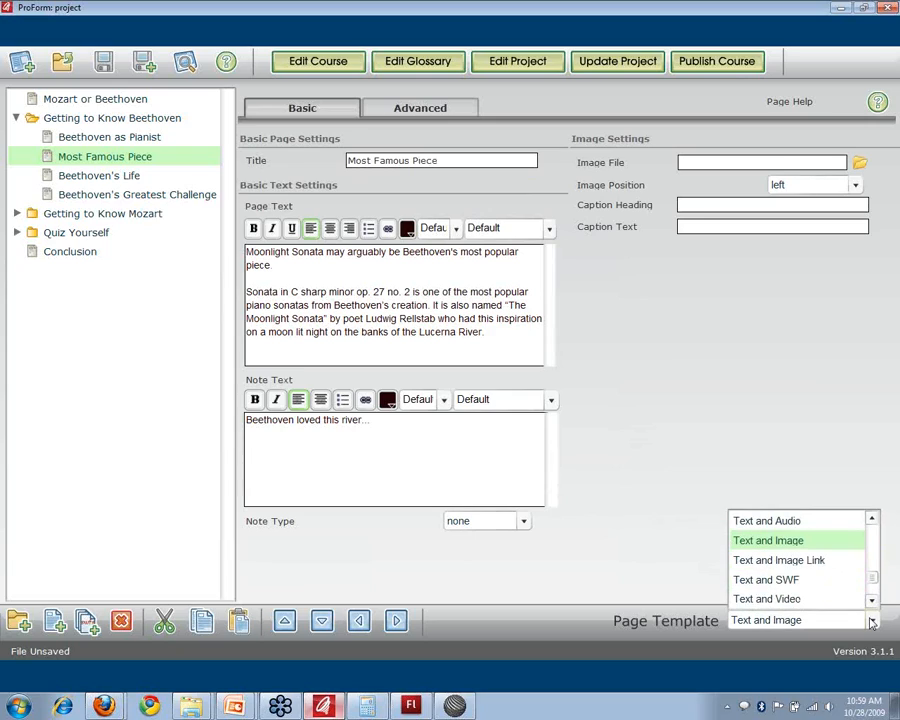
left_click(871, 620)
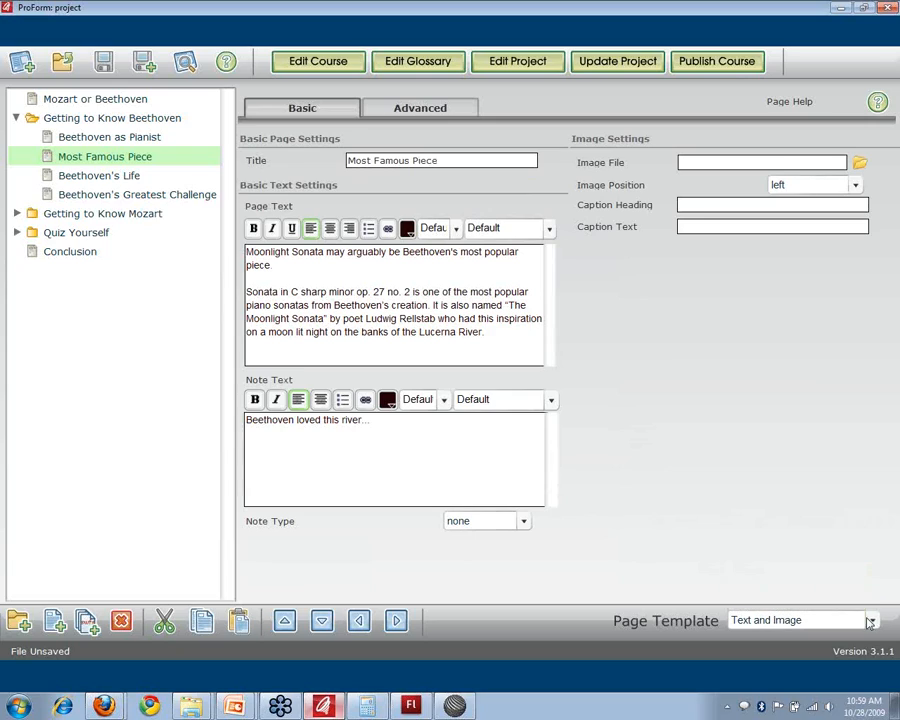
left_click(441, 113)
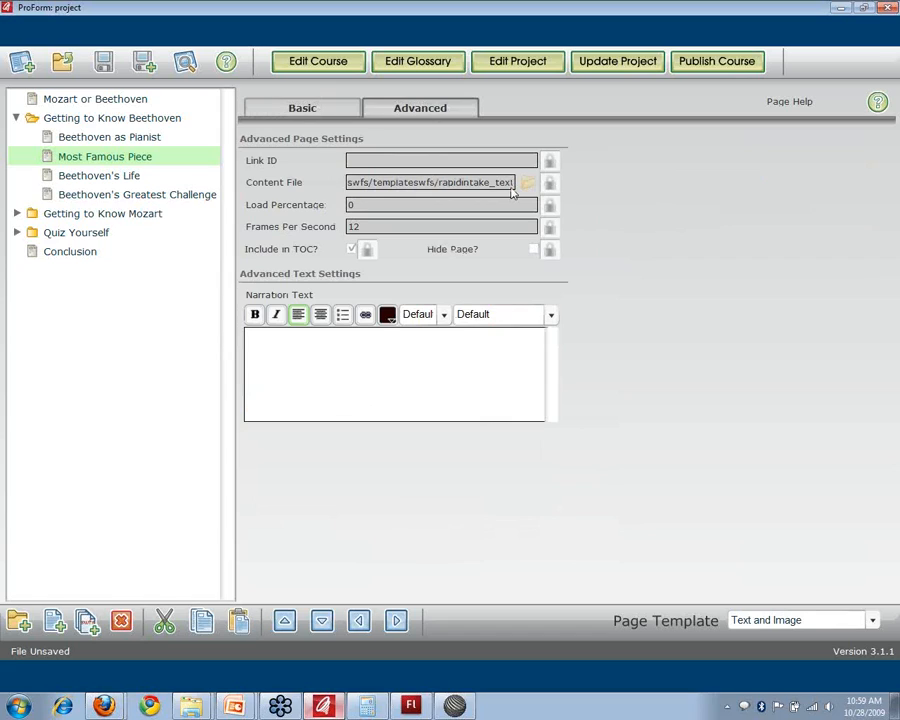
Switch to the running PowerPoint slide show and advance the image file diagram to its next element.
mouse_move(236, 704)
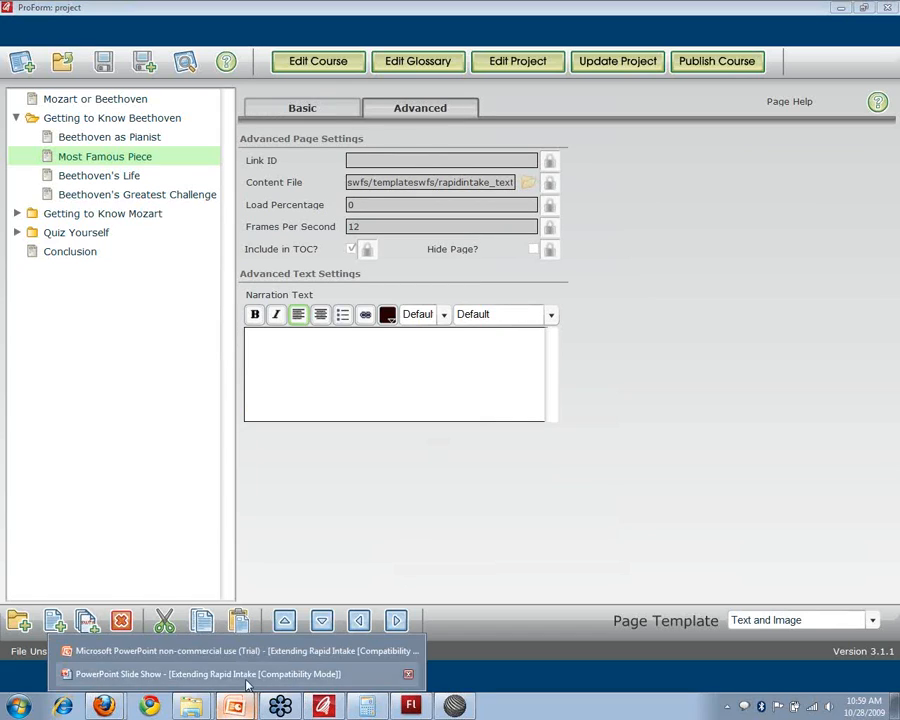
left_click(246, 676)
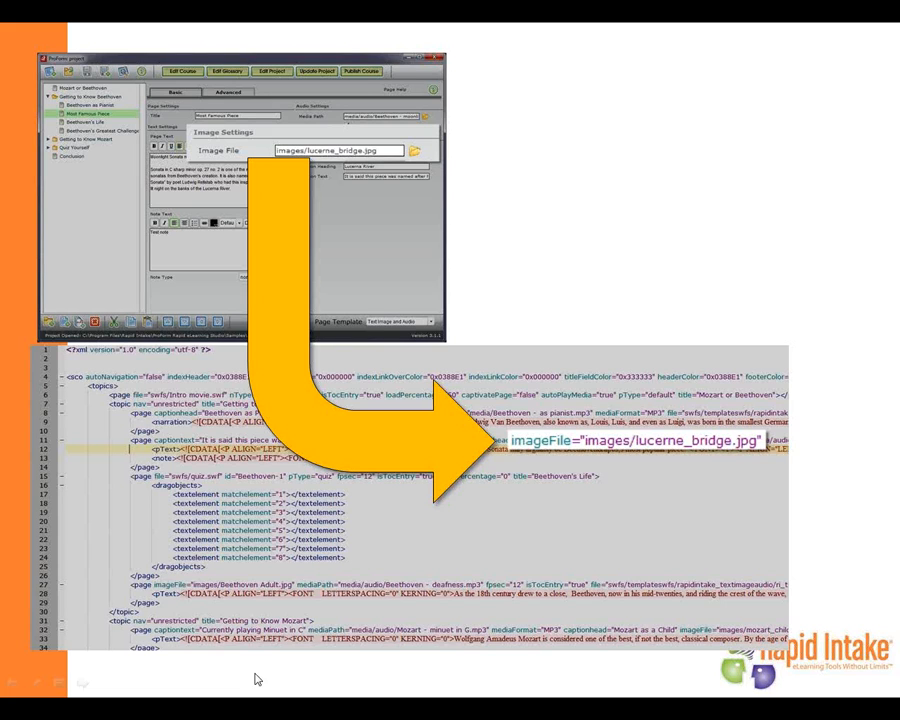
left_click(478, 555)
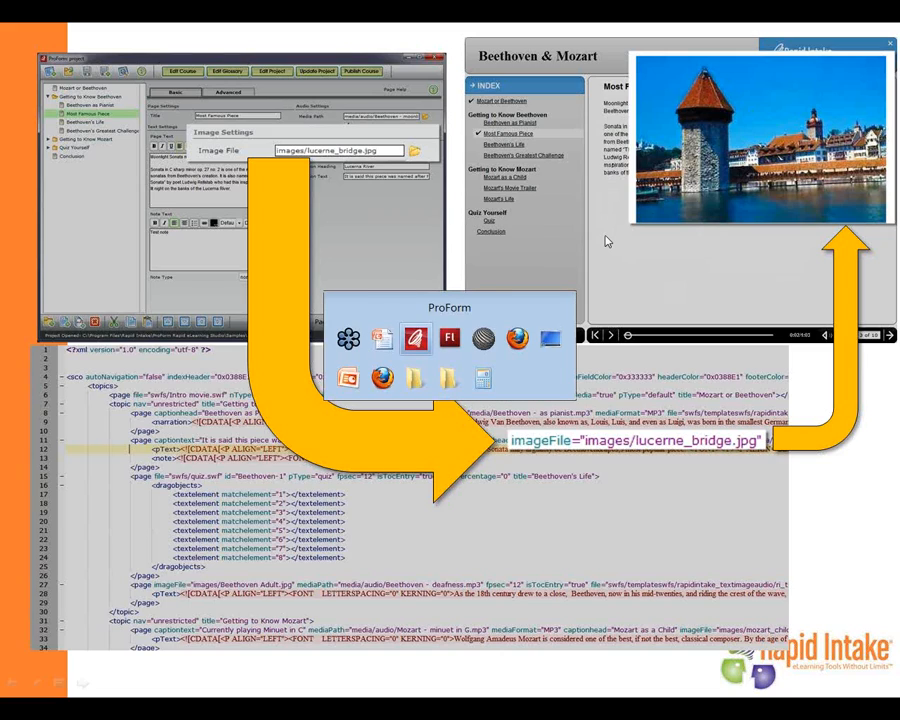
Return to ProForm, unlock the Content File field of the Most Famous Piece page and highlight its full path.
key("alt+Tab")
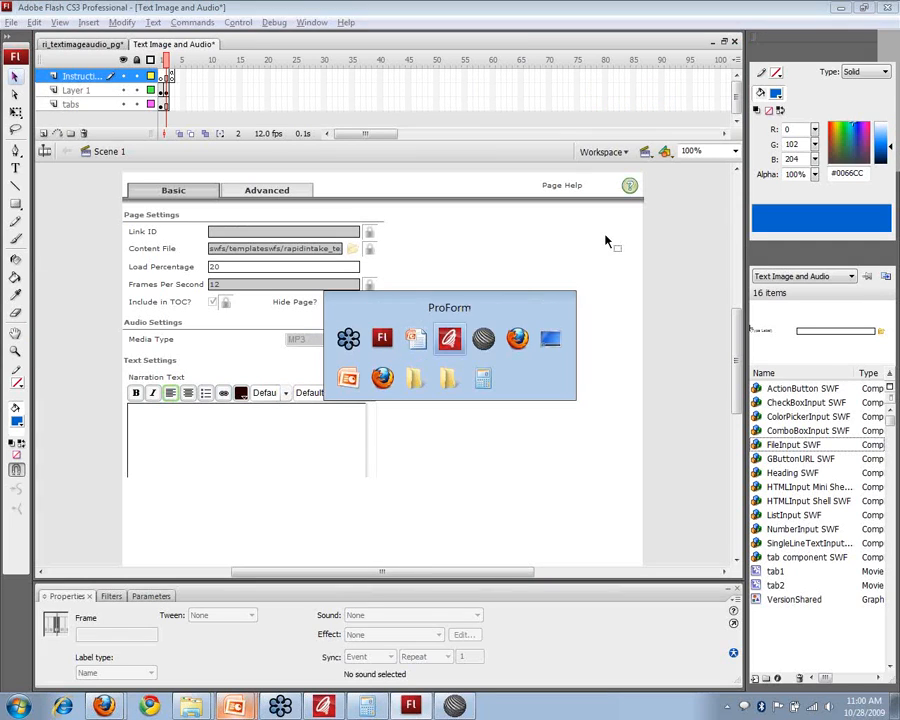
left_click(514, 183)
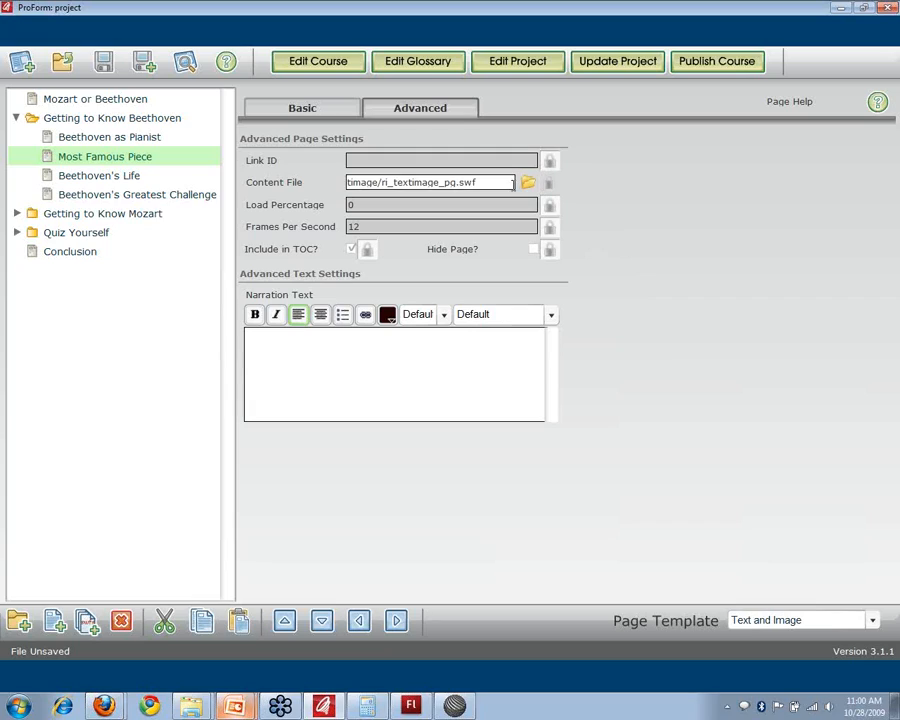
left_click_drag(487, 183, 345, 183)
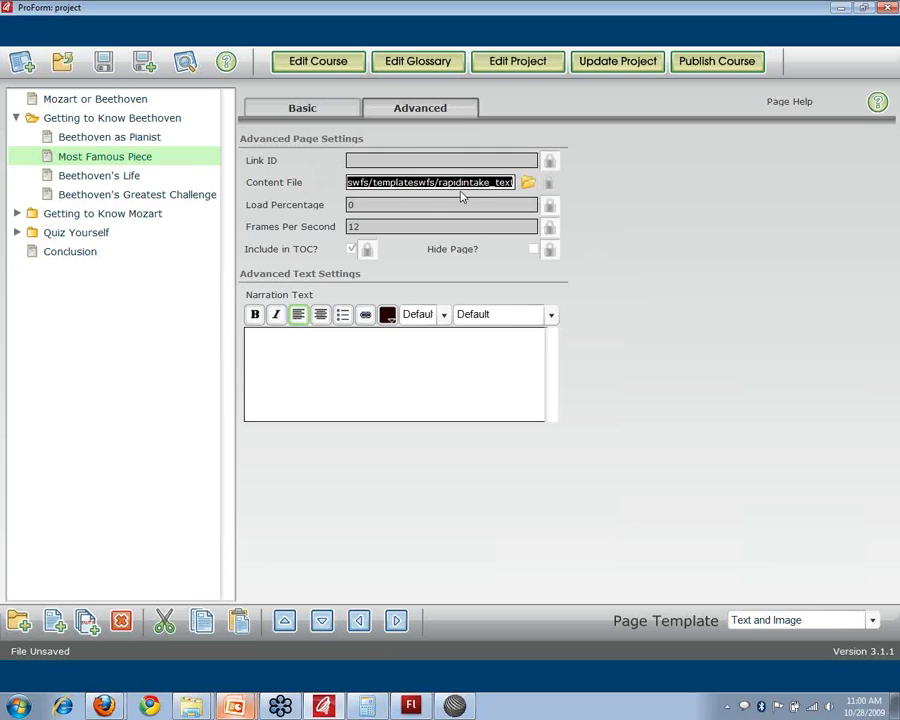
left_click(455, 183)
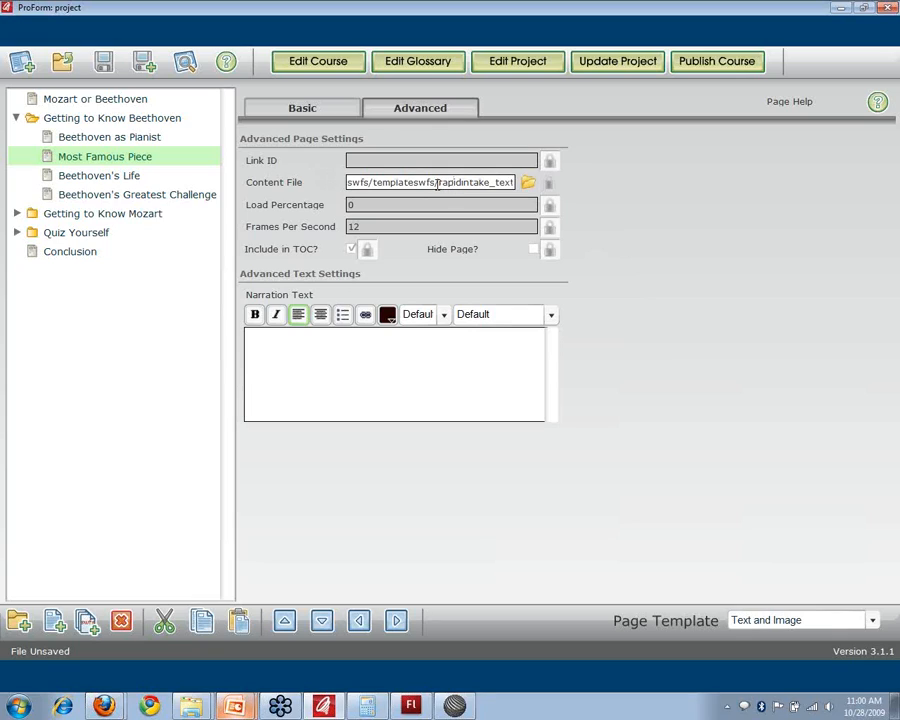
left_click_drag(437, 183, 489, 182)
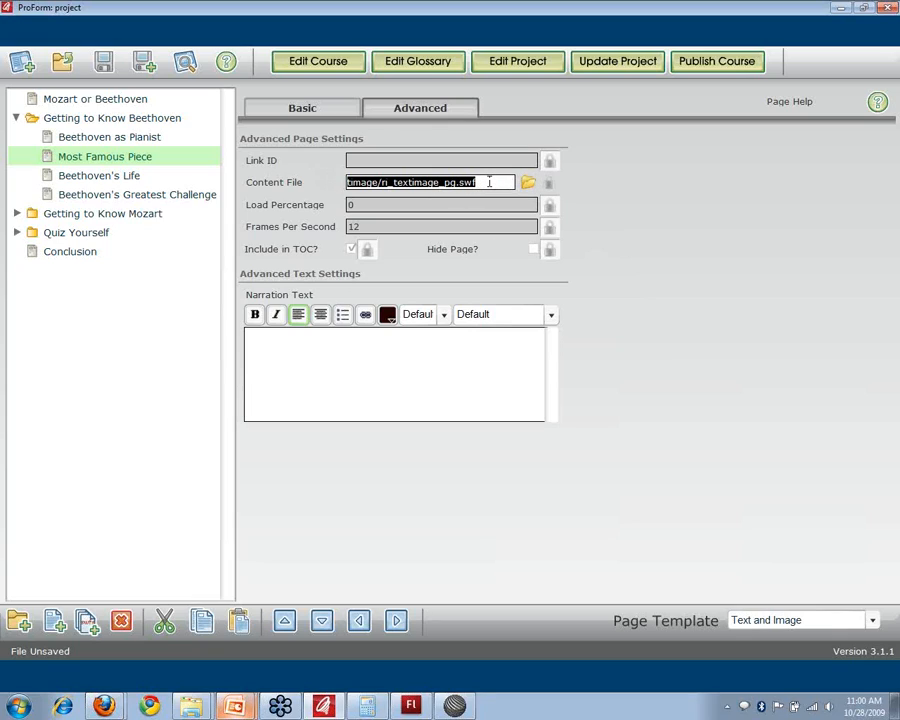
Examine the Mozart or Beethoven page's content file path, and return to the advanced settings of Most Famous Piece.
left_click(86, 100)
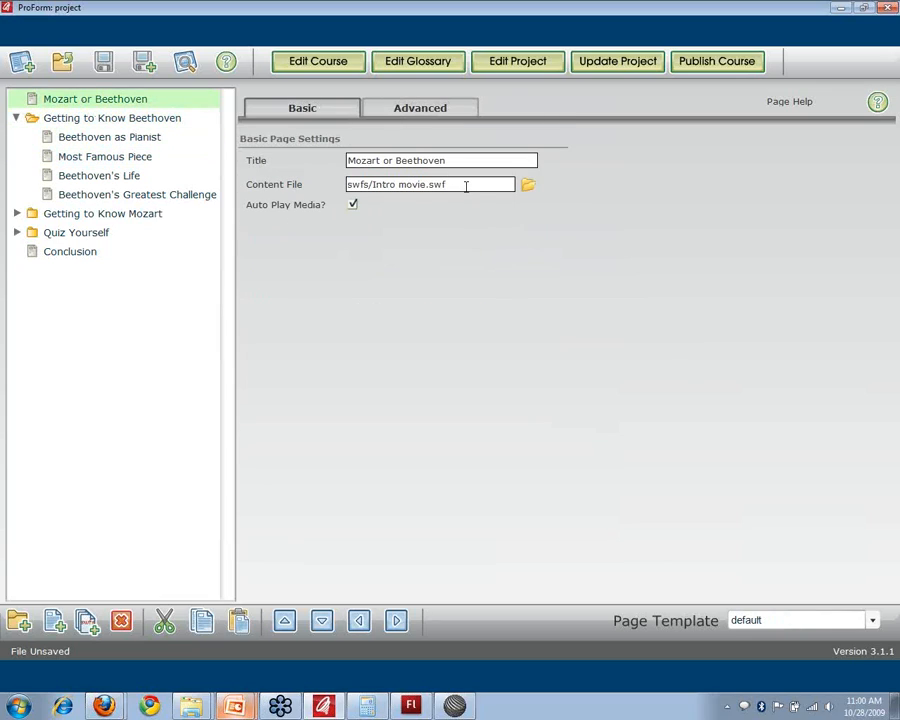
left_click_drag(465, 186, 307, 250)
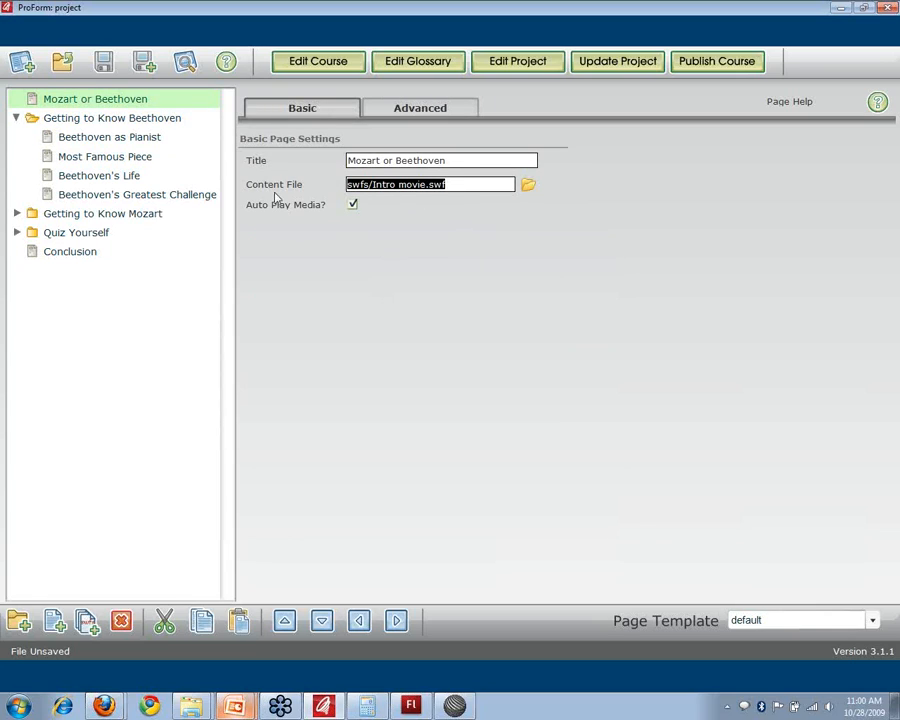
left_click(114, 158)
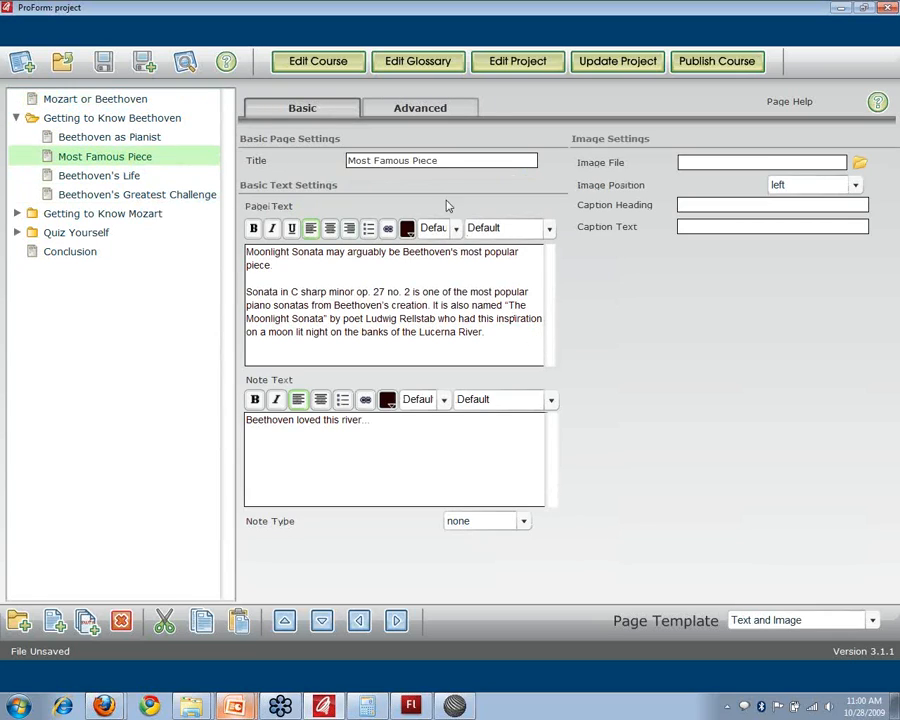
left_click(420, 108)
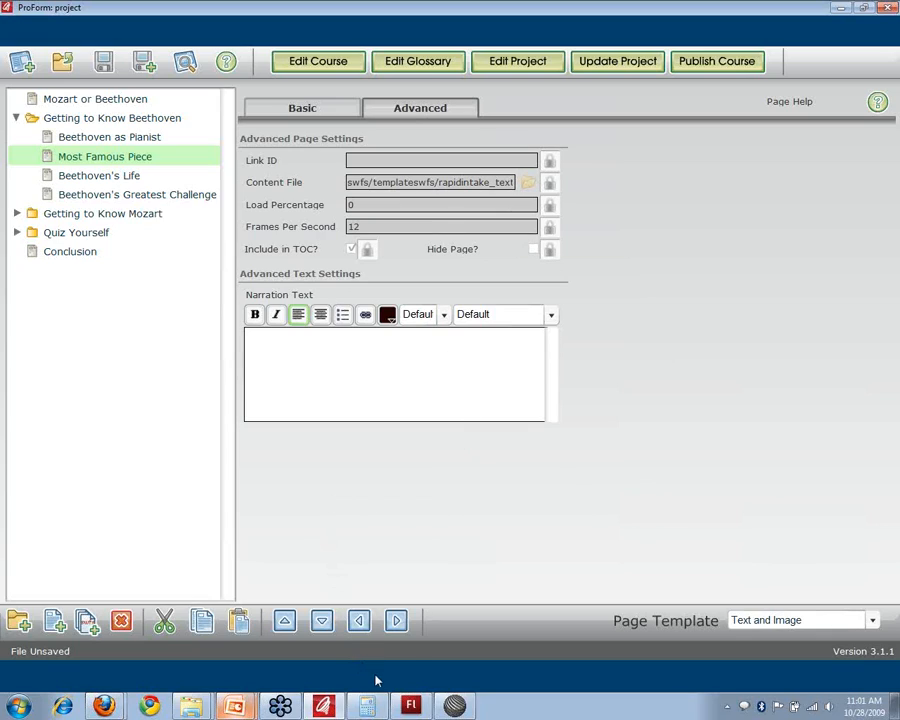
Switch to Adobe Flash and show the ri_textimageaudio_pg document.
mouse_move(408, 706)
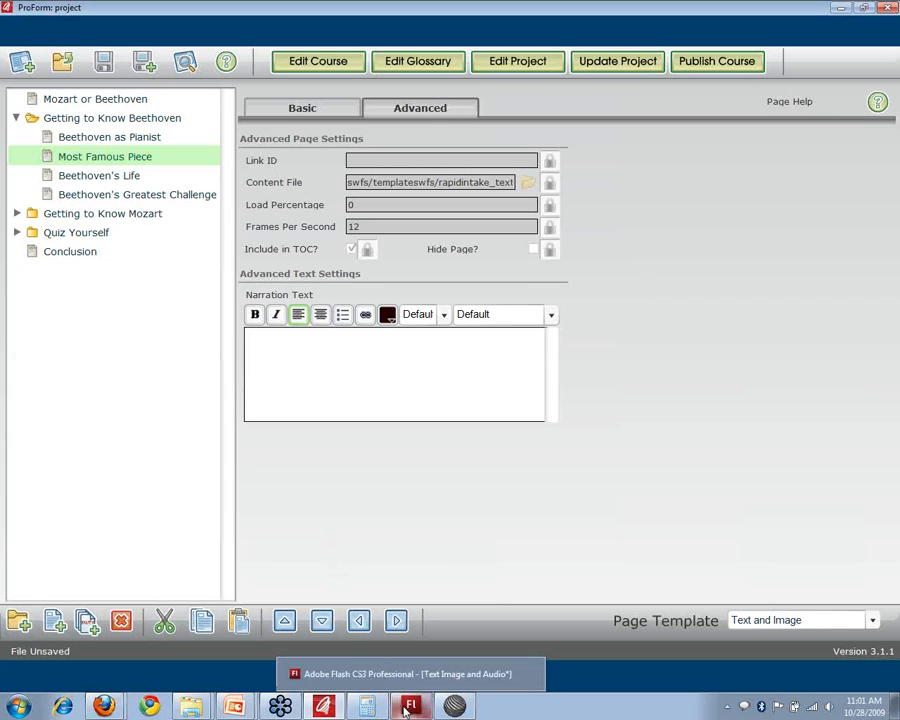
left_click(406, 706)
left_click(104, 46)
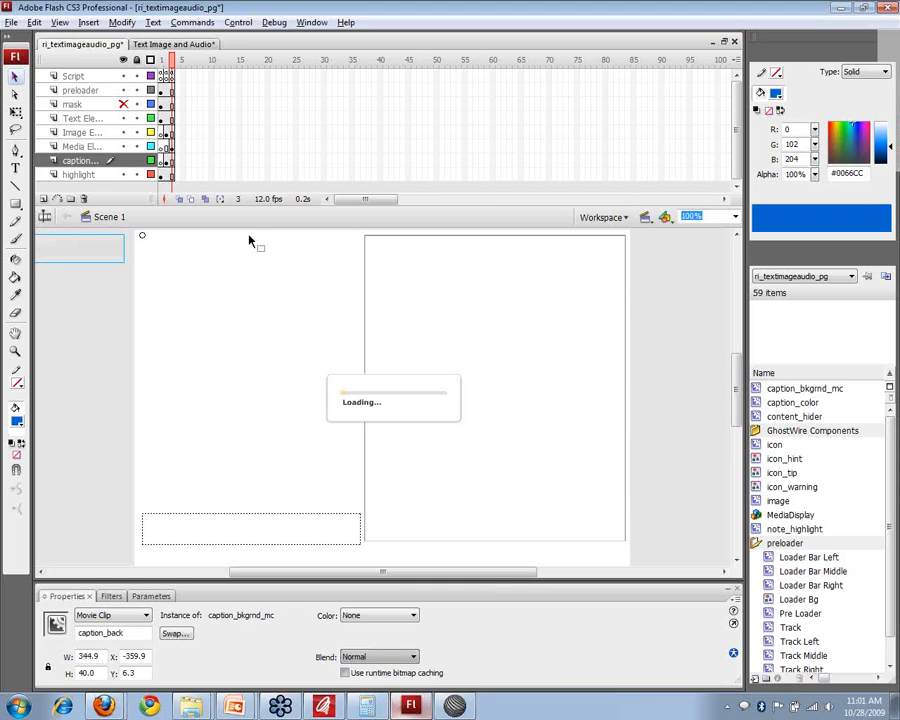
Switch back to ProForm and on to the PowerPoint slide show to review the image file diagram.
key("alt+Tab")
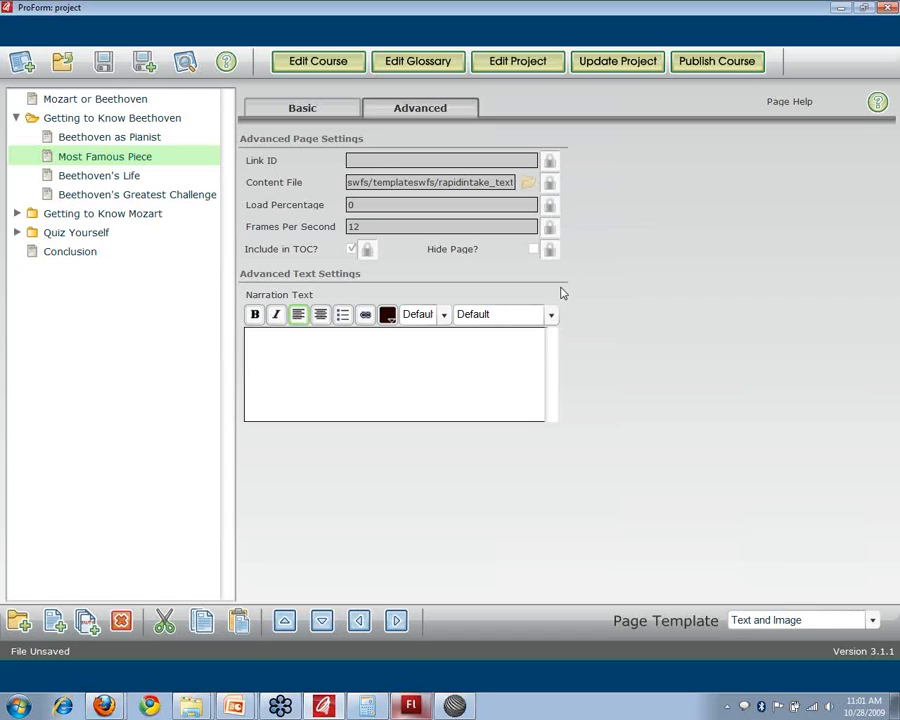
key("alt+Tab")
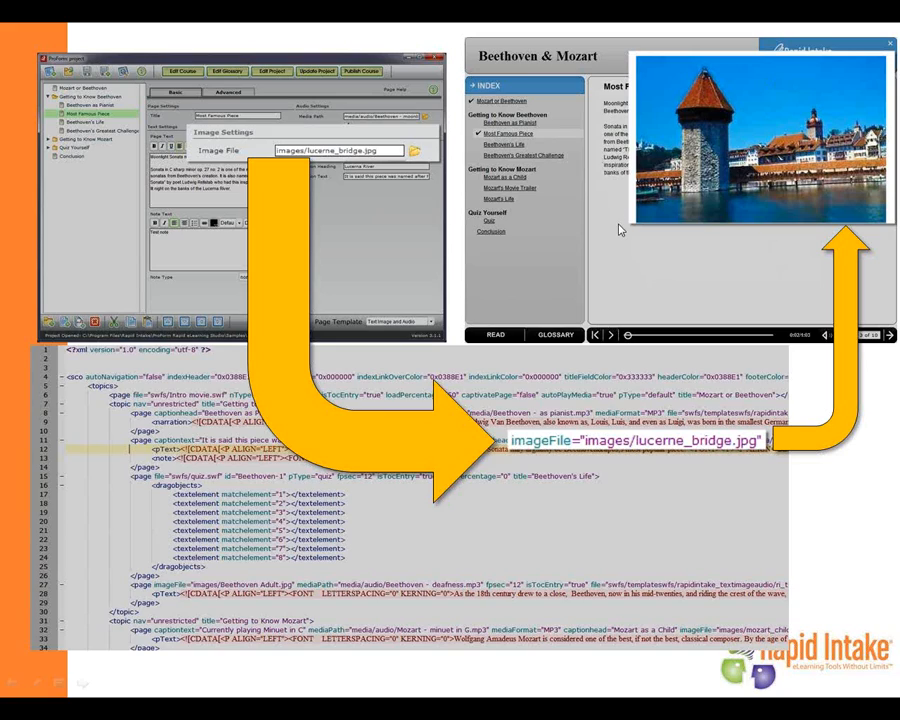
Return to Adobe Flash and compare the Text Image and Audio document with ri_textimageaudio_pg, ending on Text Image and Audio.
key("alt+Tab")
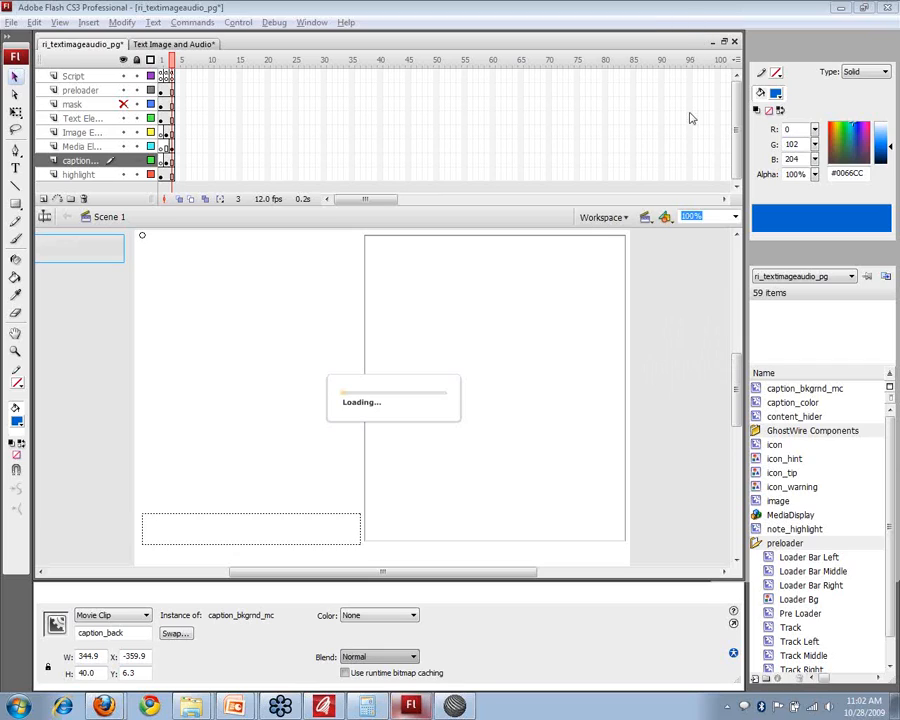
left_click(186, 47)
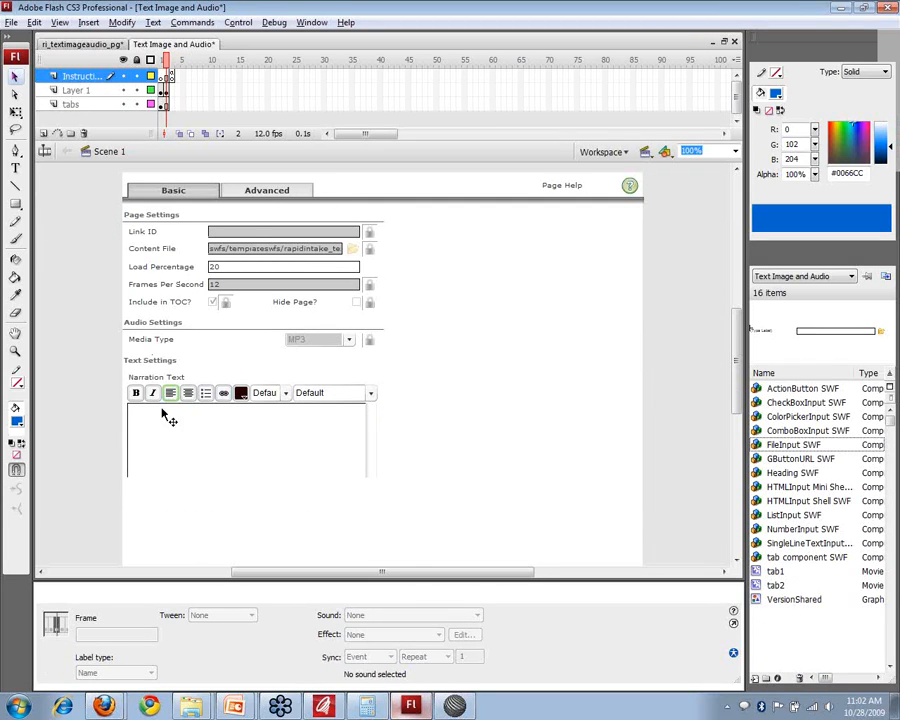
left_click(90, 46)
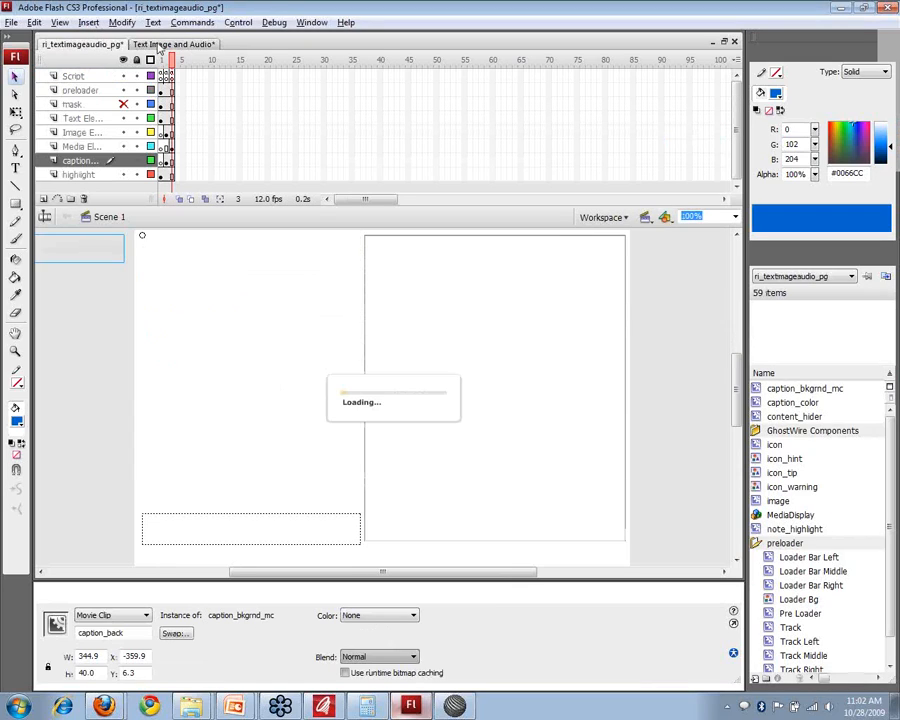
left_click(194, 46)
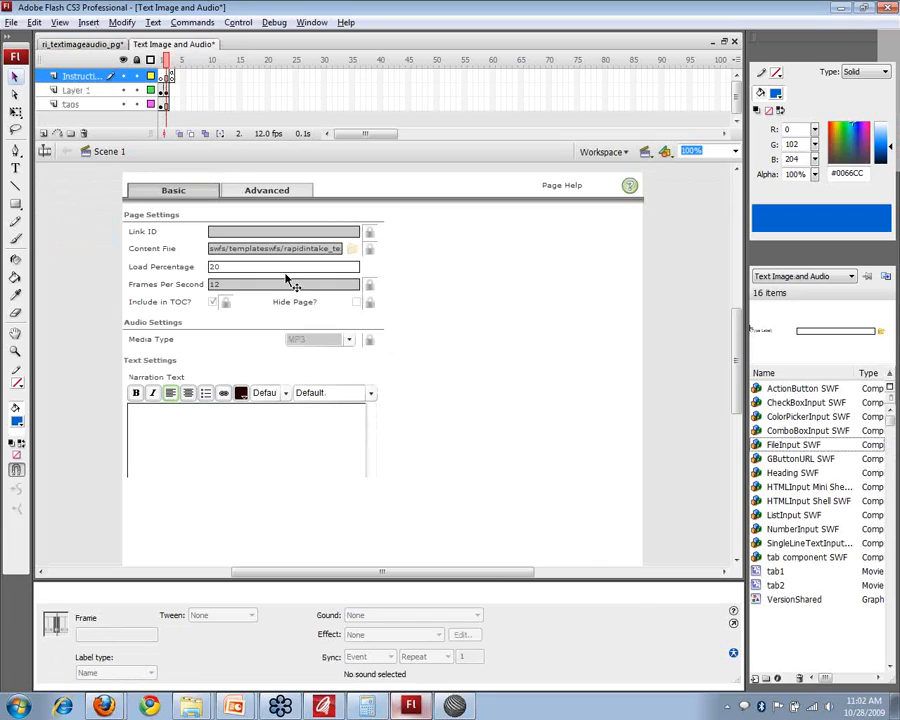
Compare the ri_textimageaudio_pg document with Text Image and Audio, ending on ri_textimageaudio_pg.
left_click(102, 45)
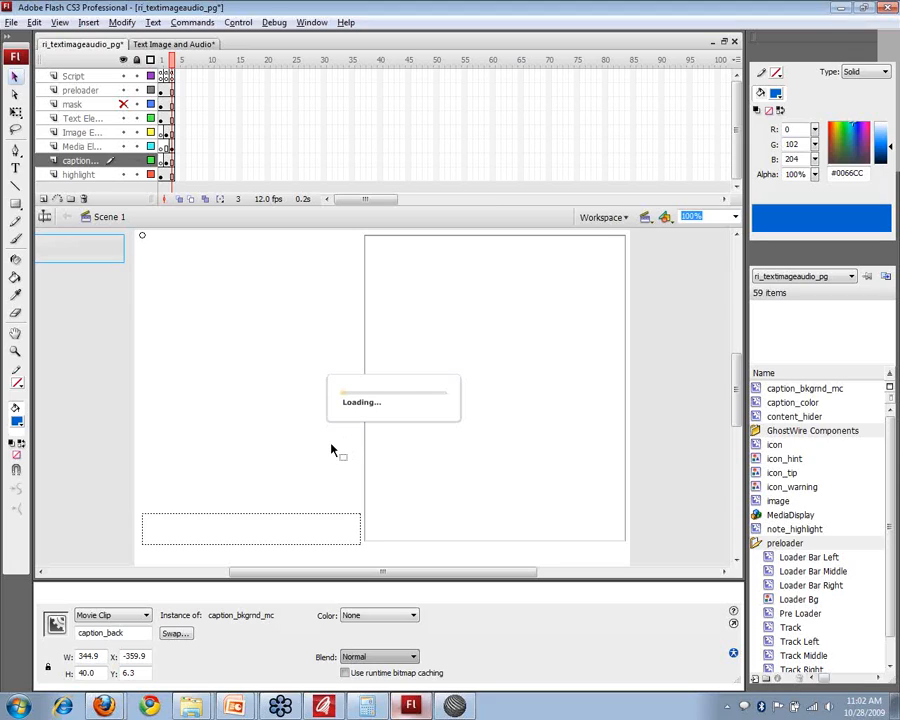
left_click(186, 45)
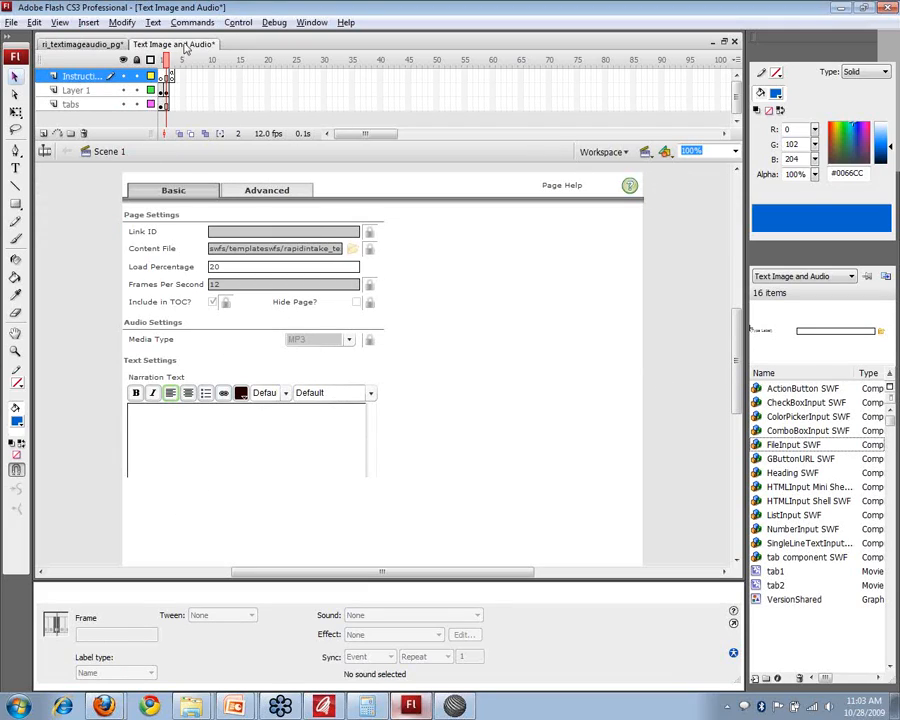
left_click(68, 44)
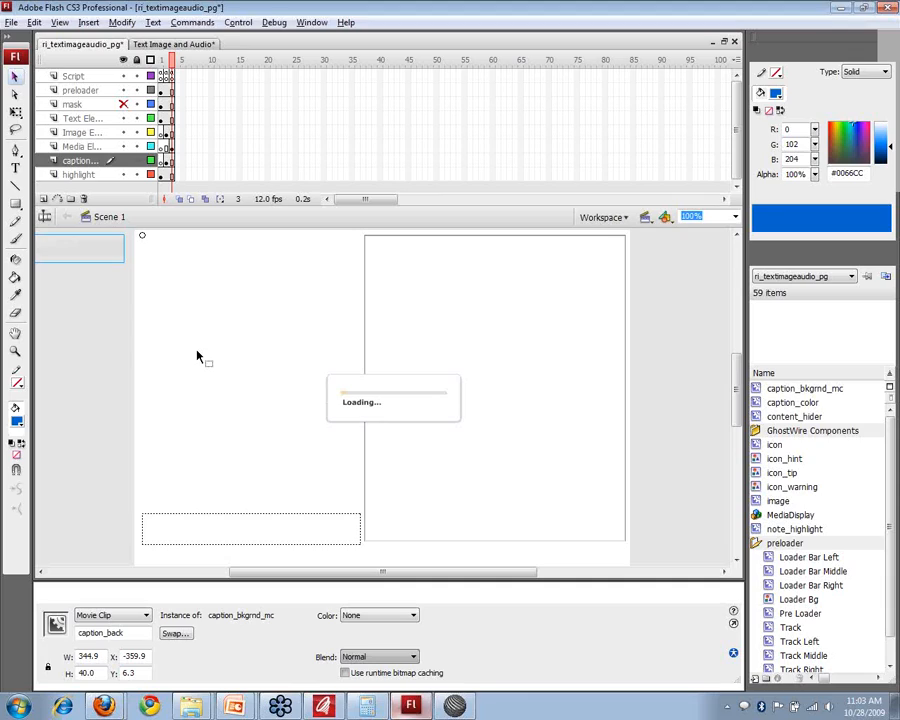
Inspect the page_txt text component, the caption_txt field and the image_mc movie clip on the stage.
left_click(468, 325)
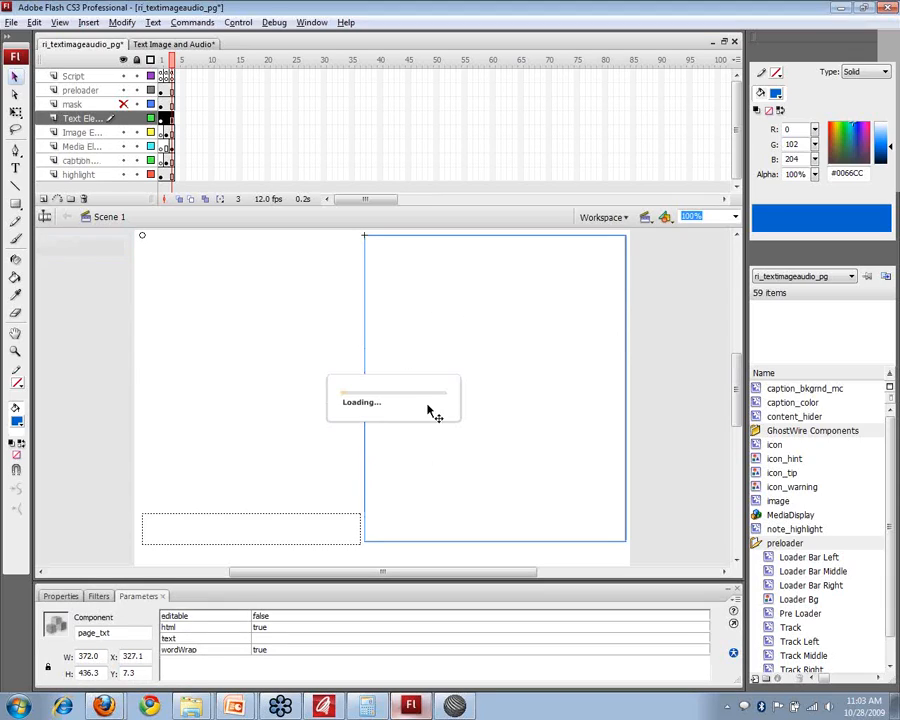
left_click(272, 538)
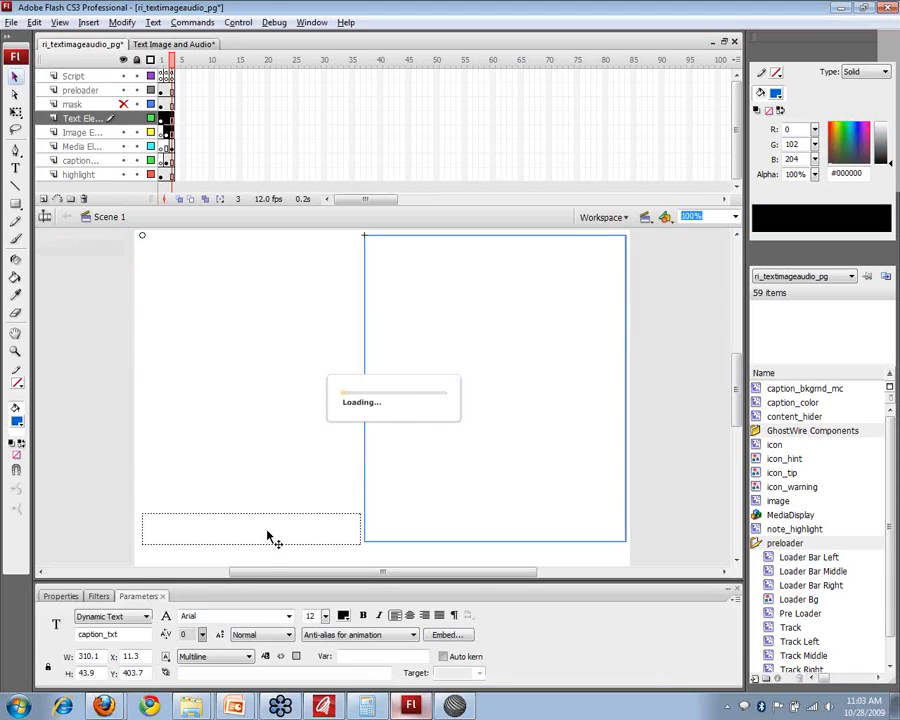
left_click(142, 236)
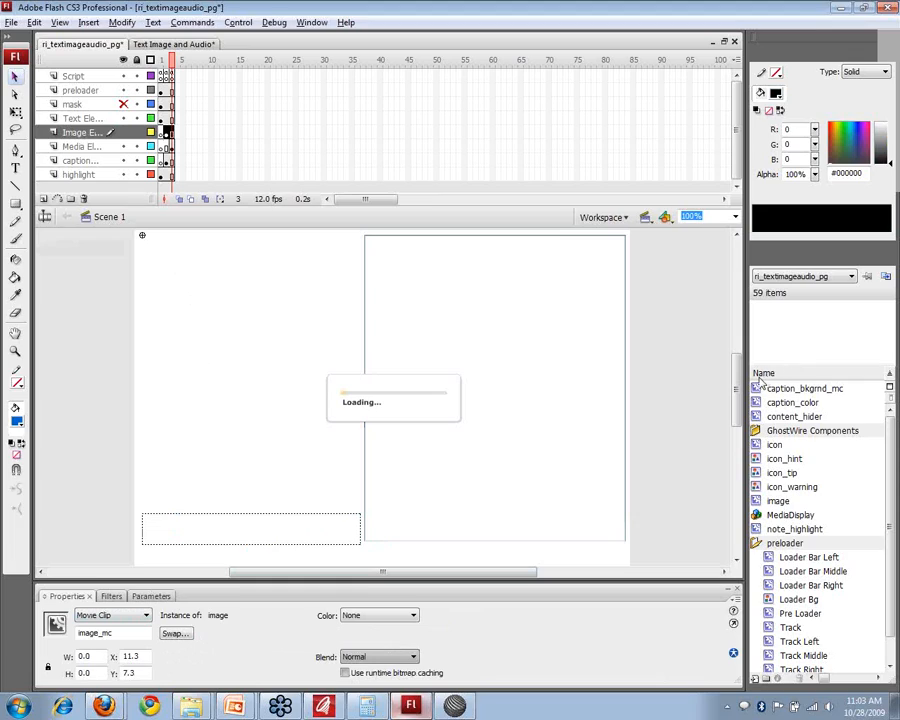
mouse_move(736, 390)
left_mouse_down()
mouse_move(736, 415)
mouse_move(740, 390)
left_mouse_up()
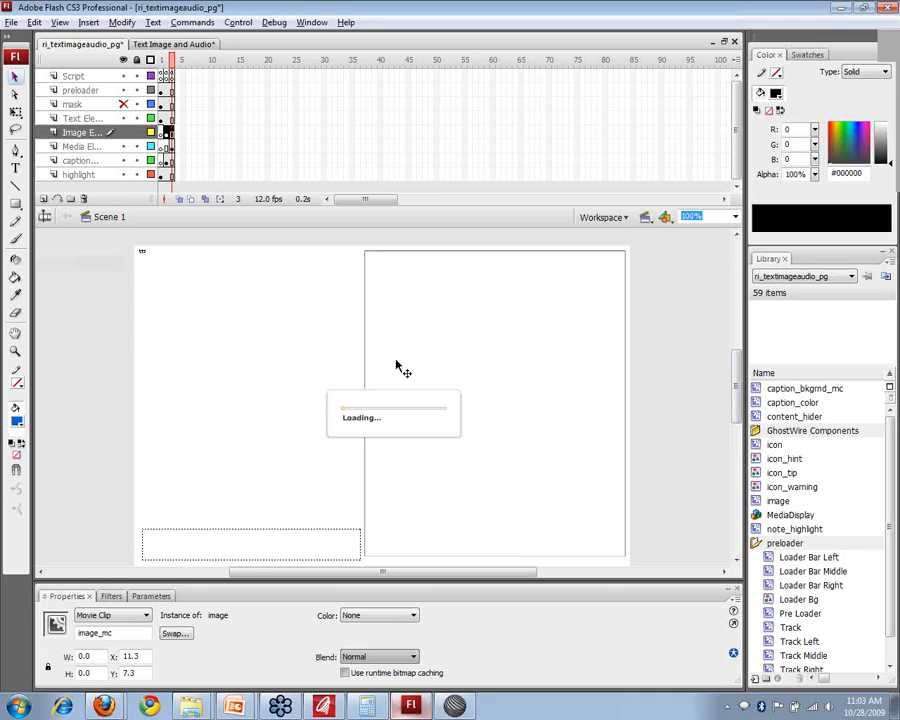
Switch to ProForm and review the image position options in Most Famous Piece's basic settings, keeping left.
key("alt+Tab")
key("alt+Tab")
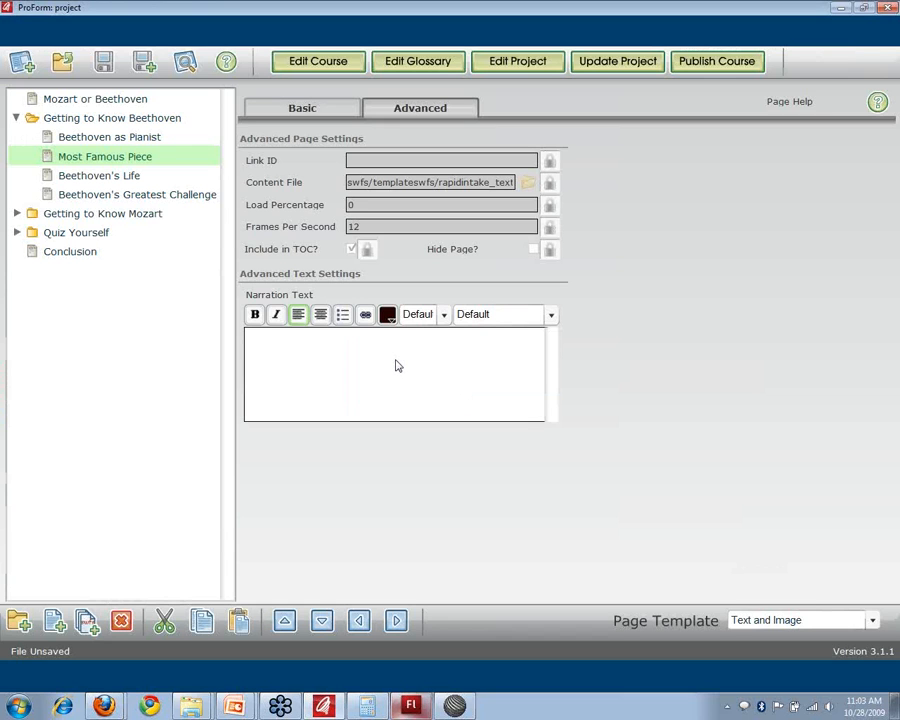
left_click(305, 108)
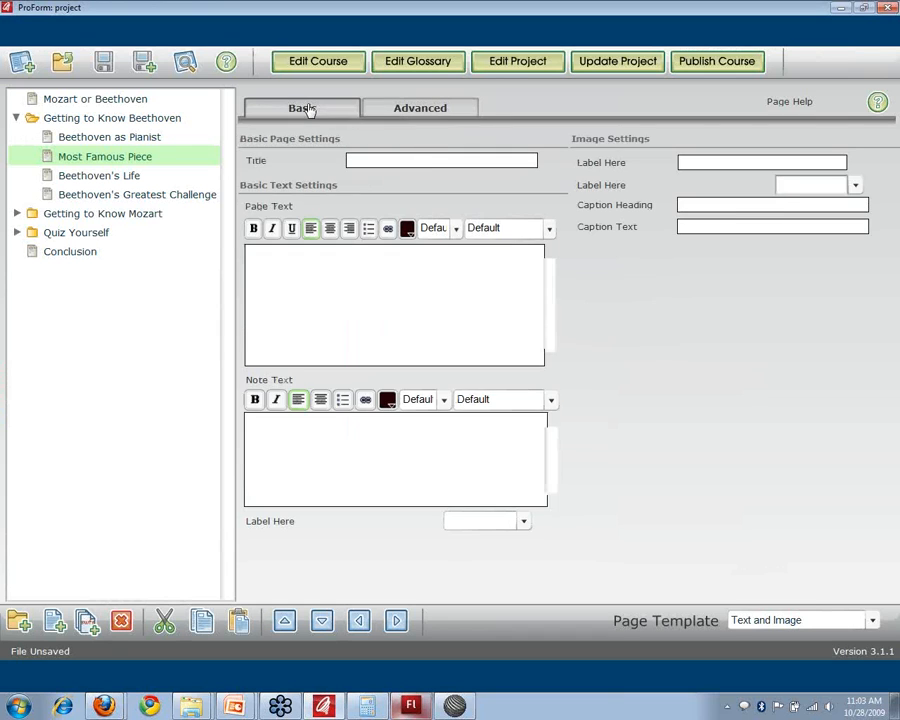
left_click(839, 190)
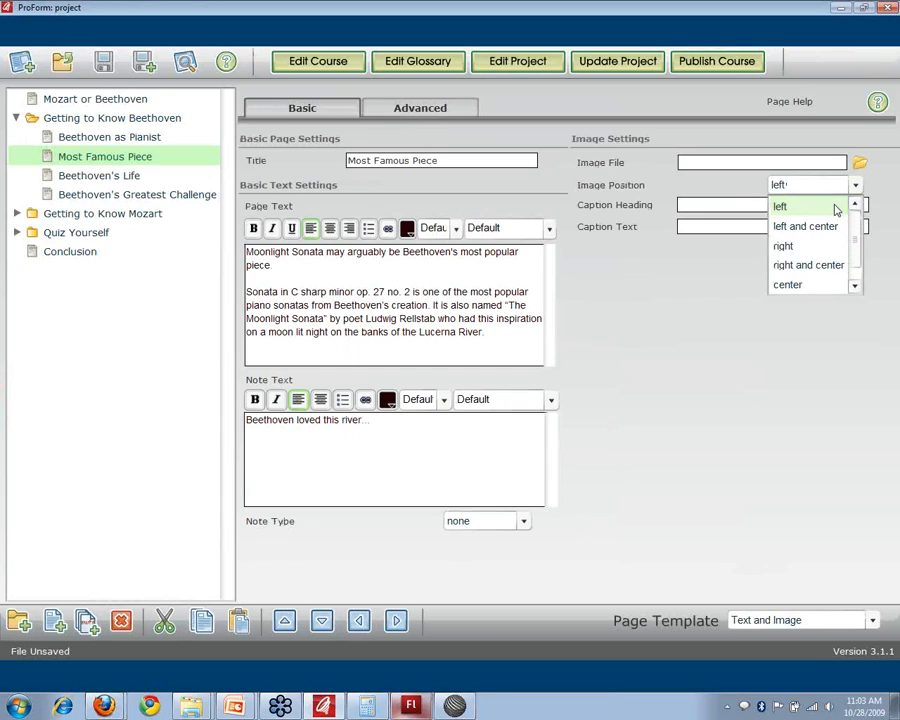
left_click(785, 206)
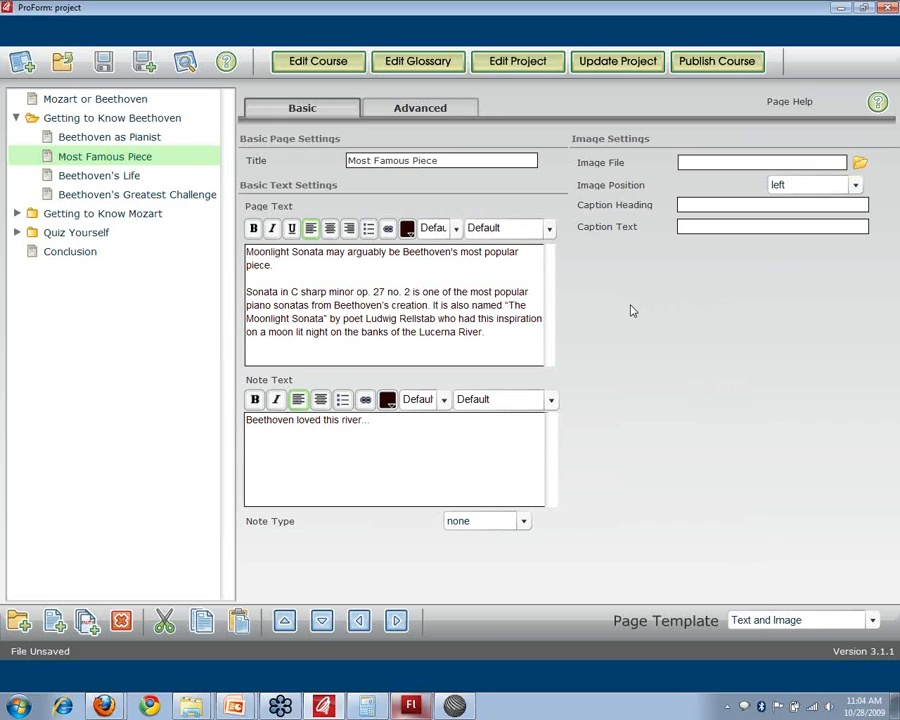
Switch to the Firefox course window to view the Most Famous Piece page, and return to ProForm.
key("alt+Tab")
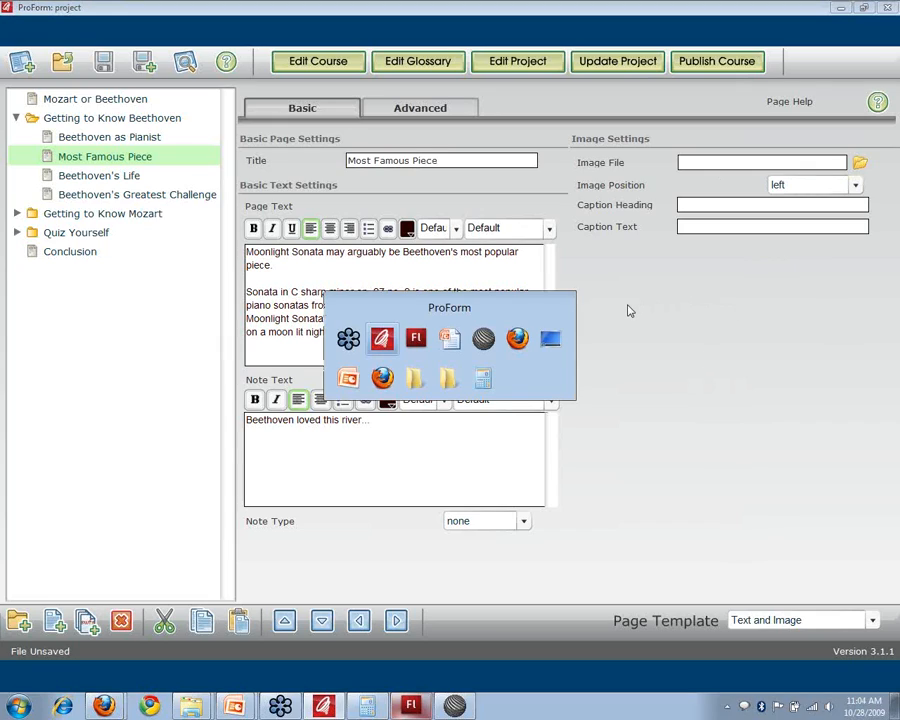
key("alt+Tab")
key("alt+Tab")
key("alt+Tab")
key("alt+Tab")
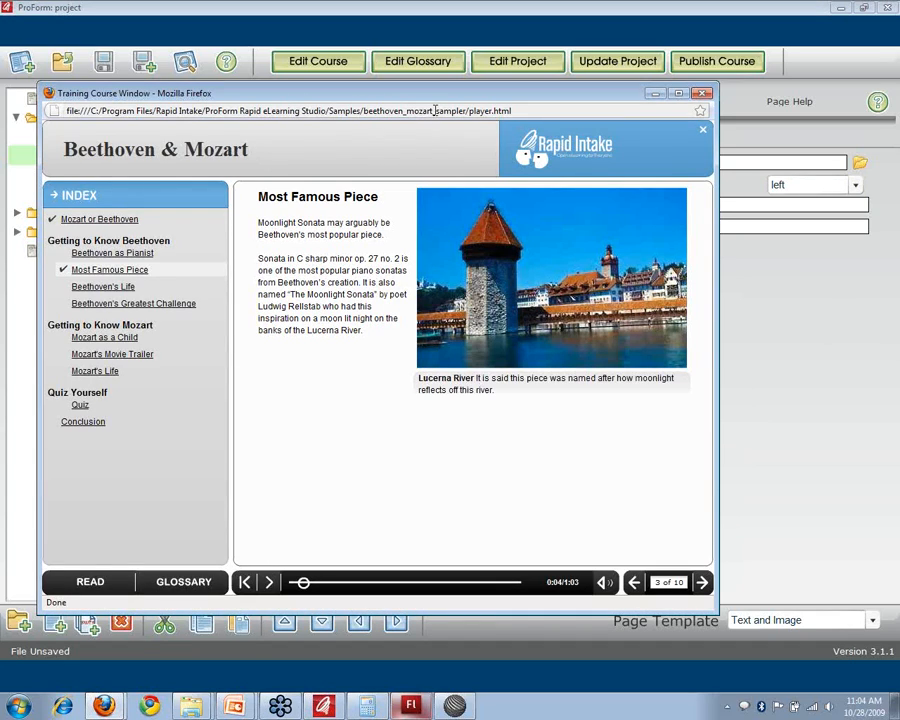
left_click_drag(430, 100, 400, 142)
left_click(793, 300)
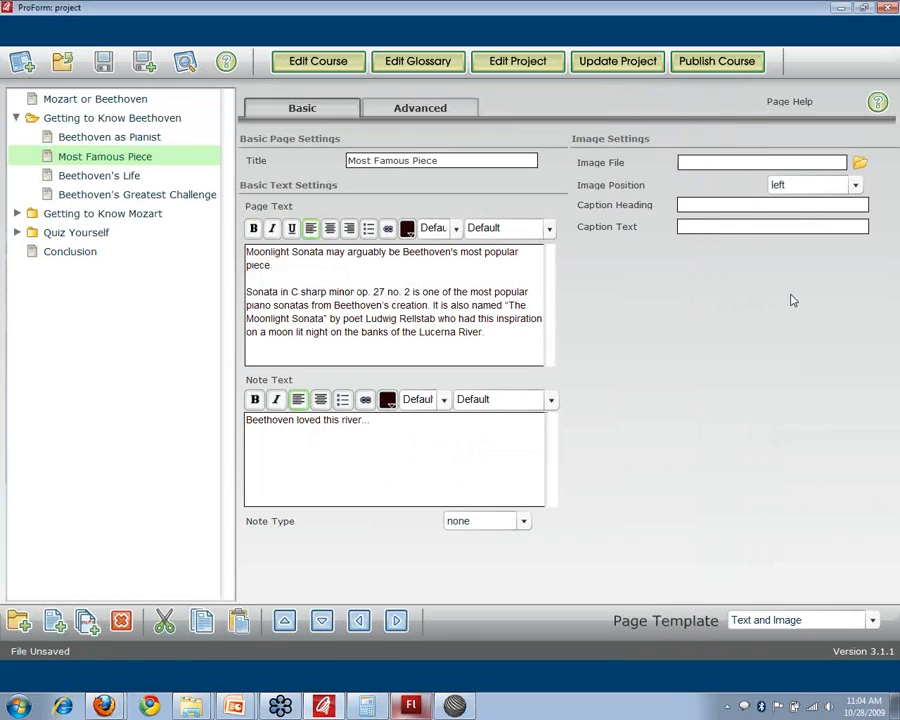
Keep Most Famous Piece's image position at left and change its page template to Text Image and Audio.
left_click(834, 185)
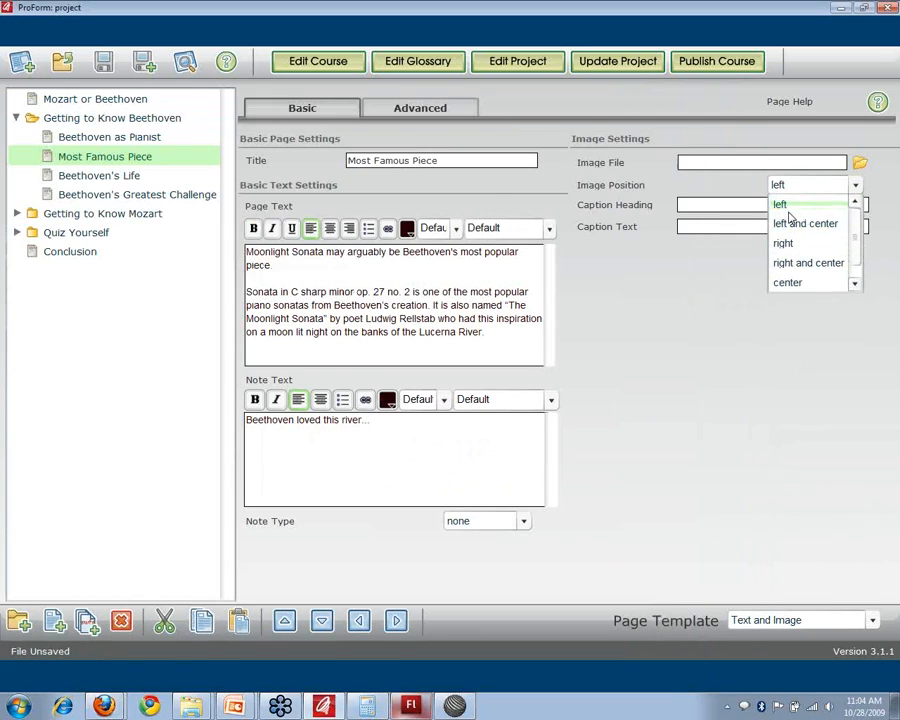
left_click(789, 210)
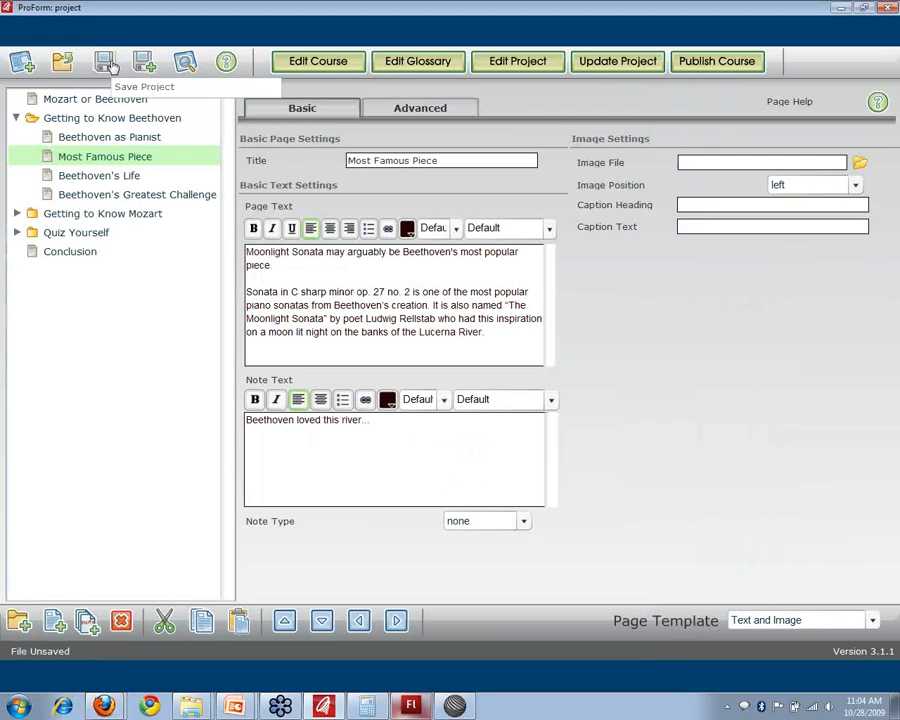
left_click(832, 619)
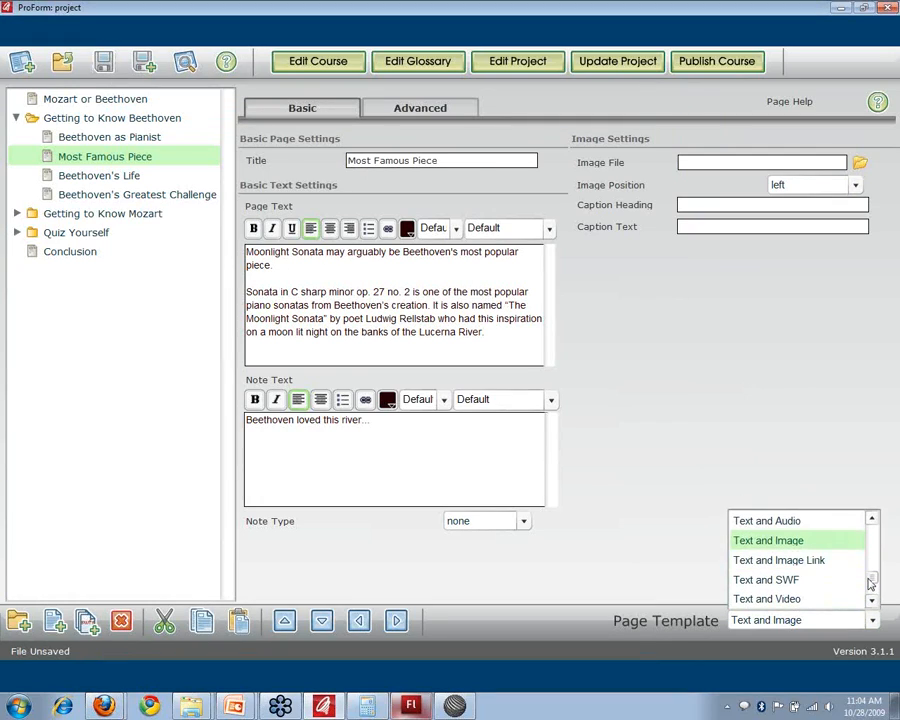
mouse_move(871, 583)
left_mouse_down()
mouse_move(876, 553)
mouse_move(873, 595)
left_mouse_up()
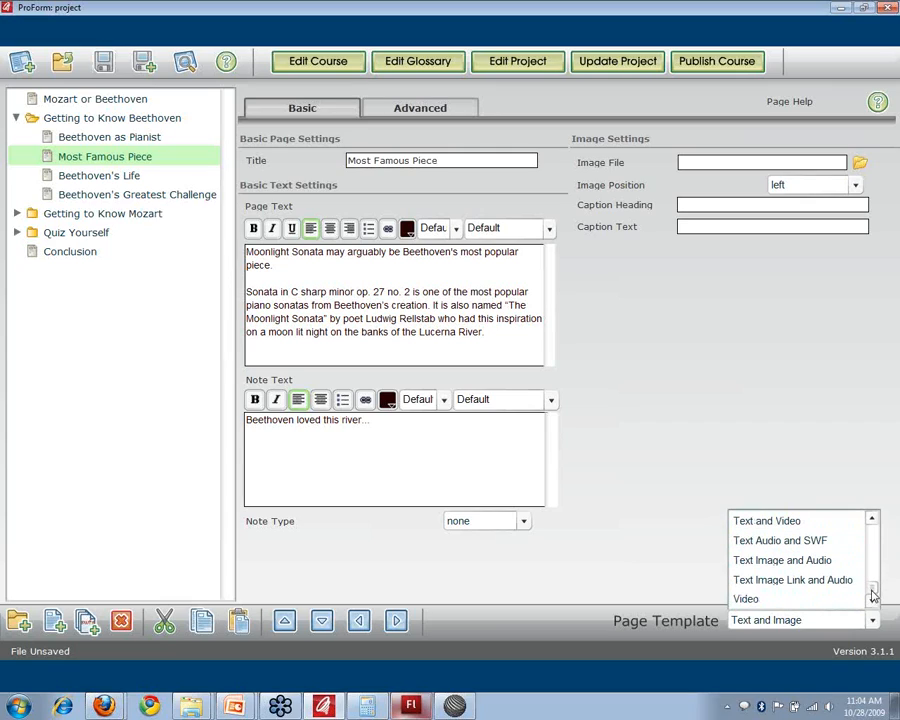
left_click(843, 563)
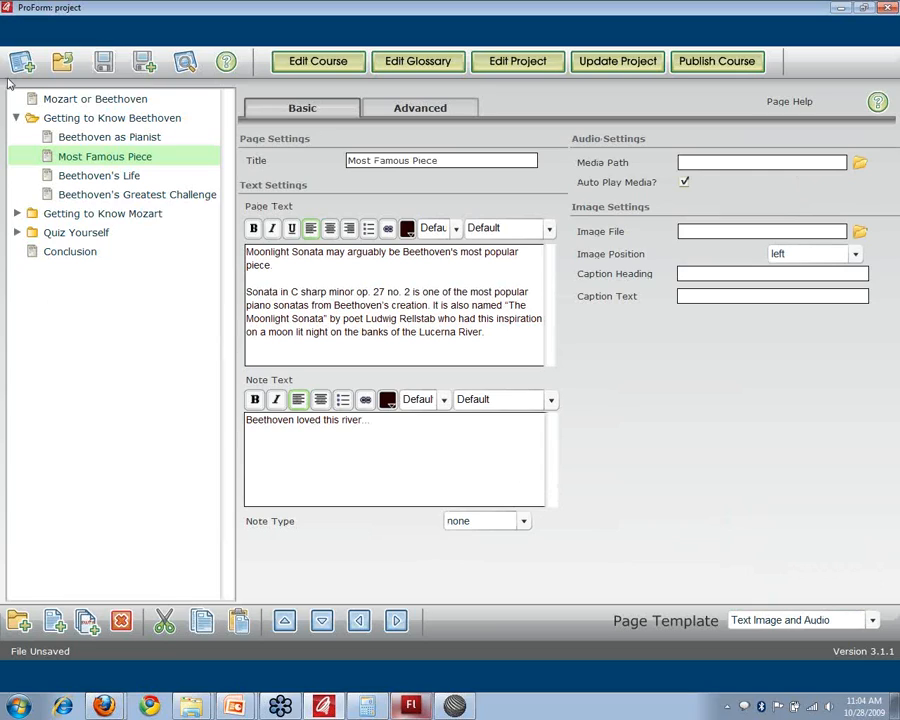
Reopen the project file from the Beethoven Sample folder without saving changes, and show the Most Famous Piece page.
left_click(56, 64)
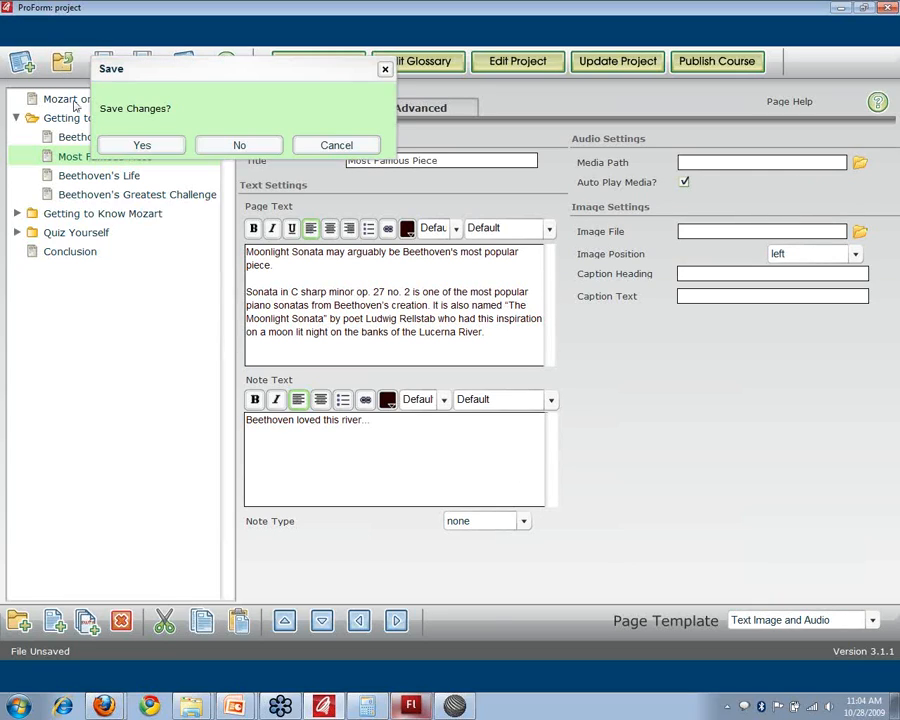
left_click(239, 146)
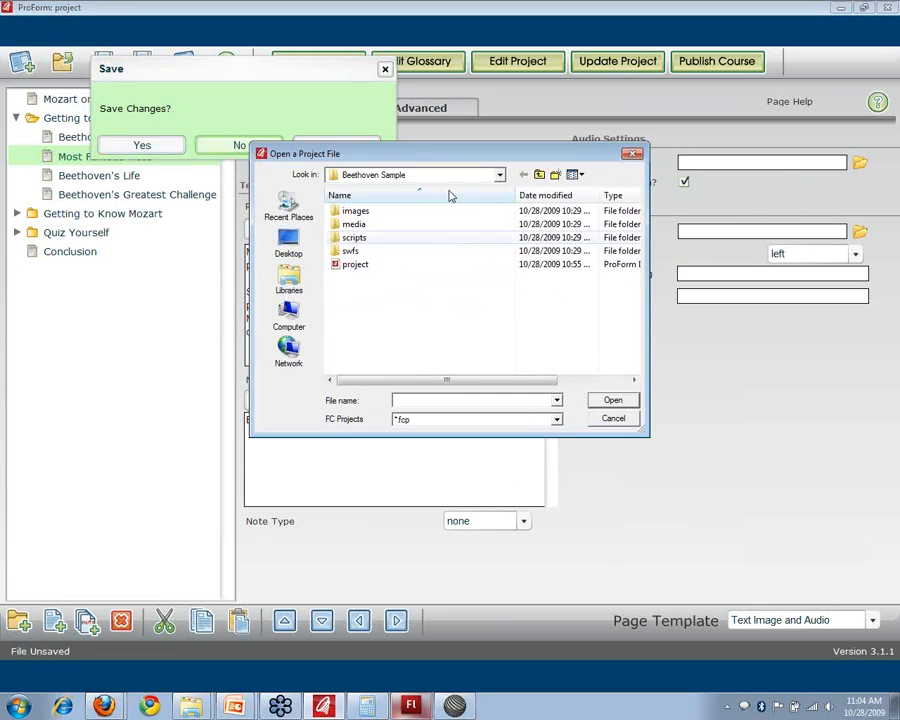
left_click(449, 178)
left_click(449, 179)
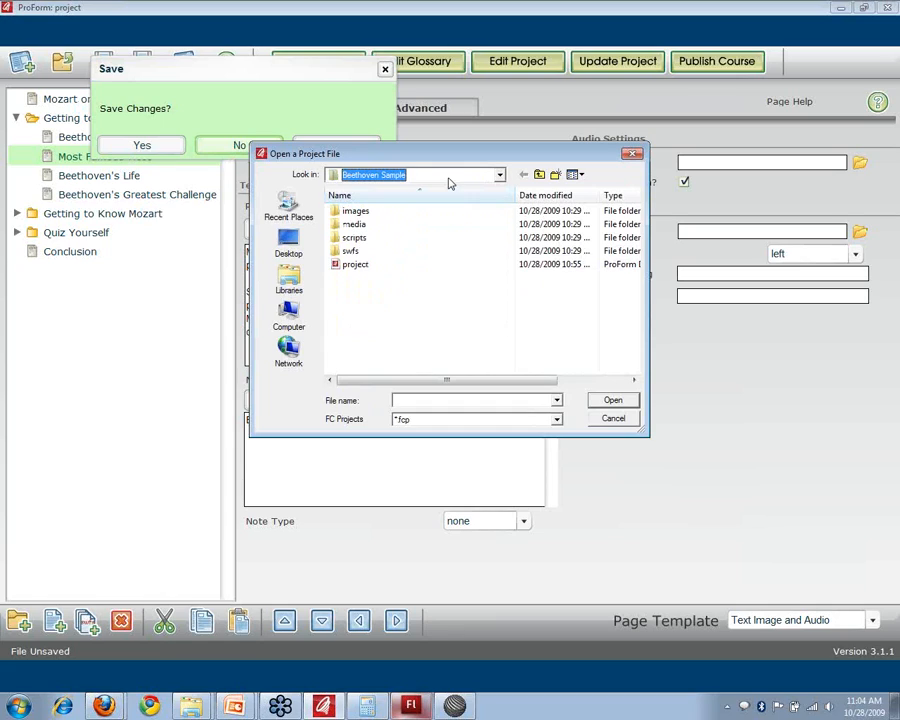
double_click(343, 267)
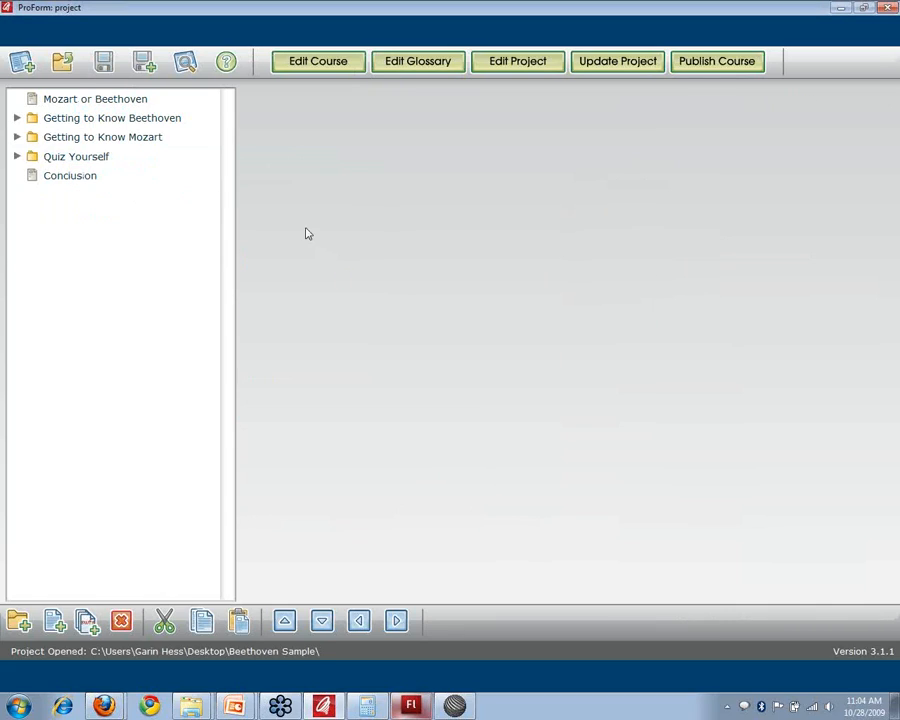
left_click(16, 118)
left_click(64, 161)
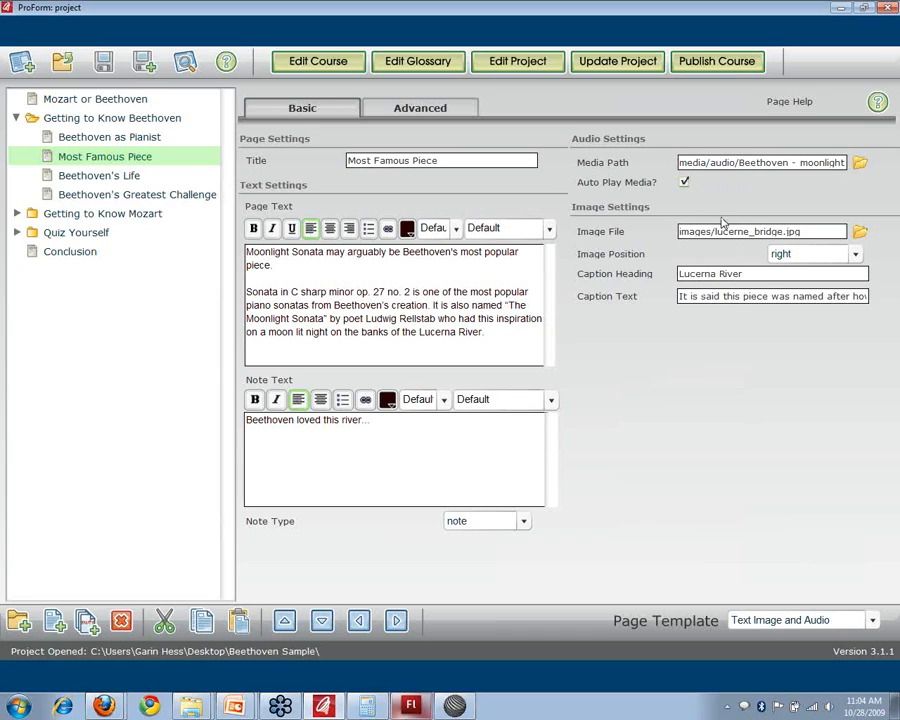
Set the Most Famous Piece page's image position to left and save the project.
left_click(813, 256)
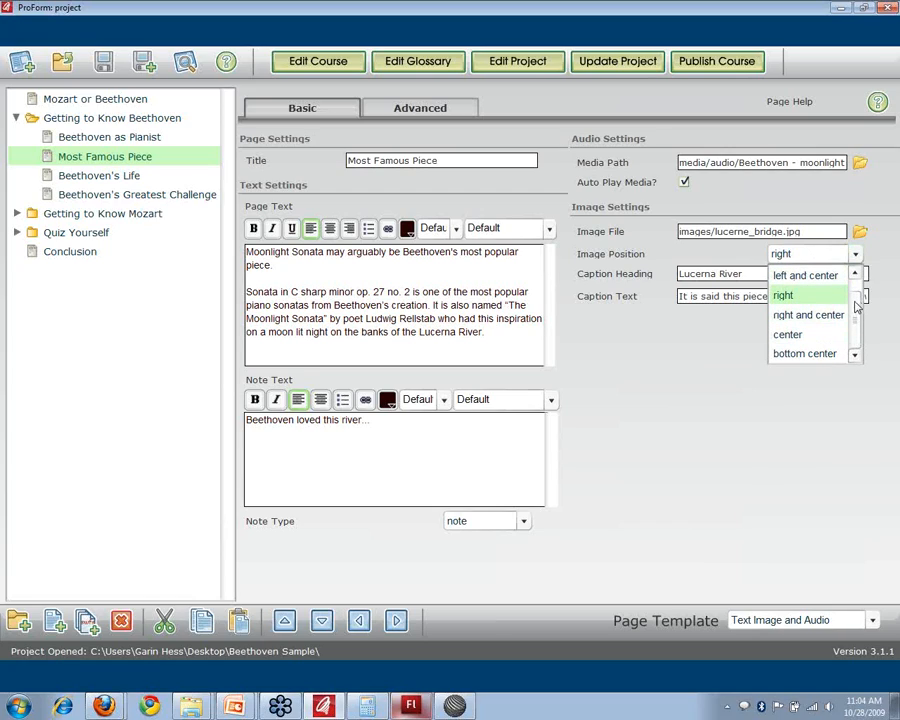
scroll(857, 307, "up", 1)
left_click(818, 279)
left_click(104, 62)
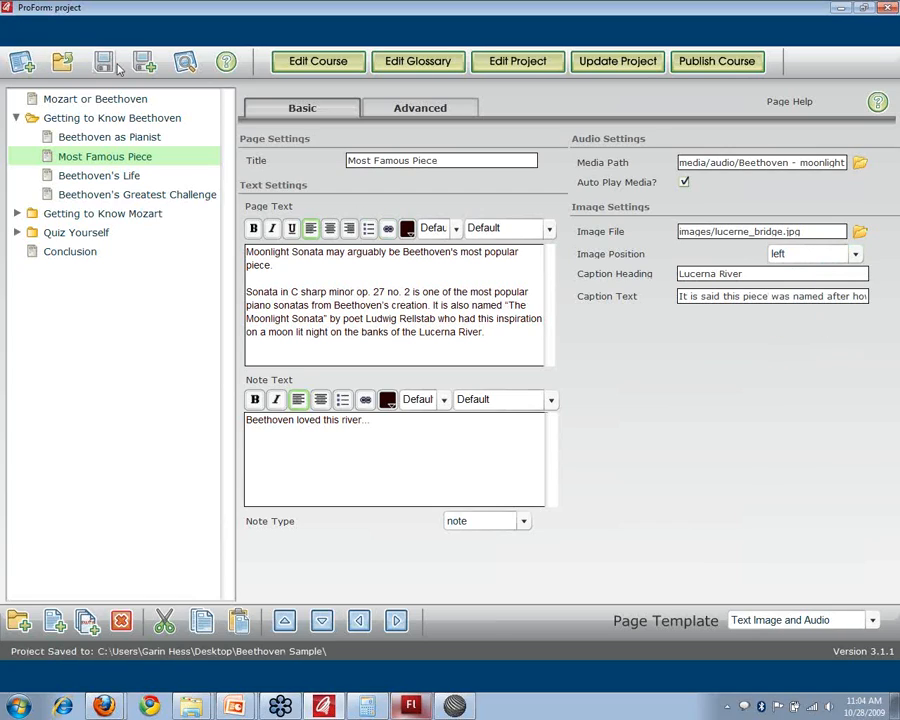
Switch to the open Firefox course window, reload it to check Most Famous Piece, and close the window.
key("alt+Tab")
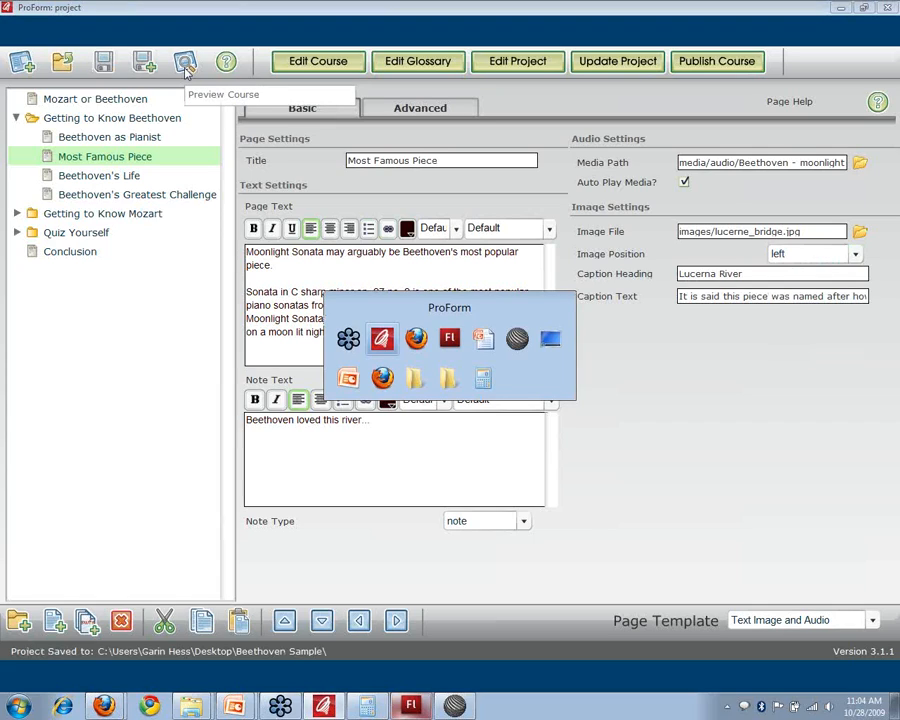
key("alt+Tab")
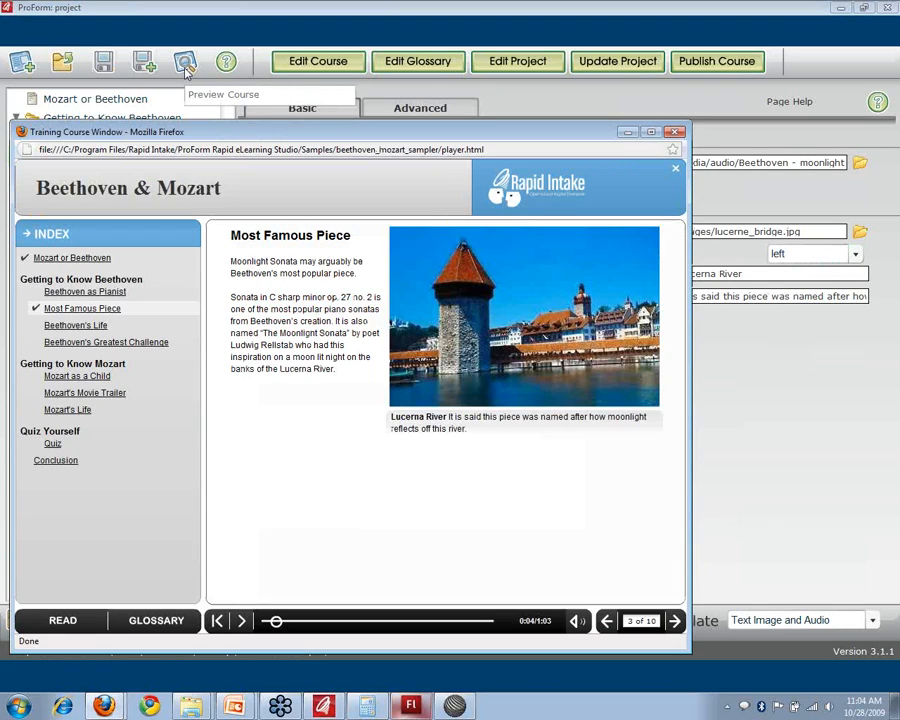
left_click(554, 150)
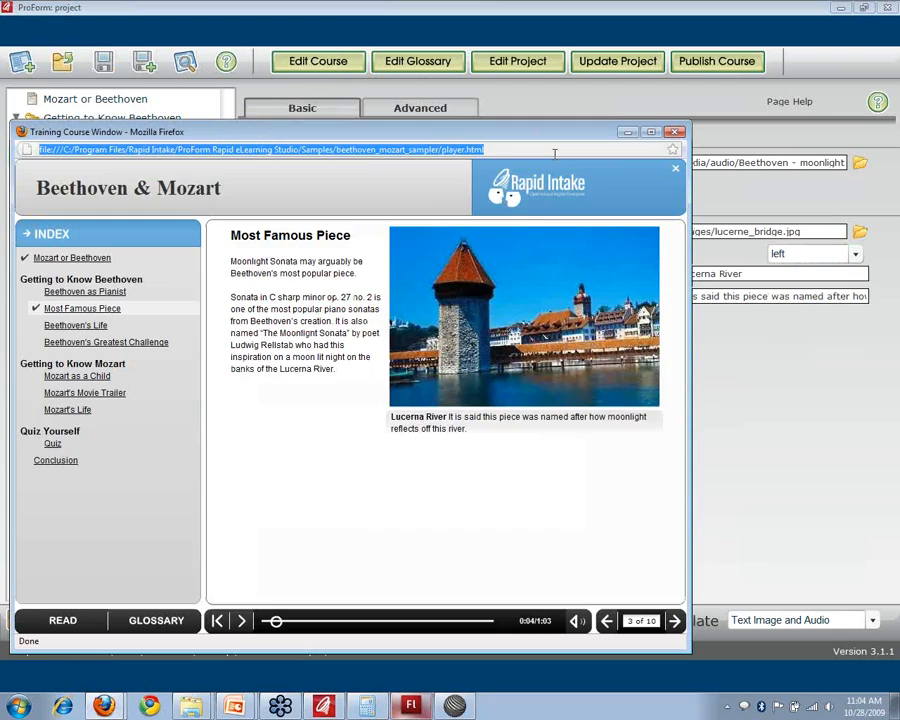
key("Return")
left_click(74, 308)
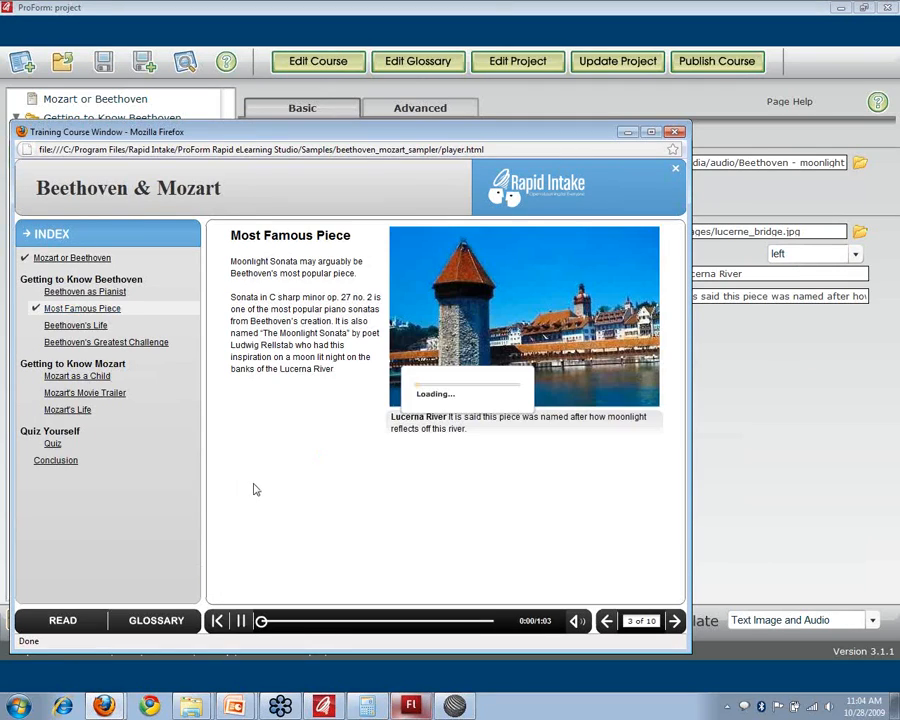
left_click(676, 133)
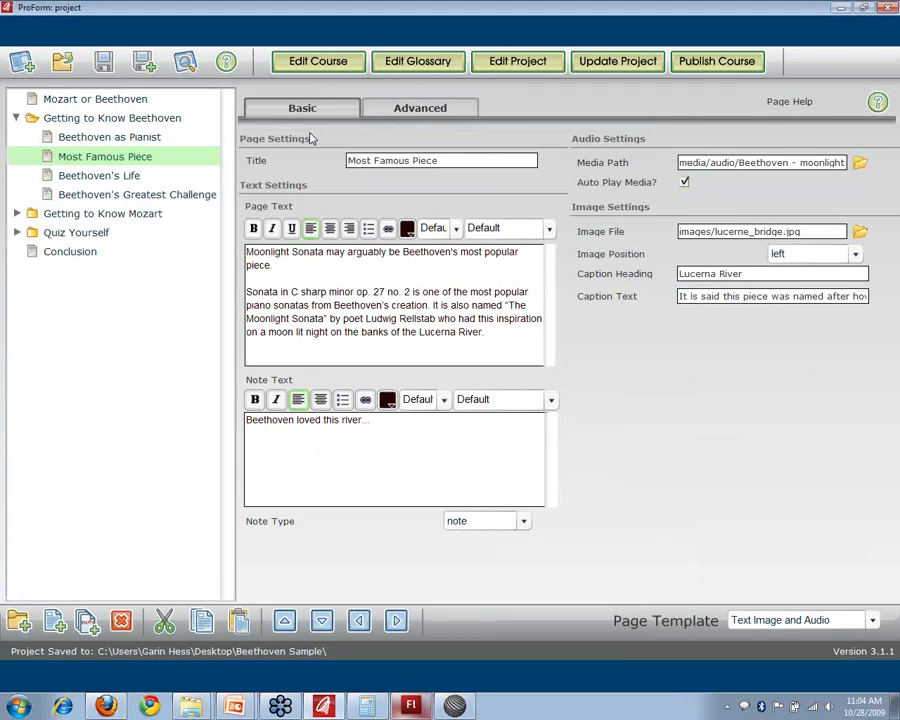
Preview the course from ProForm, start it in Firefox, view the Most Famous Piece page and pause its audio.
left_click(180, 63)
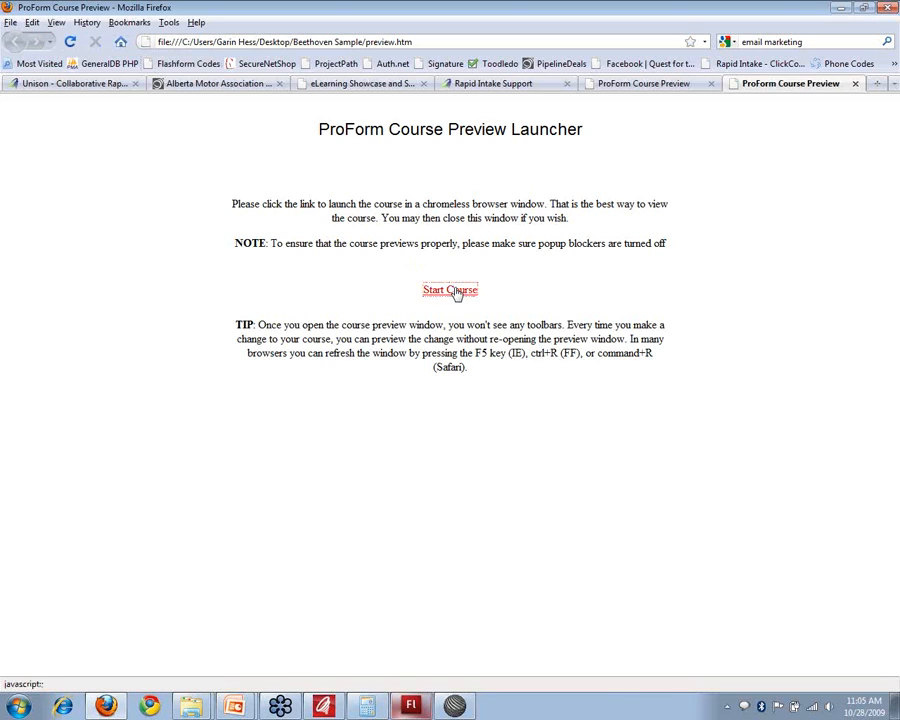
left_click(450, 290)
left_click(80, 192)
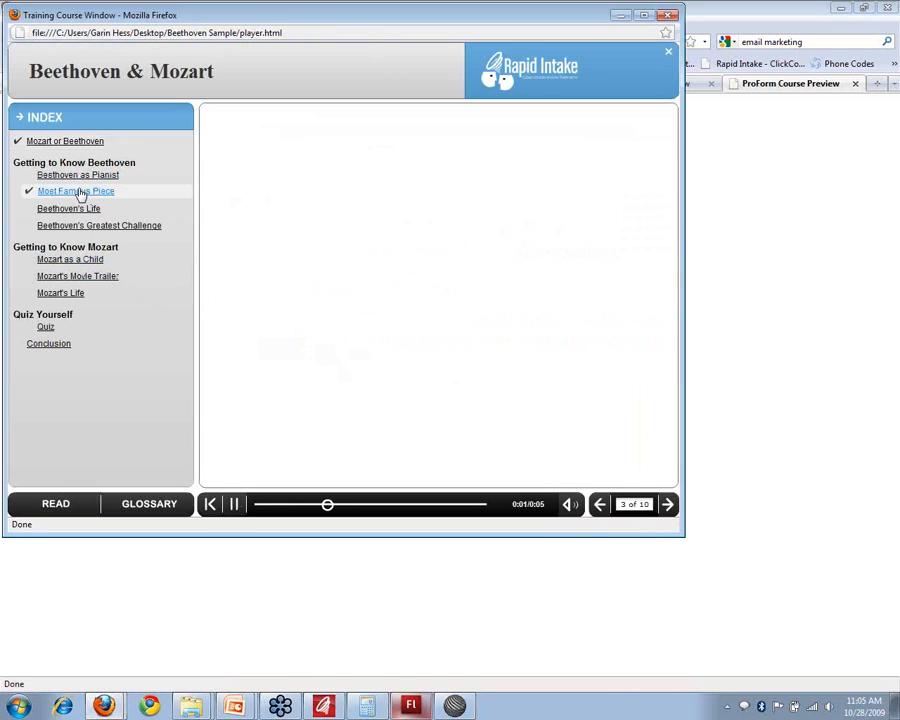
left_click_drag(364, 21, 447, 90)
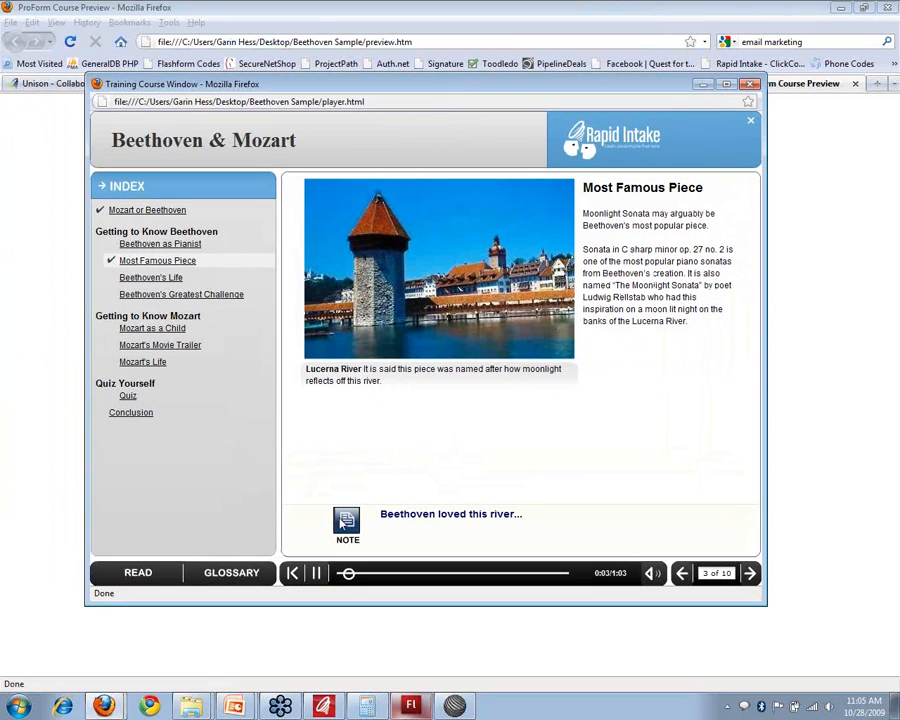
left_click(314, 574)
Switch back to Adobe Flash with the ri_textimageaudio_pg document showing.
key("alt+Tab")
key("alt+Tab")
key("alt+Tab")
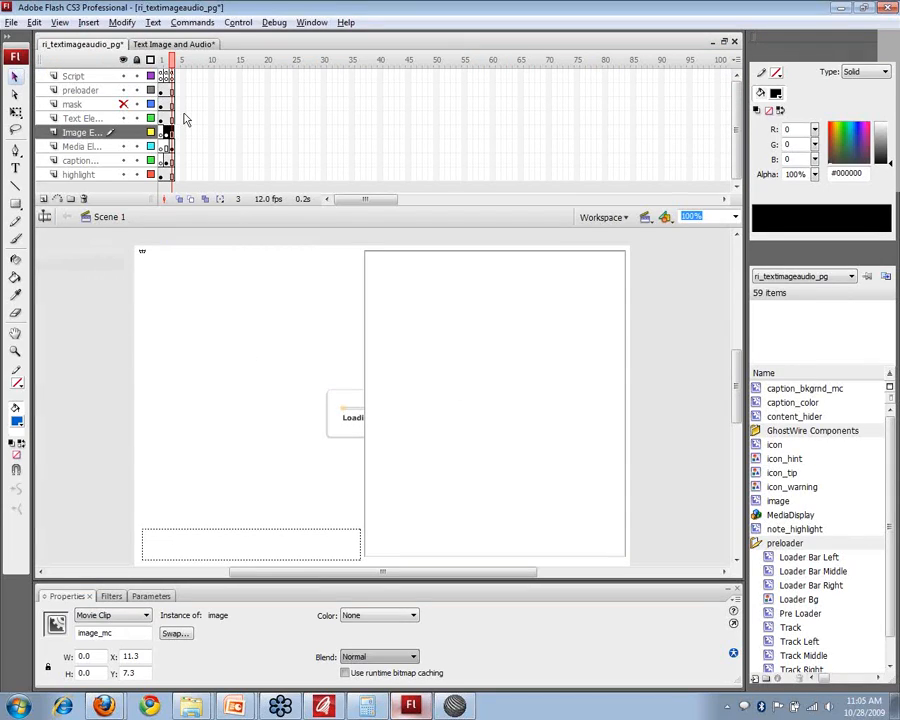
Close the ri_textimageaudio_pg and Text Image and Audio documents without saving the changes.
left_click(734, 42)
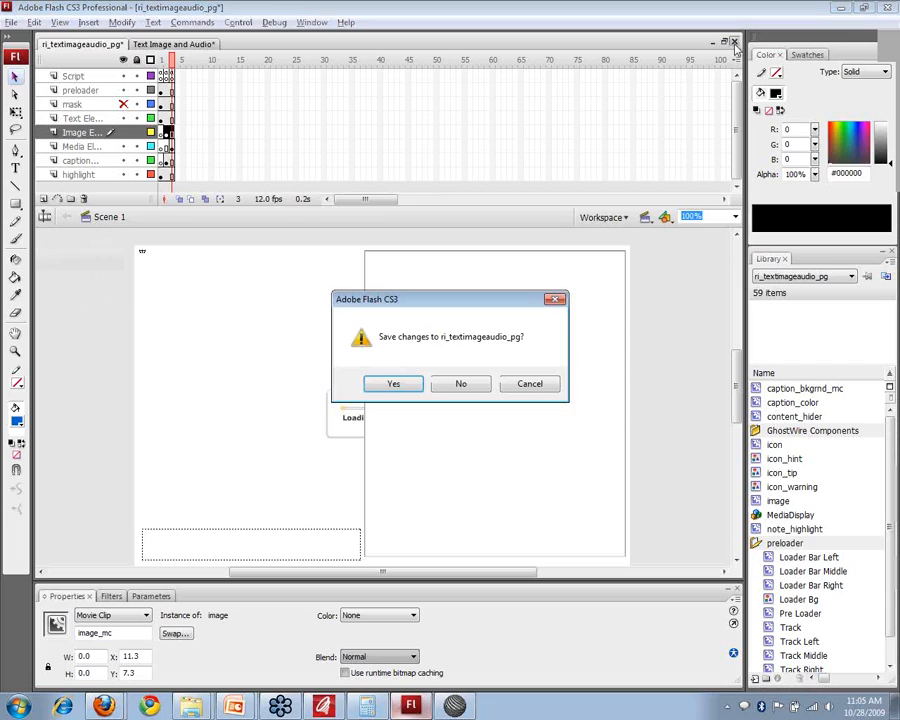
left_click(460, 381)
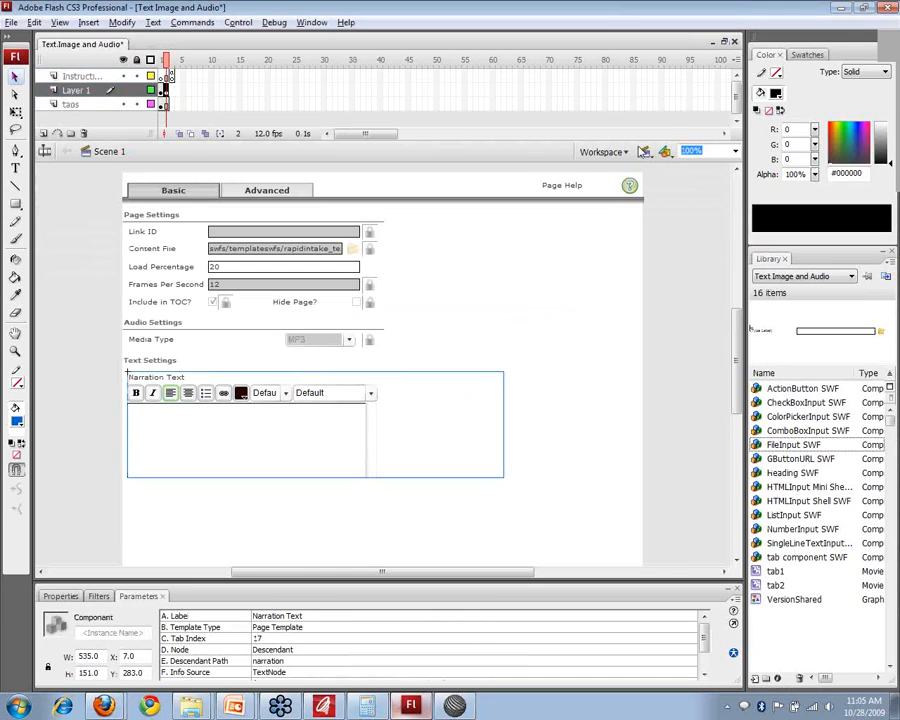
left_click(734, 43)
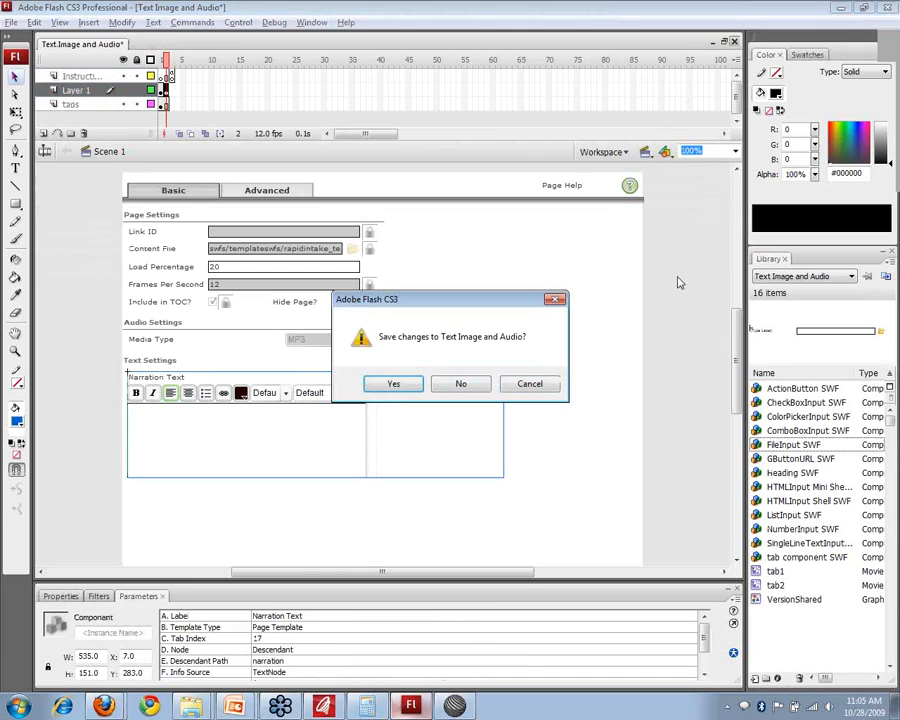
left_click(457, 385)
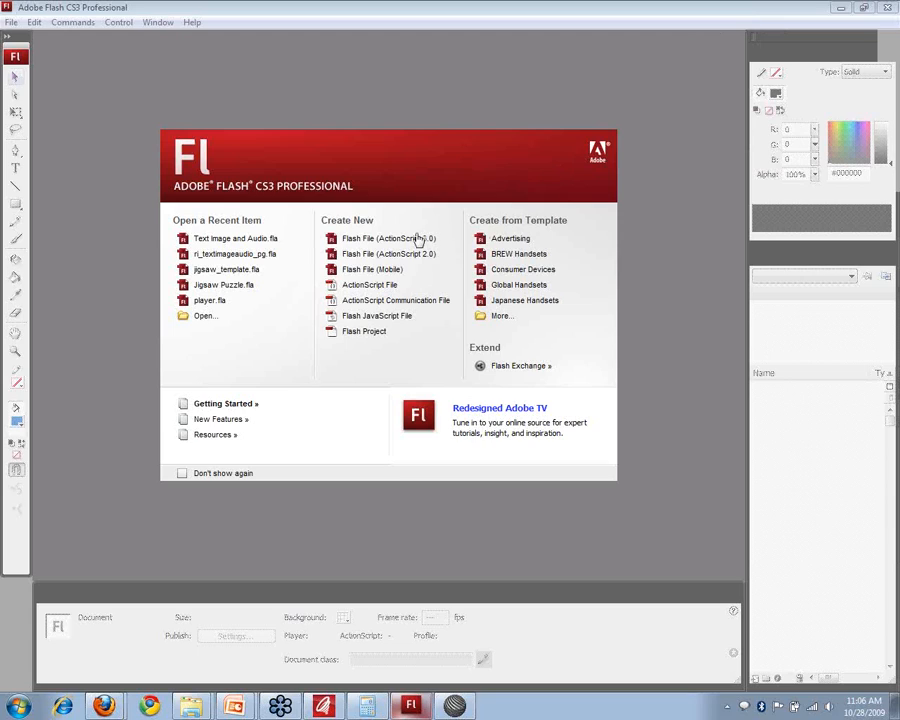
Reopen the recent file Text Image and Audio.fla and show the parameters of its tab component.
left_click(230, 241)
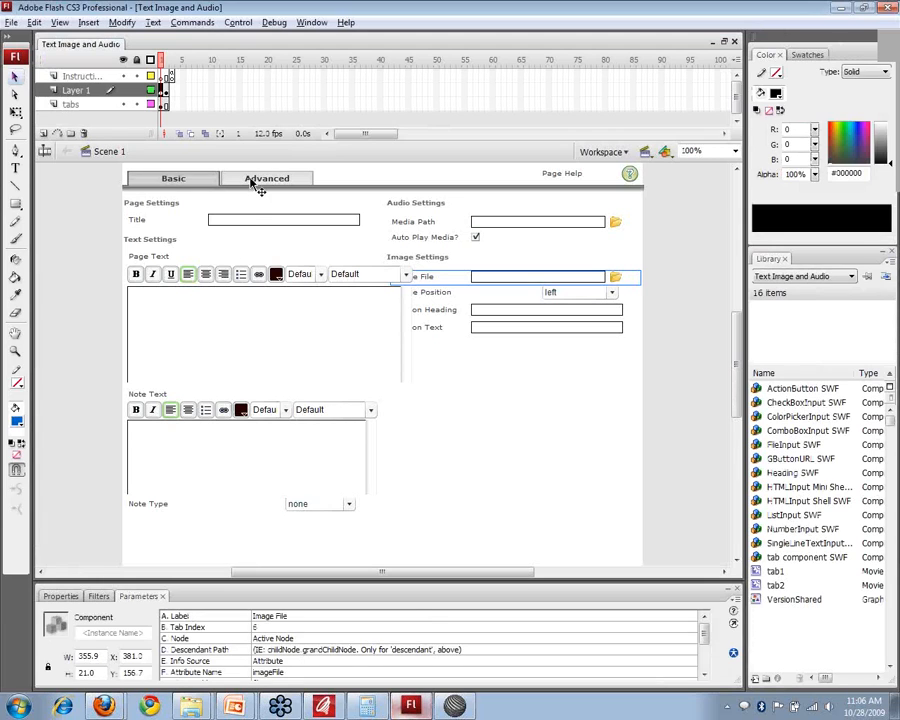
left_click(253, 185)
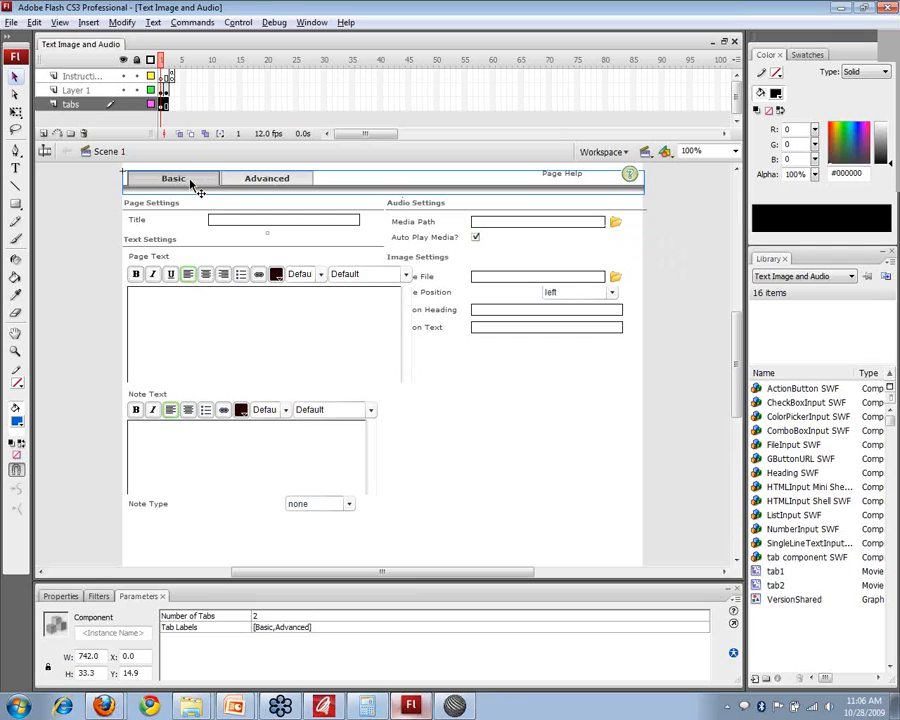
left_click(65, 596)
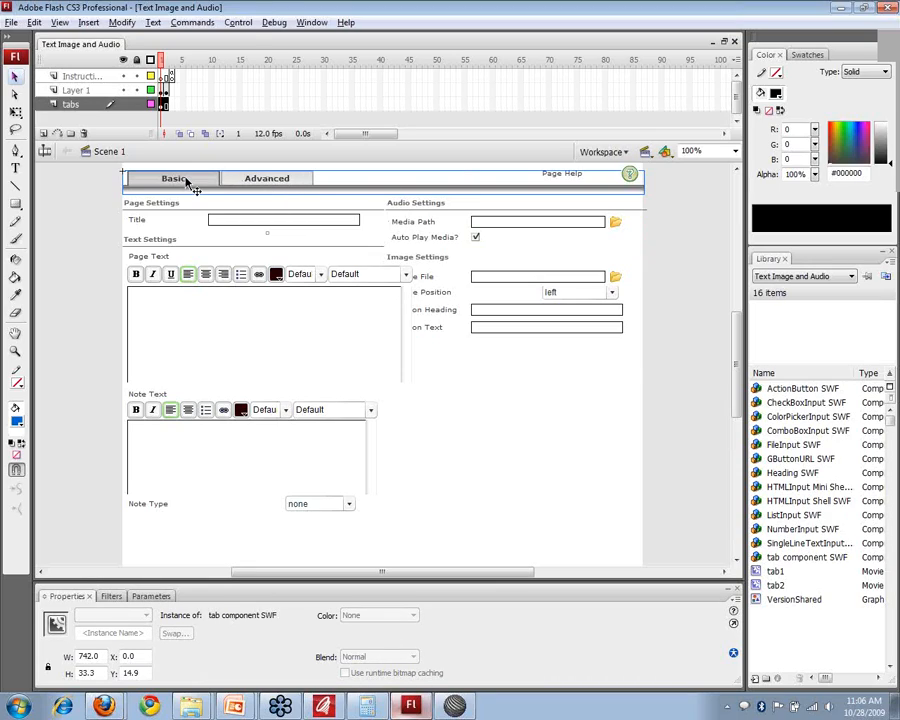
left_click(140, 597)
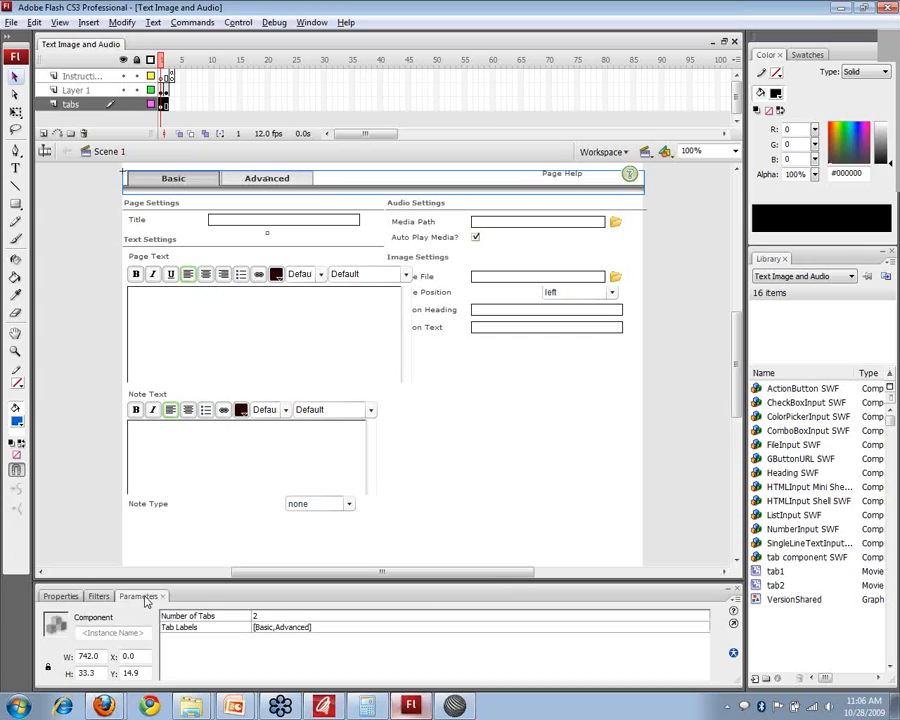
Add an "Image Info #1" label ahead of Basic in the tab component's Tab Labels values.
double_click(336, 628)
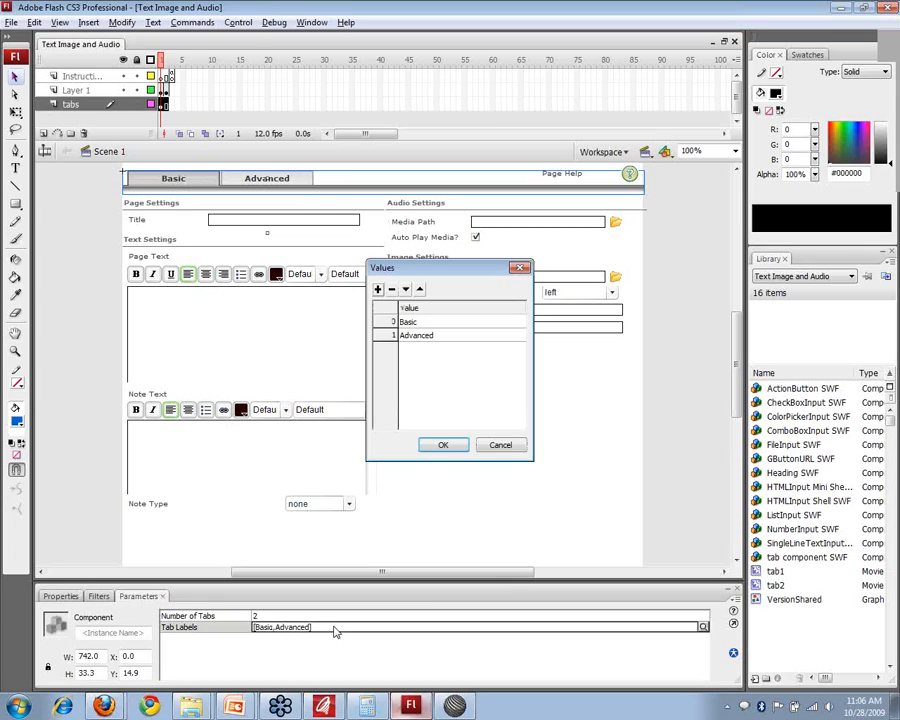
left_click(378, 289)
left_click(440, 321)
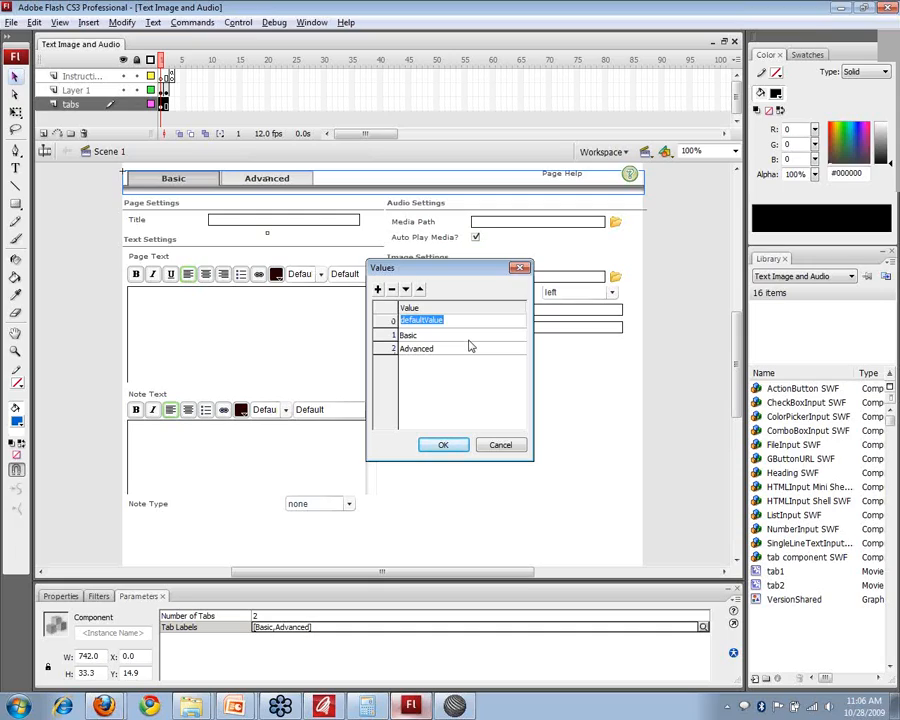
type("Image Info #1")
left_click(432, 446)
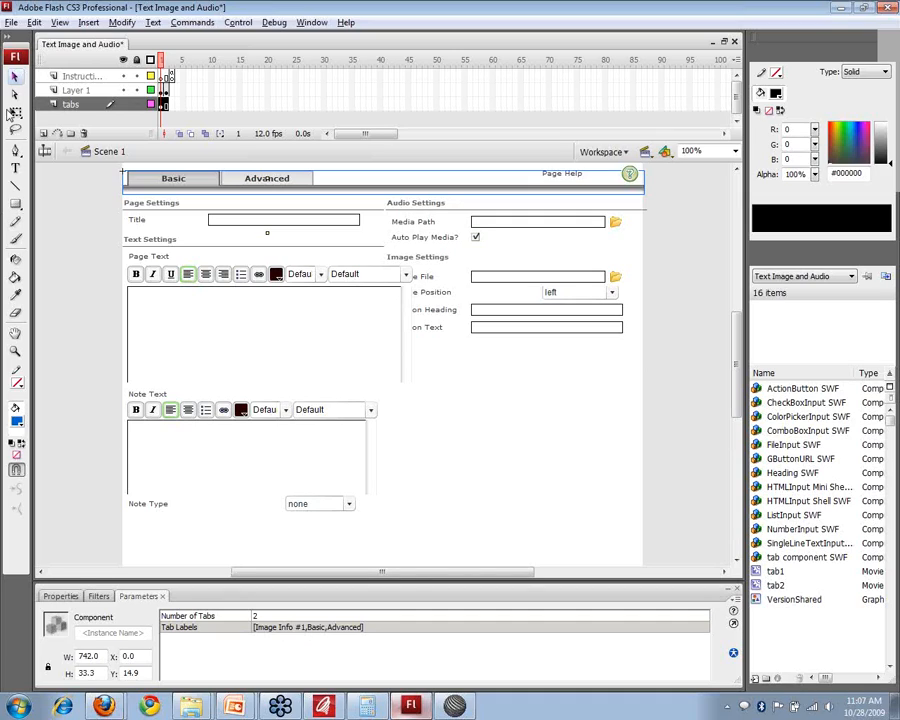
left_click(10, 22)
left_click(30, 152)
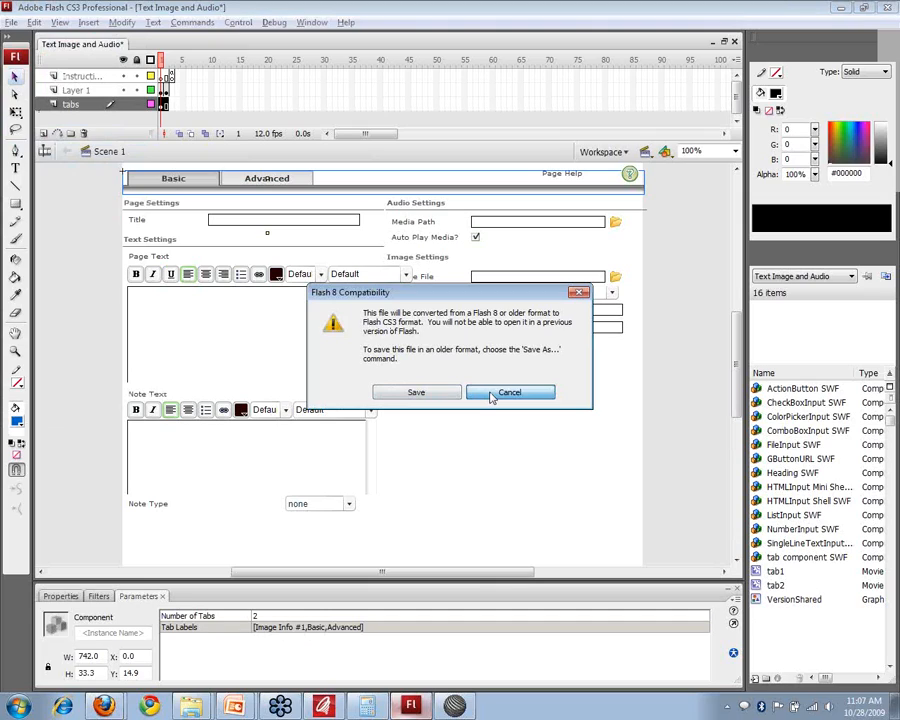
left_click(491, 393)
Set the document's publish version to Flash Player 8 in the publish settings.
left_click(10, 22)
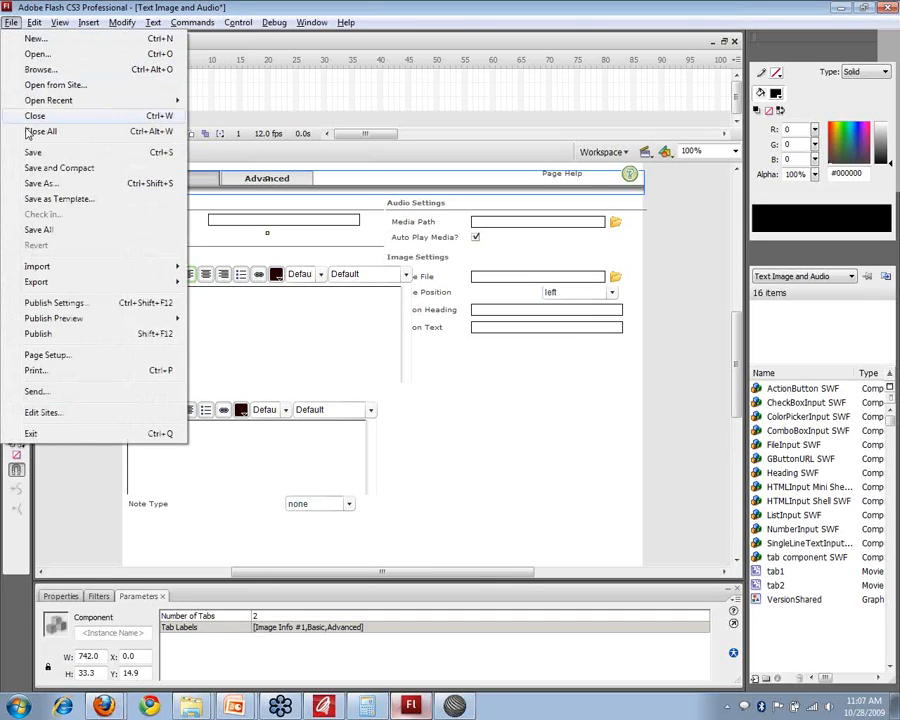
left_click(40, 302)
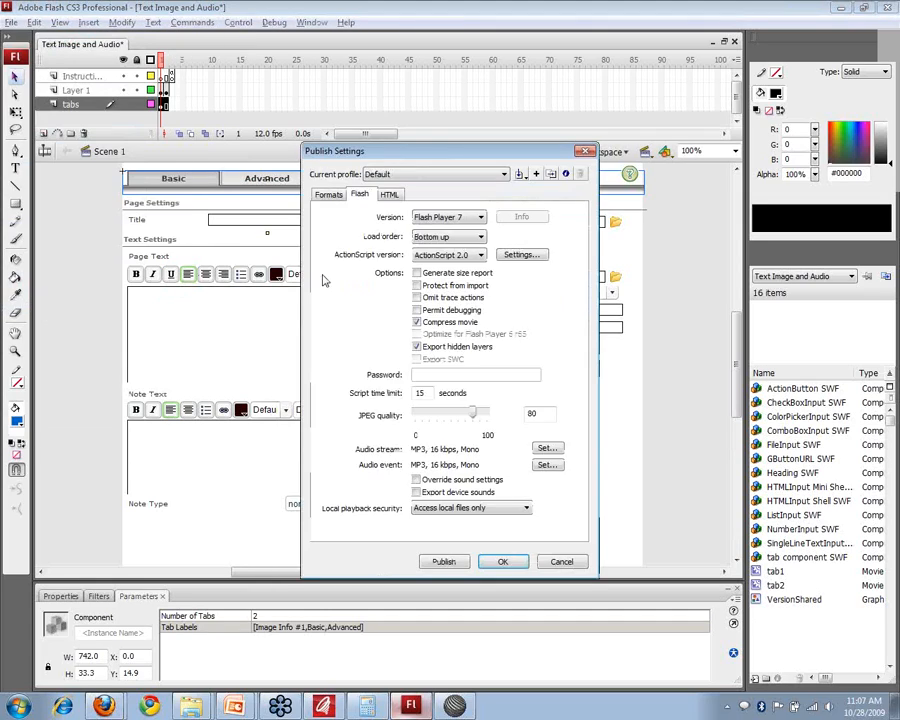
left_click(464, 216)
left_click(464, 298)
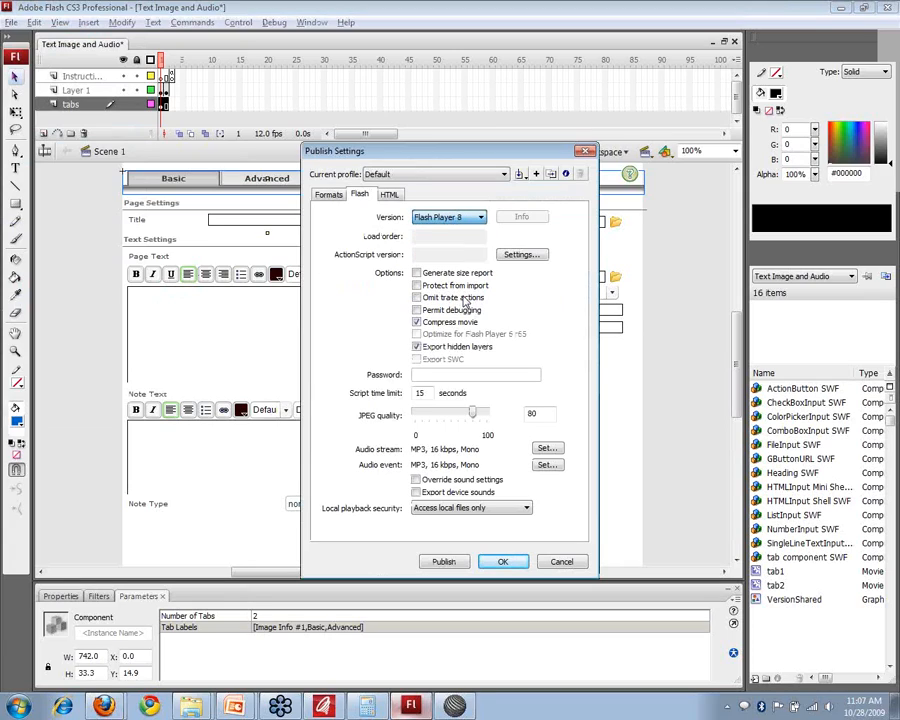
left_click(503, 563)
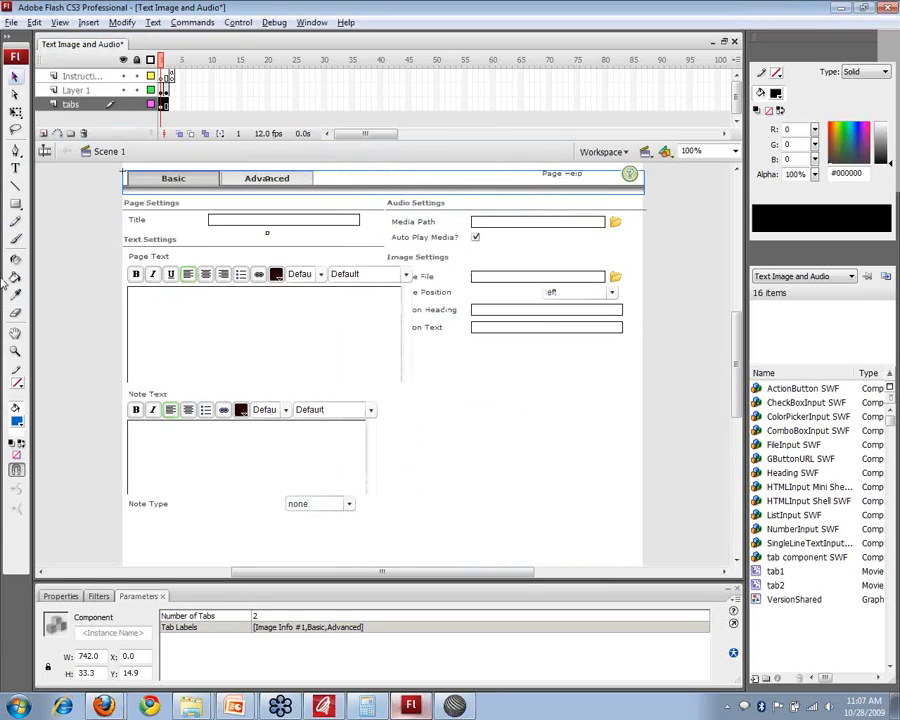
left_click(10, 22)
left_click(33, 152)
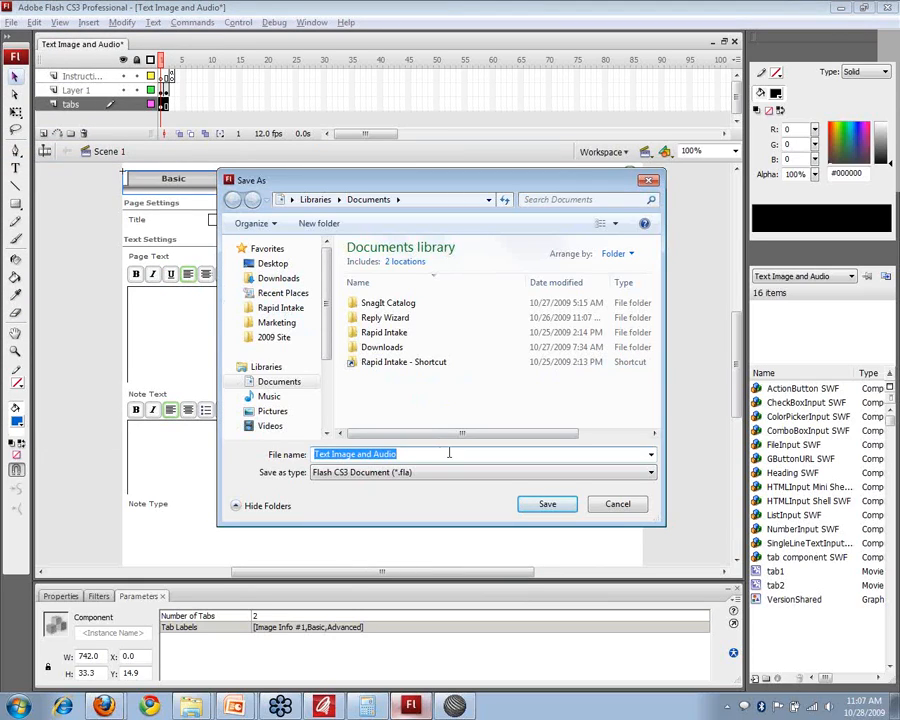
left_click(616, 505)
left_click(666, 437)
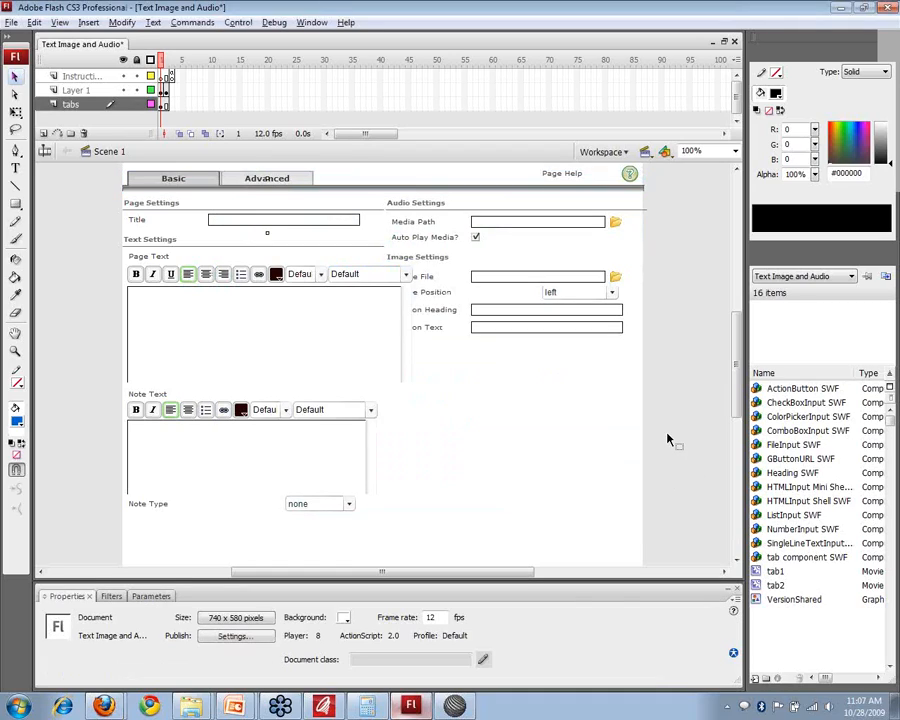
Reselect the tab component and go to its Tab Labels parameter.
left_click(268, 186)
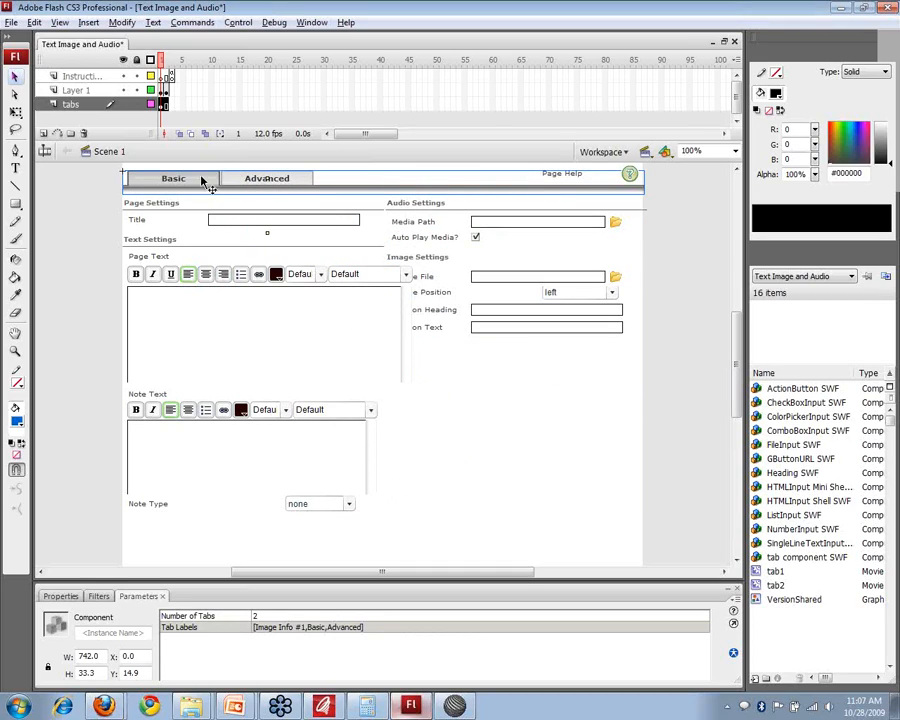
left_click(396, 629)
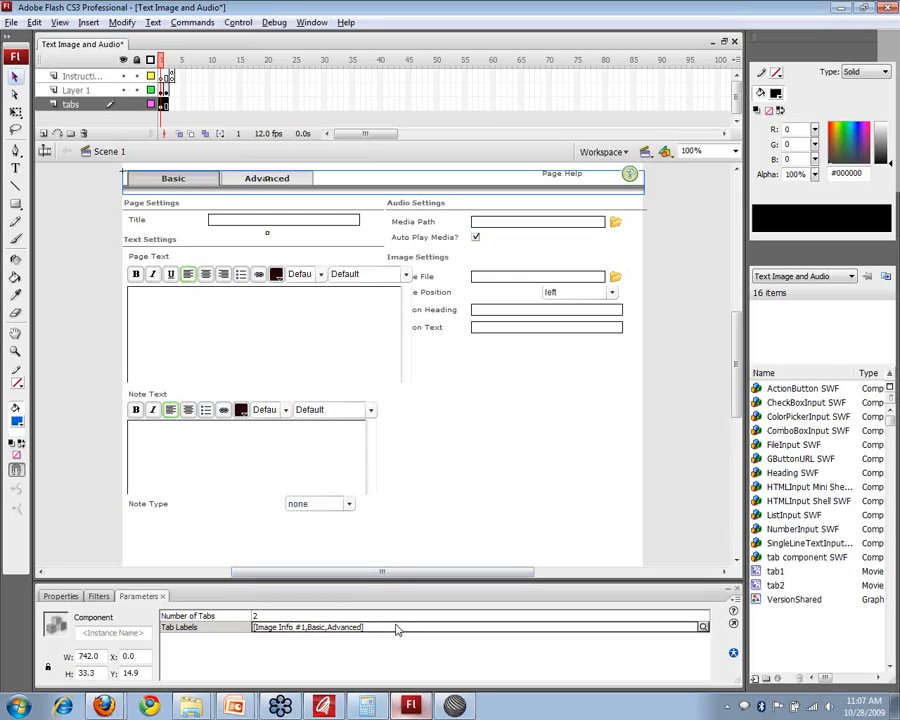
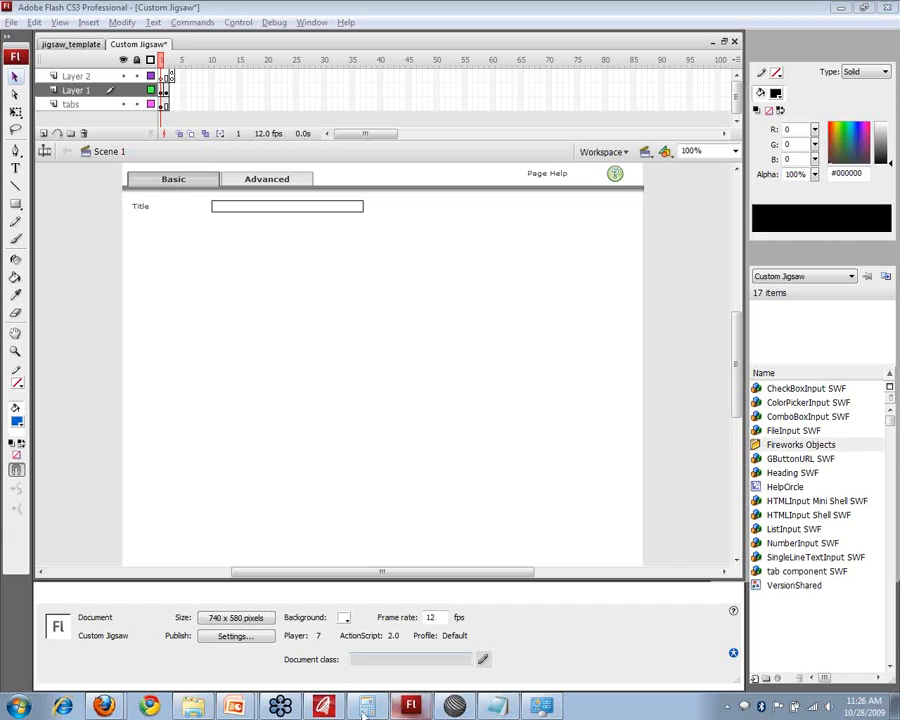
Switch to ProForm and add a Jigsaw Puzzle page titled "Jigsaw" after the Conclusion page.
left_click(325, 707)
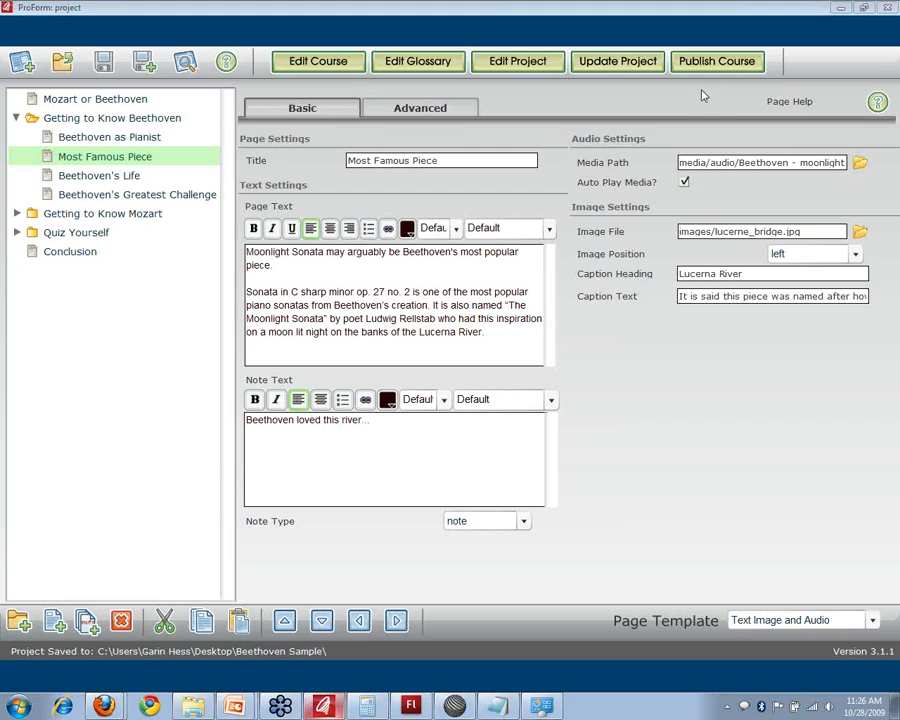
left_click(62, 258)
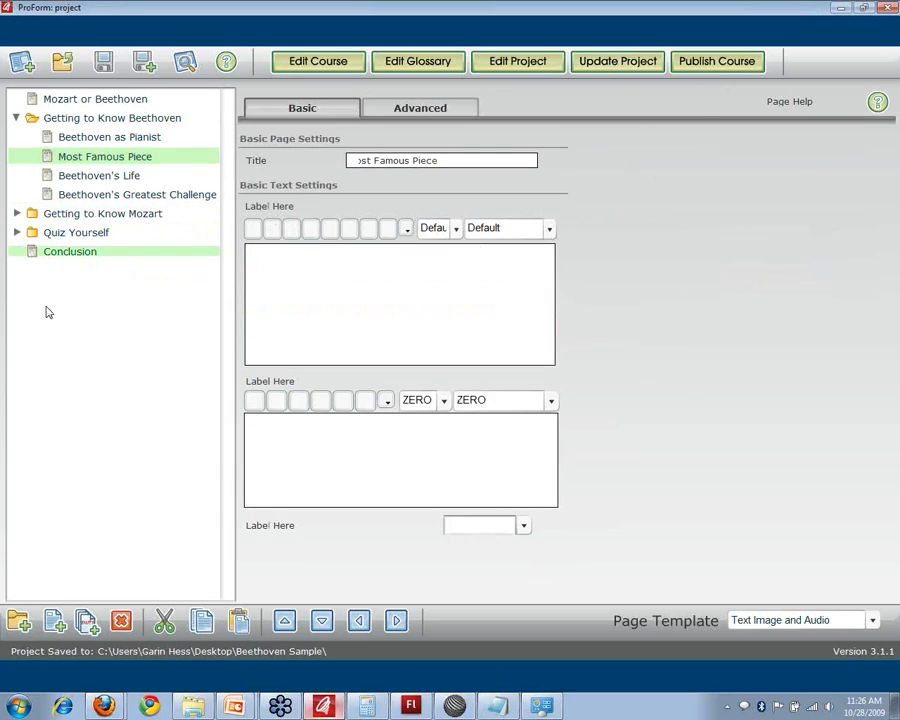
left_click(57, 623)
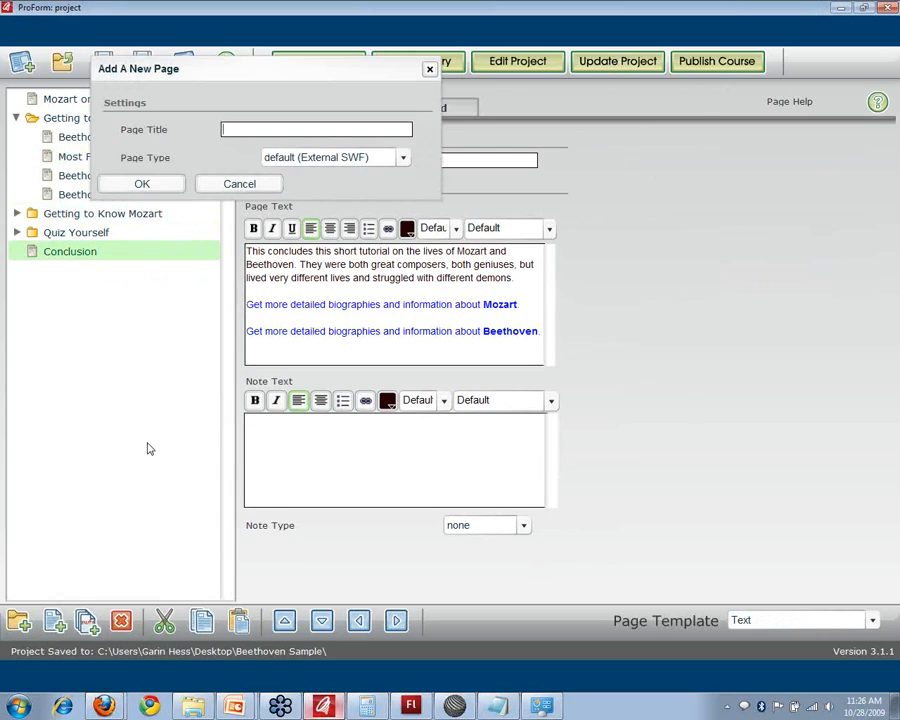
left_click(350, 160)
scroll(346, 220, "down", 4)
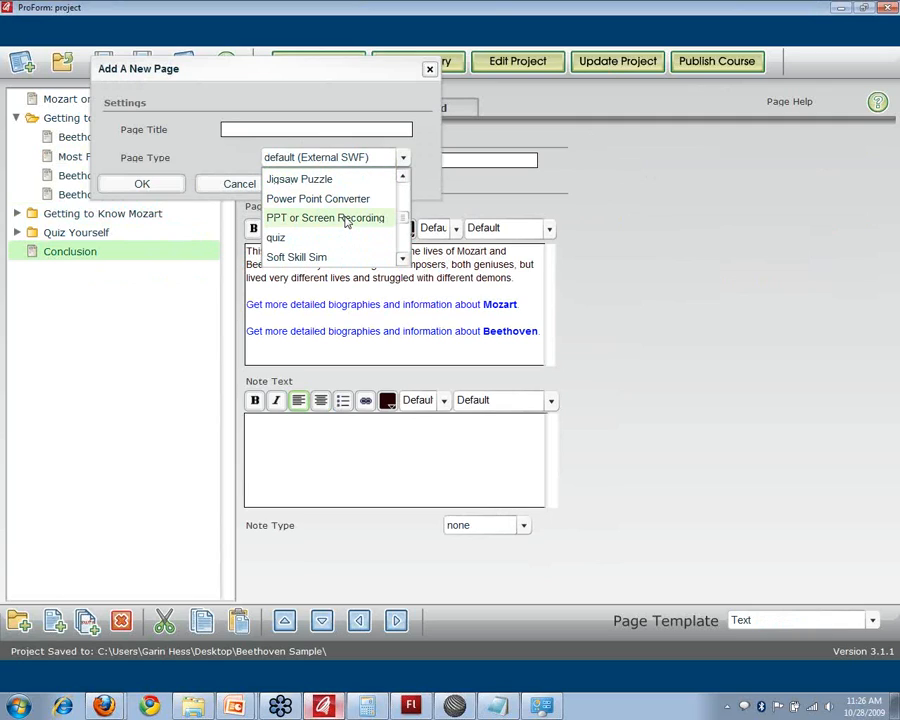
left_click(341, 180)
left_click(235, 129)
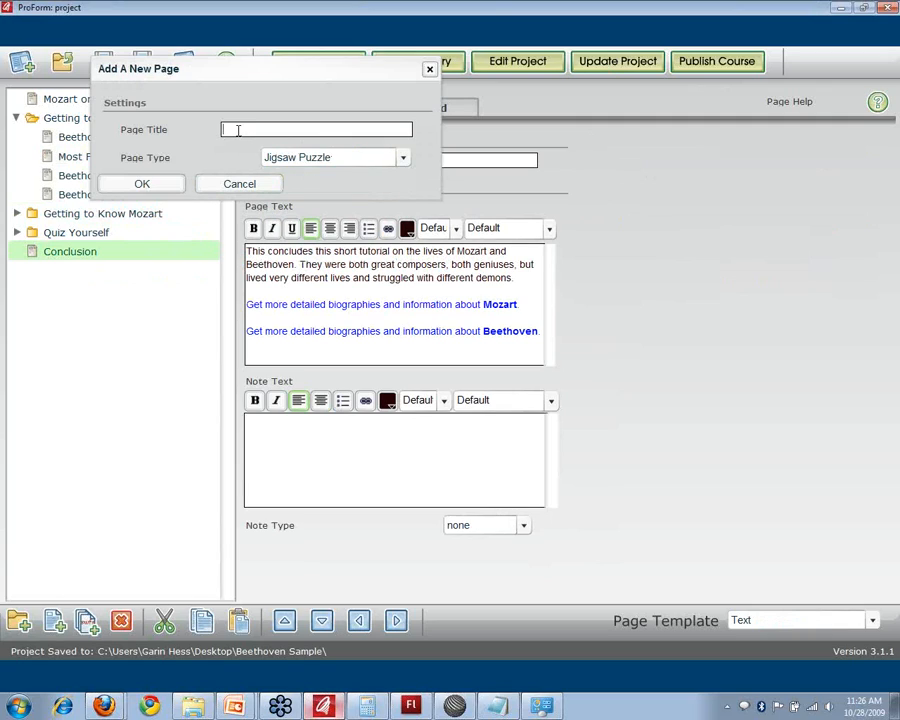
type("Jigsaw")
left_click(140, 184)
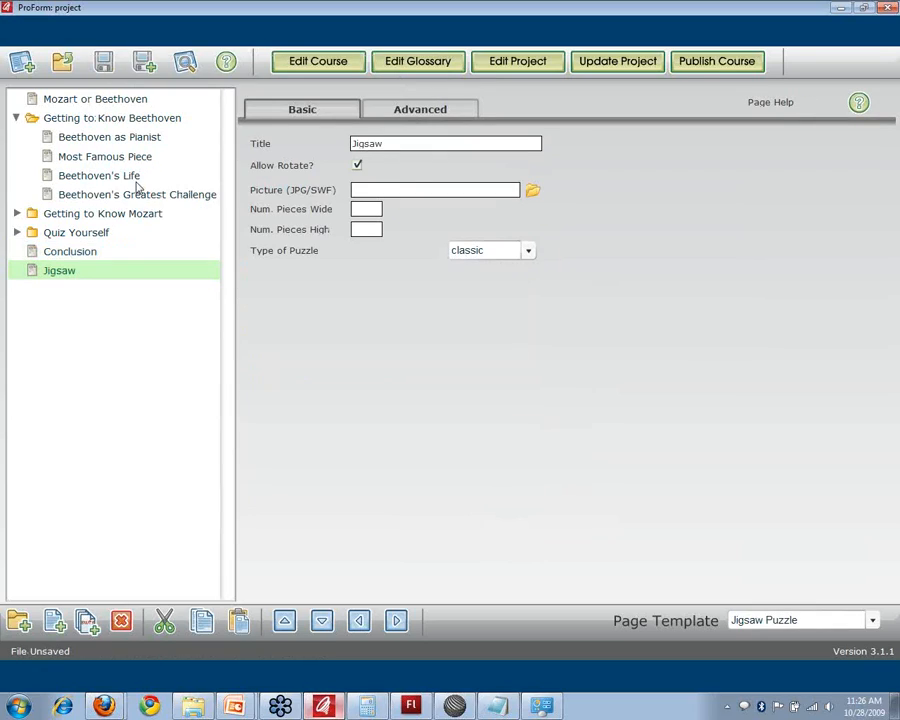
Try to choose the Beethoven Adult JPEG from the images folder as the Jigsaw page's picture.
left_click(357, 166)
left_click(531, 192)
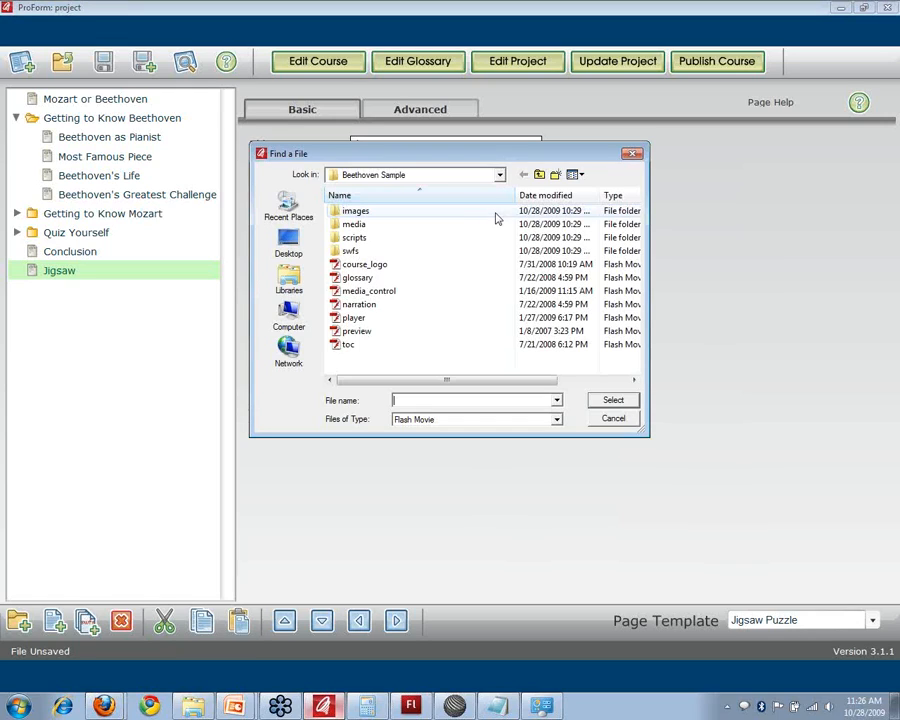
left_click(352, 224)
double_click(345, 212)
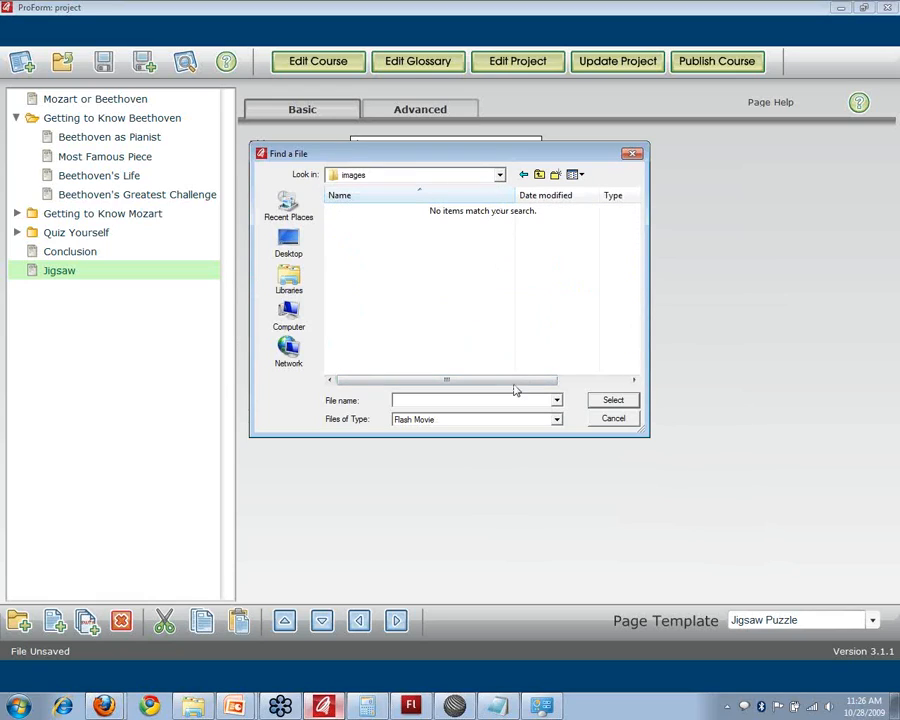
left_click(516, 421)
left_click(516, 441)
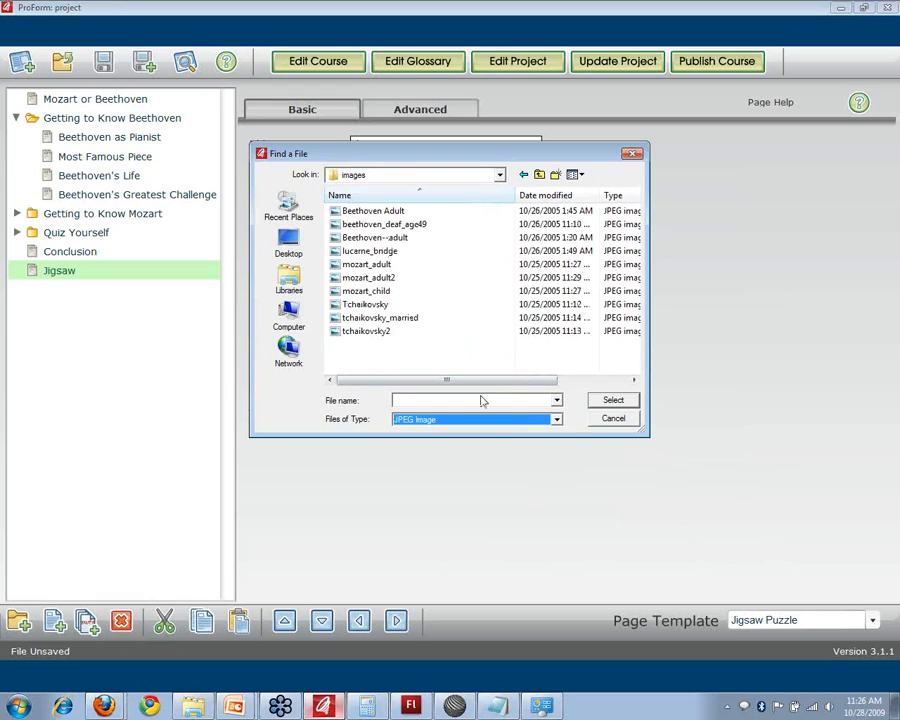
left_click(380, 211)
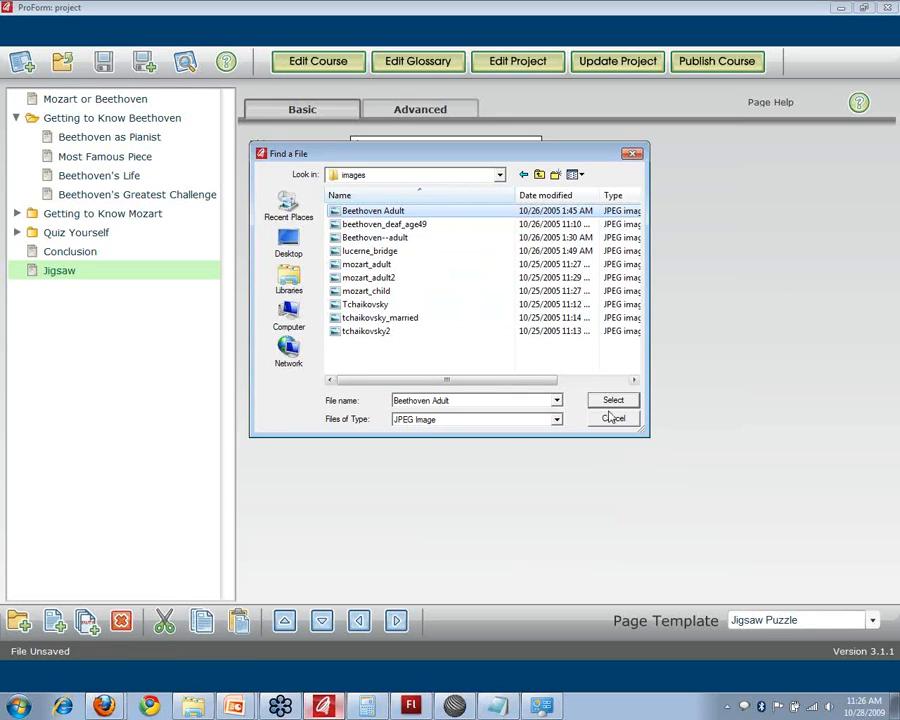
left_click(612, 402)
left_click(239, 190)
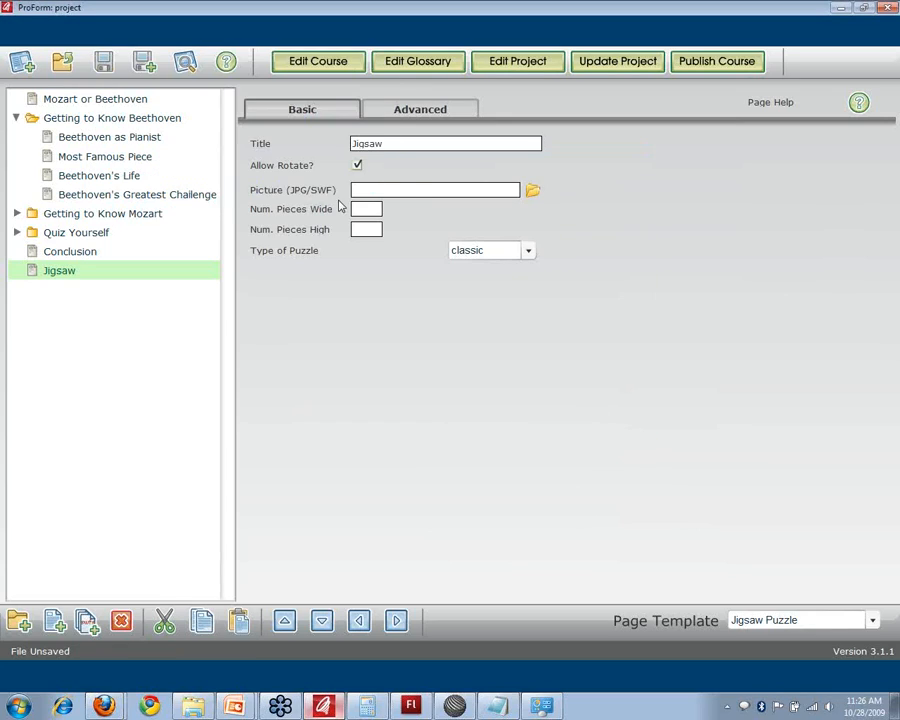
Set the Jigsaw page's picture to images\Beethoven Adult.jpg, browsing the images folder for JPEG files.
left_click(532, 191)
double_click(392, 213)
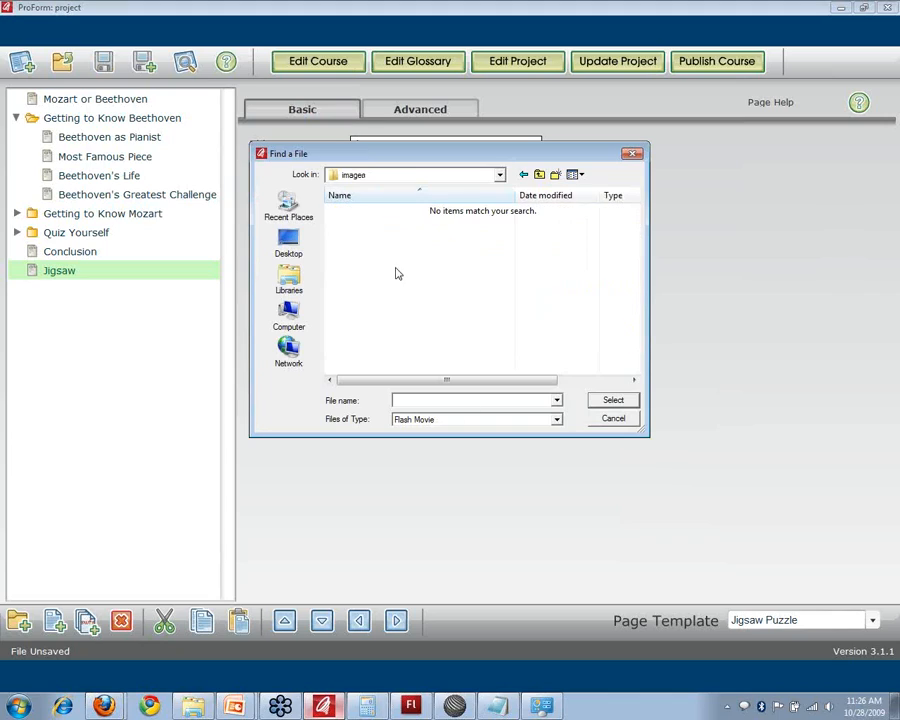
left_click(468, 419)
left_click(458, 442)
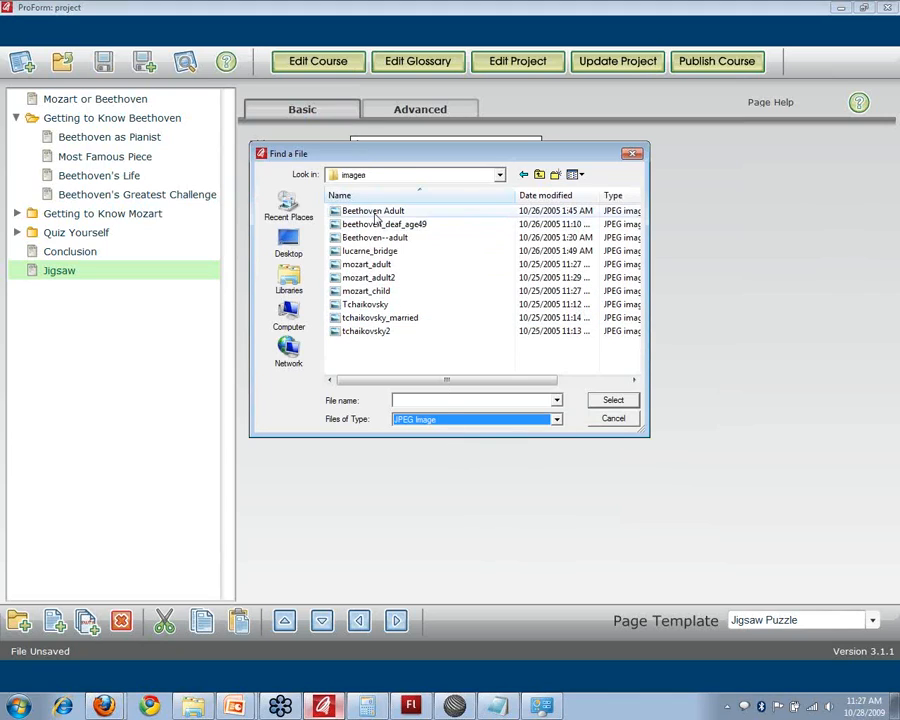
double_click(356, 151)
left_click(373, 209)
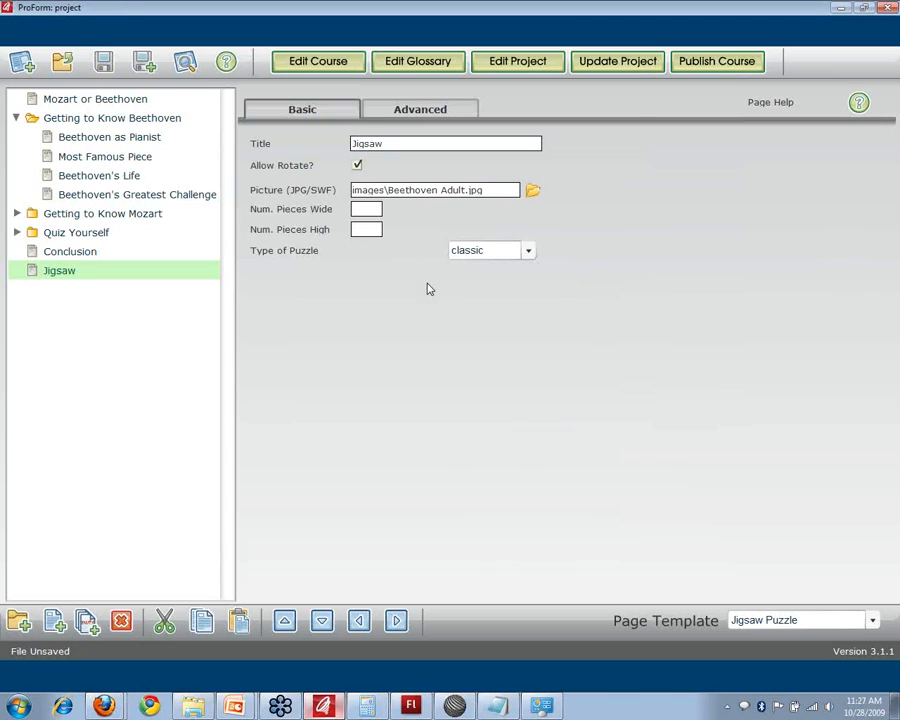
Set the Jigsaw page's puzzle to 2 pieces wide and 2 pieces high.
type("2")
key("Tab")
type("2")
key("Tab")
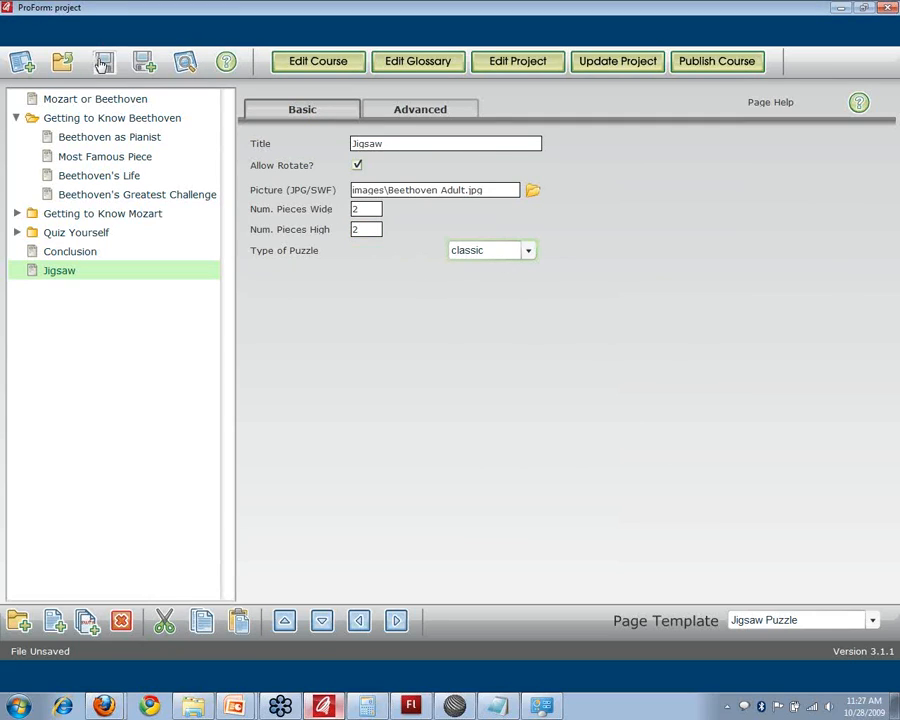
Preview the course in Firefox, start it in the training course window, and go to the Jigsaw page.
left_click(144, 63)
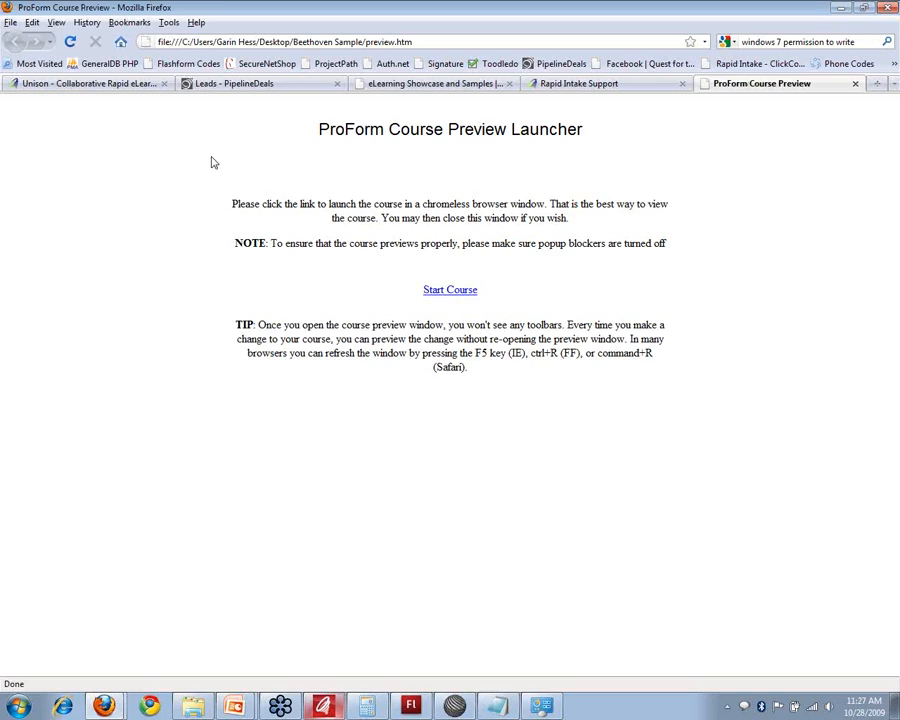
left_click(432, 288)
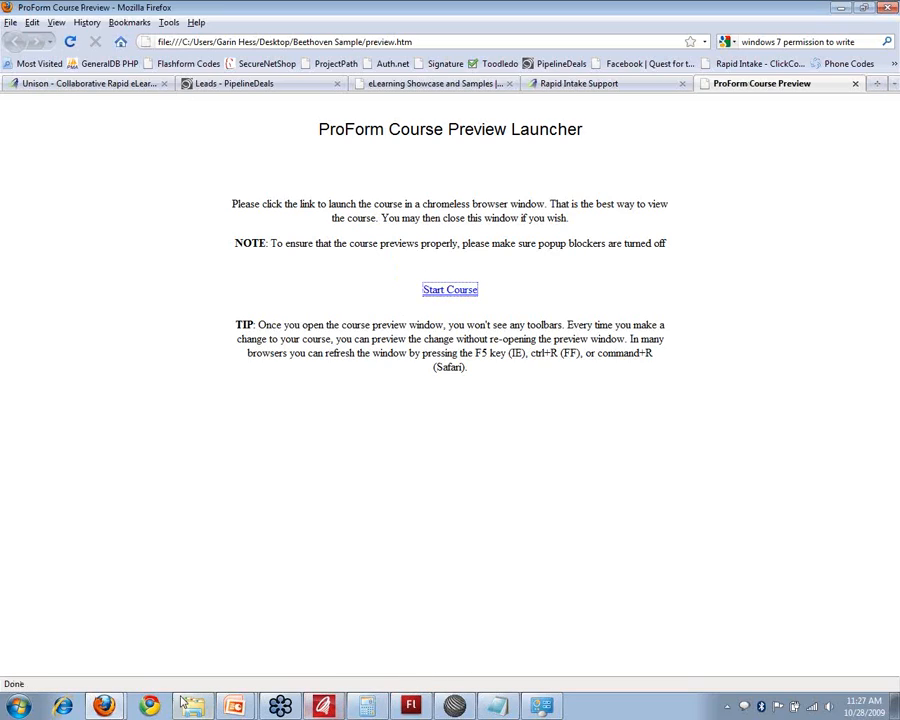
mouse_move(106, 706)
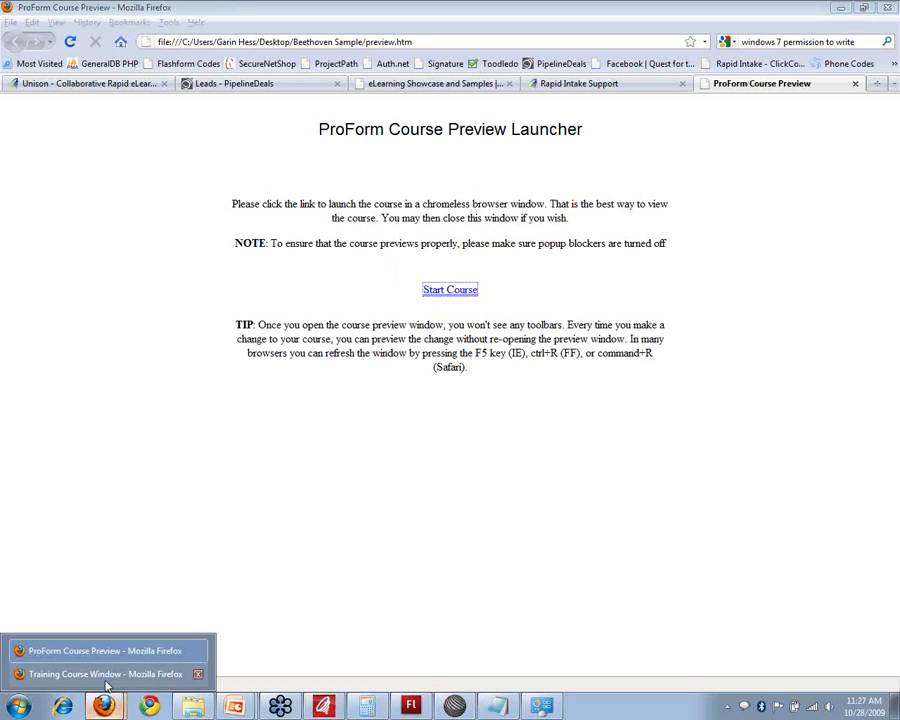
left_click(74, 674)
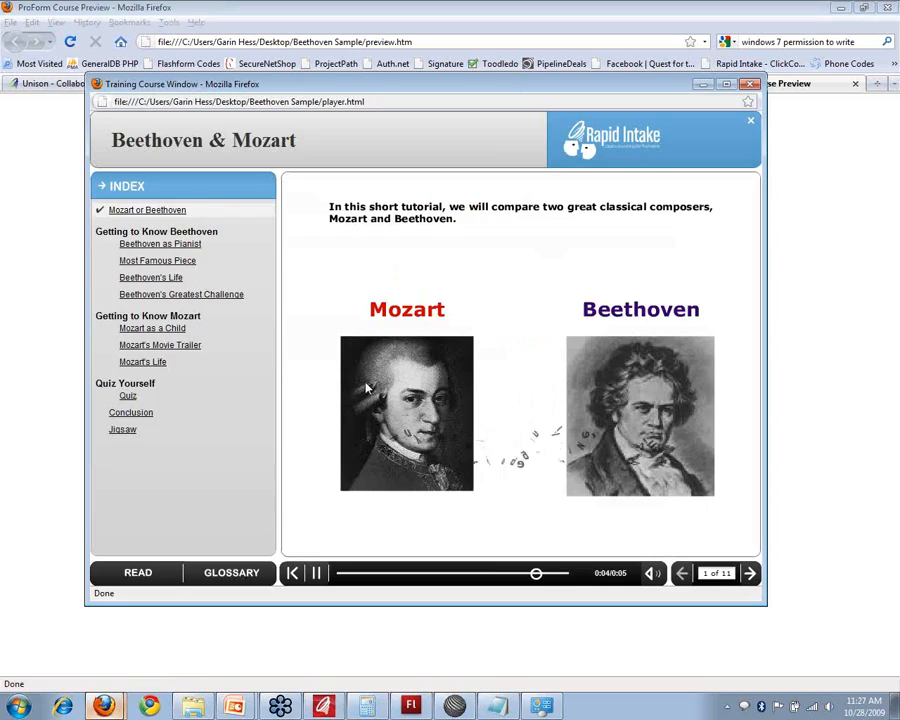
left_click(128, 431)
Solve the Beethoven jigsaw in the course preview by rotating its four pieces and fitting them together.
left_click_drag(490, 307, 604, 402)
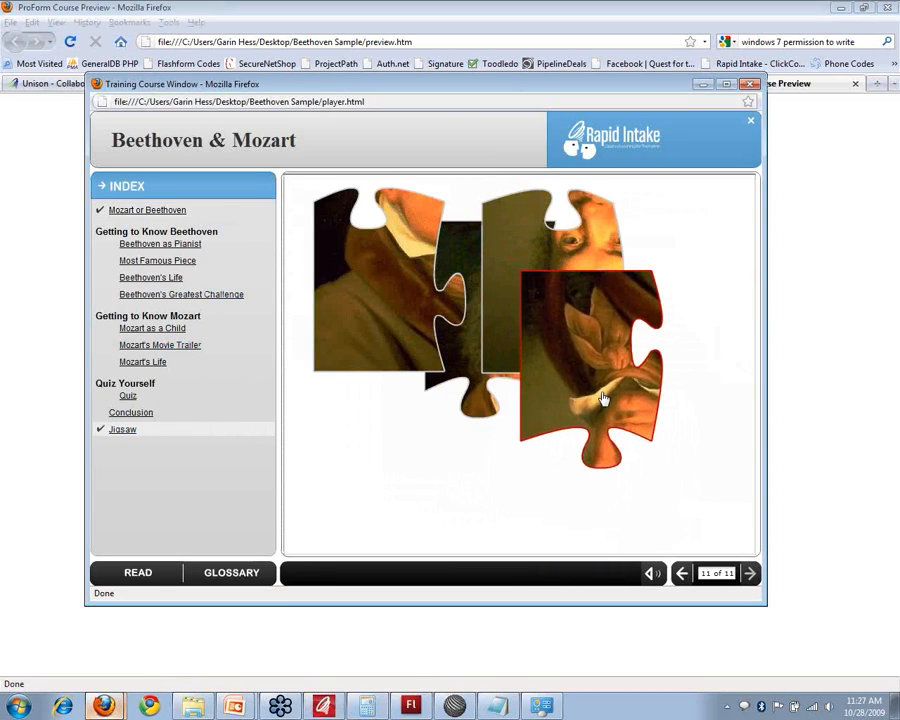
key("space")
key("space")
left_click_drag(530, 342, 665, 373)
key("space")
key("space")
left_click(503, 358)
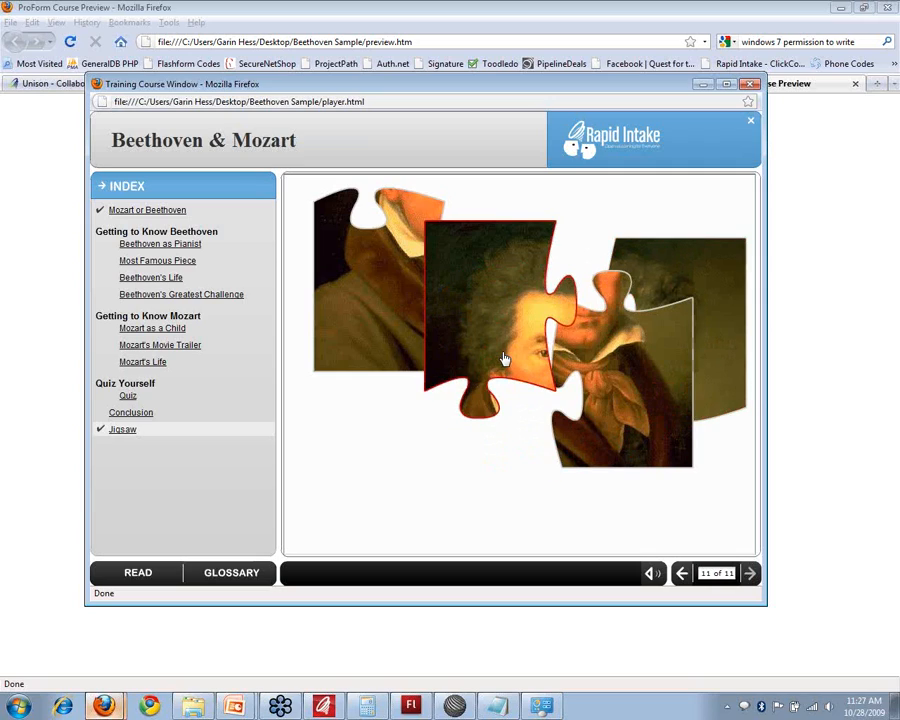
left_click_drag(499, 344, 496, 429)
left_click_drag(482, 384, 519, 284)
left_click_drag(408, 291, 540, 436)
left_click_drag(526, 304, 424, 382)
left_click_drag(592, 392, 538, 452)
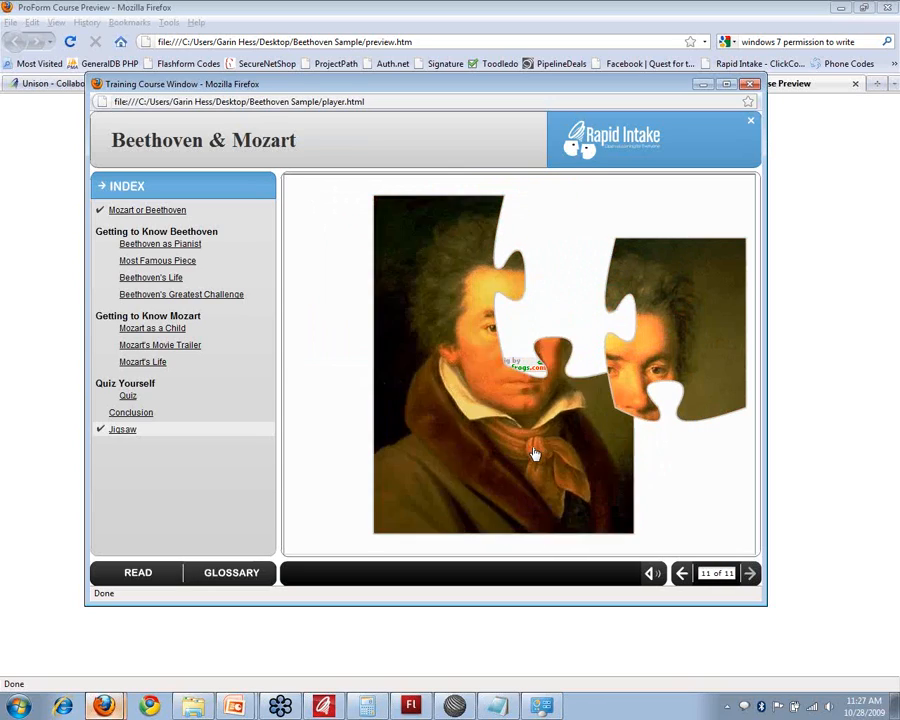
left_click_drag(680, 345, 560, 308)
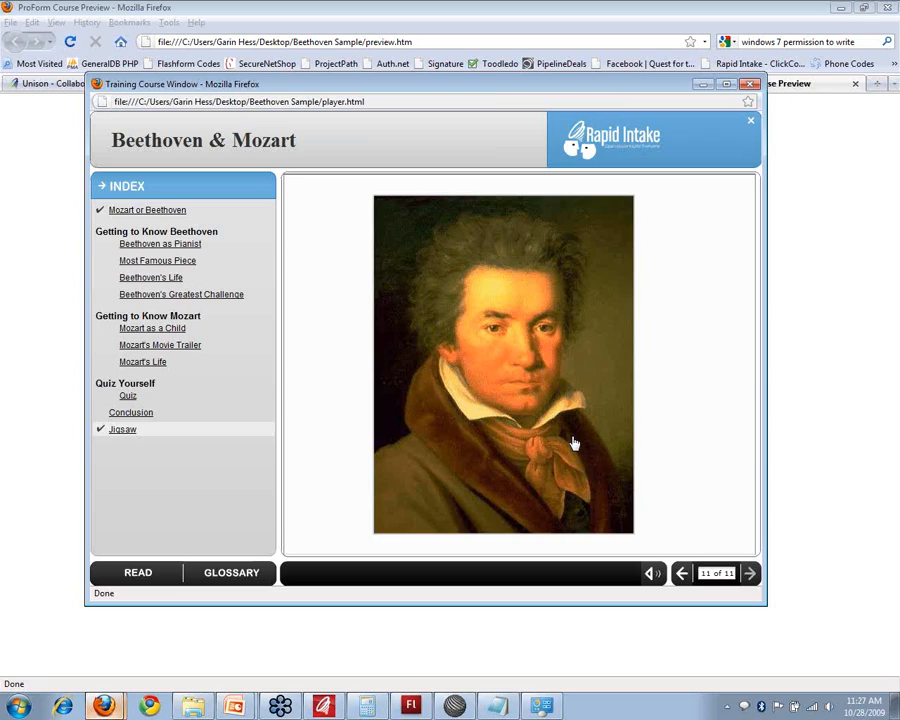
left_click_drag(573, 442, 589, 443)
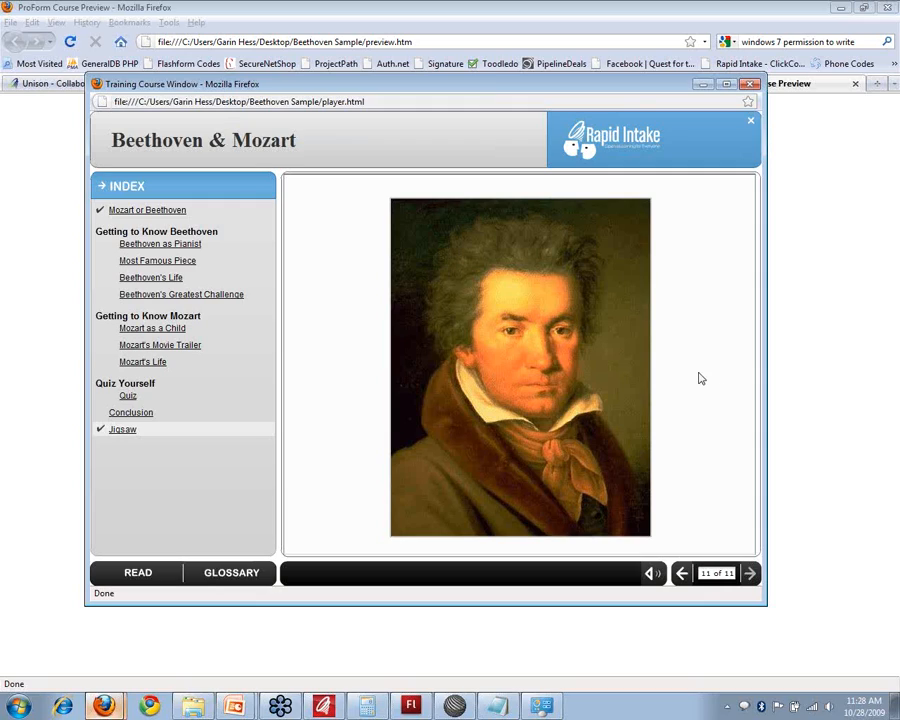
mouse_move(590, 88)
left_mouse_down()
mouse_move(593, 104)
mouse_move(592, 88)
left_mouse_up()
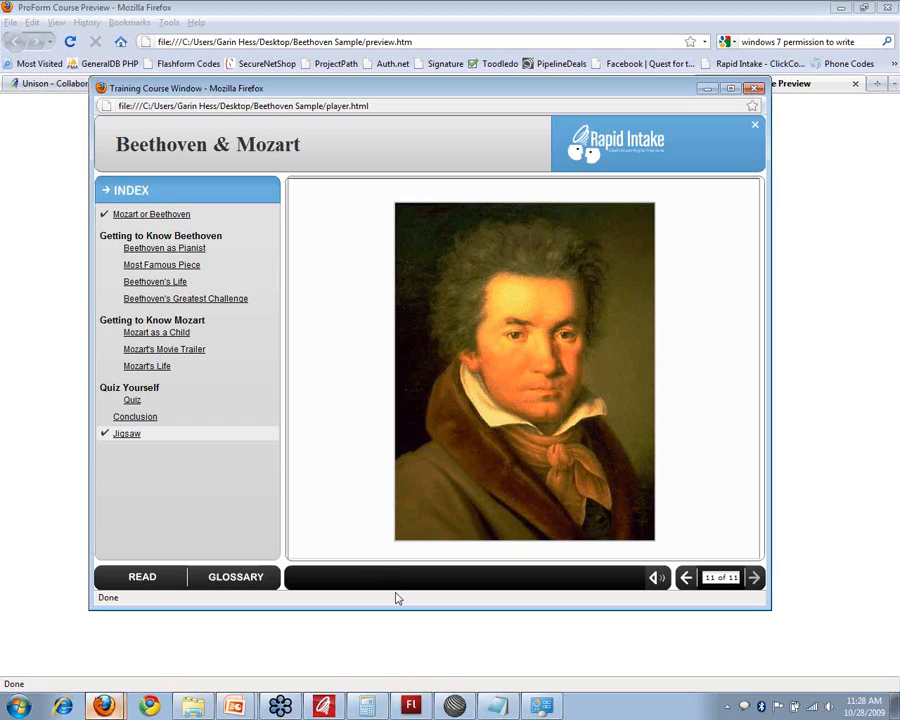
Switch to Flash, bring up the jigsaw_template document, and select the JigsawPuzzle component on the stage.
left_click(410, 706)
left_click(71, 44)
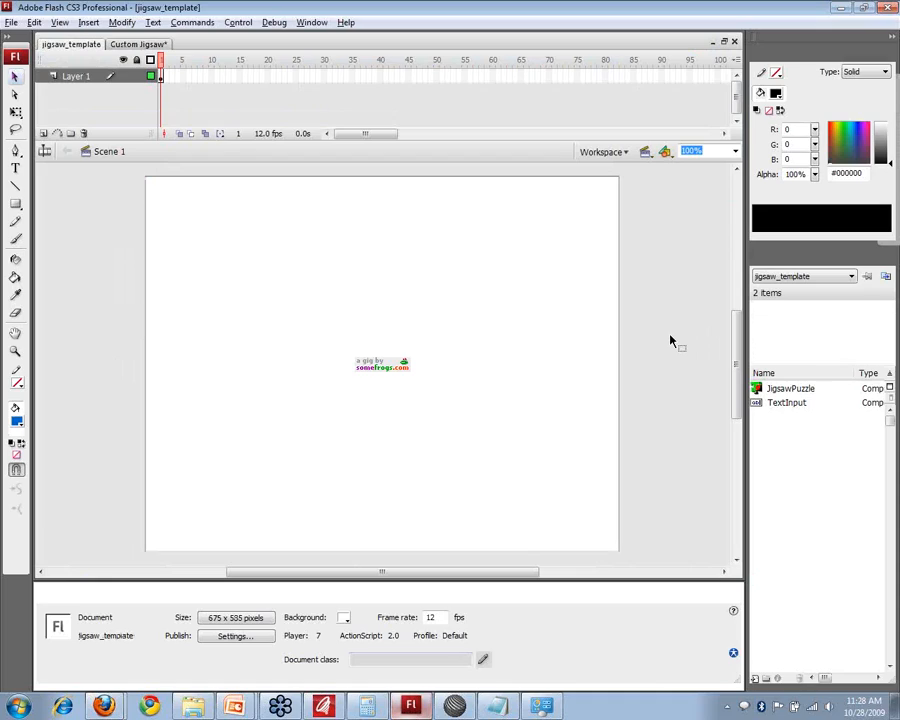
left_click_drag(738, 376, 738, 376)
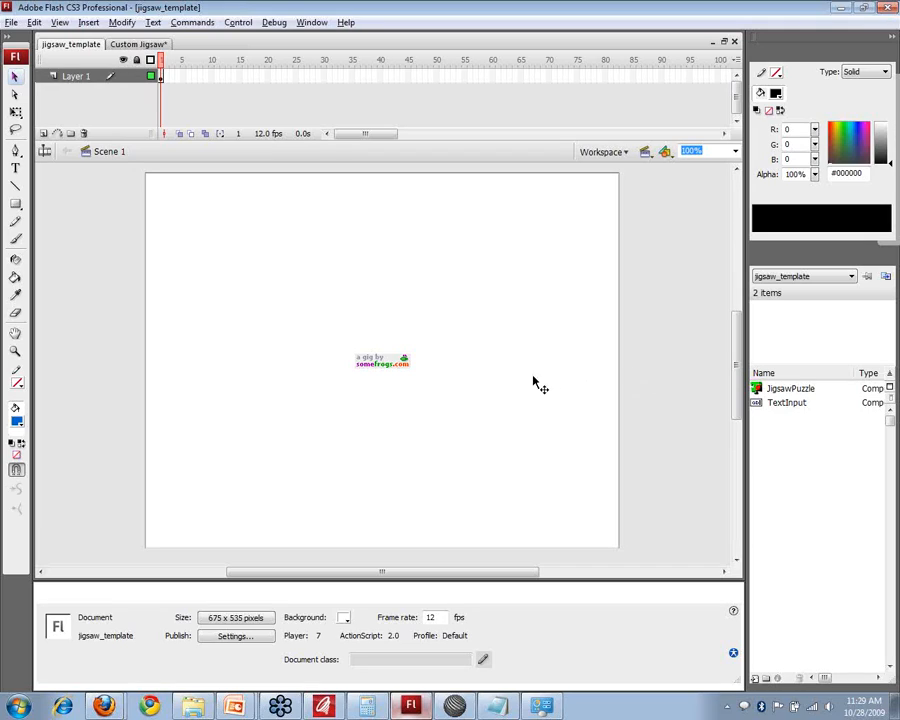
left_click(488, 345)
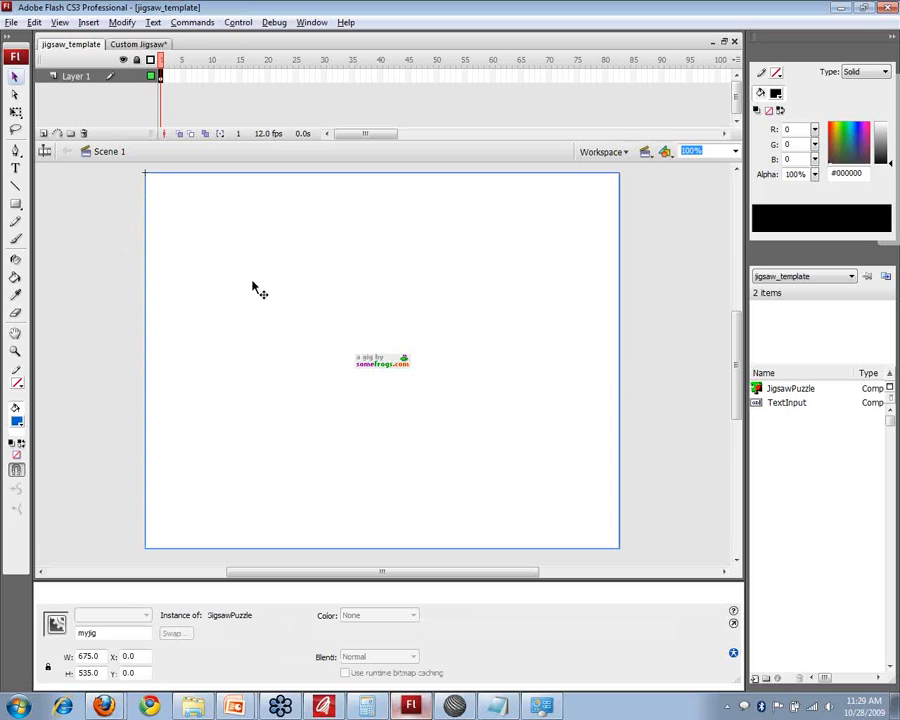
left_click(141, 279)
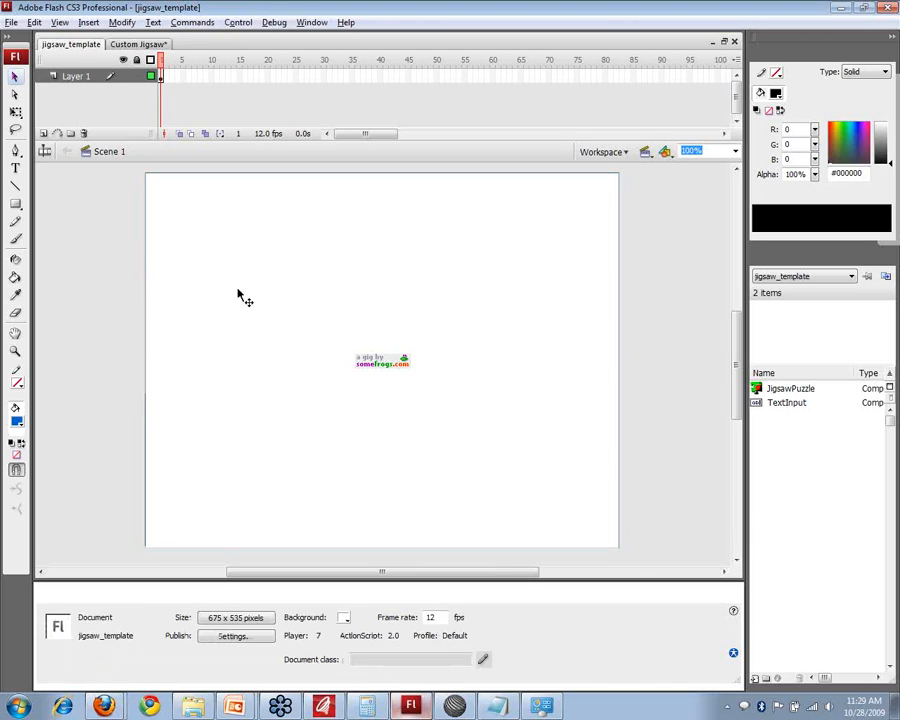
left_click(251, 297)
right_click(247, 294)
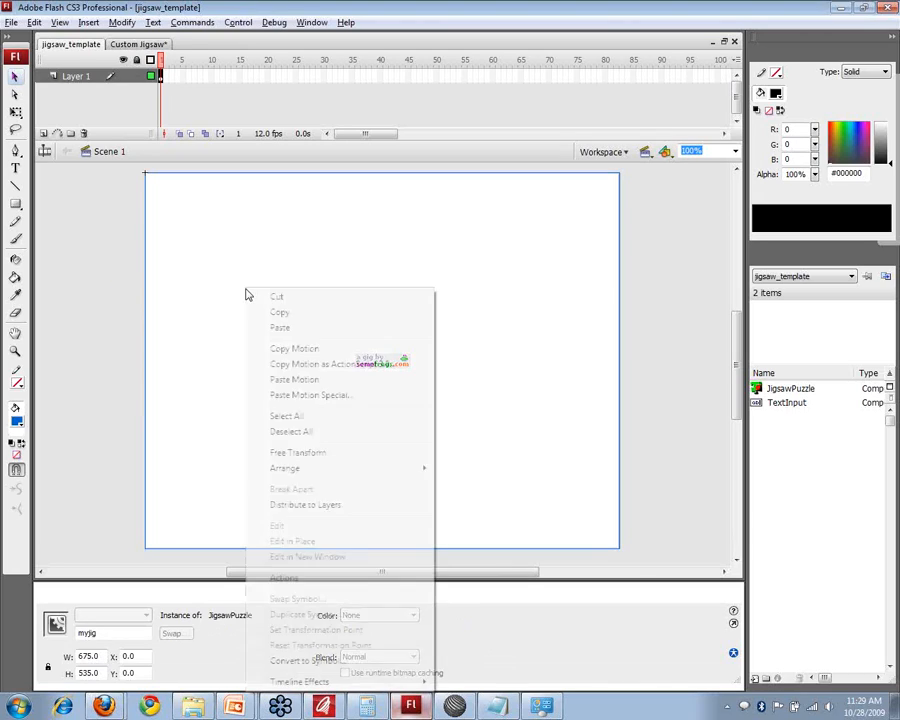
left_click(144, 293)
left_click_drag(145, 293, 150, 294)
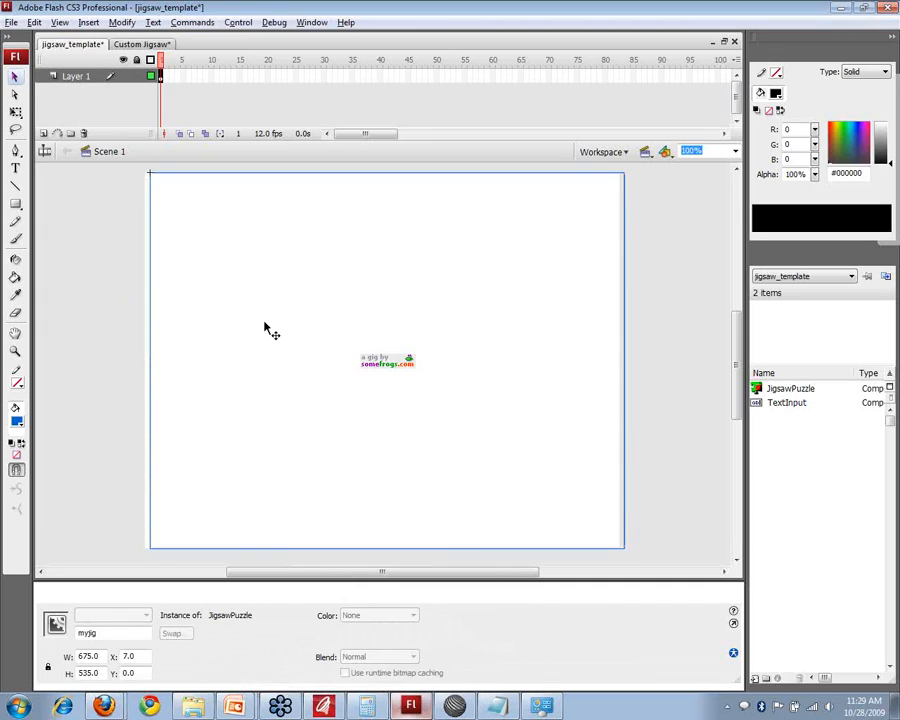
left_click_drag(265, 321, 261, 322)
key("ctrl+z")
key("ctrl+z")
Show the selected JigsawPuzzle component's parameters in the Component Inspector, enlarged and moved aside from the logo.
left_click(310, 22)
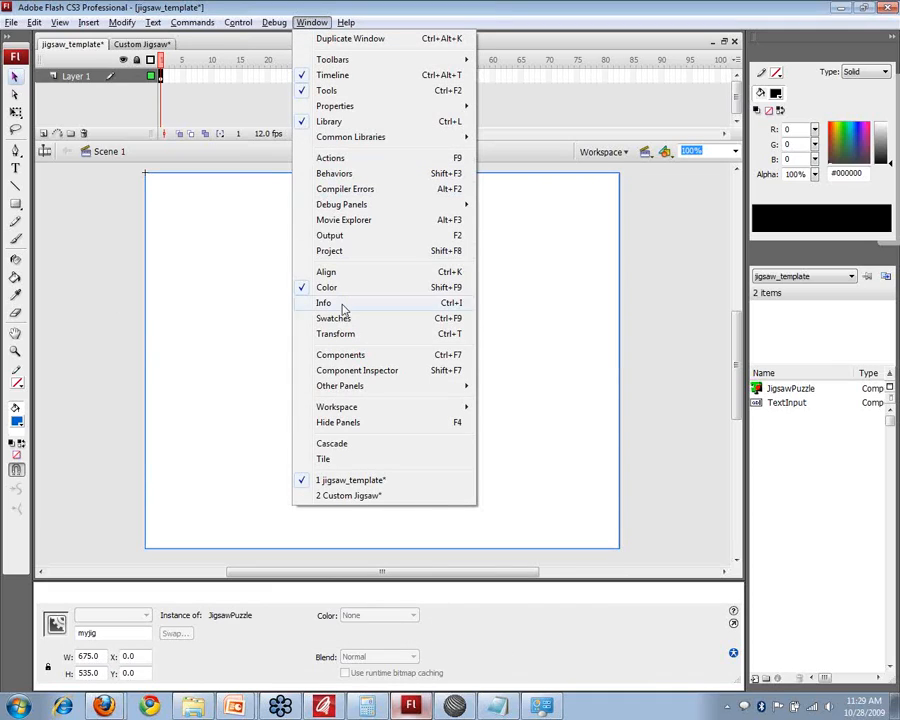
left_click(341, 370)
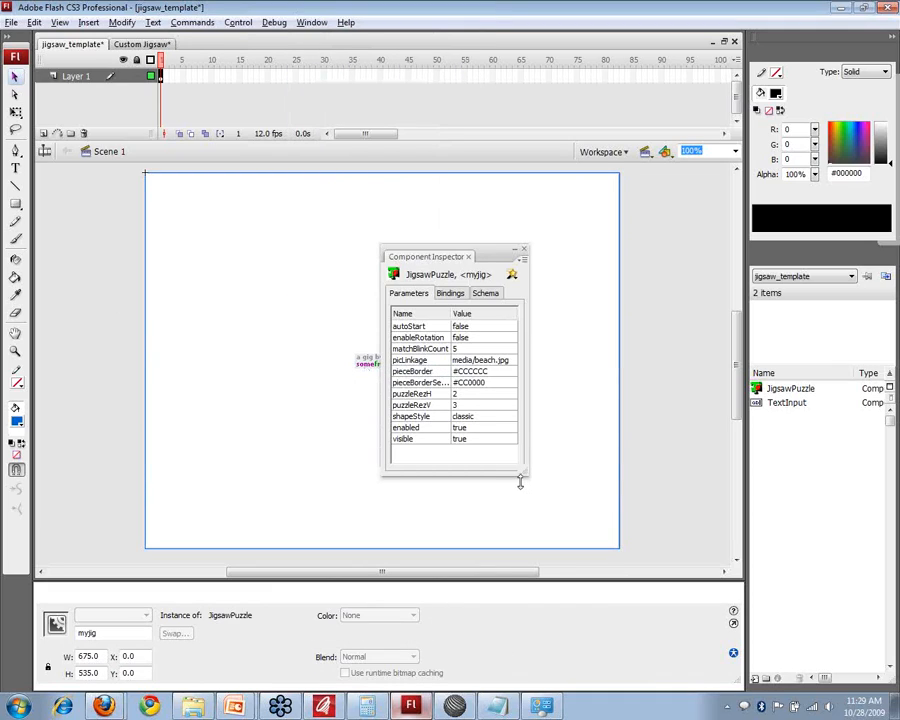
left_click_drag(519, 480, 621, 550)
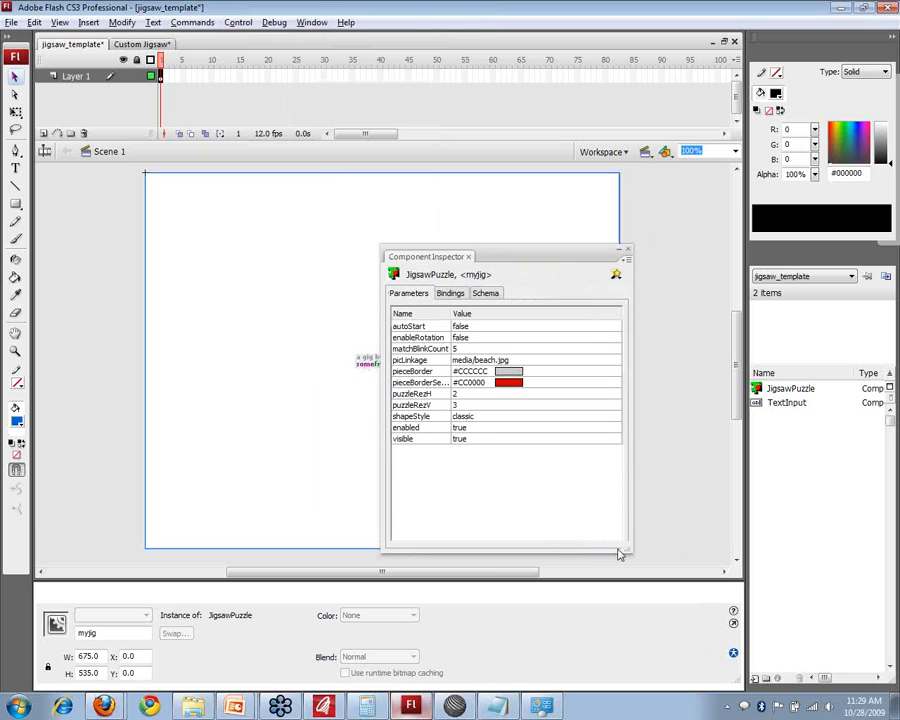
left_click_drag(489, 257, 579, 237)
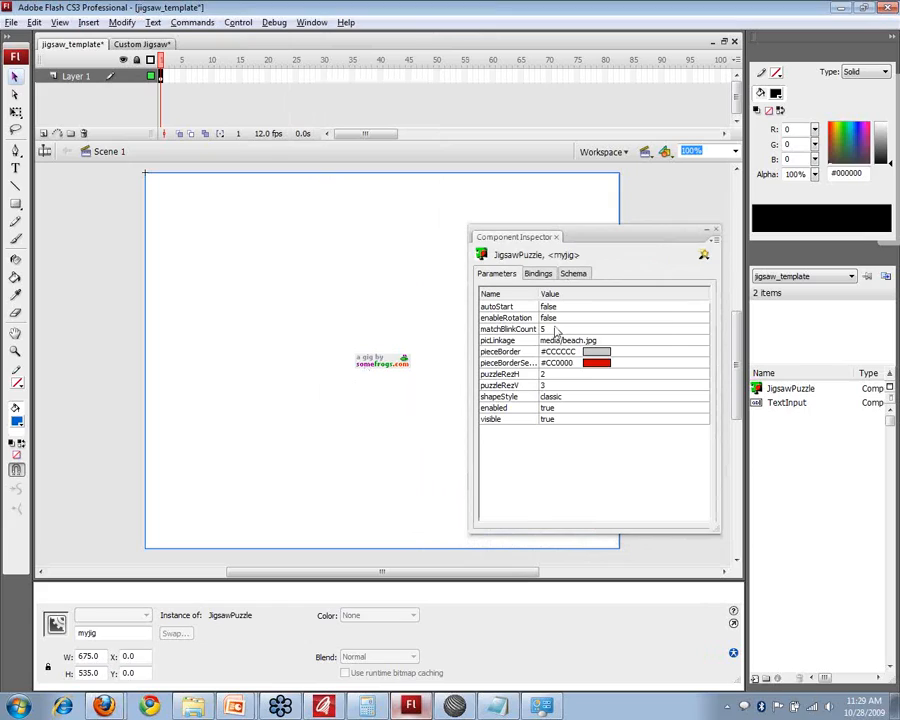
Review the puzzle's autoStart, enableRotation, picLinkage and puzzleRezH parameters, then close the Component Inspector and deselect the component.
left_click(549, 308)
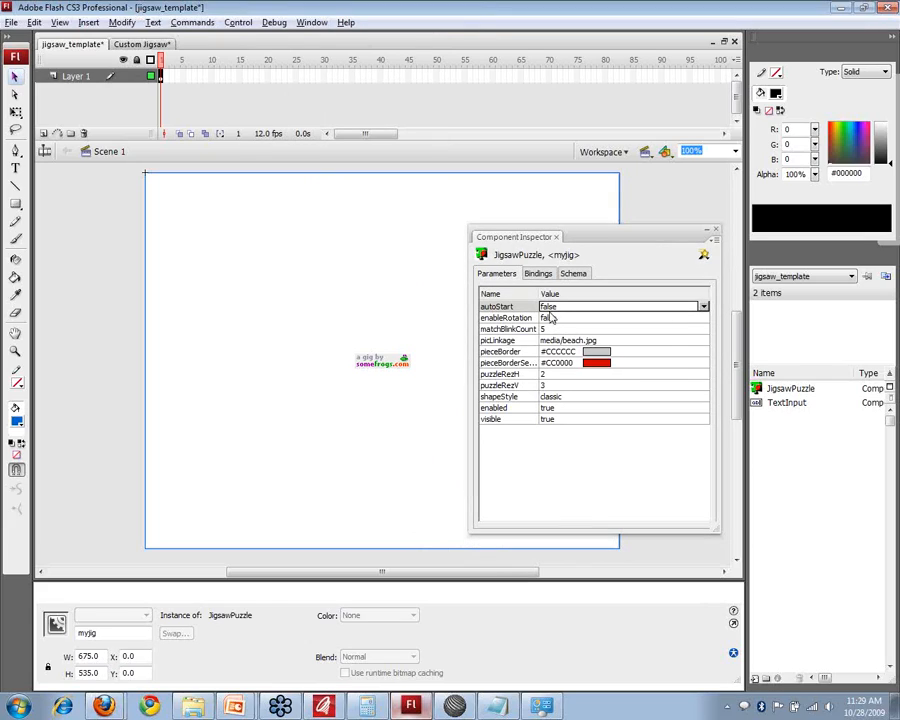
left_click(550, 319)
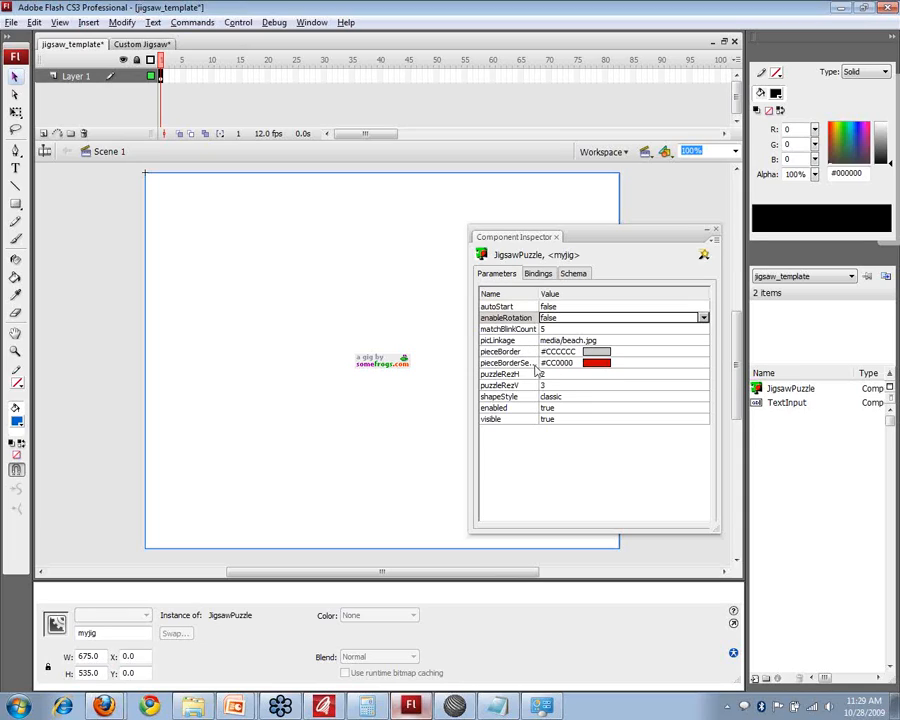
left_click(572, 341)
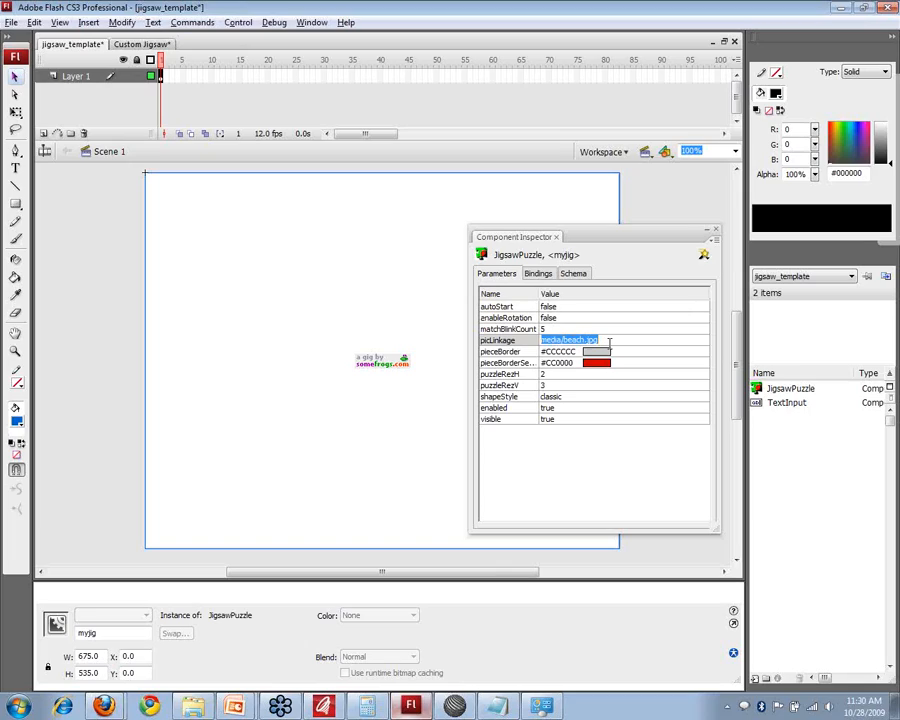
left_click(556, 374)
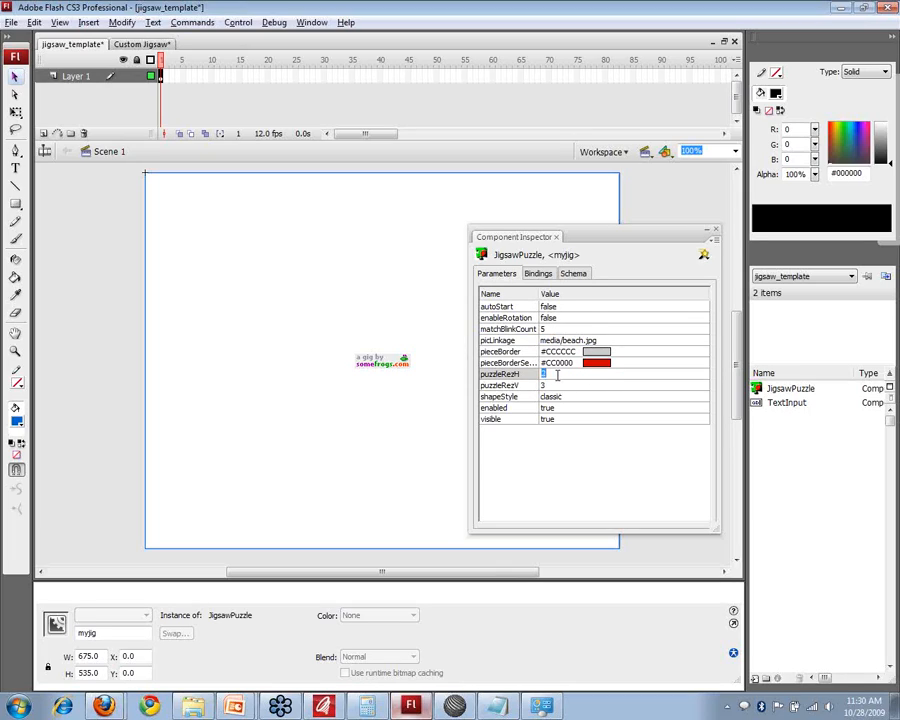
left_click(604, 340)
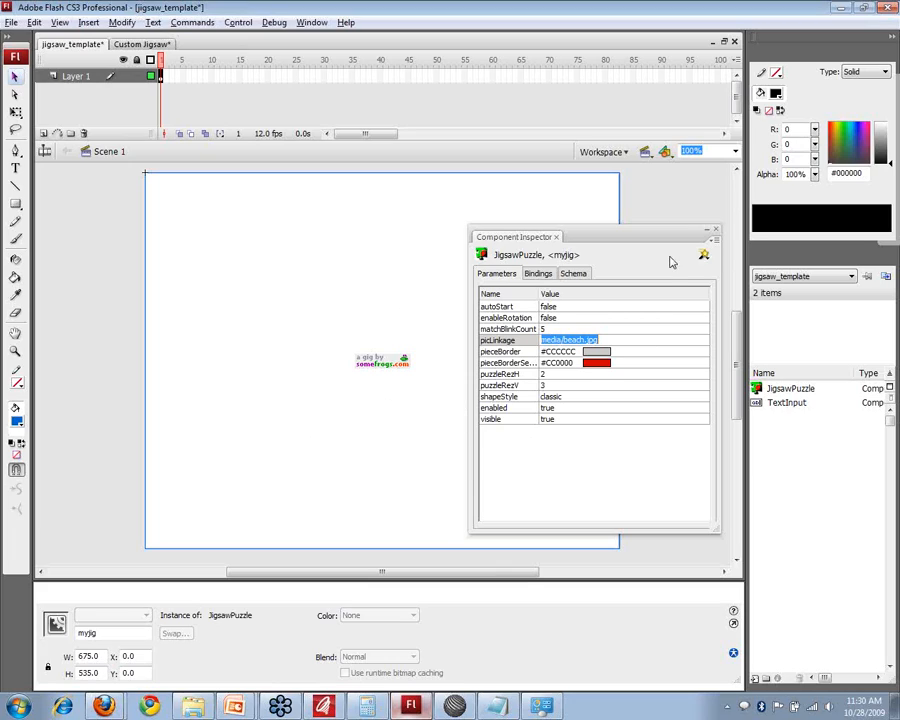
left_click(716, 234)
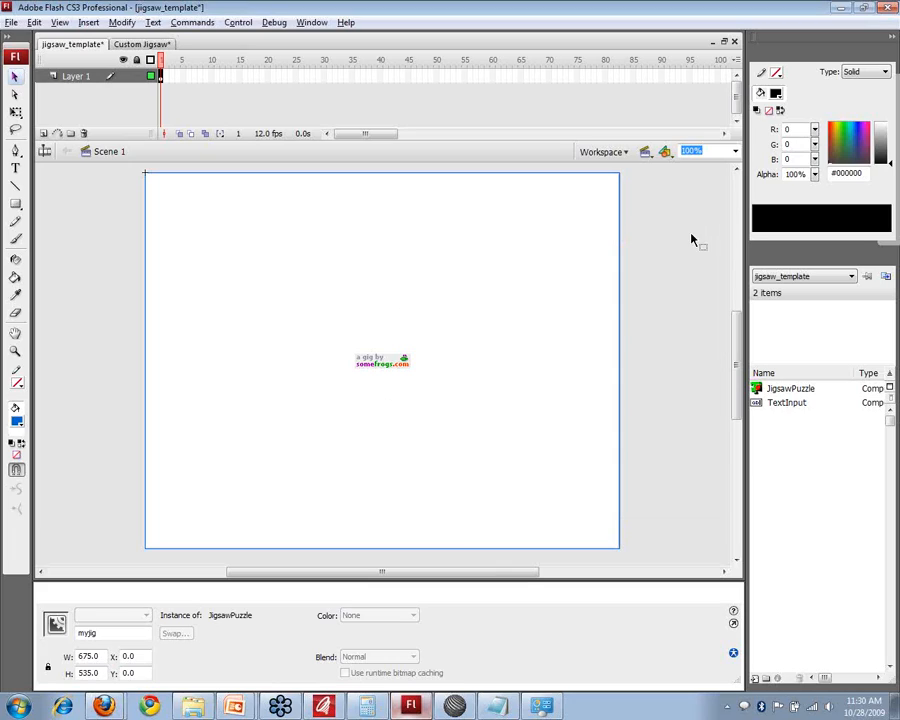
left_click(665, 283)
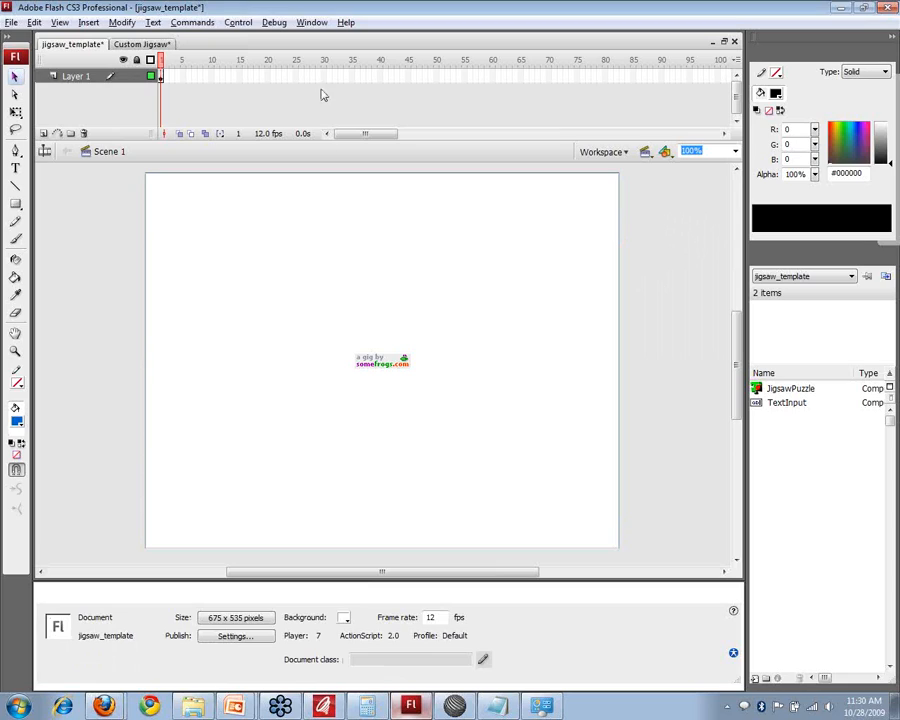
Show the Components panel, move it clear of the logo, and look through its Data and Media categories.
left_click(304, 24)
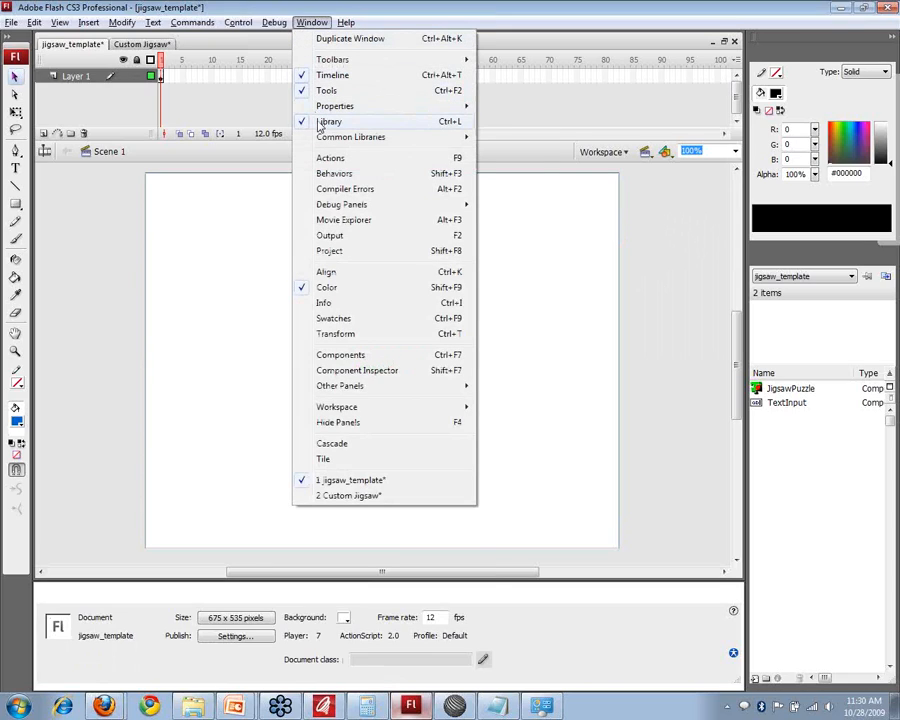
mouse_move(322, 139)
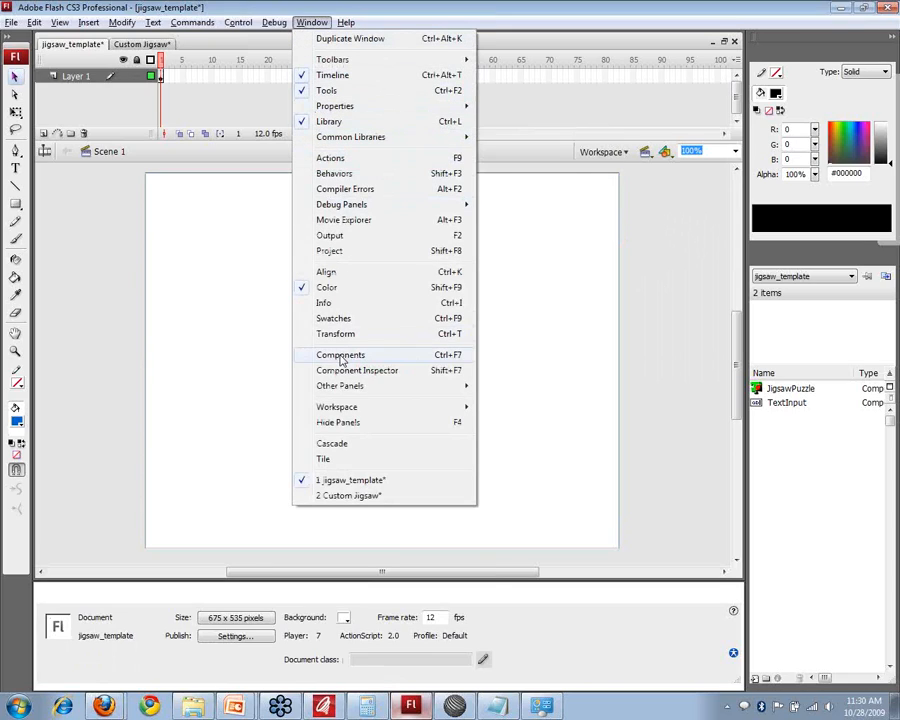
left_click(452, 356)
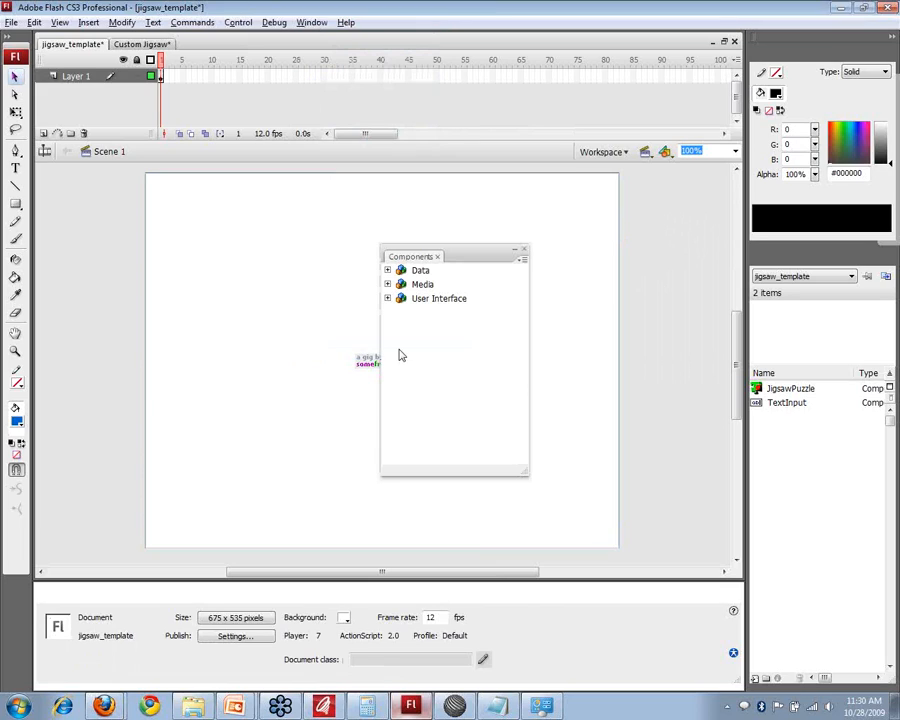
left_click_drag(456, 258, 598, 60)
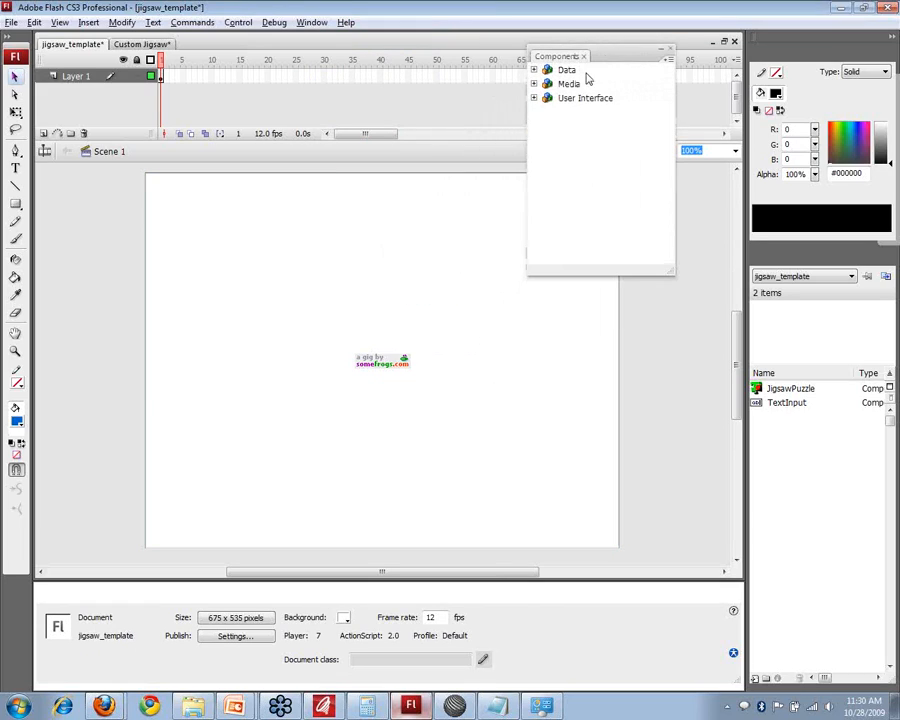
left_click(535, 71)
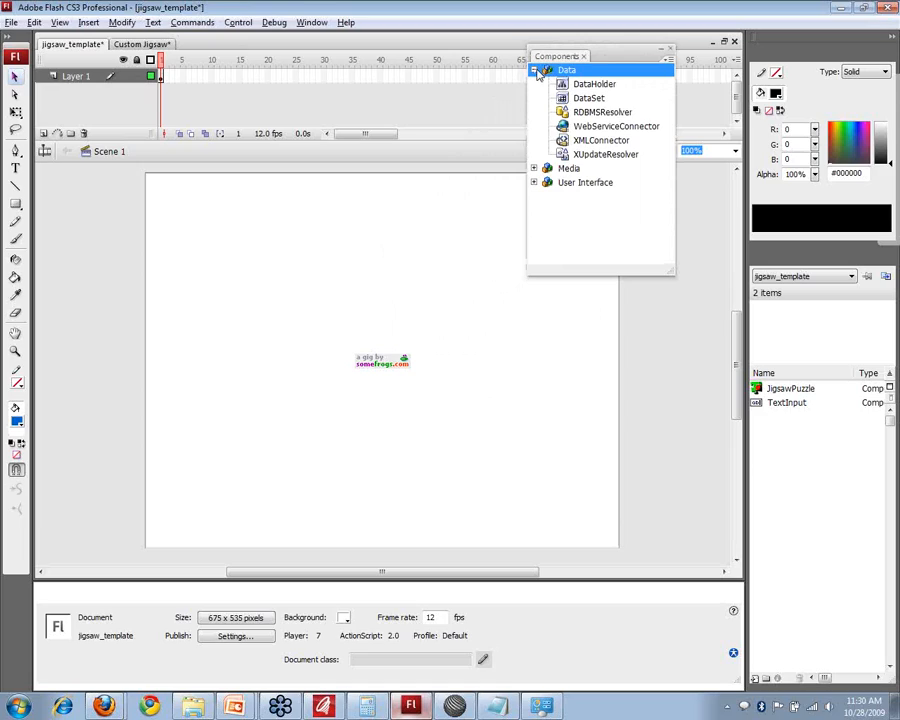
left_click(535, 71)
left_click(534, 85)
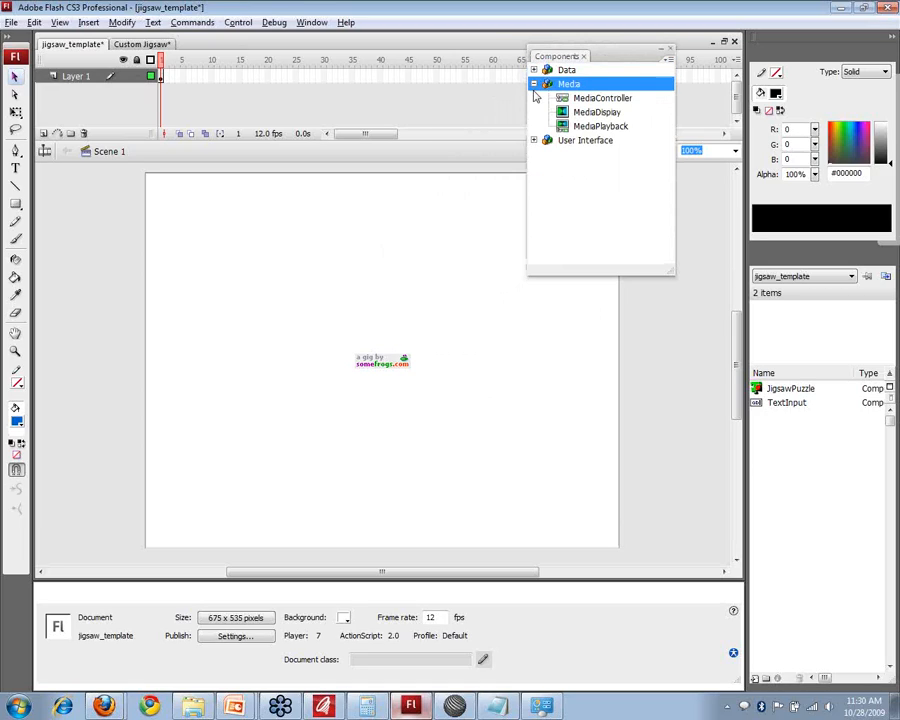
left_click(596, 113)
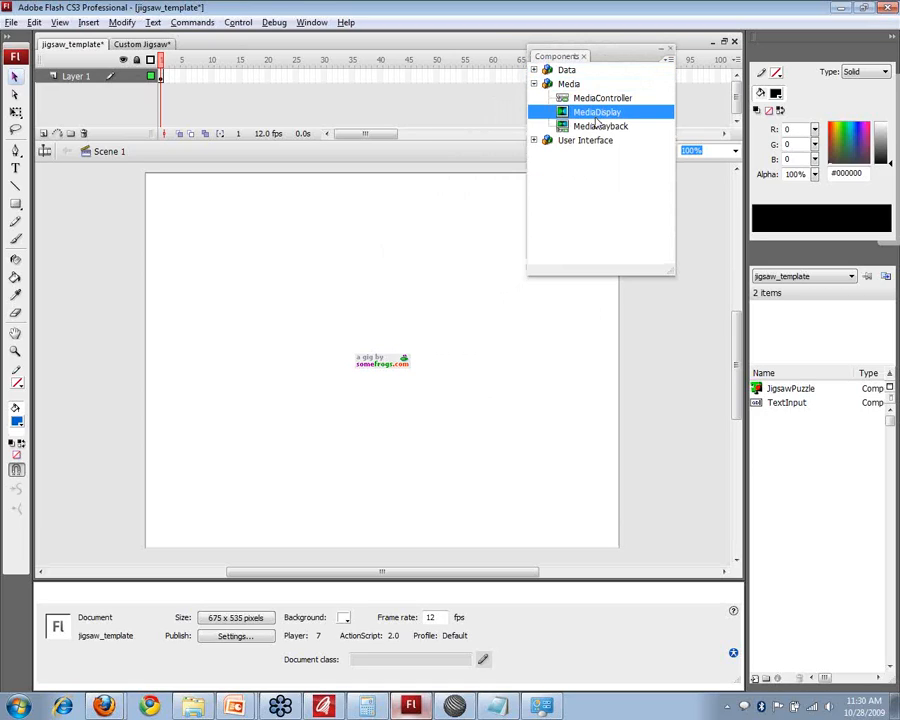
Browse the User Interface components, including Loader, Window and TextArea.
left_click(534, 141)
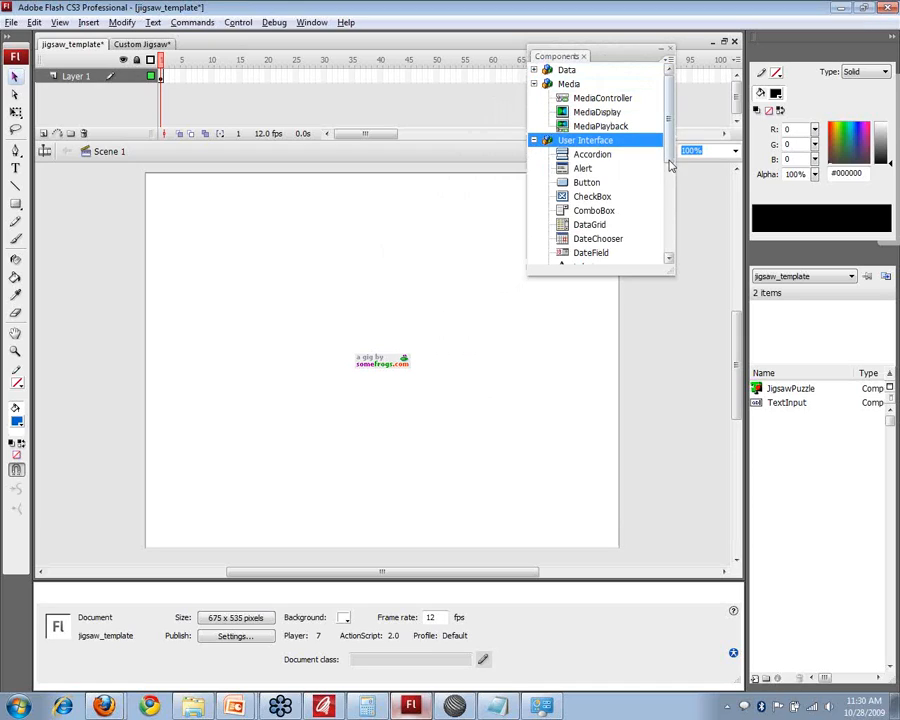
scroll(668, 170, "down", 3)
left_click(596, 198)
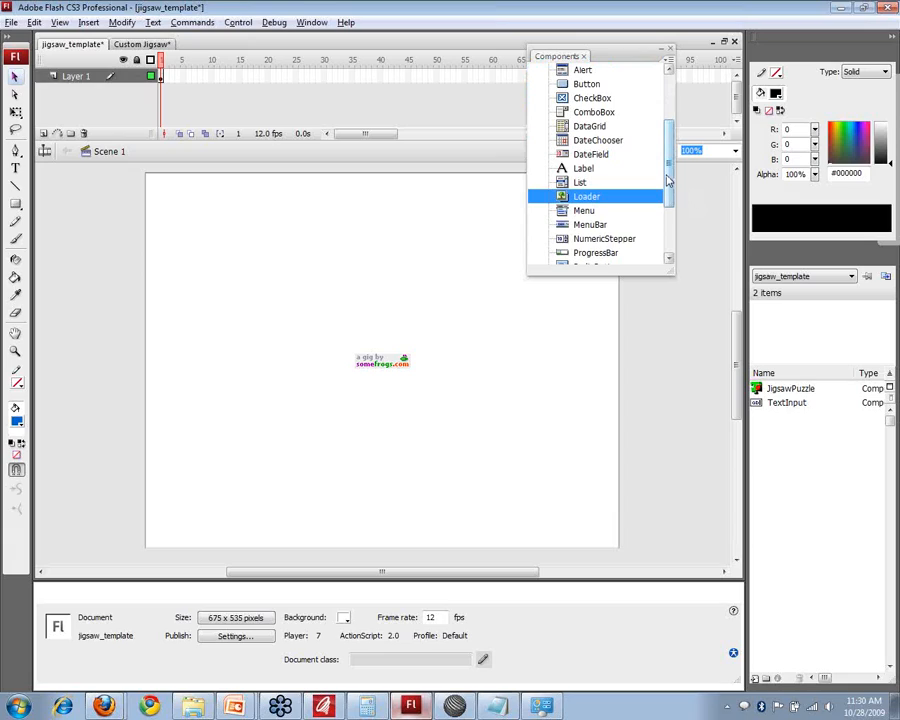
left_click_drag(668, 180, 668, 232)
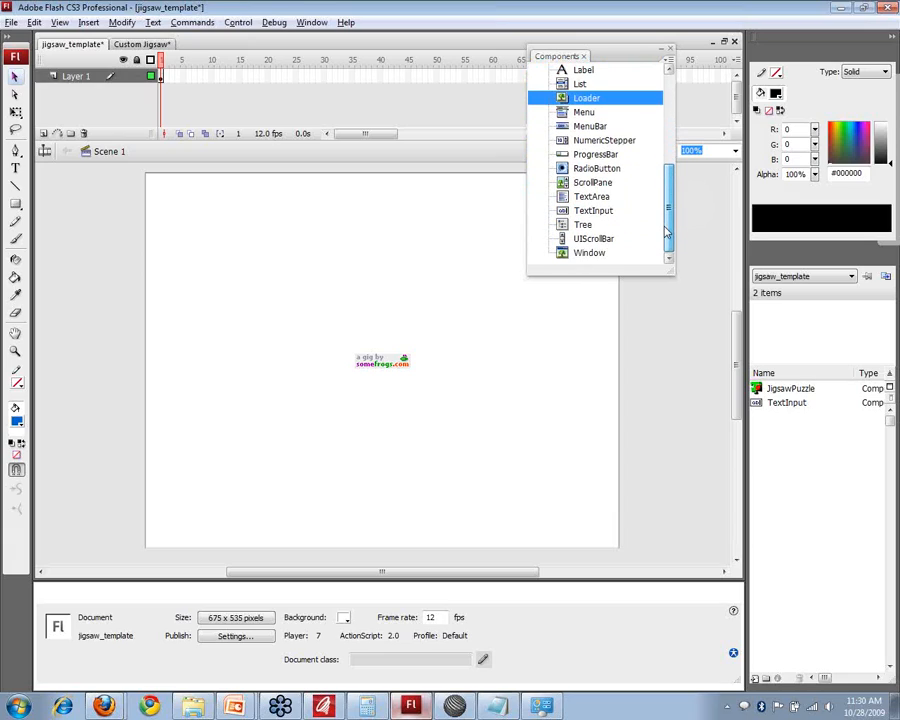
left_click(596, 252)
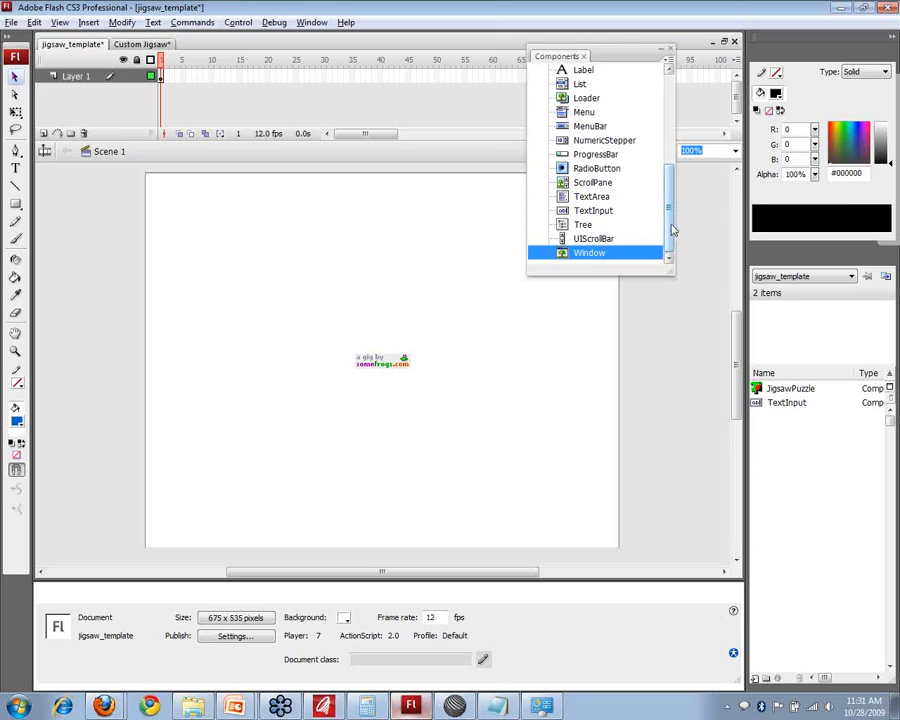
left_click(595, 197)
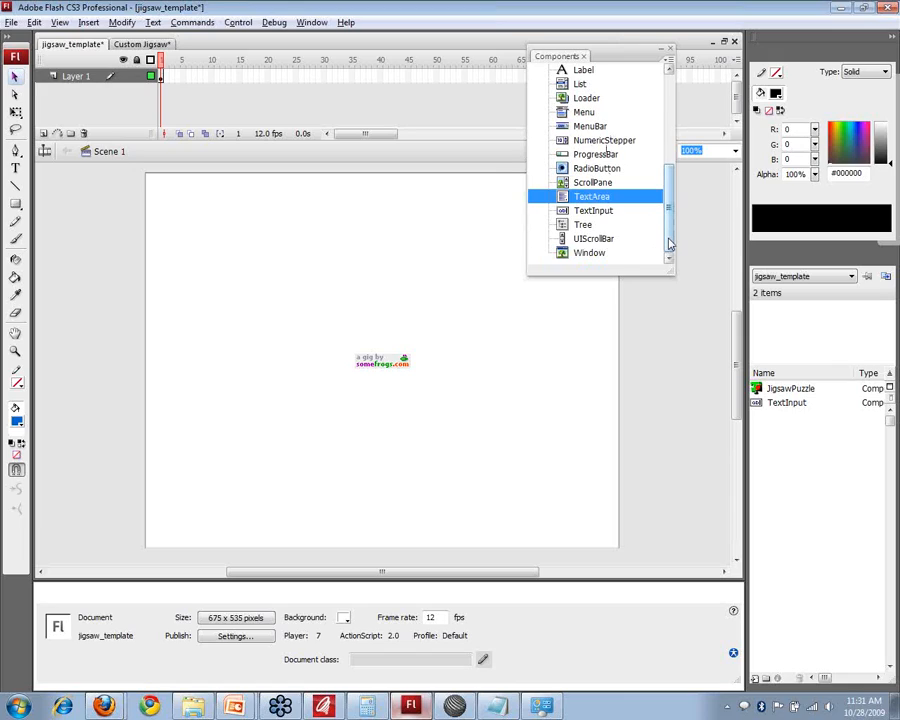
scroll(670, 244, "up", 3)
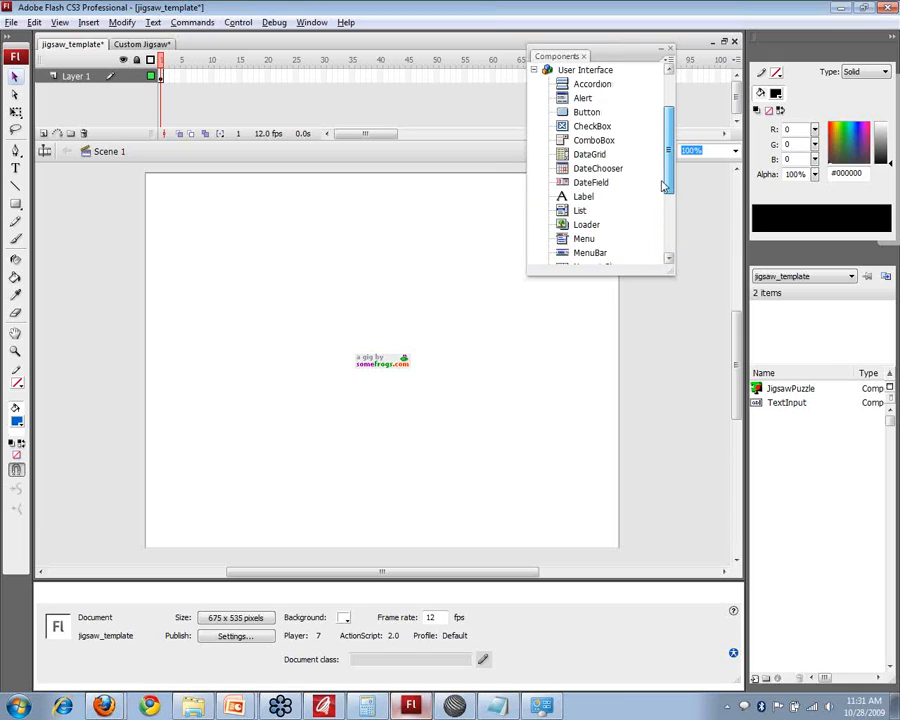
scroll(666, 244, "down", 3)
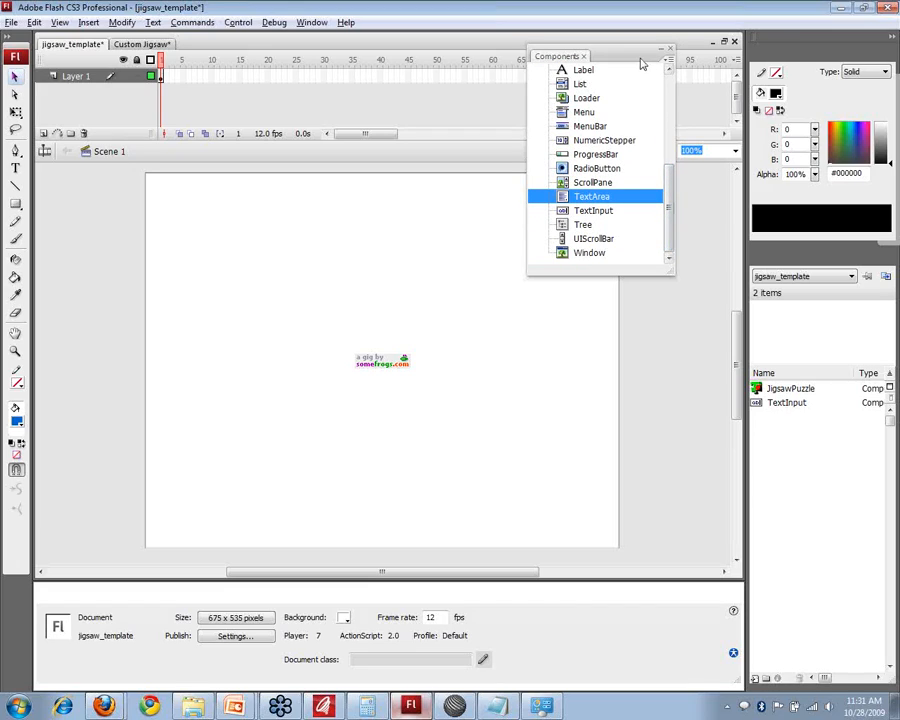
Move the Components panel lower and place a TextArea component in the stage's lower-right area.
left_click_drag(642, 60, 684, 196)
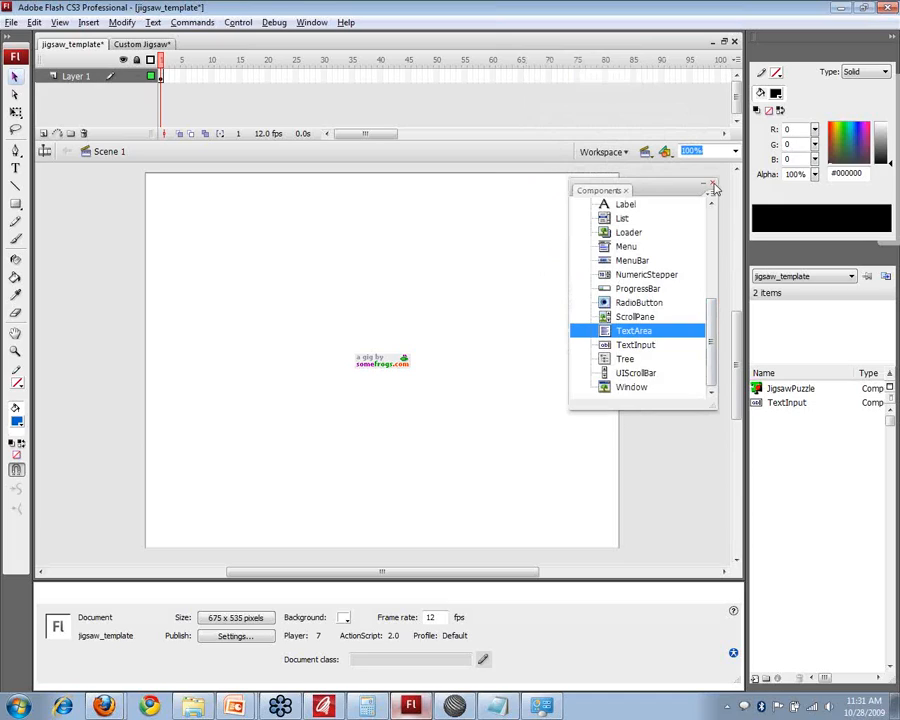
double_click(675, 192)
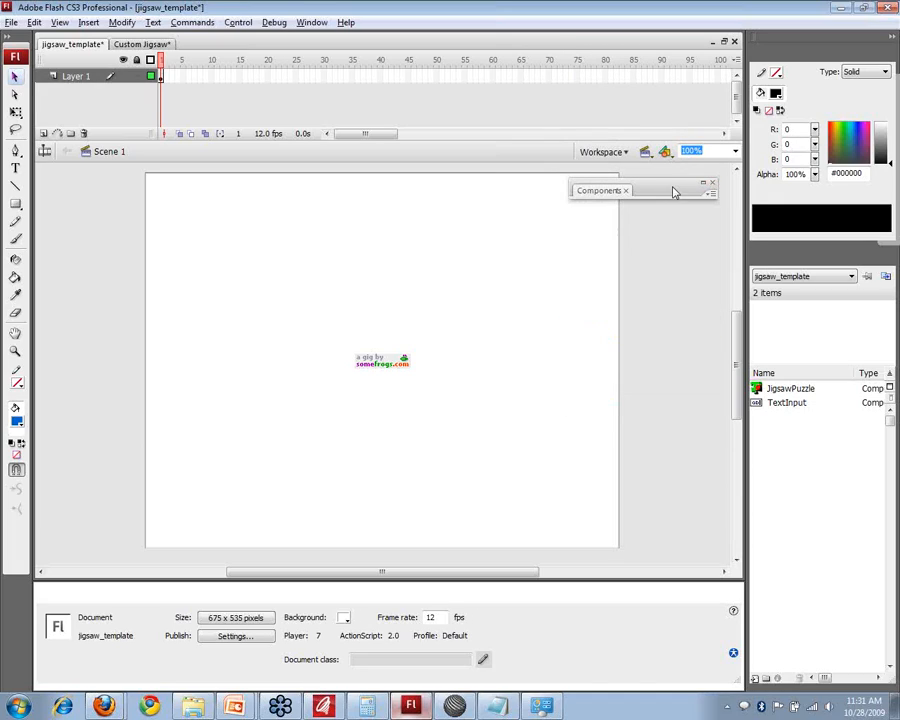
double_click(657, 193)
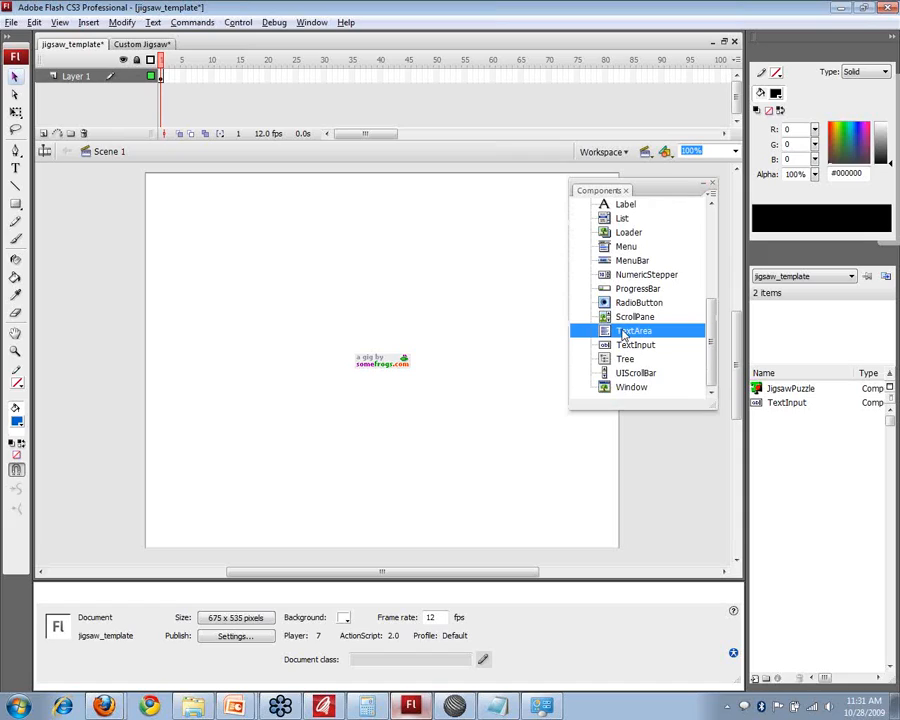
left_click_drag(623, 335, 532, 446)
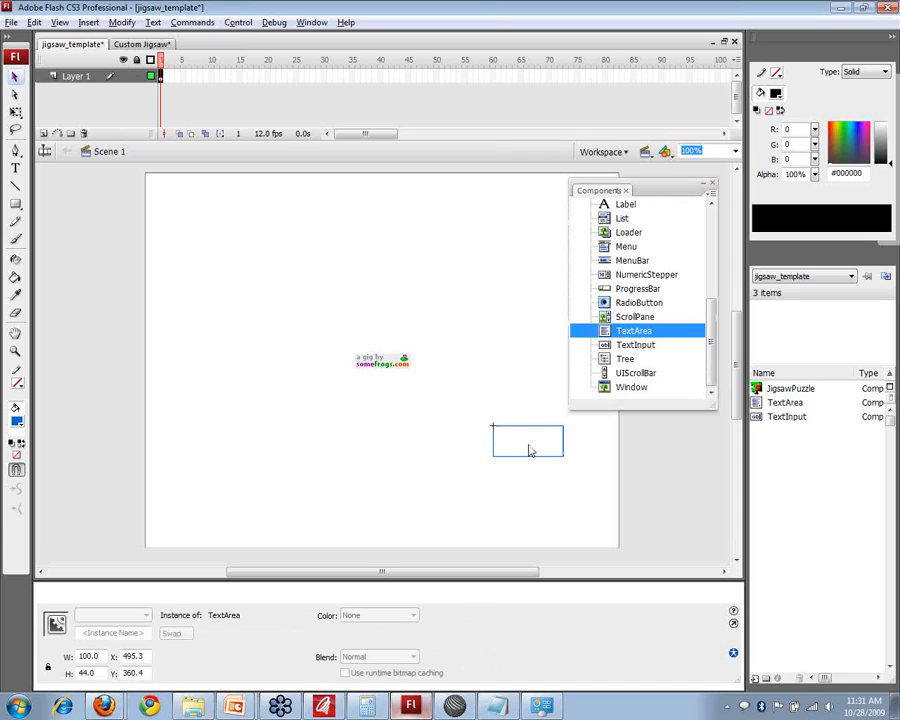
Show the TextArea's parameters in the Component Inspector, moved beside the component, and highlight its text parameter.
left_click(311, 22)
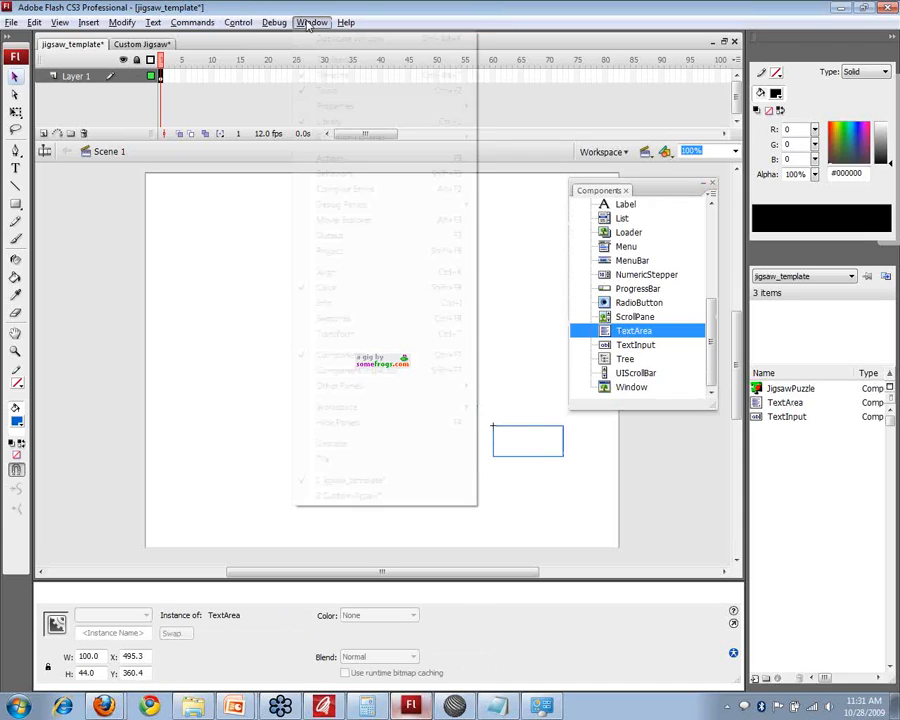
left_click(349, 370)
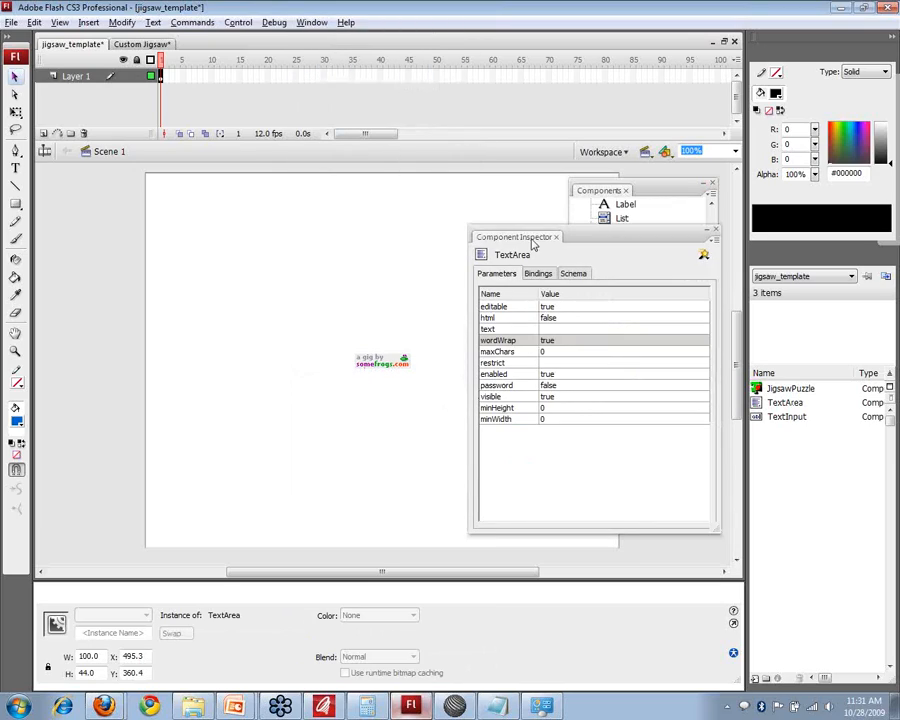
left_click_drag(532, 241, 336, 224)
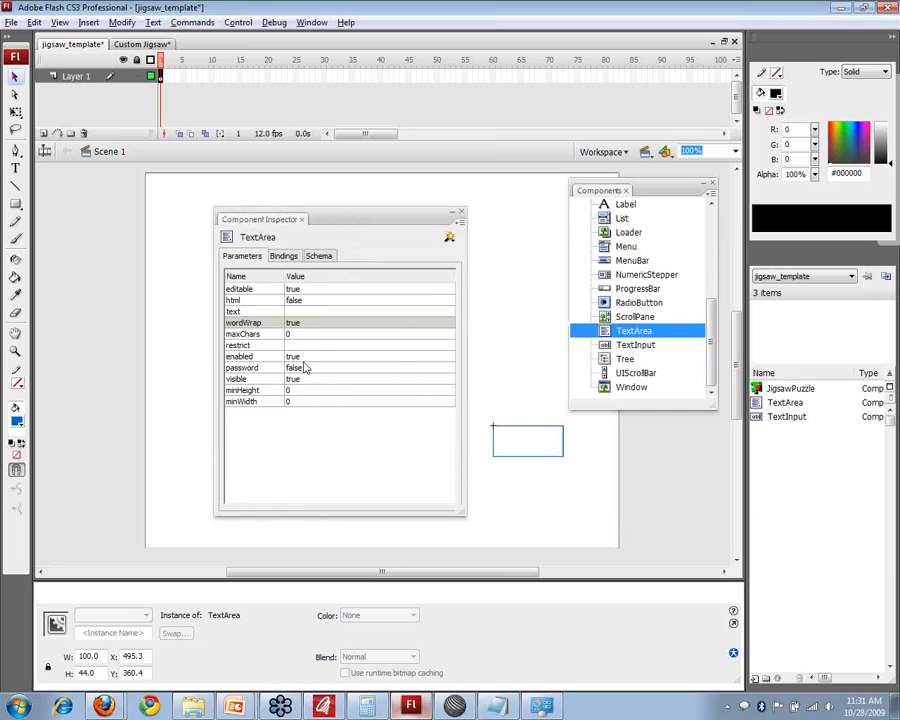
left_click(298, 311)
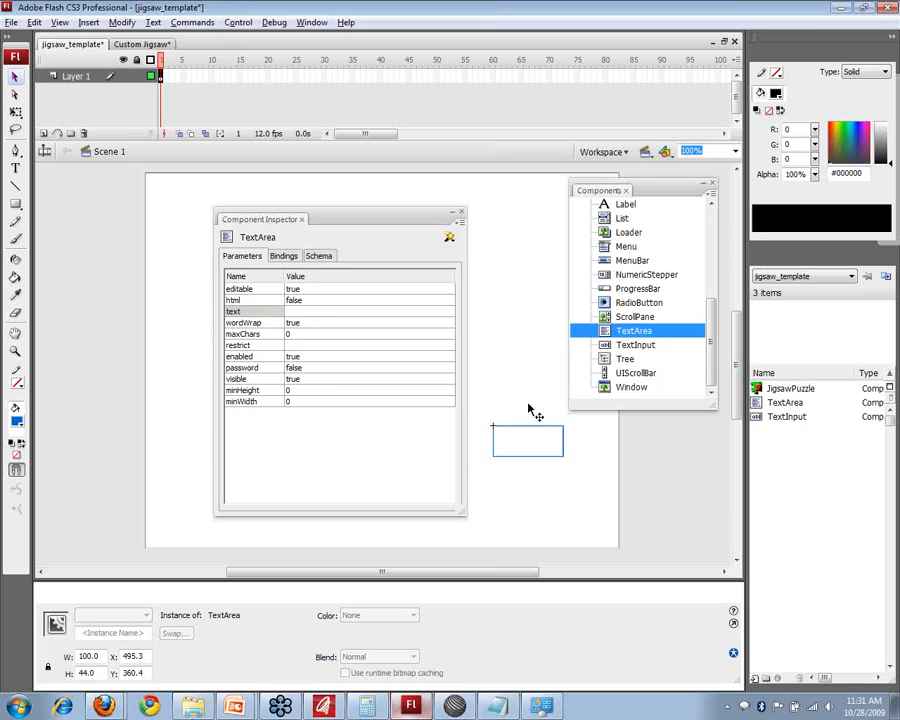
Close the Component Inspector and delete the TextArea from the stage.
left_click(460, 215)
left_click(594, 464)
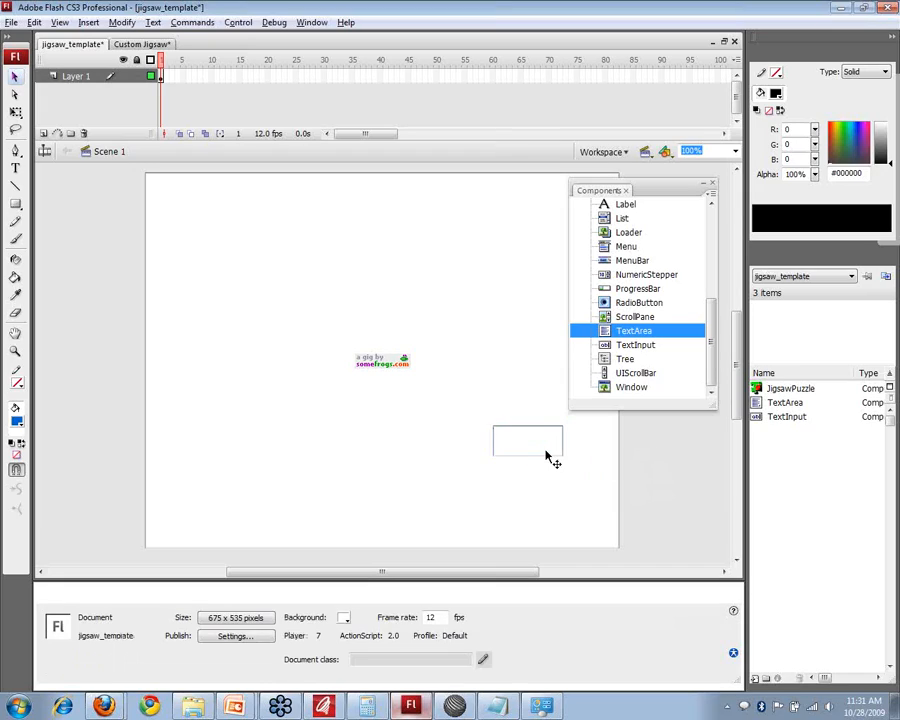
left_click(547, 457)
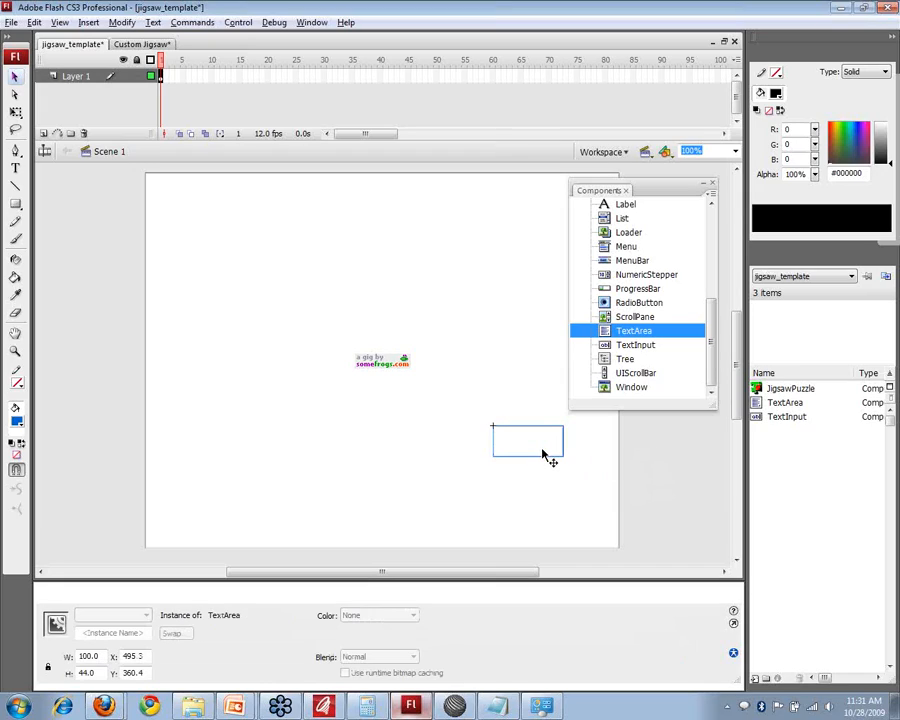
key("Delete")
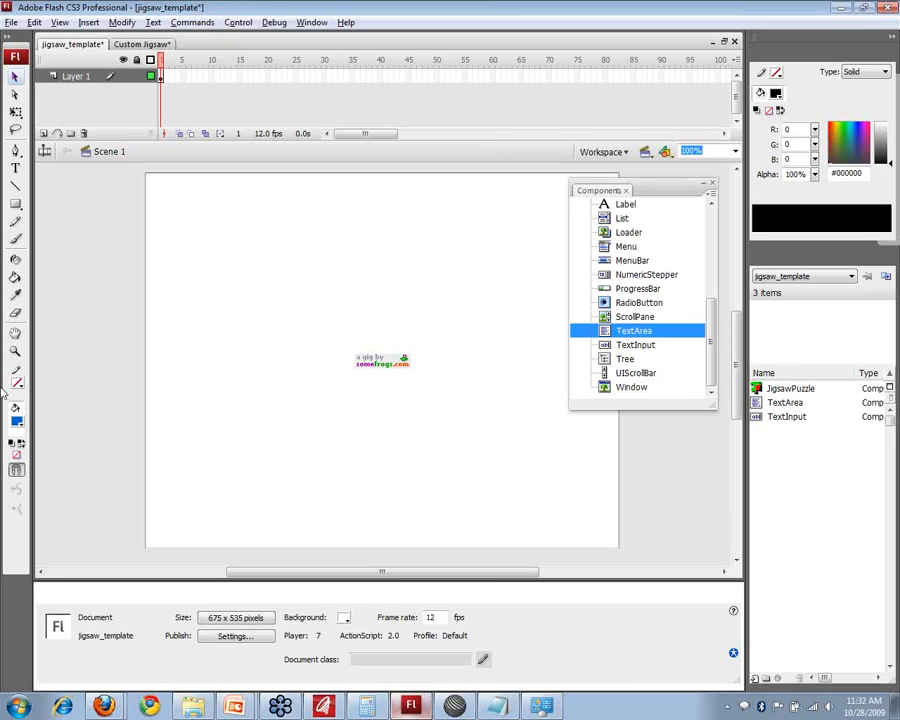
Draw a dynamic text field about 126 by 21 pixels to the left of the logo and open its variable name for editing.
left_click(15, 168)
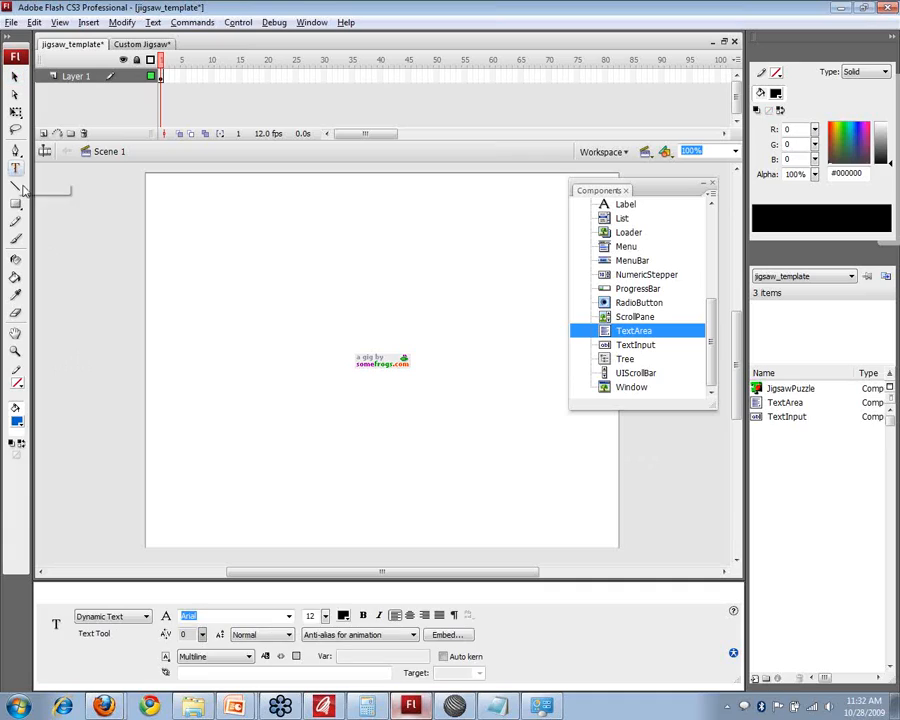
left_click_drag(162, 315, 252, 328)
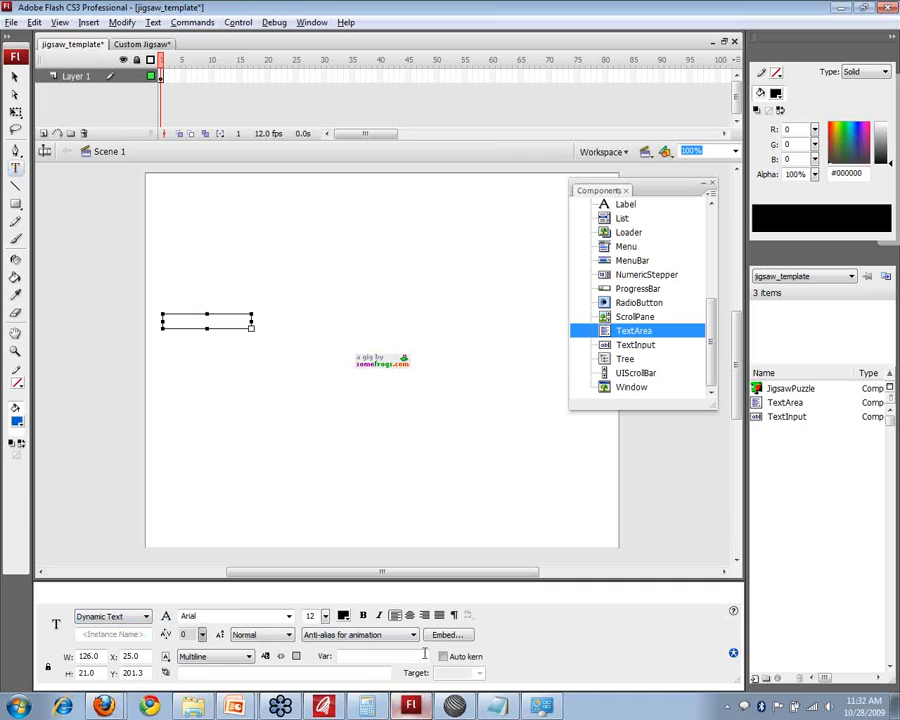
left_click(340, 656)
type("m")
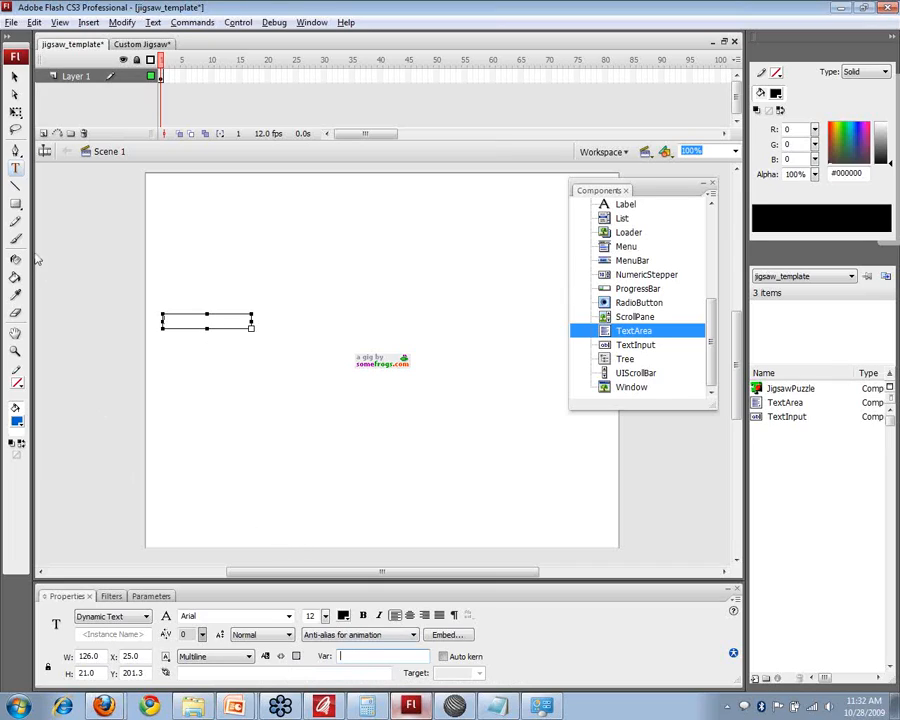
Select the empty dynamic text field with the Selection tool and remove it from the stage.
left_click(15, 78)
left_click(120, 316)
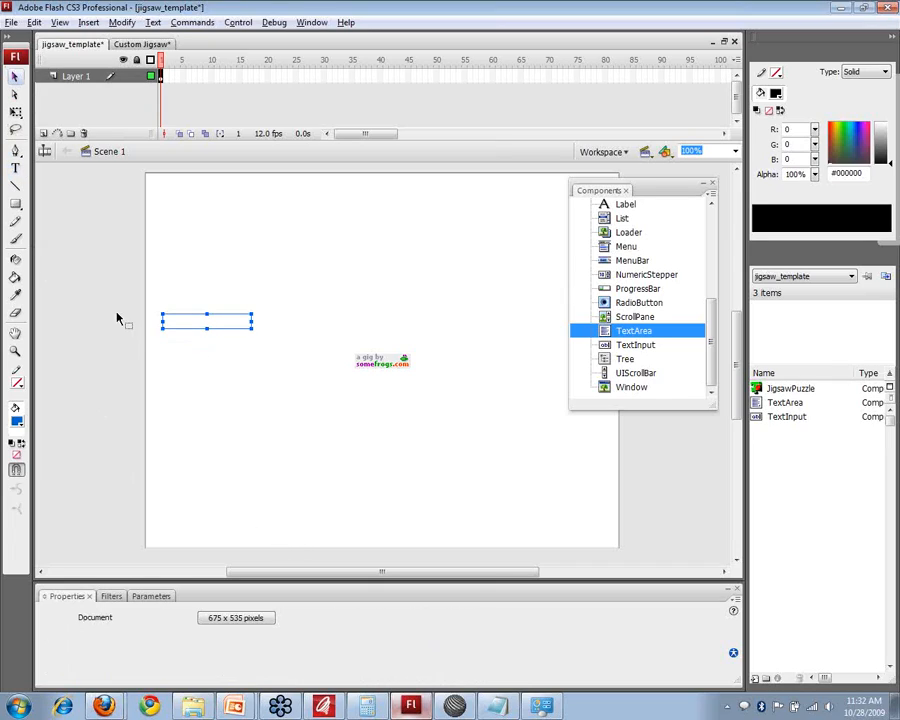
left_click(185, 323)
left_click(199, 354)
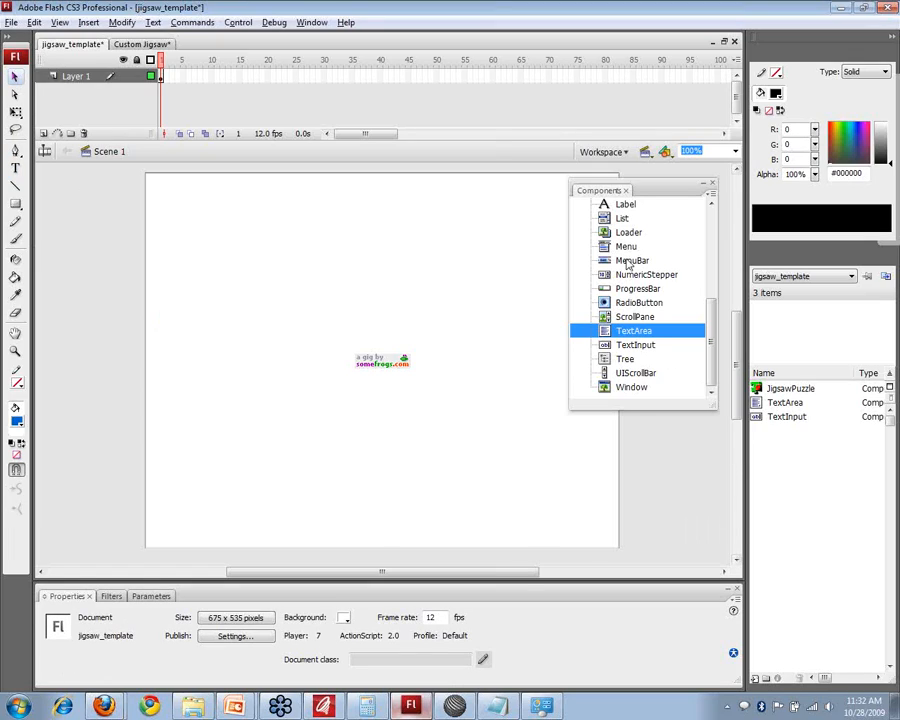
Find the Loader component in the User Interface category and place it on the stage just below the logo.
mouse_move(645, 190)
left_mouse_down()
mouse_move(675, 195)
mouse_move(661, 194)
left_mouse_up()
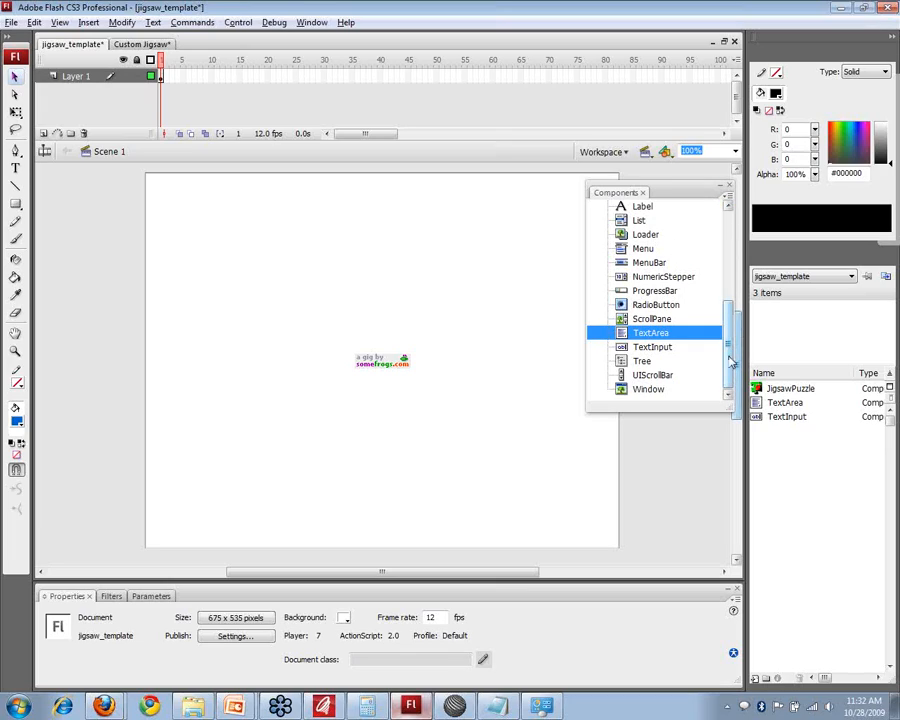
scroll(670, 300, "up", 3)
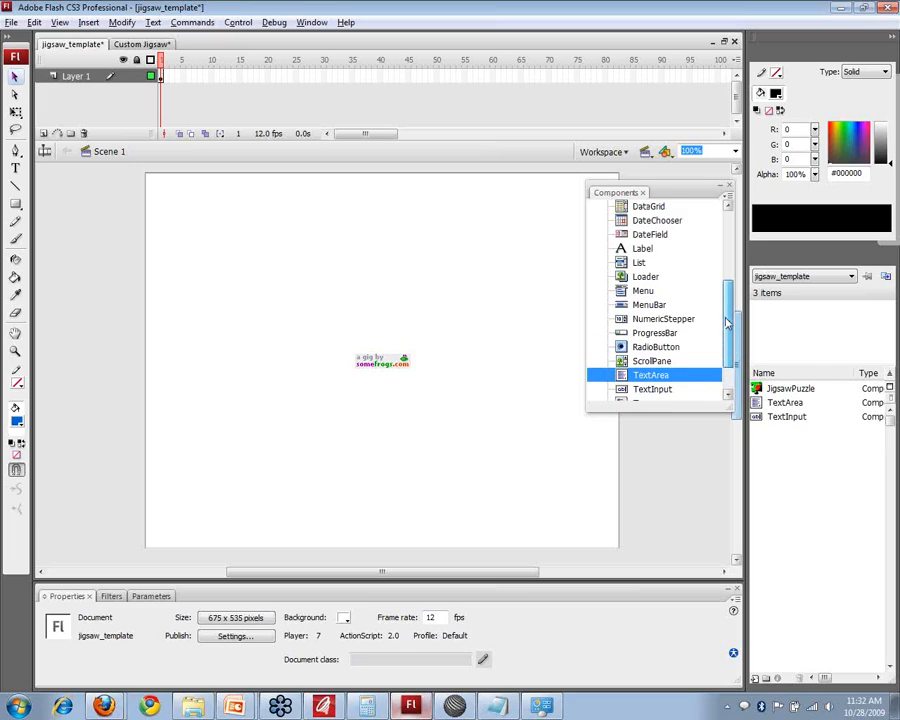
left_click_drag(645, 276, 535, 325)
left_click_drag(533, 333, 403, 412)
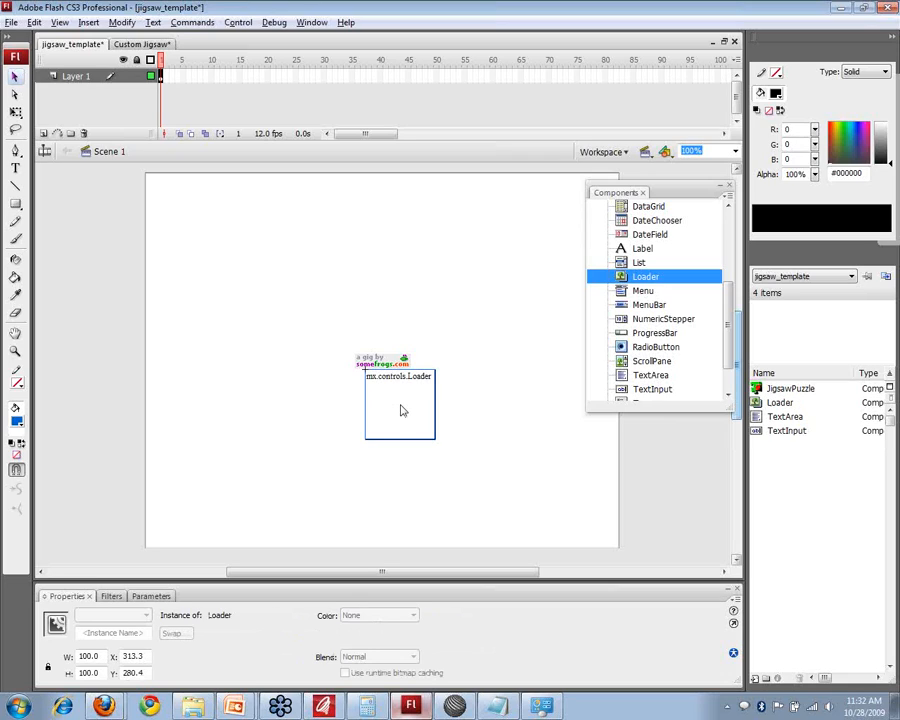
Show the Loader's parameters in the Component Inspector and move the inspector clear of the component.
left_click(311, 22)
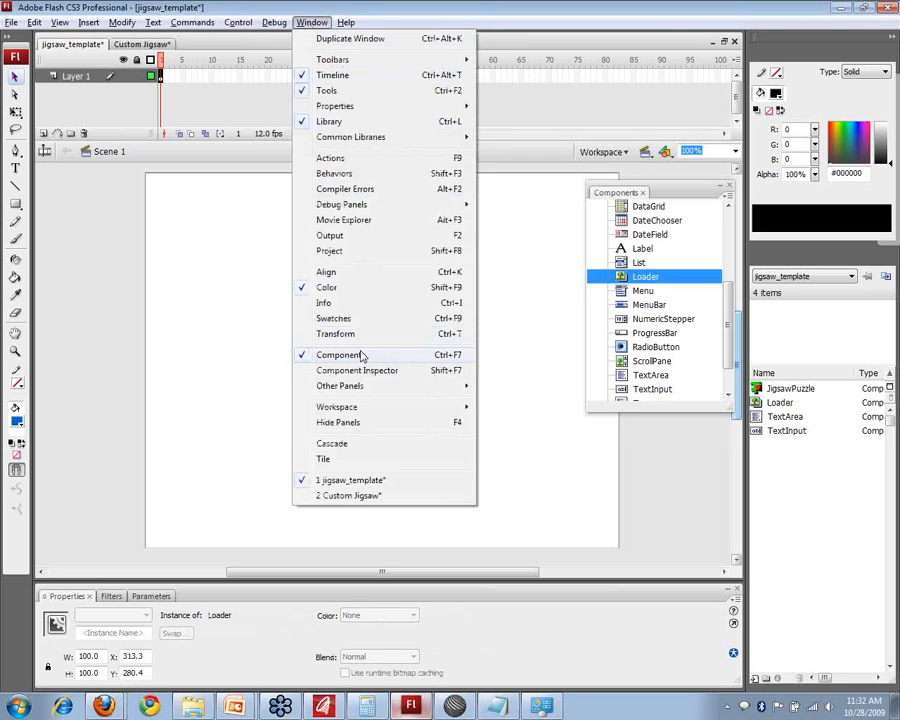
left_click(364, 374)
left_click_drag(331, 222, 211, 214)
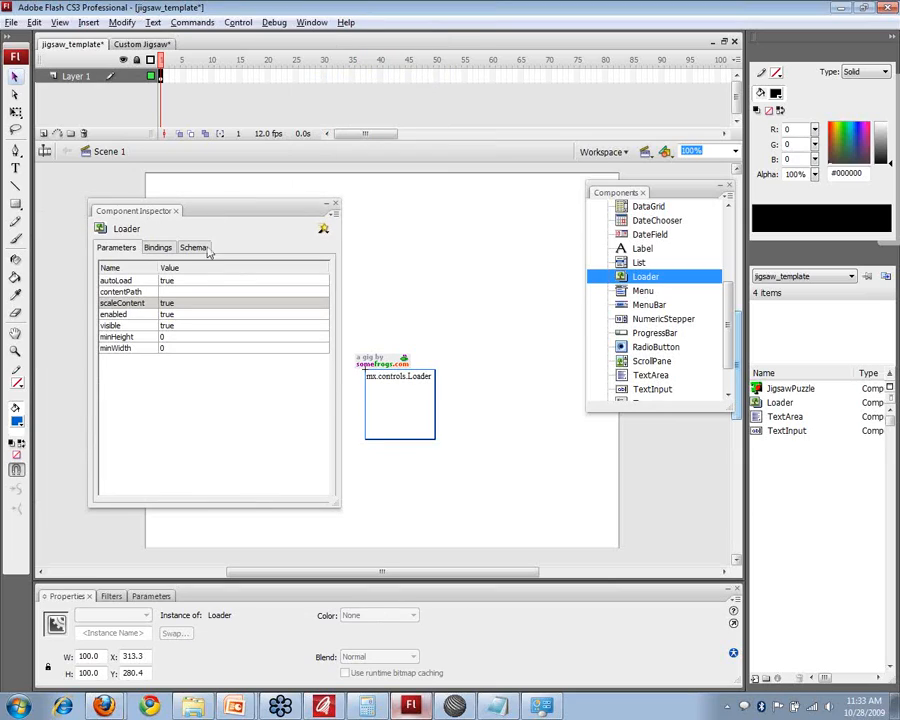
Examine the Loader's contentPath, scaleContent and enabled parameters, including the options offered for scaleContent.
left_click(192, 304)
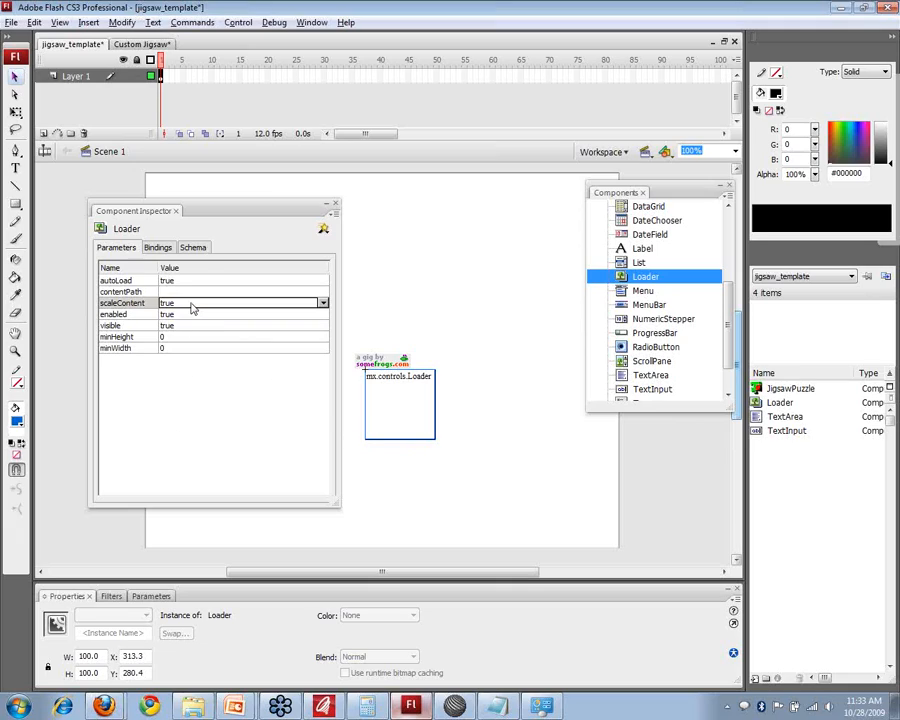
left_click(180, 307)
left_click(180, 314)
left_click(195, 291)
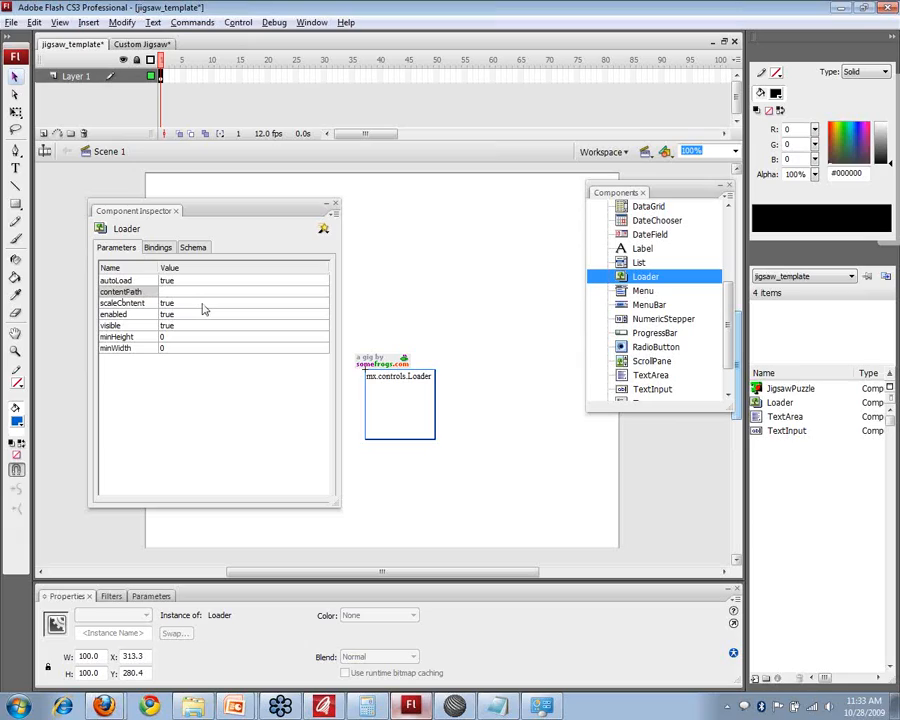
left_click(202, 304)
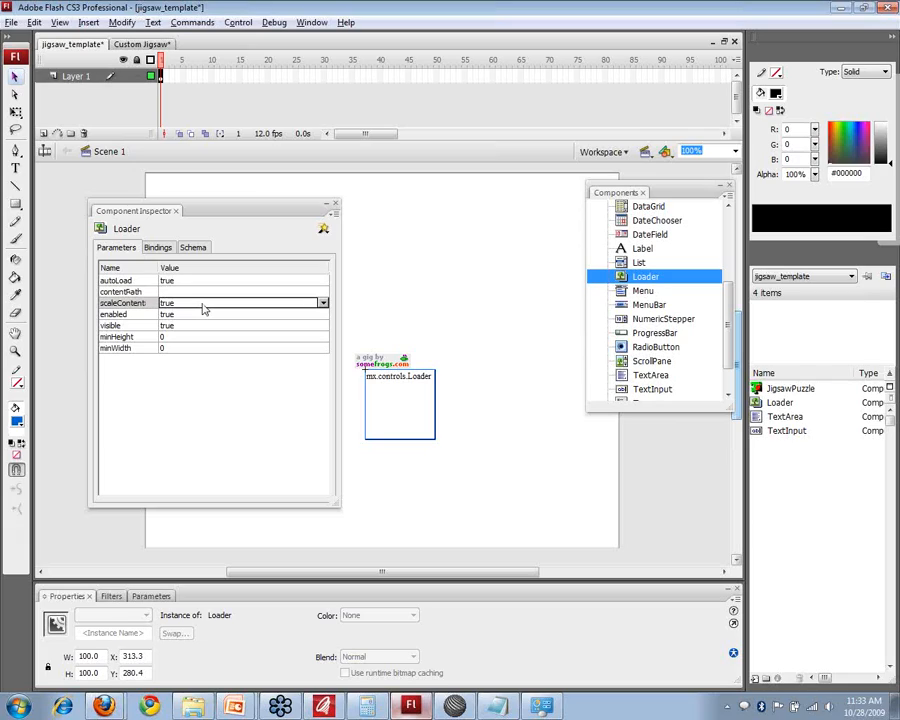
left_click(203, 304)
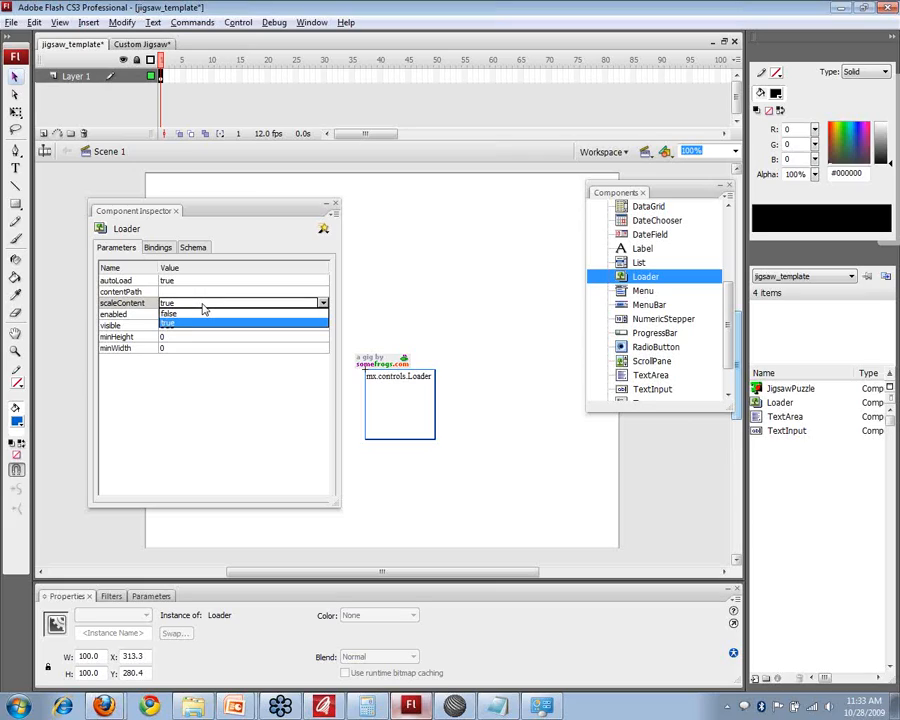
left_click(202, 304)
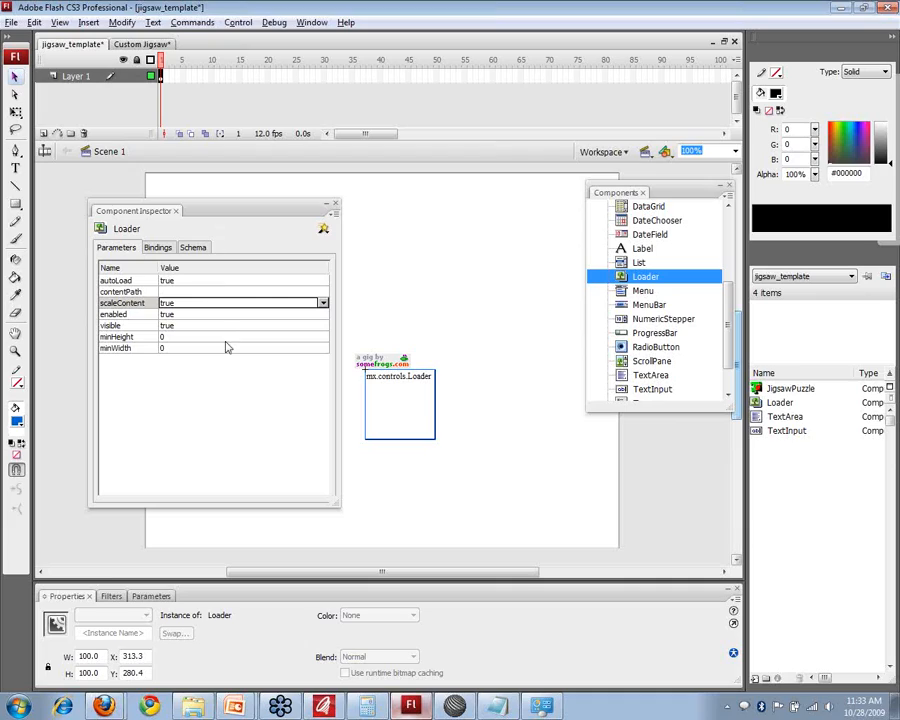
Close the Component Inspector, remove the Loader from the stage and close the Components panel.
left_click(336, 204)
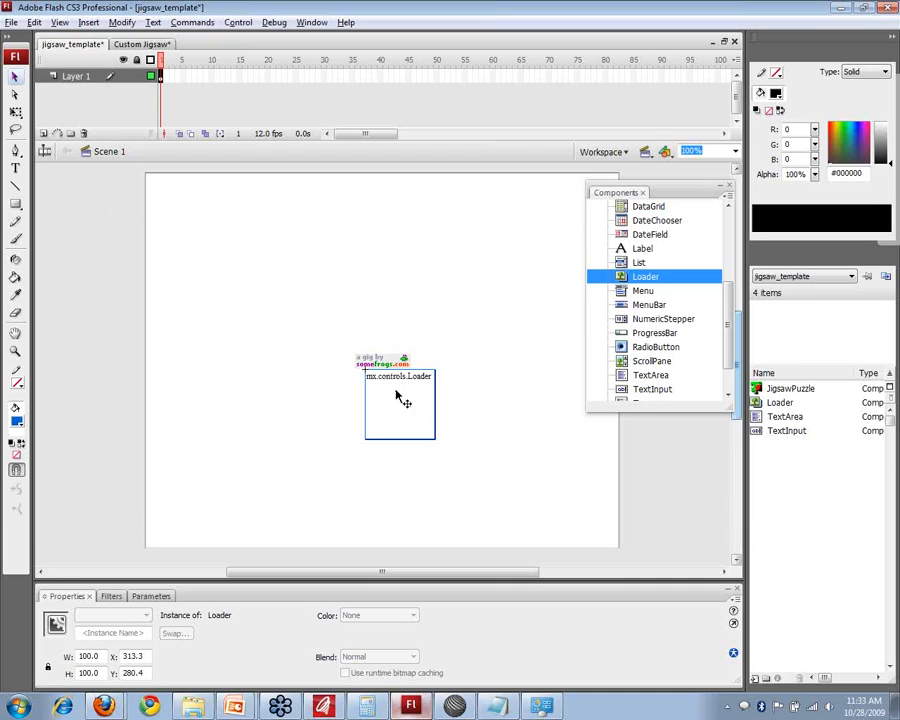
key("Delete")
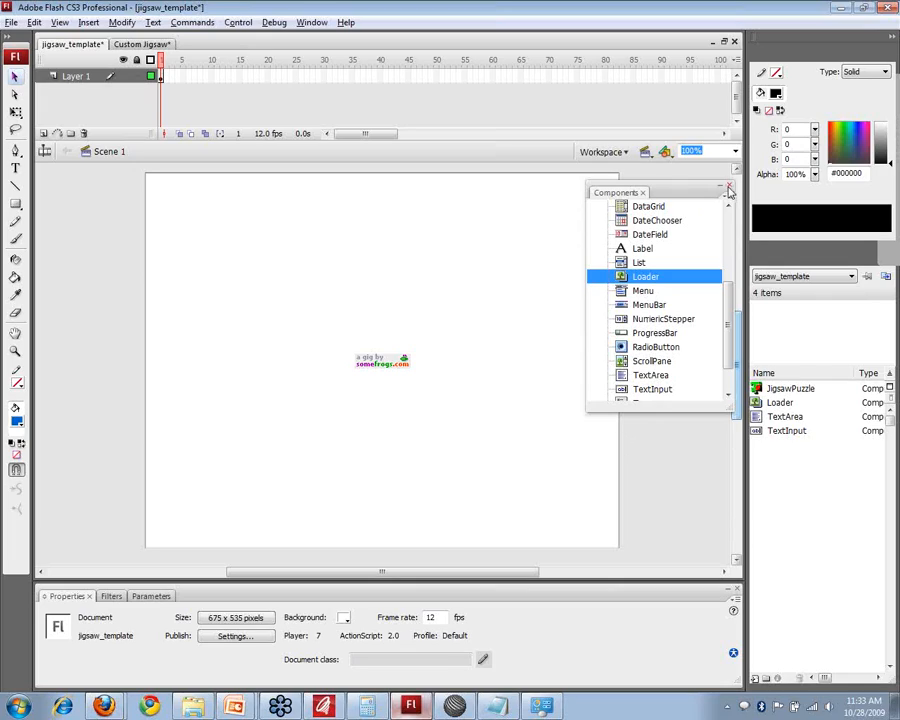
left_click(729, 191)
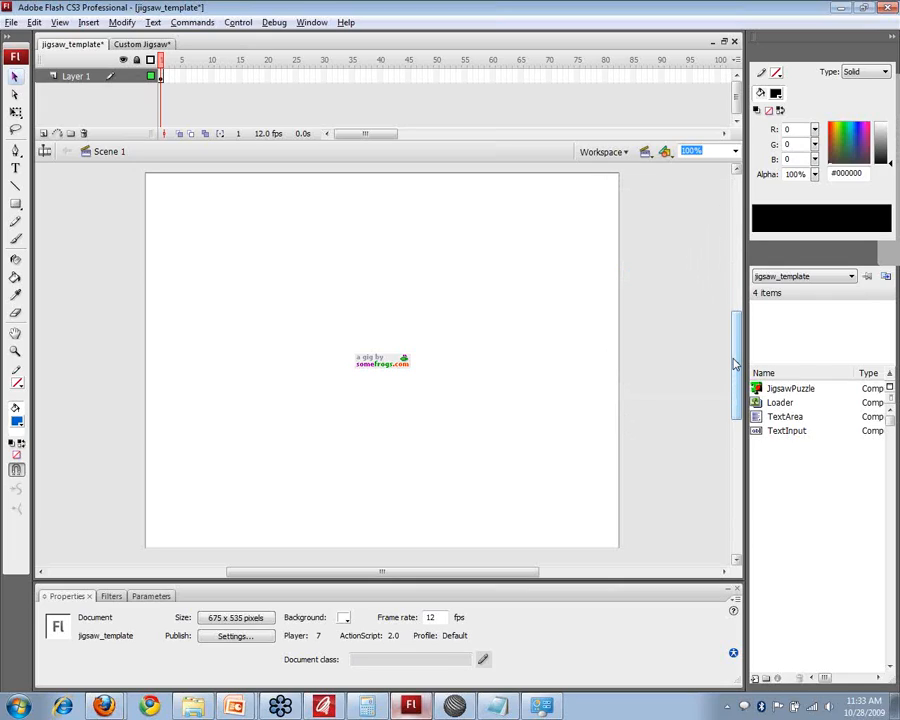
left_click_drag(735, 364, 734, 363)
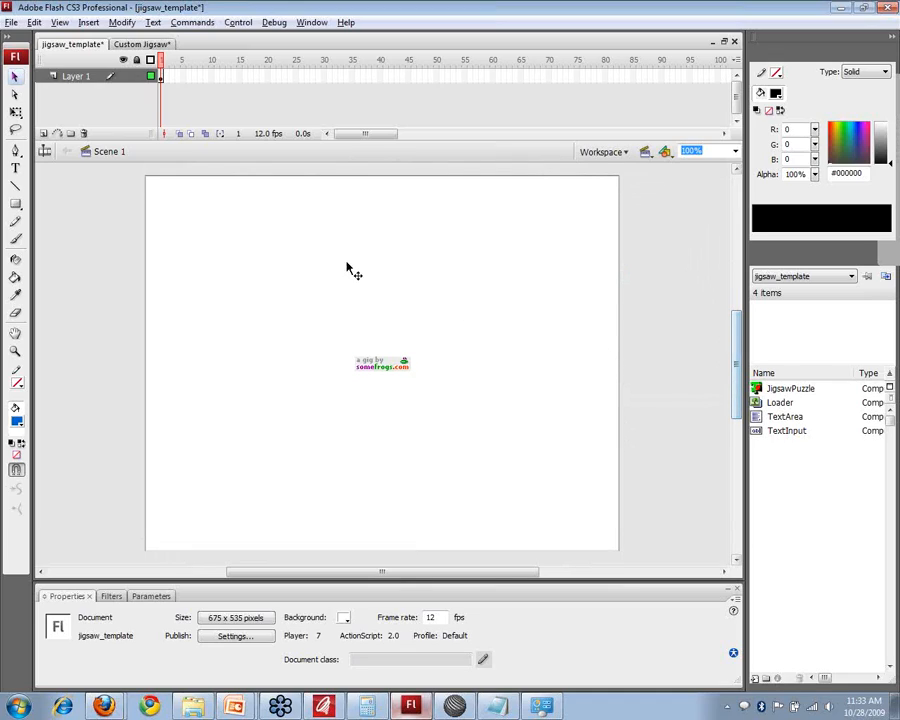
Review the picLinkage, puzzleRezH, puzzleRezV and shapeStyle parameters of the JigsawPuzzle component on the stage in the Component Inspector, and close it.
left_click(283, 343)
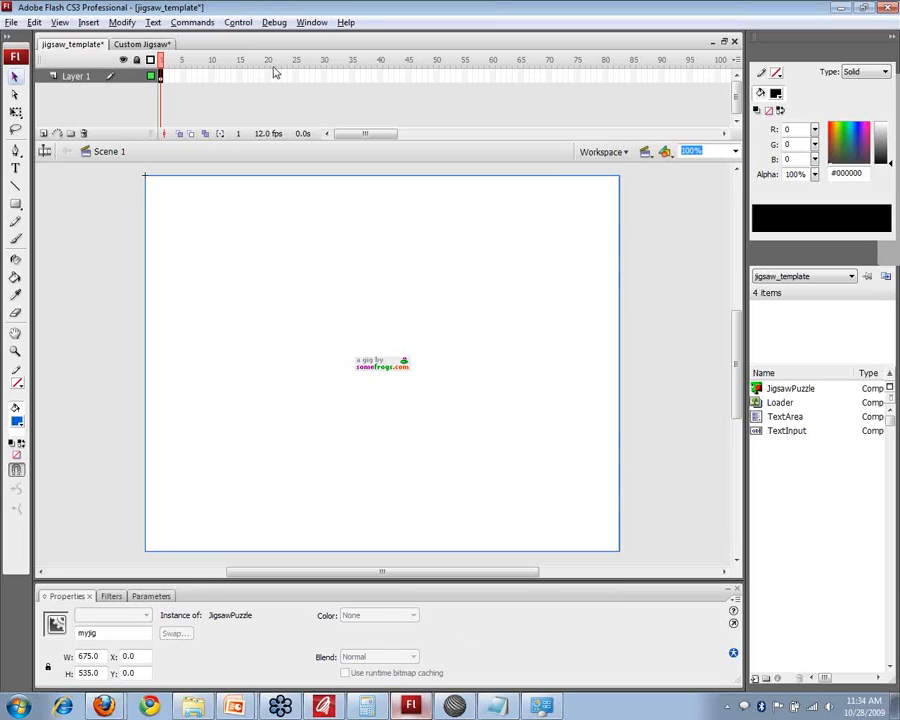
left_click(311, 23)
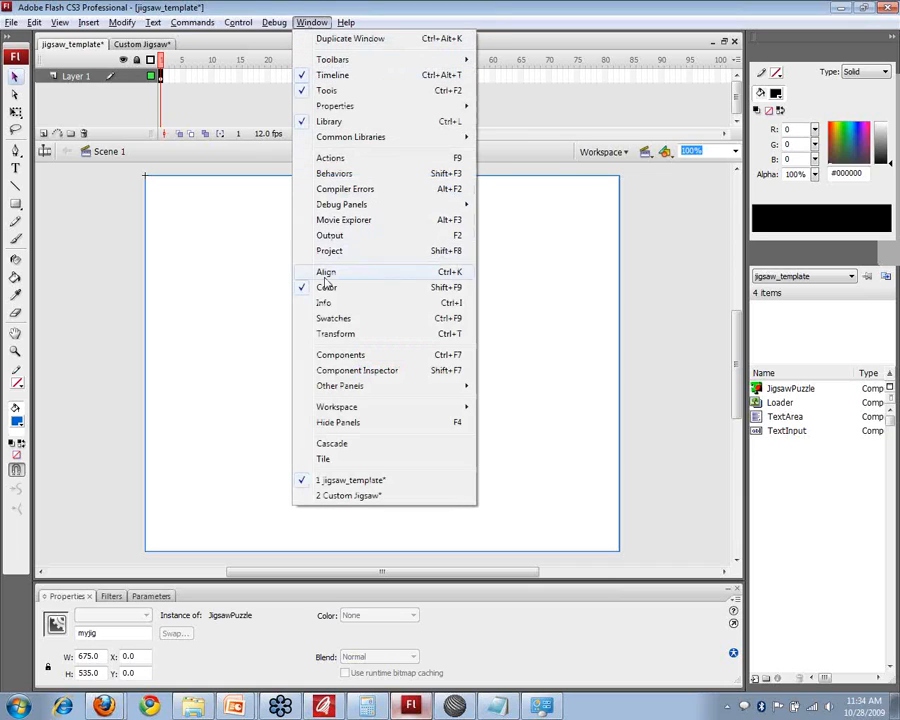
left_click(330, 370)
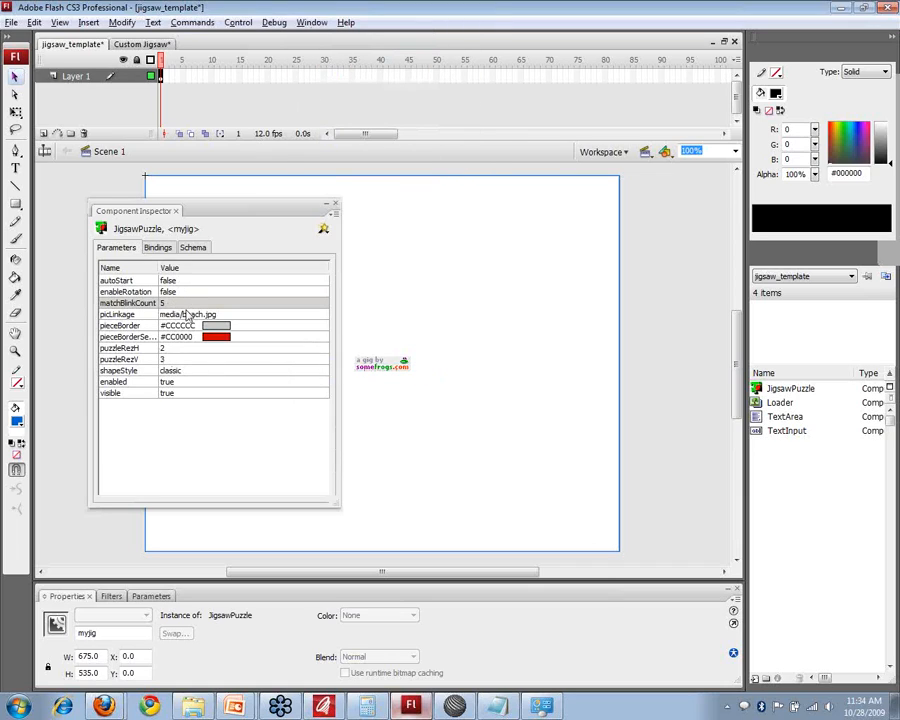
left_click(222, 314)
left_click(232, 314)
left_click_drag(232, 314, 158, 315)
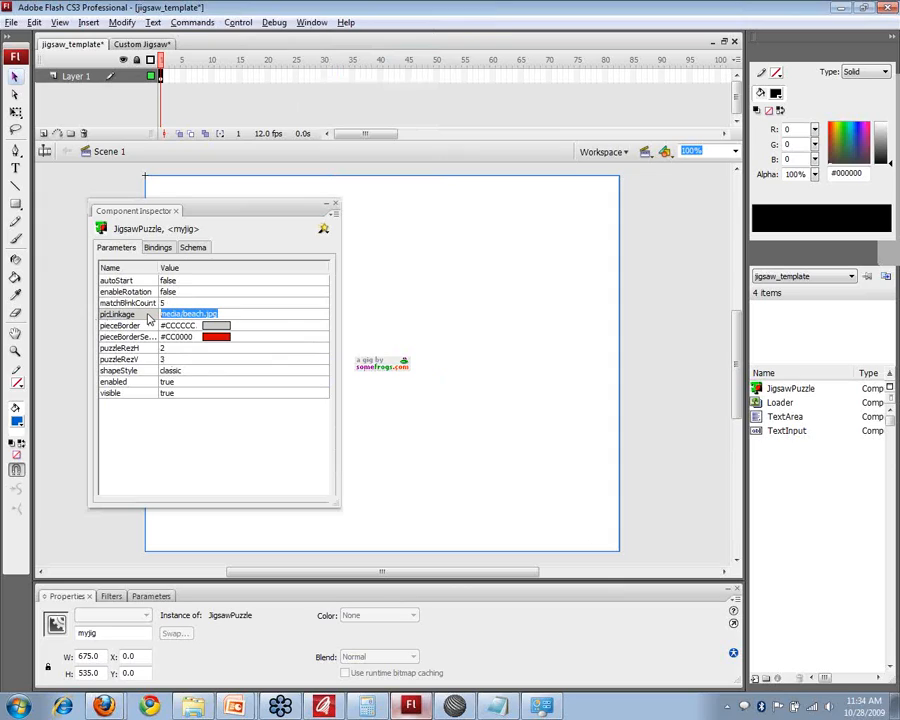
left_click(186, 348)
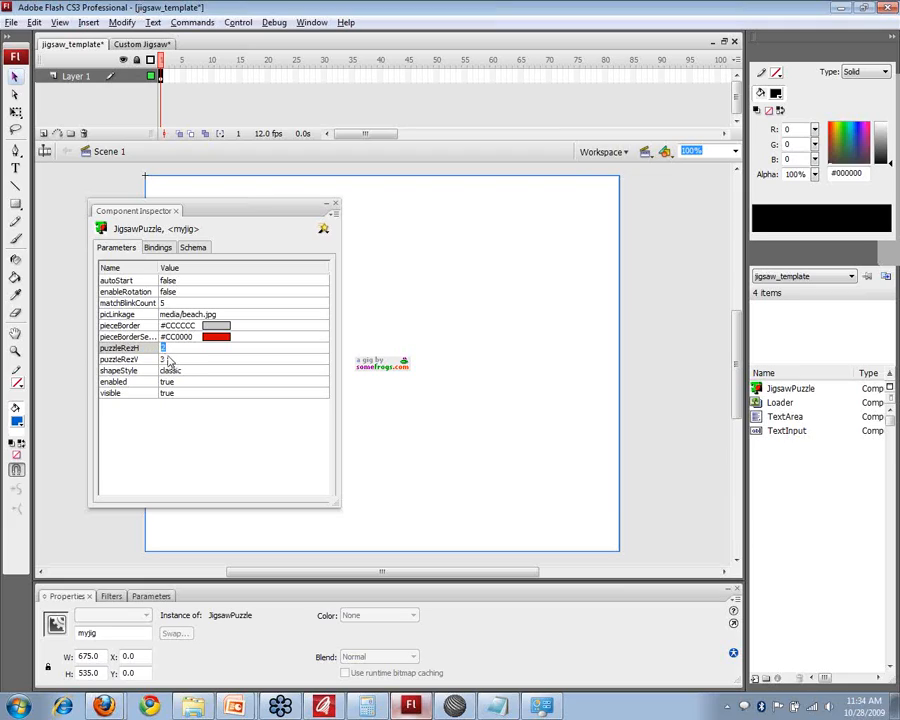
left_click(171, 360)
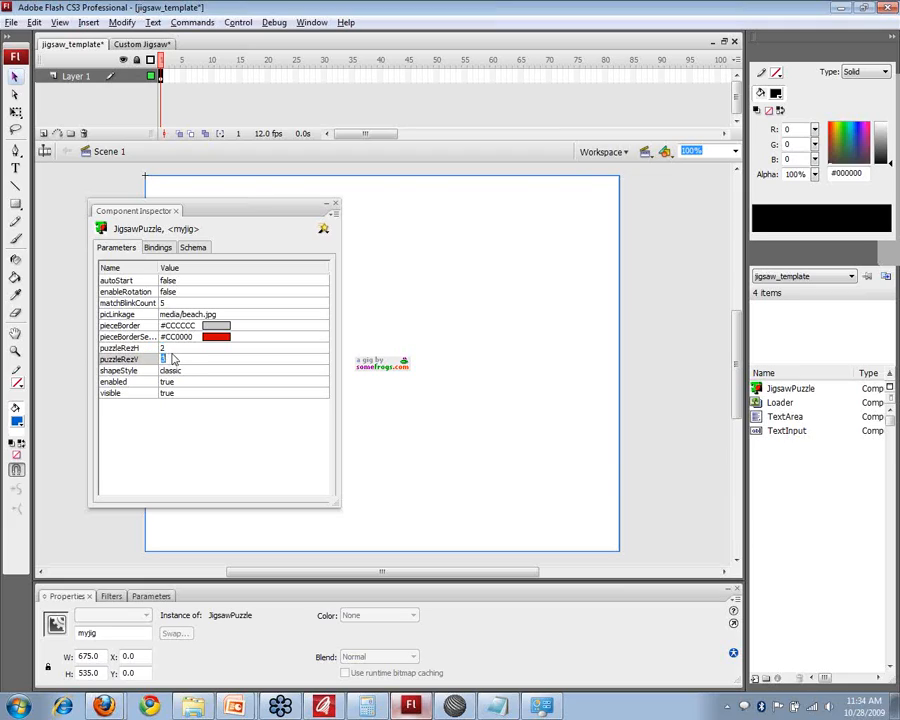
left_click(178, 371)
left_click(182, 372)
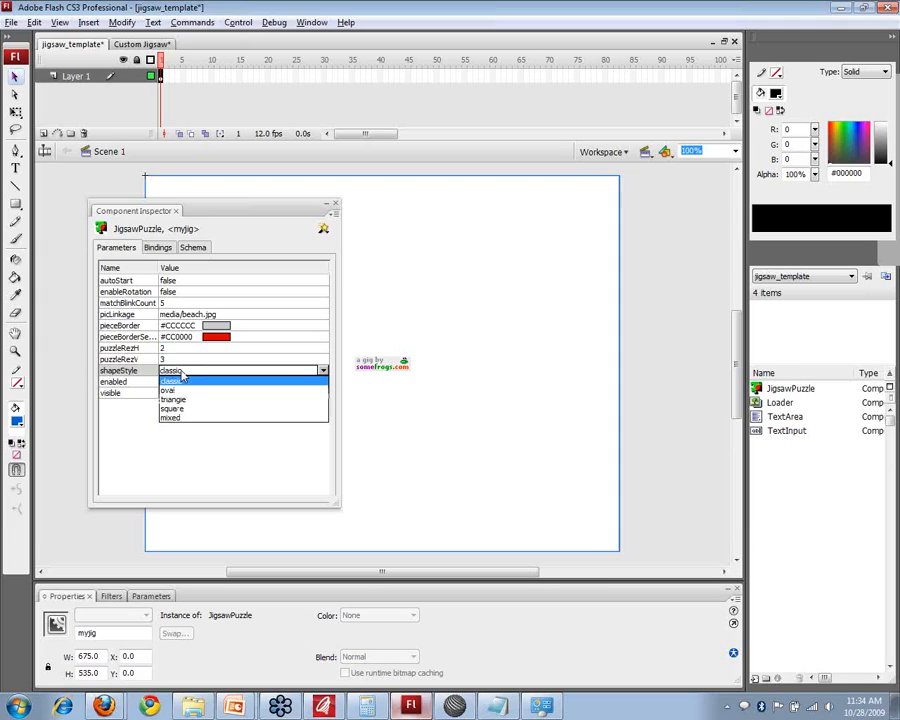
left_click(236, 242)
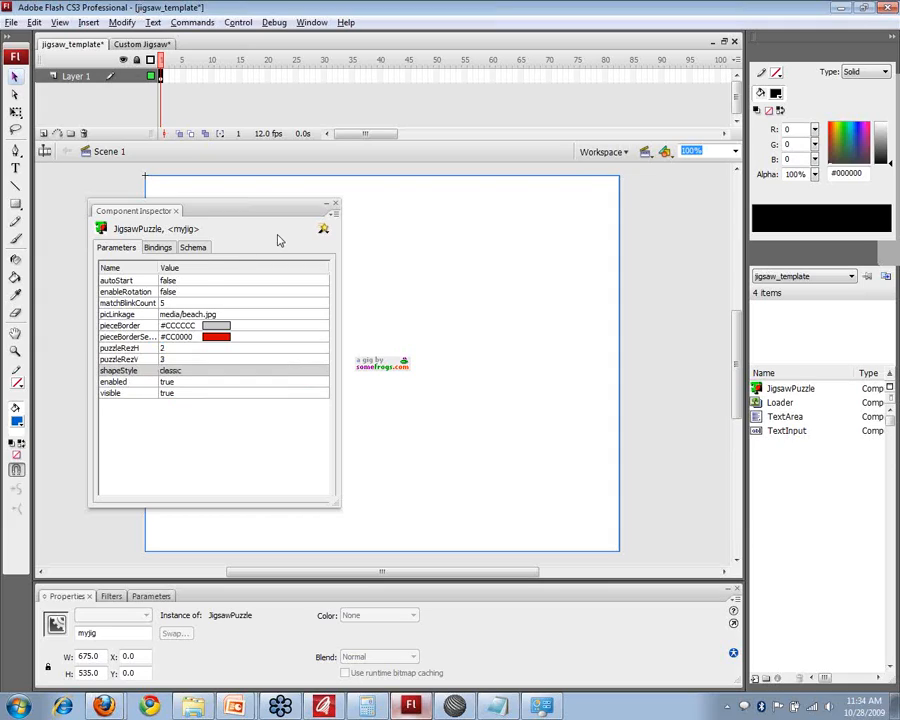
left_click(337, 208)
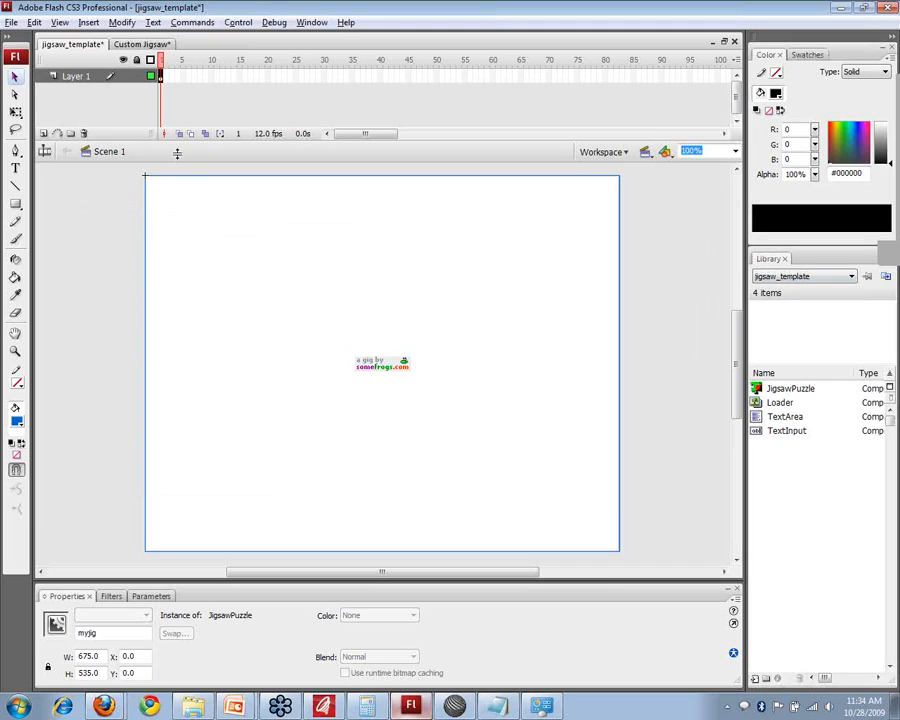
Open the Actions for frame 1 of Layer 1 and copy the entire jigsaw script from the untitled Notepad document.
left_click(161, 78)
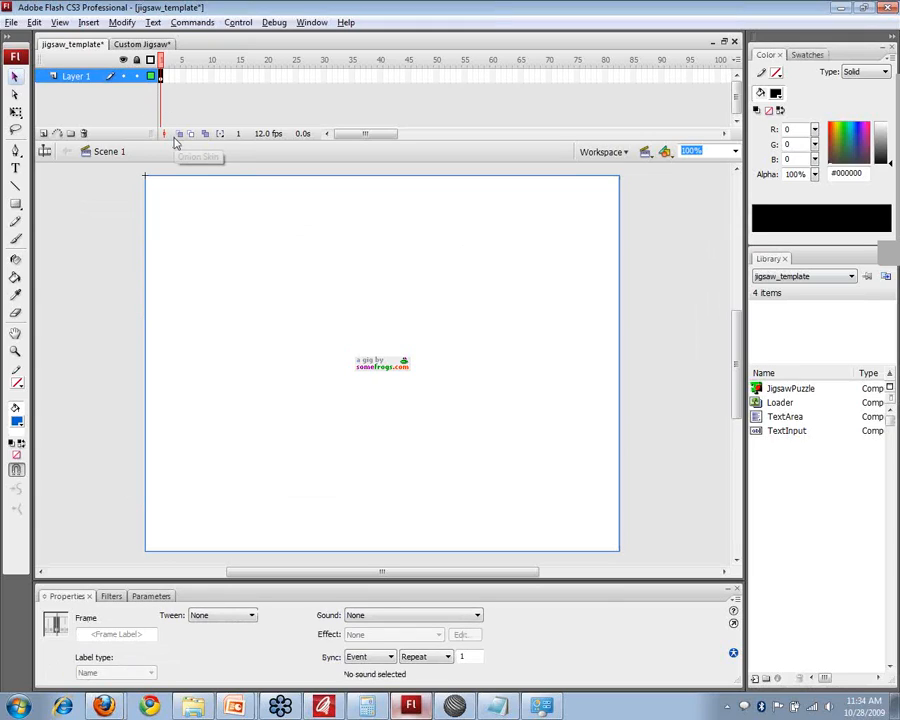
key("F9")
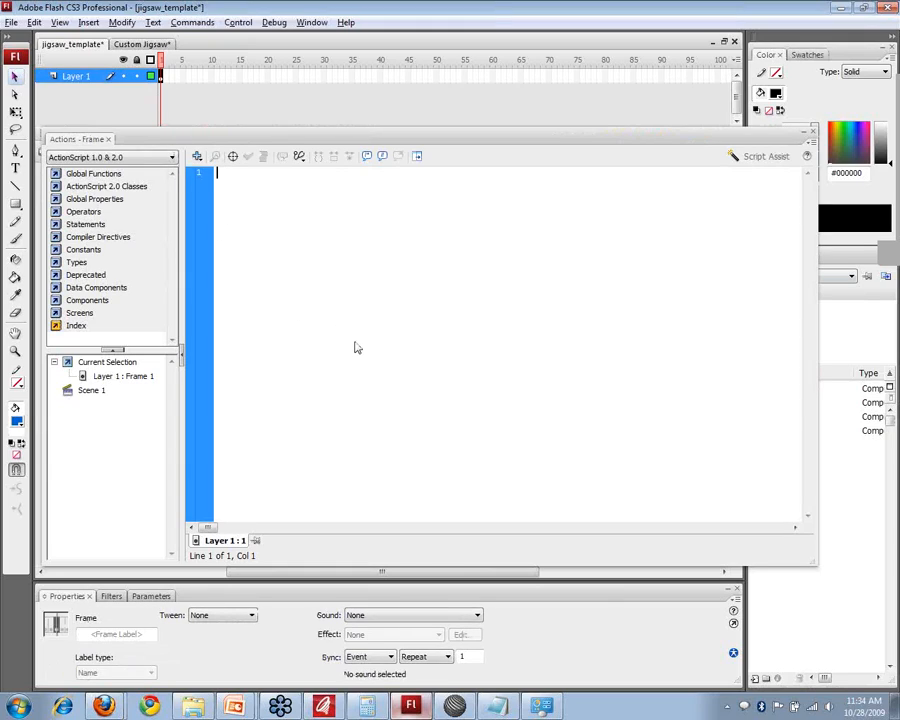
key("alt+Tab")
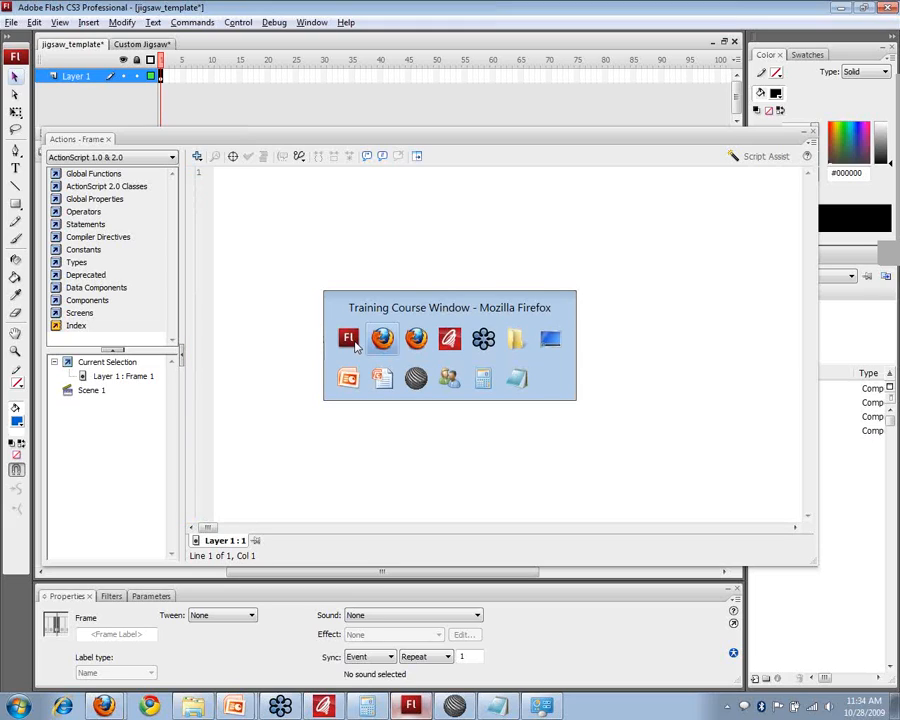
key("alt+Tab")
key("alt+Tab")
key("alt+Tab")
key("alt+Tab")
key("alt+Tab")
key("alt+Tab")
key("alt+Tab")
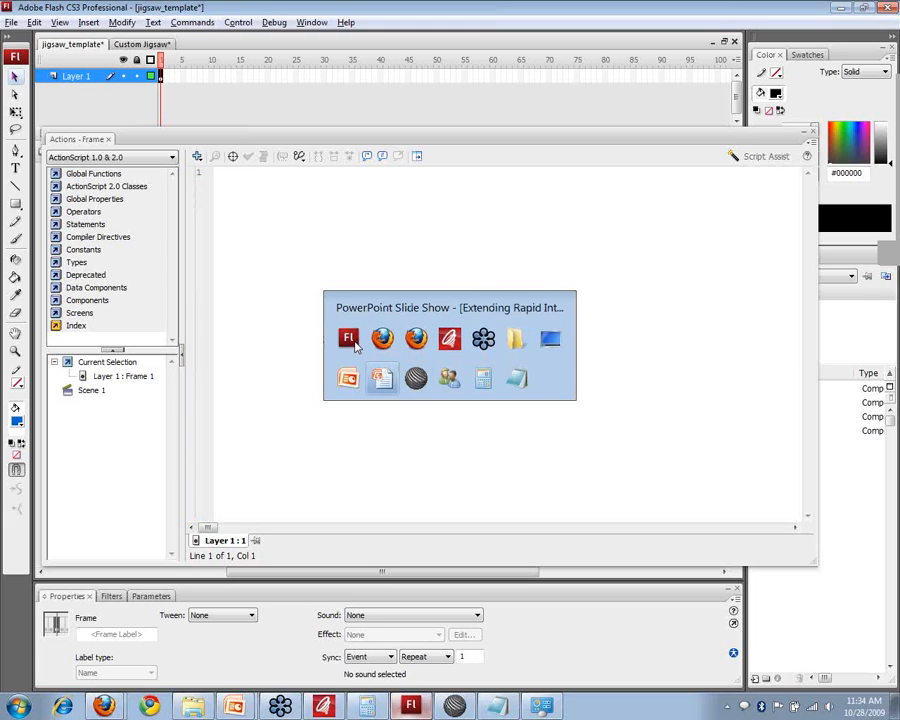
key("alt+Tab")
key("alt+Tab")
key("alt+Tab")
key("alt+Tab")
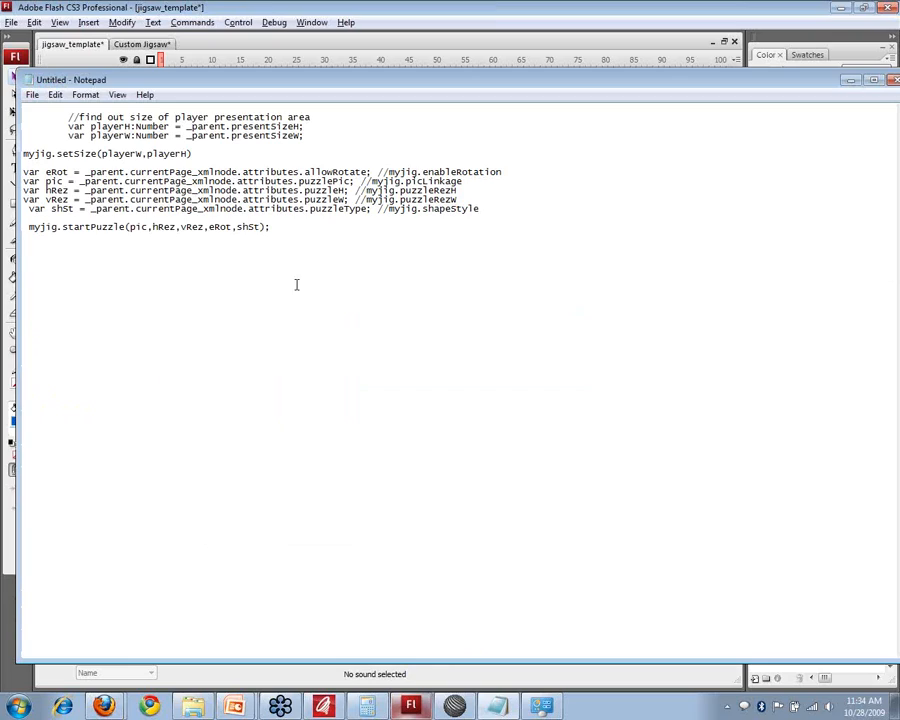
key("ctrl+a")
key("ctrl+c")
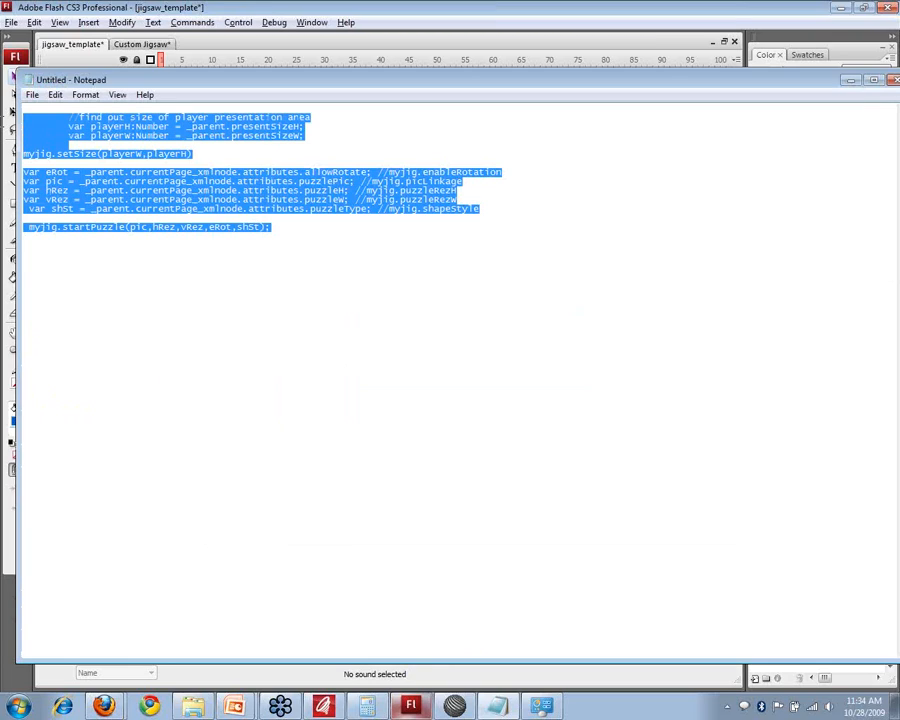
Switch back to Flash and paste the copied jigsaw script into the frame 1 actions.
key("alt+Tab")
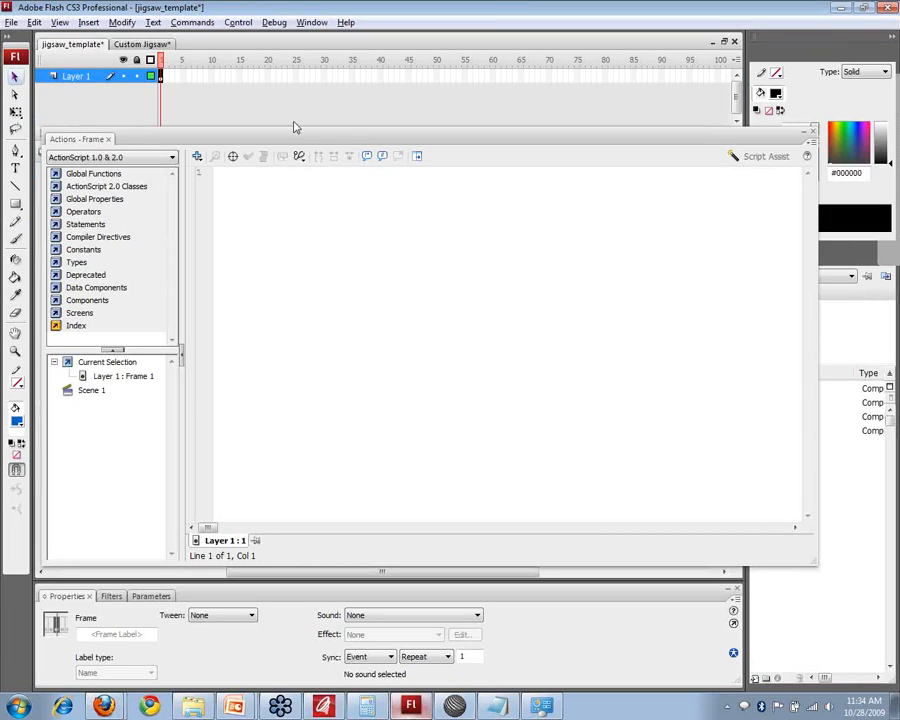
left_click(371, 248)
key("ctrl+v")
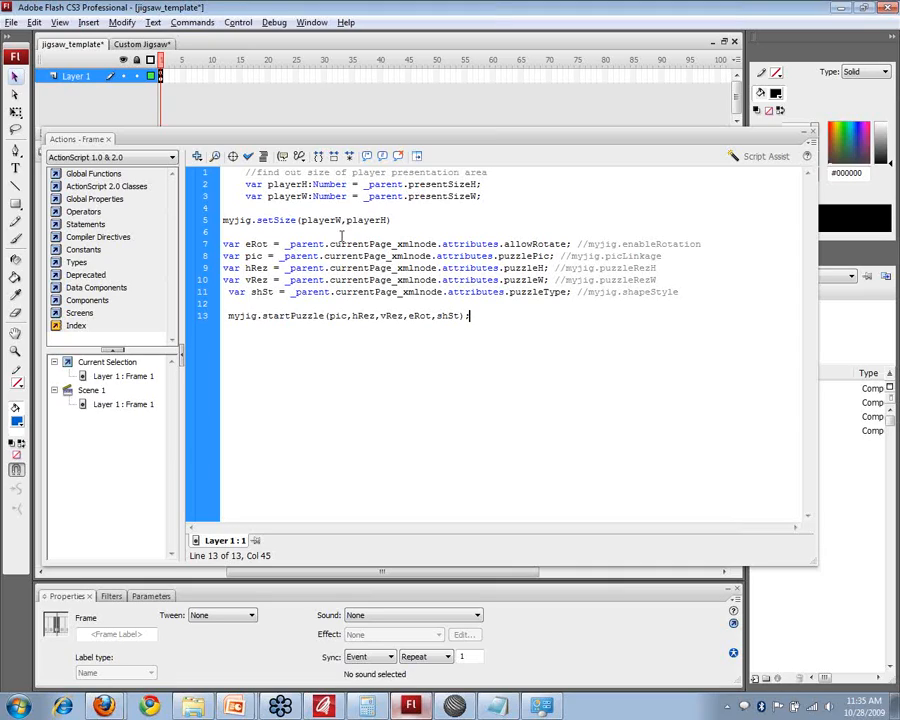
Highlight the script lines that read the player's presentation size, and move the Actions panel down to uncover part of the stage.
left_click(492, 197)
left_click_drag(492, 198, 219, 171)
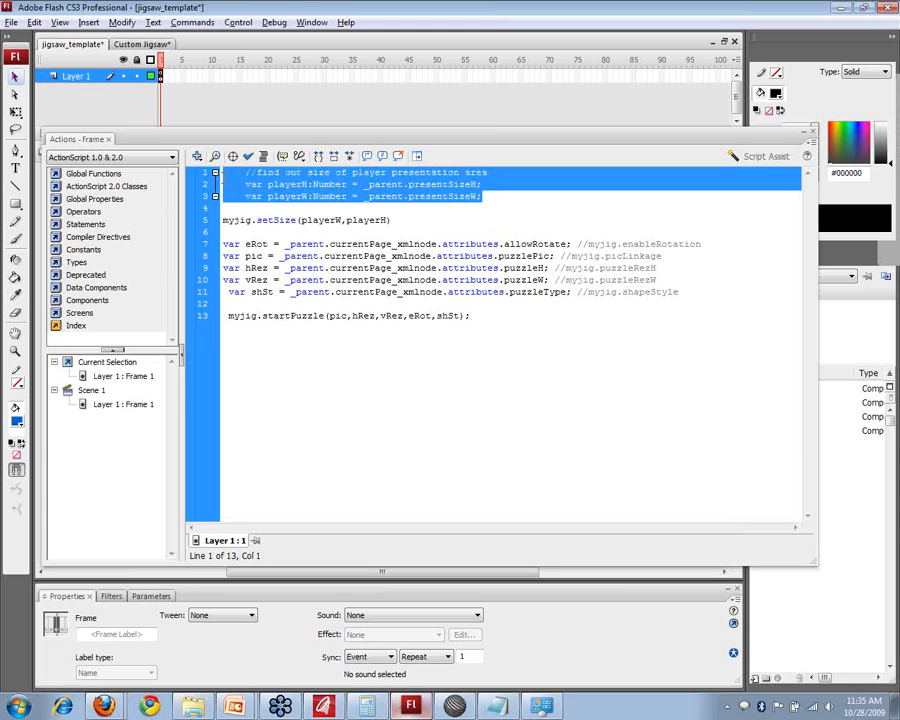
left_click(490, 195)
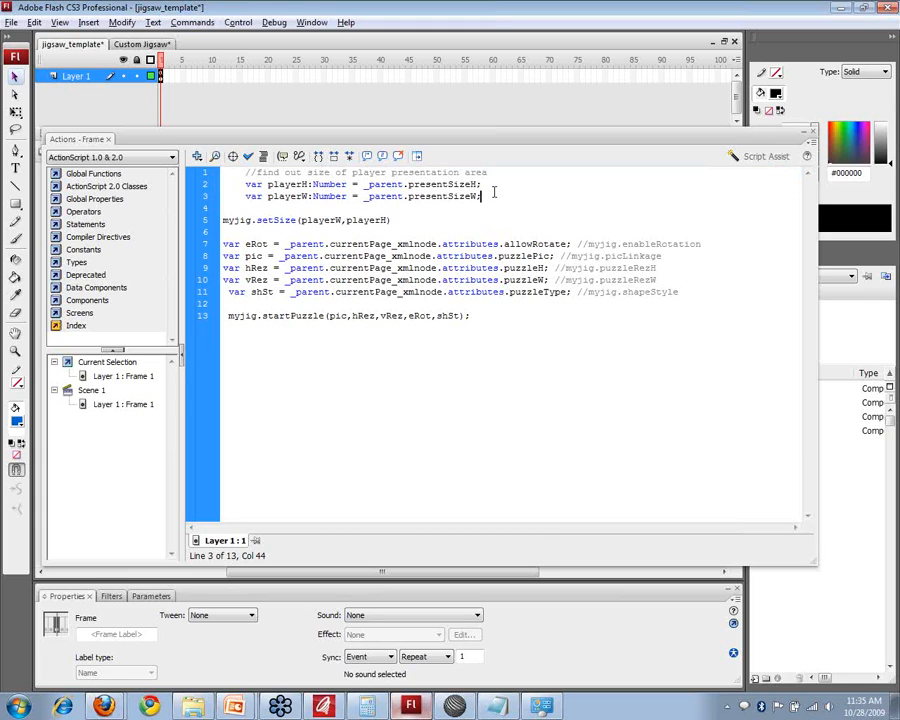
left_click_drag(470, 141, 400, 262)
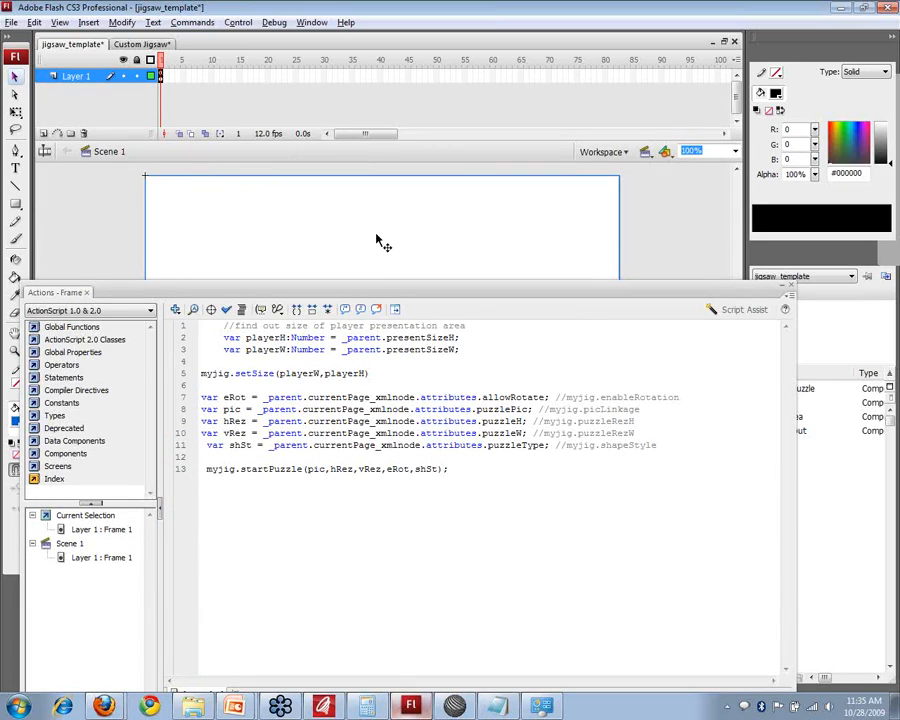
Switch to the Training Course Window in Firefox and reload the Jigsaw page from the course index.
key("alt+Tab")
key("alt+Tab")
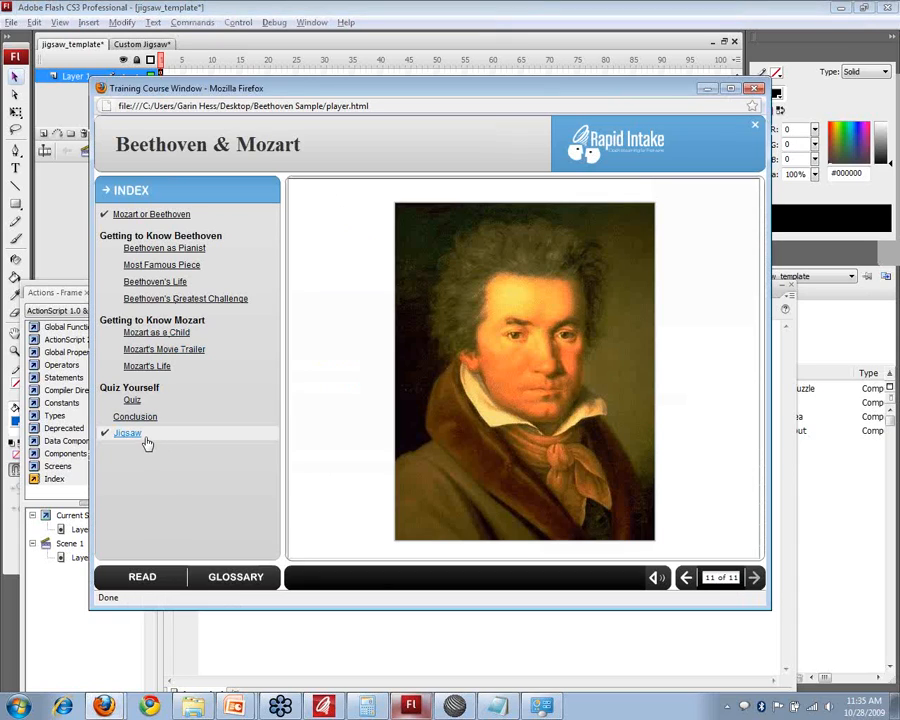
left_click(145, 440)
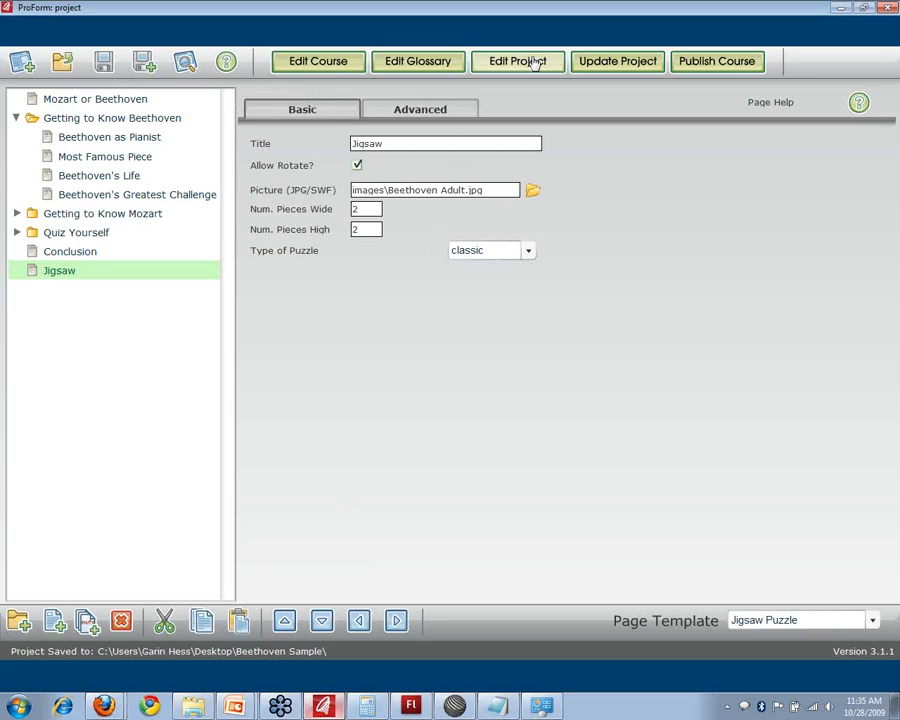
Open the project settings in ProForm and look through the available course styles and their sizes, keeping softEdges (1024x768).
left_click(524, 66)
left_click(596, 172)
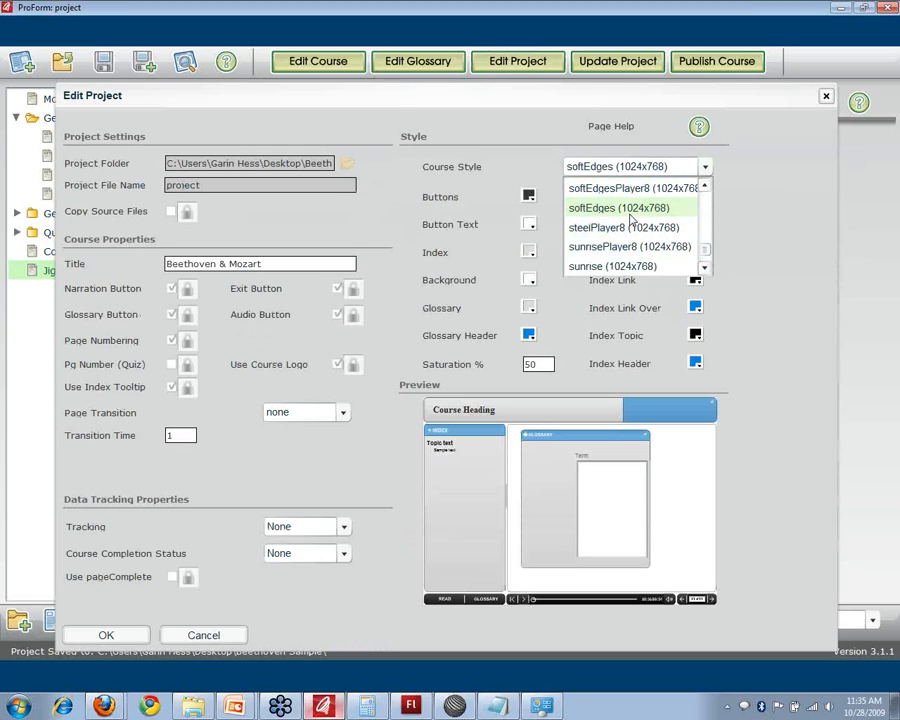
left_click_drag(705, 251, 705, 186)
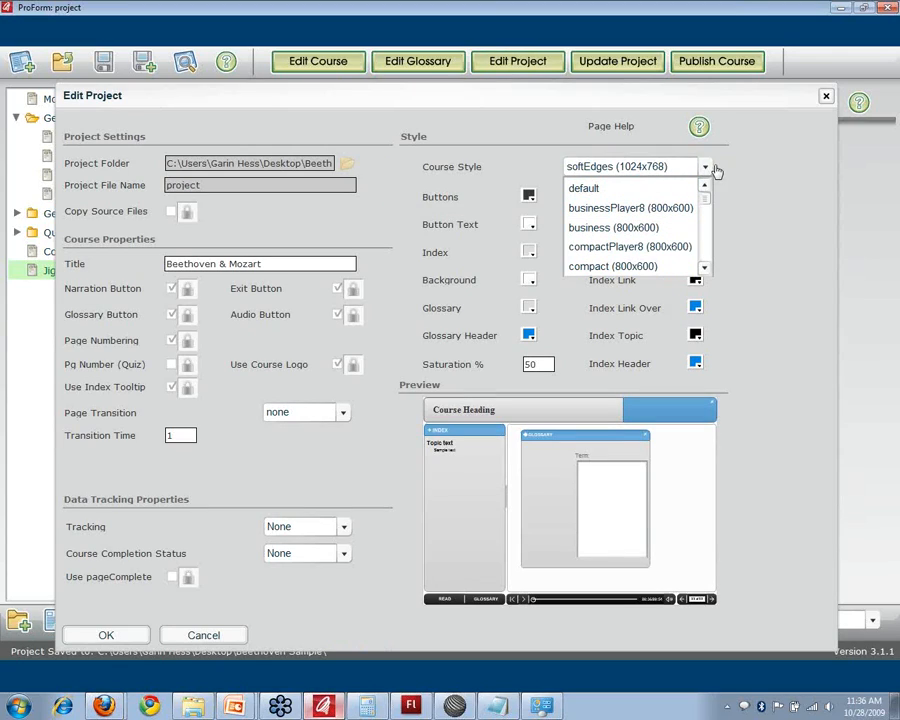
left_click(708, 170)
left_click(705, 172)
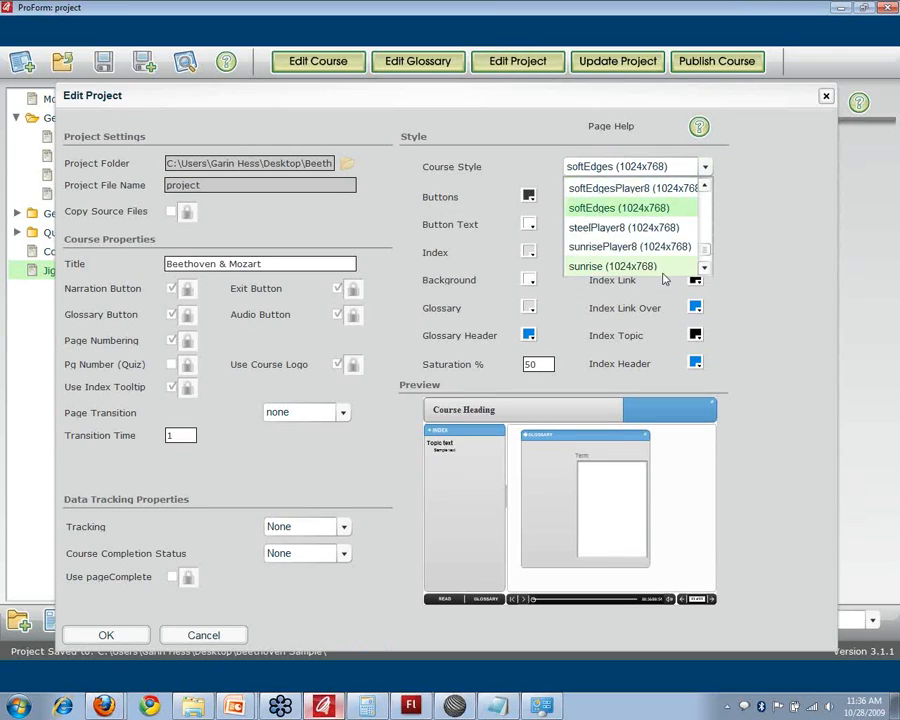
left_click(712, 208)
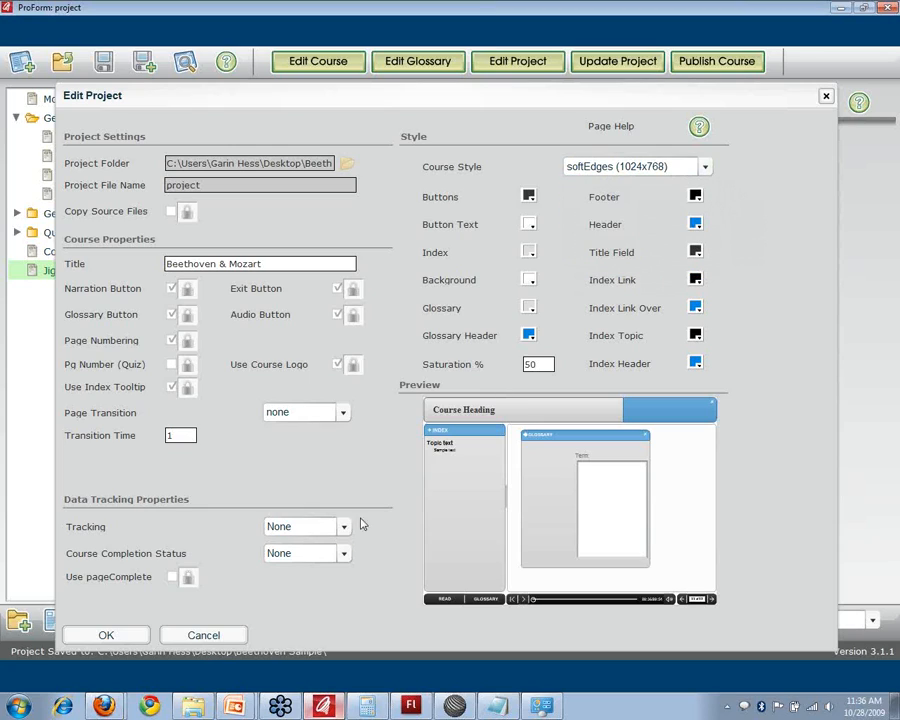
Cancel the project settings and switch to the Training Course Window in Firefox to view the jigsaw page.
left_click(202, 634)
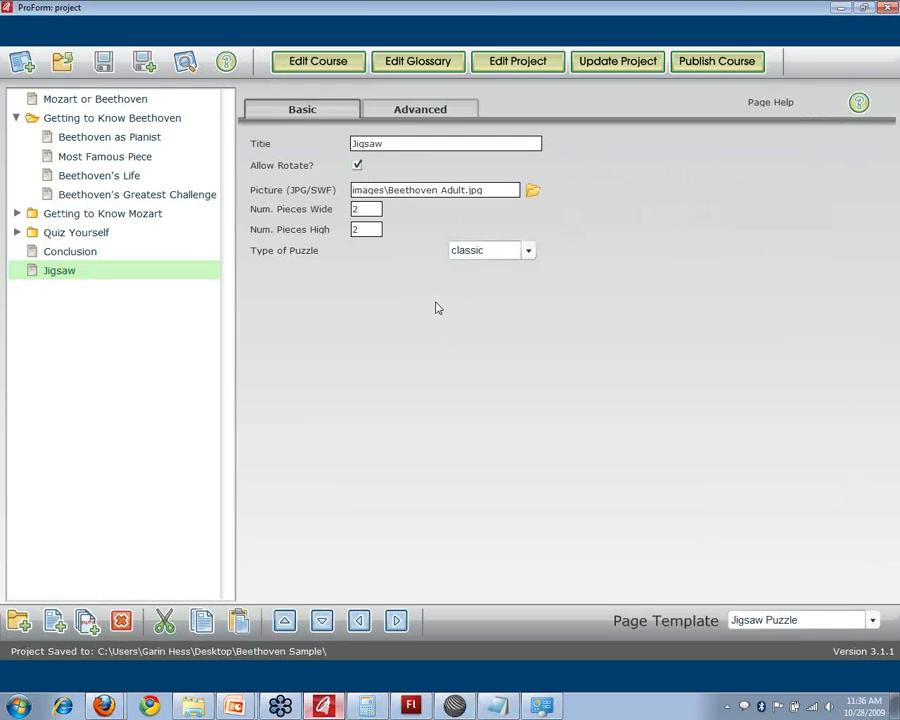
key("alt+Tab")
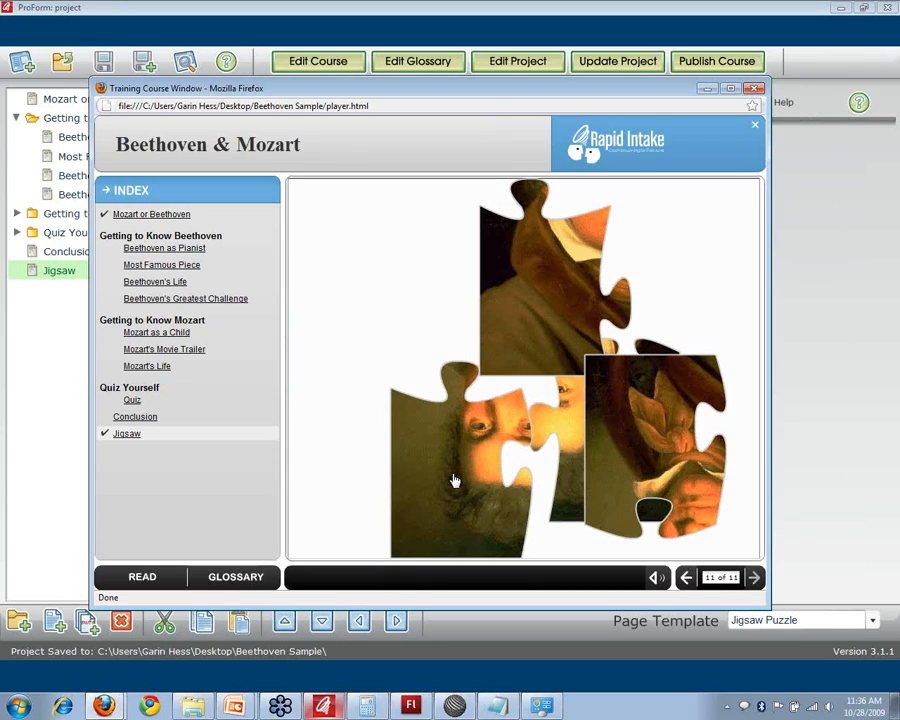
Switch to Flash and highlight presentSizeH, presentSizeW, playerH and _parent in the script lines that read the player's size.
left_click(403, 712)
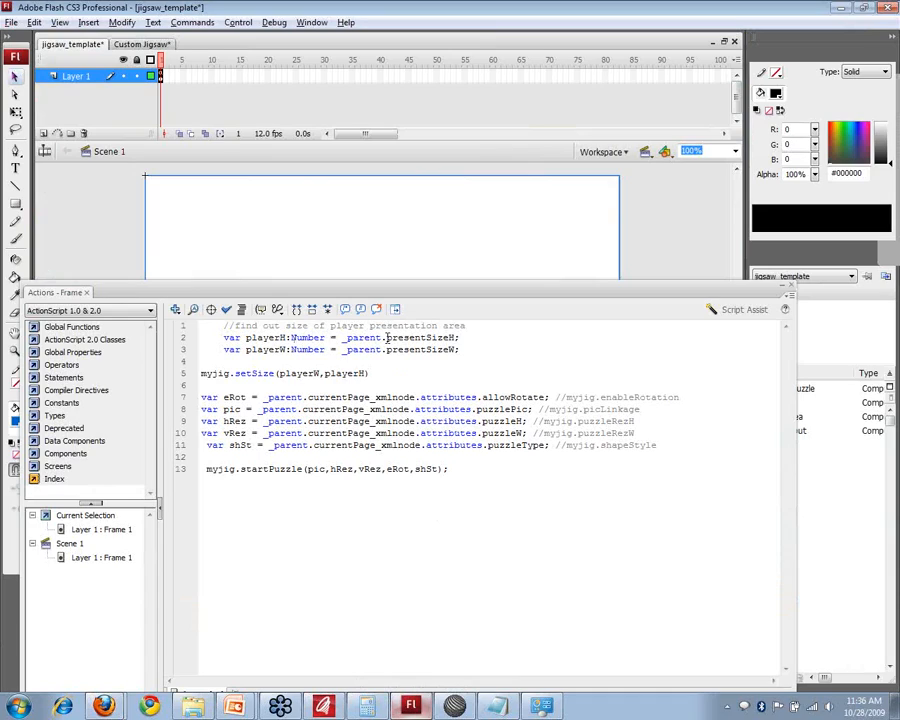
left_click_drag(387, 337, 458, 338)
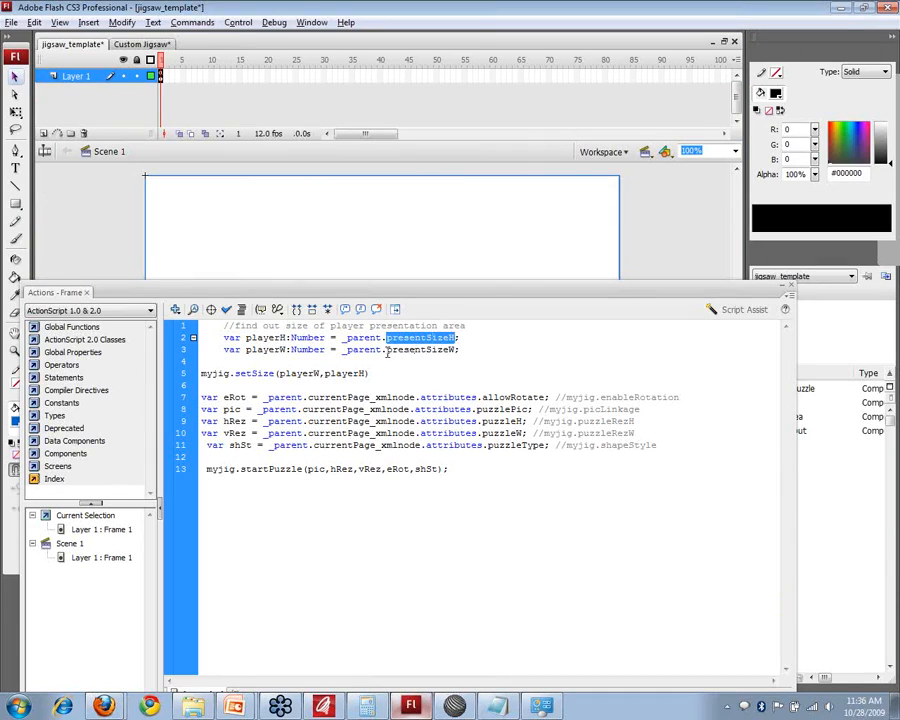
left_click_drag(386, 350, 458, 350)
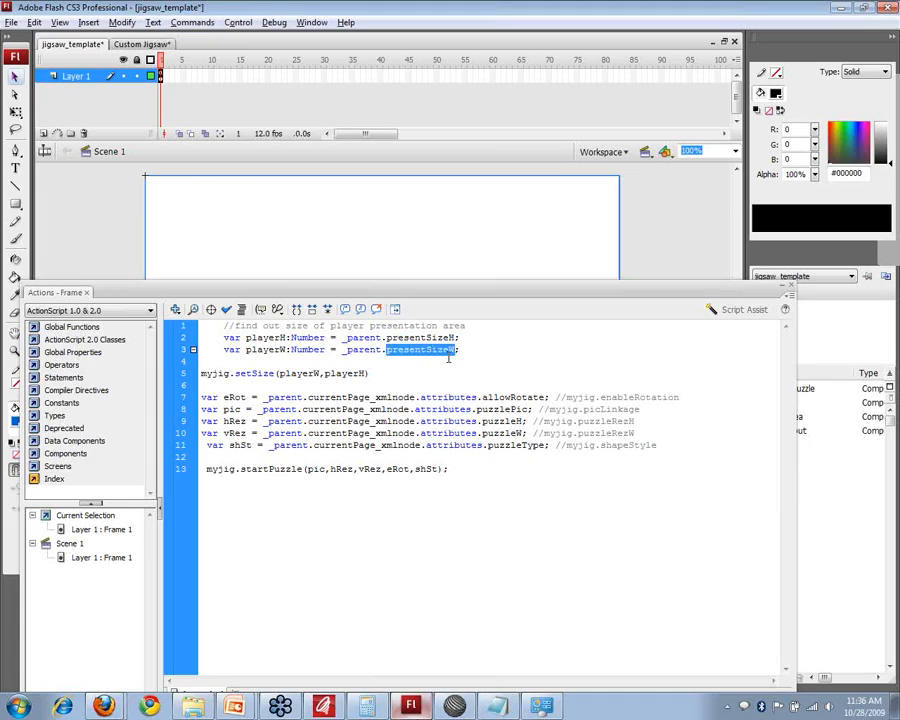
left_click(487, 351)
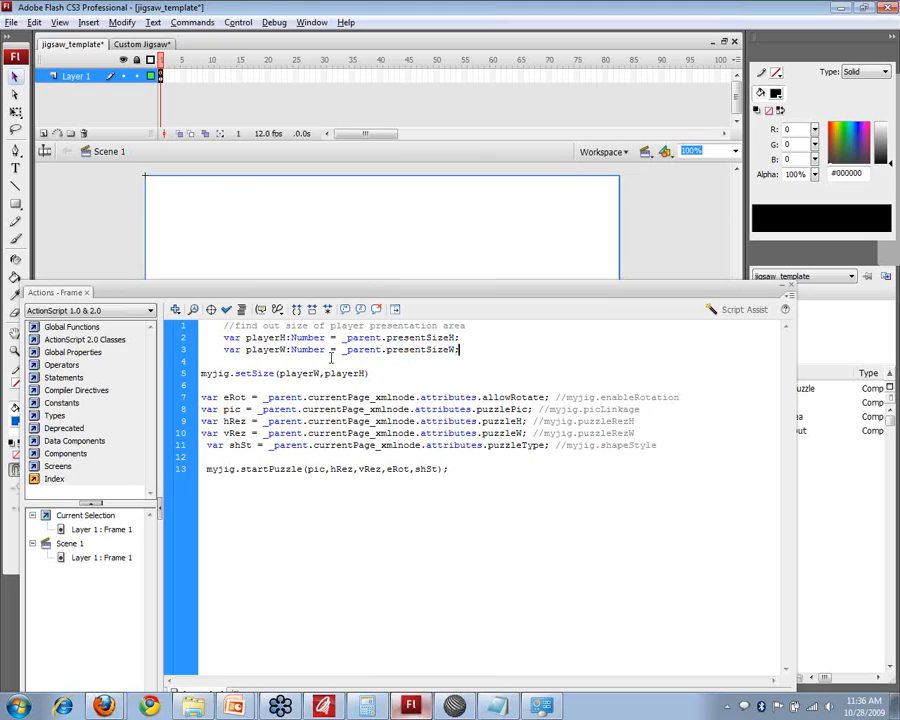
double_click(253, 341)
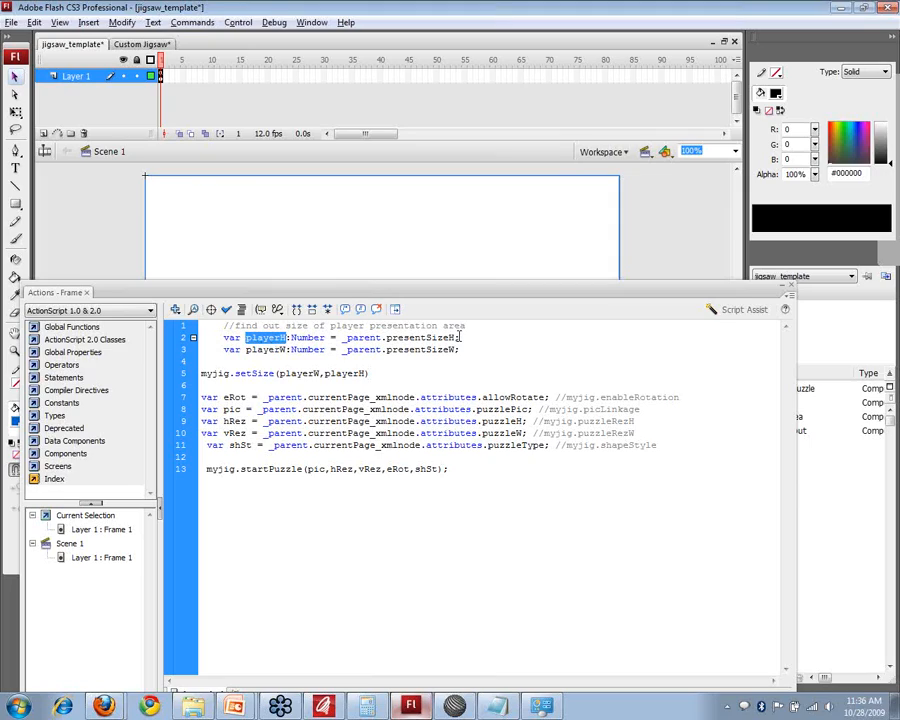
left_click_drag(459, 337, 340, 338)
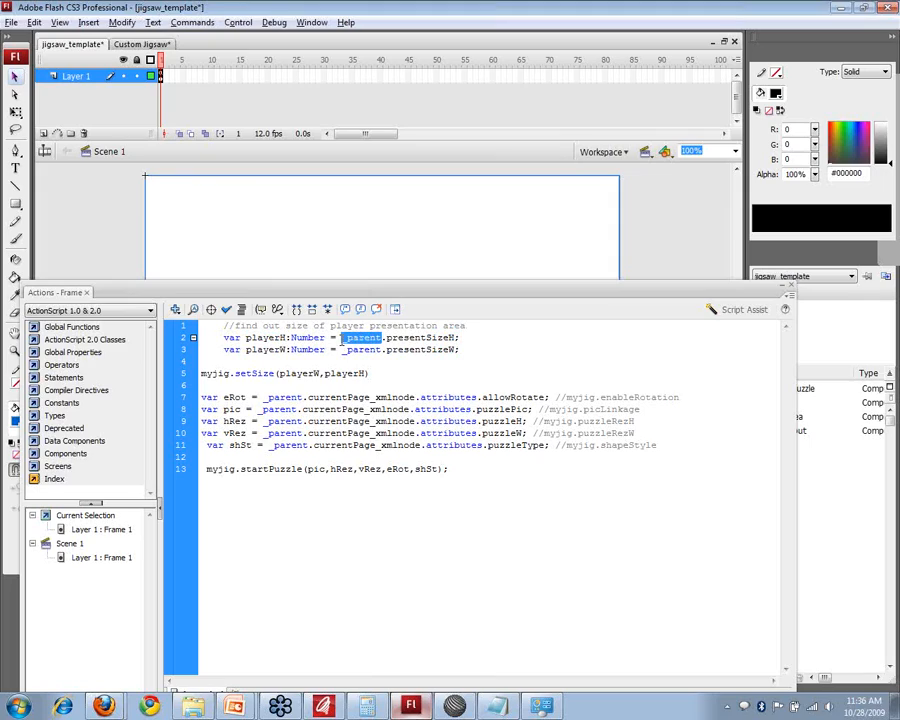
left_click(457, 338)
double_click(457, 338)
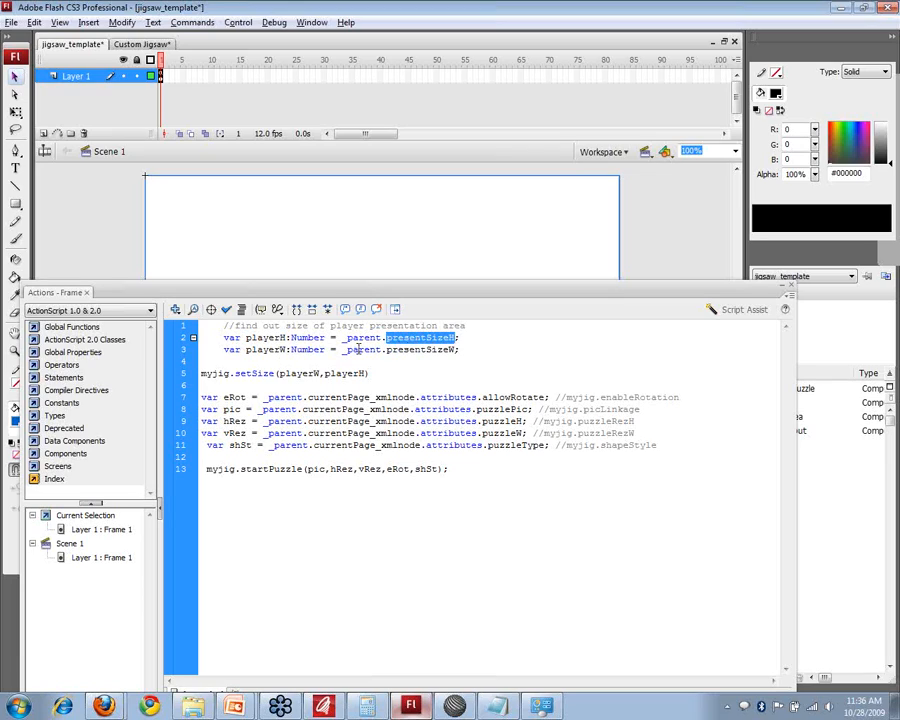
Switch between the Training Course Window and Flash to relate the jigsaw page to the two script lines that read the player size.
key("alt+Tab")
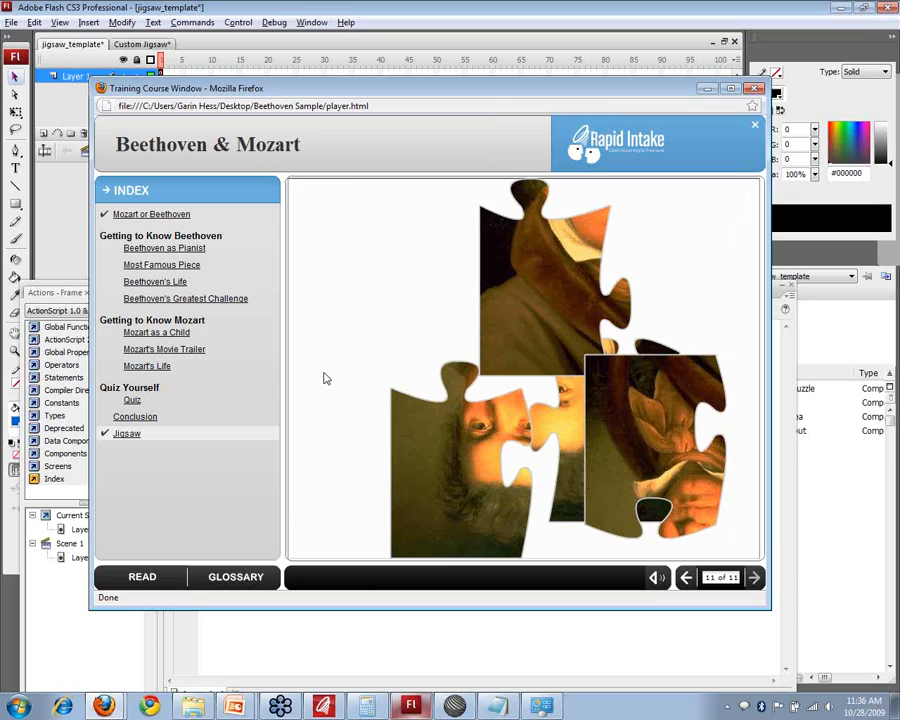
key("alt+Tab")
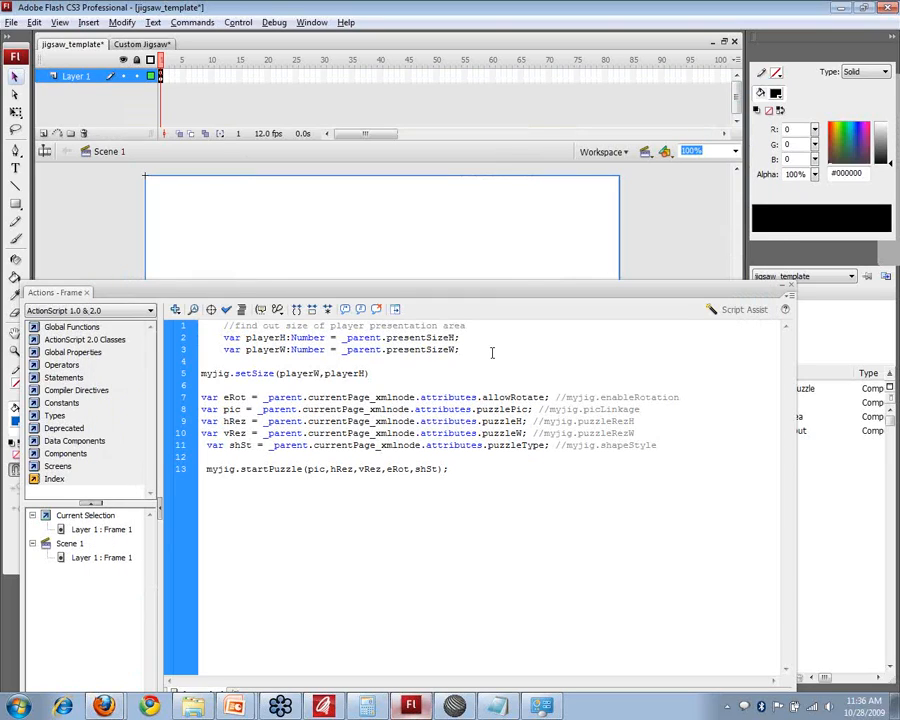
left_click_drag(486, 350, 217, 340)
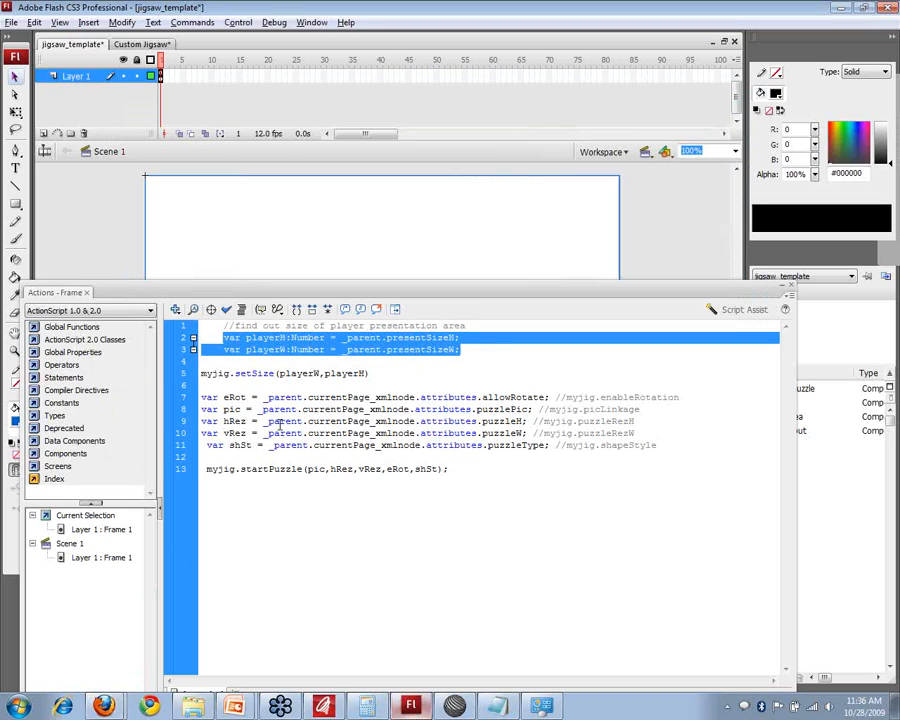
left_click(485, 350)
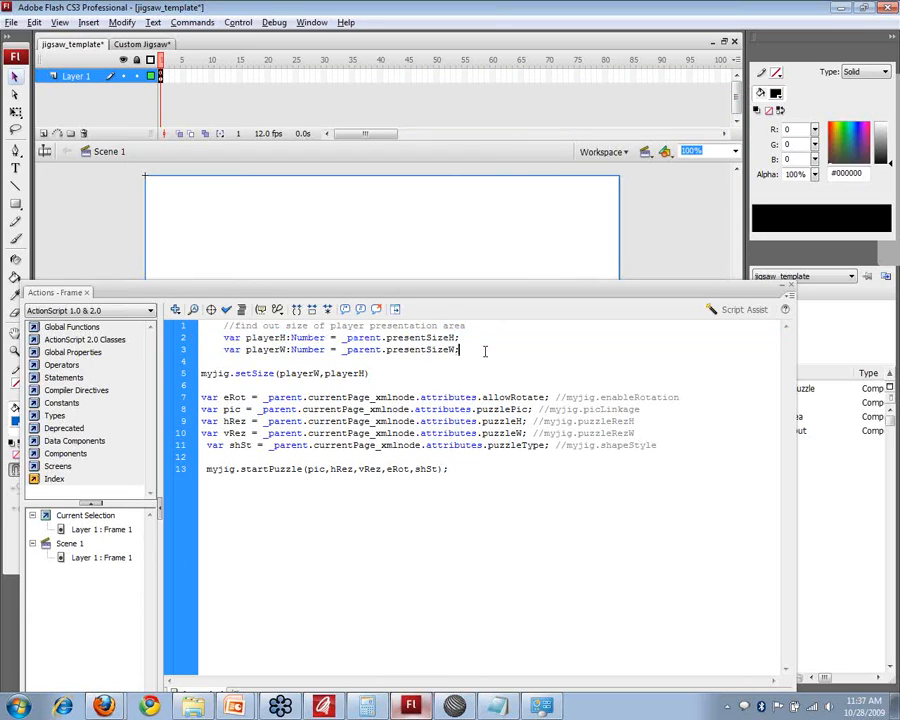
key("alt+Tab")
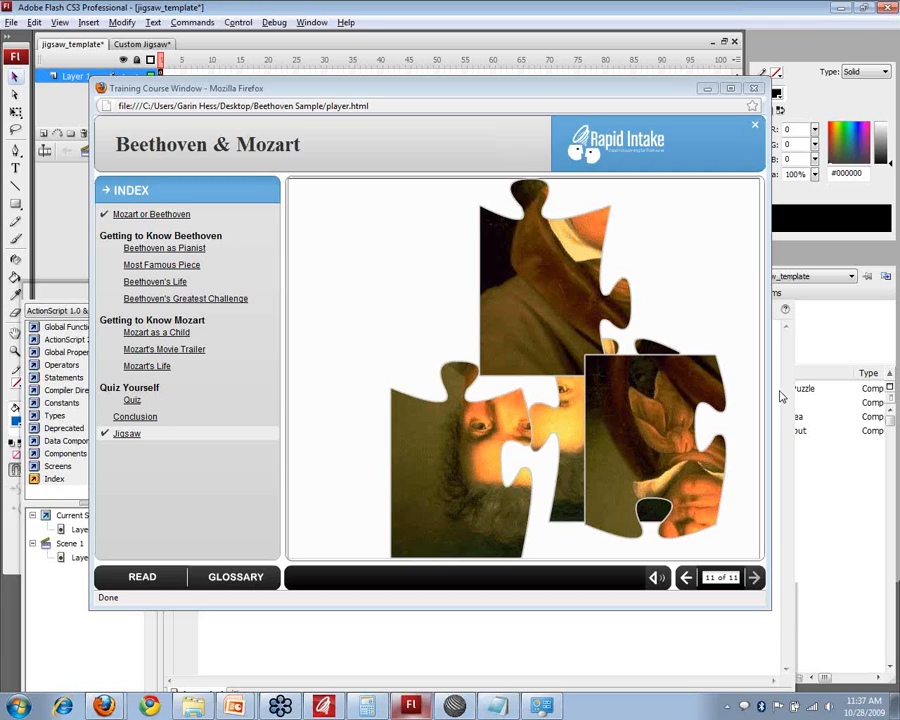
key("alt+Tab")
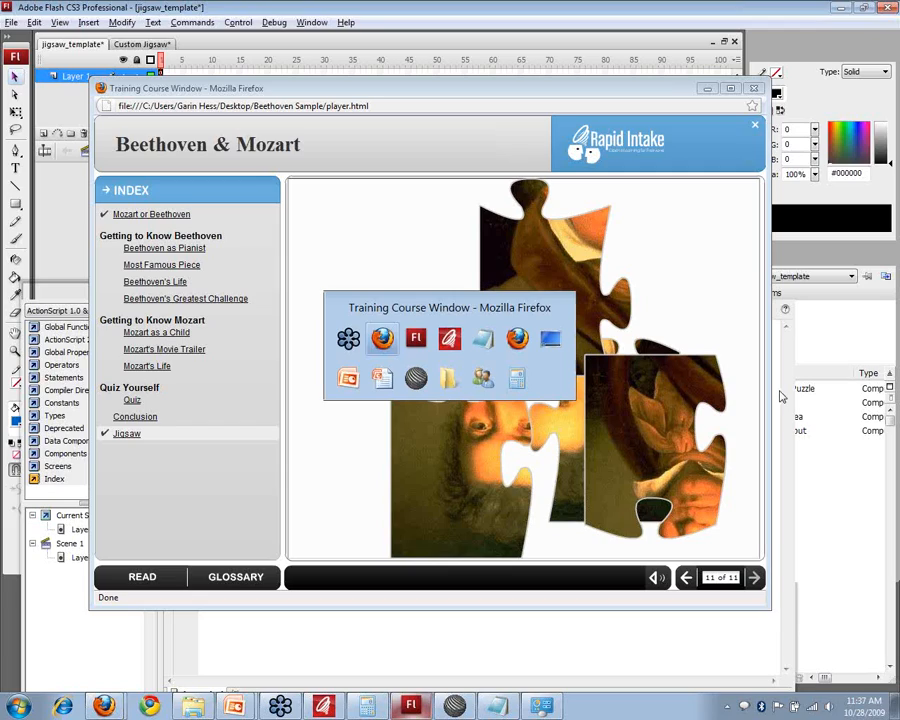
key("alt+Tab")
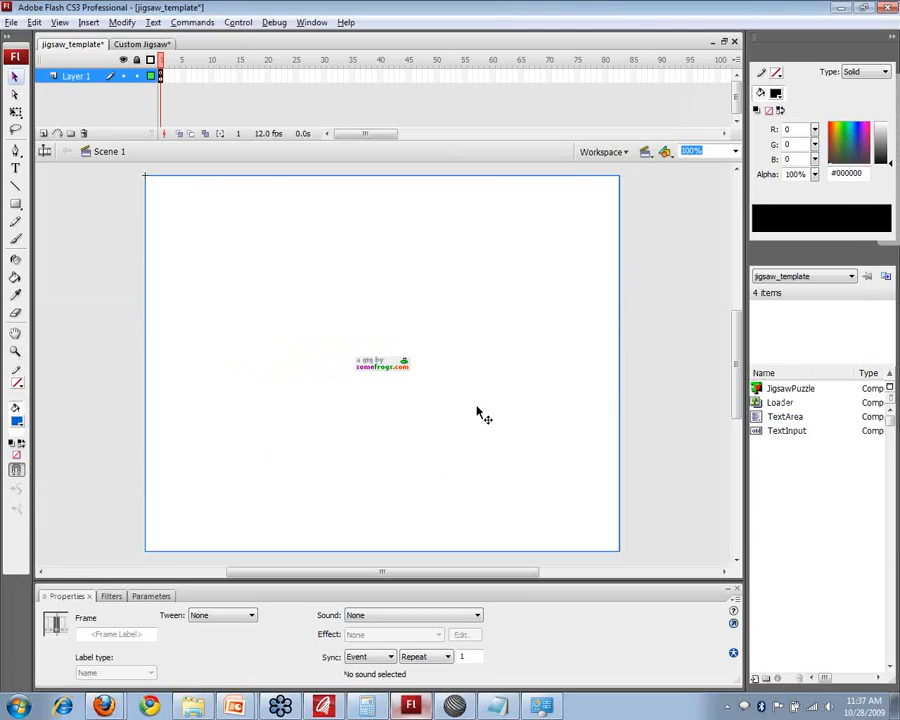
Open the Component Inspector for the JigsawPuzzle component, highlight the picLinkage value, and close the inspector.
left_click(311, 22)
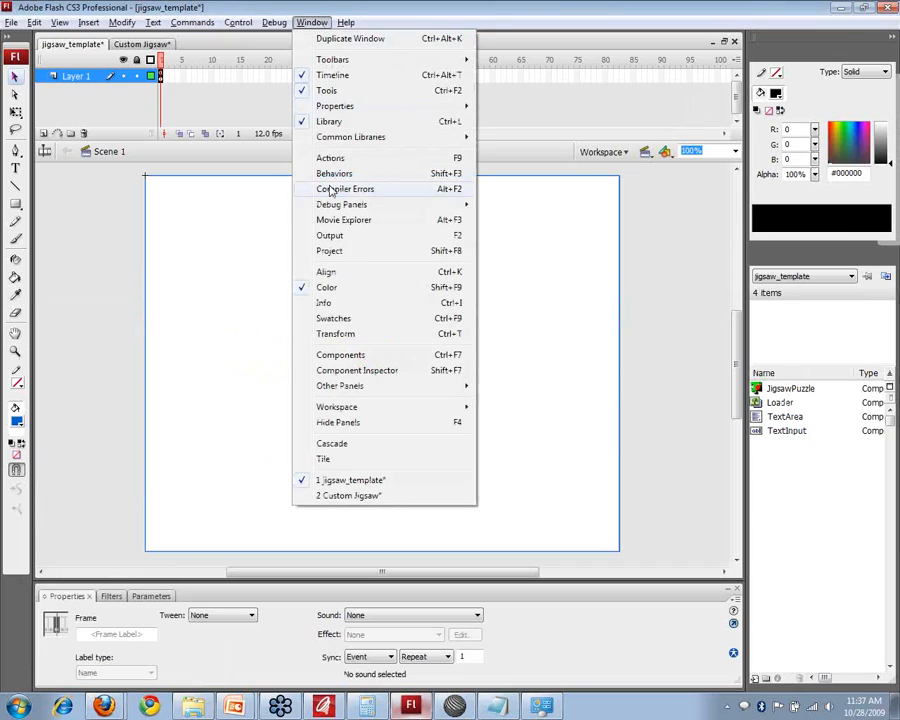
left_click(336, 370)
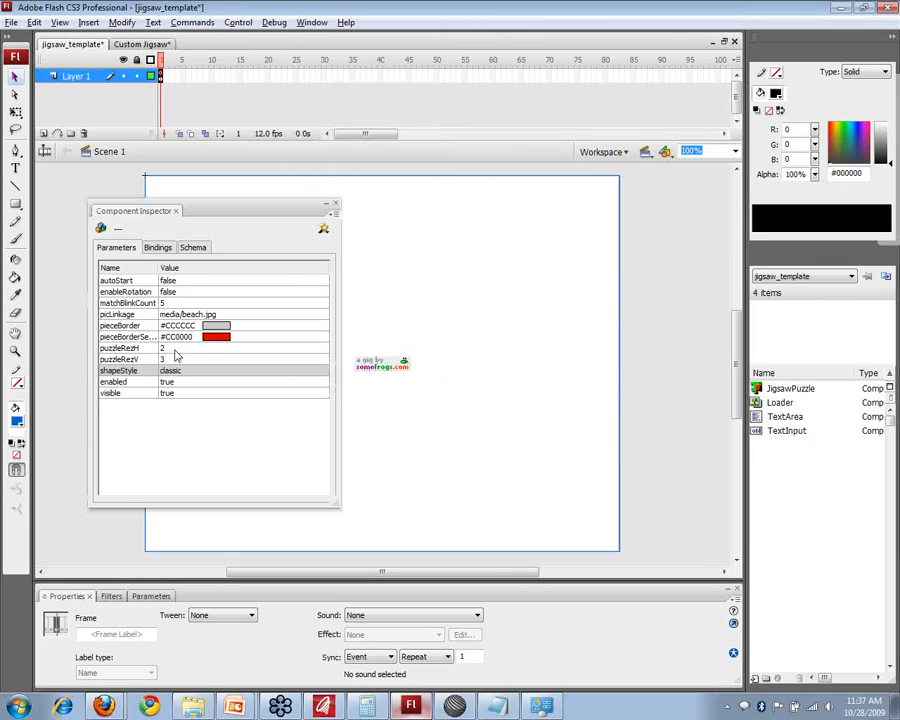
left_click(241, 313)
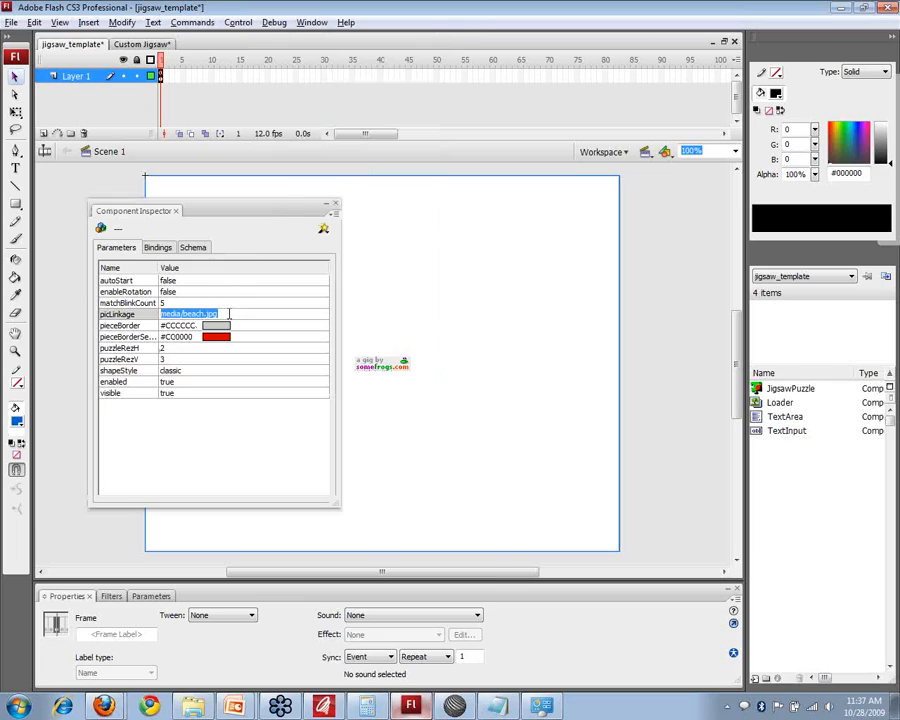
left_click_drag(229, 314, 161, 314)
left_click_drag(271, 212, 288, 223)
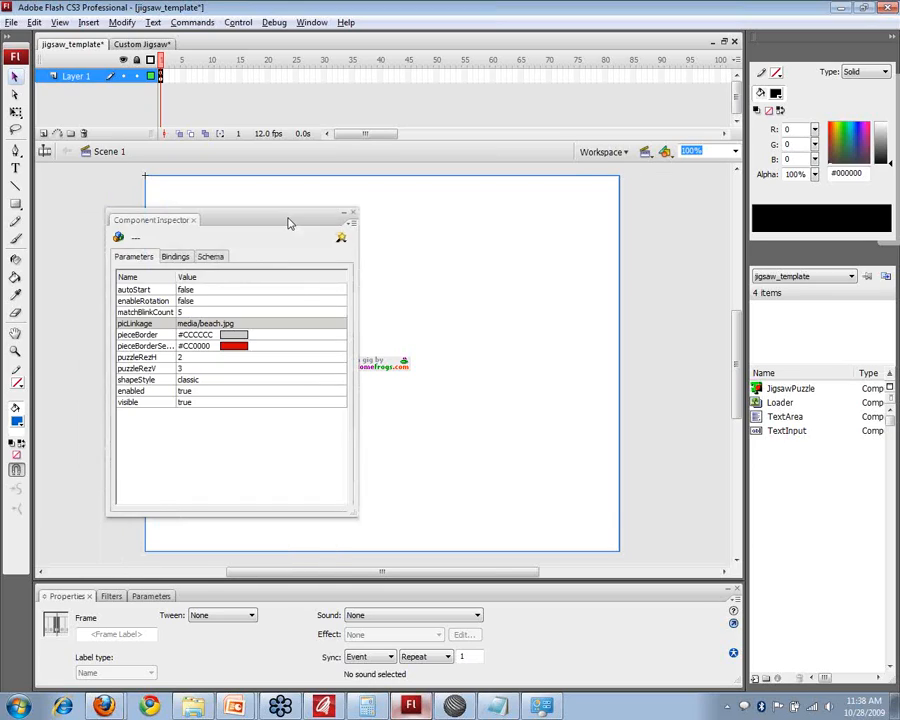
left_click(351, 212)
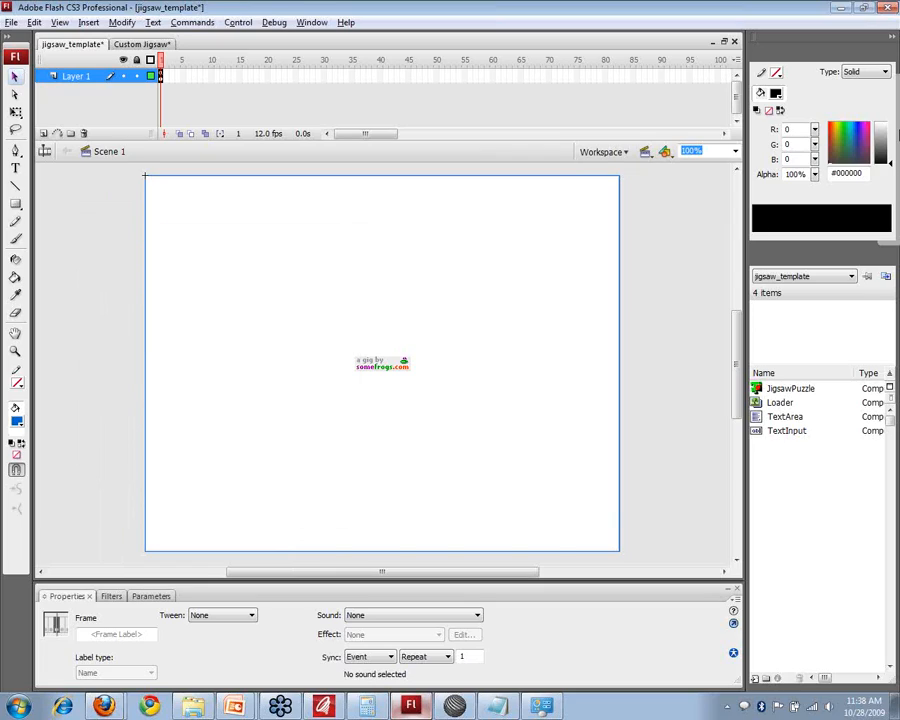
Reopen the Component Inspector to review the jigsaw component's parameters, and close it again.
left_click(888, 96)
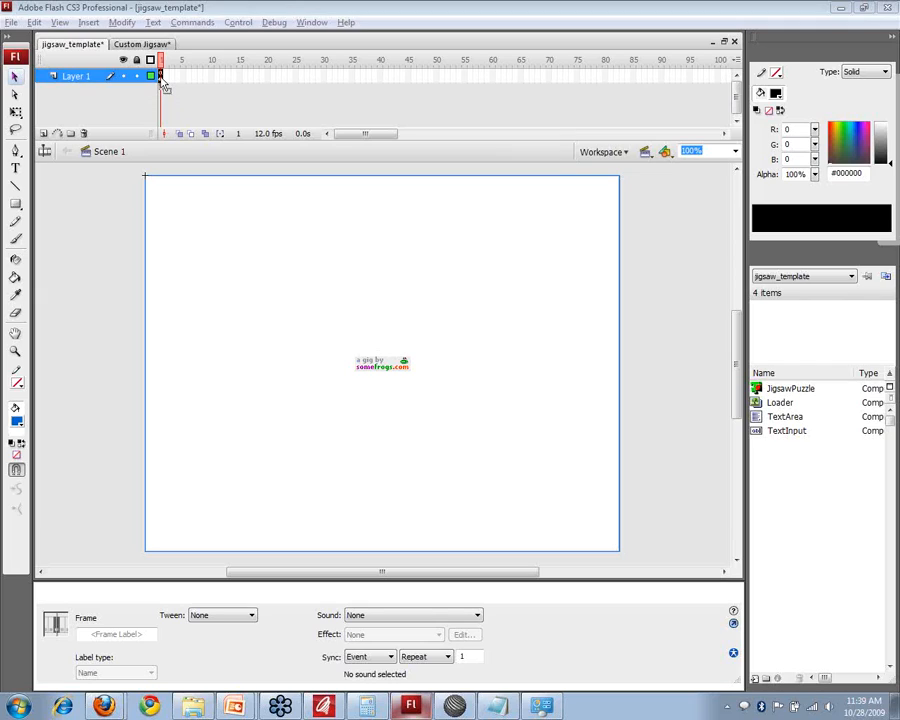
left_click(311, 22)
left_click(339, 371)
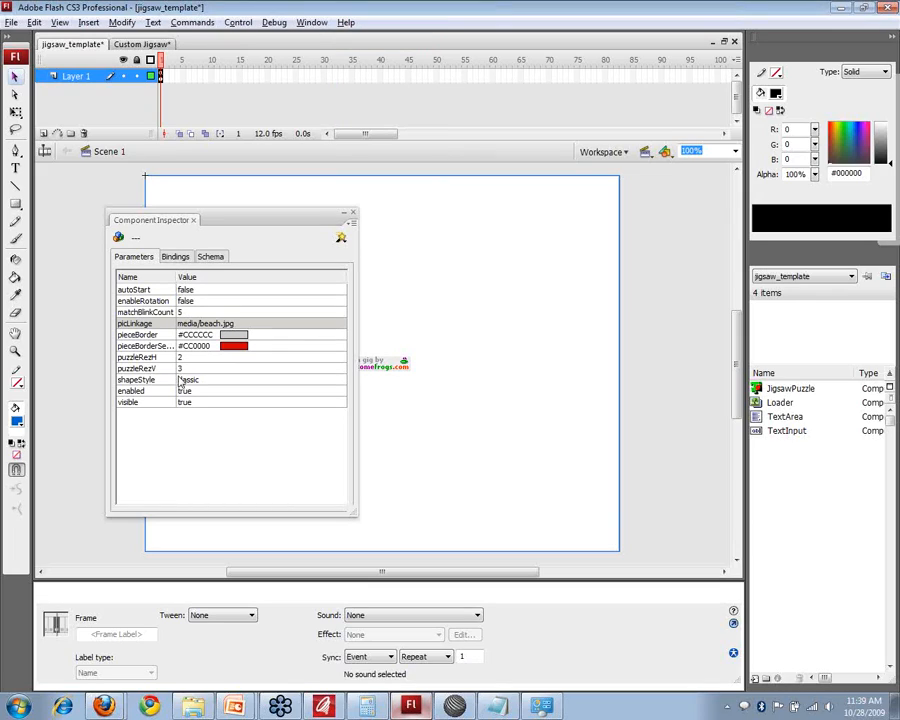
left_click(353, 215)
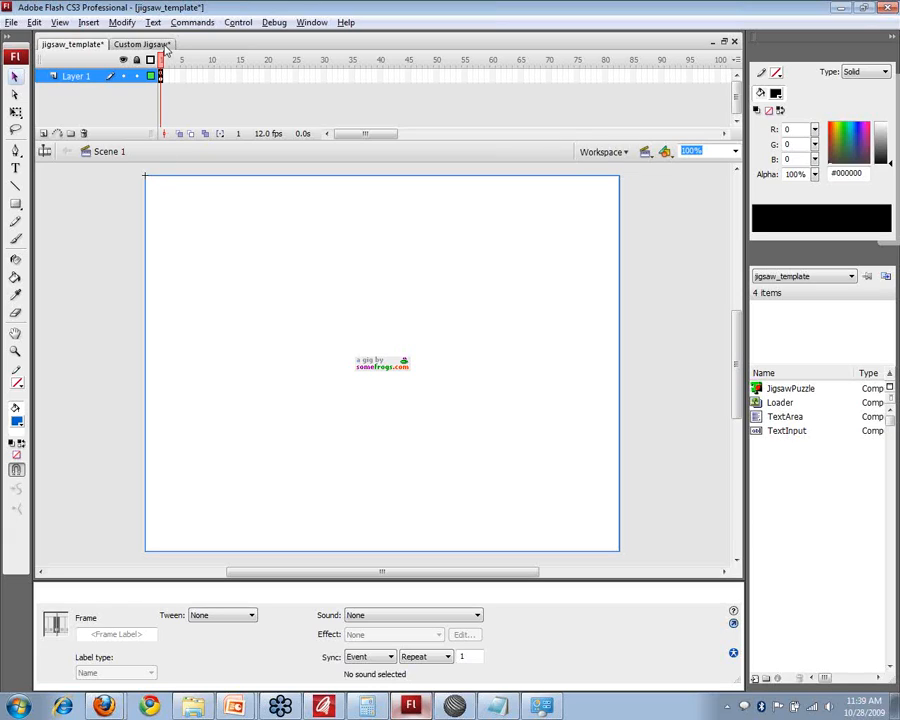
Switch to the Custom Jigsaw document, go to frame 2 and show all layers as outlines.
left_click(125, 44)
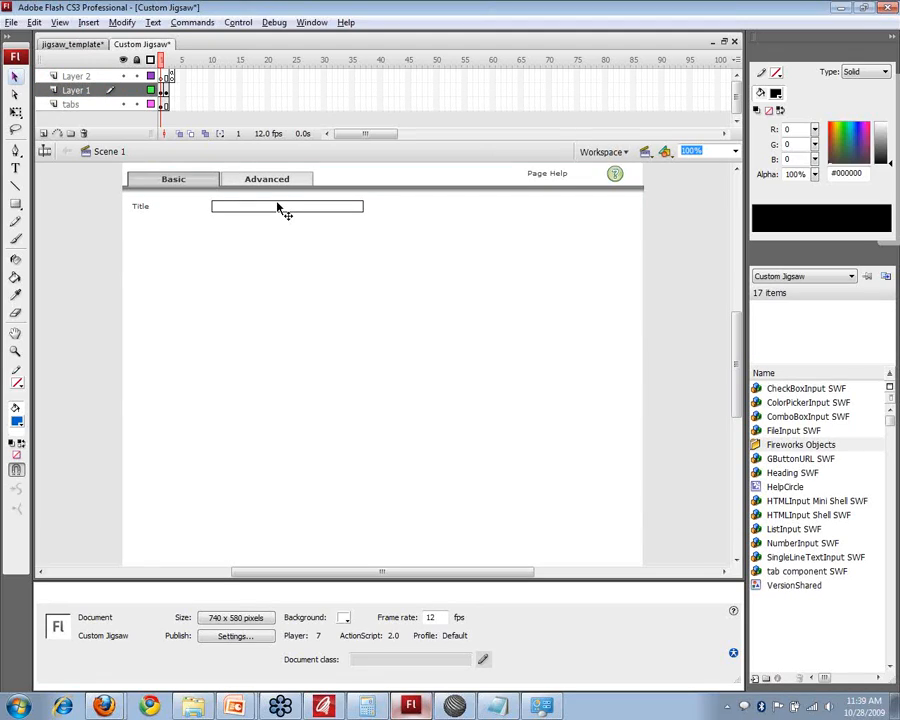
left_click(166, 90)
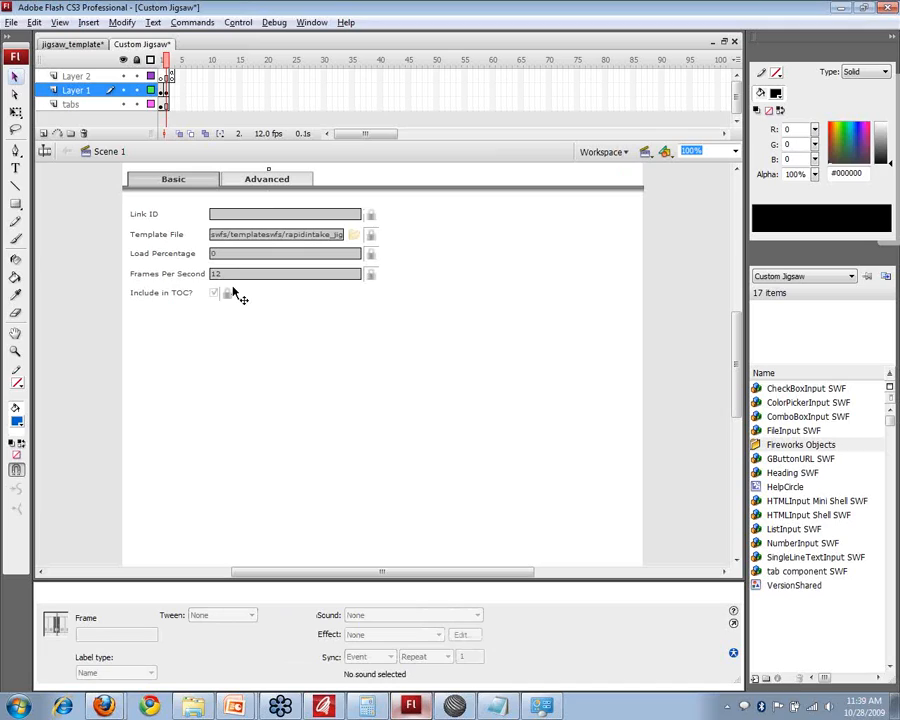
left_click(150, 60)
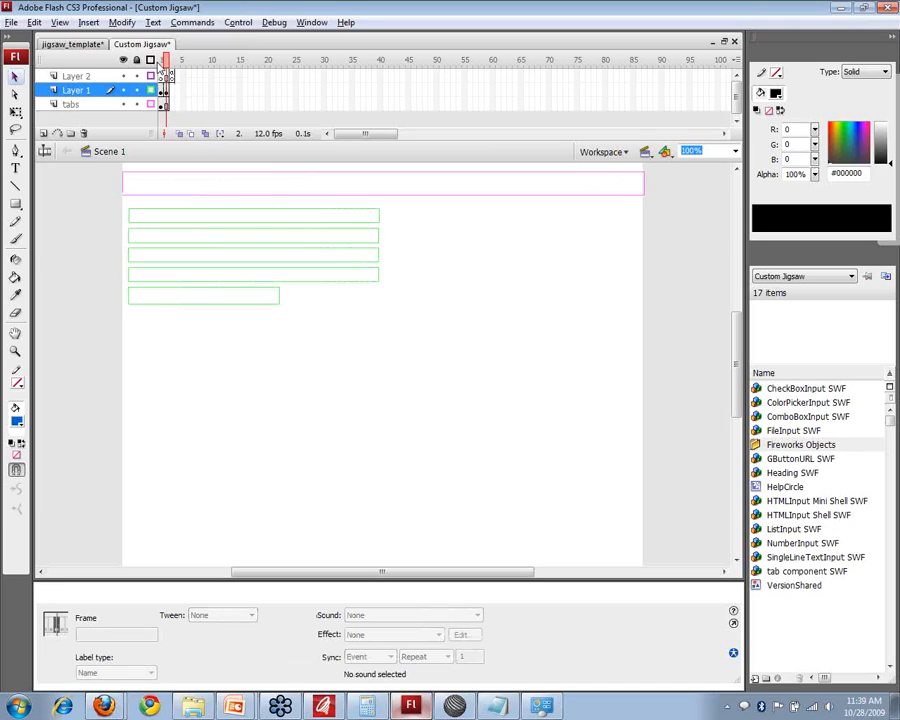
left_click(94, 185)
left_click(165, 228)
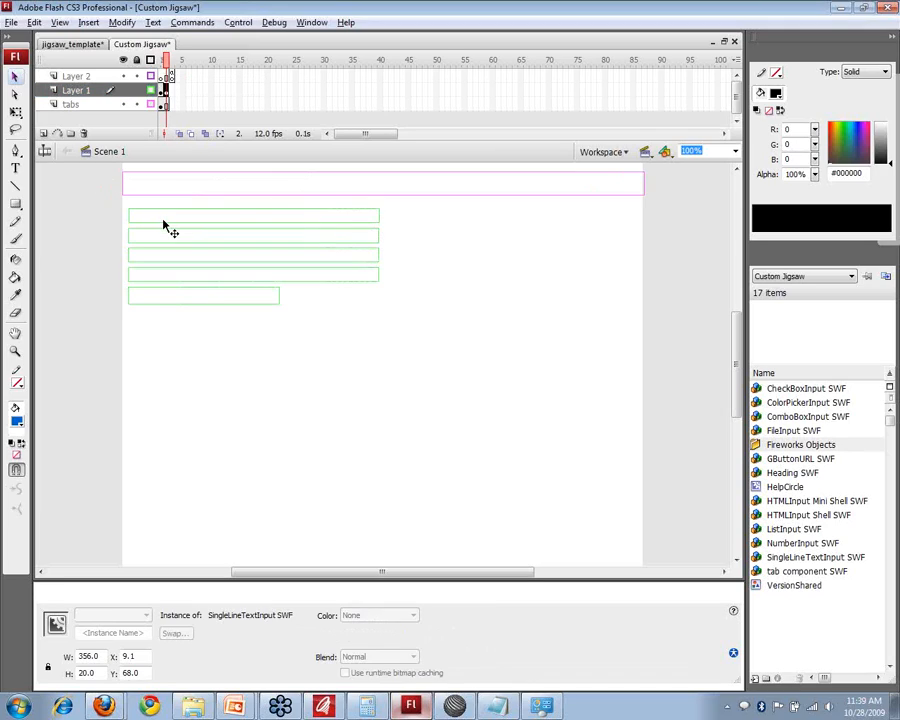
Compare the outlined fields on frames 1 and 2 of Custom Jigsaw, and select the tab component on frame 1 to identify it.
left_click(160, 90)
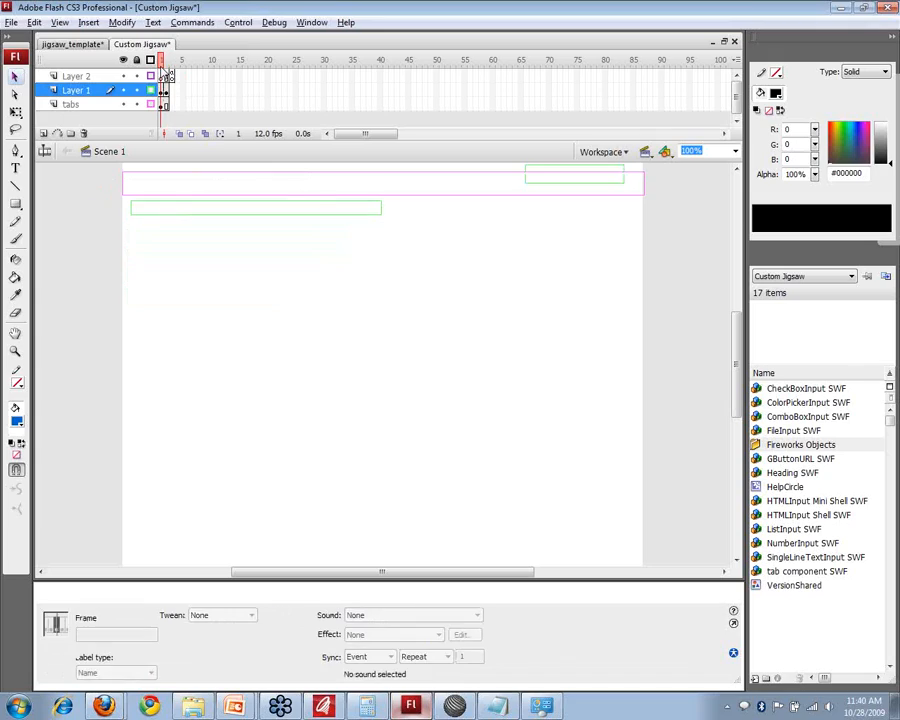
left_click(98, 189)
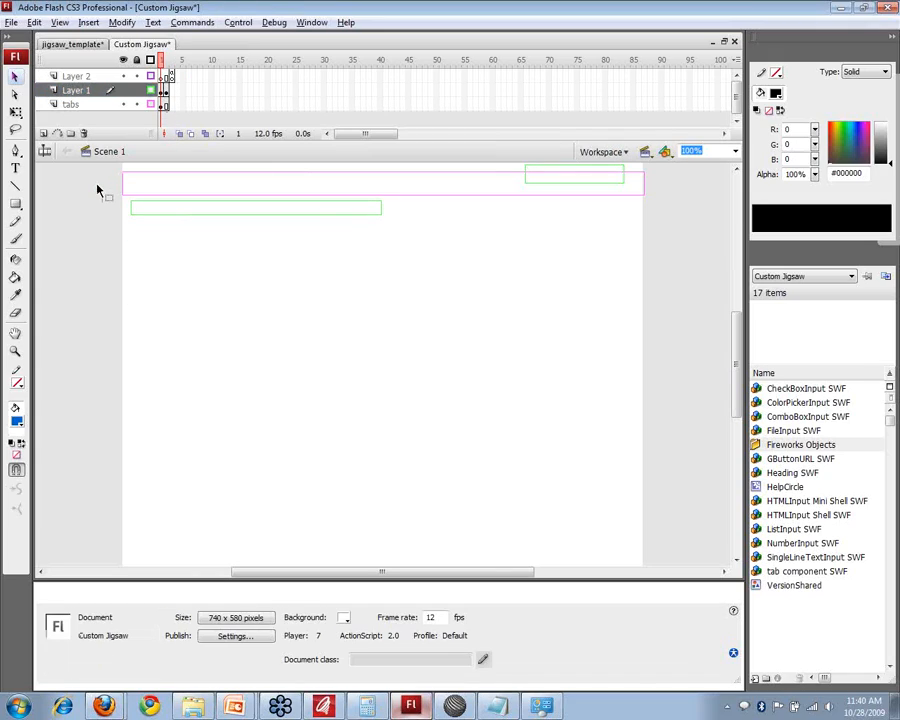
left_click(166, 66)
left_click(172, 64)
left_click(161, 64)
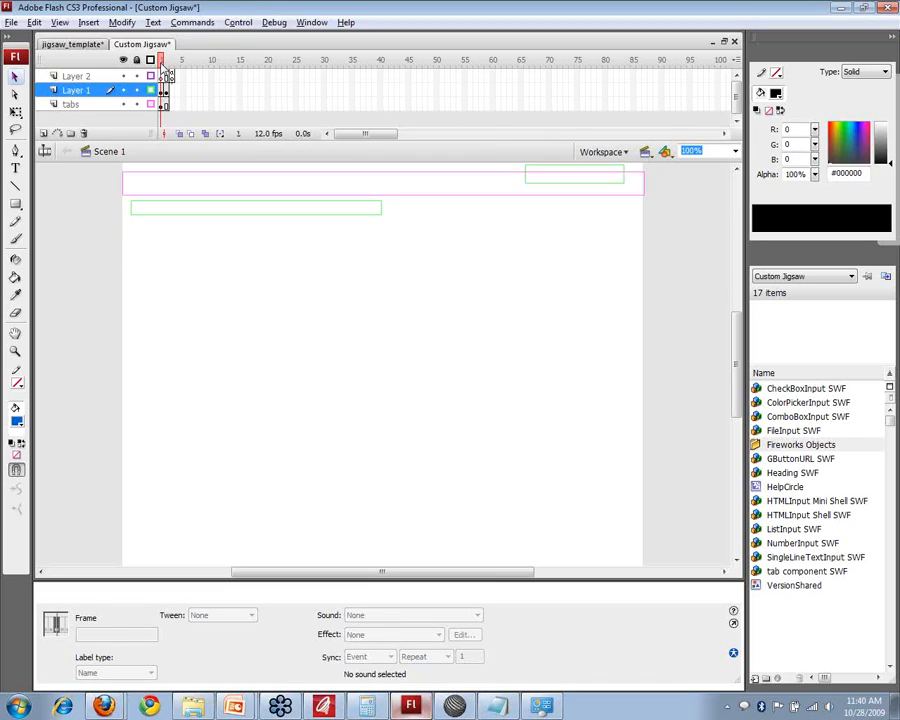
left_click(159, 190)
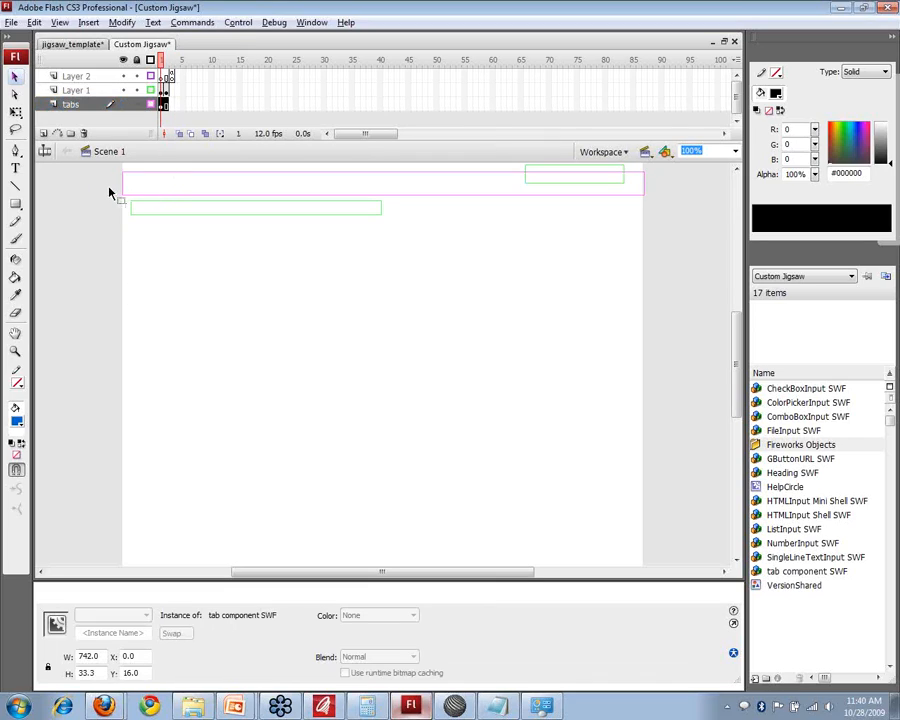
left_click(110, 192)
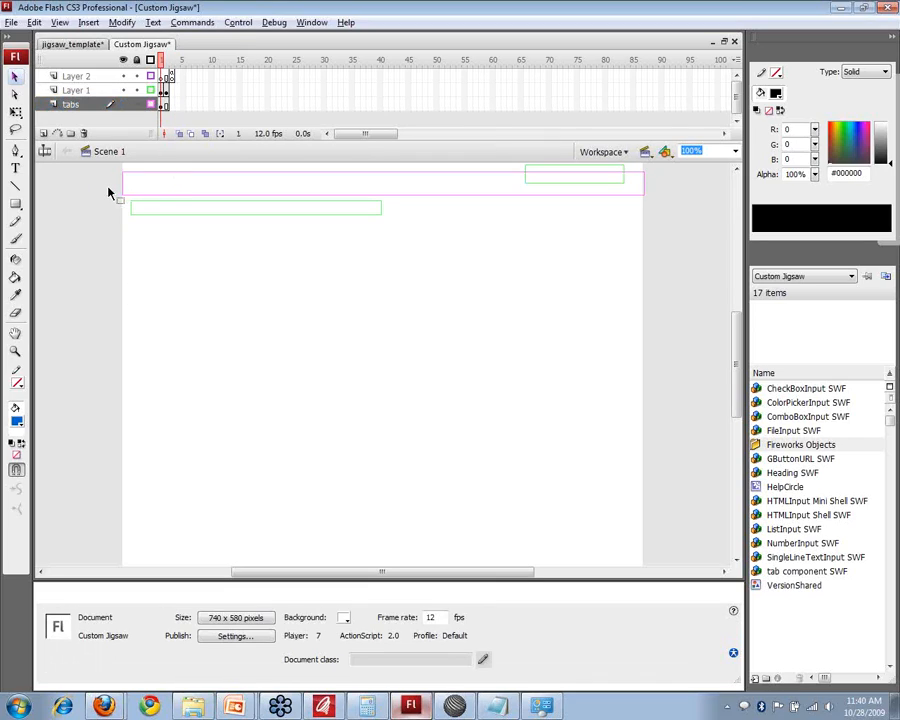
left_click(167, 66)
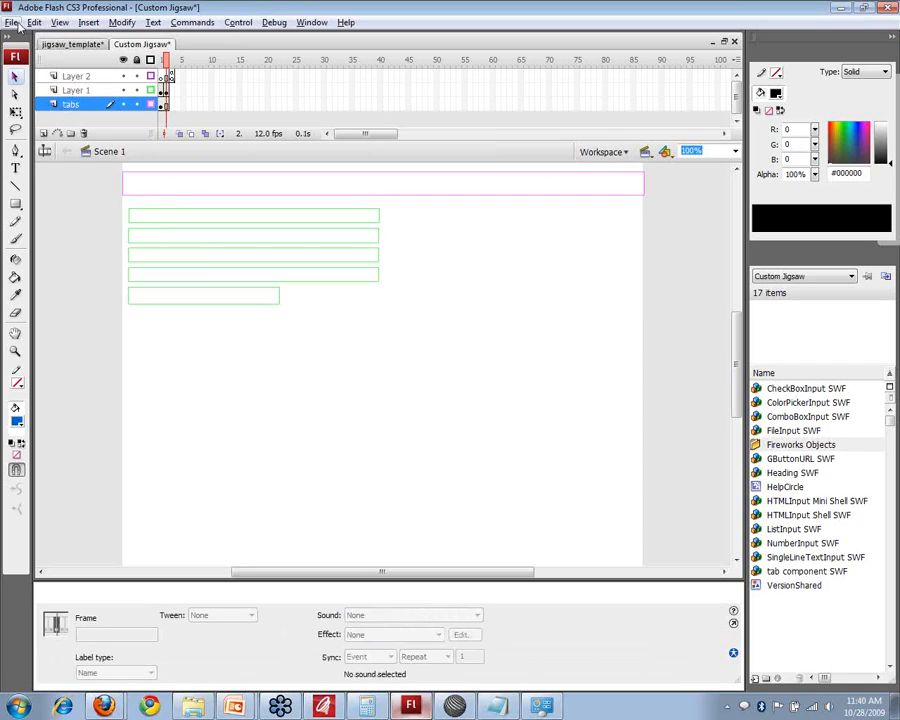
Save a copy of the Custom Jigsaw document to the Desktop under the same file name.
left_click(12, 22)
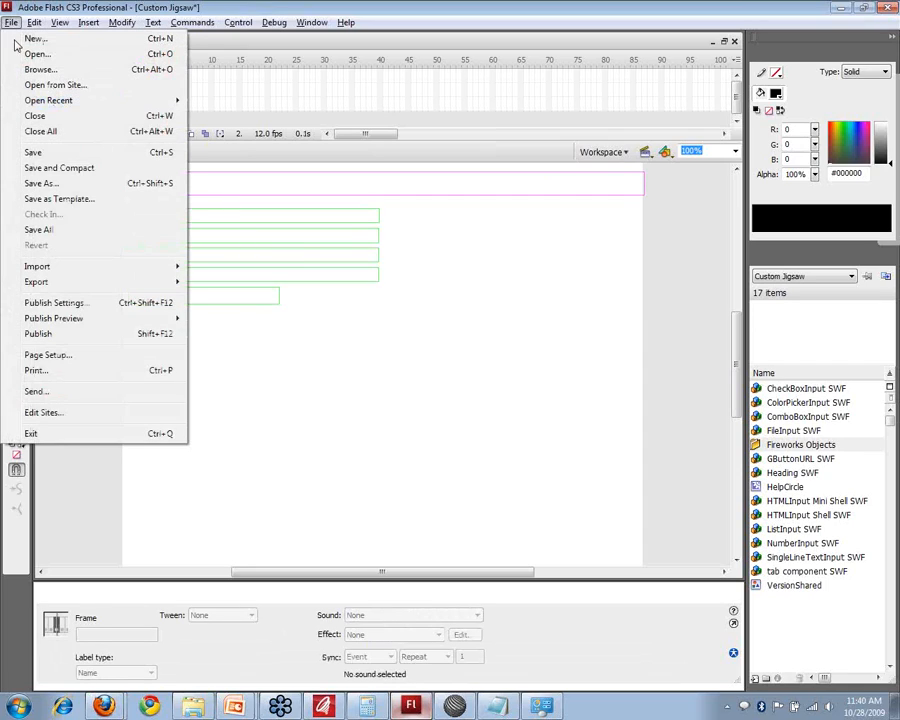
left_click(40, 184)
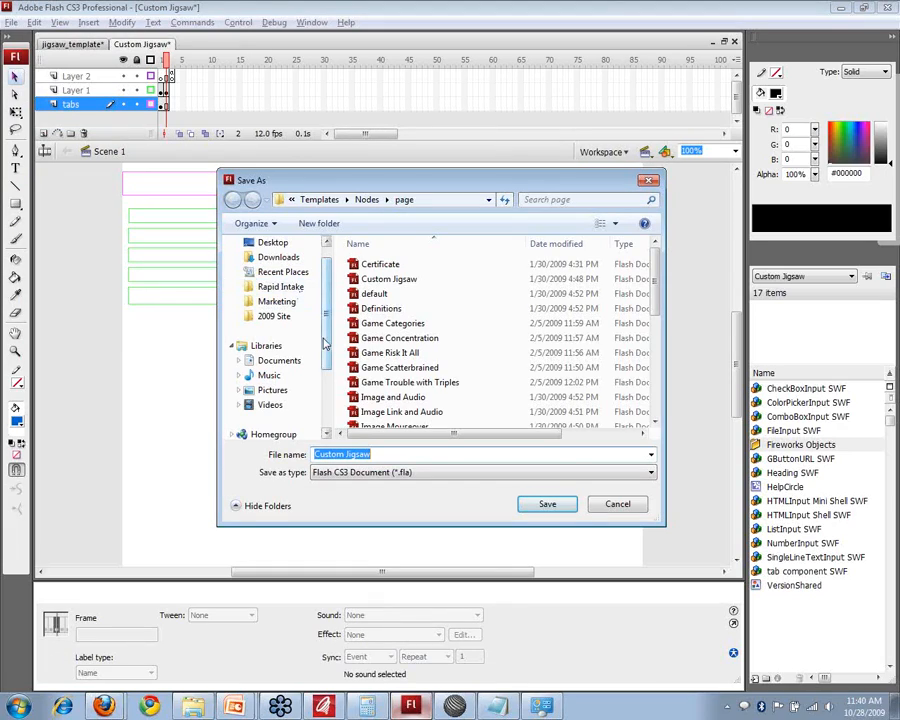
scroll(300, 292, "up", 1)
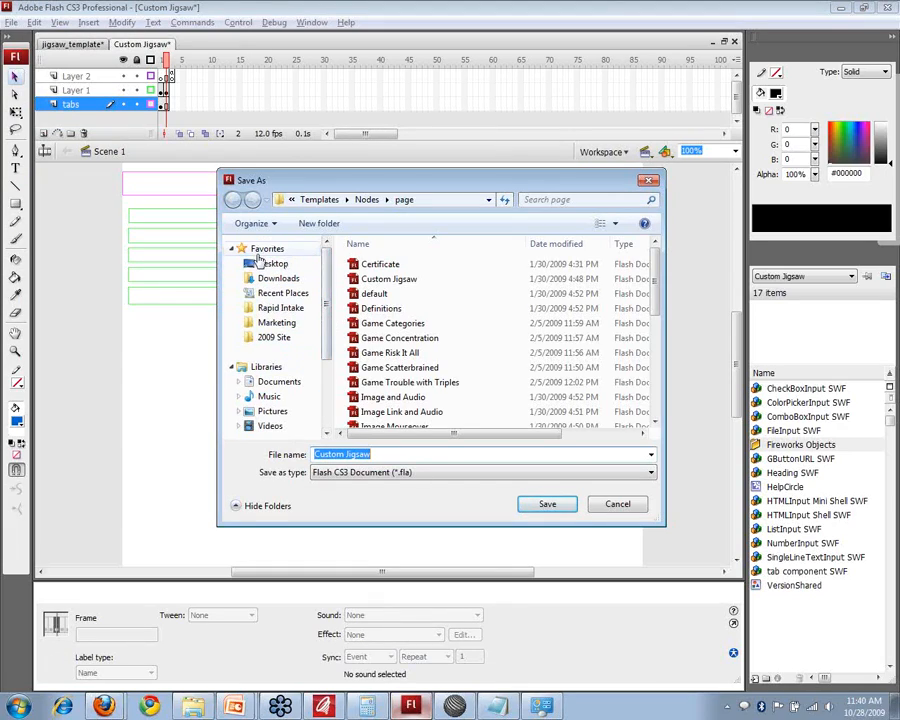
left_click(265, 263)
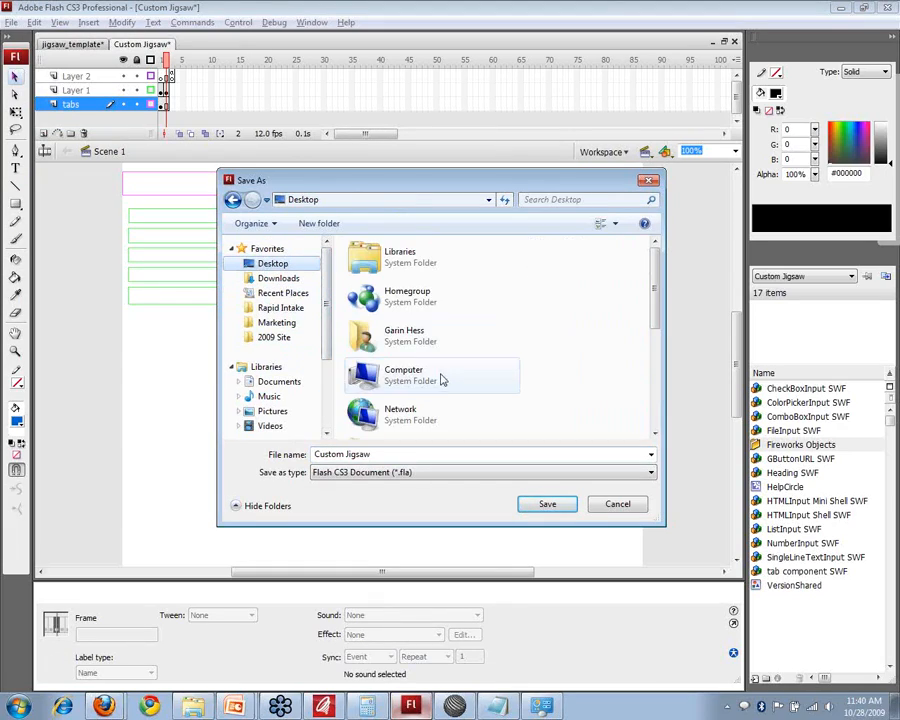
left_click(545, 503)
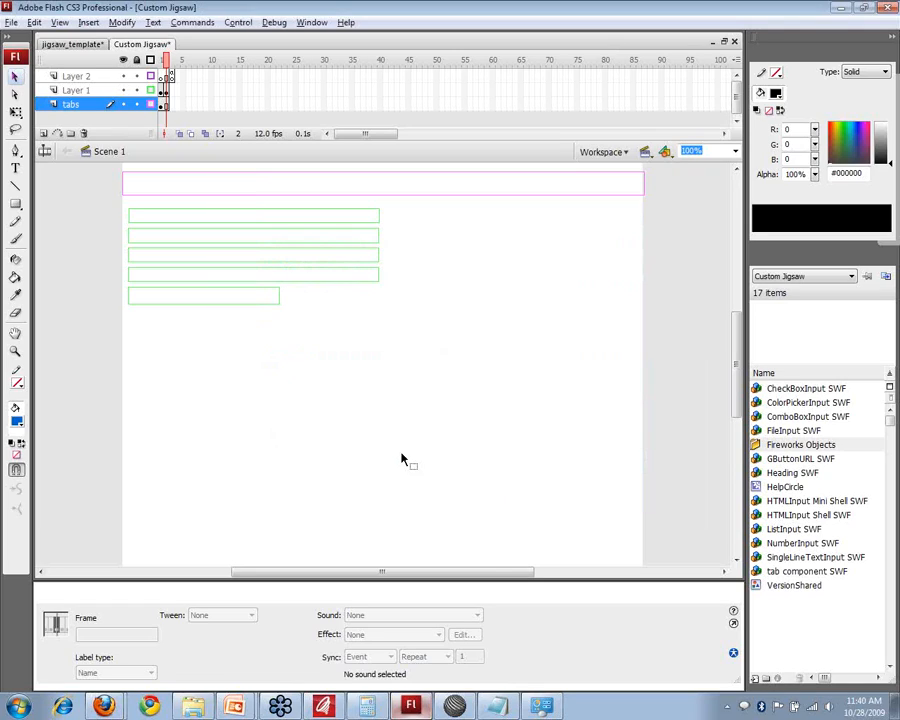
Close the Custom Jigsaw document and reopen it from the Desktop.
left_click(11, 22)
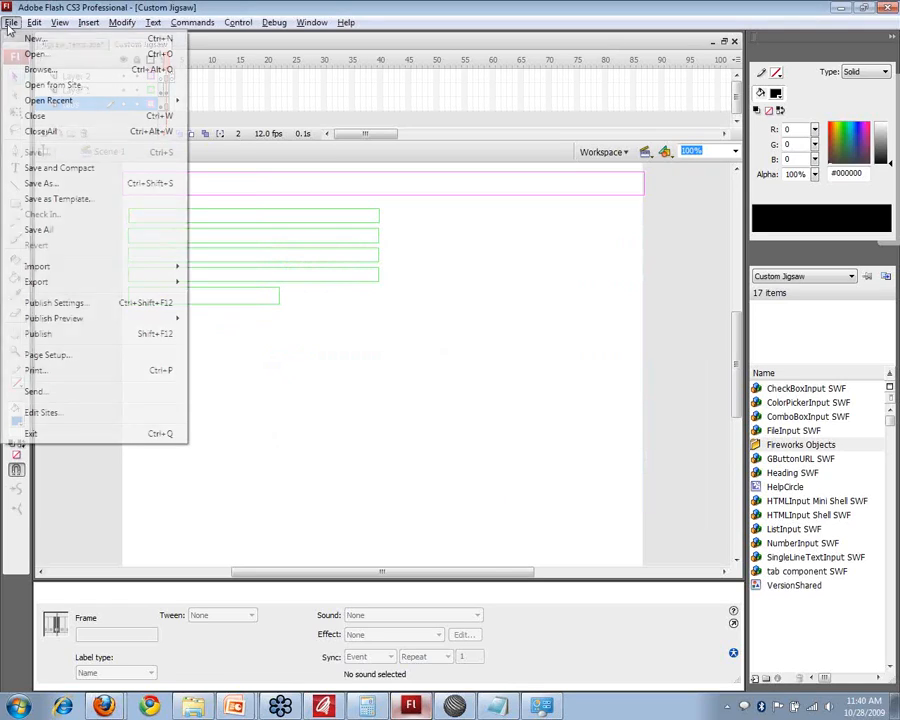
left_click(35, 117)
left_click(11, 22)
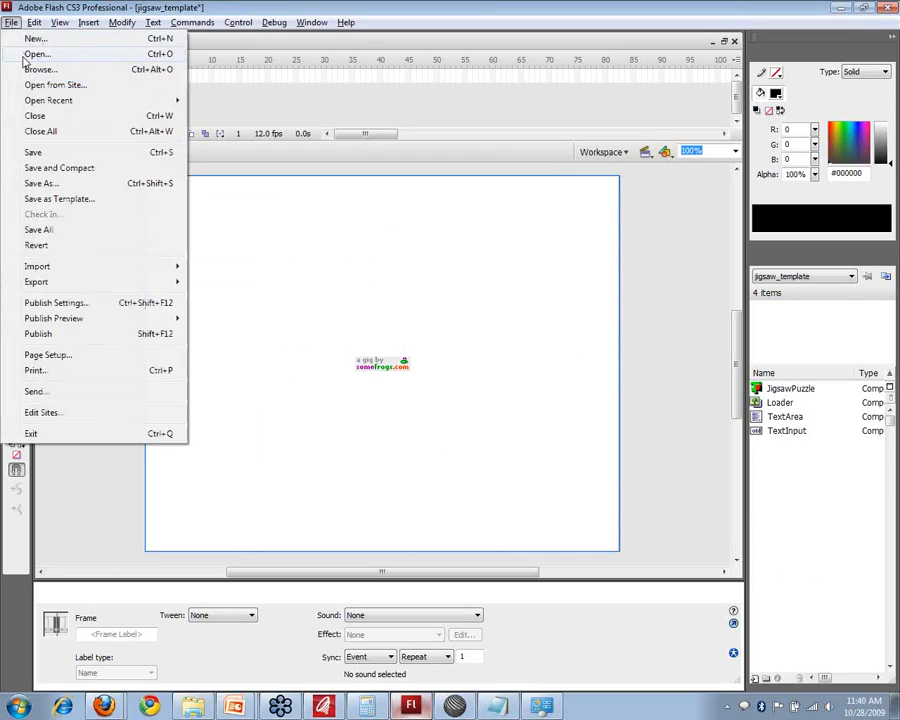
left_click(30, 55)
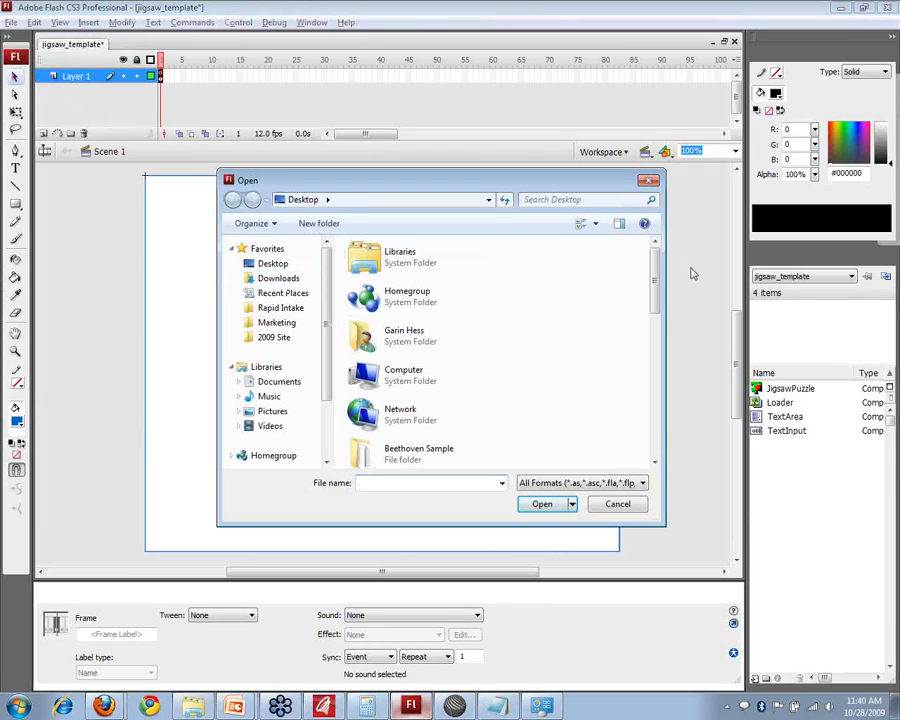
left_click_drag(655, 281, 658, 390)
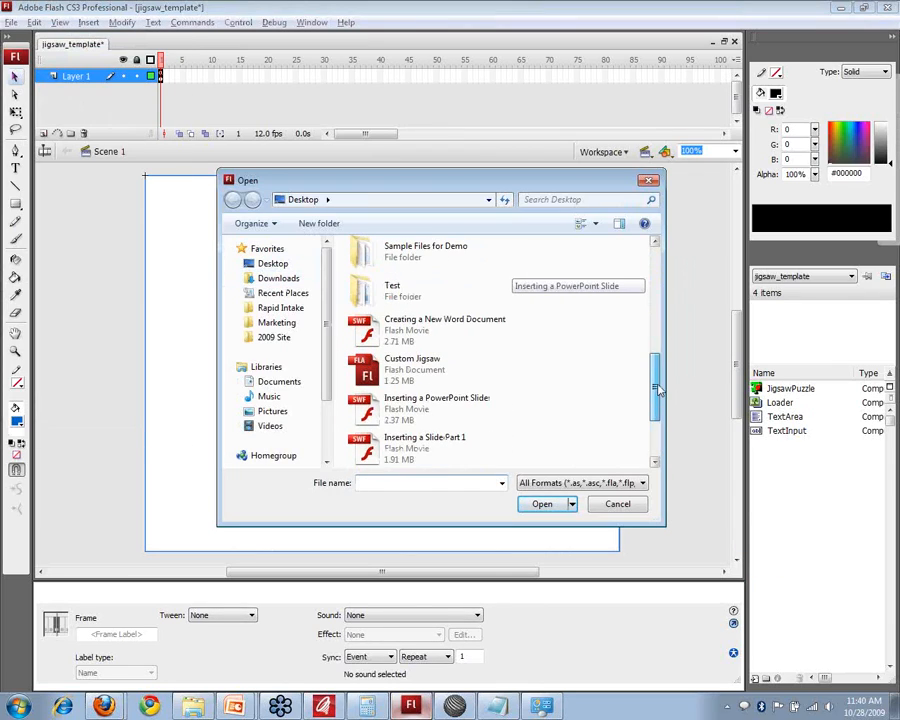
double_click(432, 376)
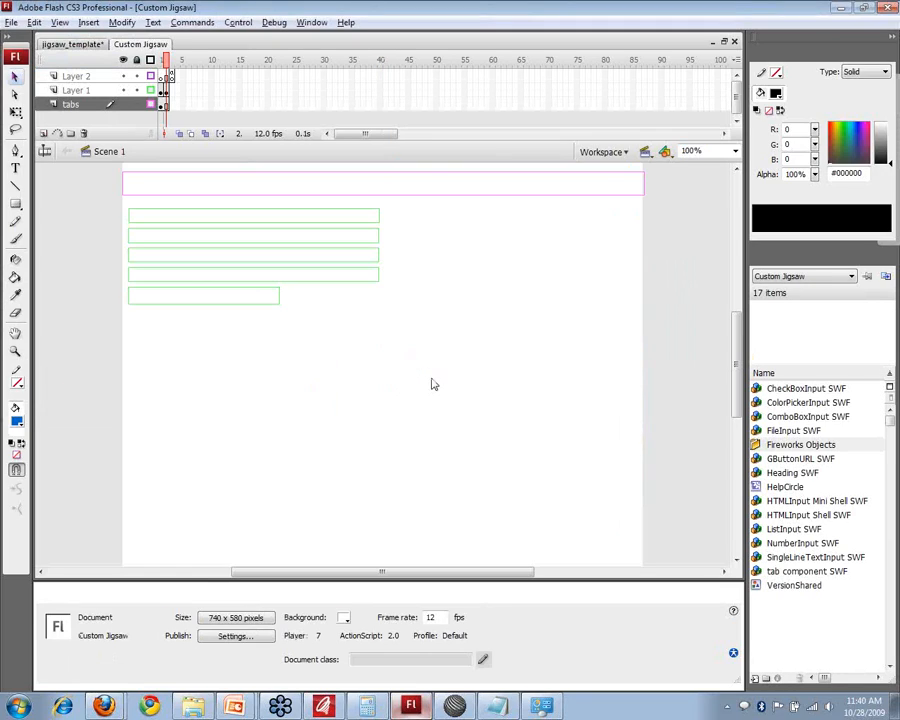
Turn off outline display for all layers and select the Title field on frame 1.
left_click(181, 212)
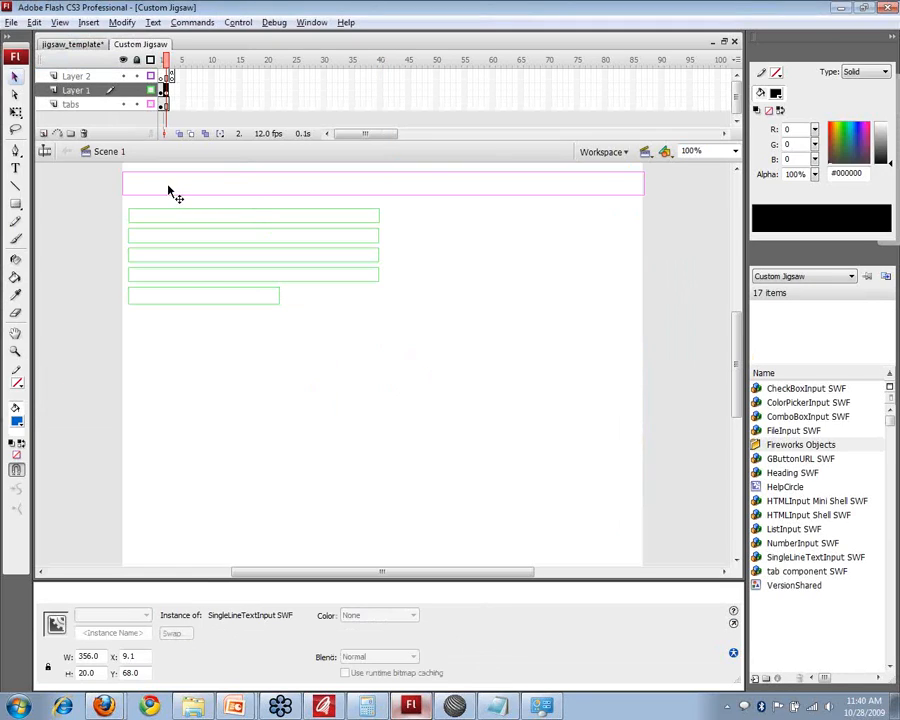
left_click(169, 188)
left_click(150, 61)
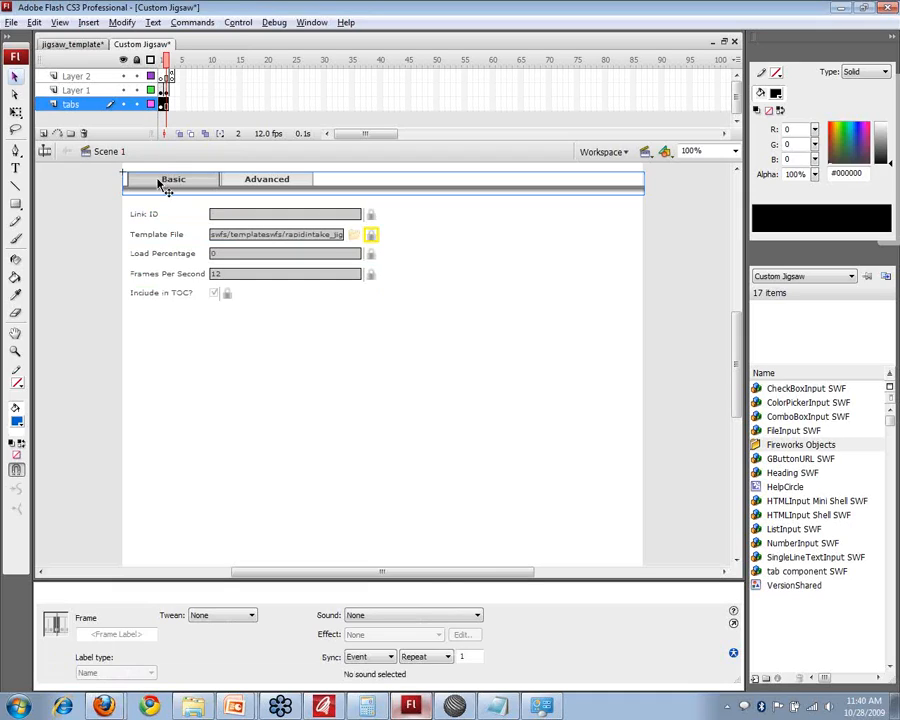
left_click(150, 60)
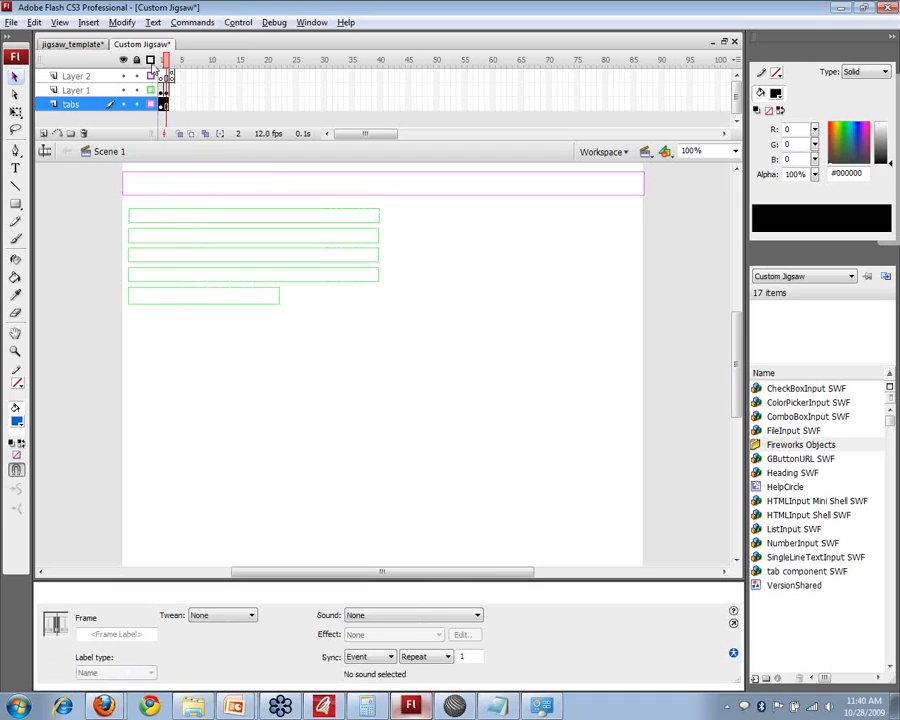
left_click(150, 60)
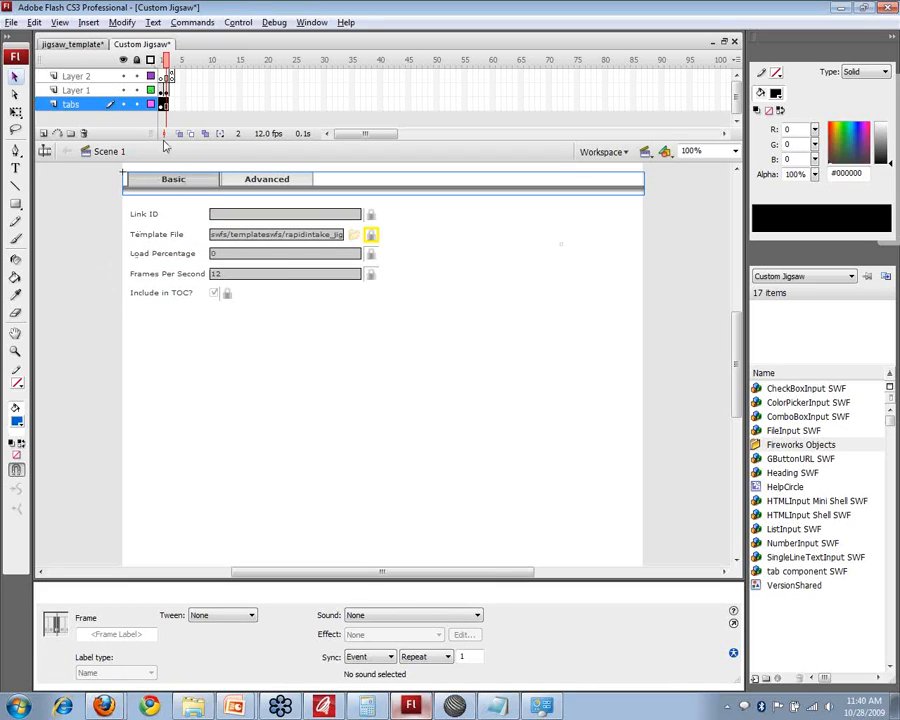
left_click(160, 62)
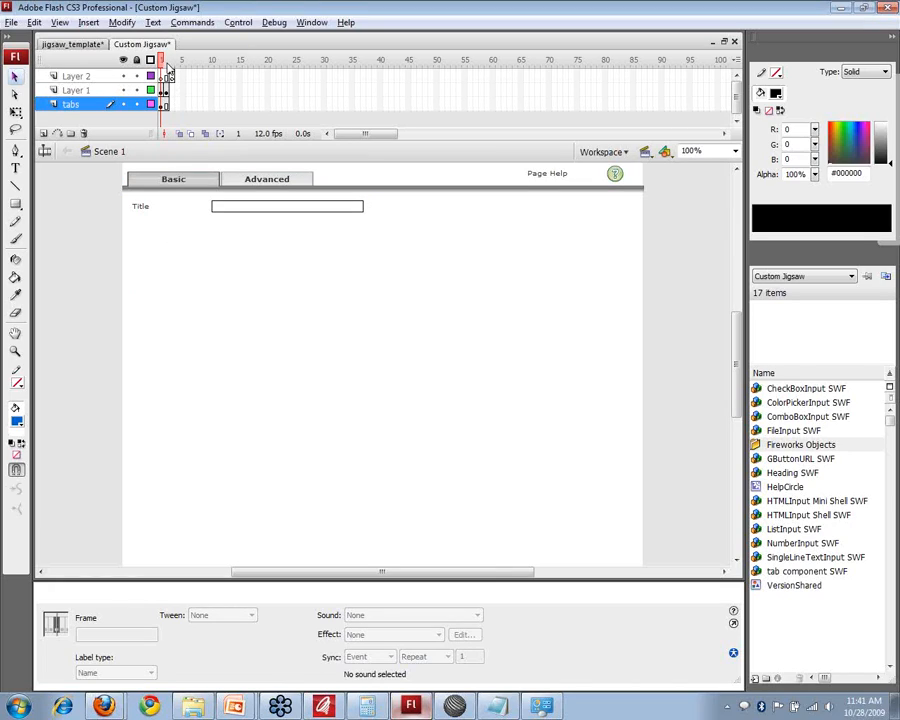
left_click(245, 211)
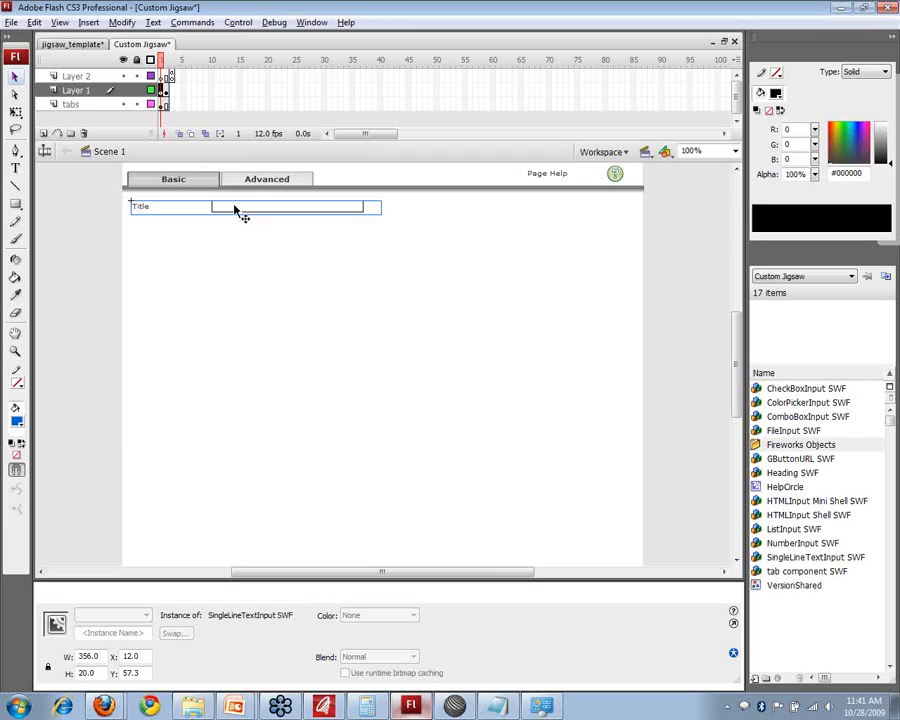
Add a FileInput SWF component from the library just below the Title field and display its parameters.
left_click(94, 250)
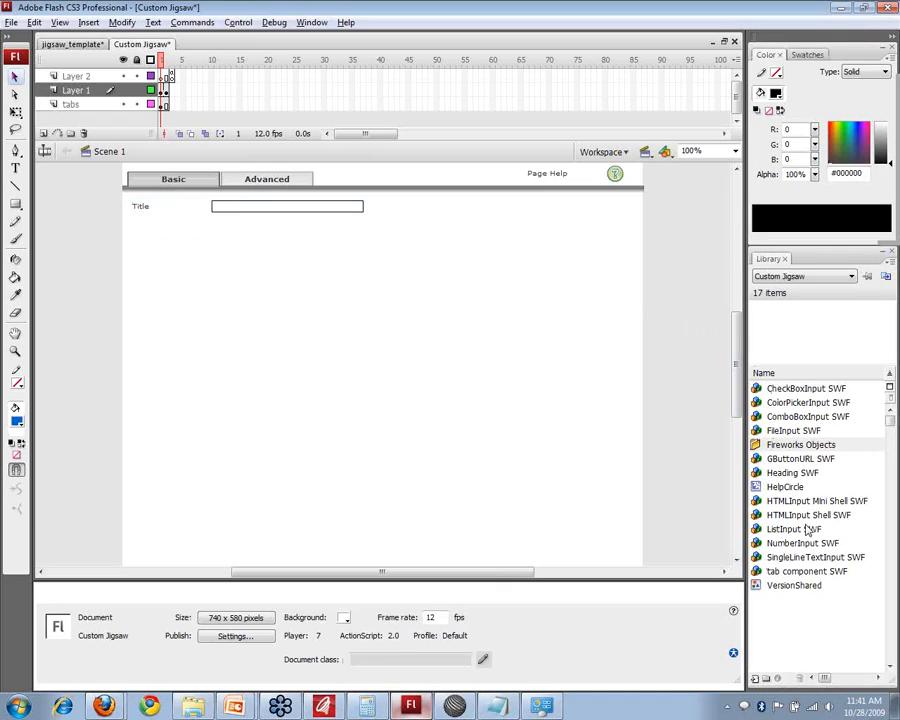
left_click_drag(790, 430, 258, 236)
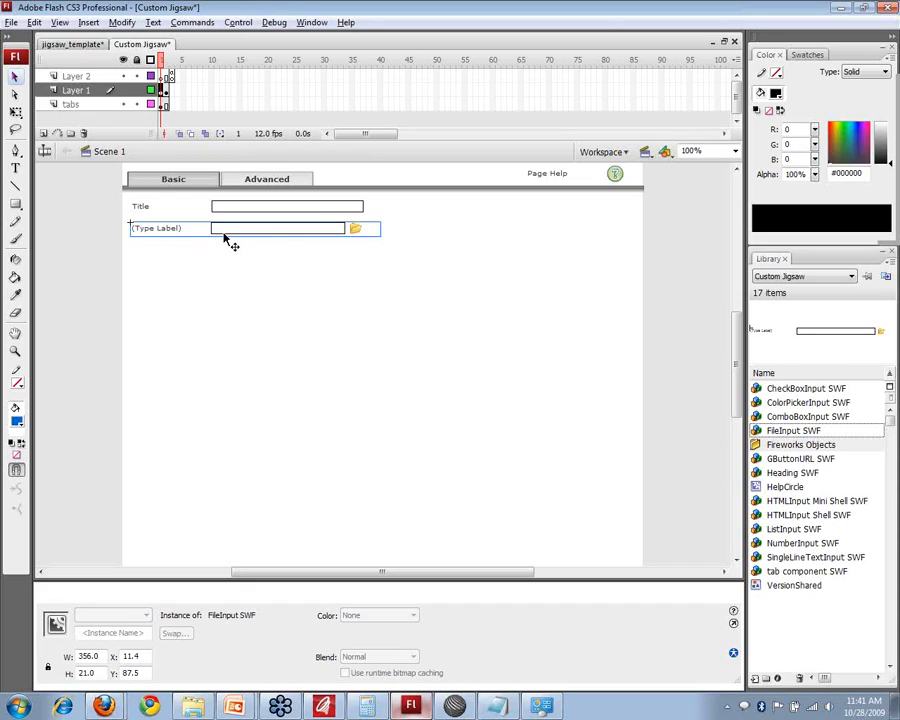
left_click(311, 23)
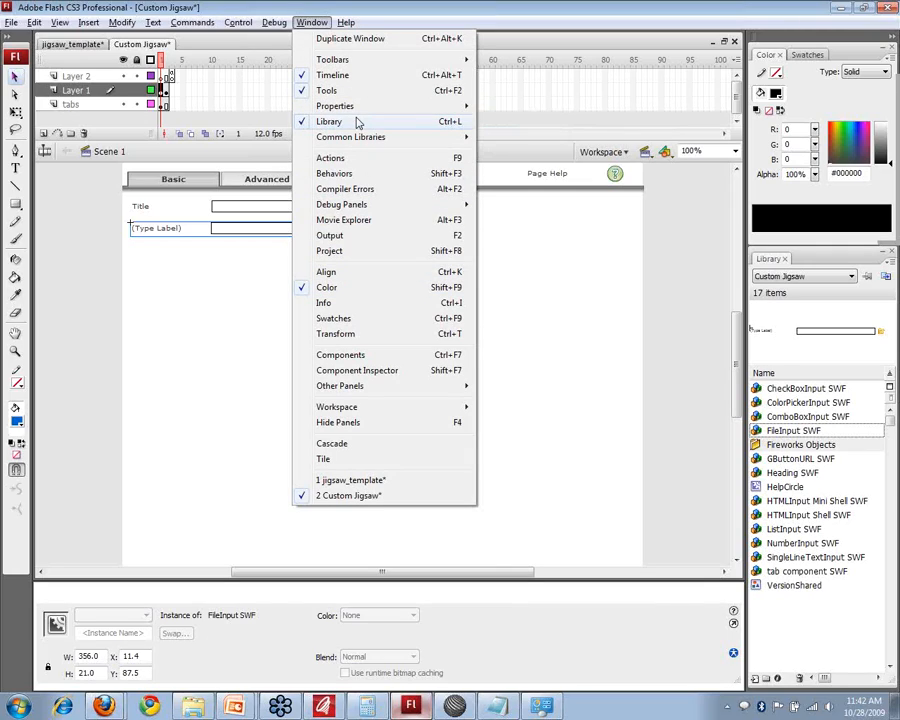
mouse_move(340, 105)
left_click(512, 137)
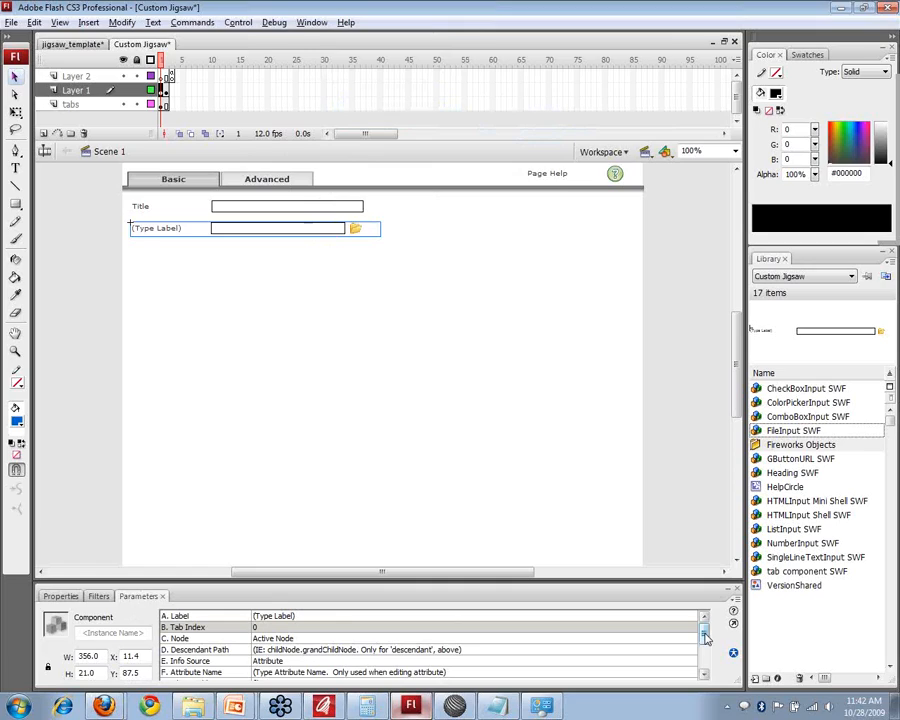
scroll(705, 638, "down", 1)
scroll(705, 638, "up", 1)
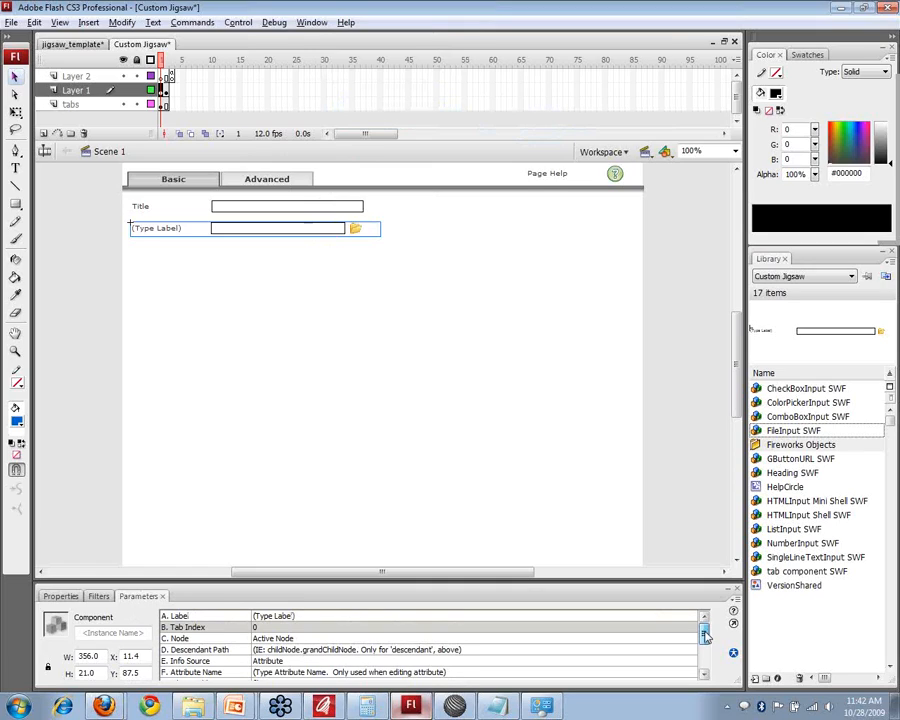
Show the FileInput's parameters in the Component Inspector instead of the docked Parameters view, and move the inspector clear of the field.
left_click(313, 23)
left_click(360, 366)
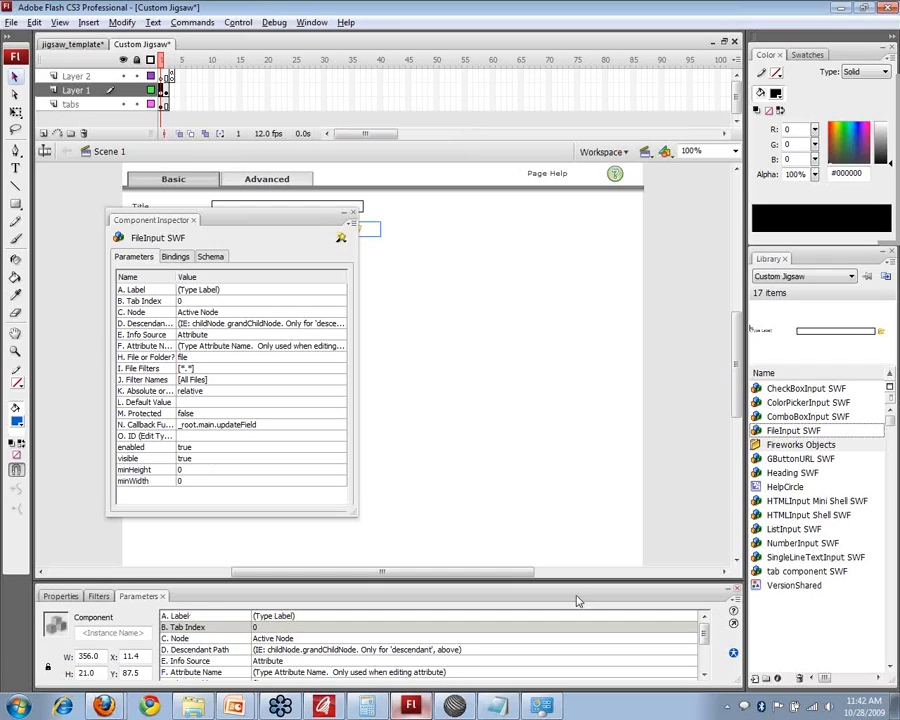
left_click(47, 598)
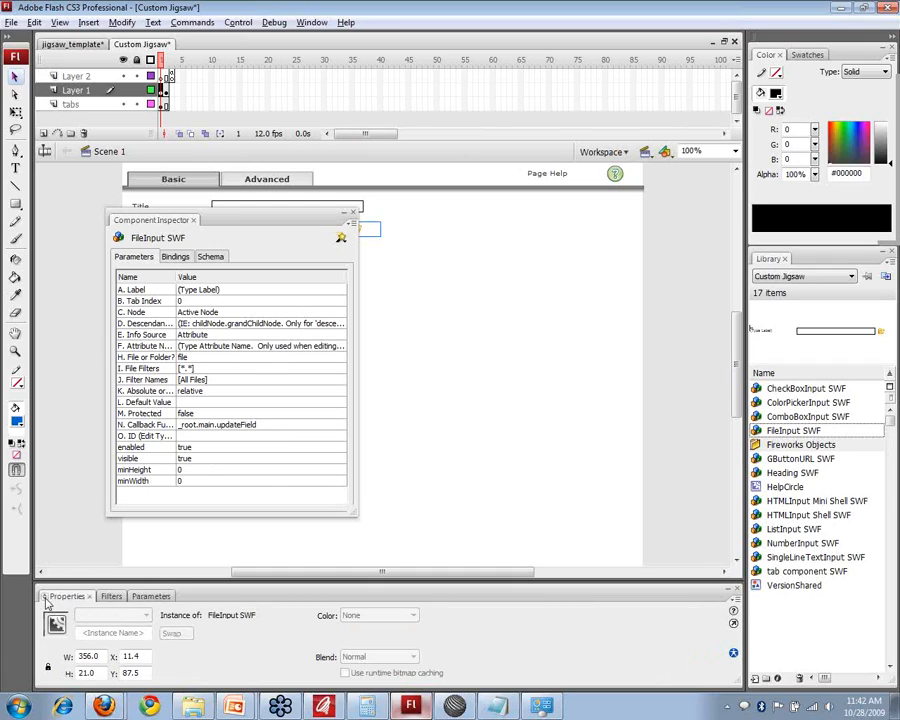
left_click(150, 597)
left_click(162, 597)
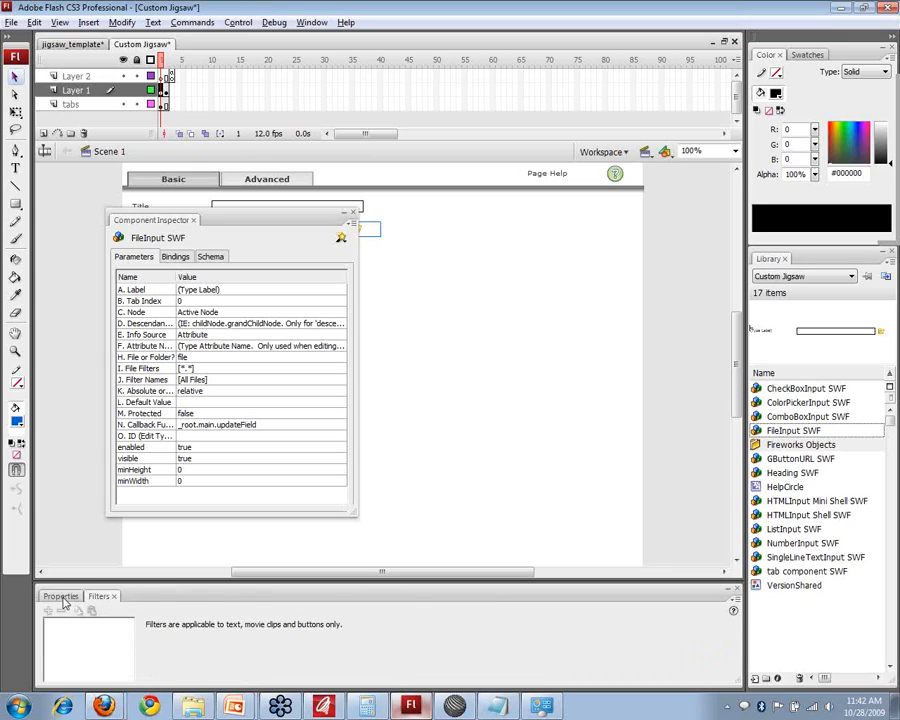
left_click(60, 597)
left_click_drag(255, 225, 534, 227)
Set the FileInput component's Label to Image and its Tab Index to 1.
left_click(480, 291)
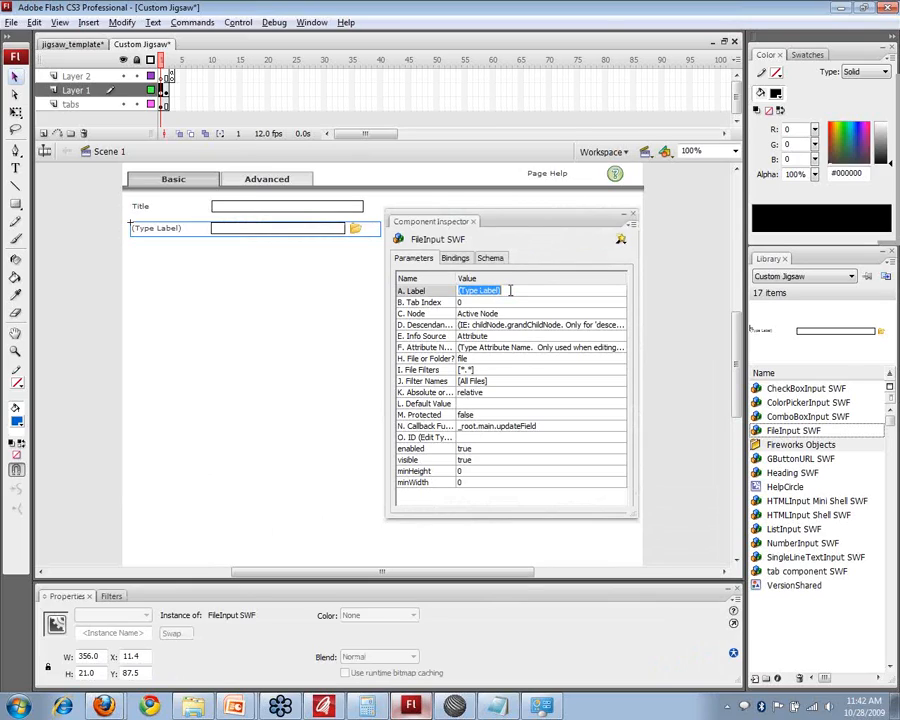
key("BackSpace")
type("Image")
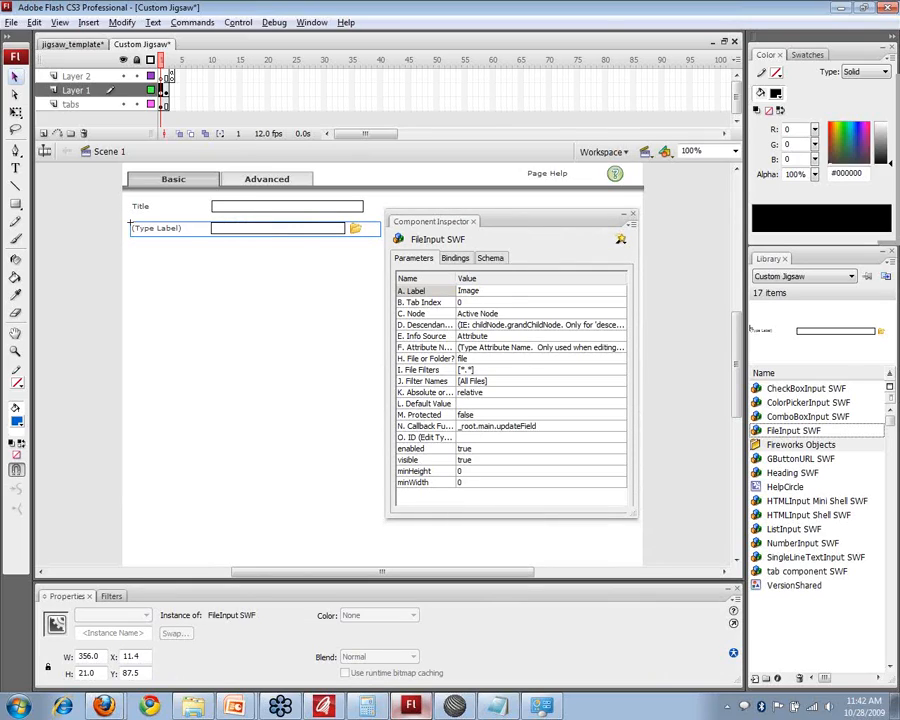
left_click(509, 302)
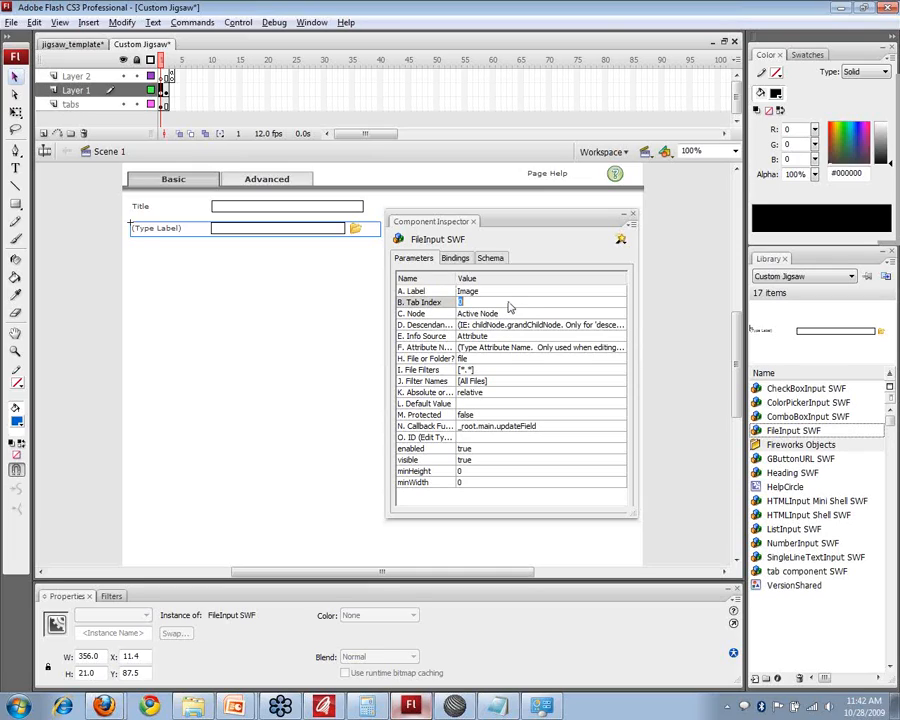
type("1")
Look up the puzzle picture attribute in the Notepad code and set the FileInput's Attribute Name to puzzlePic.
left_click(475, 337)
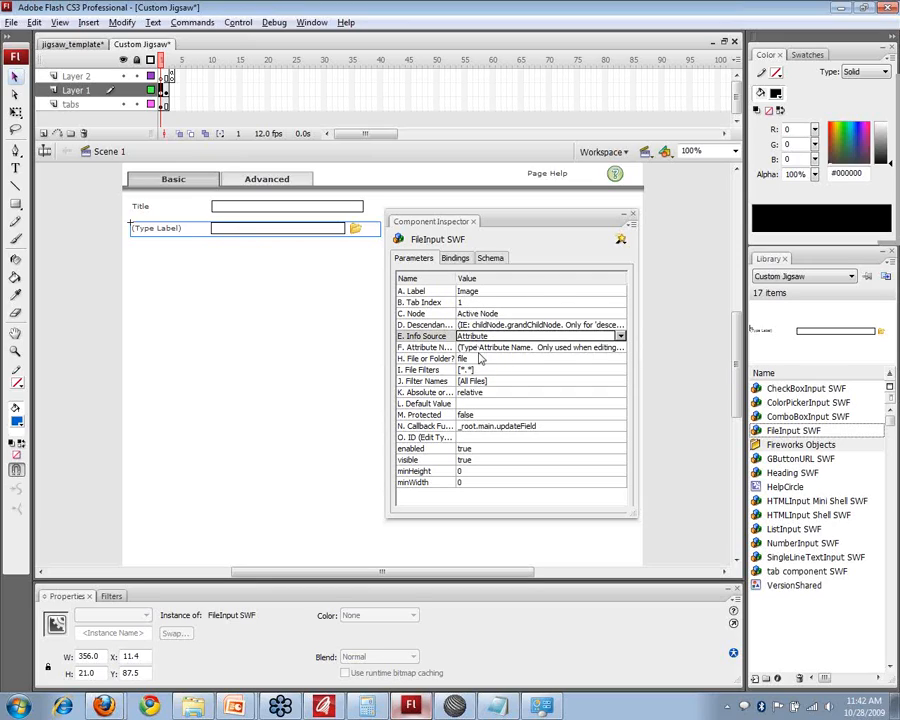
left_click(495, 347)
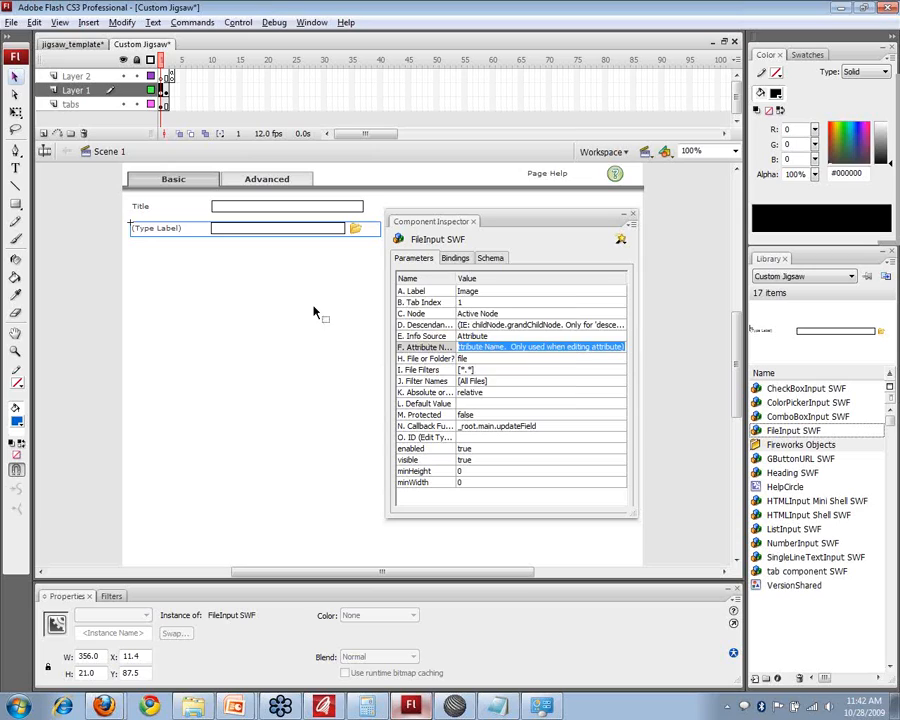
key("alt+Tab")
key("alt+Tab")
key("alt+Tab")
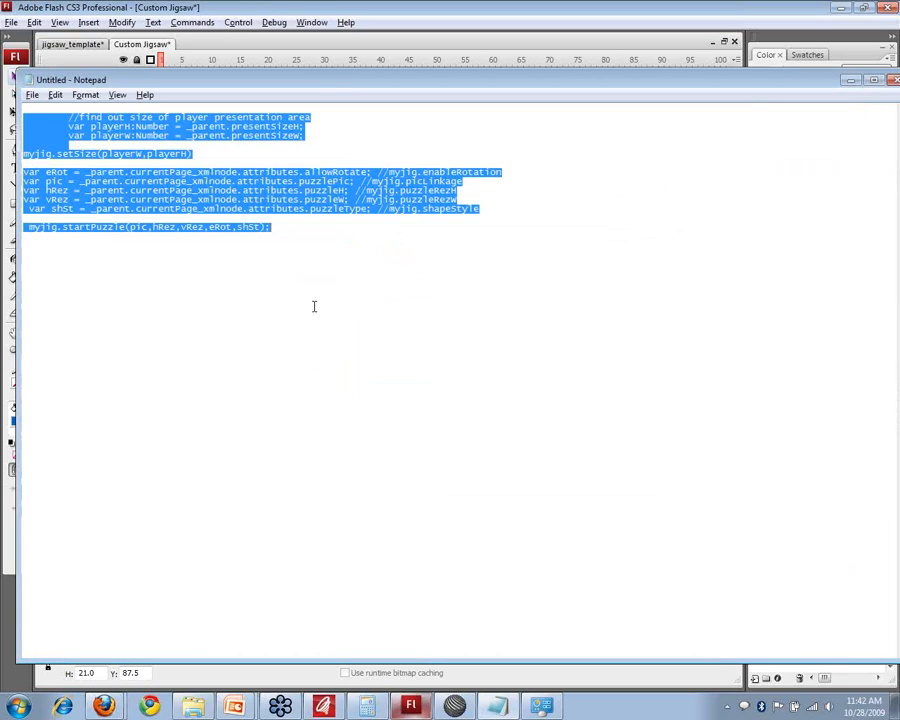
left_click(291, 231)
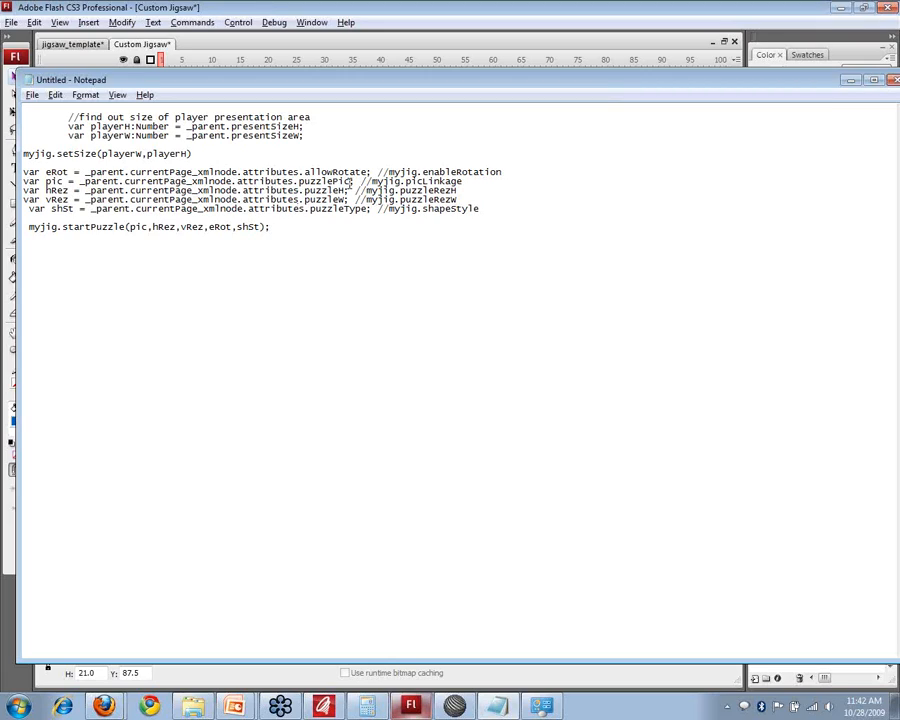
left_click_drag(353, 181, 299, 181)
key("alt+Tab")
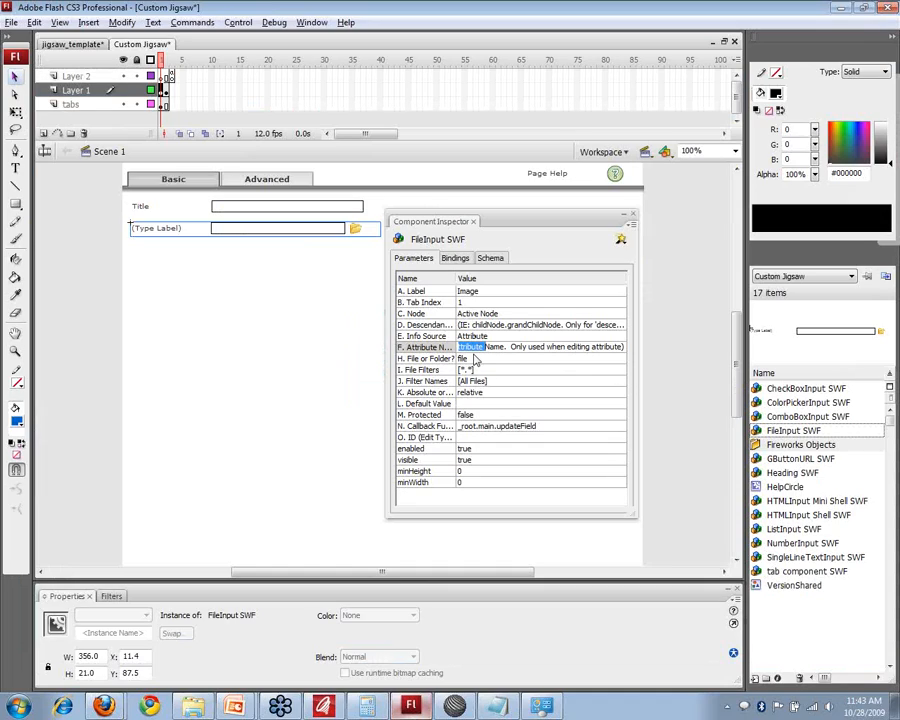
key("ctrl+a")
key("Delete")
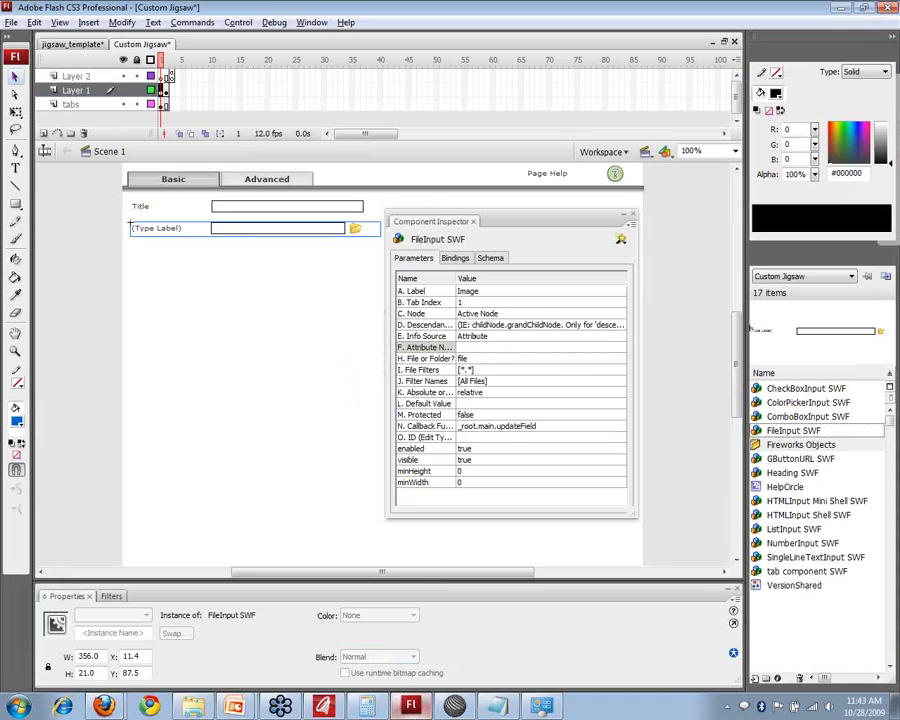
type("puzzlePic")
Set the FileInput component's File Filters to two values, *.JPG and *.SWF.
left_click(472, 372)
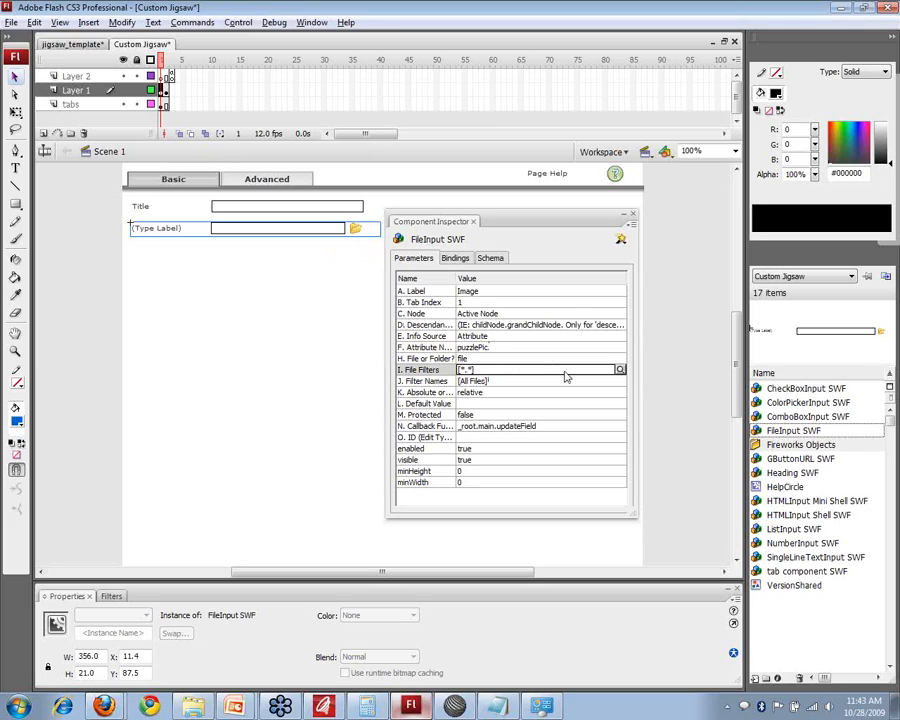
left_click(620, 372)
left_click(428, 322)
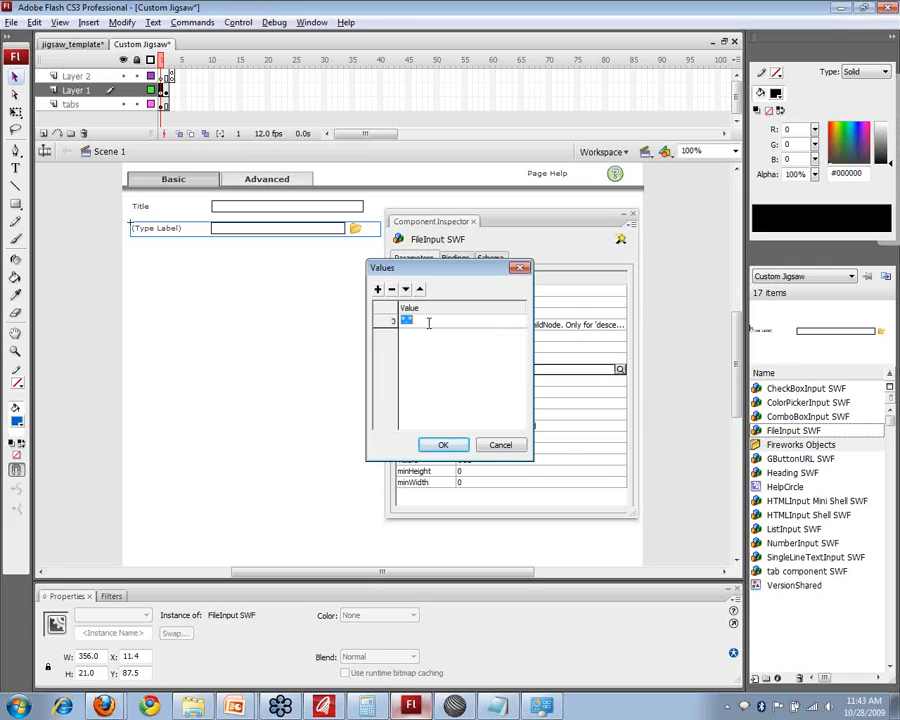
left_click(429, 323)
left_click(378, 289)
left_click(436, 337)
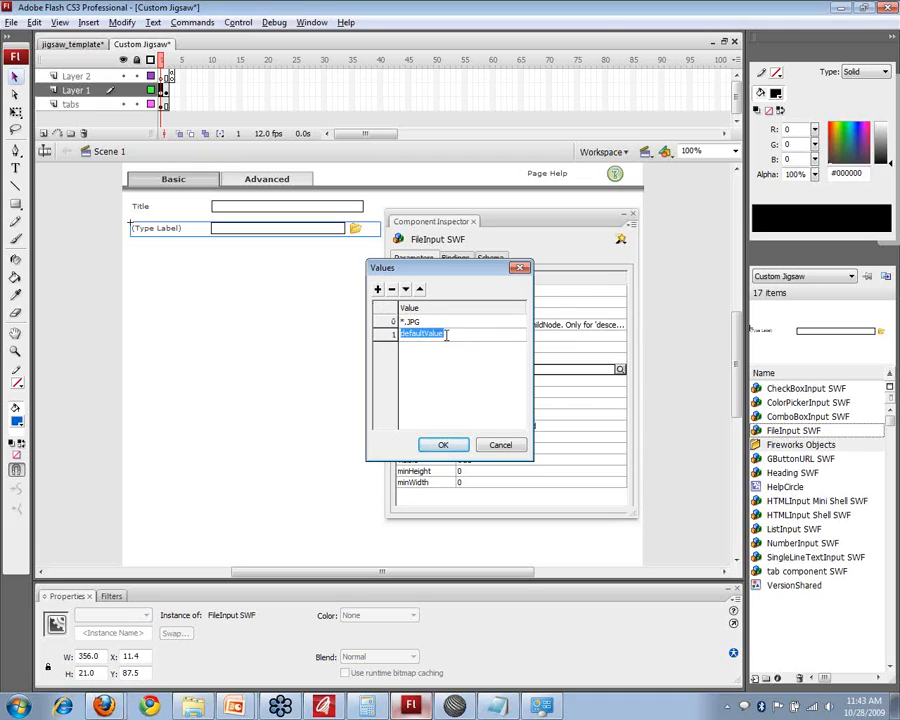
type("*.SWF")
left_click(443, 445)
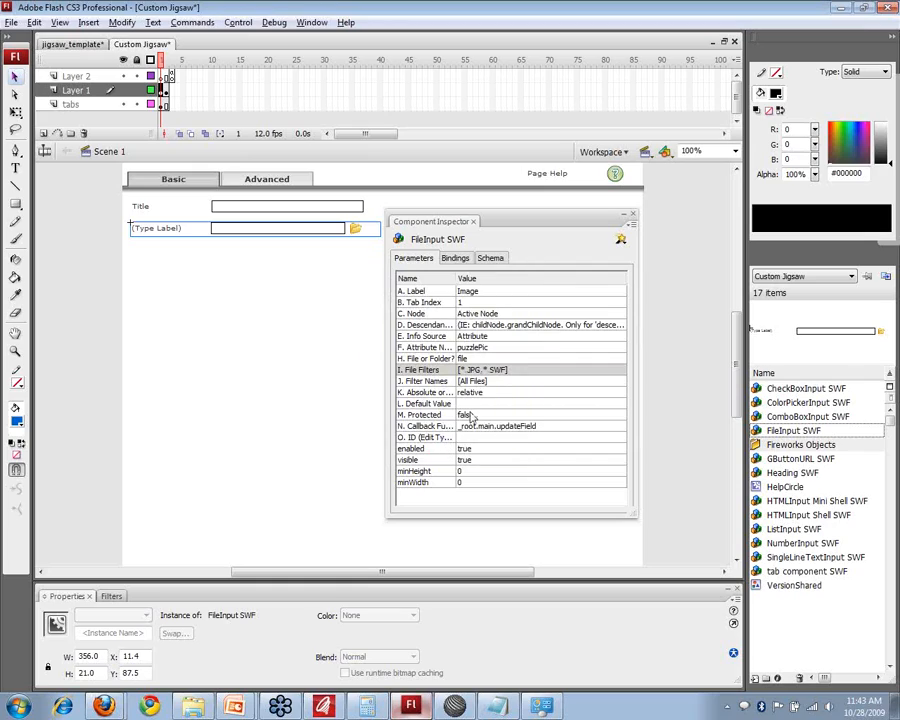
Set the FileInput's Filter Names to JPEG and Flash SWF, keep its path type relative, and close the Component Inspector.
double_click(492, 384)
left_click(408, 321)
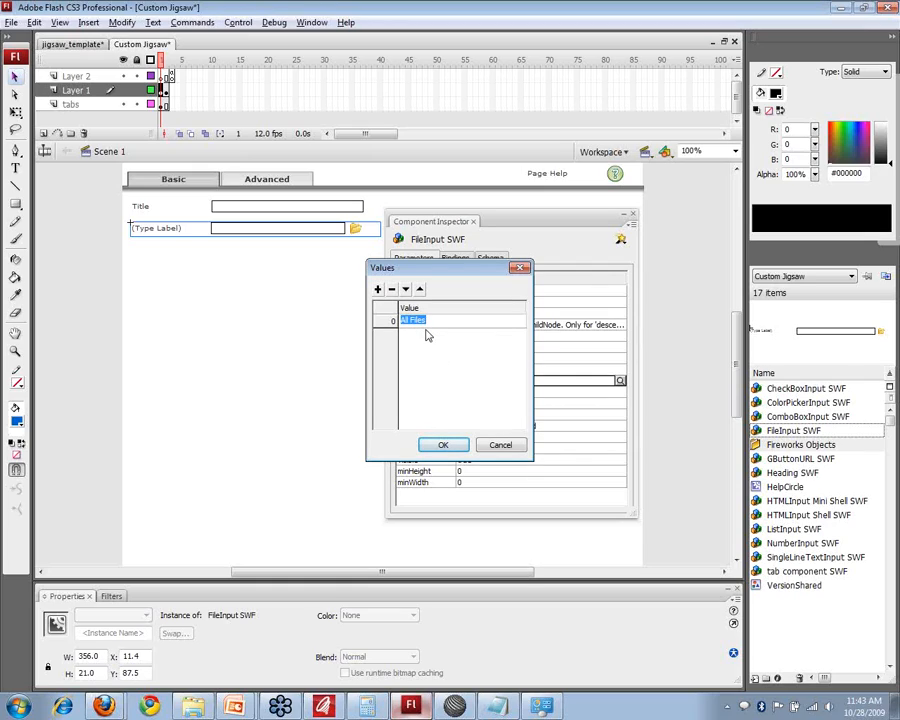
type("JPEG")
left_click(379, 289)
left_click(405, 333)
type("Flash SWF")
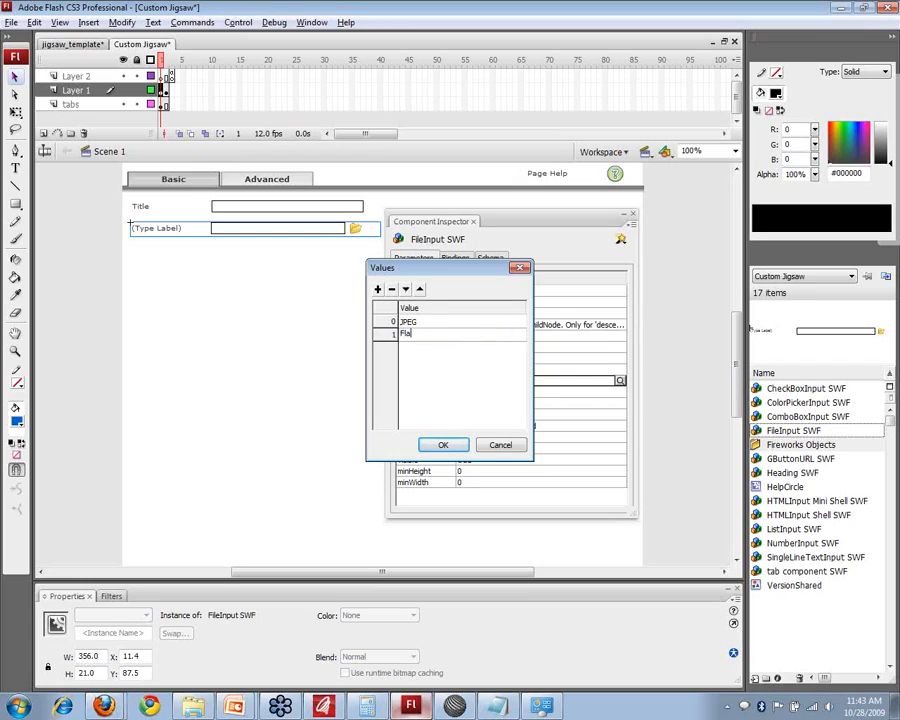
left_click(442, 445)
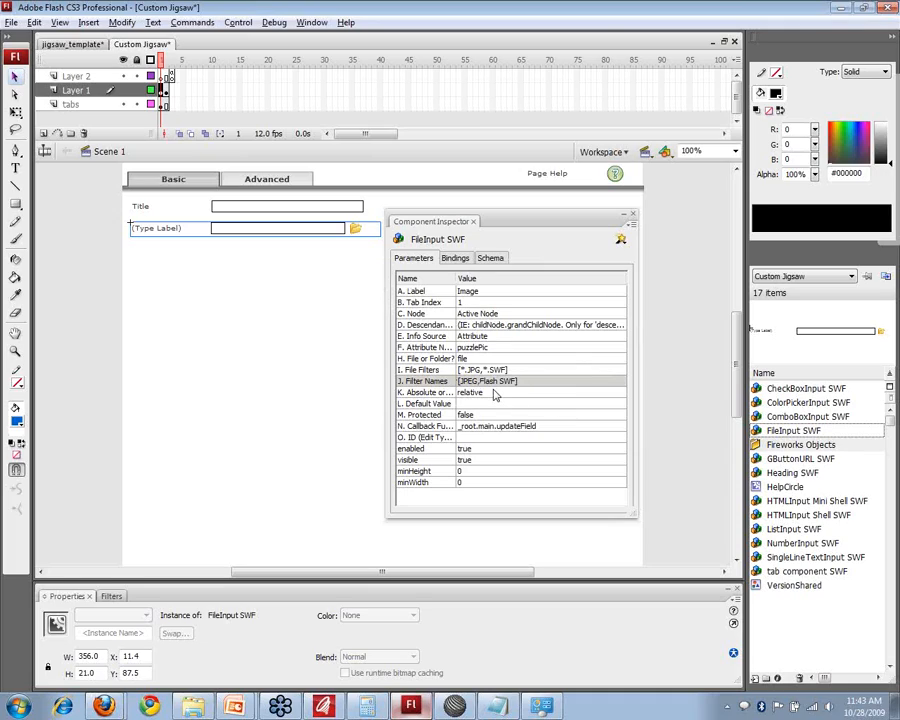
left_click(498, 393)
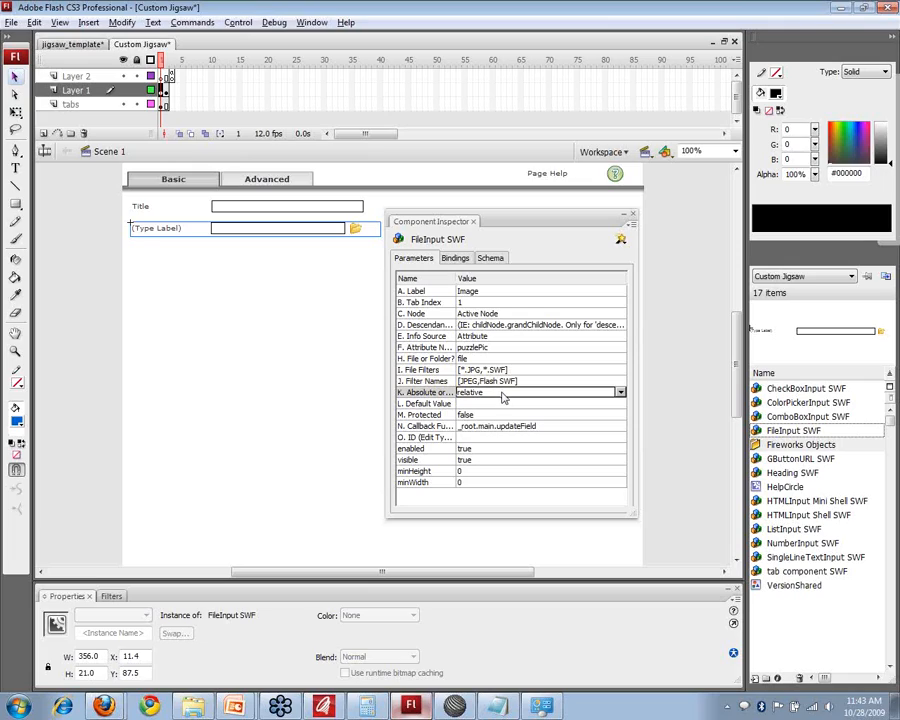
left_click(503, 394)
left_click(503, 395)
left_click(631, 216)
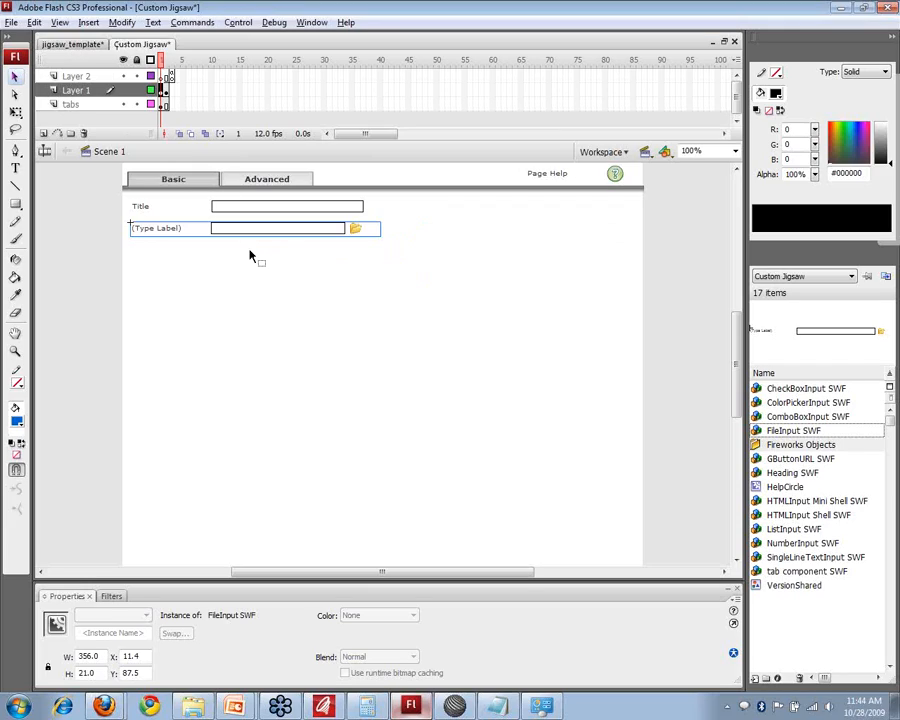
Check the puzzleRezH and puzzleRezV parameters in the jigsaw_template document, return to Custom Jigsaw and close the Component Inspector.
left_click(82, 48)
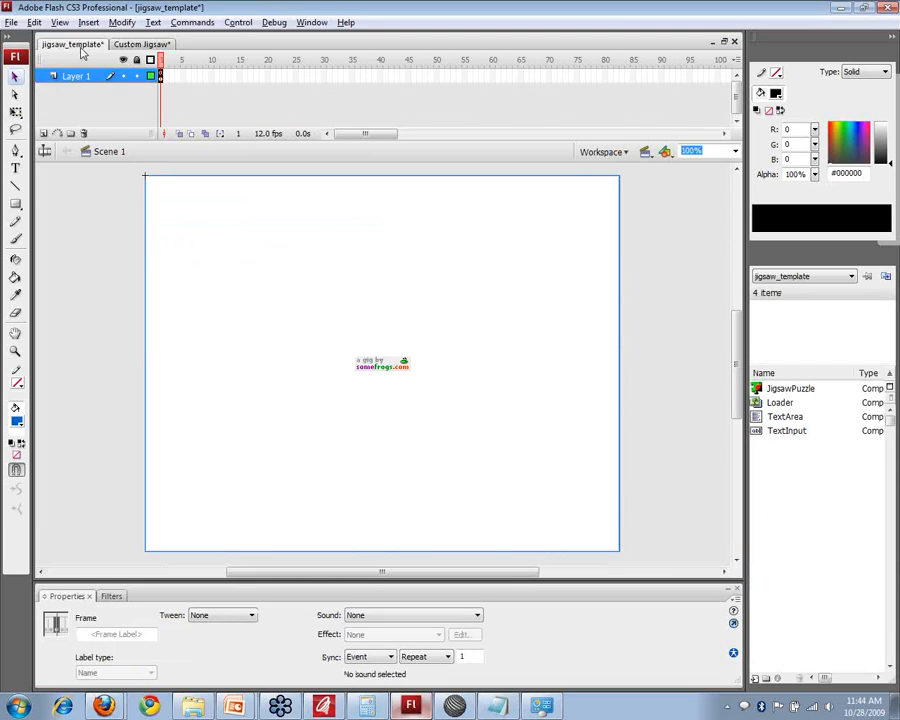
left_click(311, 22)
left_click(333, 370)
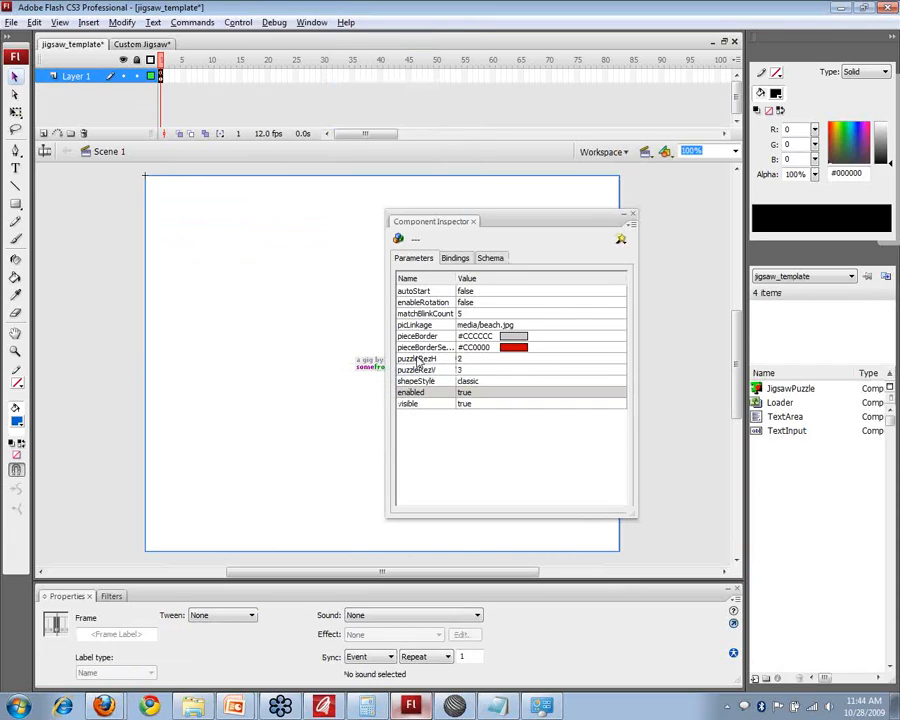
left_click(410, 360)
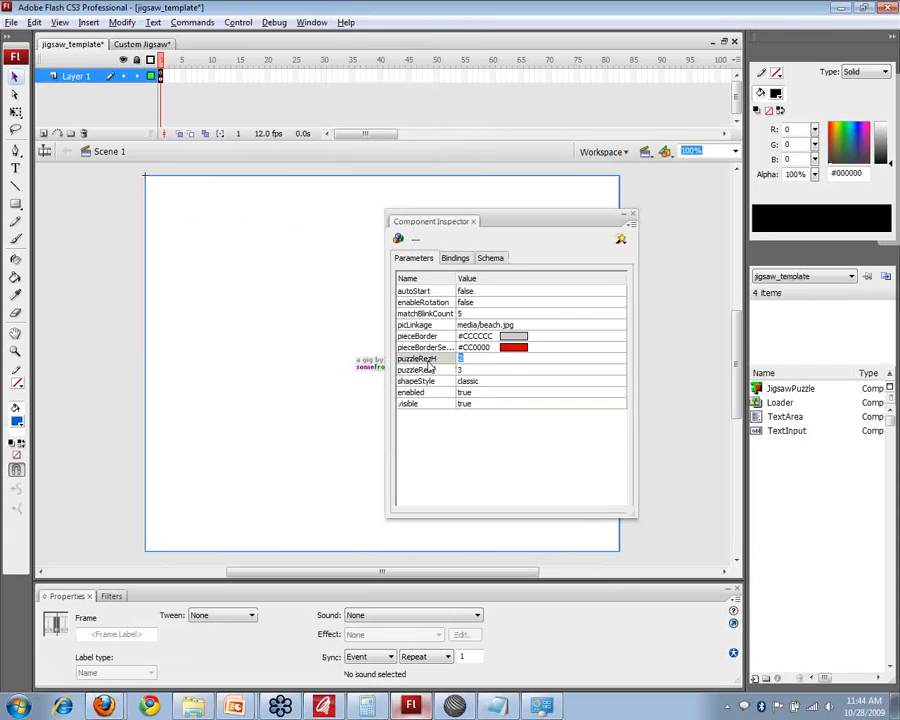
left_click(452, 370)
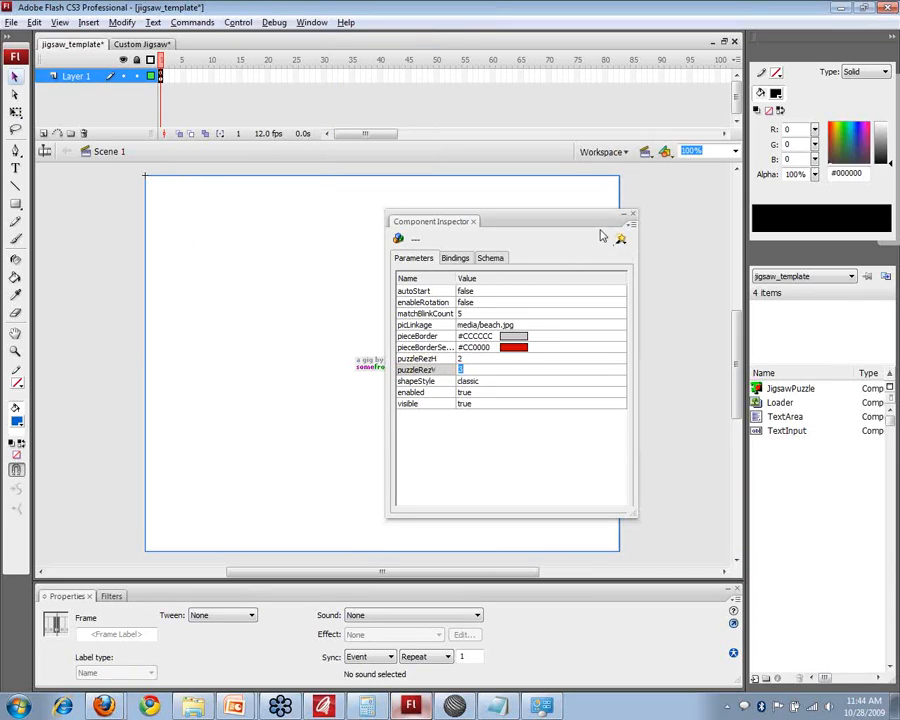
left_click(120, 46)
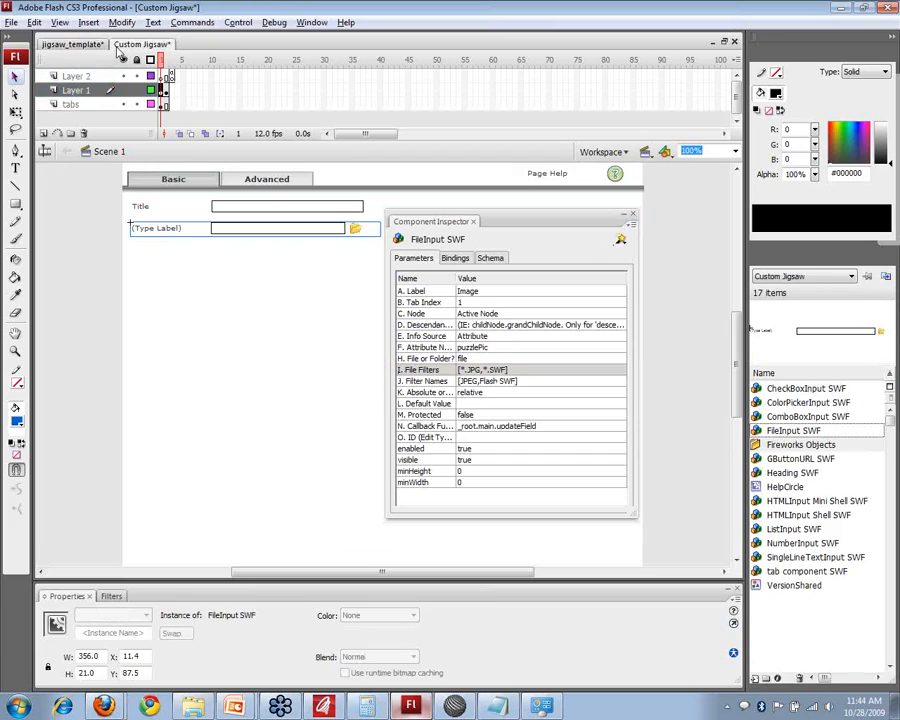
left_click(632, 214)
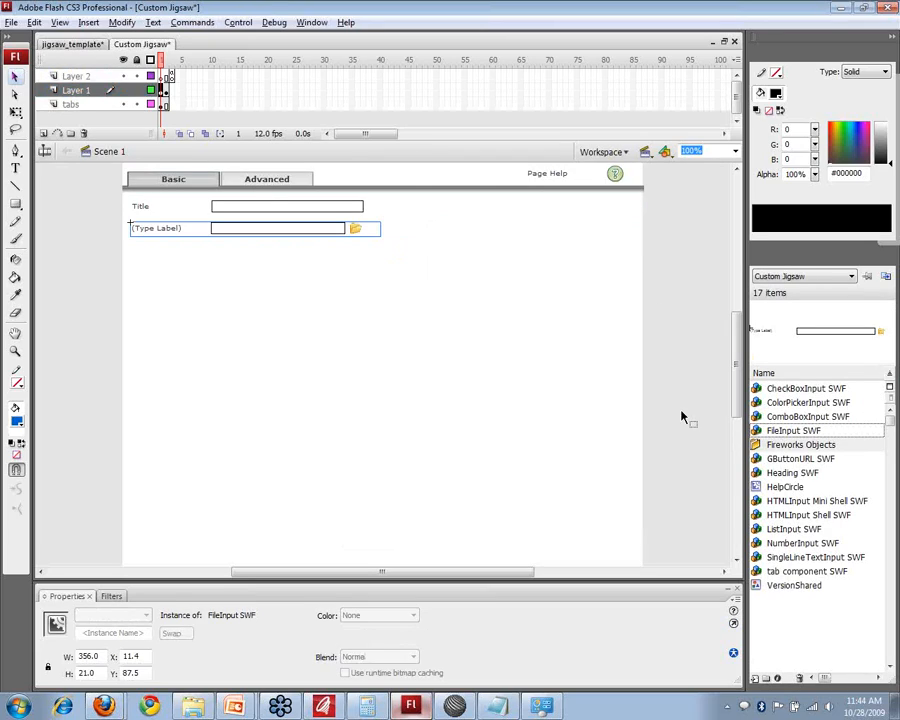
Add a NumberInput SWF component from the library just below the file field and show it in the Component Inspector.
left_click(805, 545)
left_click_drag(812, 553, 203, 248)
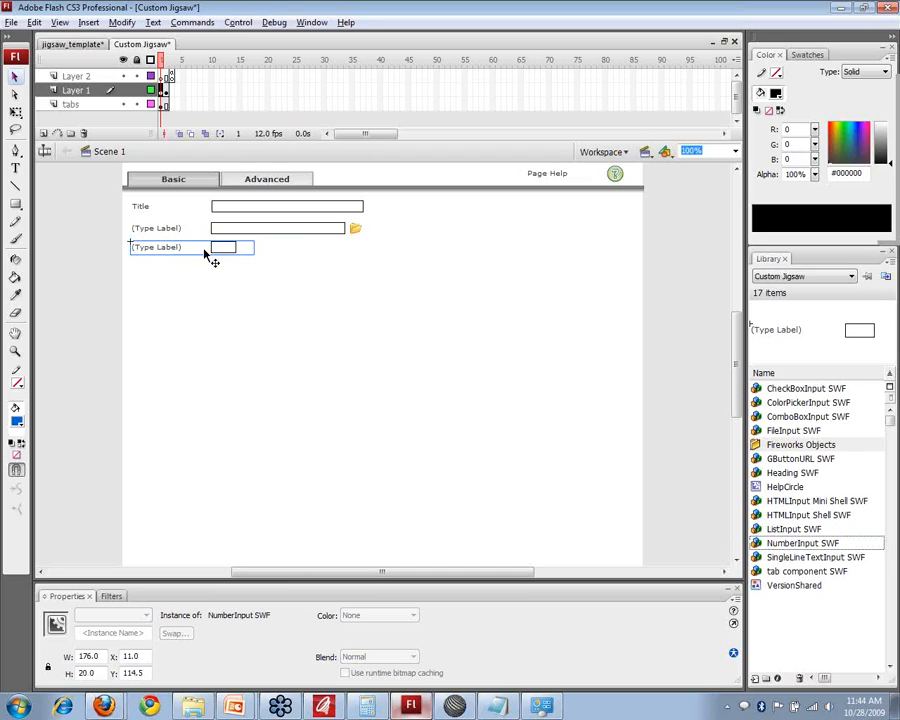
left_click(113, 597)
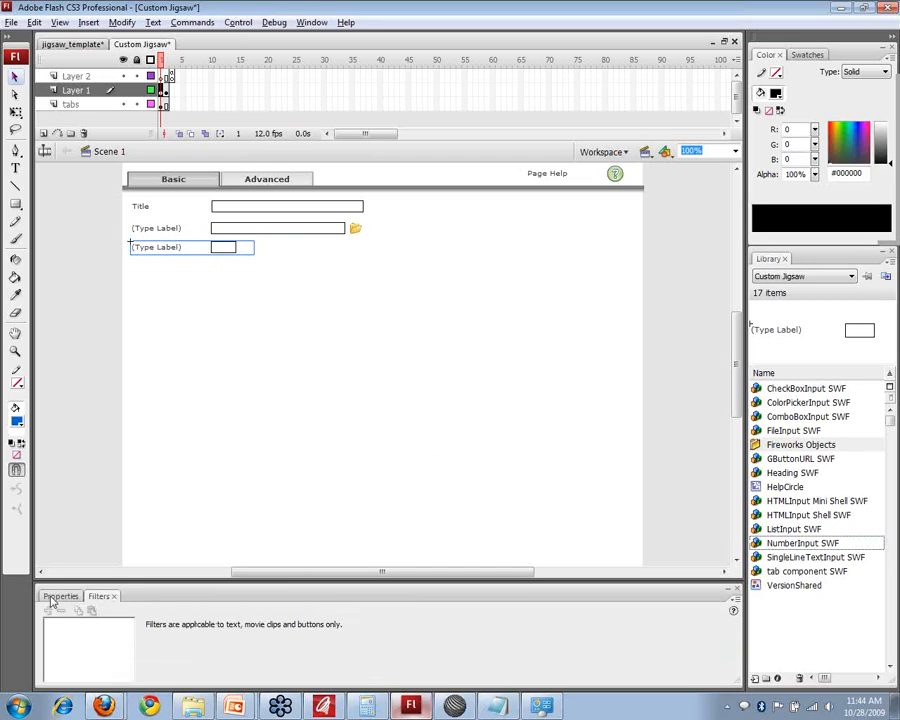
left_click(66, 596)
left_click(311, 22)
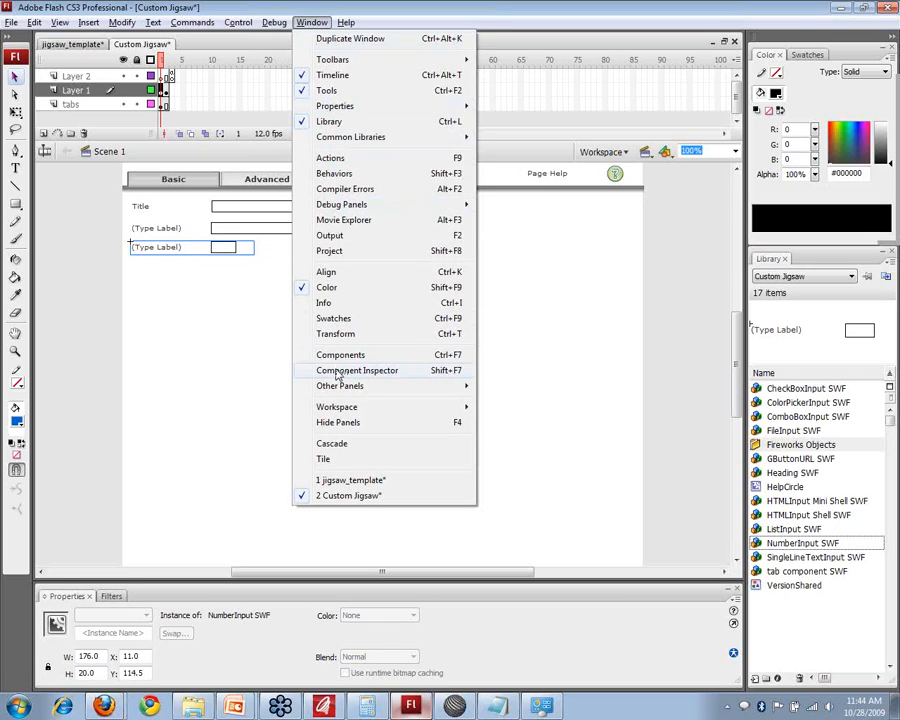
left_click(385, 311)
Set the NumberInput component's Label to Puzzle Width and its Tab Index to 2.
left_click(478, 291)
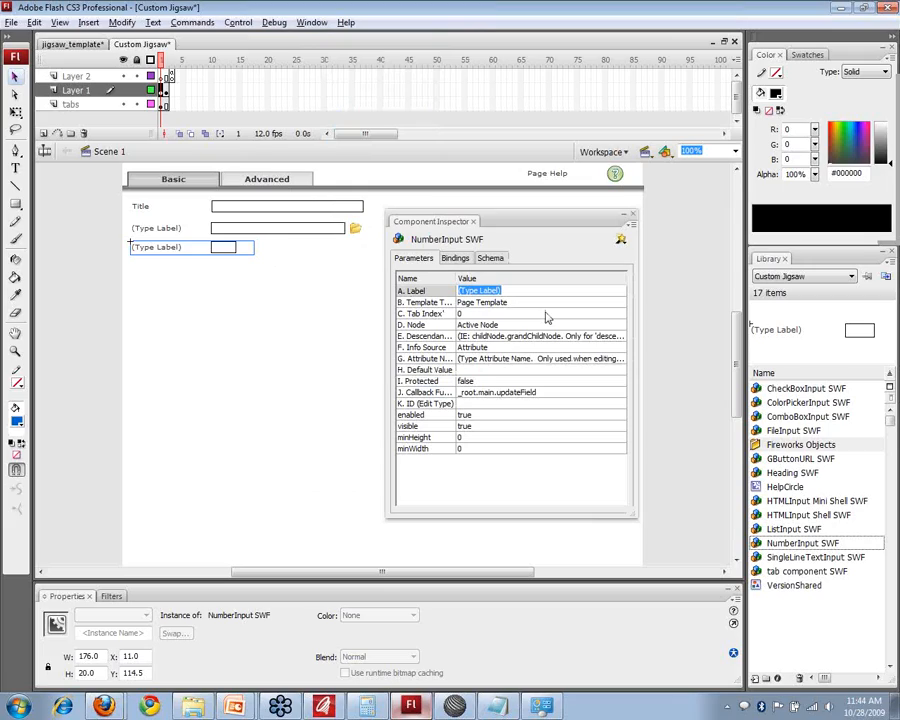
type("Puzzle Width")
left_click(488, 314)
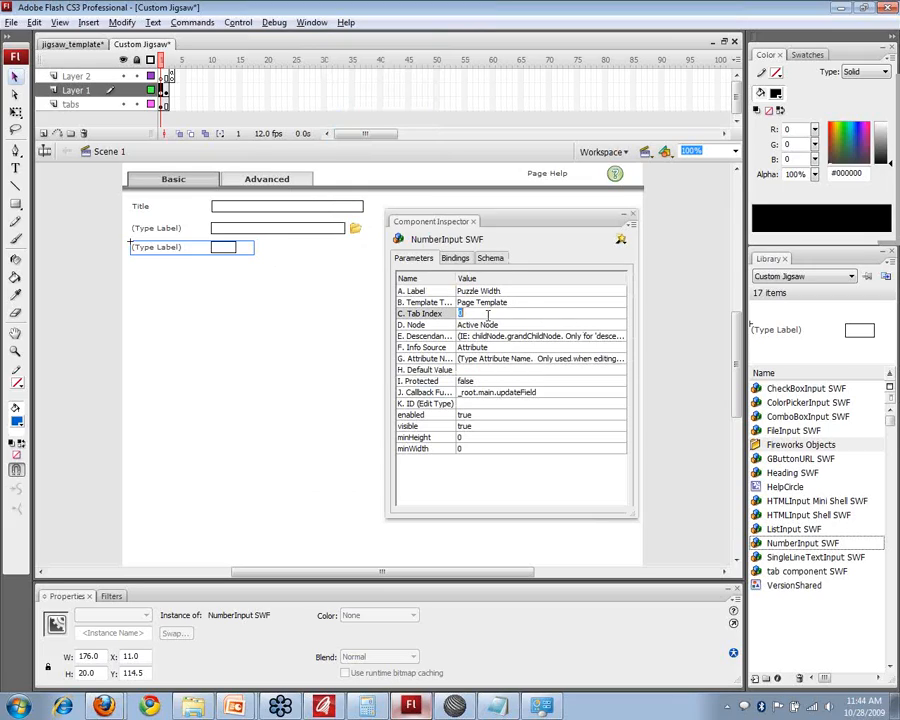
type("2")
Look up the puzzle width attribute in the Notepad code and set the NumberInput's Attribute Name to puzzleW.
left_click(483, 358)
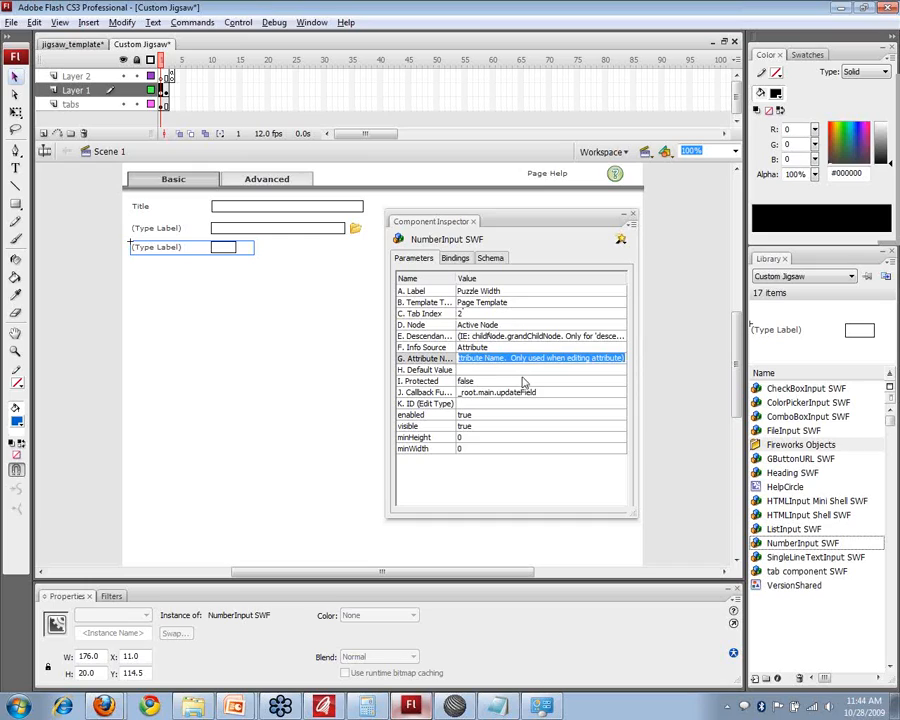
key("alt+Tab")
key("alt+Tab")
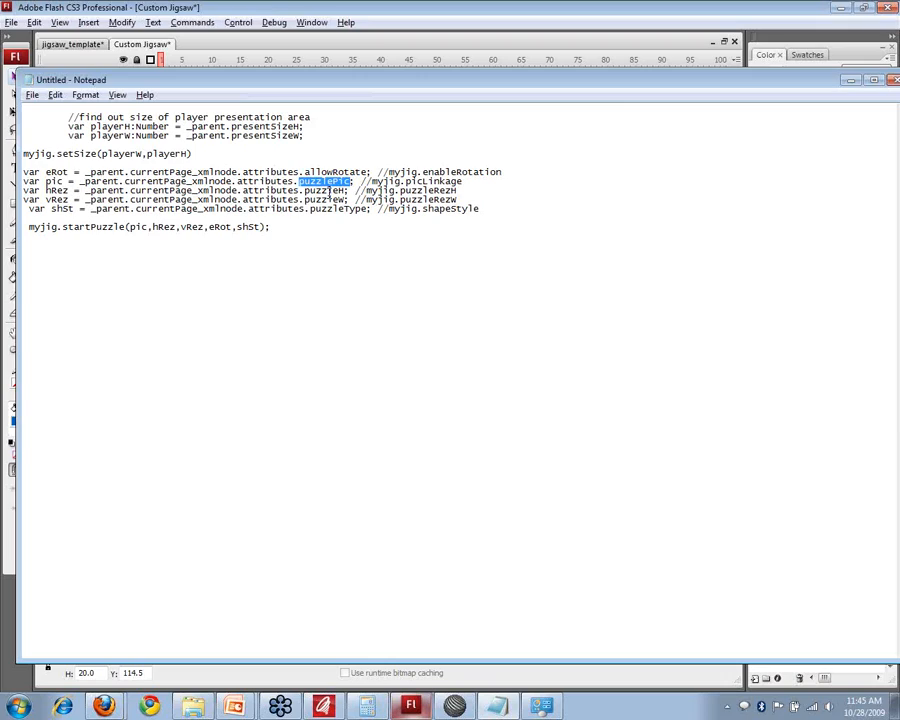
left_click(323, 207)
double_click(323, 201)
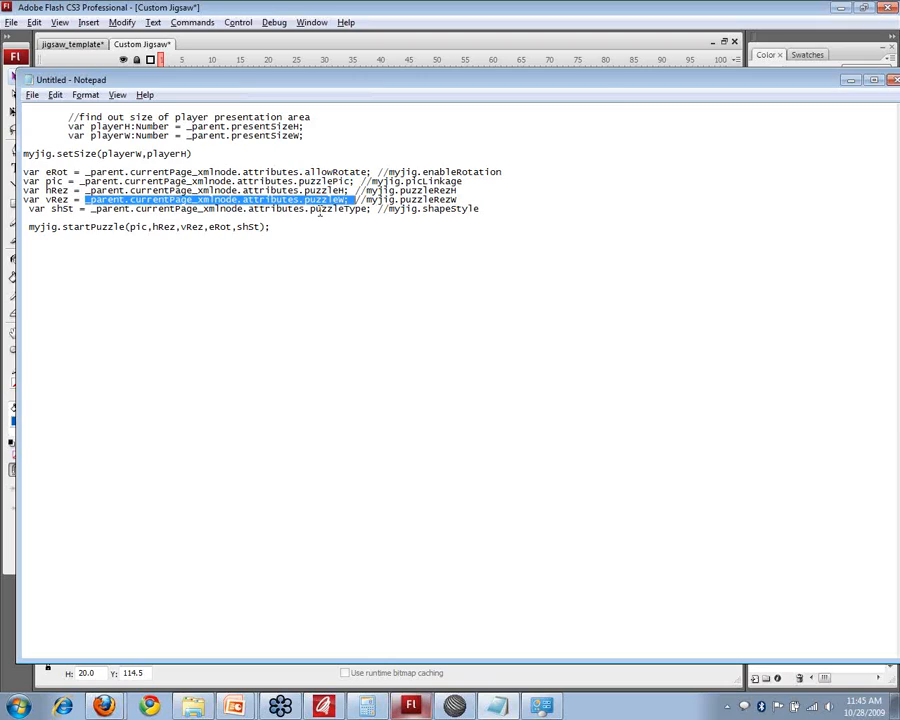
left_click(321, 201)
left_click_drag(304, 200, 347, 200)
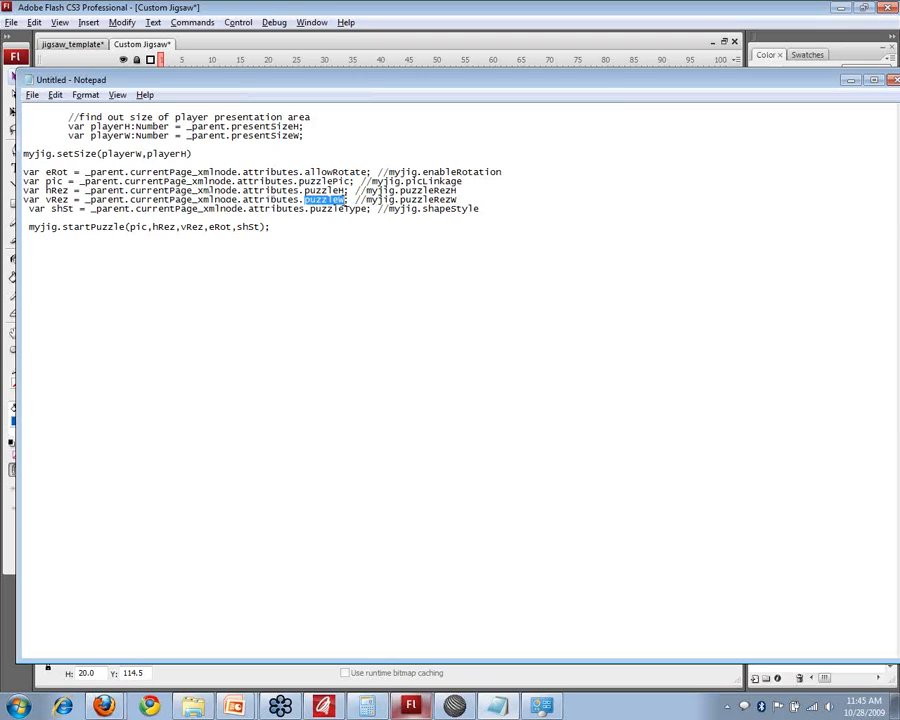
key("alt+Tab")
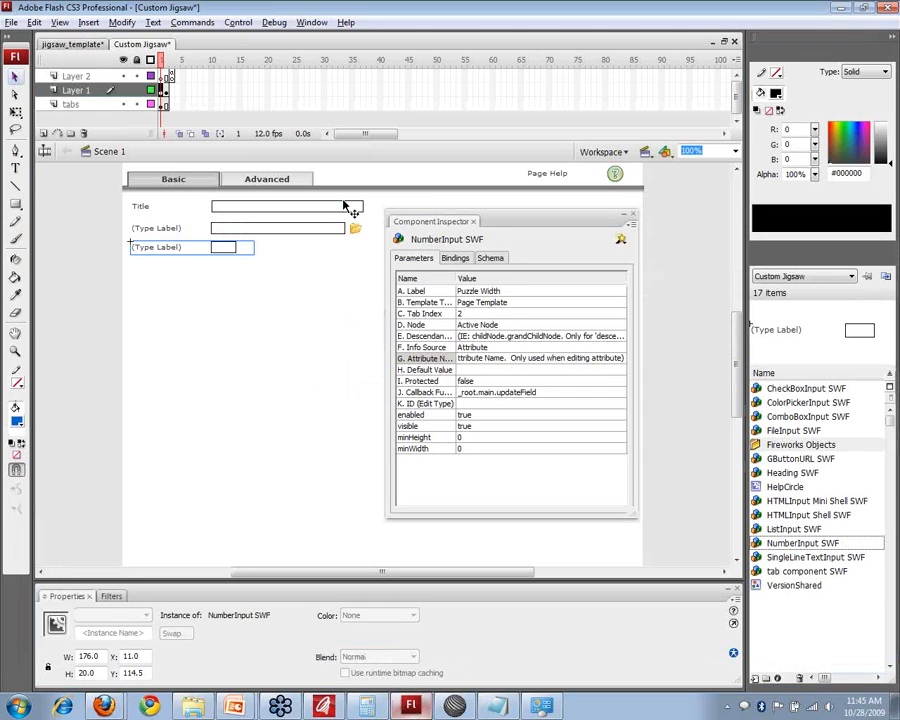
left_click(481, 361)
type("pu")
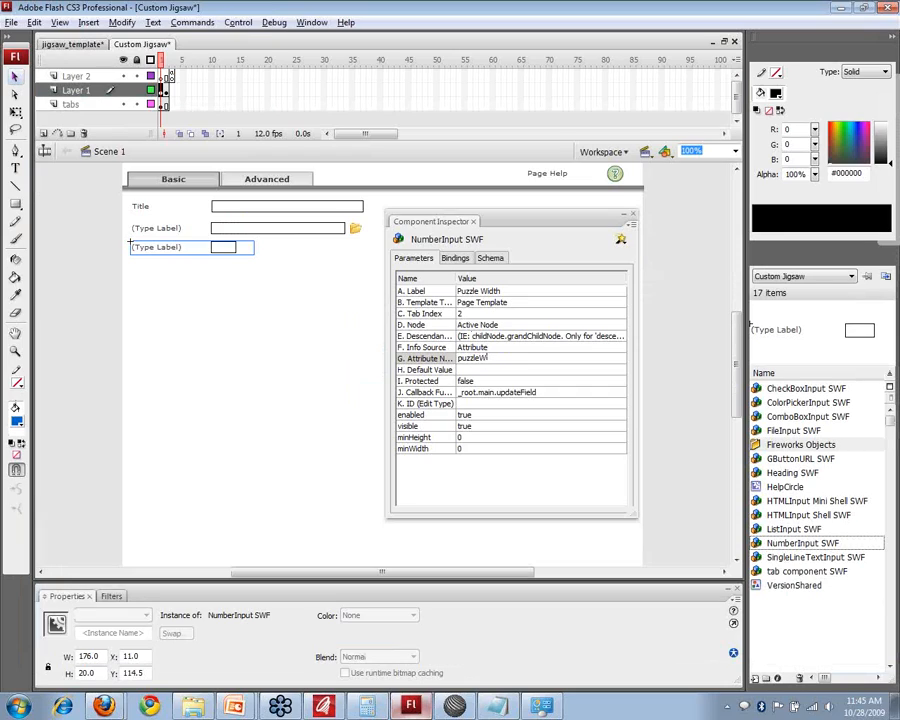
type("zzleW")
Set the Puzzle Width field's Default Value to 2 and close the Component Inspector.
left_click(478, 370)
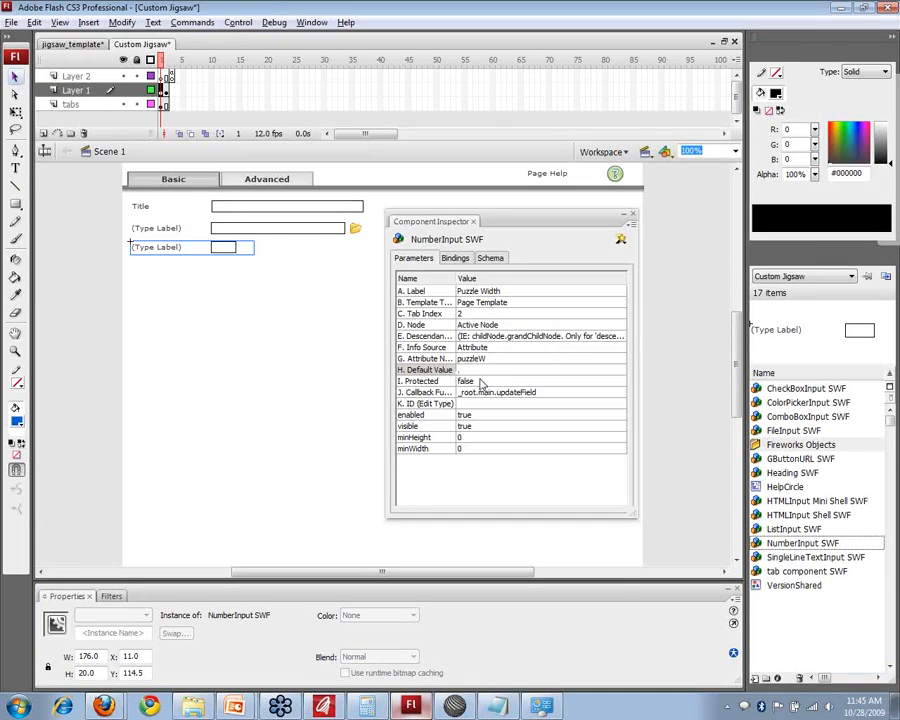
type("2")
left_click(634, 215)
left_click(634, 218)
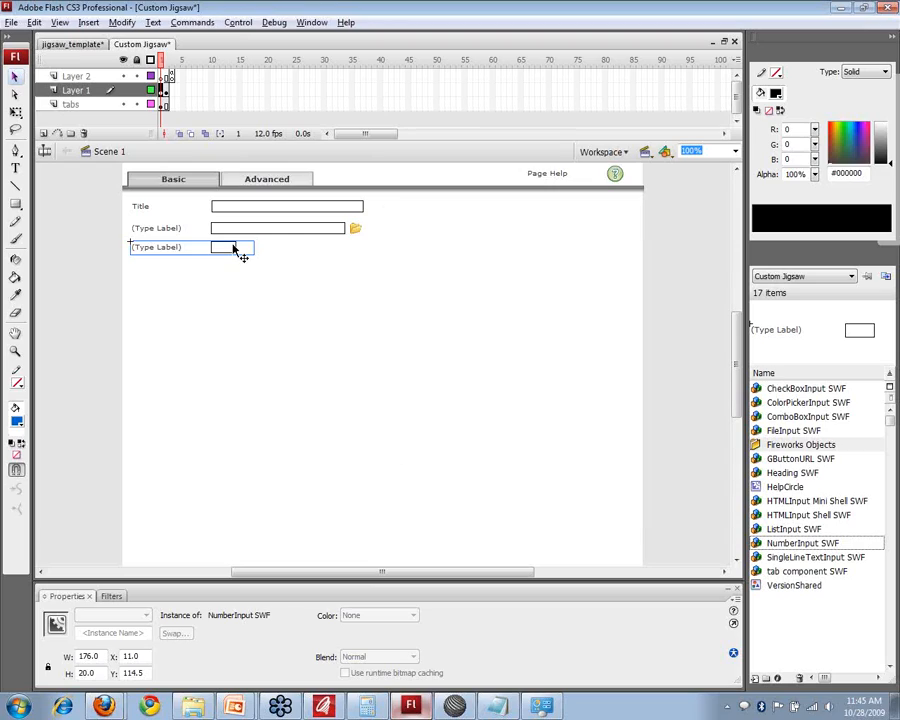
Add a second NumberInput SWF component below the Puzzle Width field and show its parameters in the Component Inspector.
left_click(777, 543)
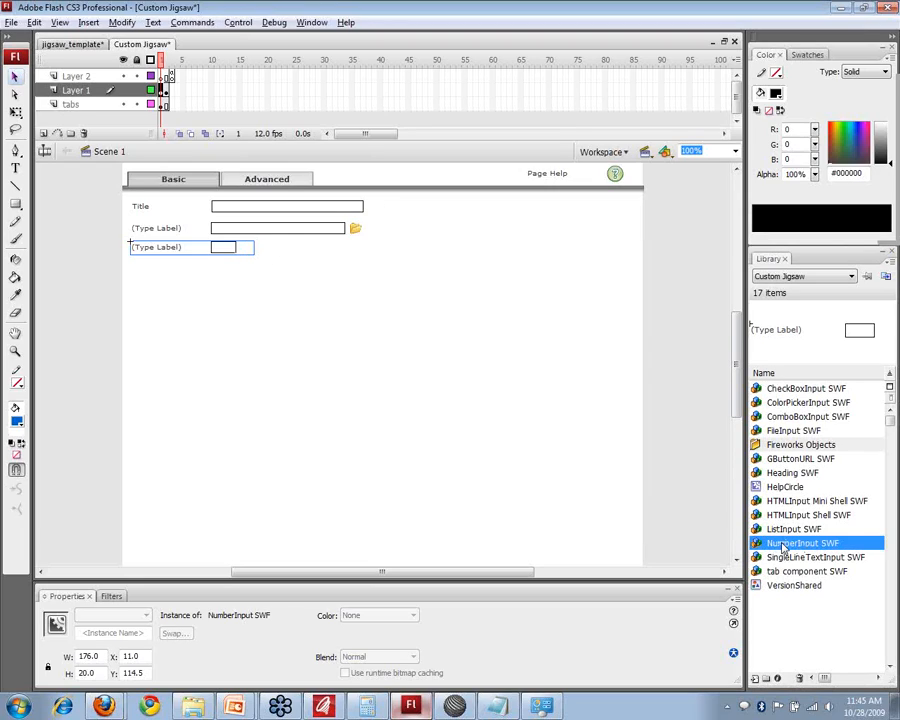
left_click_drag(785, 548, 194, 273)
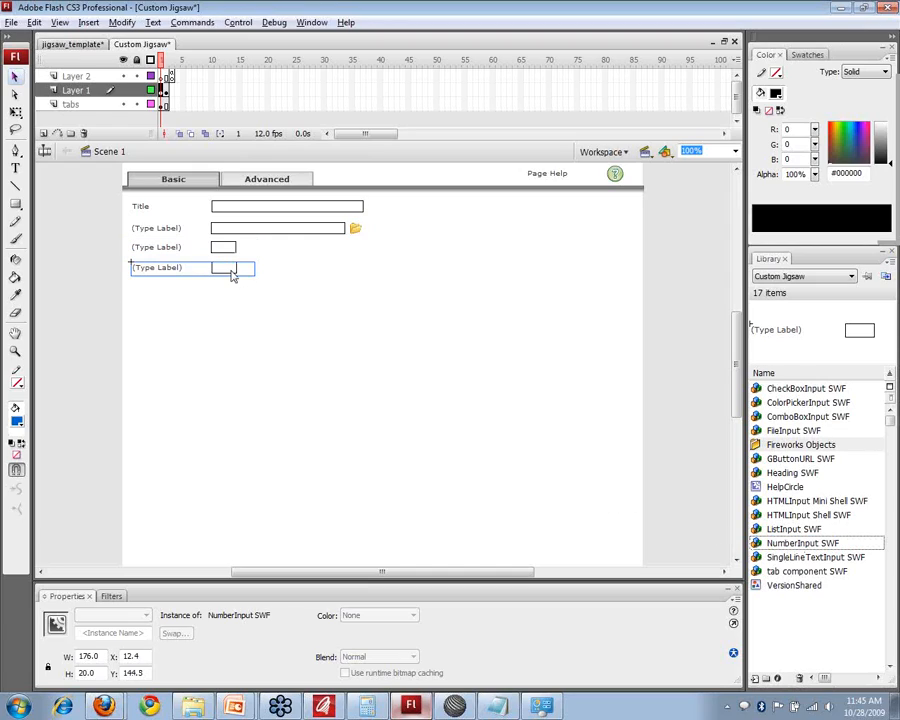
left_click(311, 22)
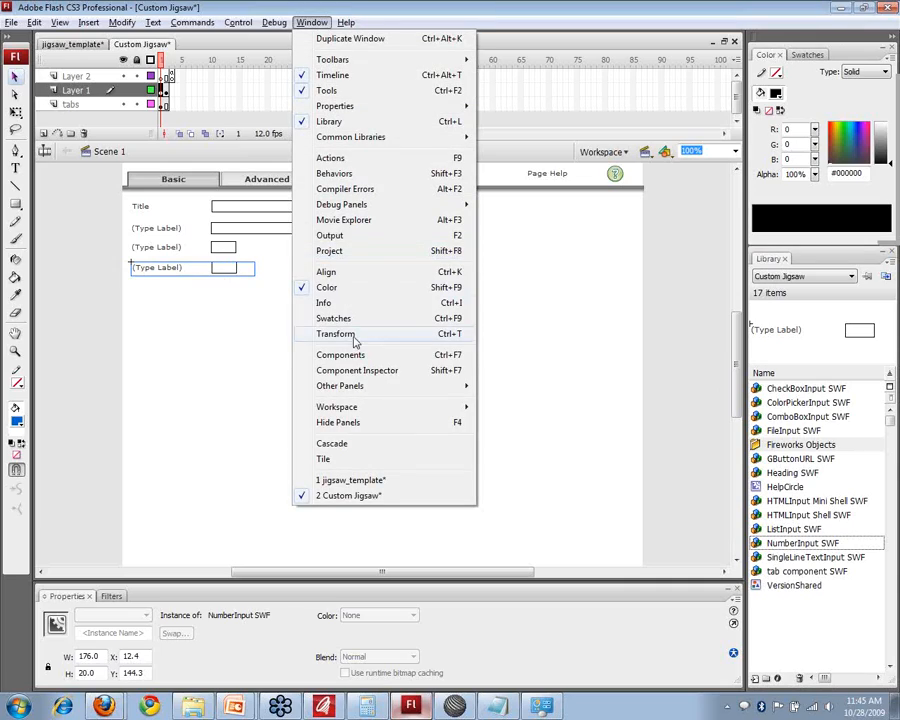
left_click(360, 370)
Set the second NumberInput's Label to Puzzle Height and its Tab Index to 3.
left_click(490, 291)
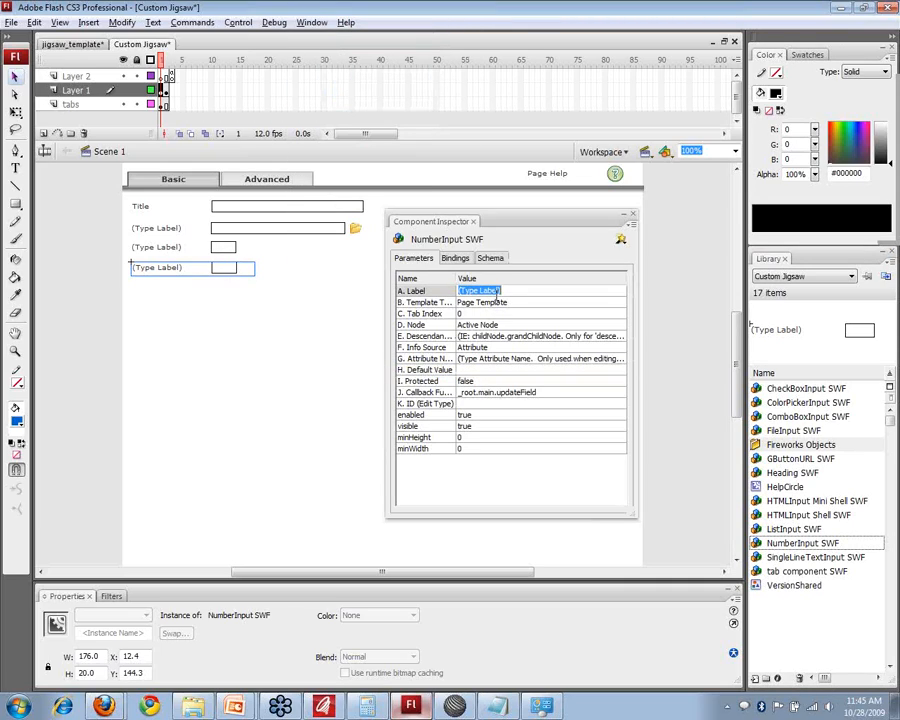
type("Puzzle Height")
key("Tab")
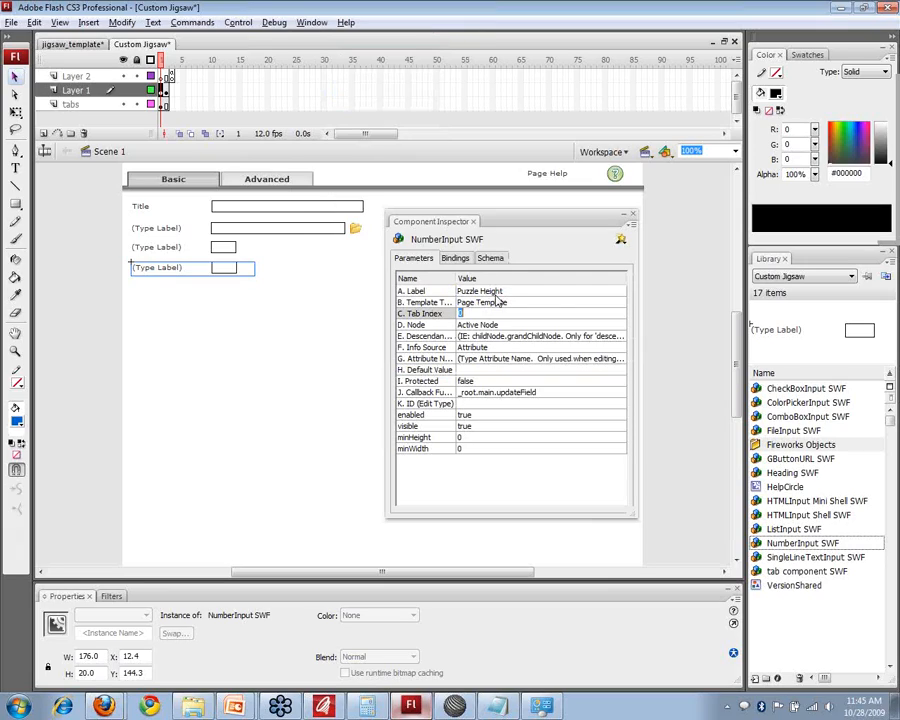
type("3")
Set the Puzzle Height field's Attribute Name to puzzleH and its Default Value to 2, and close the Component Inspector.
key("Tab")
key("Tab")
key("Tab")
key("Tab")
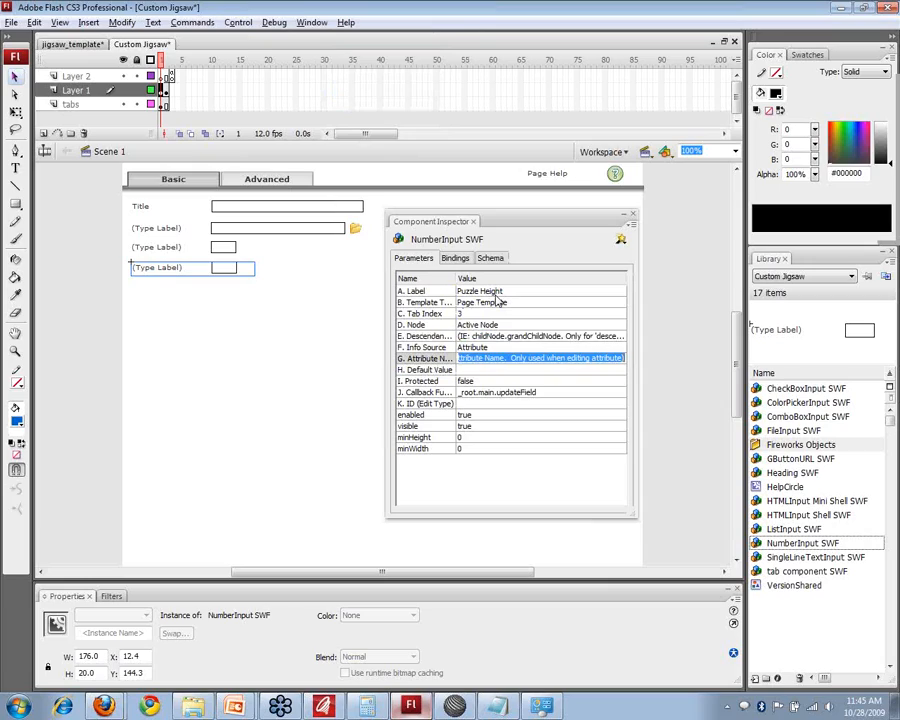
type("puzzleH")
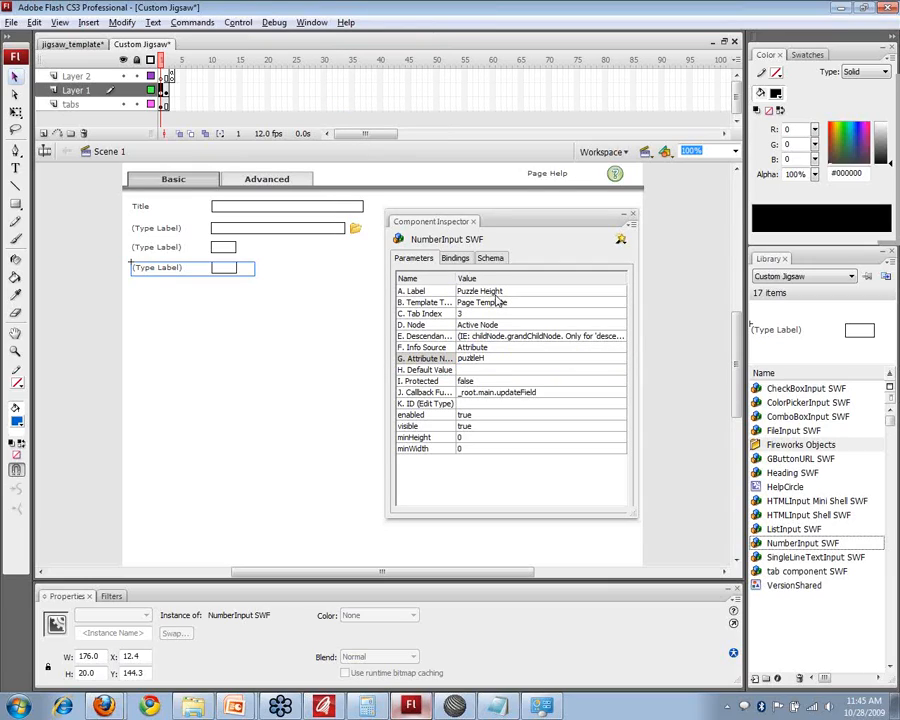
key("Tab")
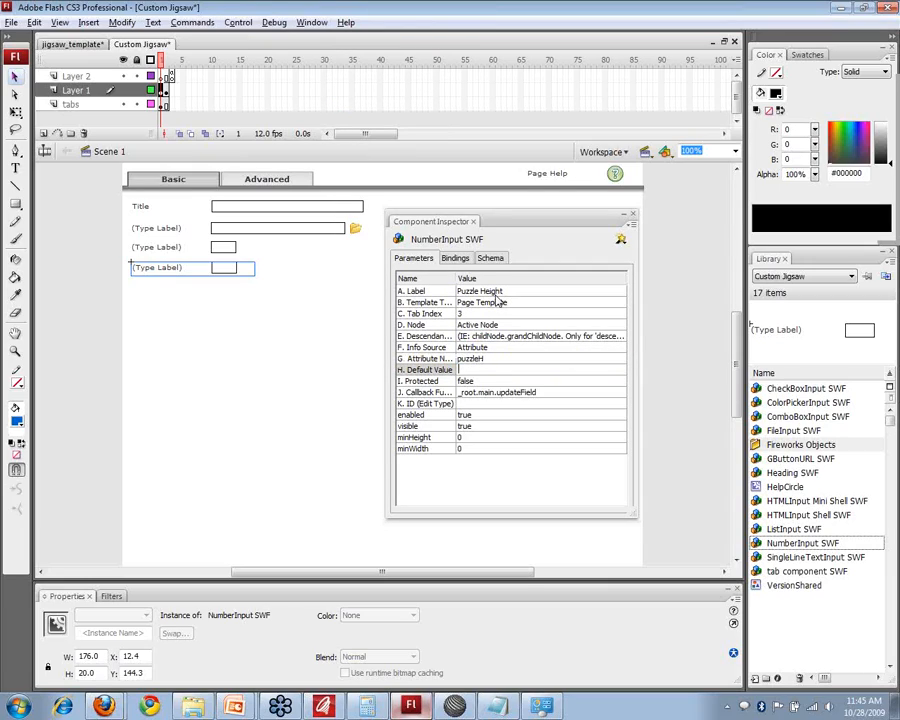
type("2")
left_click(632, 213)
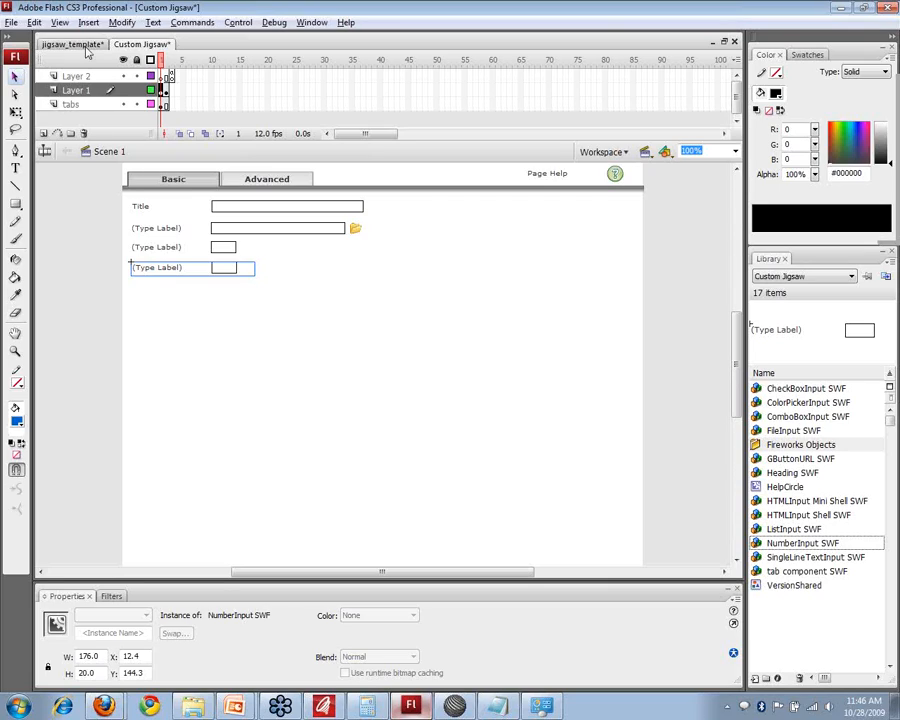
Show the parameters of the JigsawPuzzle component on the jigsaw_template stage in the Component Inspector.
left_click(72, 44)
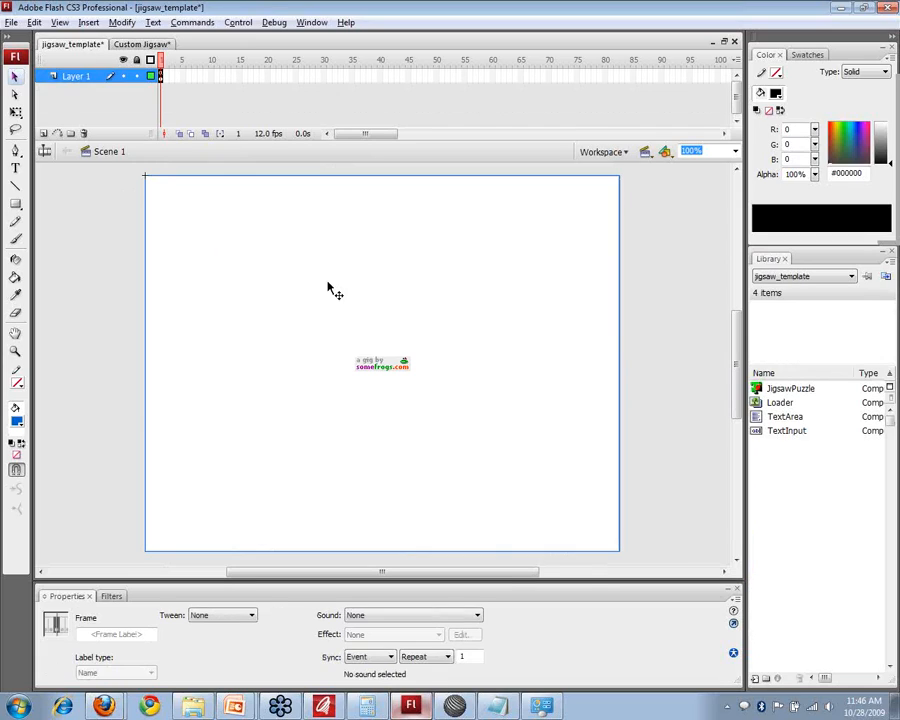
left_click(376, 339)
left_click(311, 22)
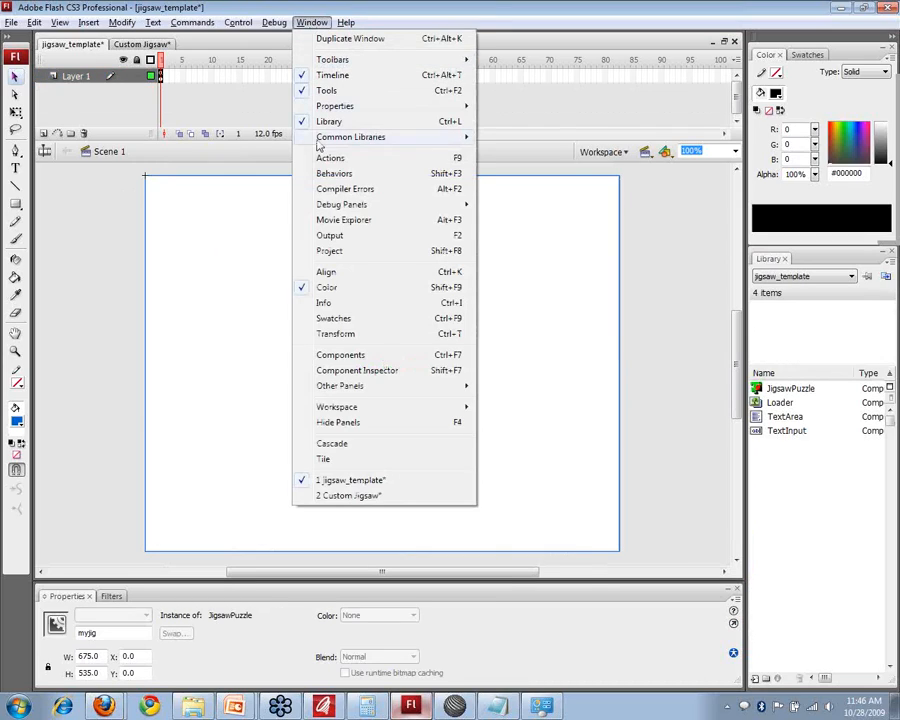
left_click(356, 370)
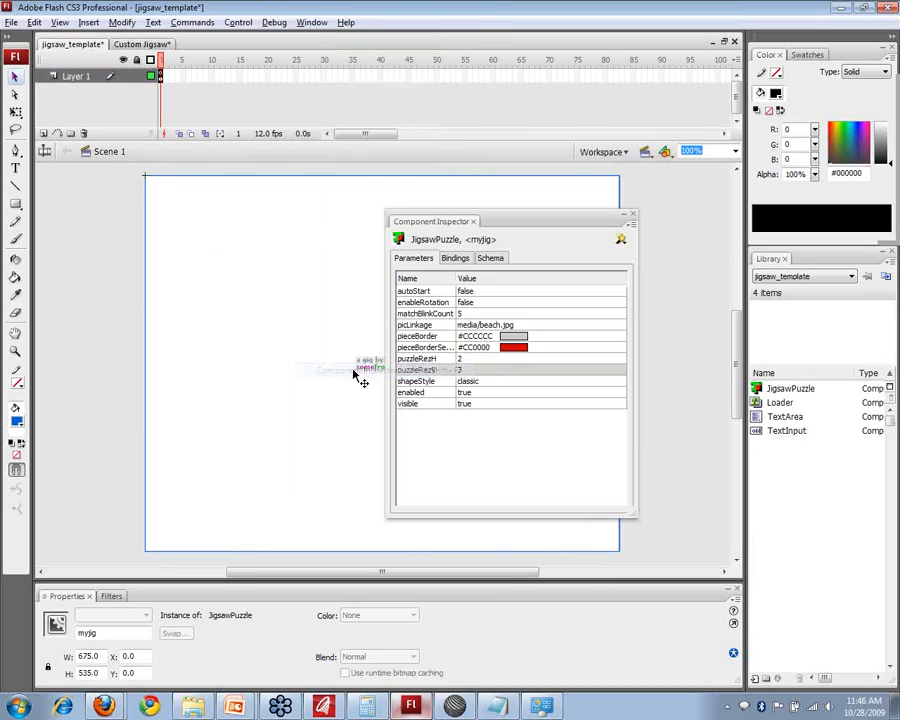
Review the available shapeStyle options of the JigsawPuzzle component, keeping classic.
left_click(490, 381)
left_click(488, 383)
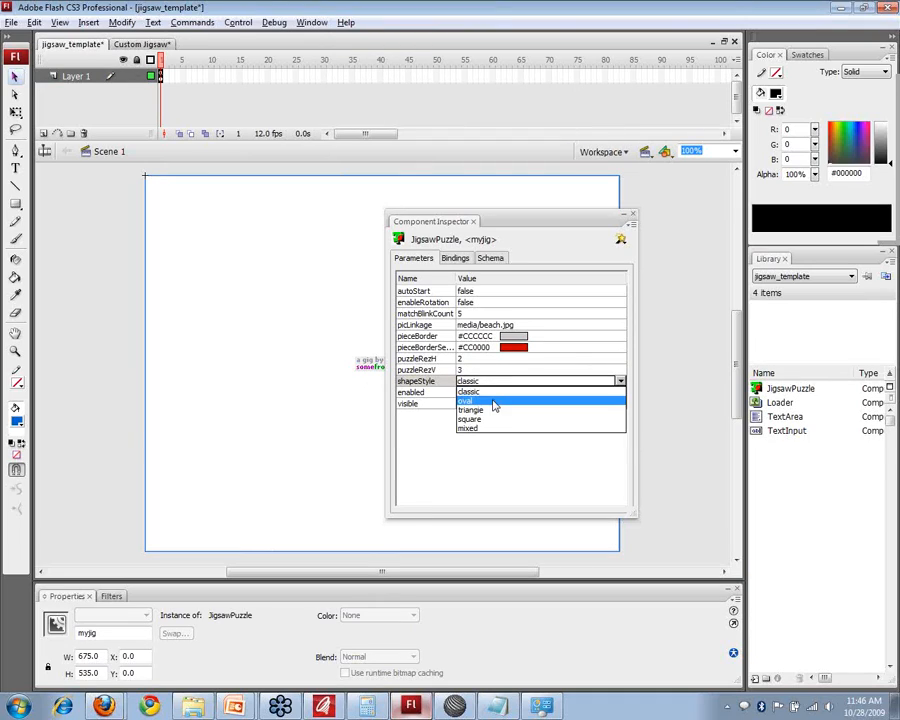
left_click(437, 384)
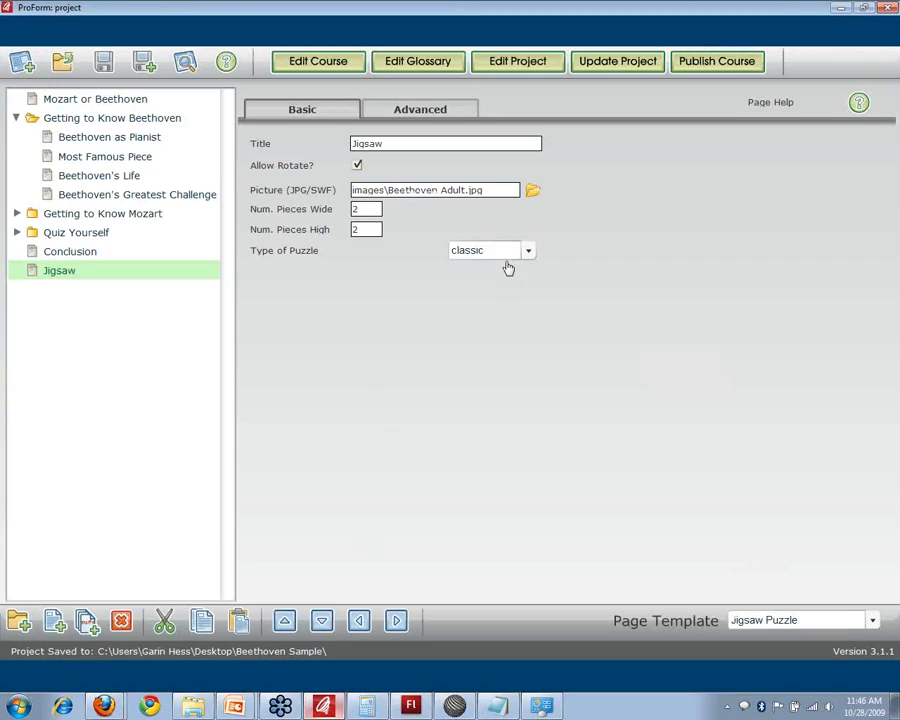
In ProForm, set the Jigsaw page's Type of Puzzle to triangle and save the project.
left_click(508, 252)
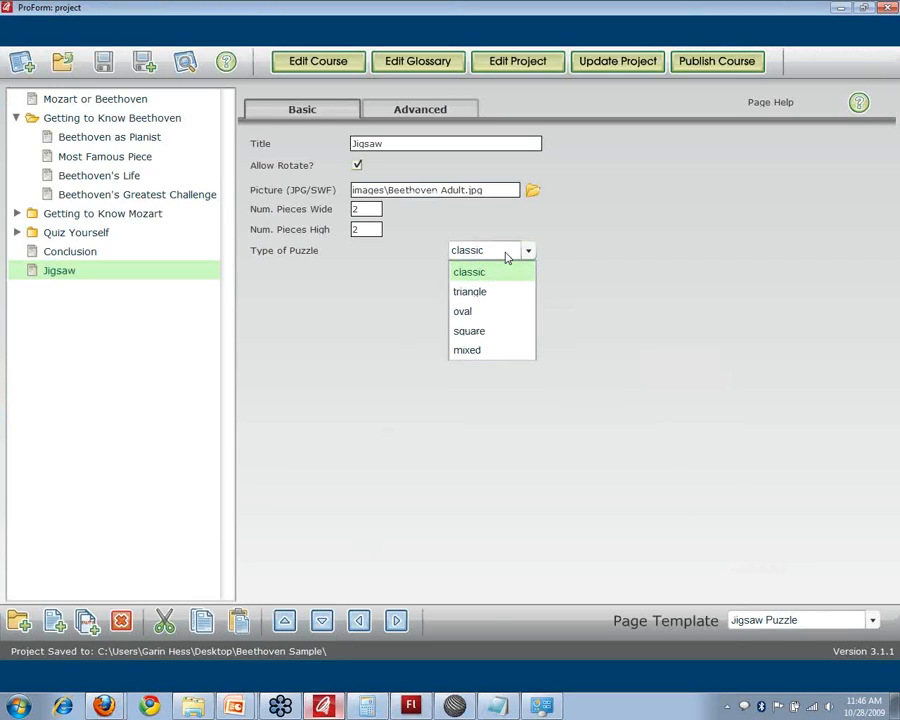
left_click(463, 292)
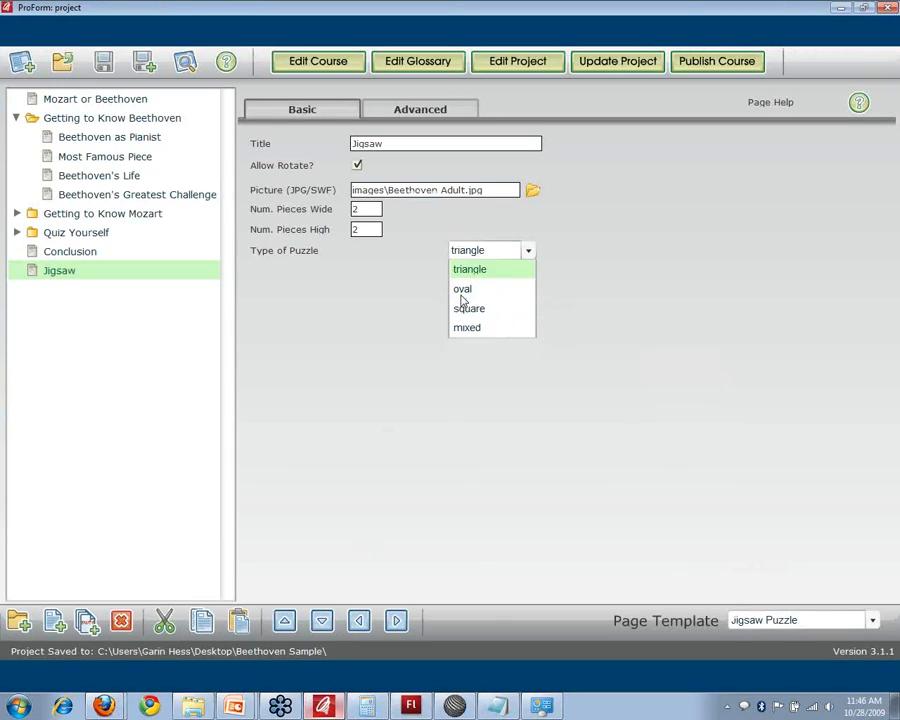
left_click(103, 62)
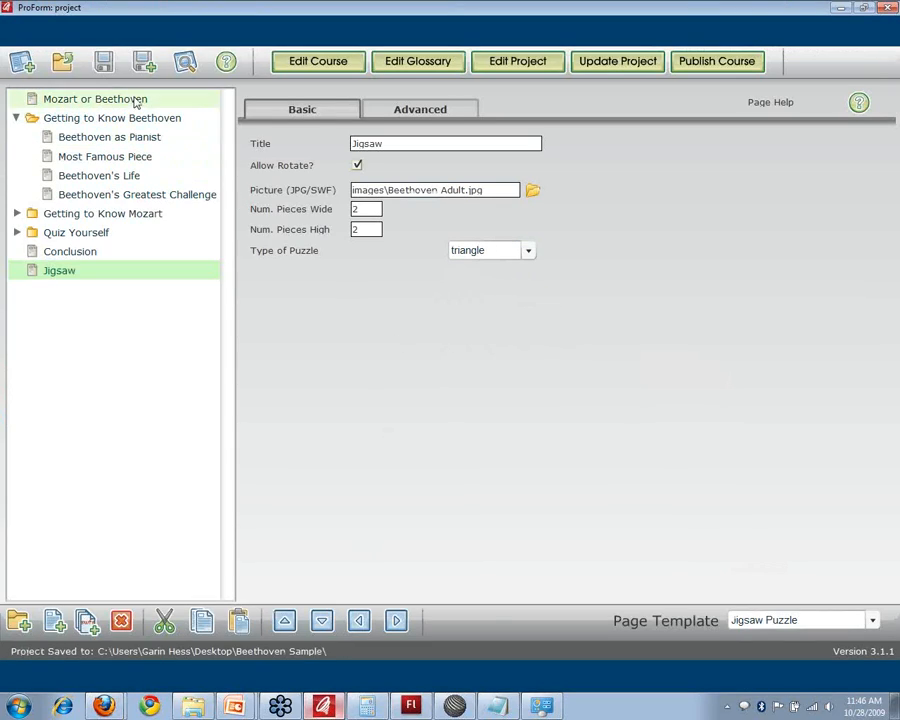
Preview the course in Firefox and show the Jigsaw page in the Training Course Window.
left_click(185, 62)
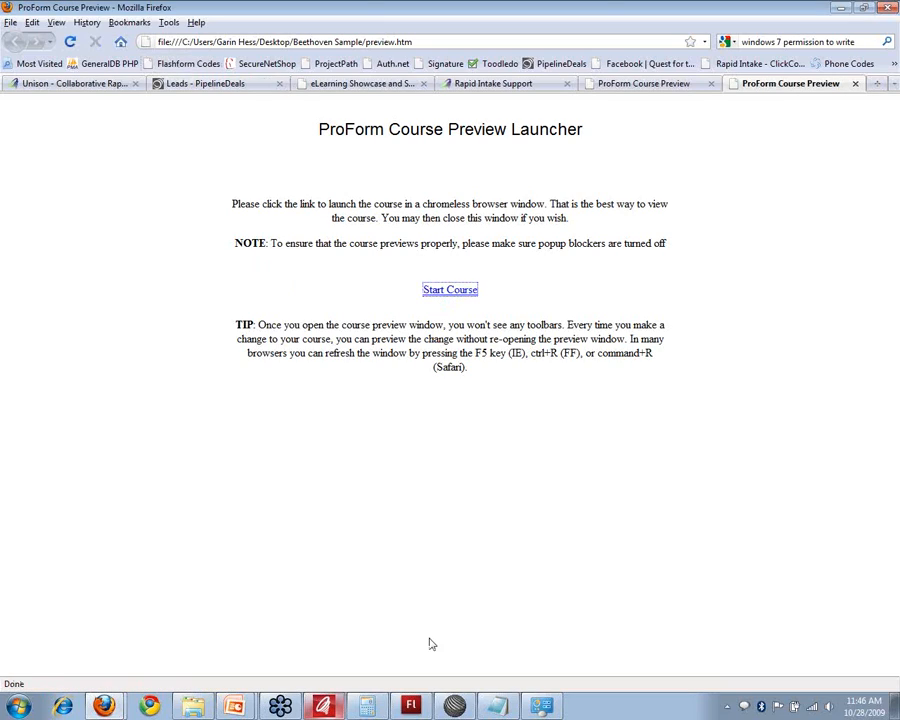
left_click(104, 706)
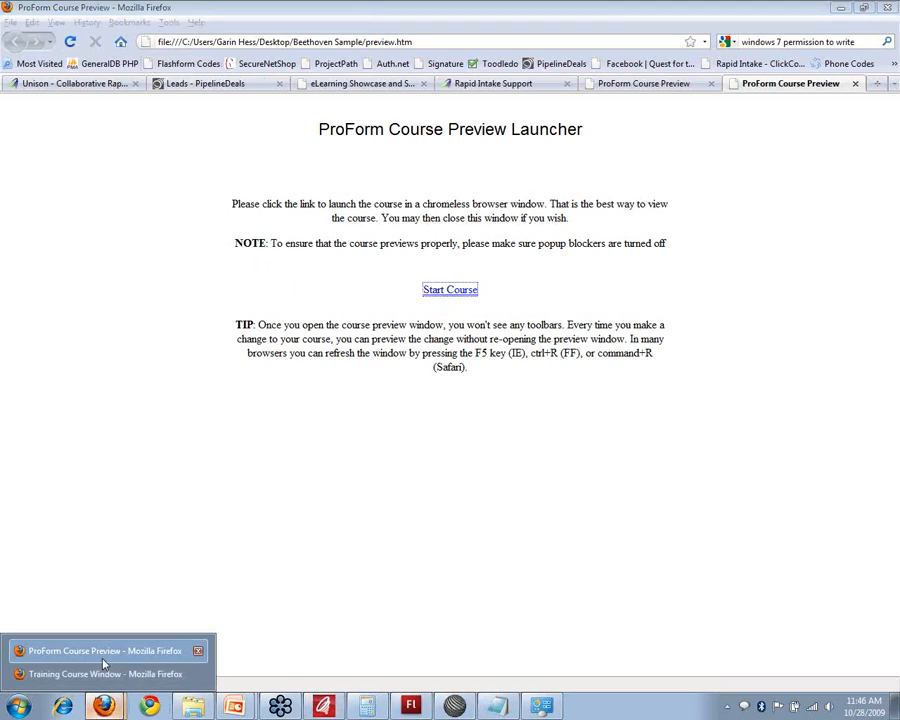
left_click(140, 674)
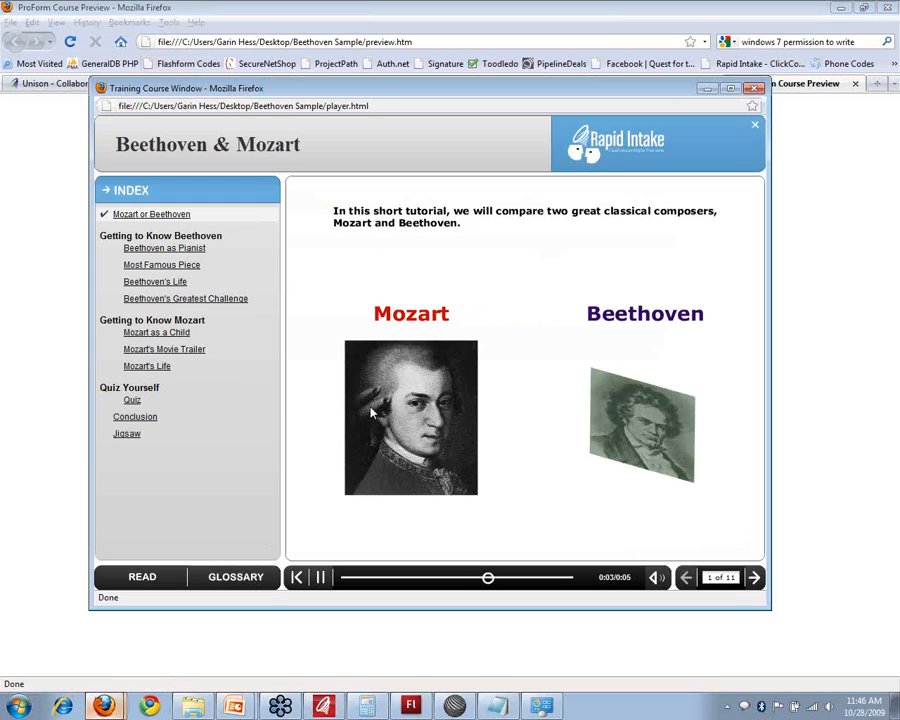
left_click(135, 436)
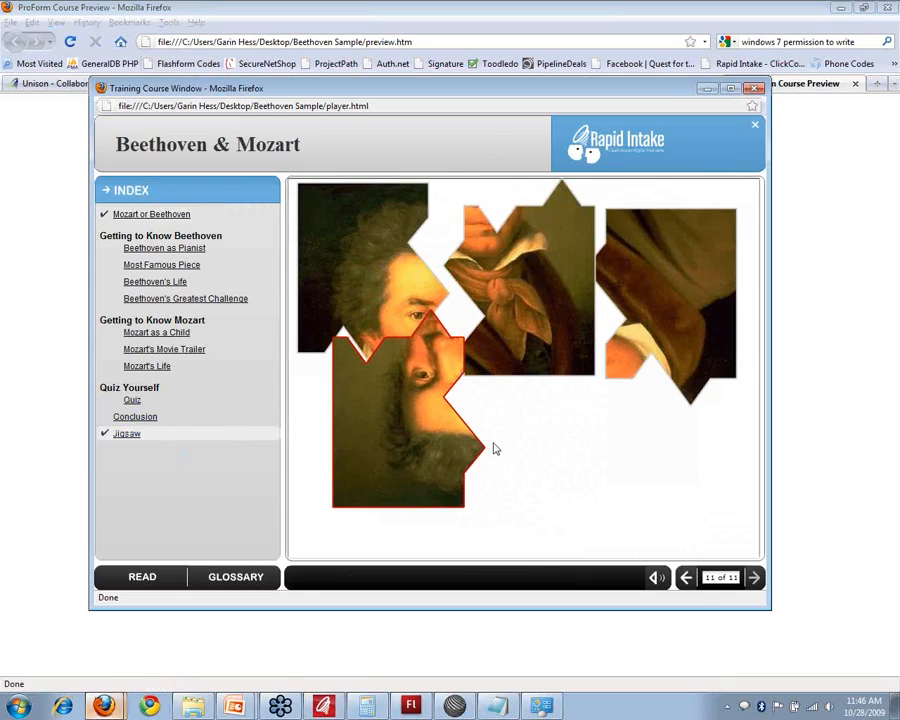
Try out the jigsaw by moving its triangle-edged pieces around the puzzle area.
left_click_drag(450, 356, 511, 428)
left_click_drag(411, 436, 632, 374)
left_click(423, 400)
left_click_drag(560, 405, 444, 414)
left_click_drag(596, 370, 553, 436)
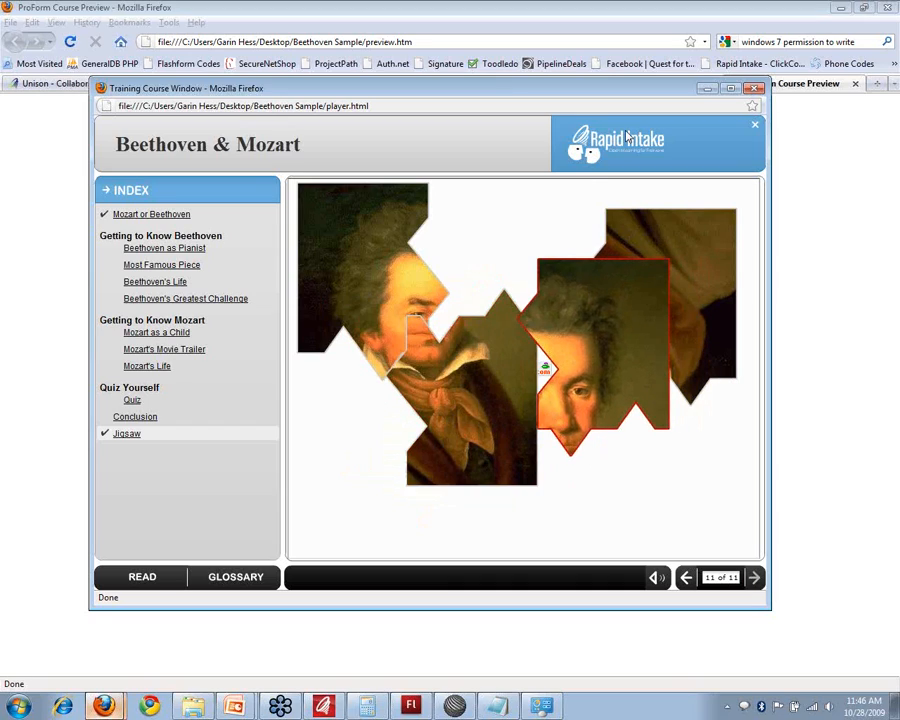
Switch back to Adobe Flash and bring up the Custom Jigsaw document.
key("alt+Tab")
key("alt+Tab")
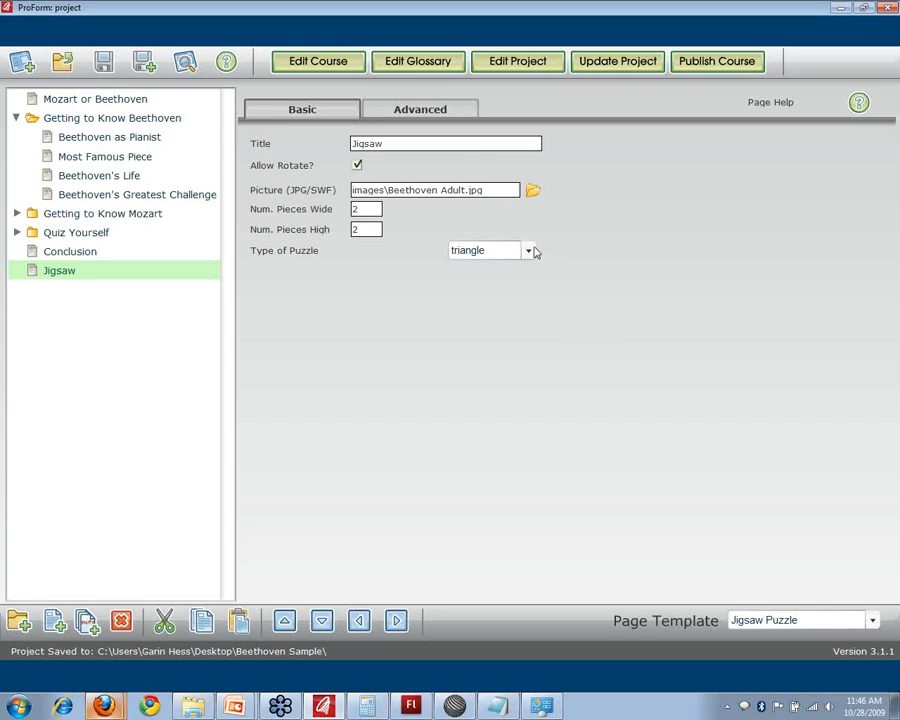
key("alt+Tab")
key("alt+Tab")
key("alt+Tab")
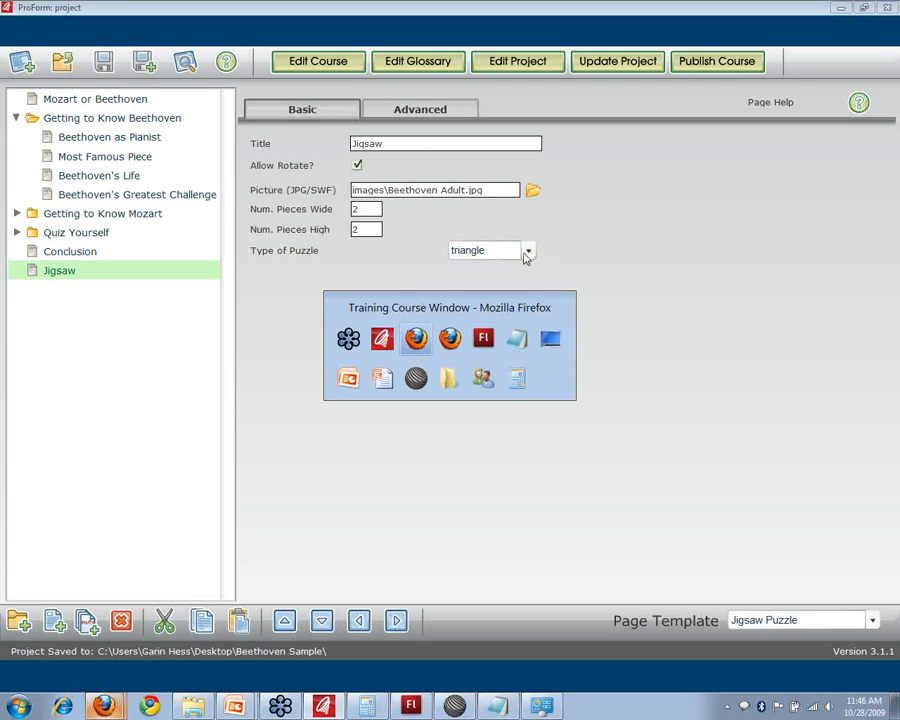
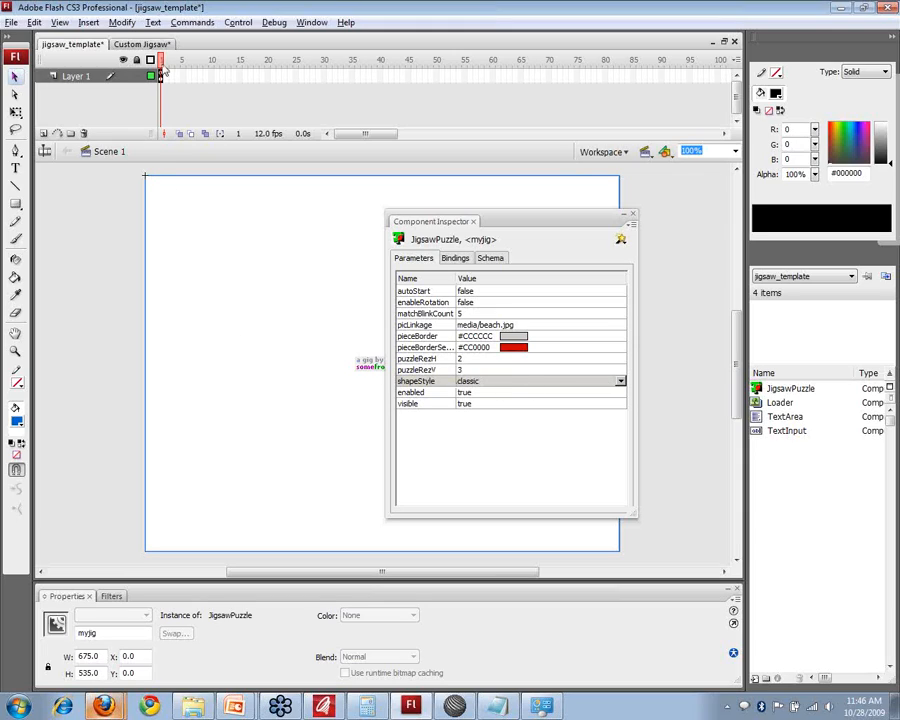
left_click(155, 45)
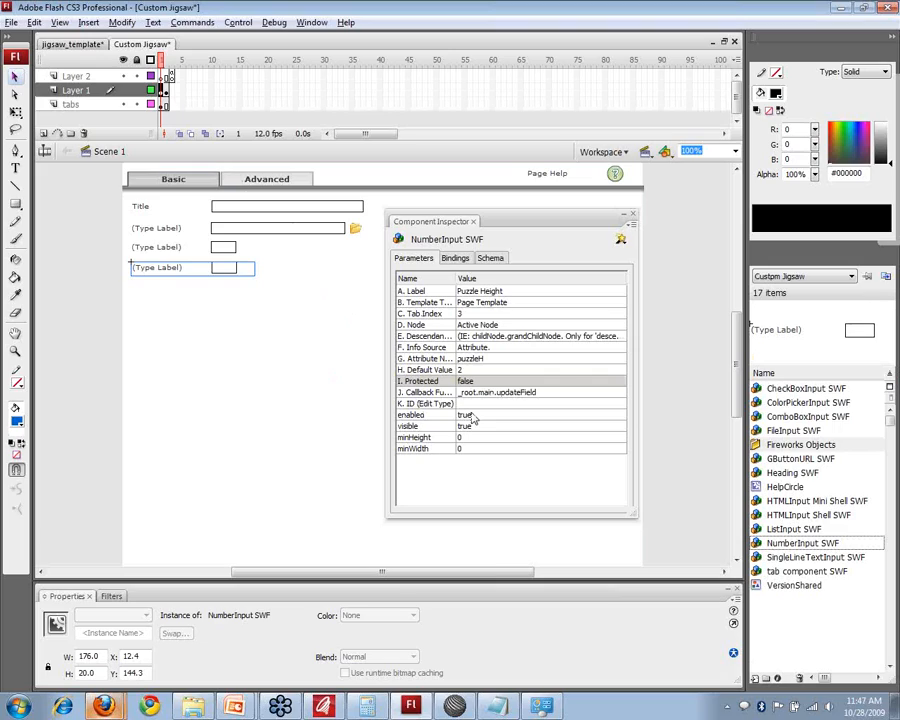
Hide the Component Inspector and place a ComboBoxInput SWF component below the second number input, aligned with the other fields.
key("alt+F7")
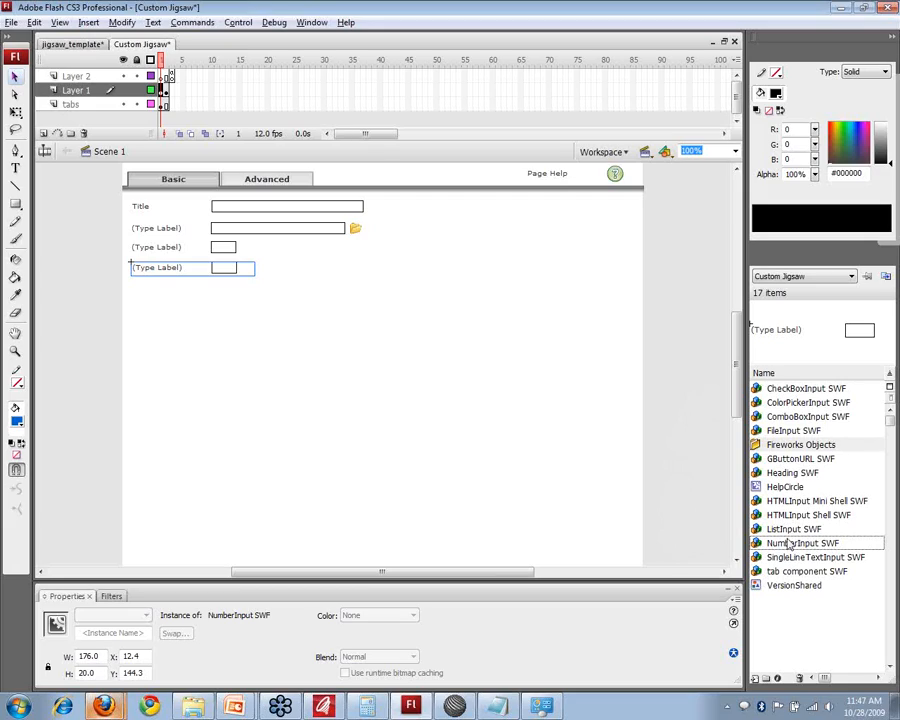
left_click(795, 418)
left_click_drag(795, 418, 256, 302)
key("Up")
key("Up")
key("Up")
key("Up")
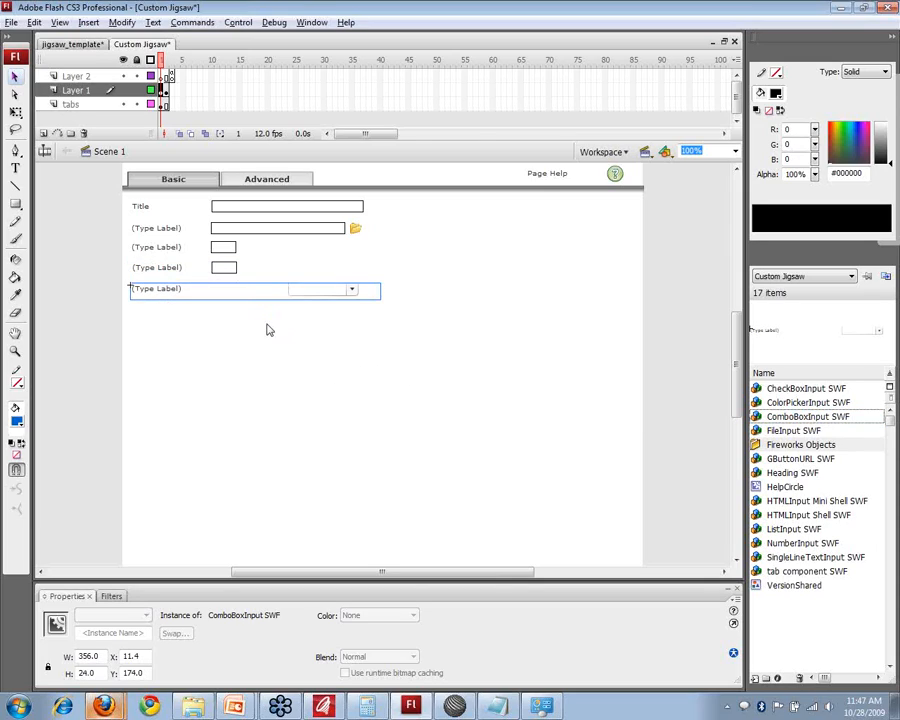
Set the combo box's label parameter to Puzzle Shape and its tab index to 4.
left_click(311, 22)
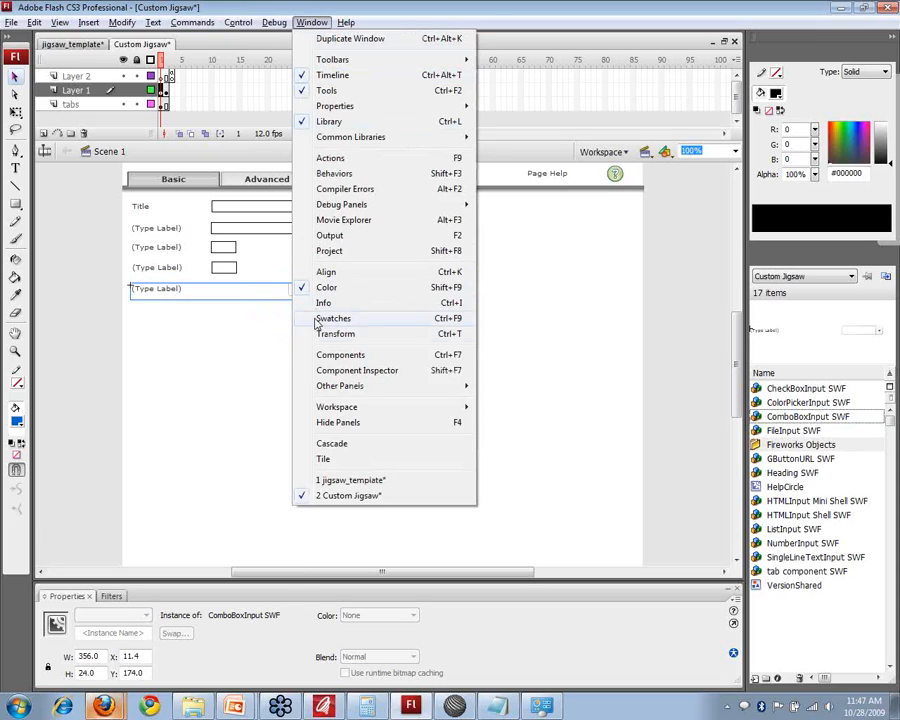
left_click(322, 371)
left_click(510, 291)
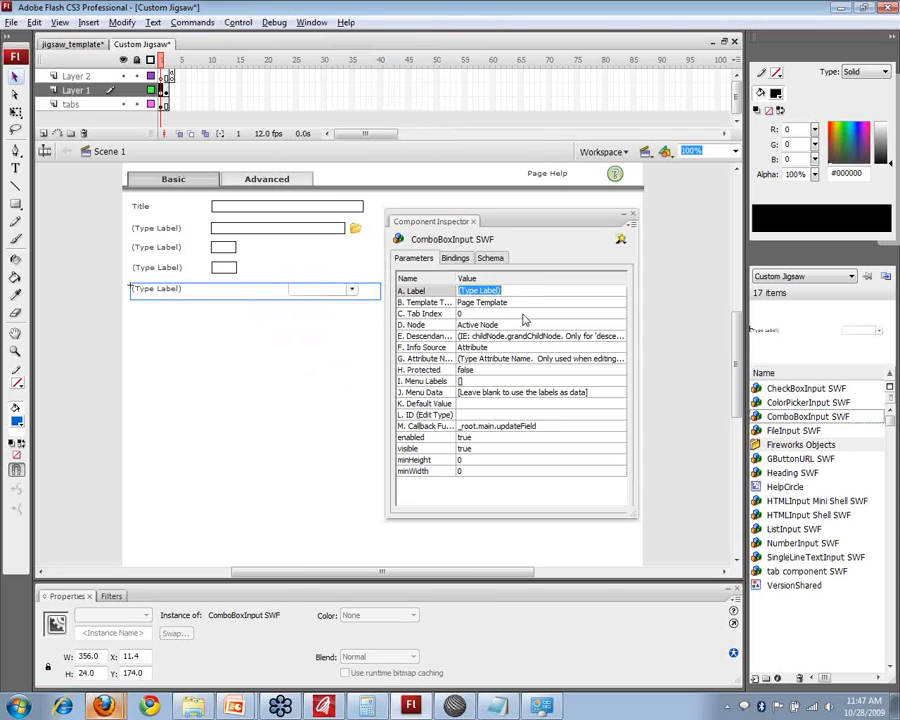
type("Pl")
key("Tab")
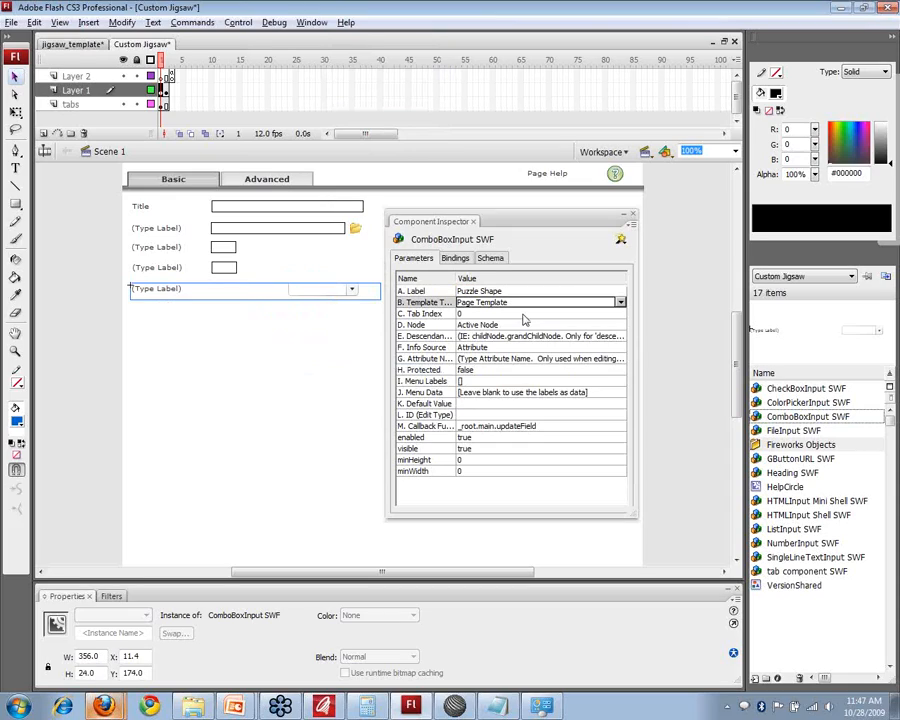
left_click(515, 314)
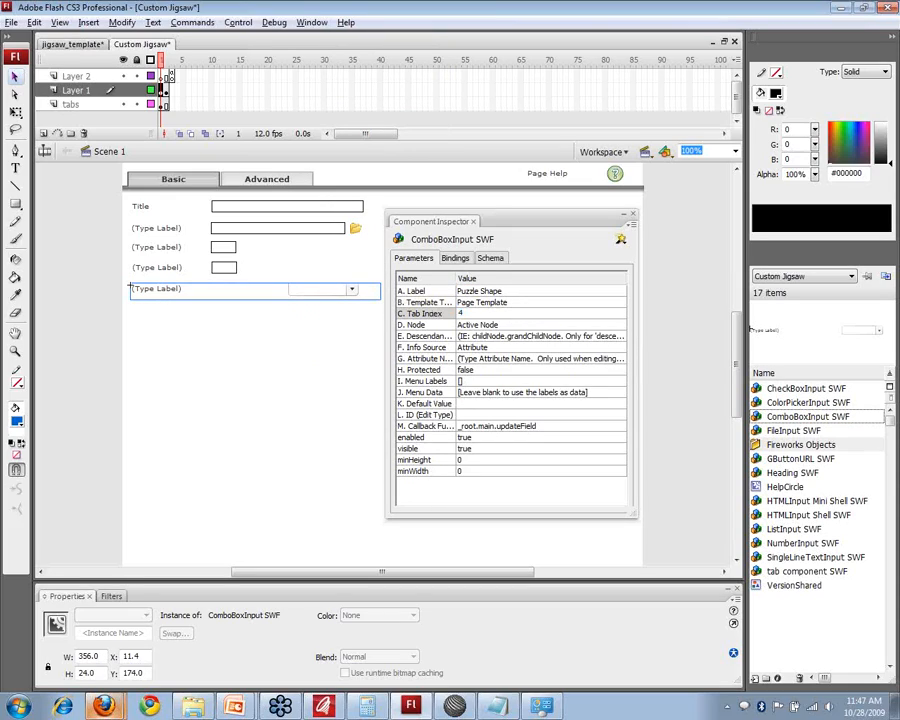
Look up the attribute name used for the shape style in the Notepad script, and return to Flash.
left_click(496, 360)
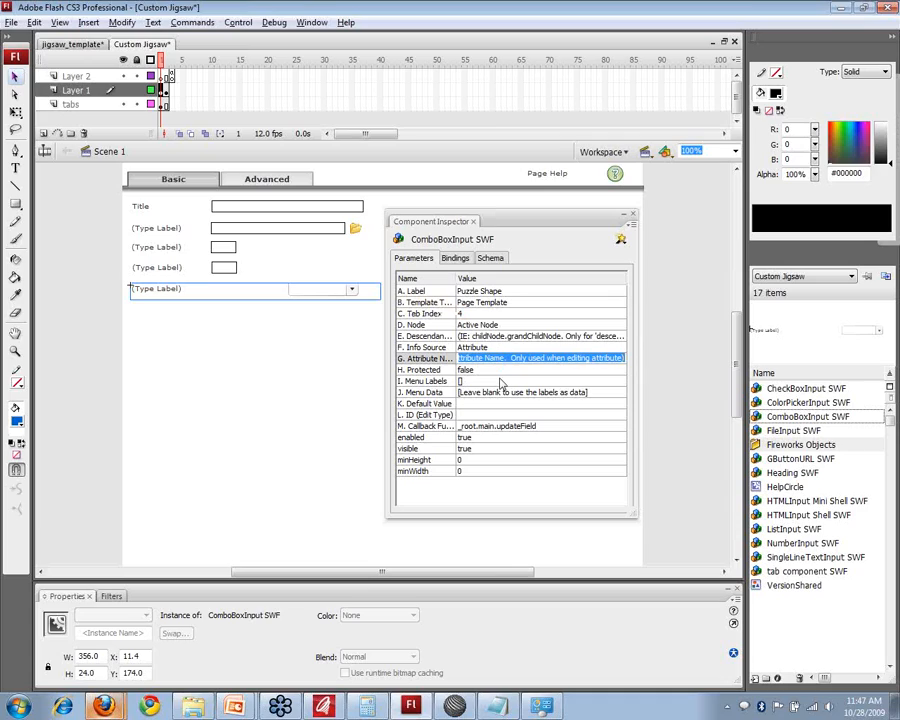
key("alt+Tab")
key("alt+Tab")
key("alt+Tab")
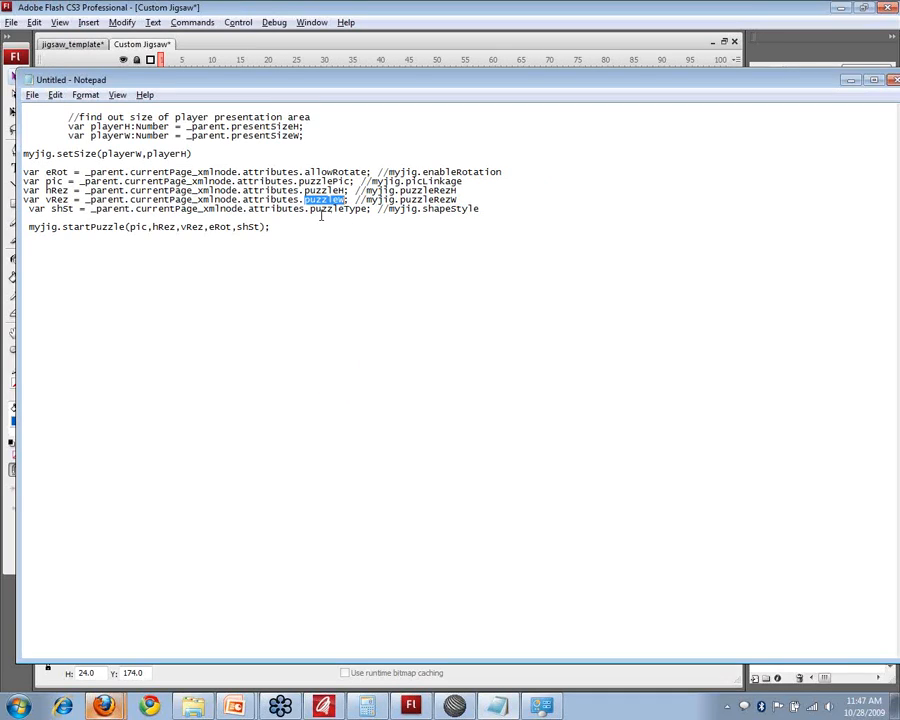
left_click_drag(91, 209, 379, 209)
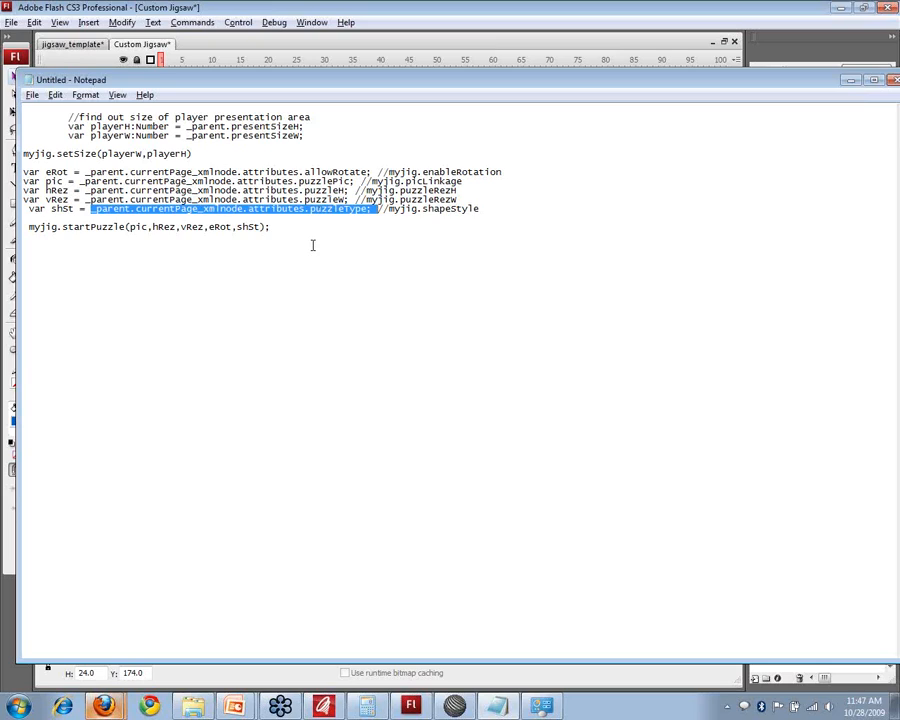
key("alt+Tab")
key("p")
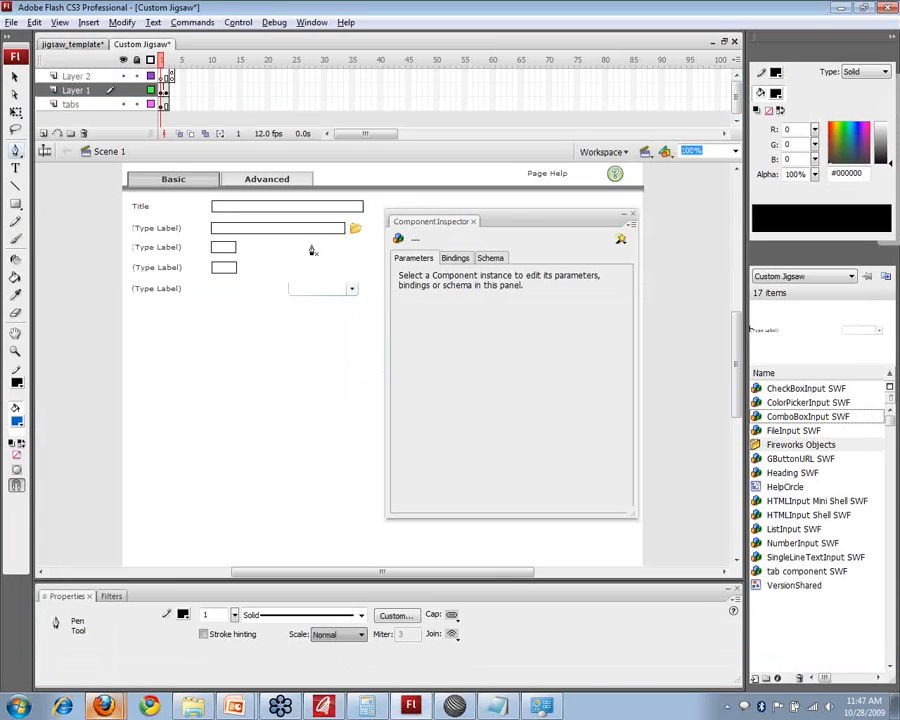
left_click(315, 289)
left_click(220, 299)
left_click(241, 297, "ctrl")
key("ctrl+z")
left_click(242, 297, "ctrl")
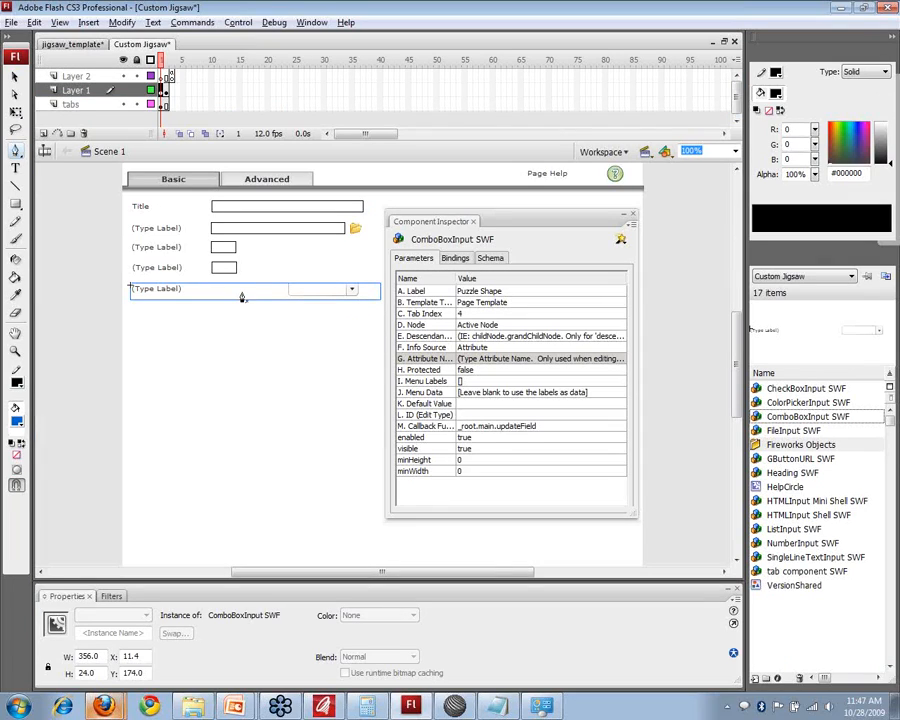
Set the combo box's attribute name to puzzleType and reactivate the Selection tool.
left_click(485, 358)
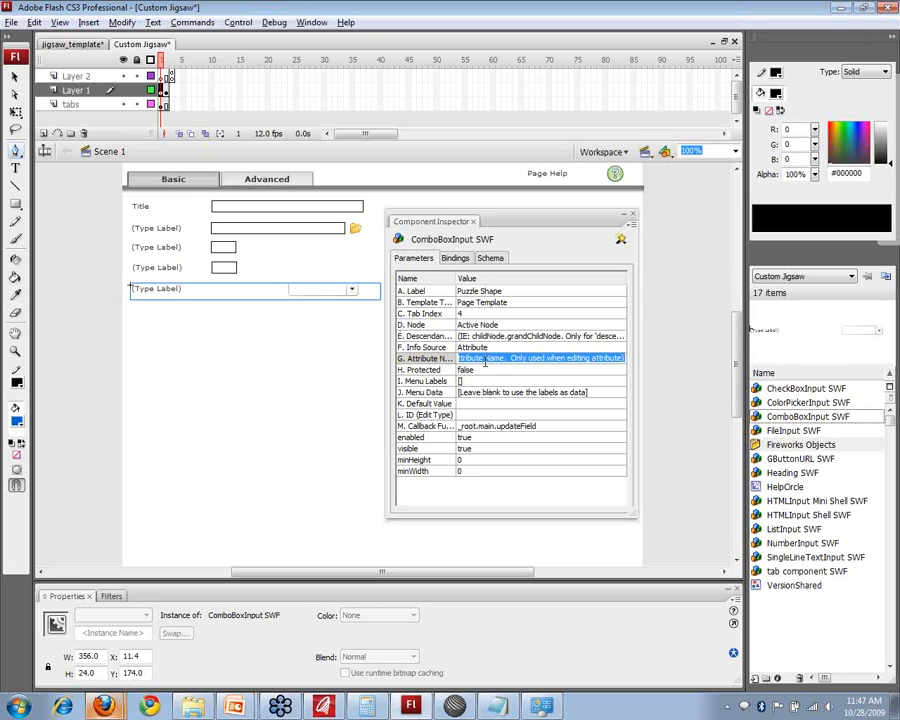
key("BackSpace")
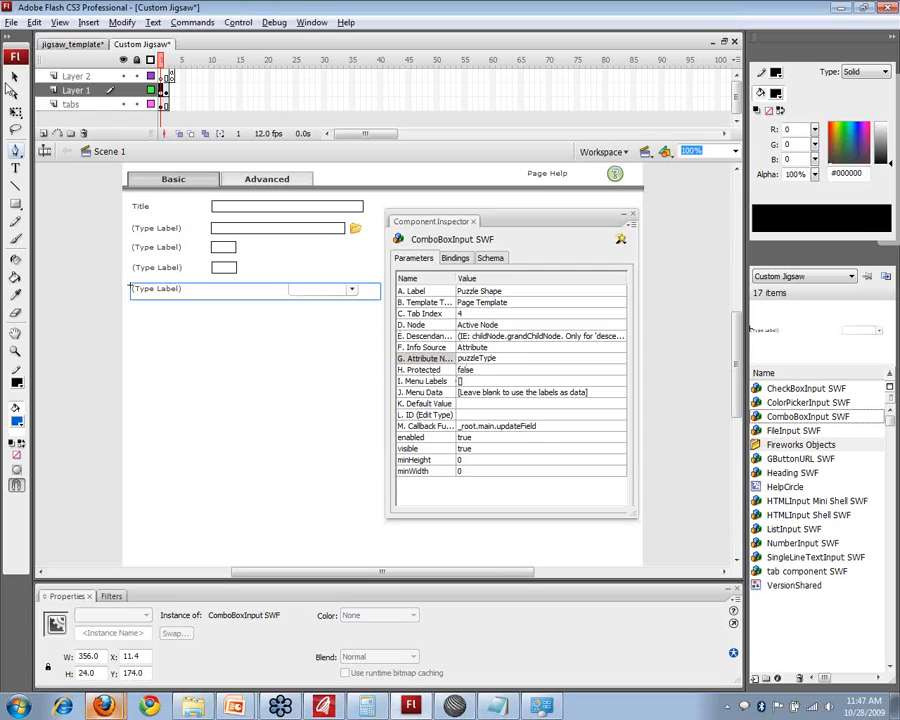
left_click(12, 78)
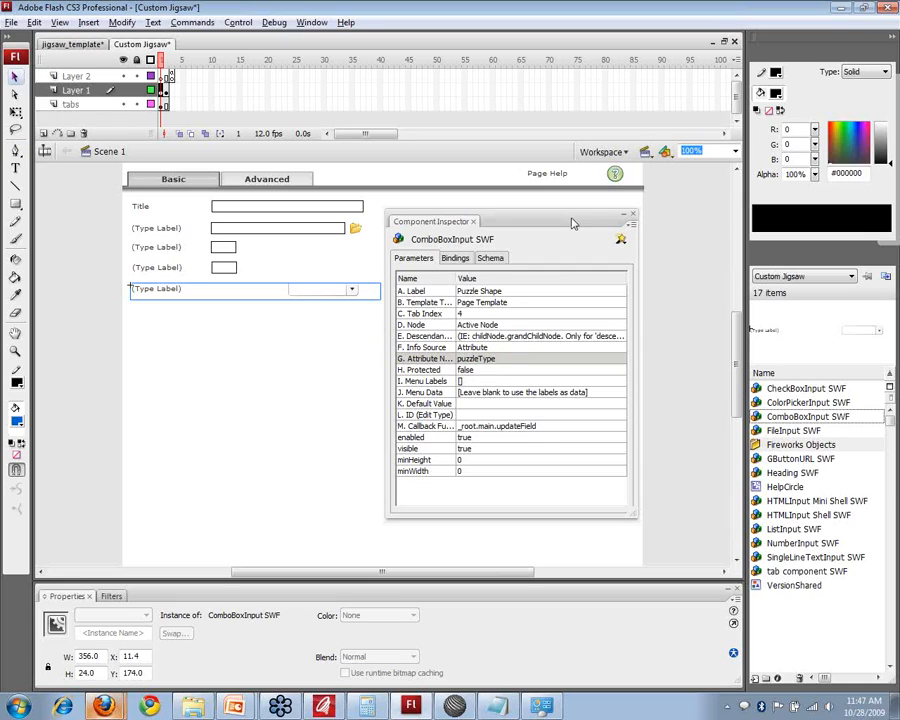
left_click_drag(572, 223, 571, 224)
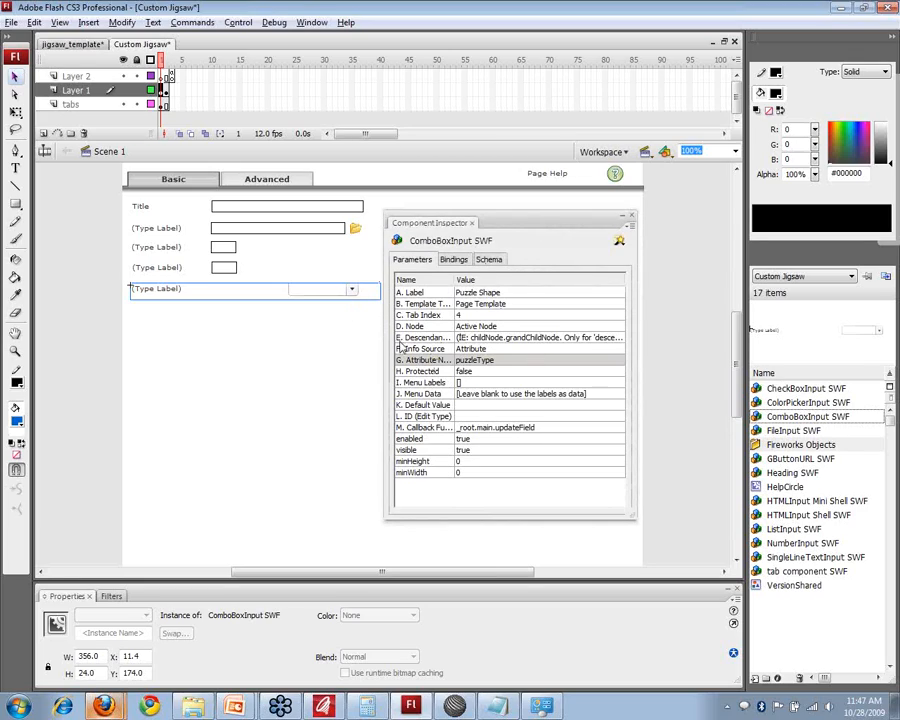
left_click(478, 385)
left_click(480, 386)
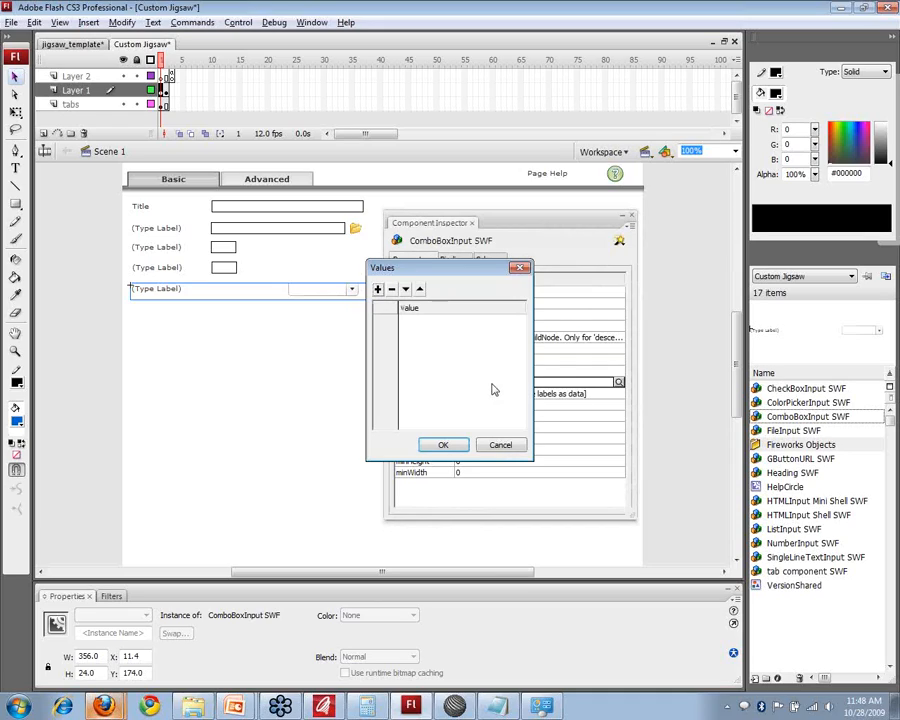
left_click_drag(462, 277, 543, 274)
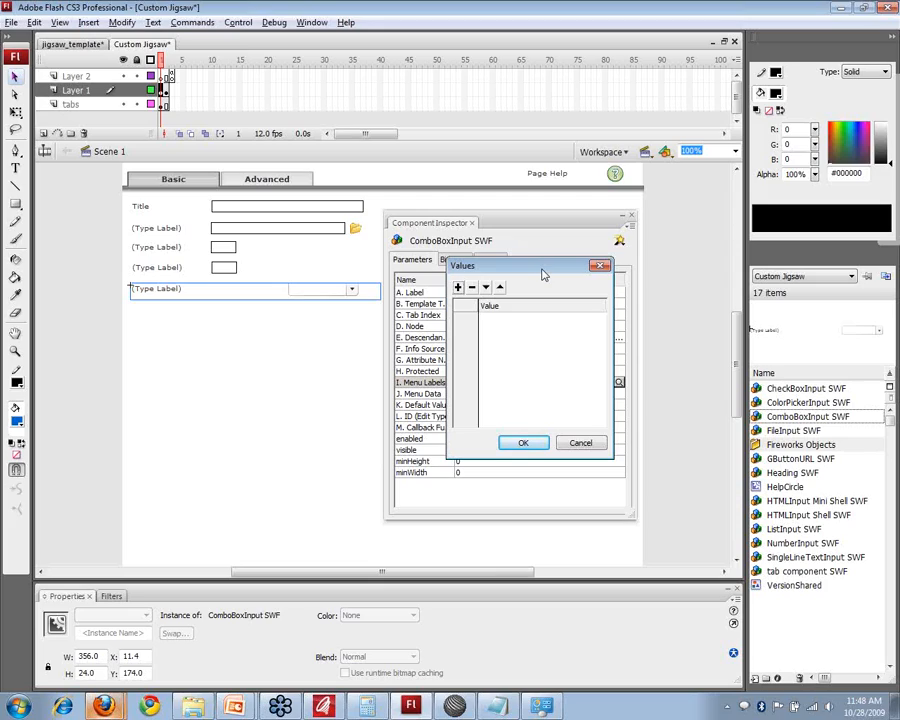
key("alt+Tab")
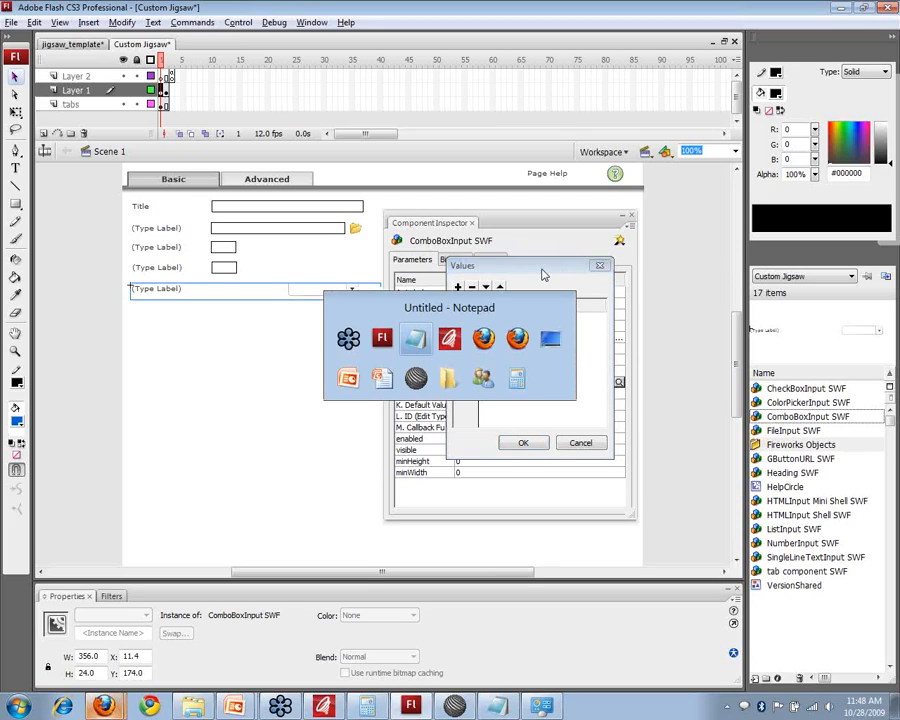
key("alt+shift+Tab")
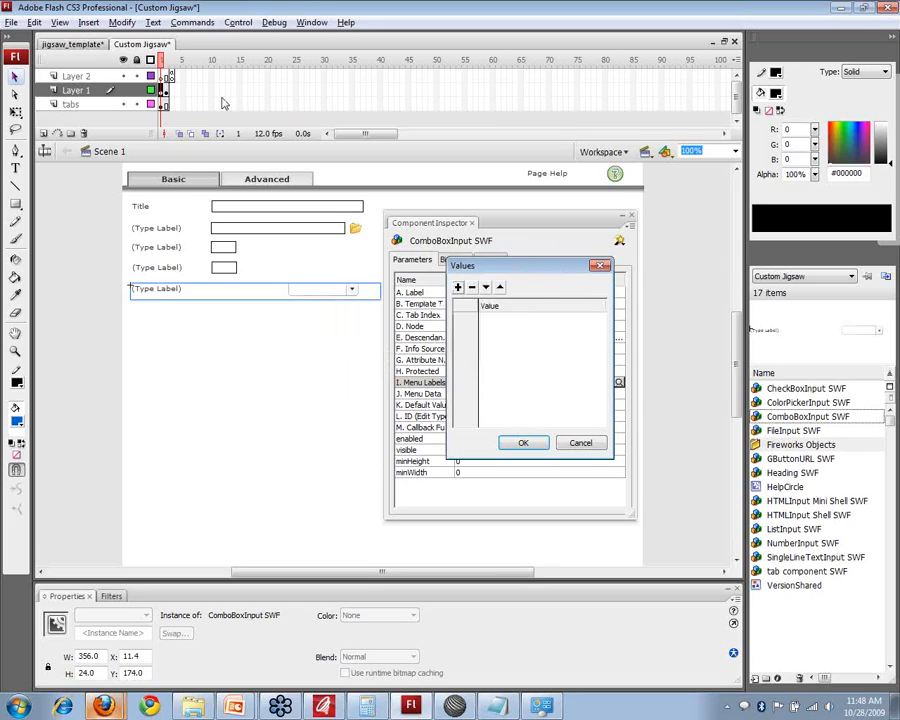
left_click(80, 48)
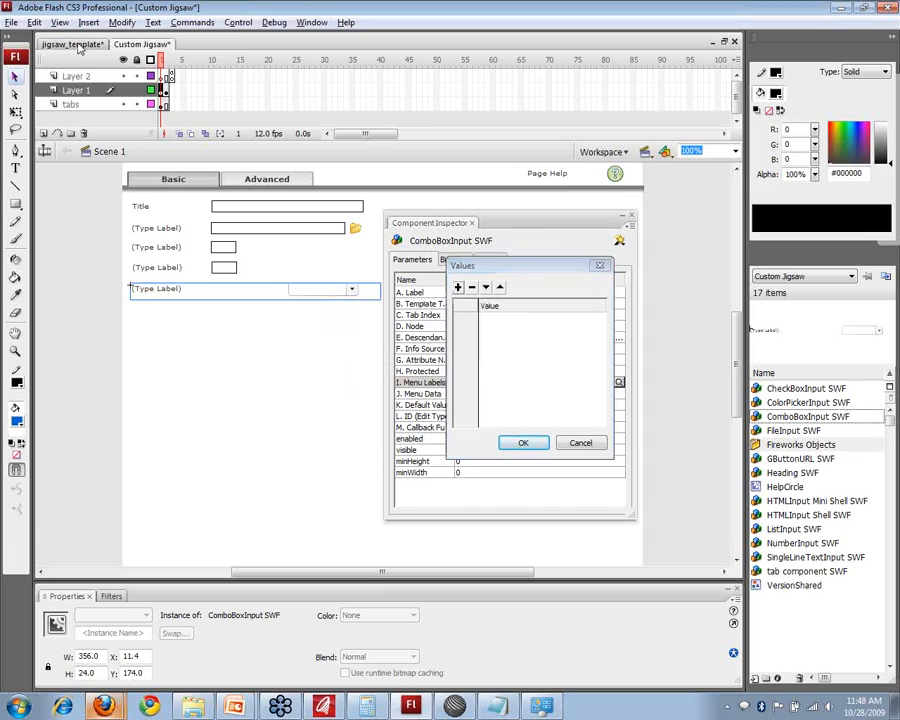
left_click(572, 443)
Look up the shapeStyle options of the JigsawPuzzle component in the jigsaw_template document, and return to Custom Jigsaw.
left_click(69, 45)
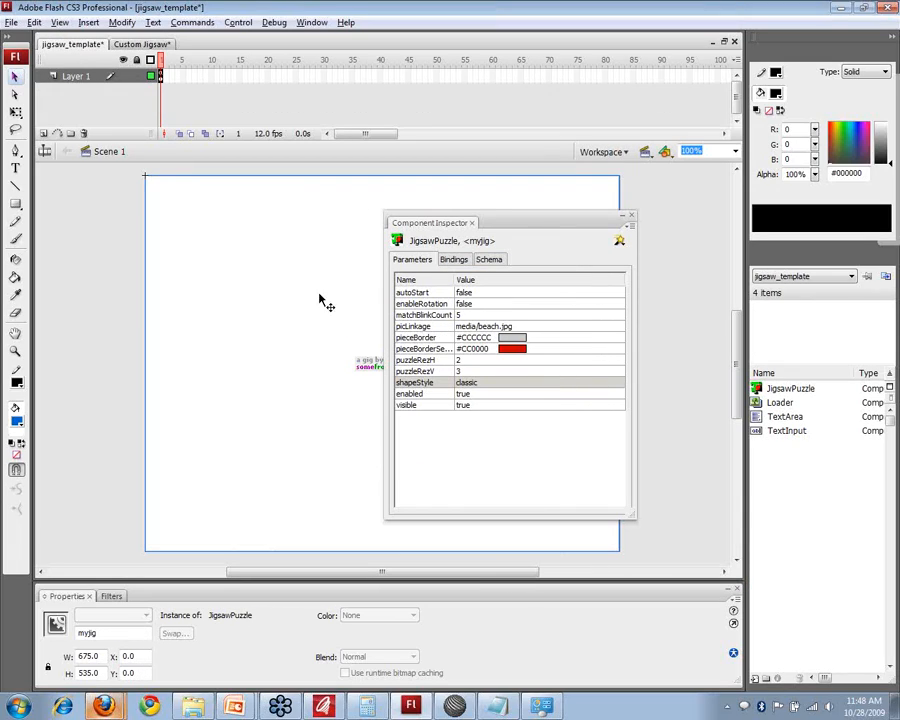
left_click(497, 384)
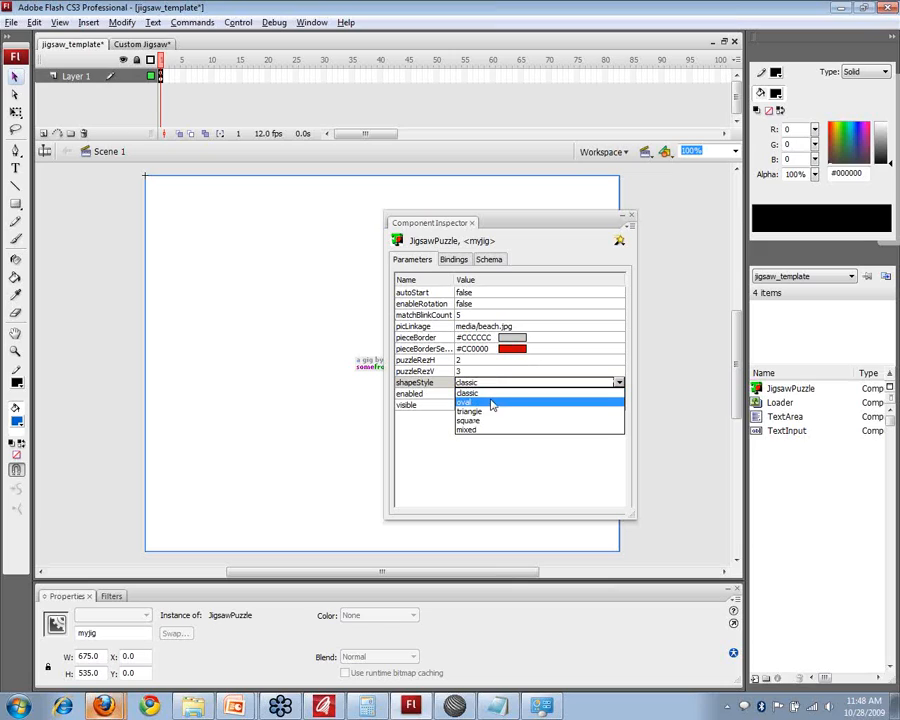
left_click(100, 255)
left_click(140, 44)
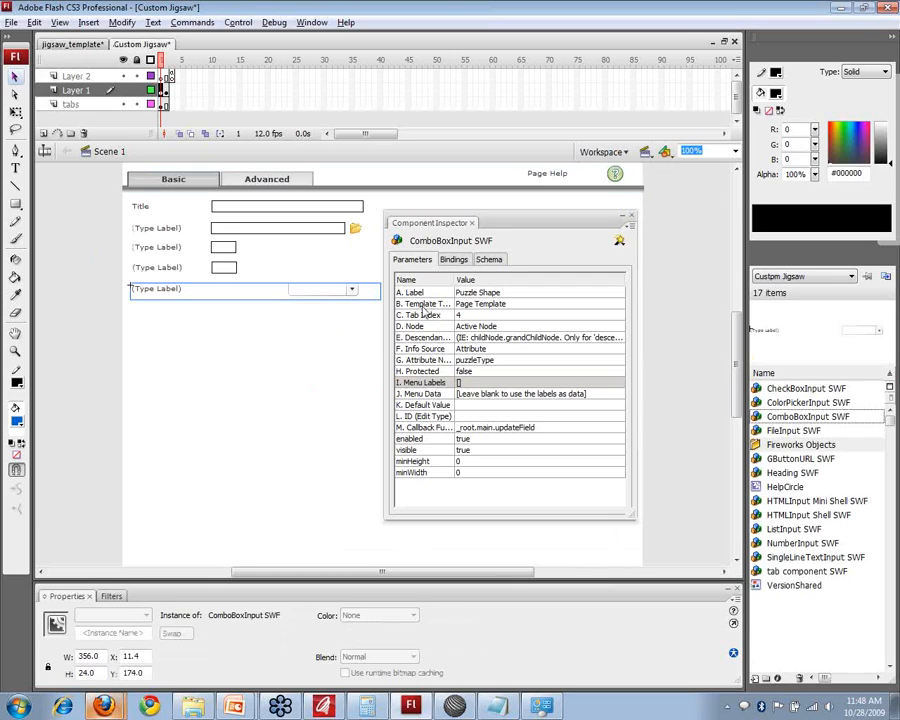
Add classic and oval as the first two menu labels of the Puzzle Shape combo box.
double_click(484, 383)
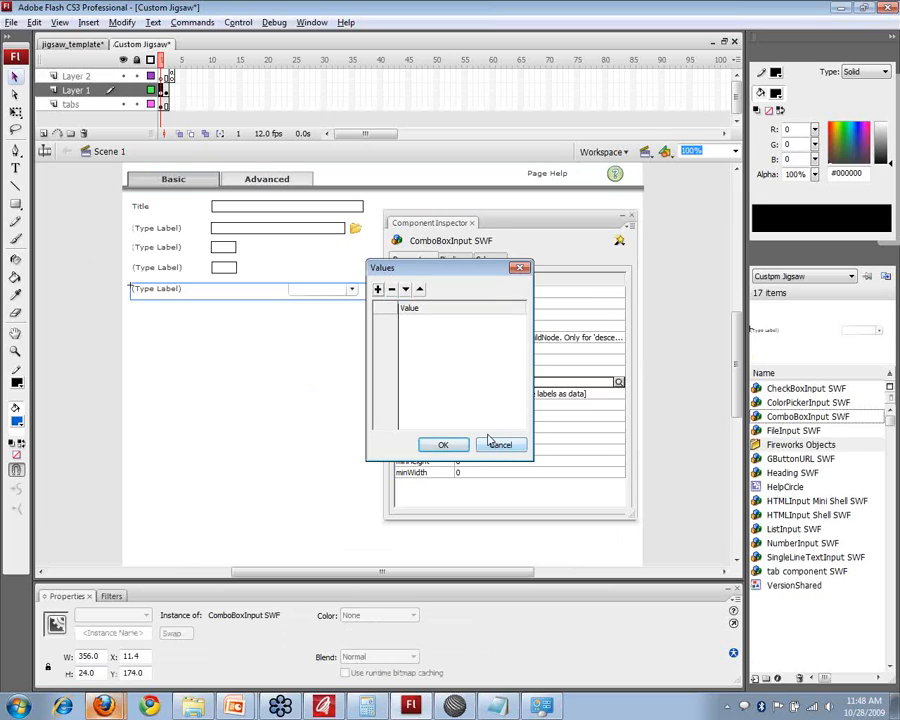
left_click(377, 289)
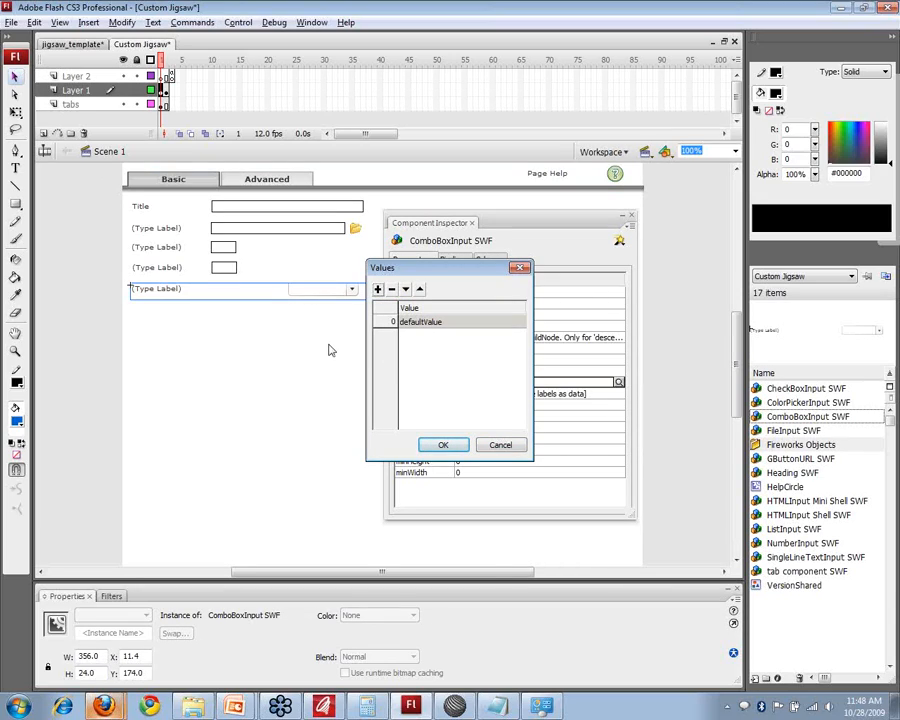
left_click(430, 320)
left_click_drag(472, 318, 341, 319)
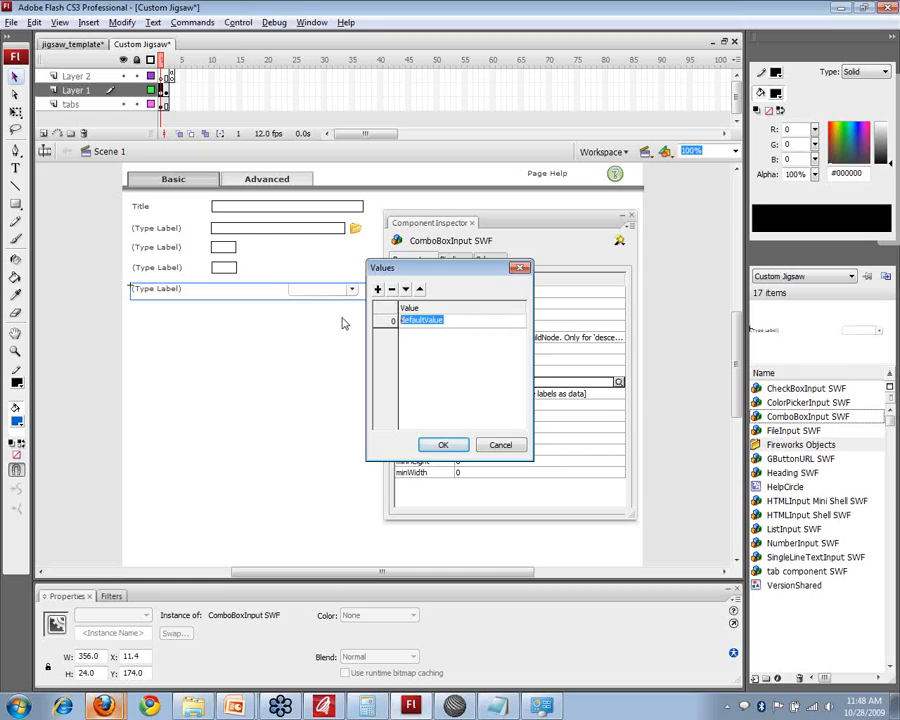
type("da")
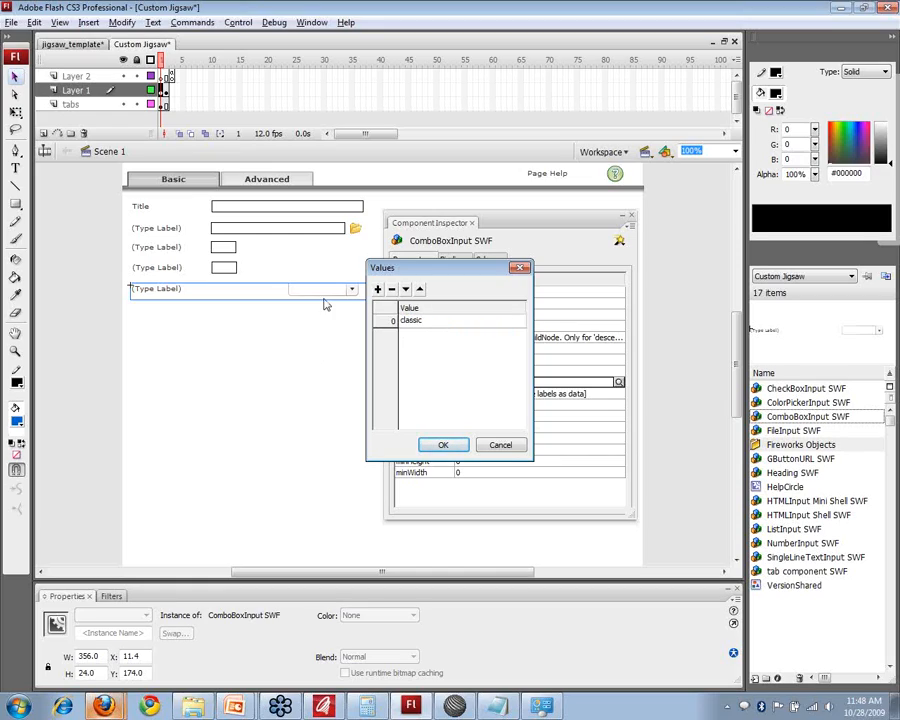
left_click(377, 289)
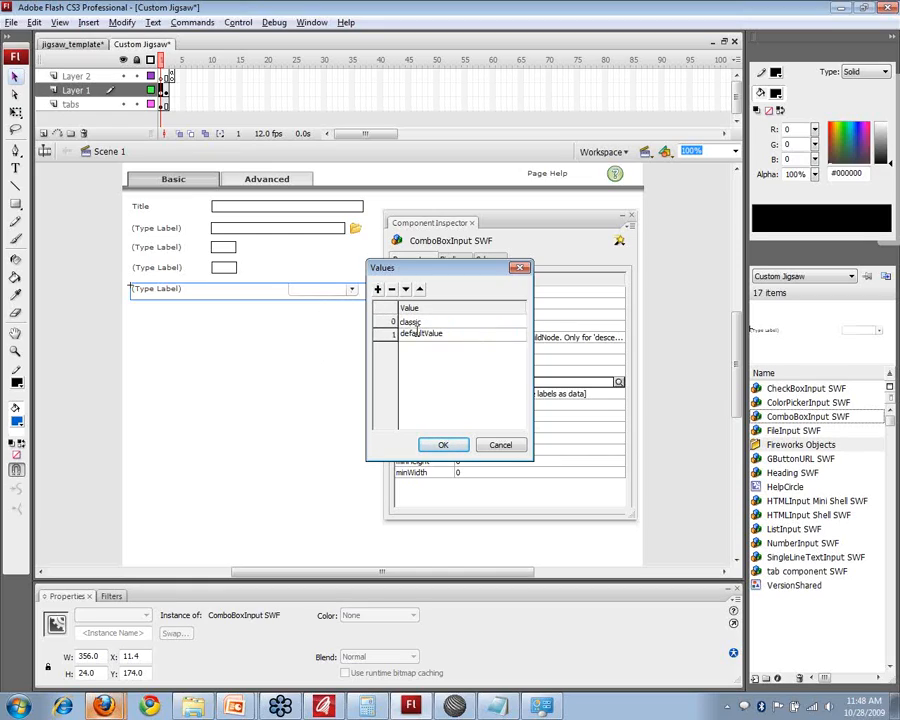
left_click(416, 332)
type("oval")
Add triangle, square and mixed to the combo box's menu labels and confirm the value list.
left_click(378, 289)
left_click(430, 347)
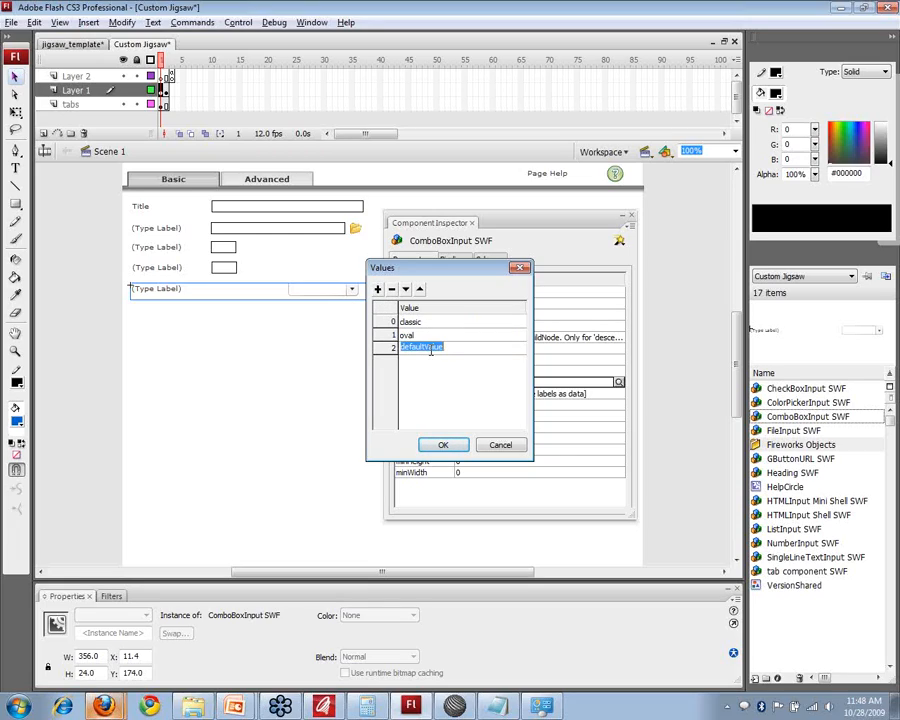
type("triangle")
left_click(378, 289)
left_click(430, 361)
type("square")
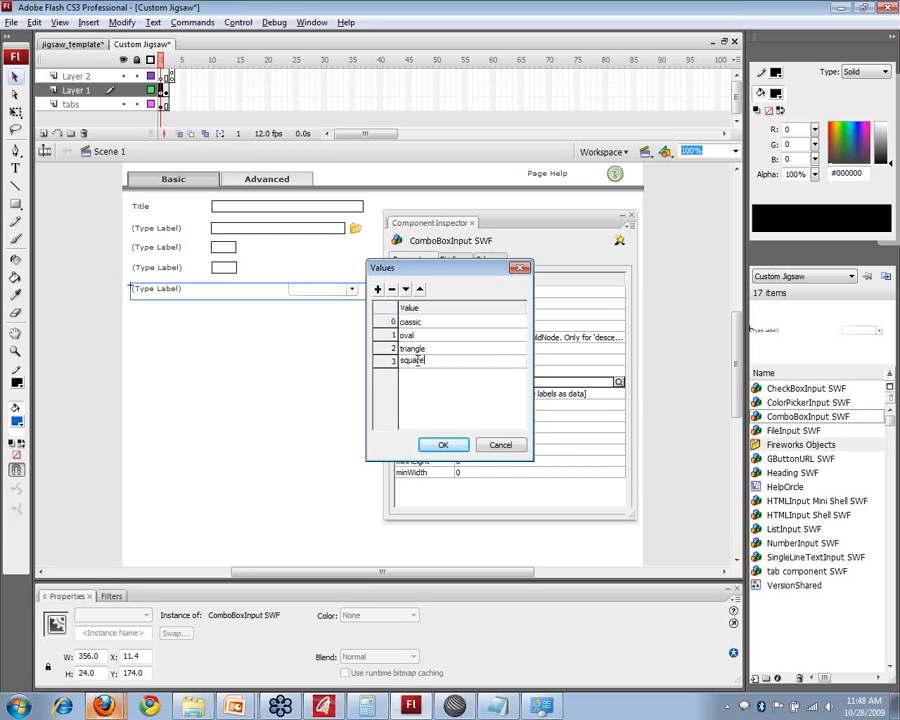
left_click(378, 289)
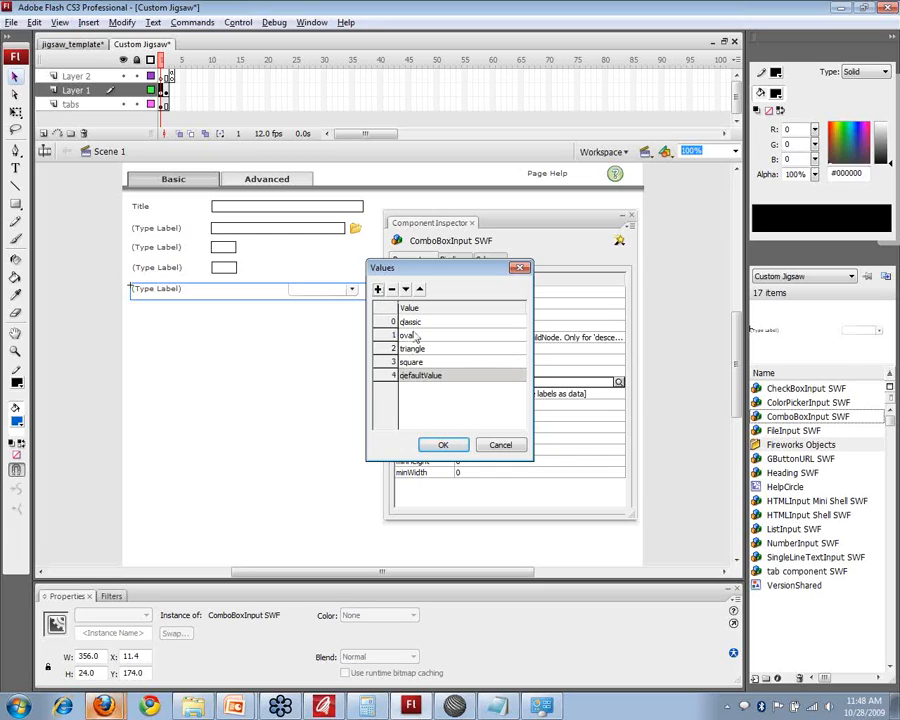
left_click(430, 374)
type("mixed")
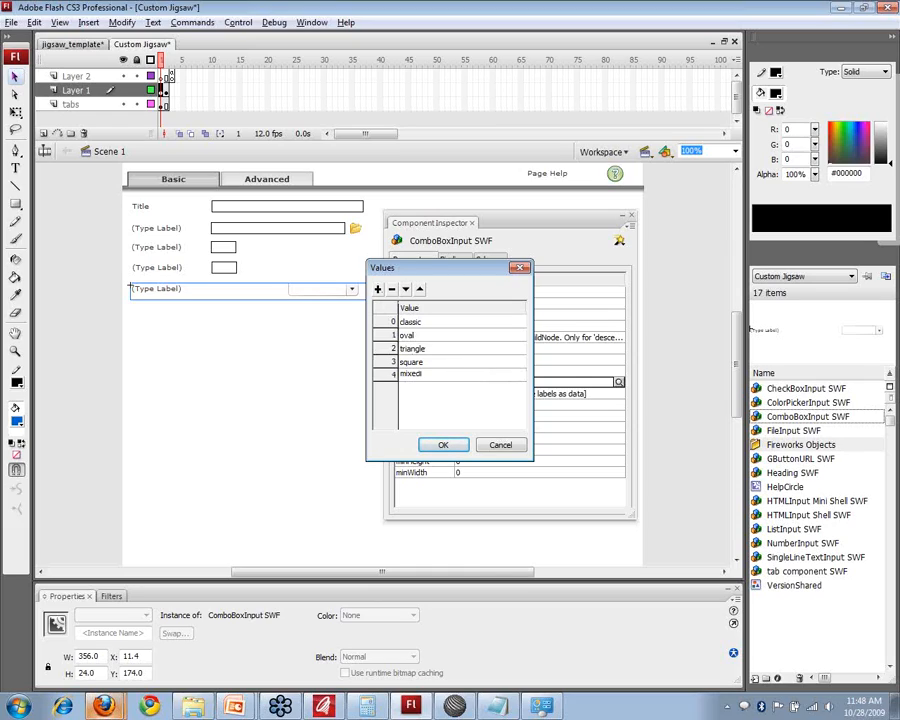
left_click(443, 444)
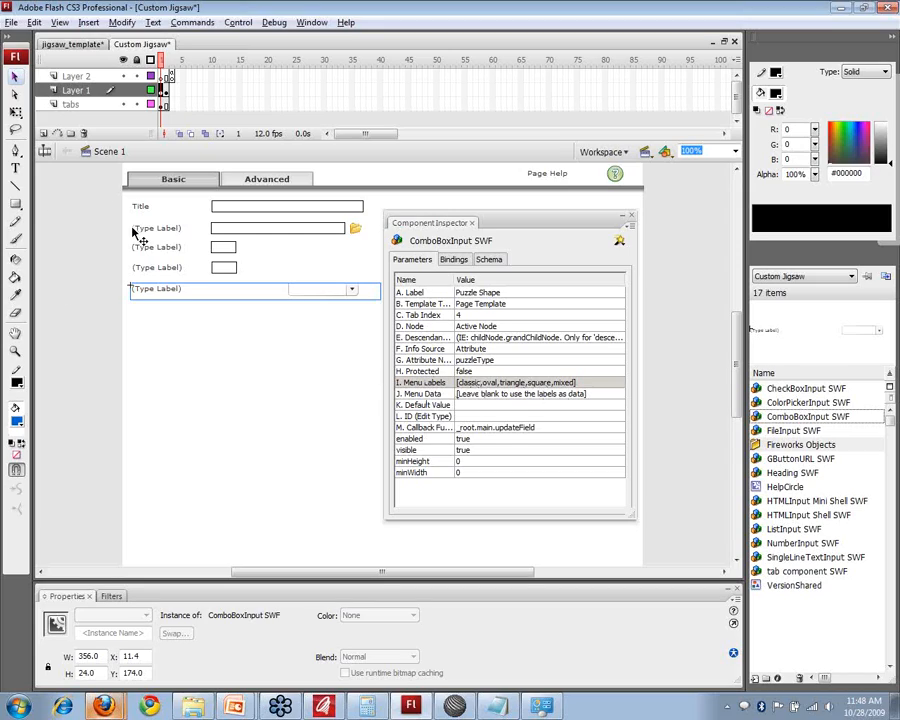
Place a CheckBoxInput SWF component below the combo box, in line with the other fields, and show its parameters in the Component Inspector.
left_click(631, 217)
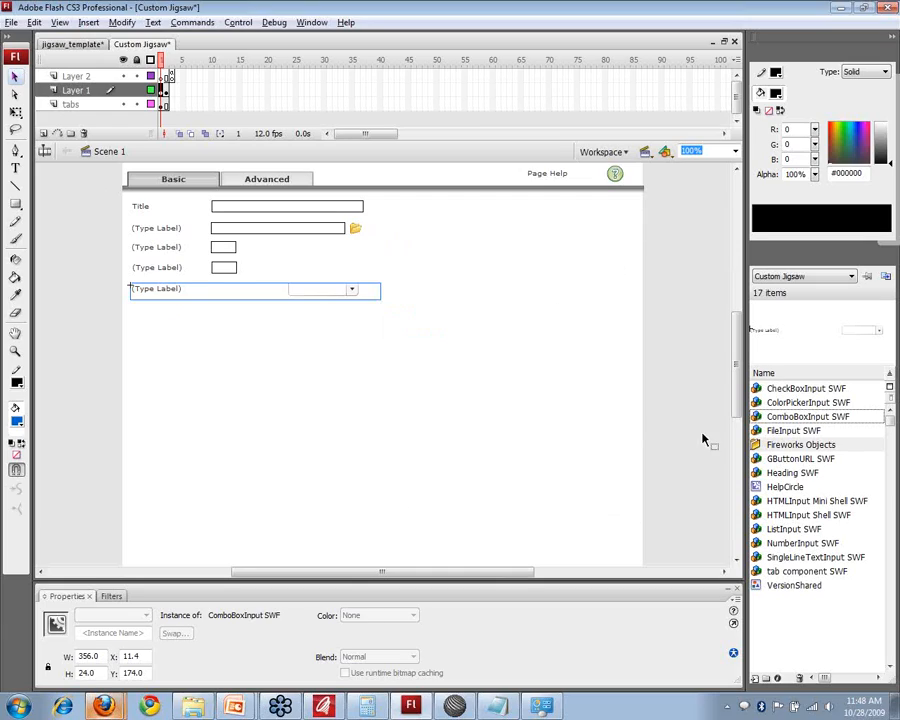
left_click_drag(800, 388, 208, 319)
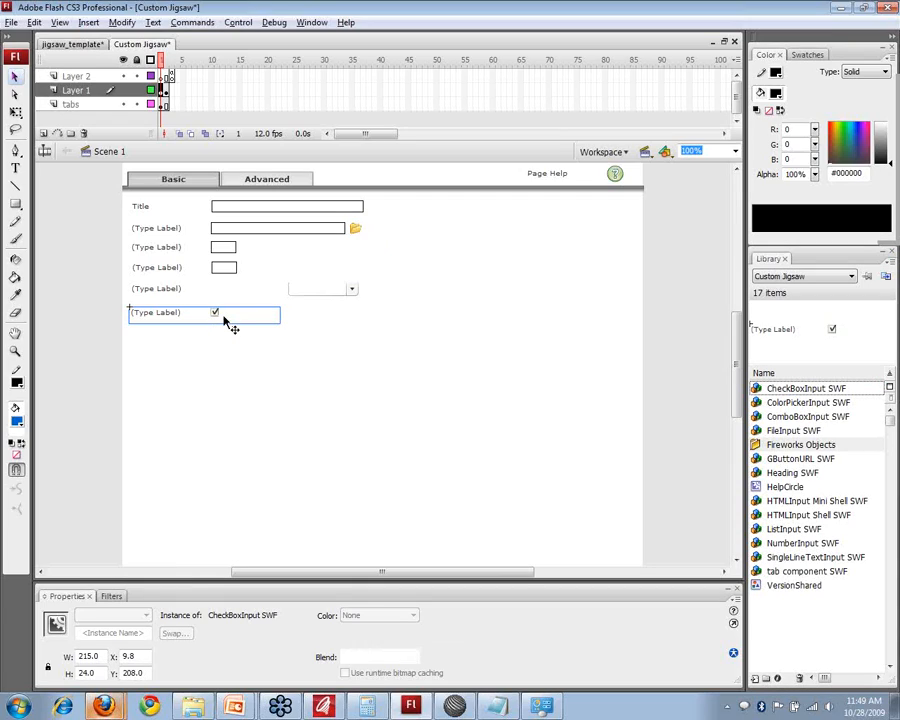
left_click(311, 22)
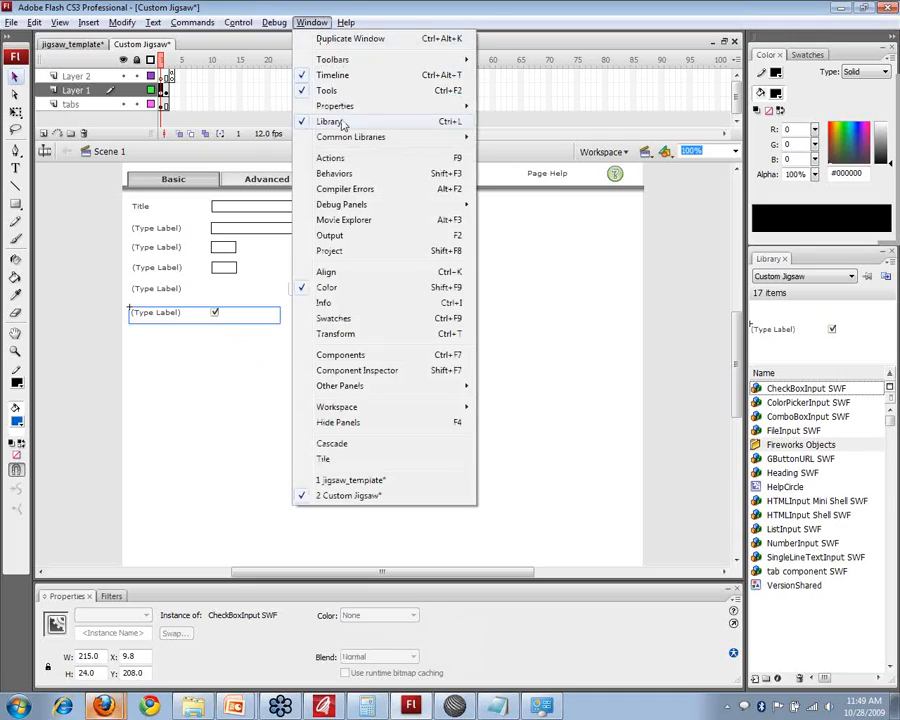
left_click(345, 370)
Set the check box's label parameter to Allow Rotate? and its tab index to 5.
left_click(480, 292)
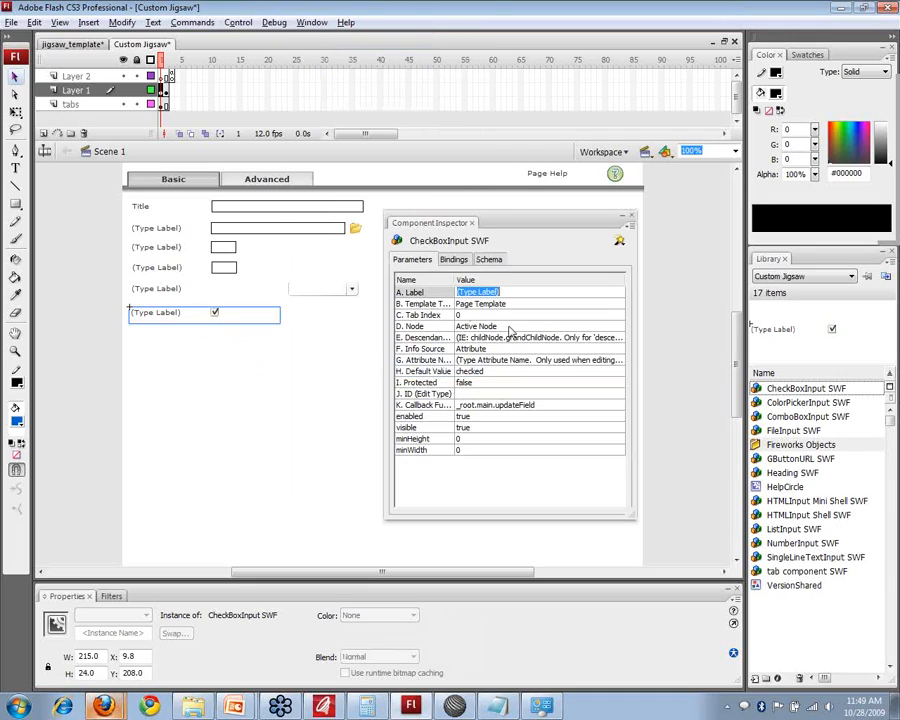
type("Allow Rotate?")
key("Tab")
key("Tab")
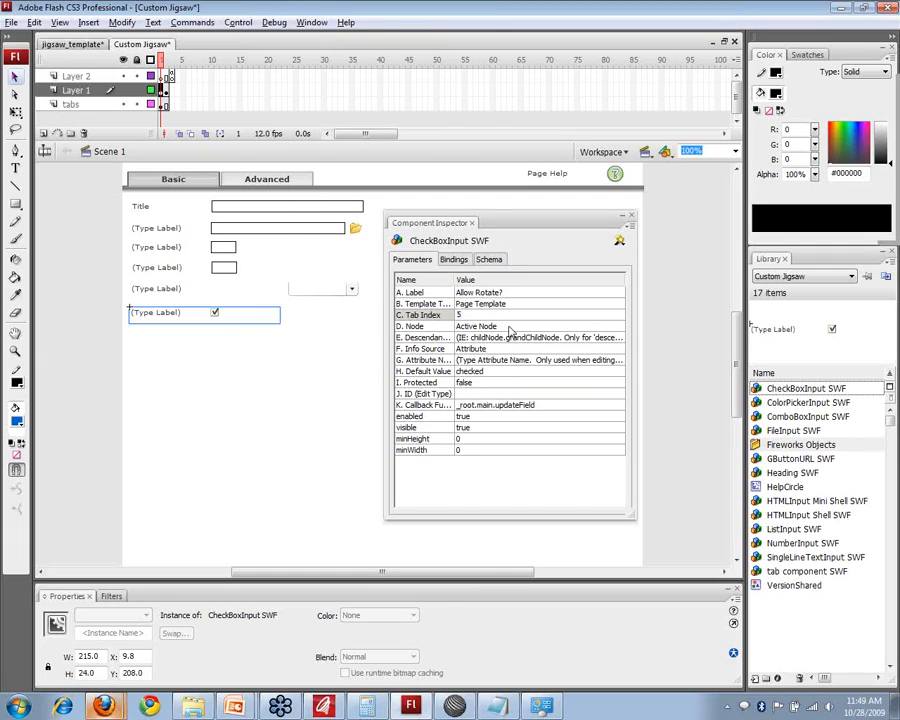
key("Tab")
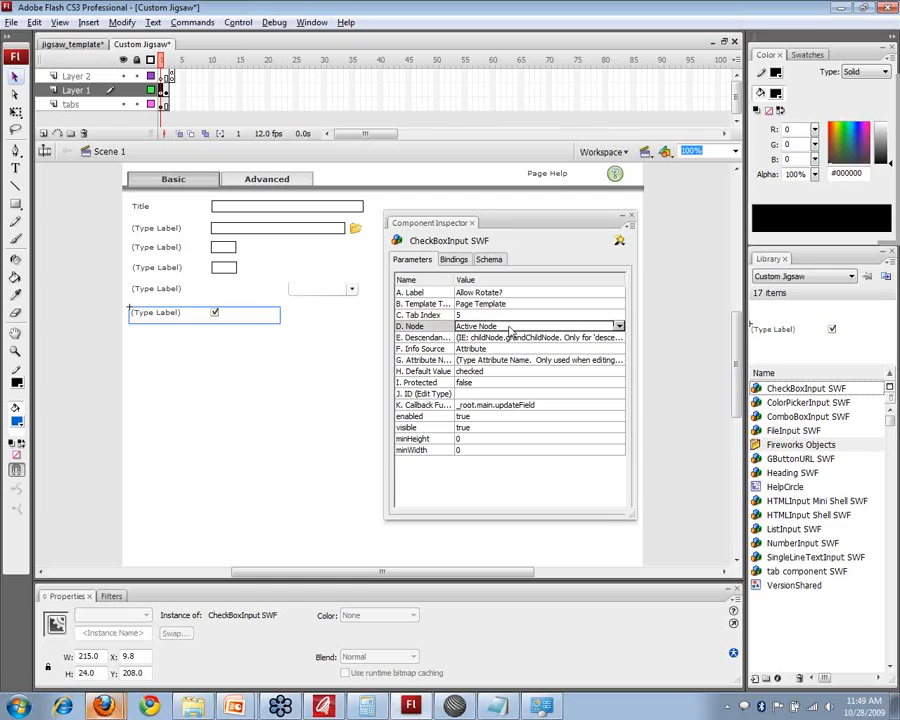
Look up the attribute name used for enabling rotation in the Notepad script, and return to Flash.
key("Tab")
key("Tab")
key("Tab")
key("alt+Tab")
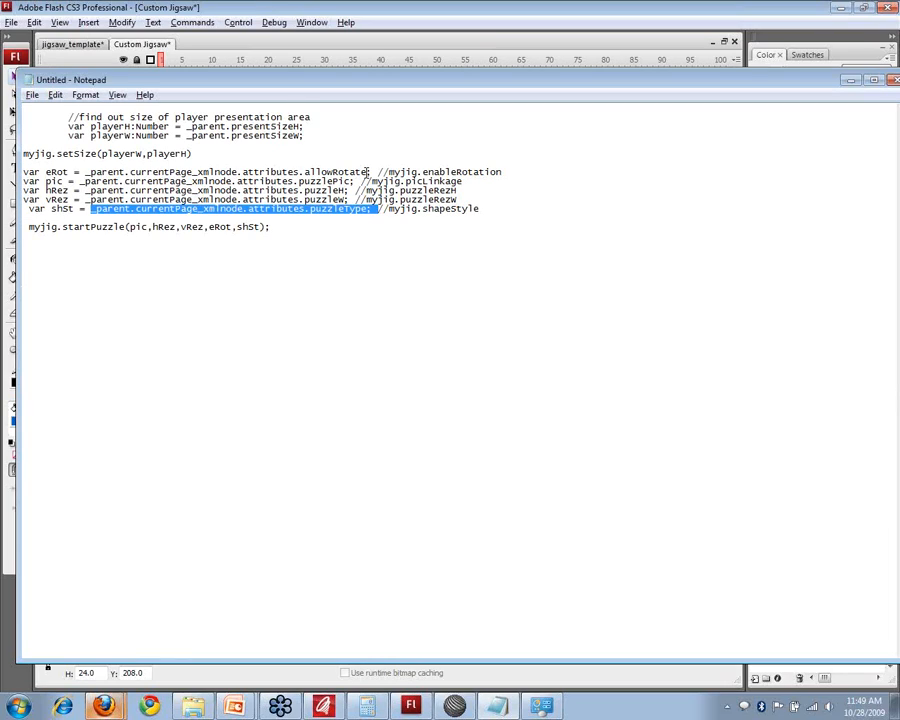
left_click_drag(367, 173, 310, 173)
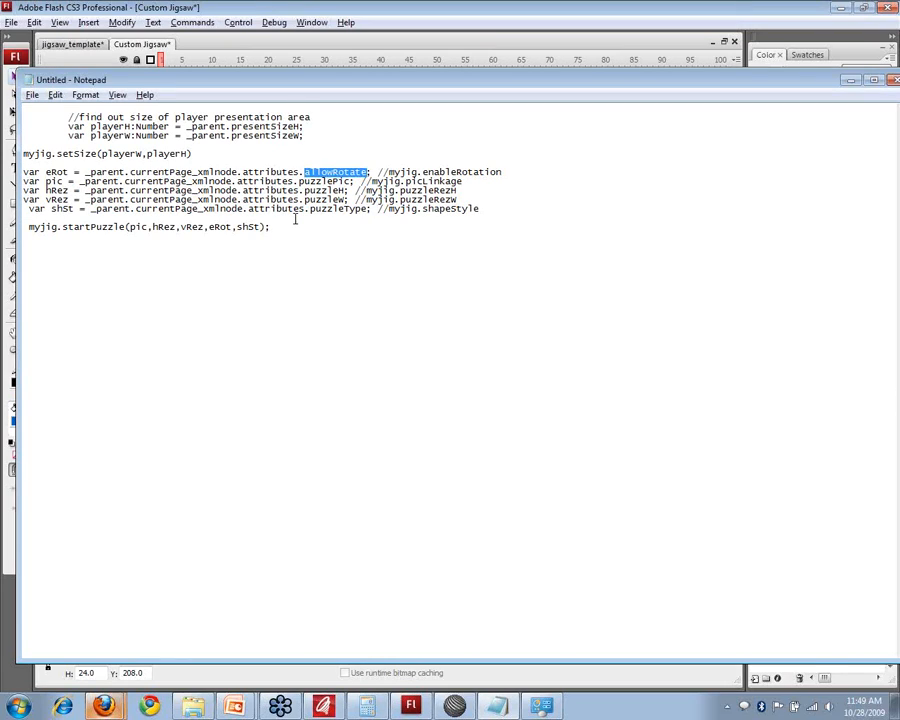
key("alt+Tab")
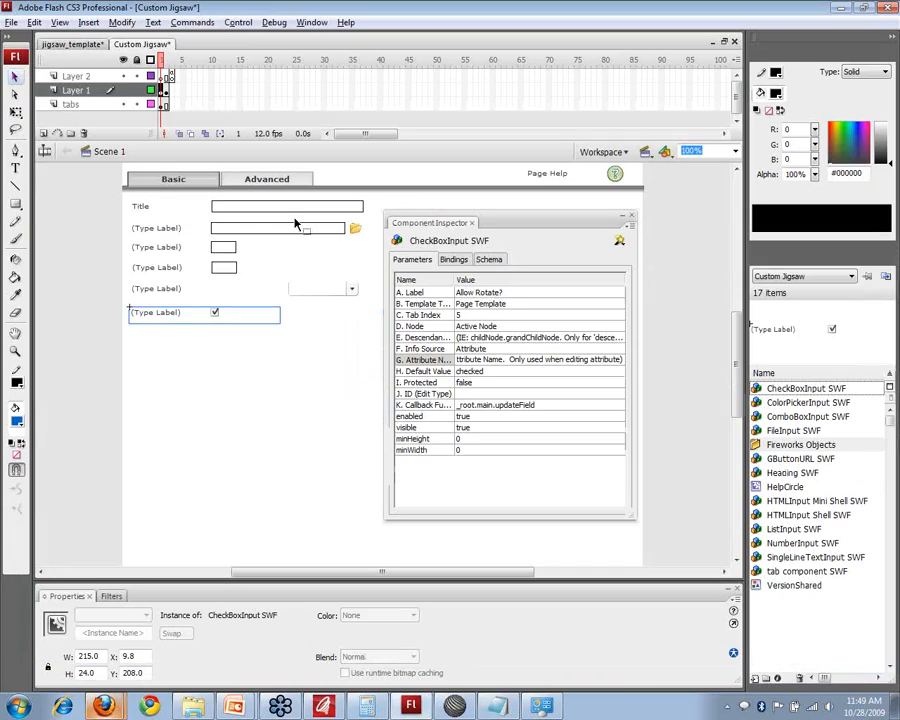
Reselect the check box component and set its attribute name to allowRotate.
key("Tab")
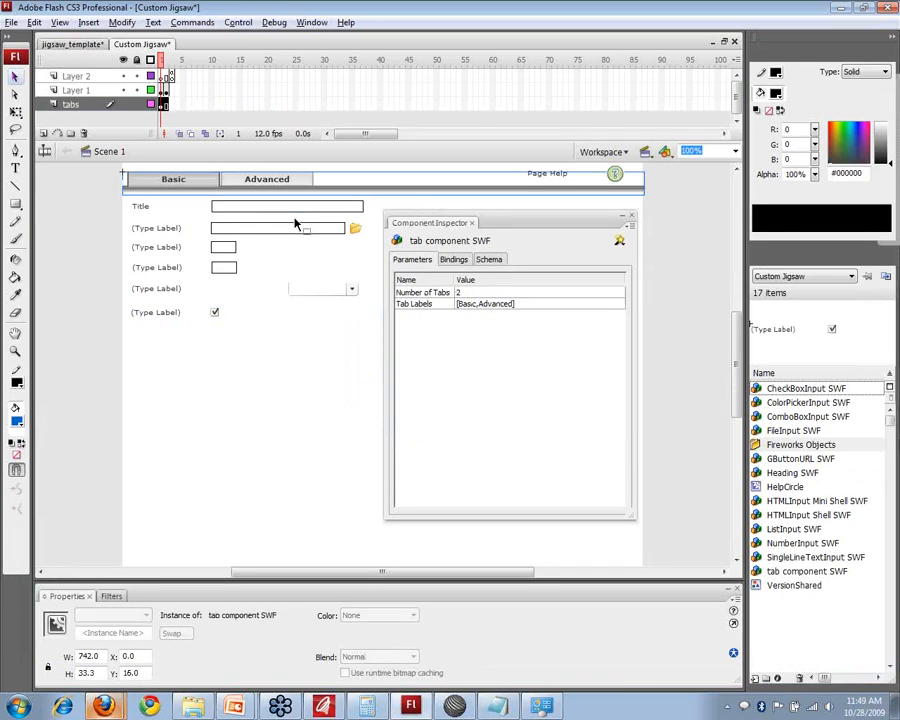
left_click(220, 314)
left_click(491, 361)
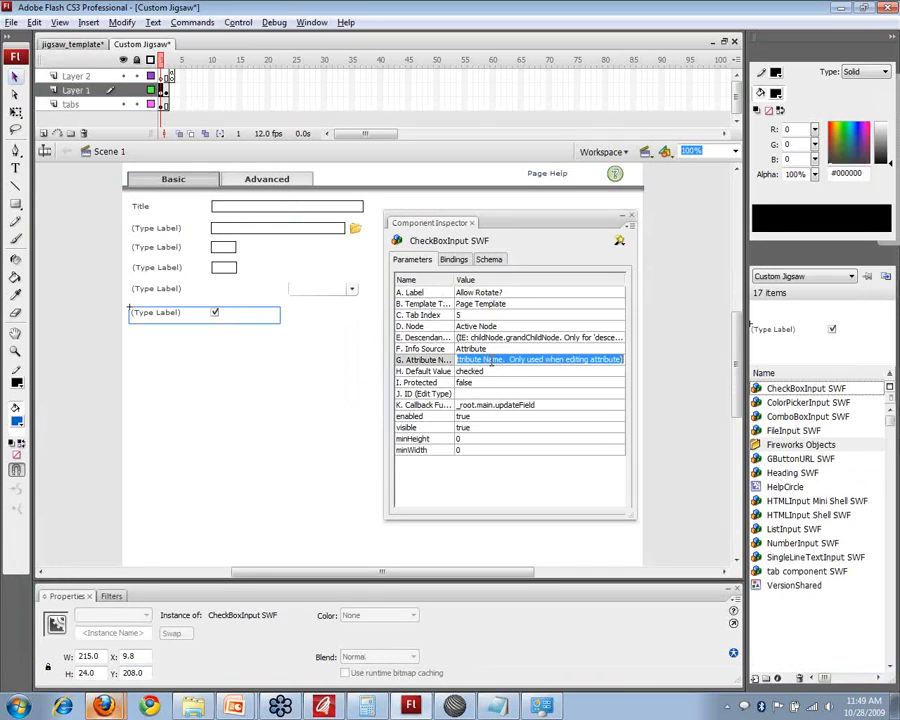
type("allowRotate")
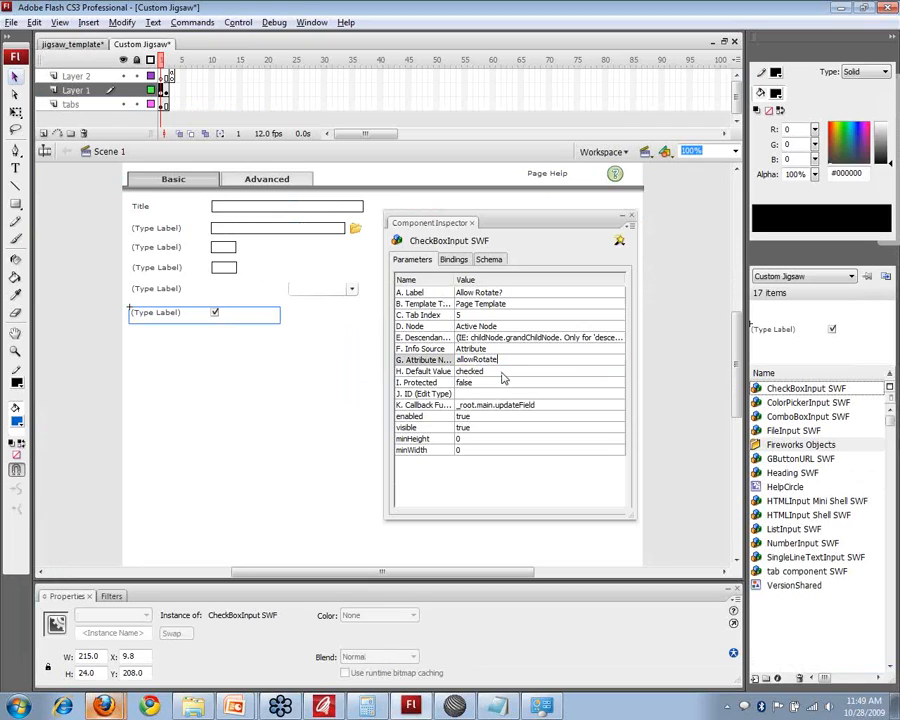
Review the choices for the check box's default value, keeping it set to checked.
left_click(502, 373)
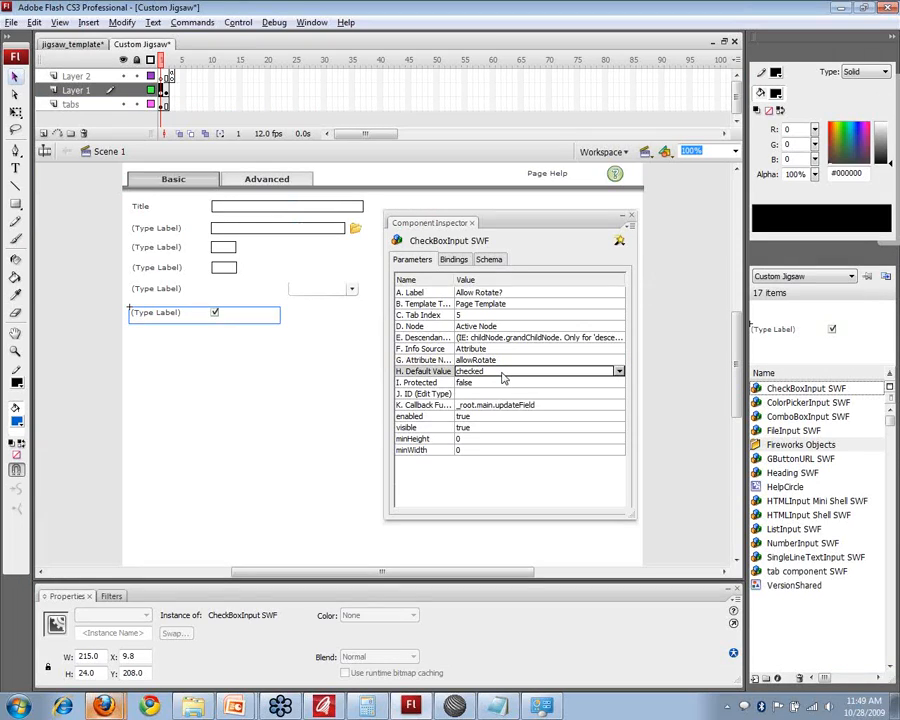
left_click(478, 376)
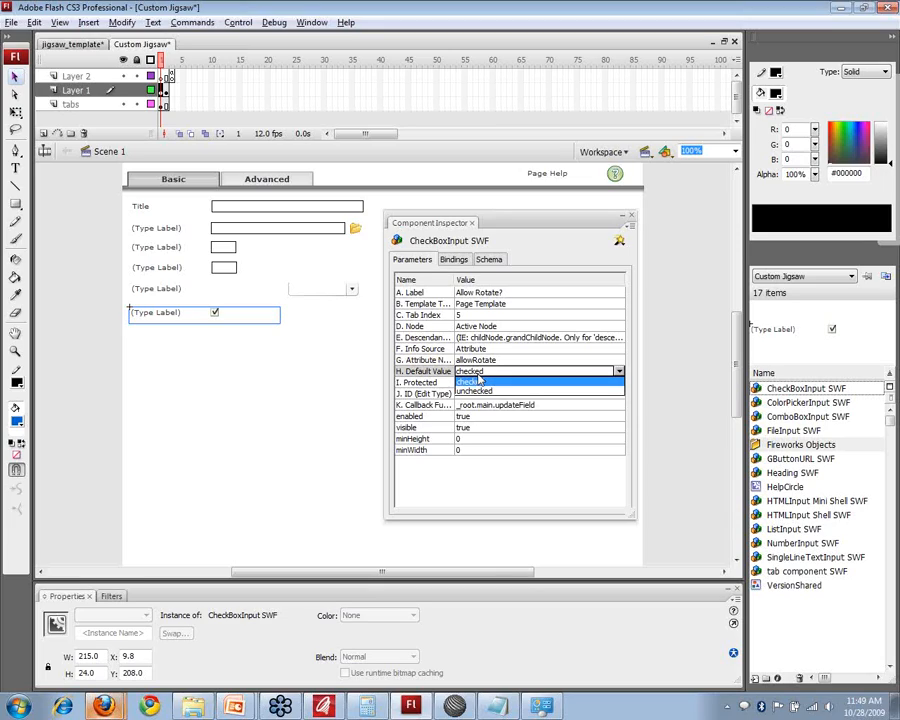
left_click(565, 257)
Hide the Component Inspector and save the Custom Jigsaw document.
left_click(631, 215)
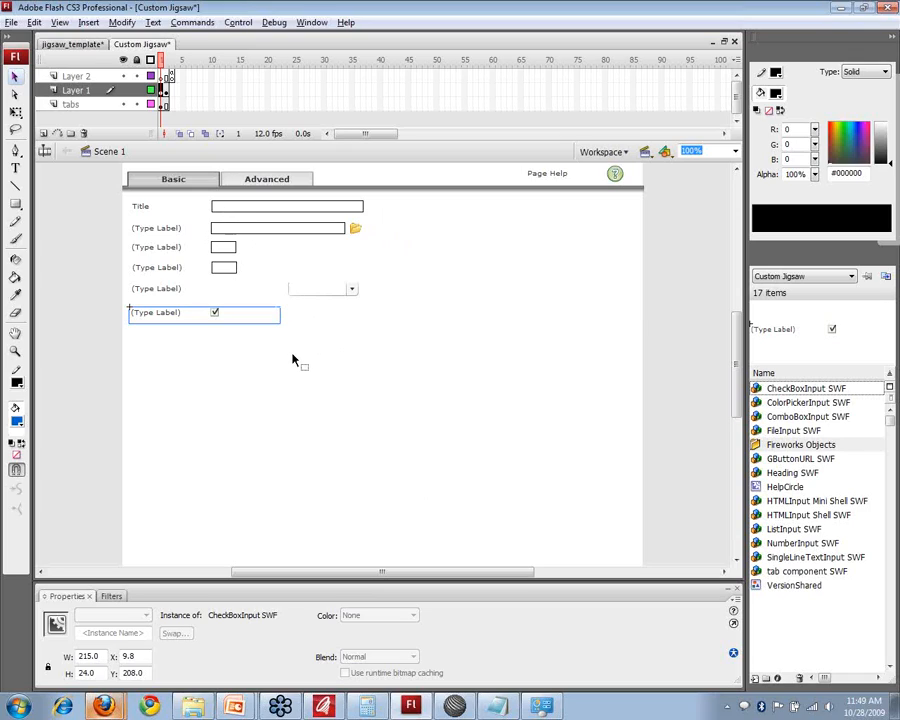
left_click(11, 22)
left_click(32, 152)
Switch to Windows Explorer, locate the Custom Jigsaw Flash document on the Desktop, and open it in Flash.
left_click(203, 711)
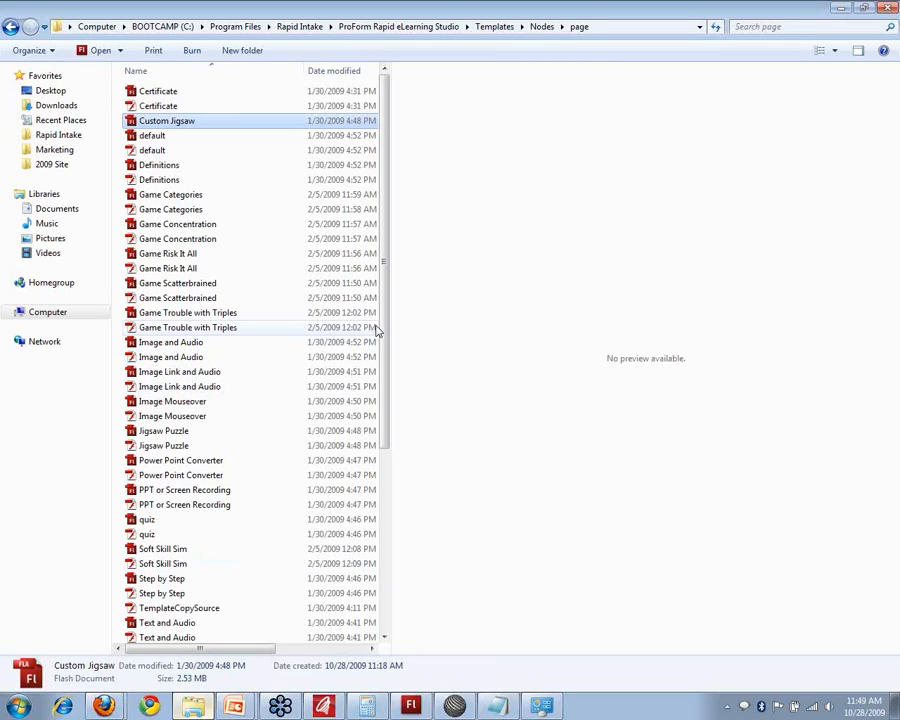
left_click(62, 92)
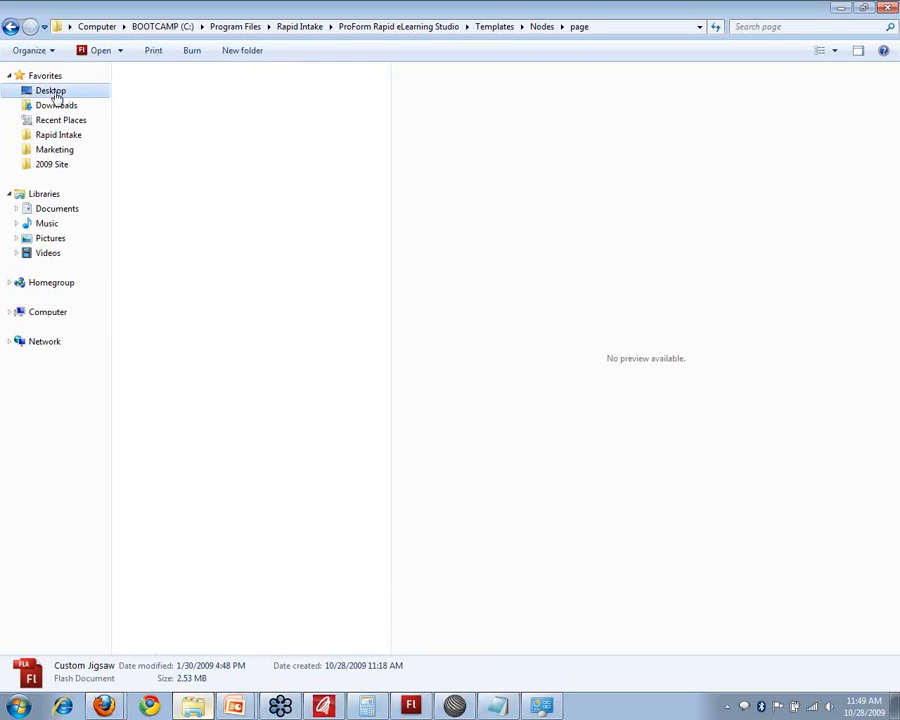
left_click_drag(382, 233, 385, 368)
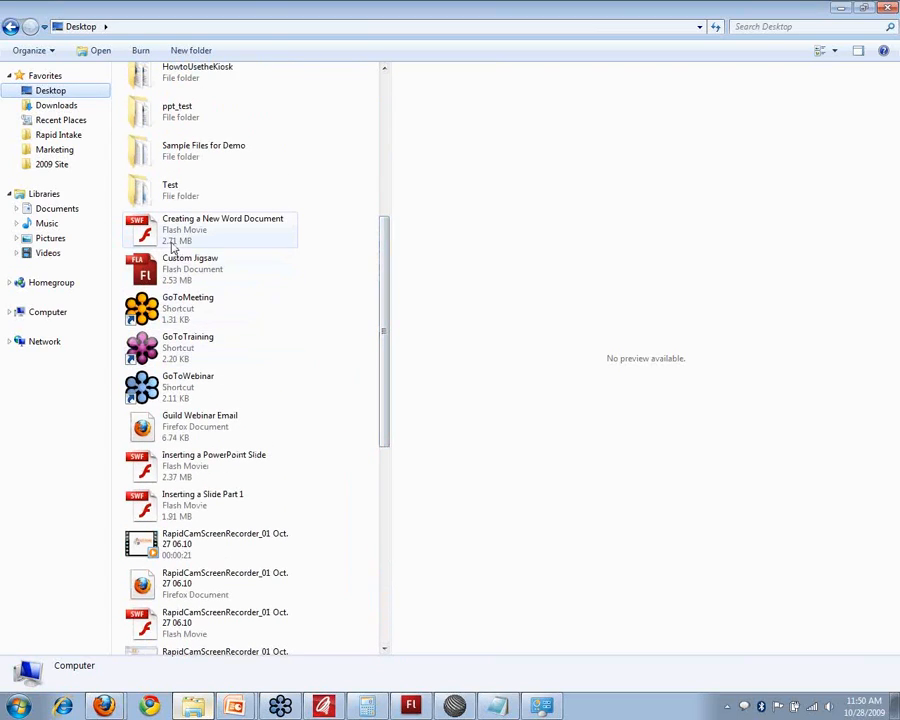
left_click(169, 273)
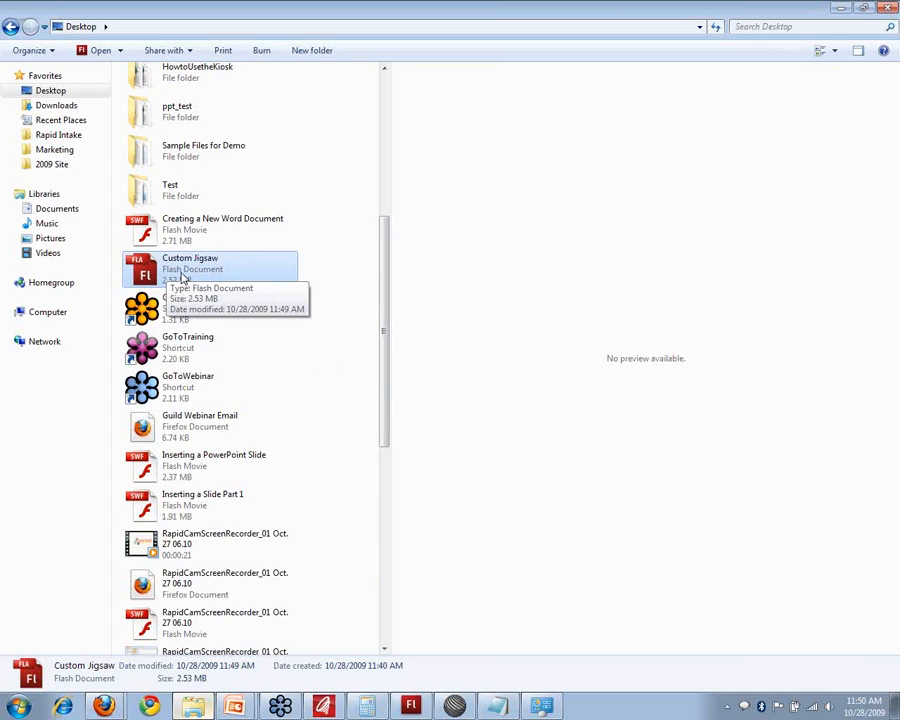
double_click(181, 279)
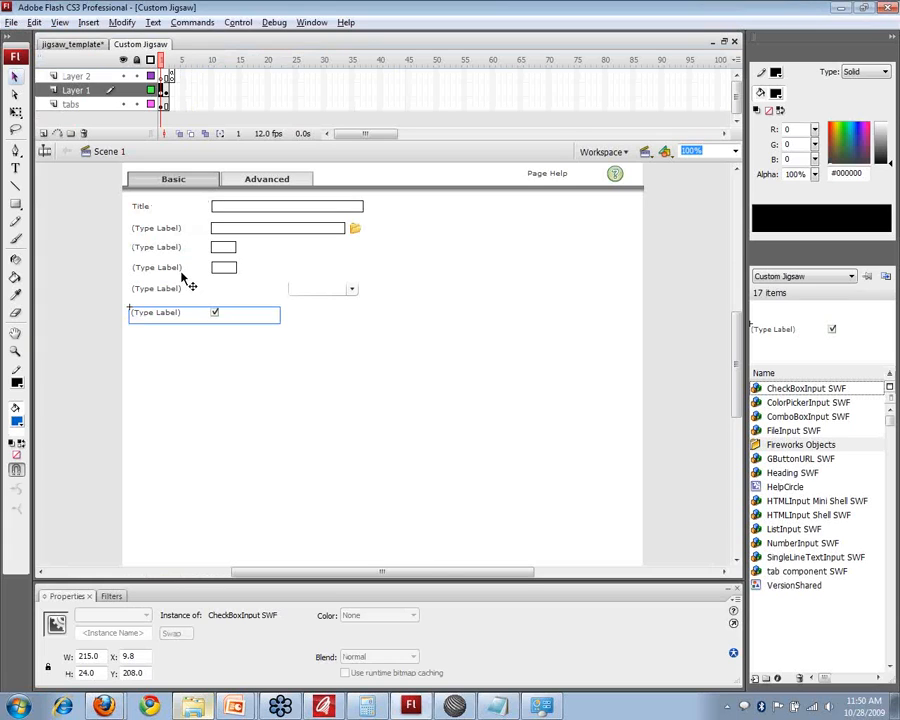
Publish the Custom Jigsaw document from its publish settings, and close the settings dialog.
left_click(11, 22)
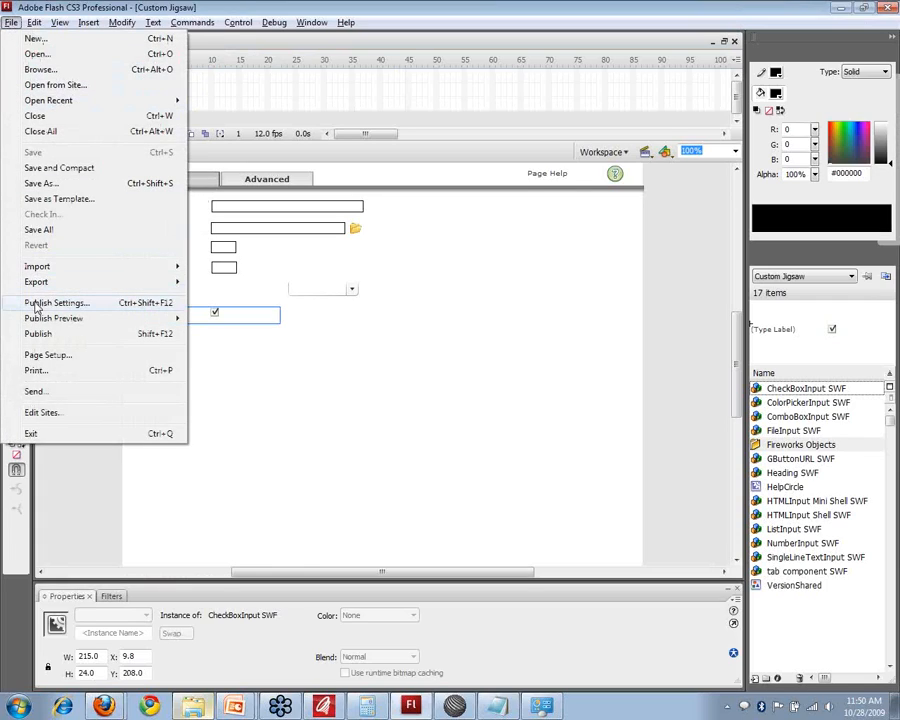
left_click(56, 303)
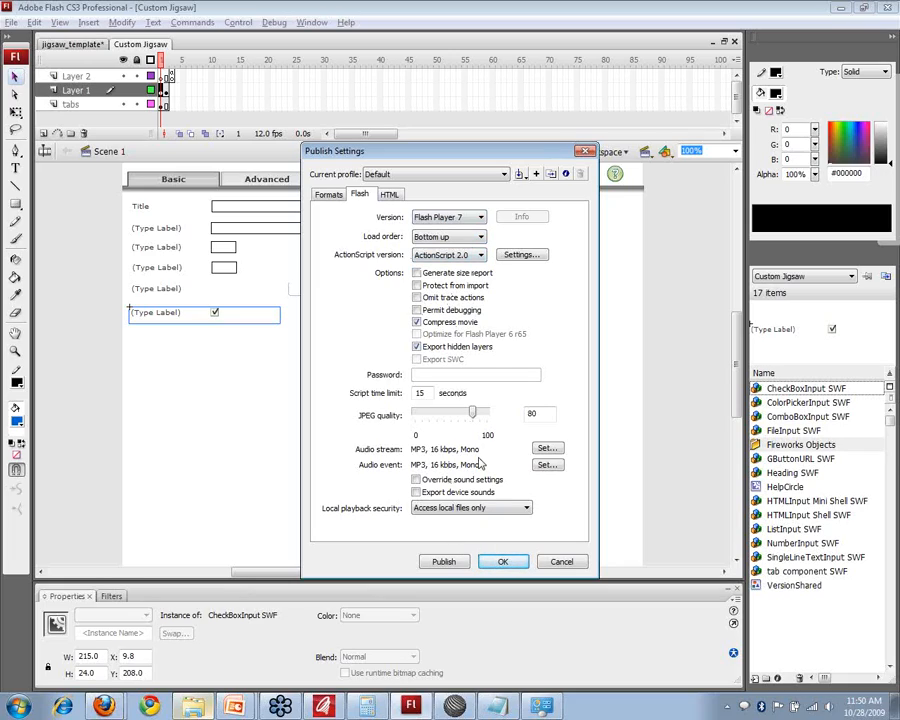
left_click(452, 562)
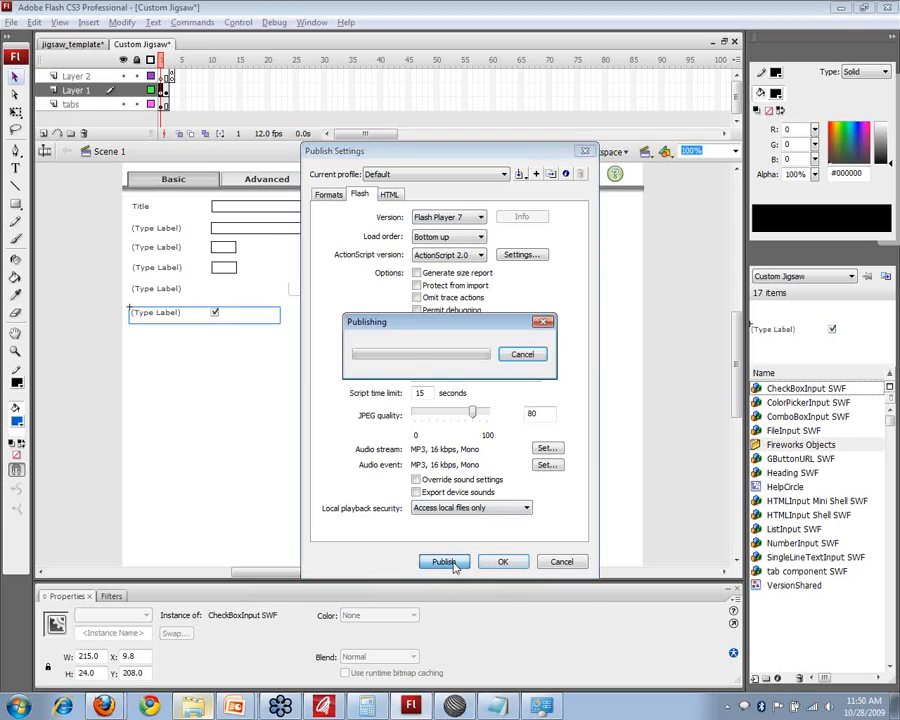
left_click(556, 563)
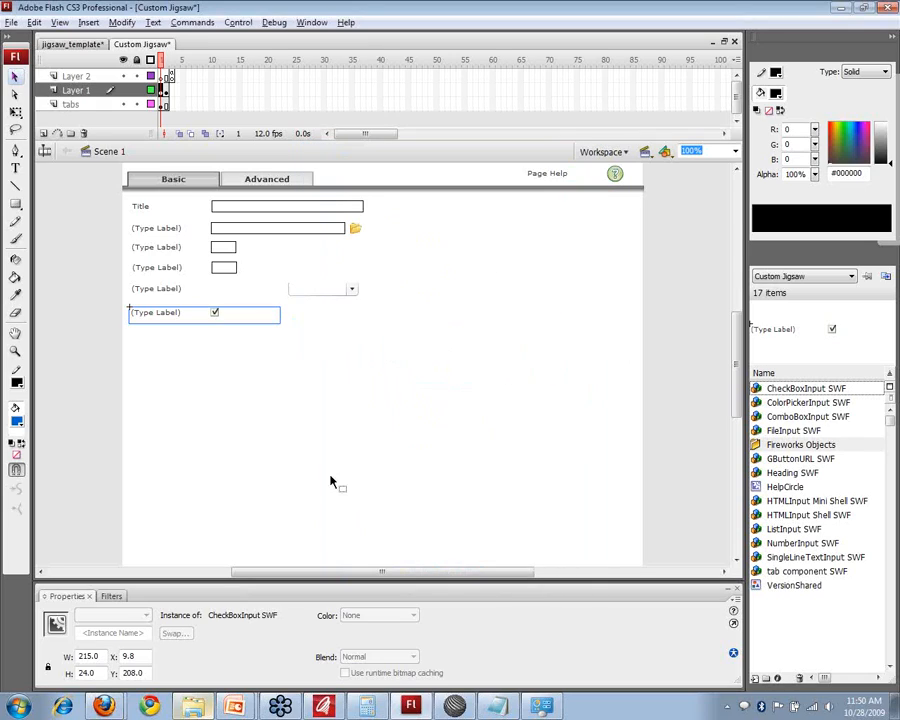
Switch to Windows Explorer and delete the published Custom Jigsaw HTML page and AC_RunActiveContent script from the Desktop.
key("alt+Tab")
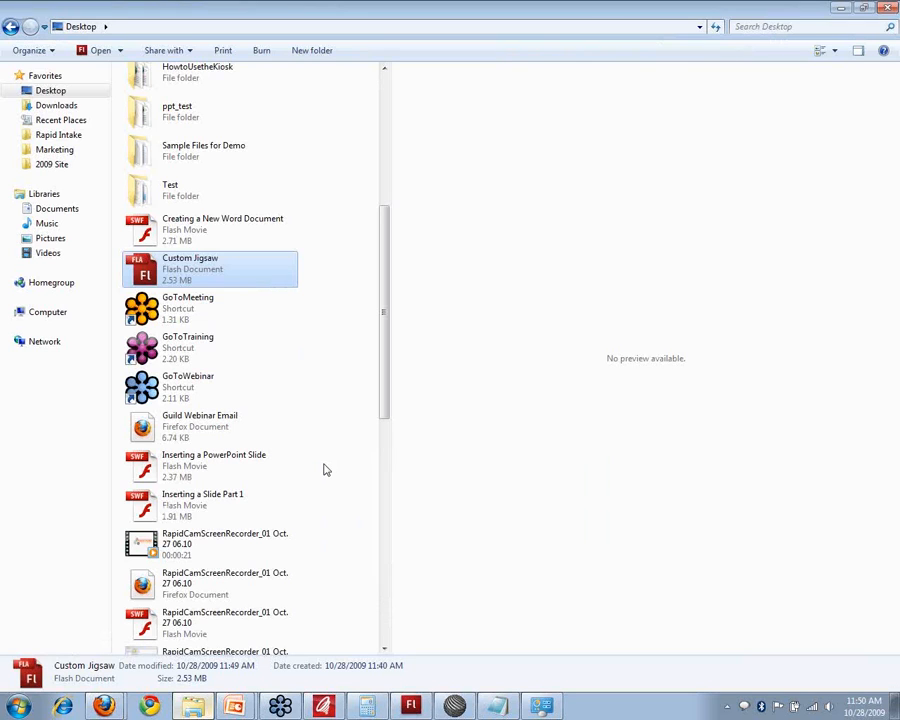
left_click_drag(382, 371, 366, 600)
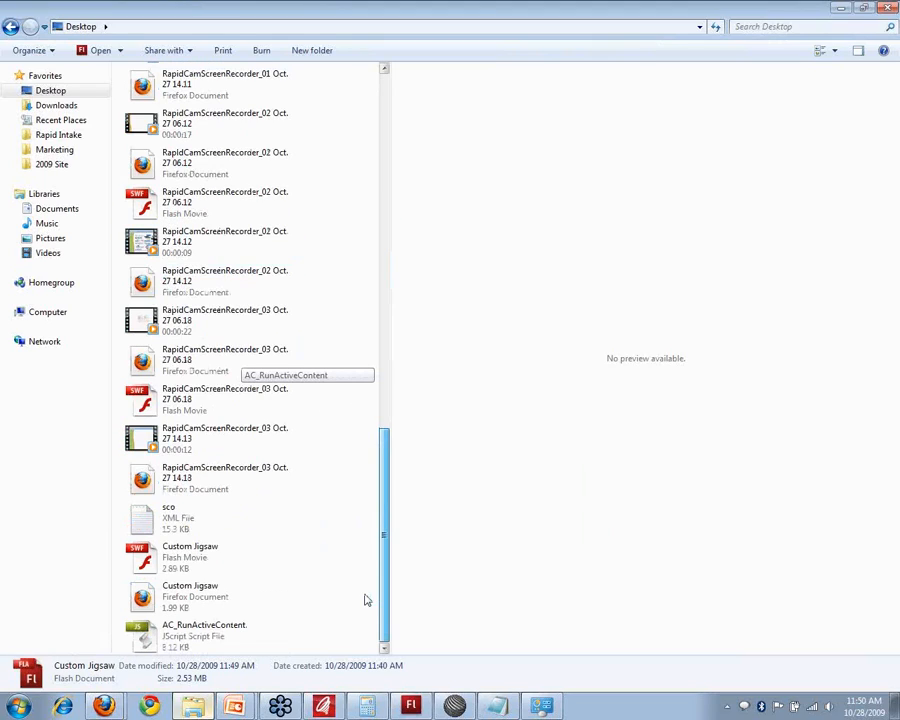
left_click(200, 556)
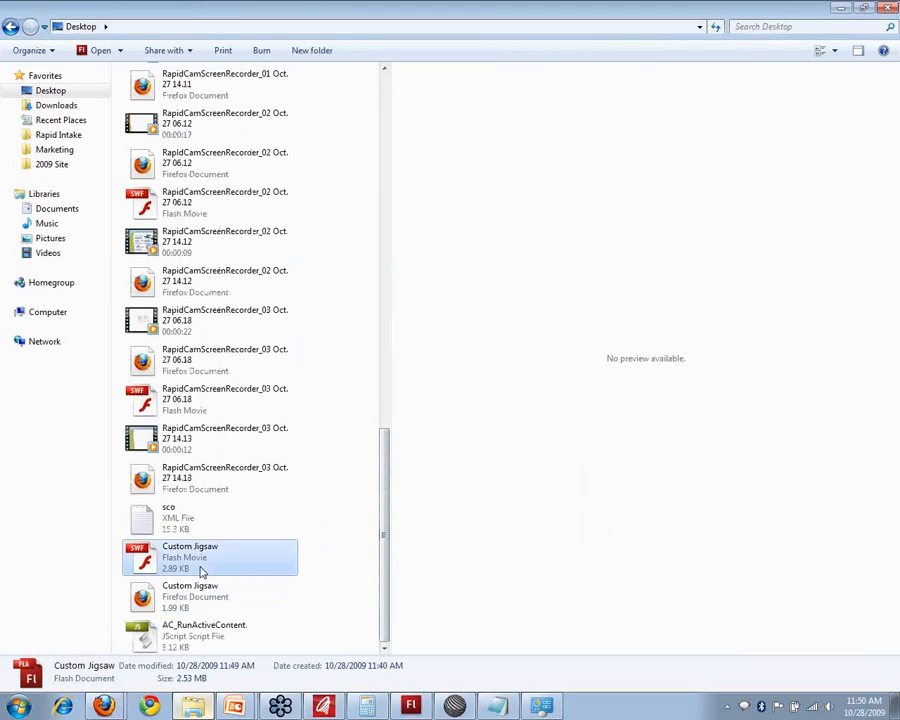
left_click(197, 593)
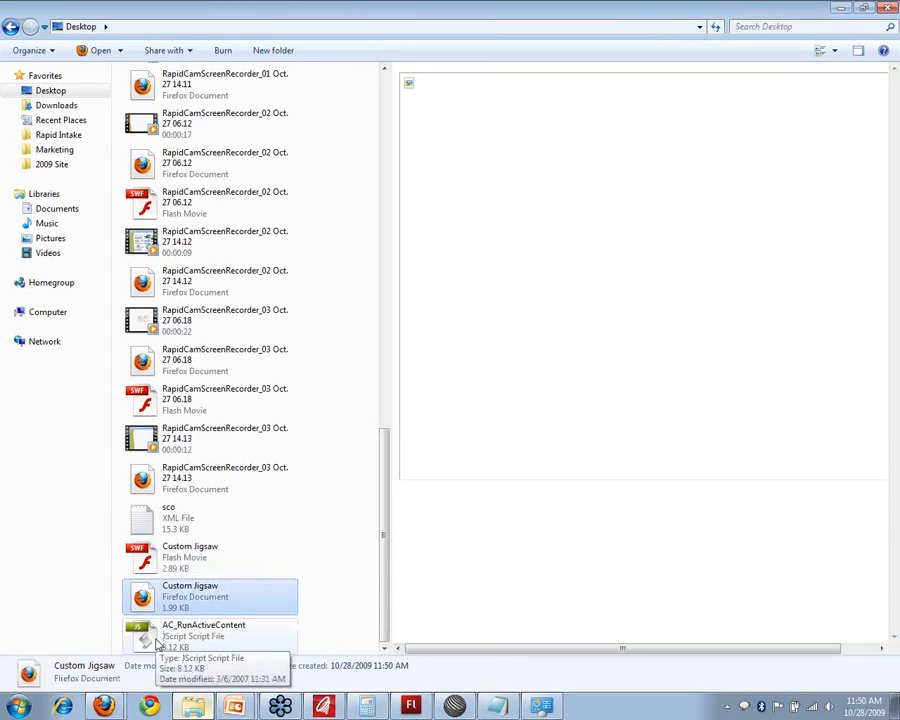
left_click(155, 640, "ctrl")
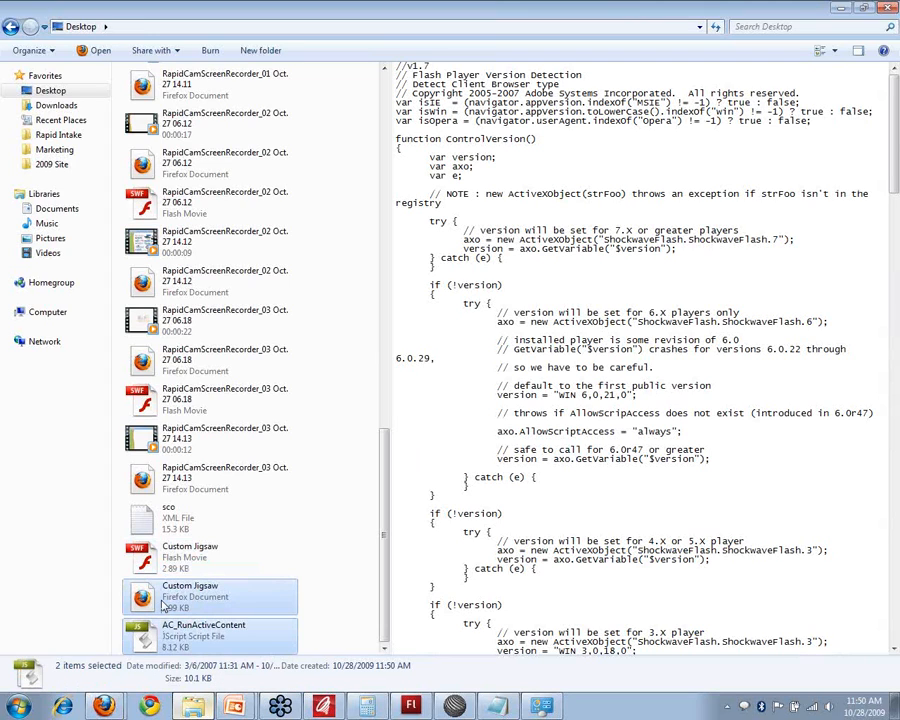
right_click(125, 598)
left_click(198, 553)
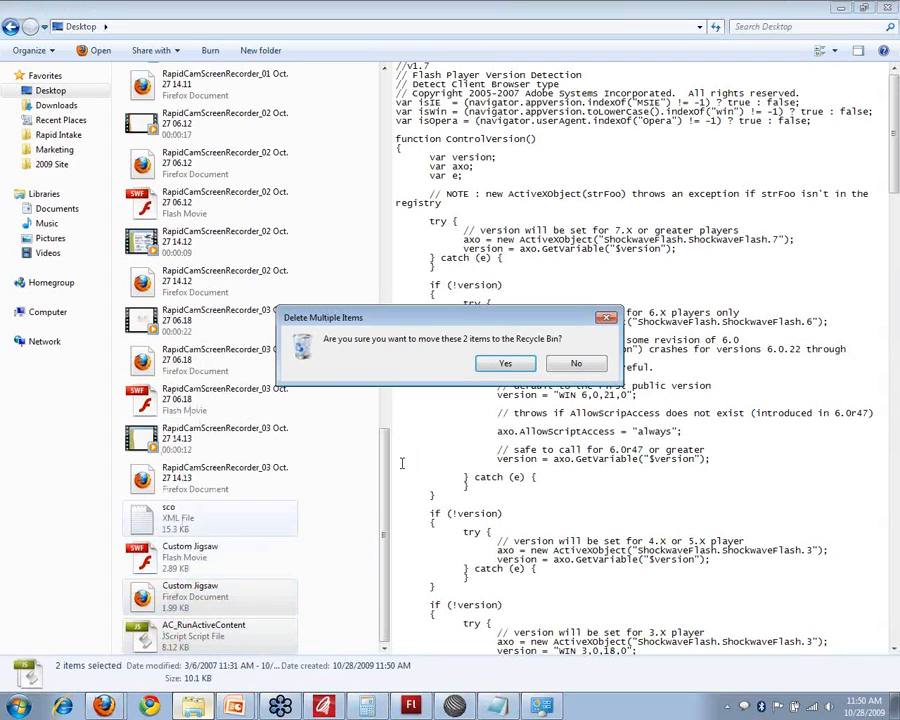
left_click(490, 362)
Rename the published Custom Jigsaw Flash movie to Custom Jigsaw2, and change its name back to Custom Jigsaw.
left_click(178, 632)
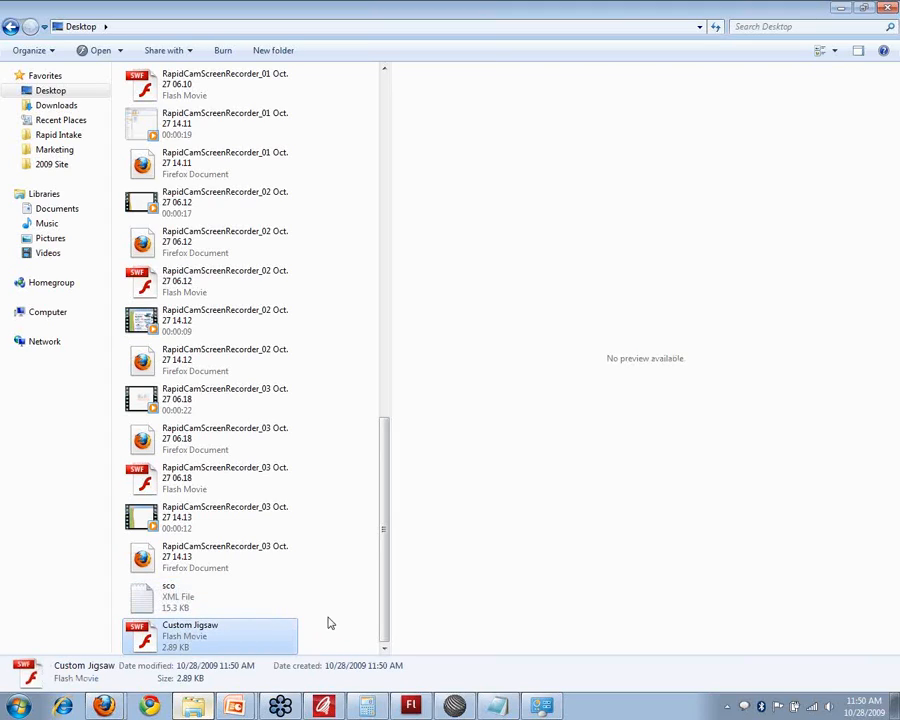
left_click(205, 627)
left_click(229, 625)
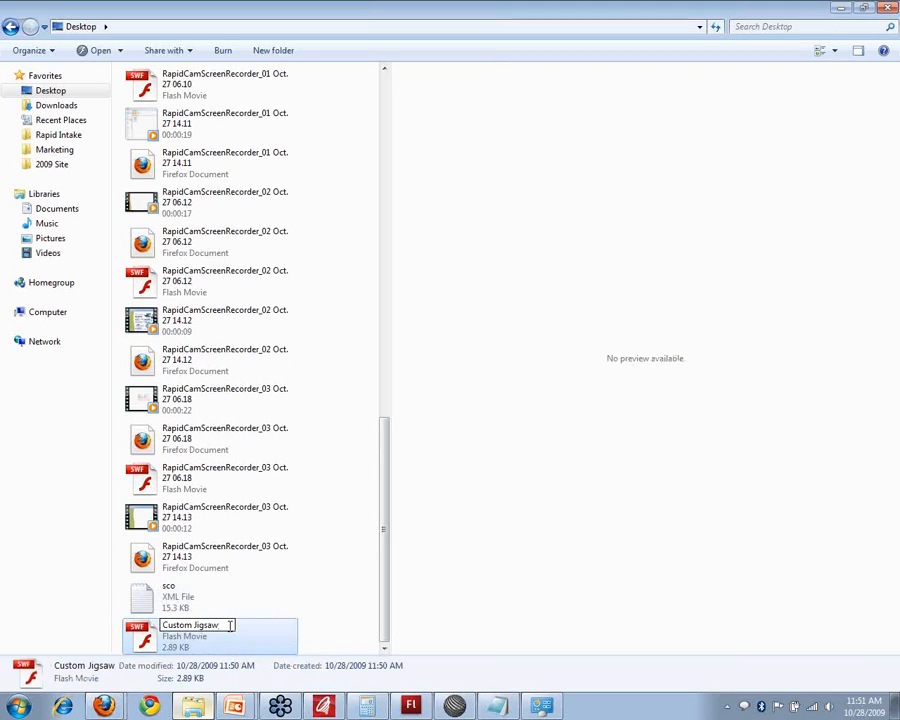
key("Return")
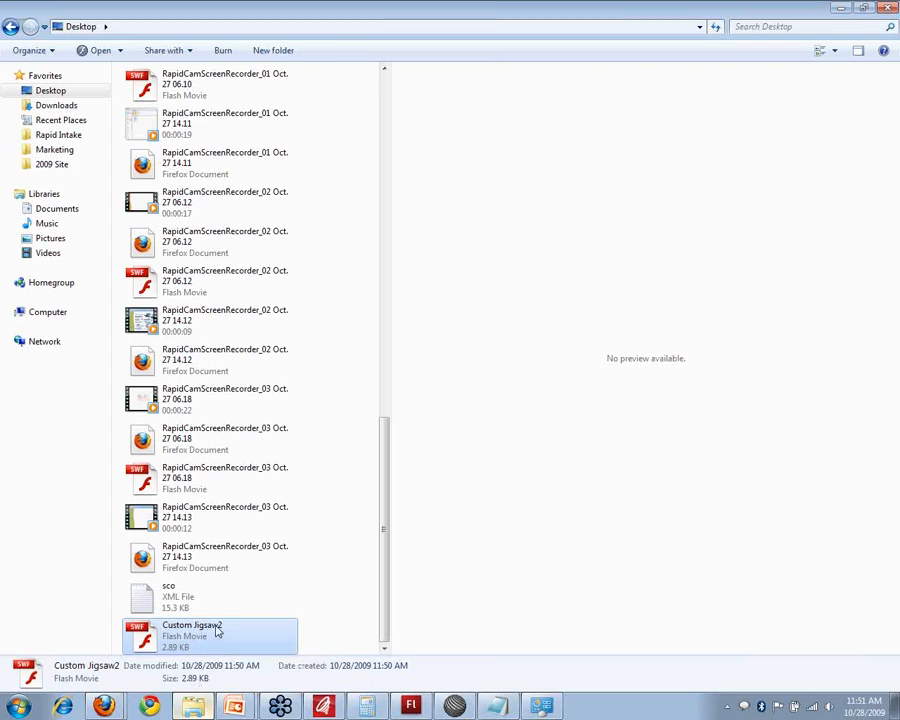
left_click(219, 633)
left_click(226, 625)
key("Return")
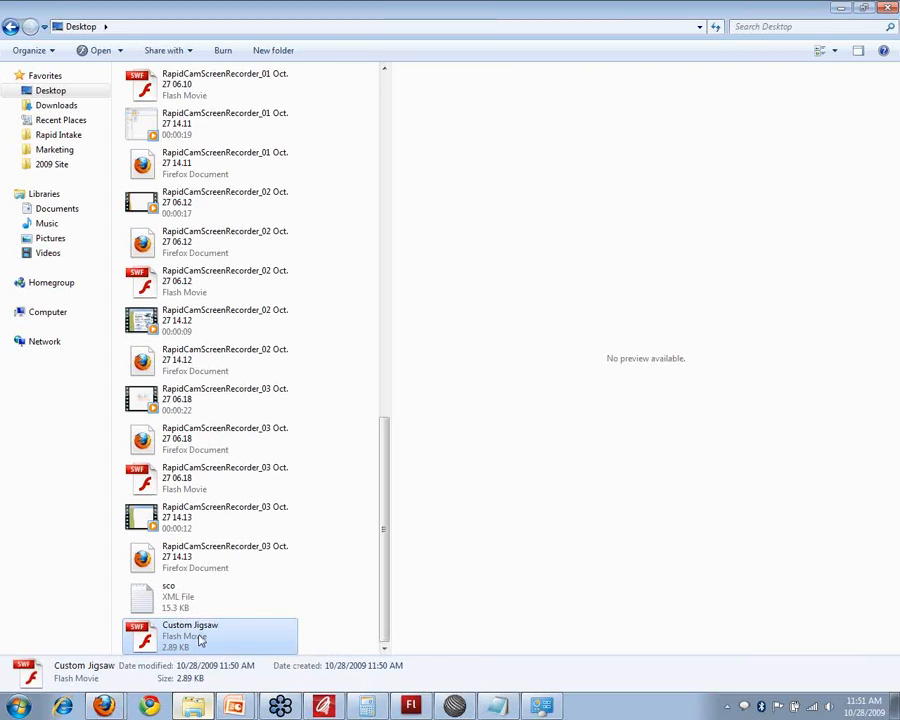
Open a second Explorer window on Computer and arrange it side by side with the Desktop folder window.
left_click(860, 10)
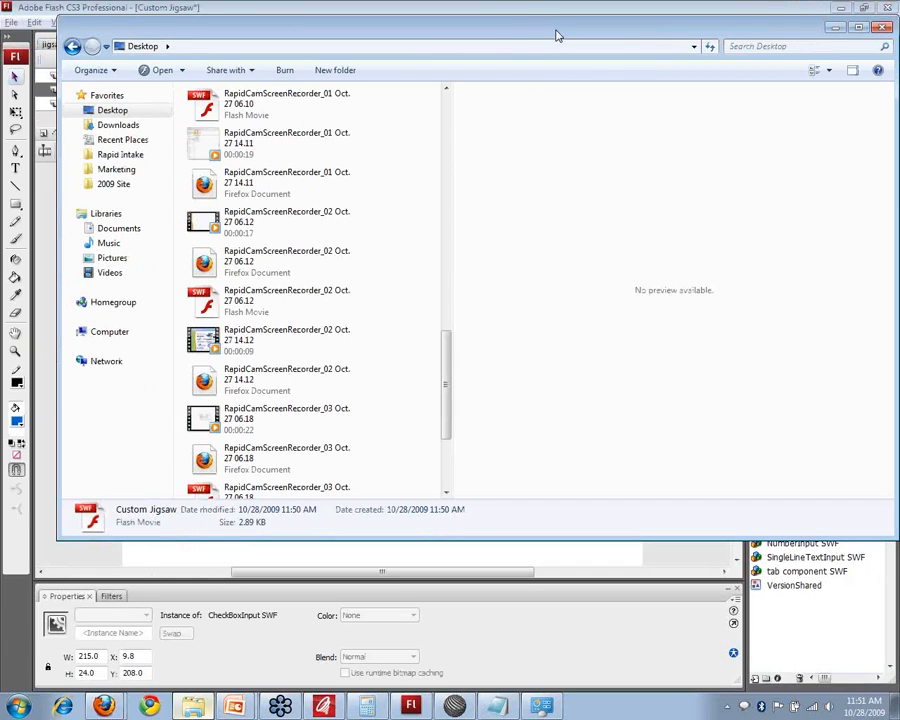
left_click_drag(558, 36, 2, 22)
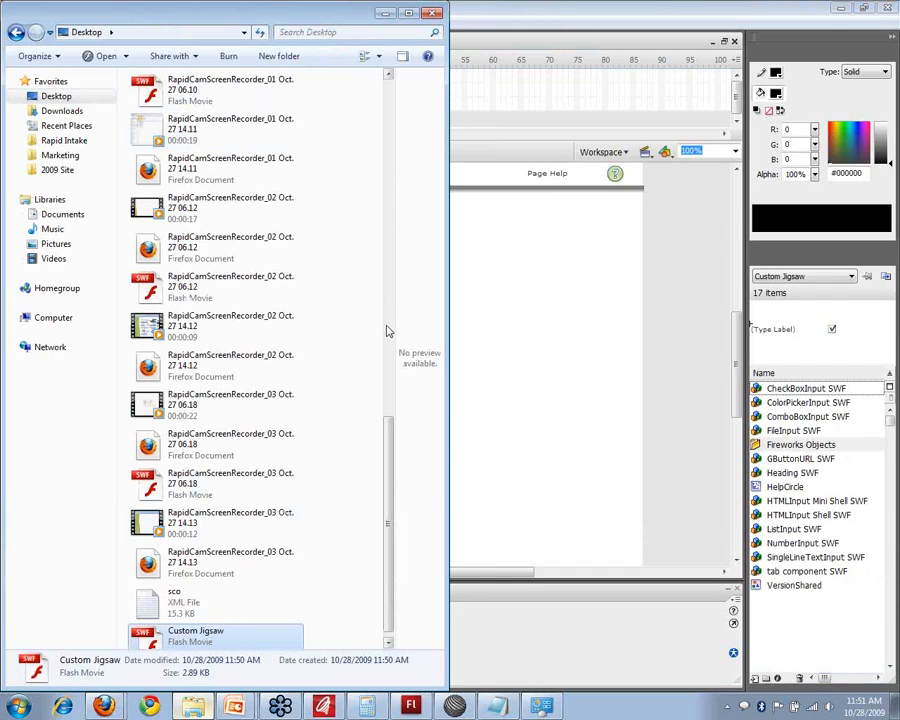
key("super+e")
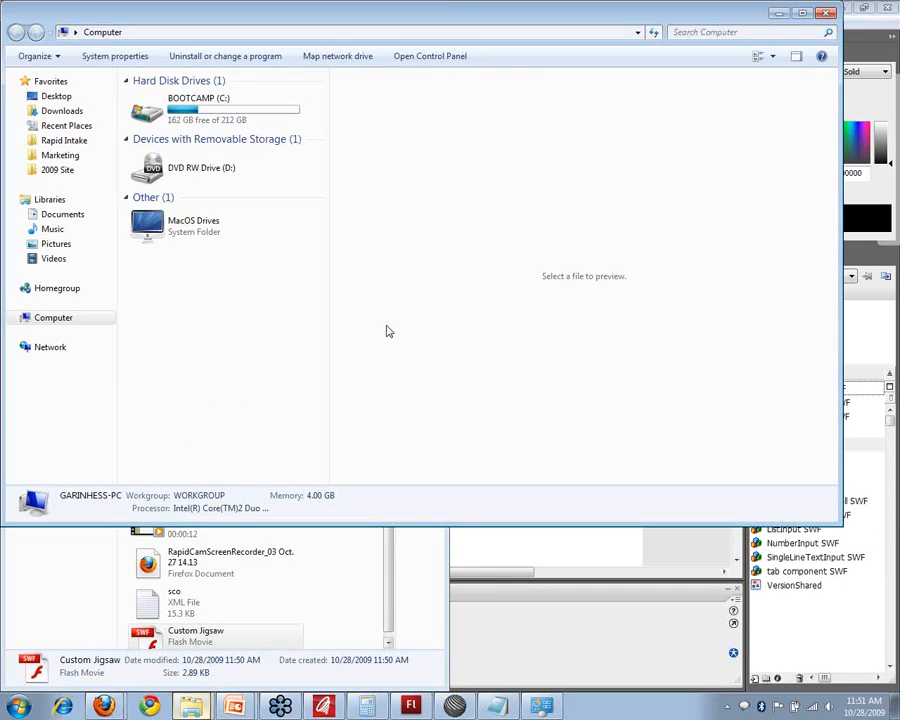
left_click(185, 108)
left_click_drag(130, 12, 898, 28)
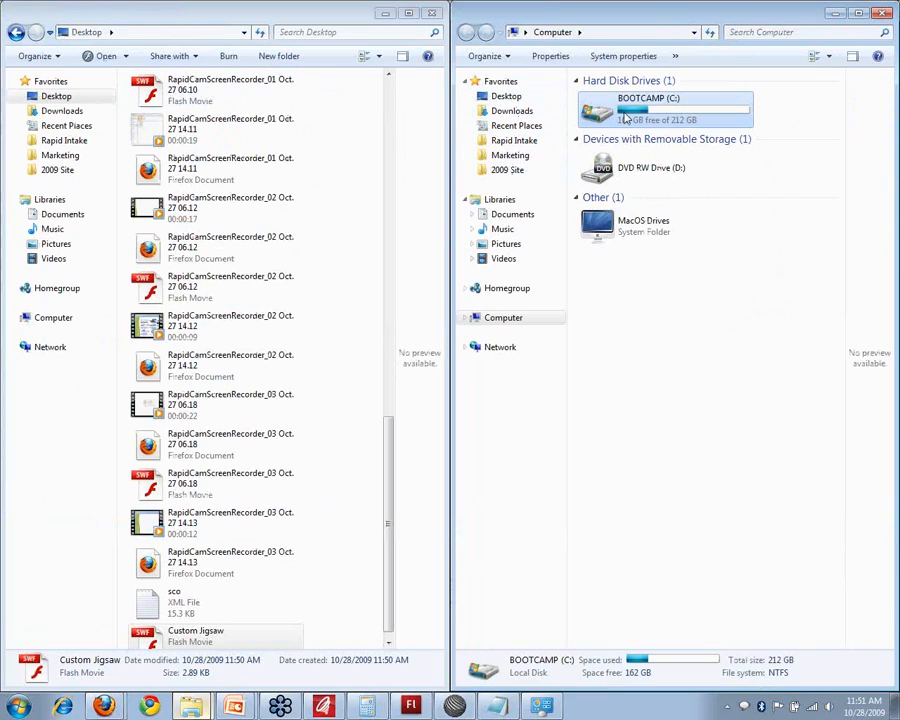
Open the folder C:\Program Files\Rapid Intake\ProForm Rapid eLearning Studio\Templates\Nodes\page in the second Explorer window.
double_click(674, 119)
double_click(632, 152)
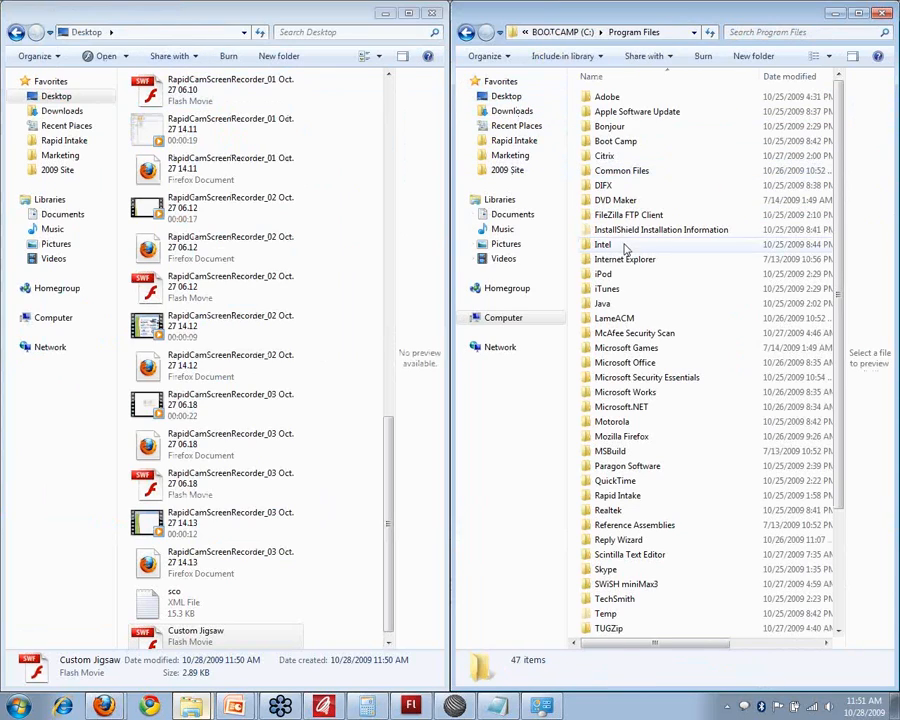
scroll(770, 370, "down", 3)
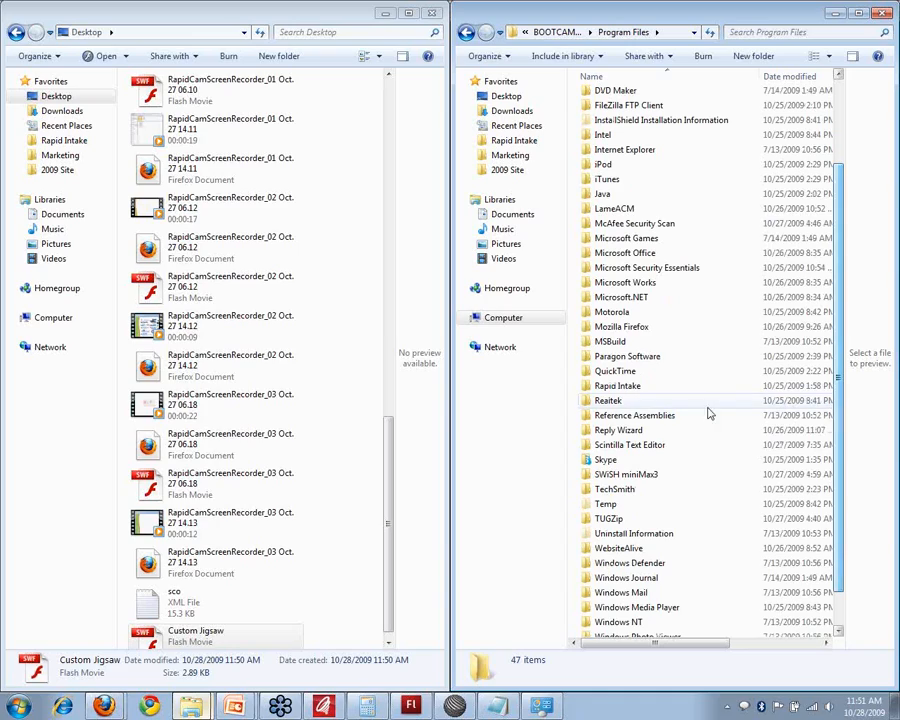
double_click(600, 389)
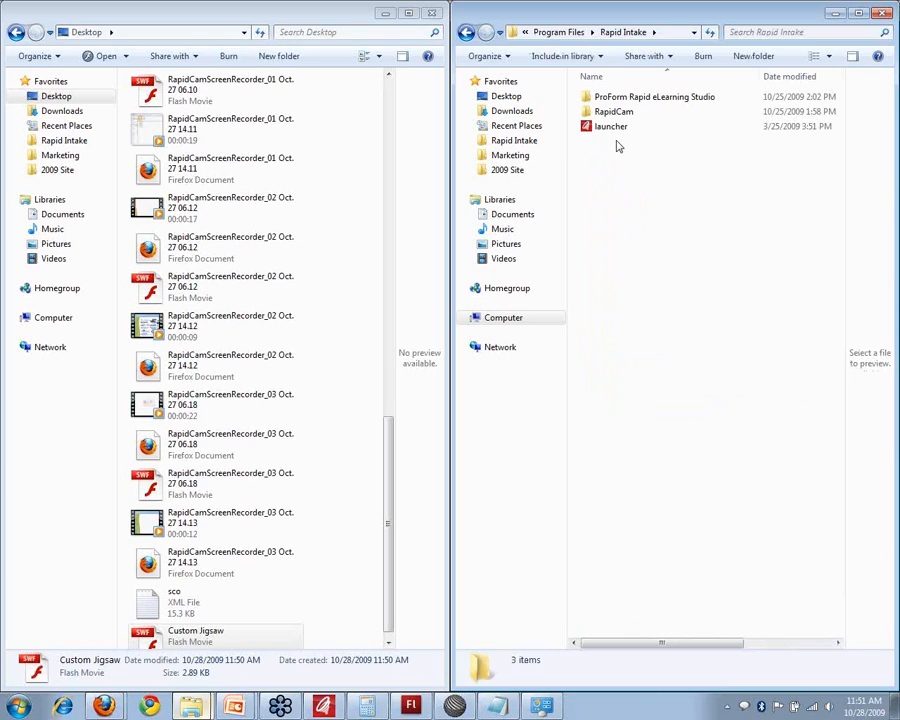
double_click(647, 100)
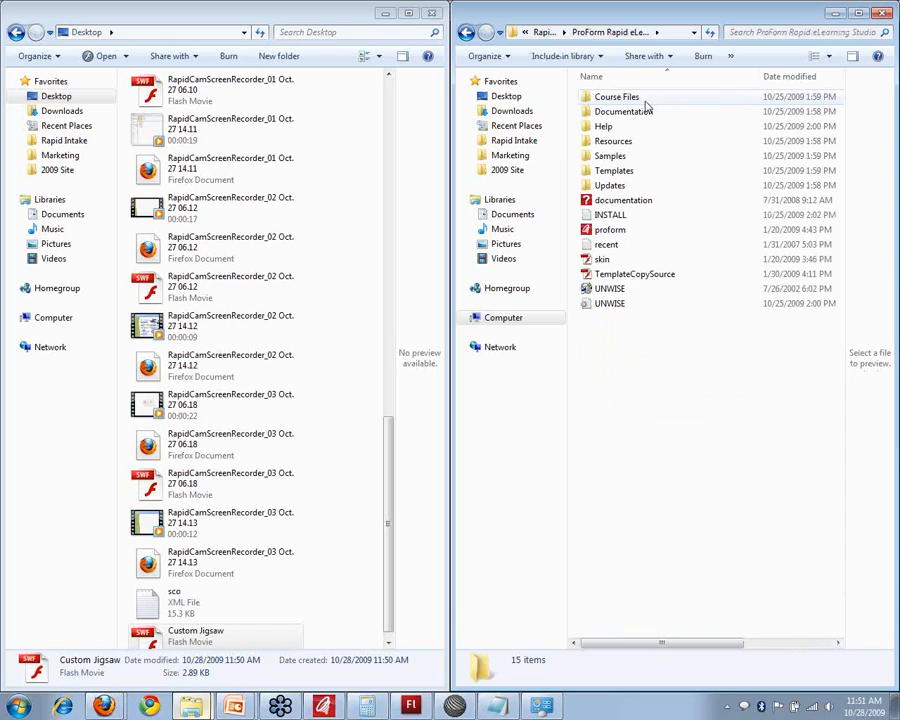
double_click(608, 171)
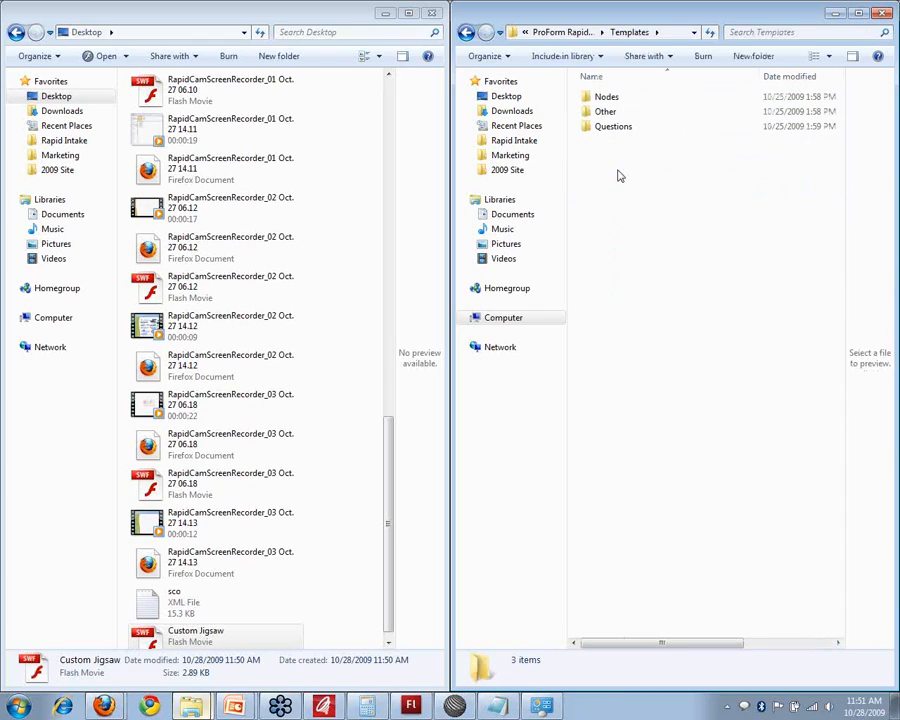
left_click(611, 101)
double_click(611, 104)
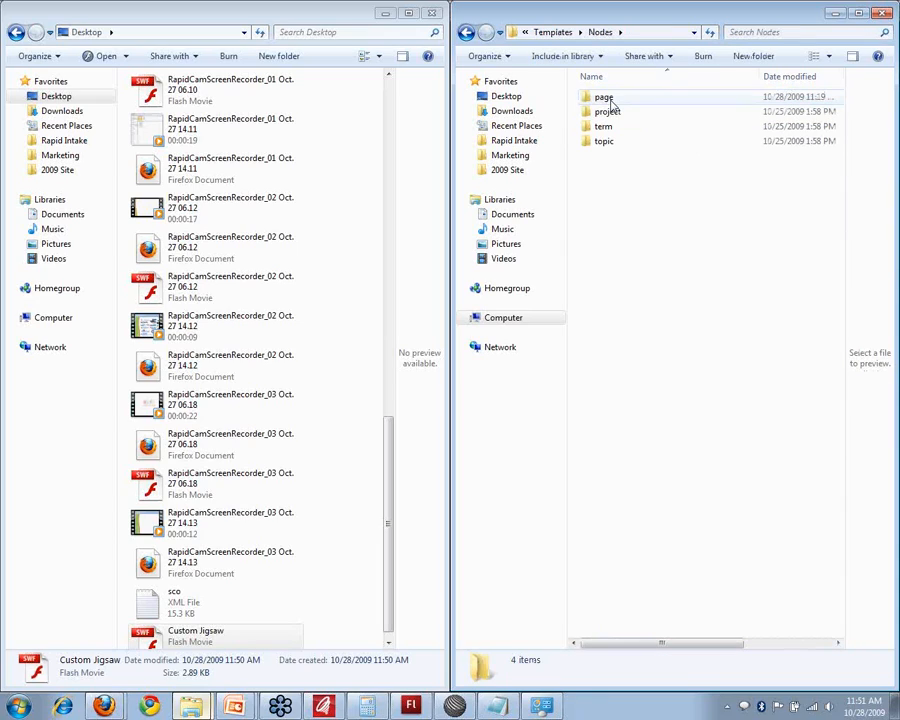
double_click(610, 100)
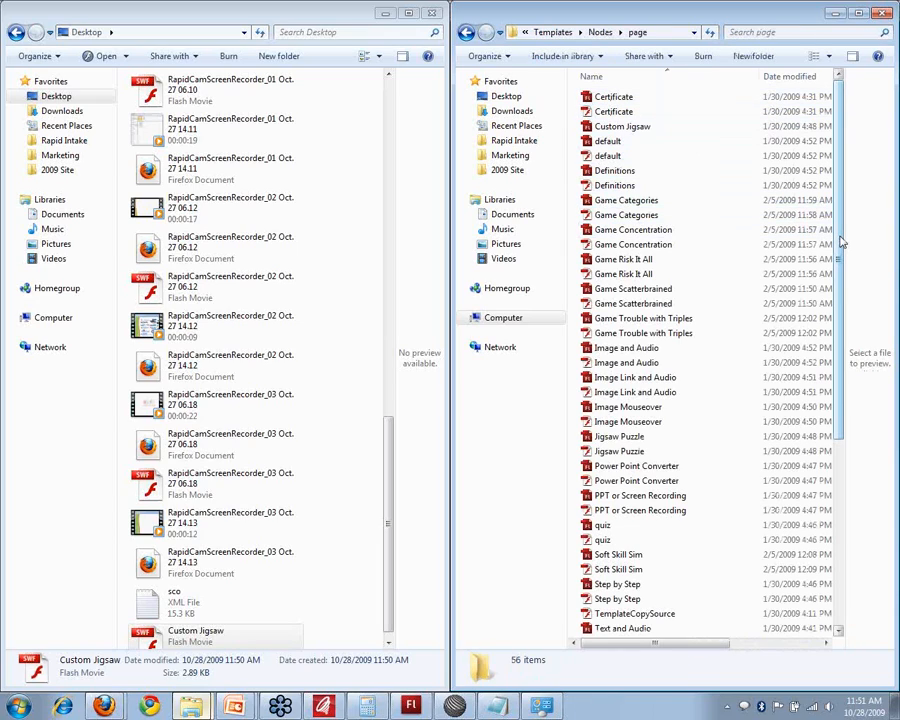
Copy the Custom Jigsaw Flash movie from the Desktop into the page templates folder, granting administrator permission.
left_click_drag(843, 242, 821, 390)
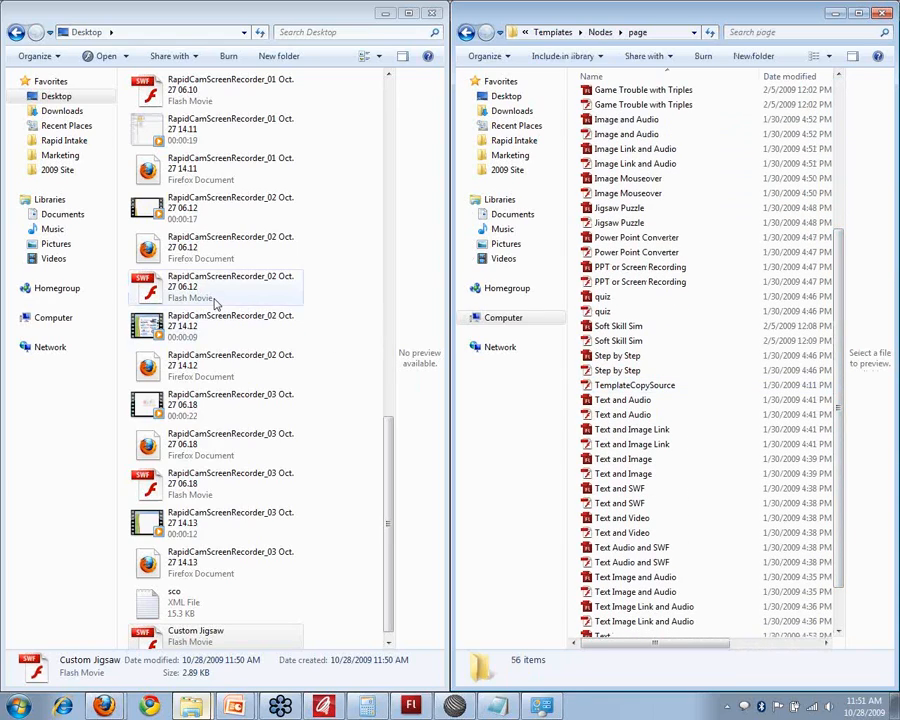
right_click(182, 637)
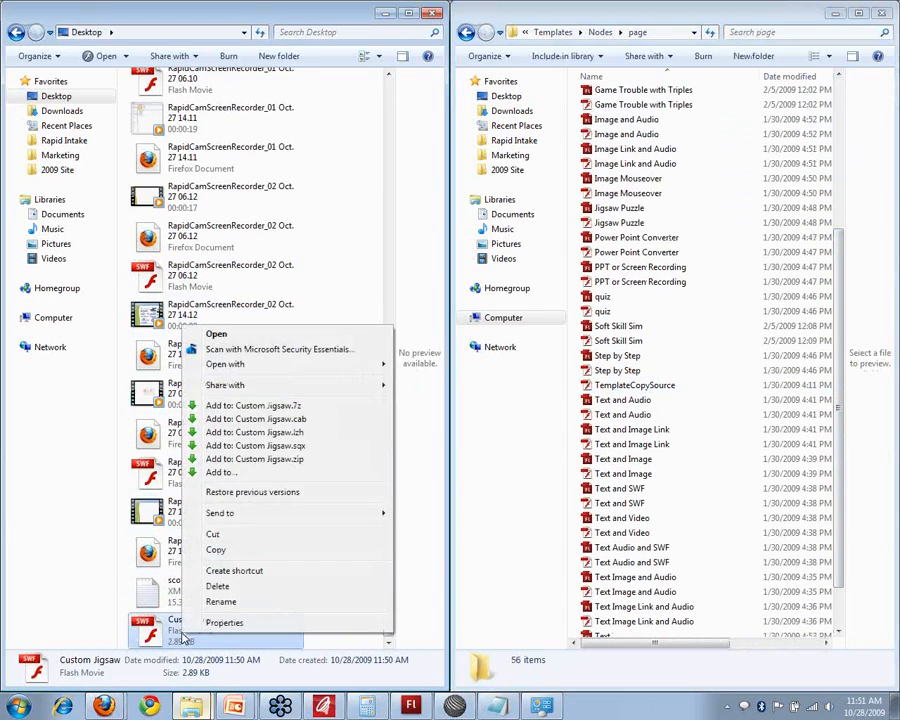
left_click(218, 551)
left_click(838, 615)
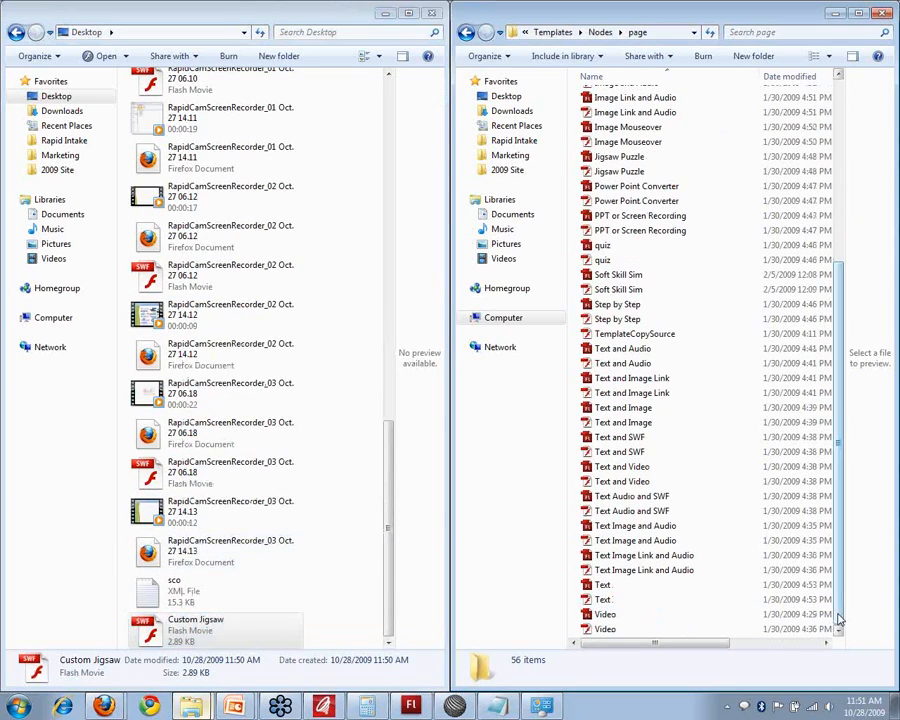
right_click(730, 622)
left_click(744, 517)
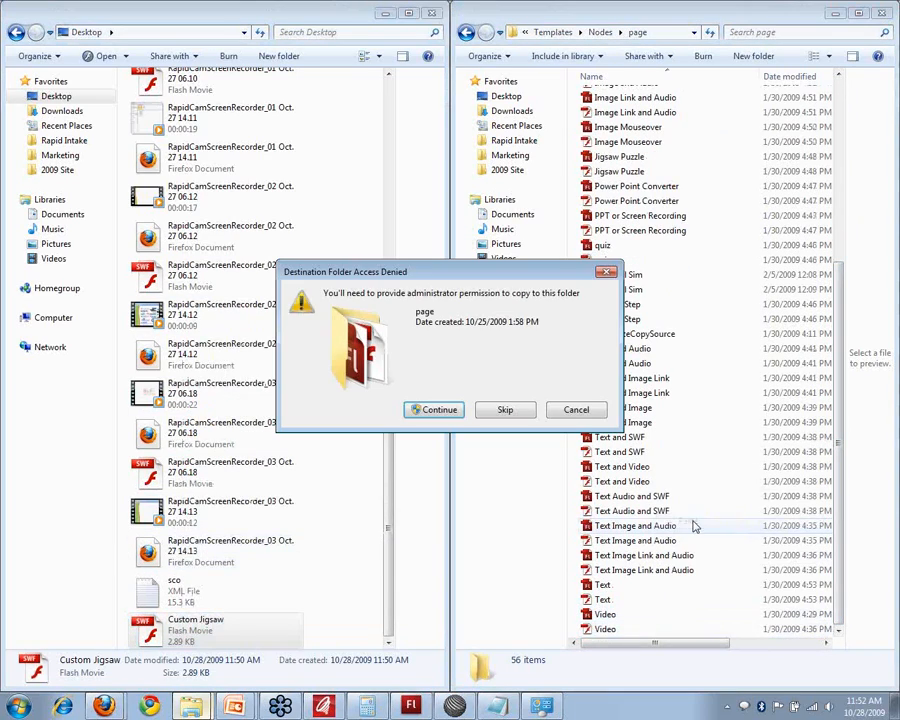
left_click(436, 412)
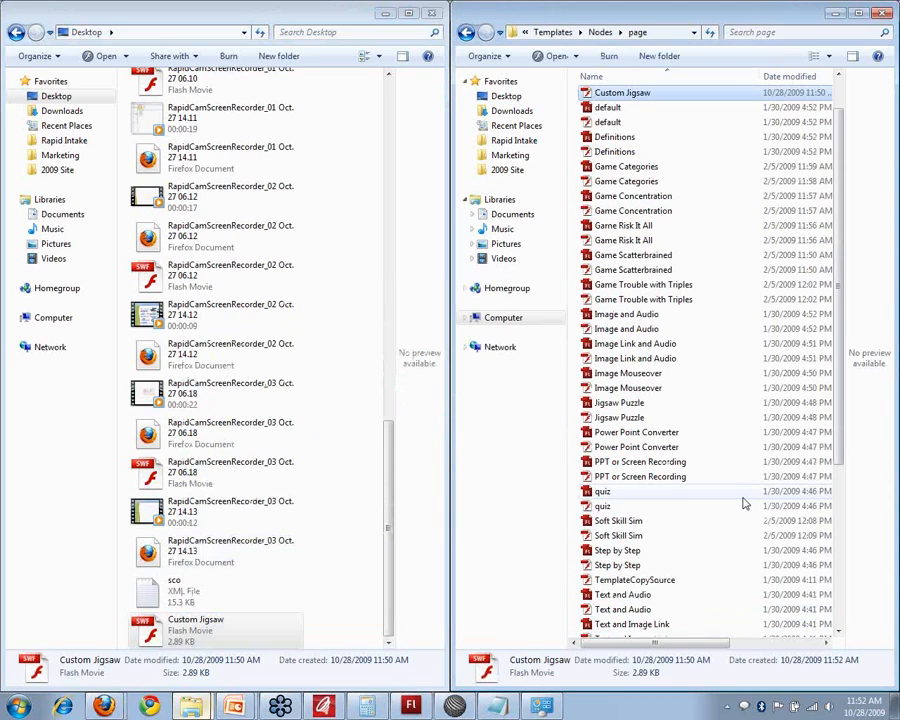
left_click_drag(840, 430, 727, 279)
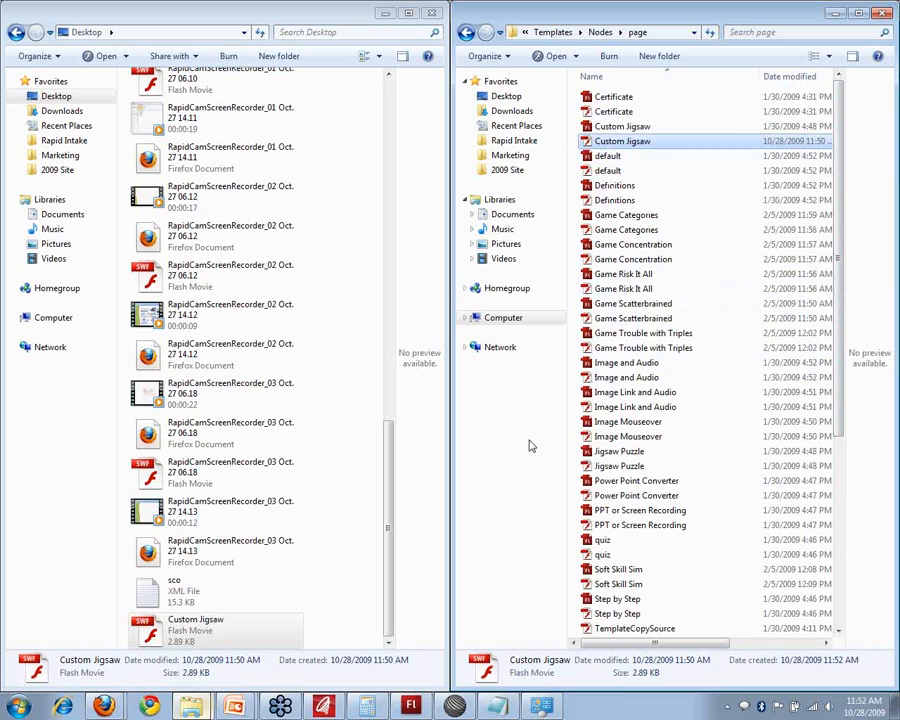
Close the running ProForm project and restart ProForm Rapid eLearning Studio.
left_click(323, 707)
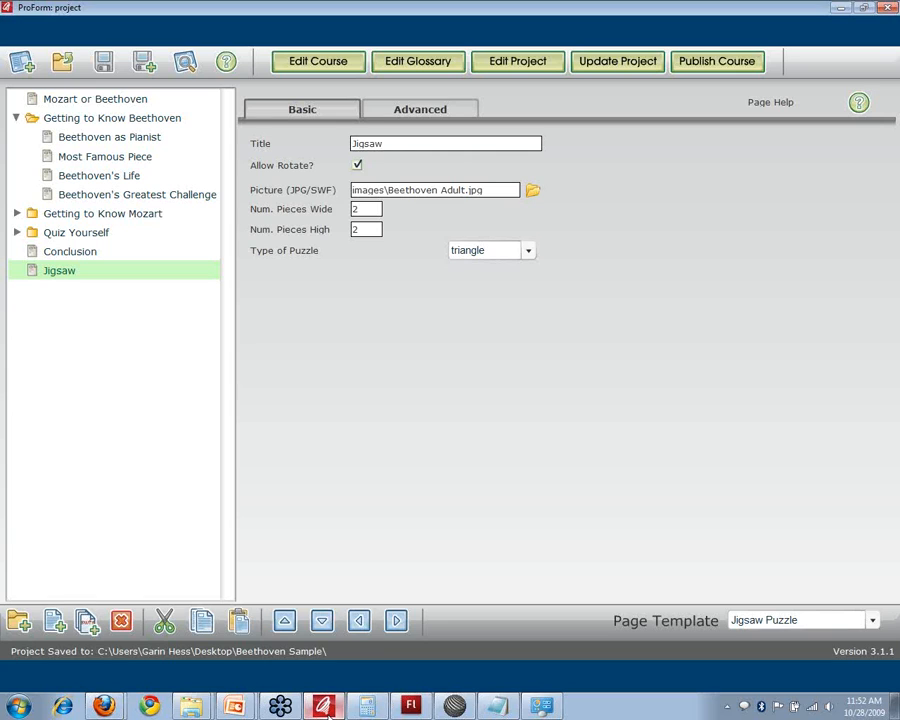
left_click(884, 9)
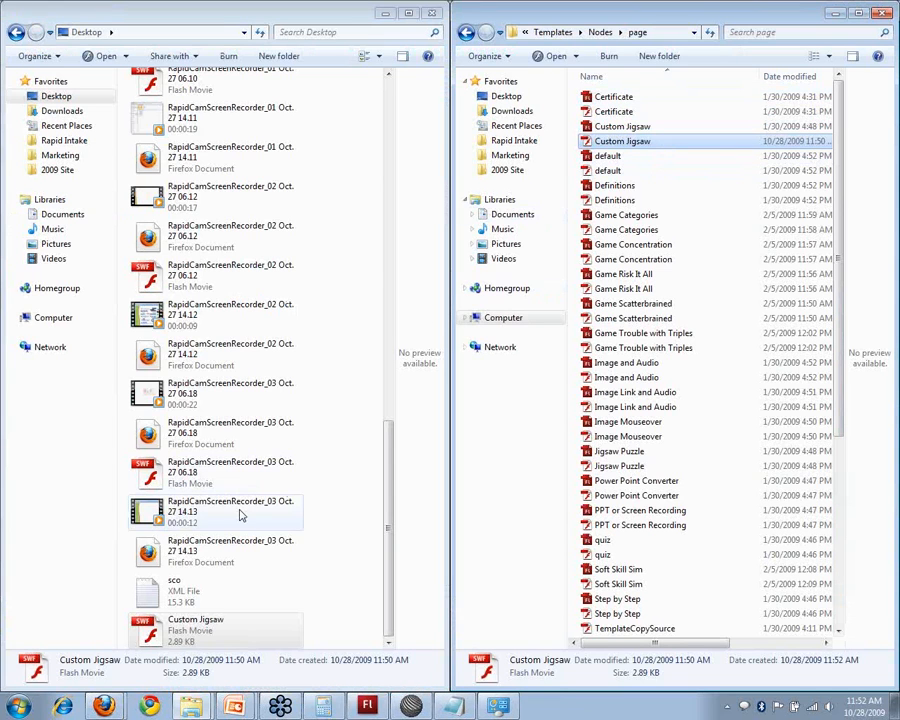
left_click(20, 707)
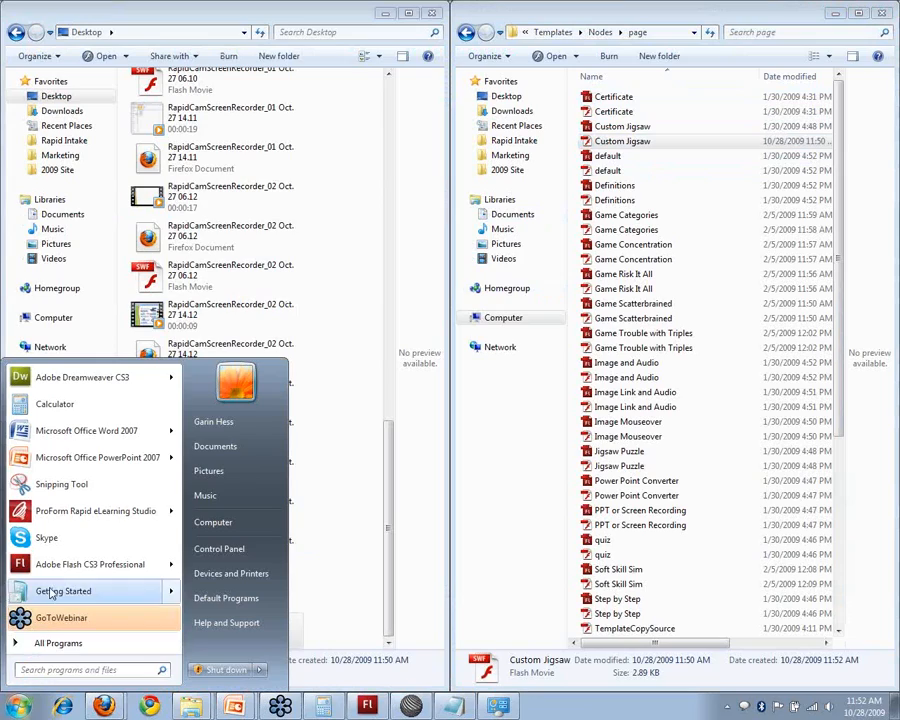
left_click(62, 510)
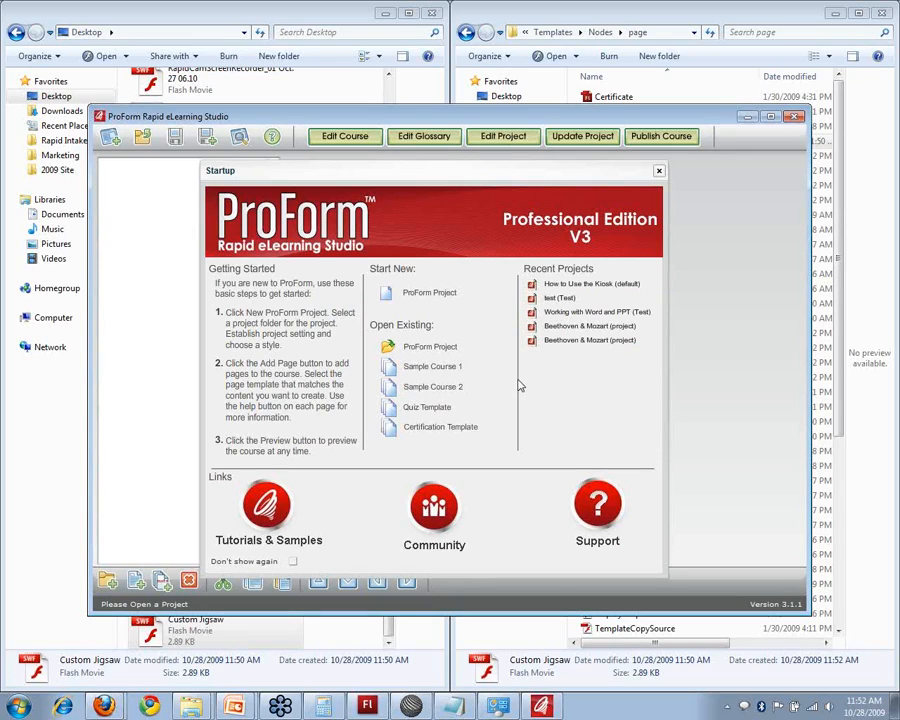
Open the most recently listed Beethoven & Mozart project and begin a new page with the page type Custom Jigsaw.
left_click(556, 341)
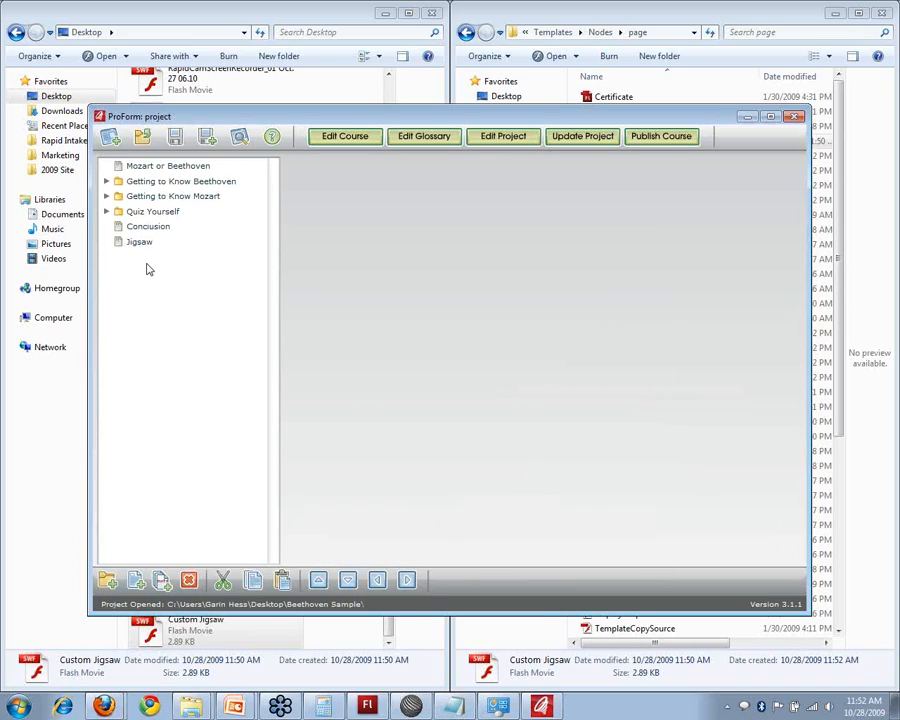
left_click(108, 580)
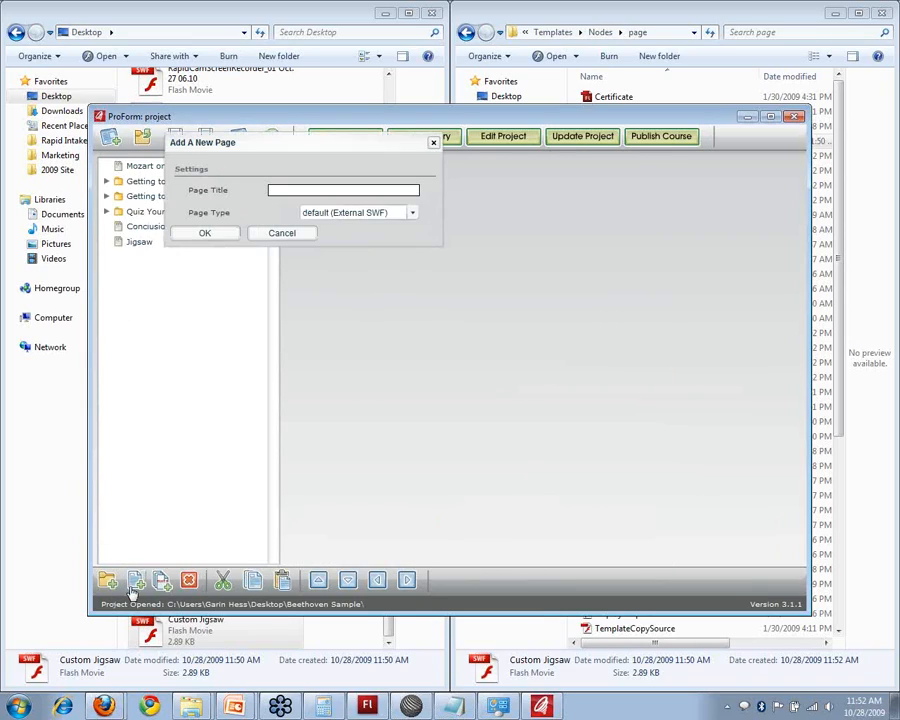
left_click(411, 212)
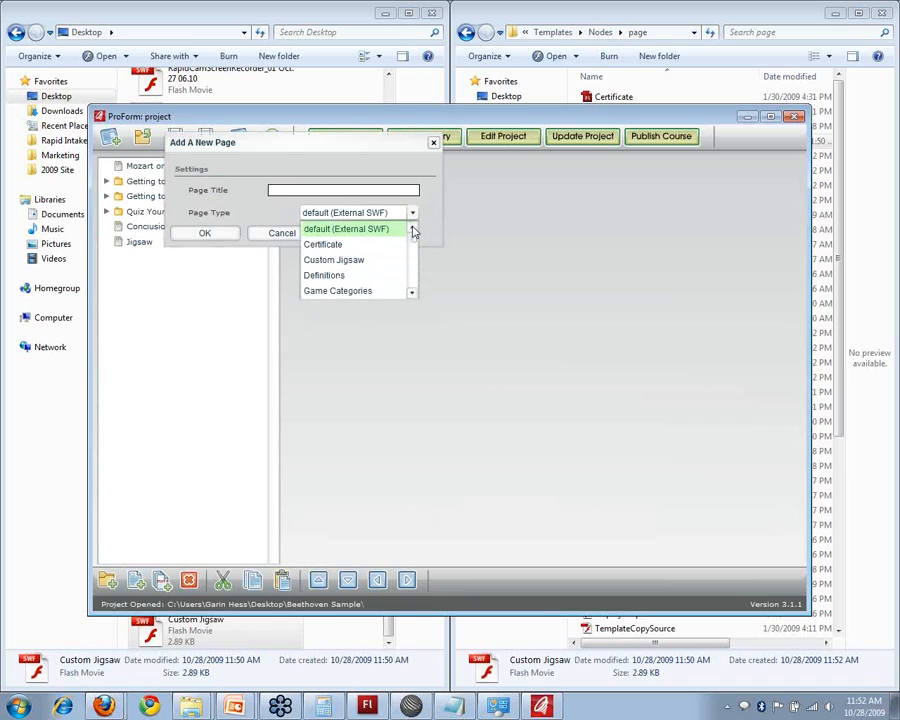
left_click(335, 262)
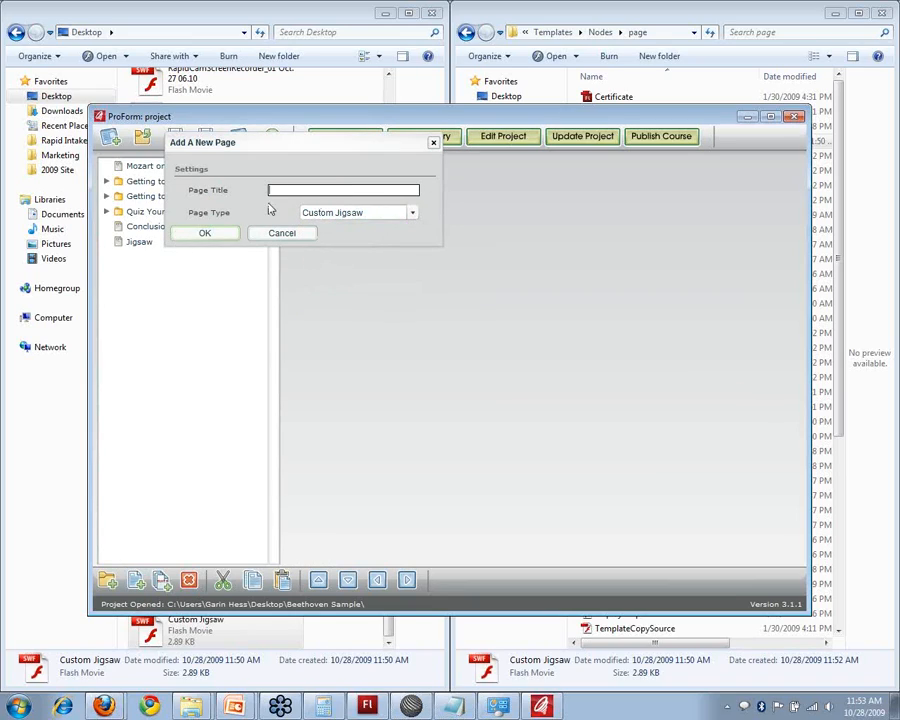
Title the new page Custom Jigsaw and add it to the course.
left_click_drag(300, 142, 407, 277)
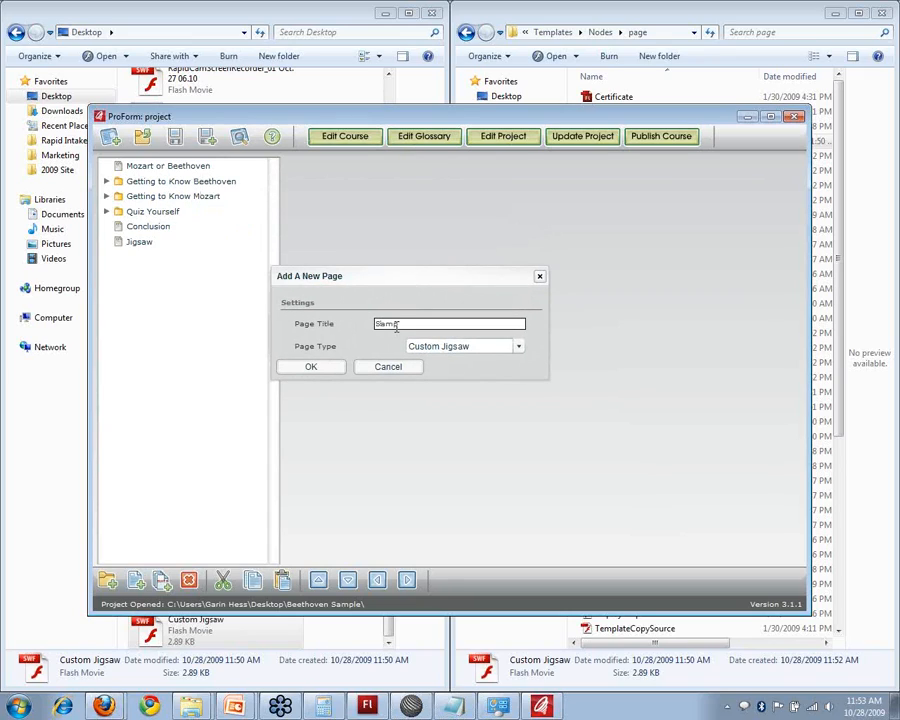
key("BackSpace")
key("BackSpace")
key("BackSpace")
key("BackSpace")
key("BackSpace")
key("BackSpace")
key("BackSpace")
key("BackSpace")
left_click(311, 367)
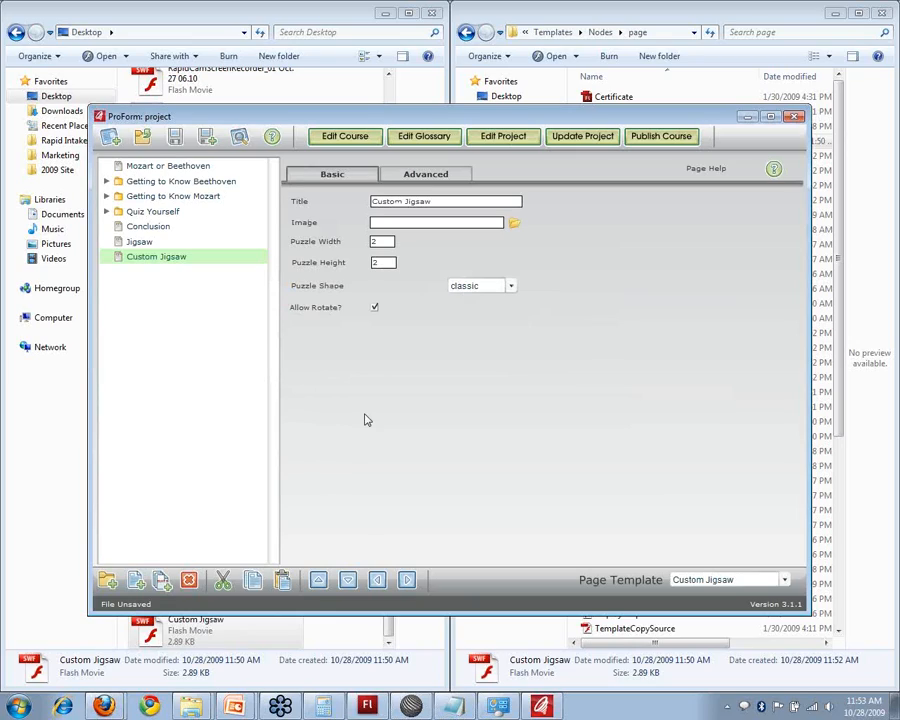
Set the Custom Jigsaw page's image to lucerne_bridge from the project's images folder.
left_click_drag(431, 201, 338, 201)
left_click(516, 225)
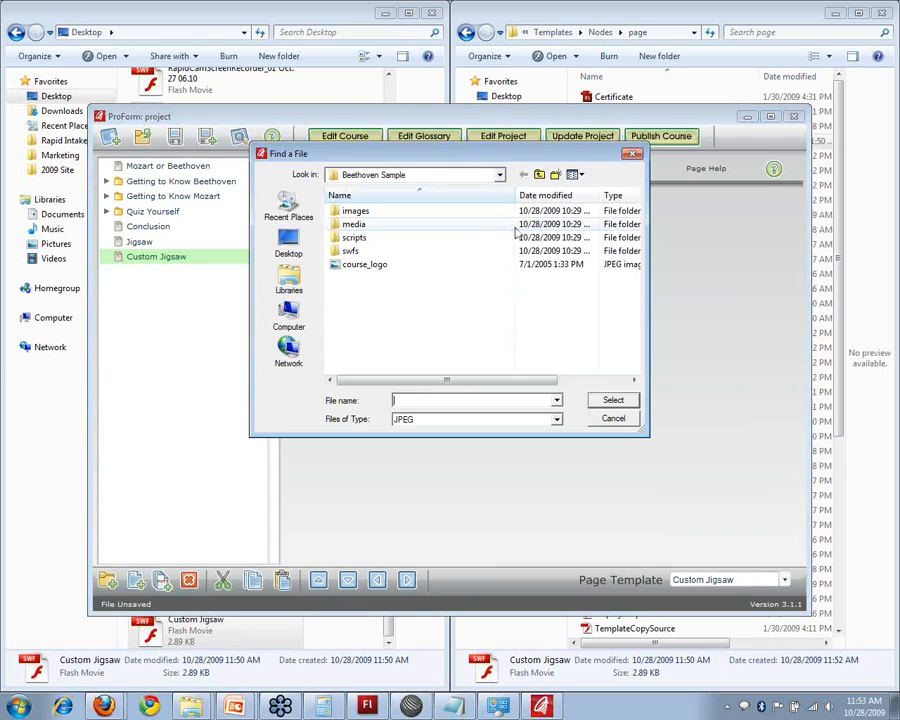
double_click(388, 211)
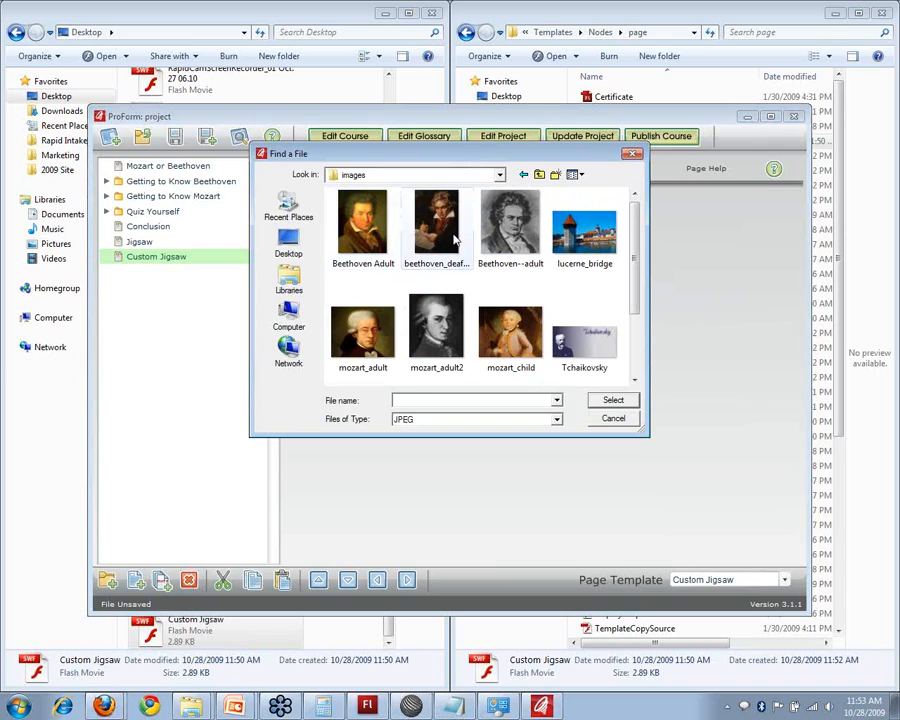
left_click(584, 232)
left_click(613, 399)
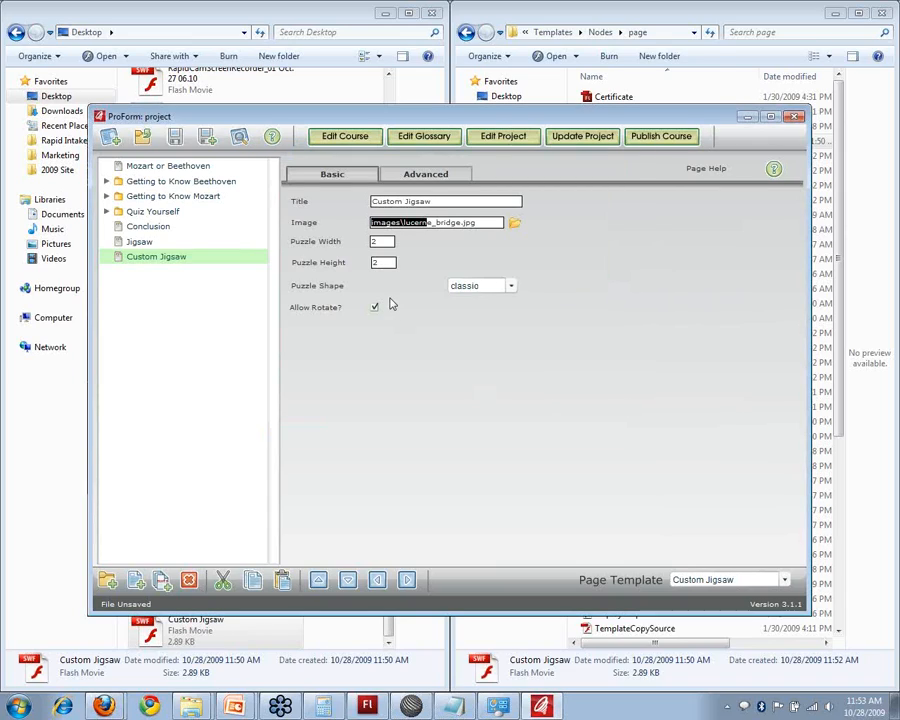
Review the page's puzzle width, height and shape options, keeping the classic shape.
left_click(387, 241)
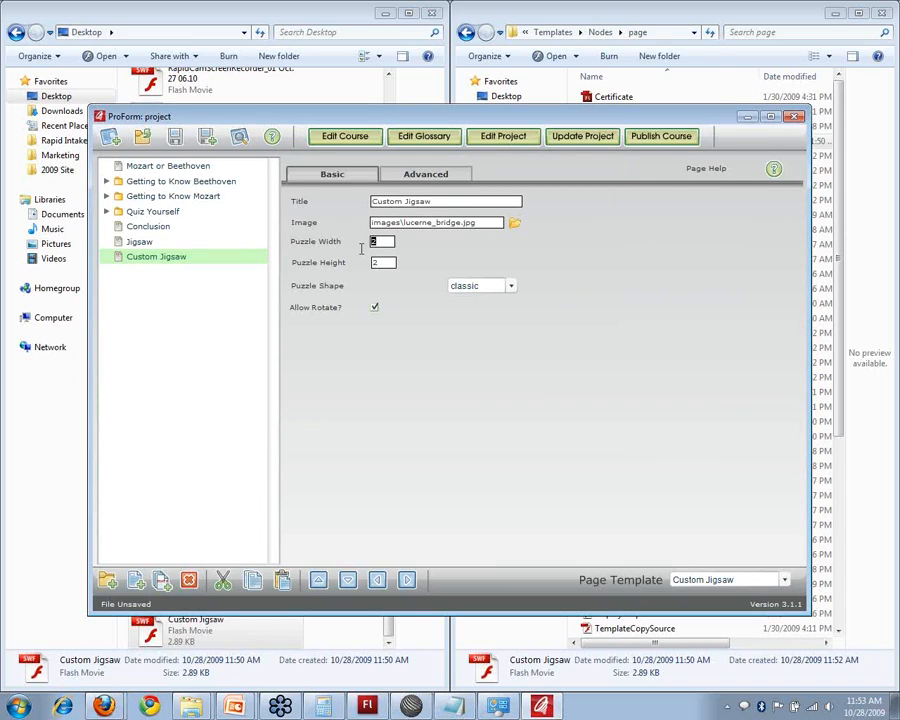
left_click(384, 262)
left_click(511, 286)
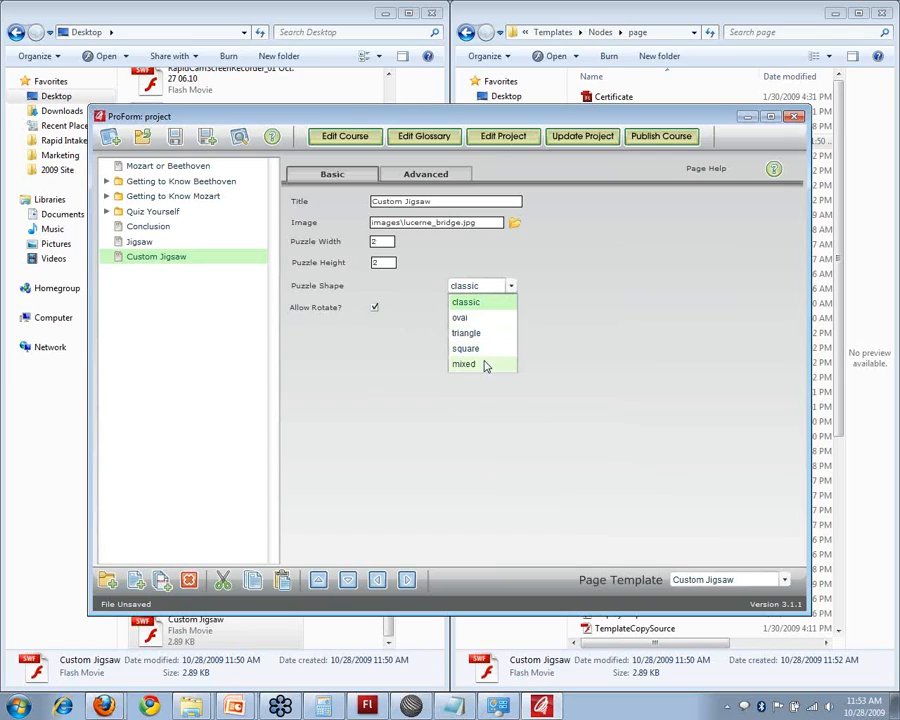
left_click(476, 301)
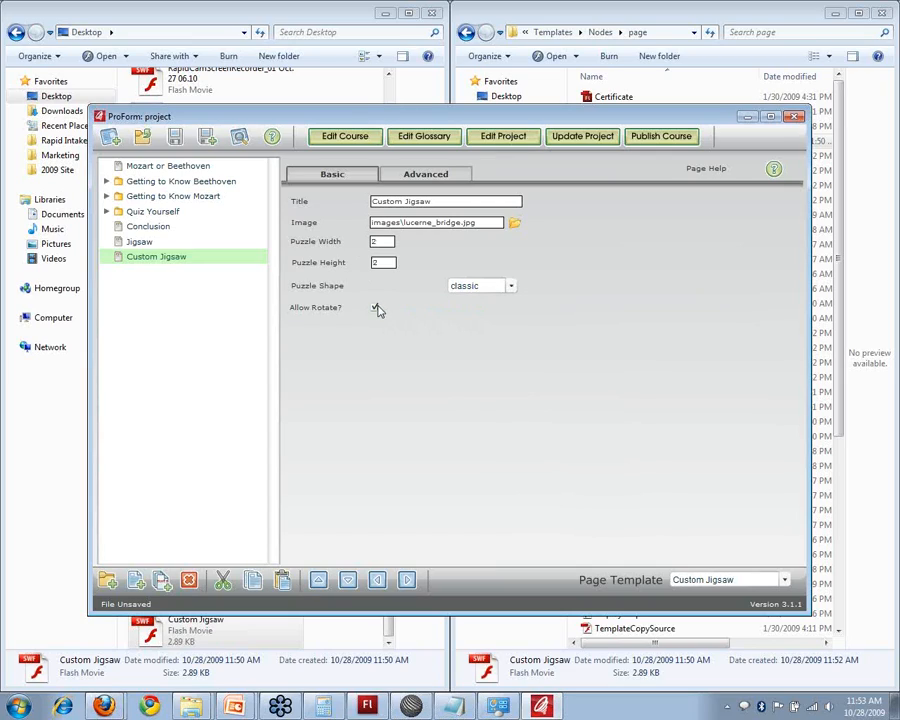
Save the project, preview the course in the browser, and close the preview tab.
left_click(174, 140)
left_click(240, 139)
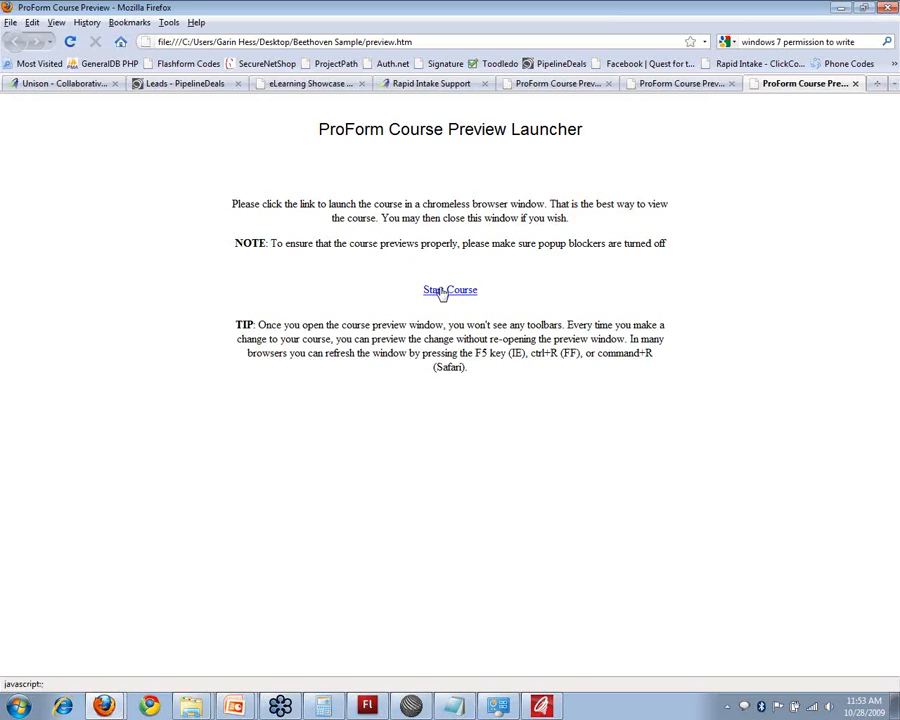
left_click(855, 84)
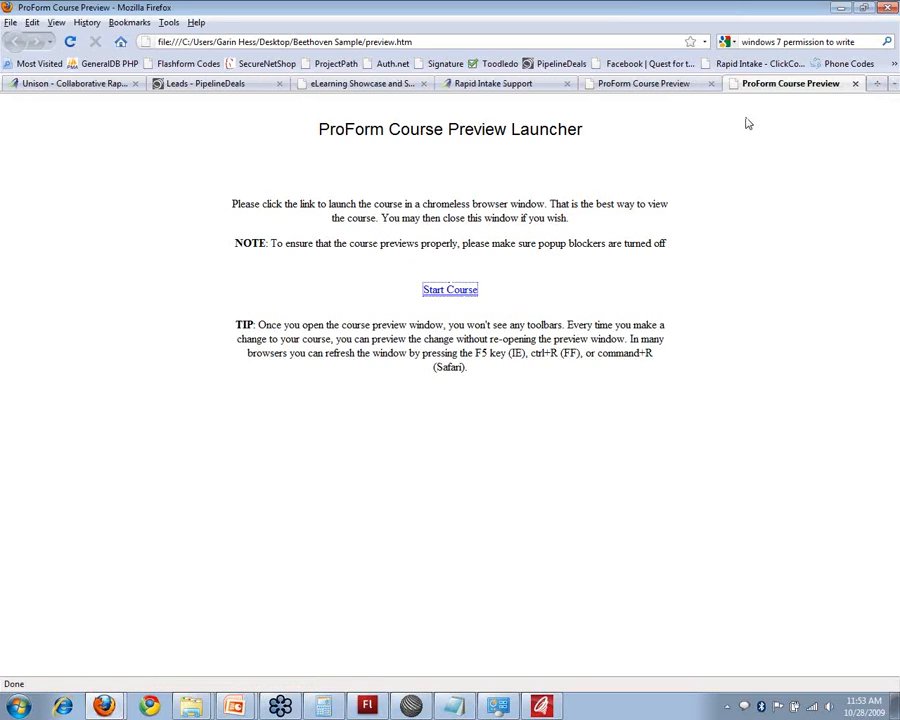
Switch to the Custom Jigsaw document in Flash, go to frame 2, and open the Component Inspector for the Template File field.
key("alt+Tab")
key("alt+Tab")
key("alt+Tab")
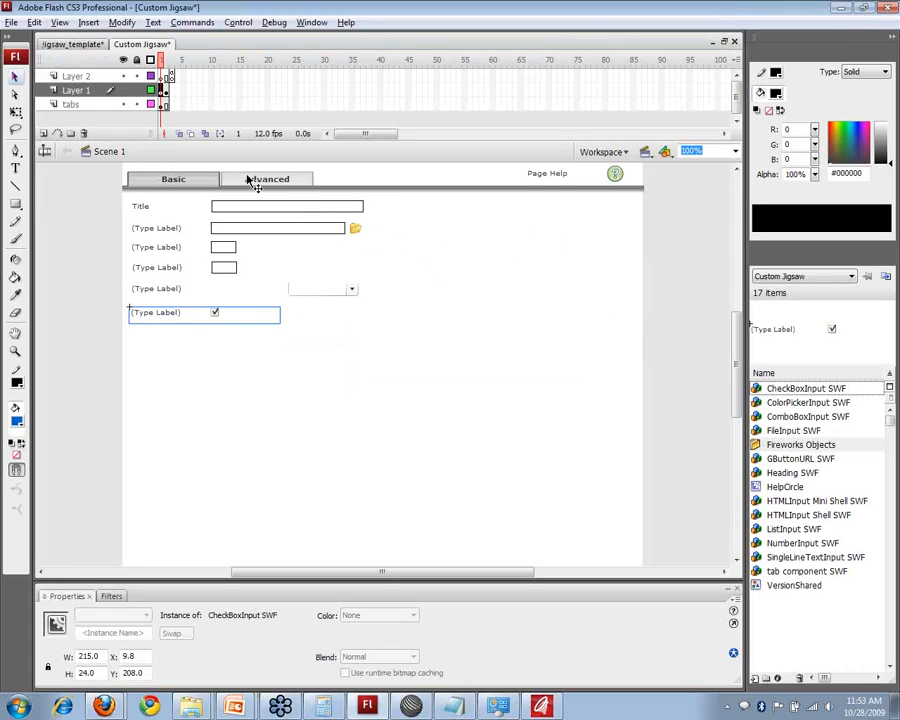
left_click(167, 63)
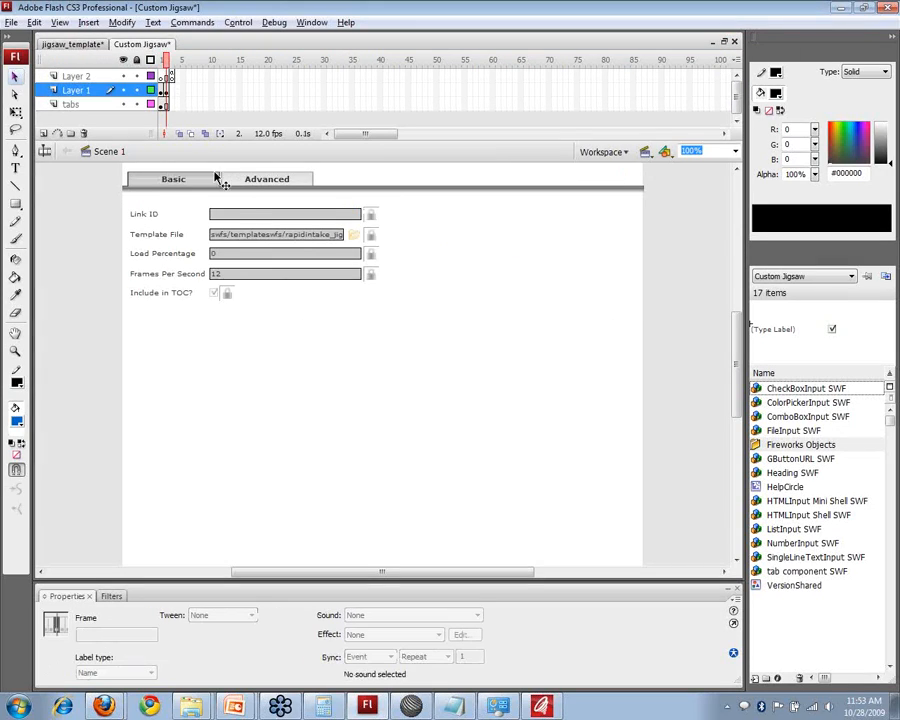
left_click(316, 240)
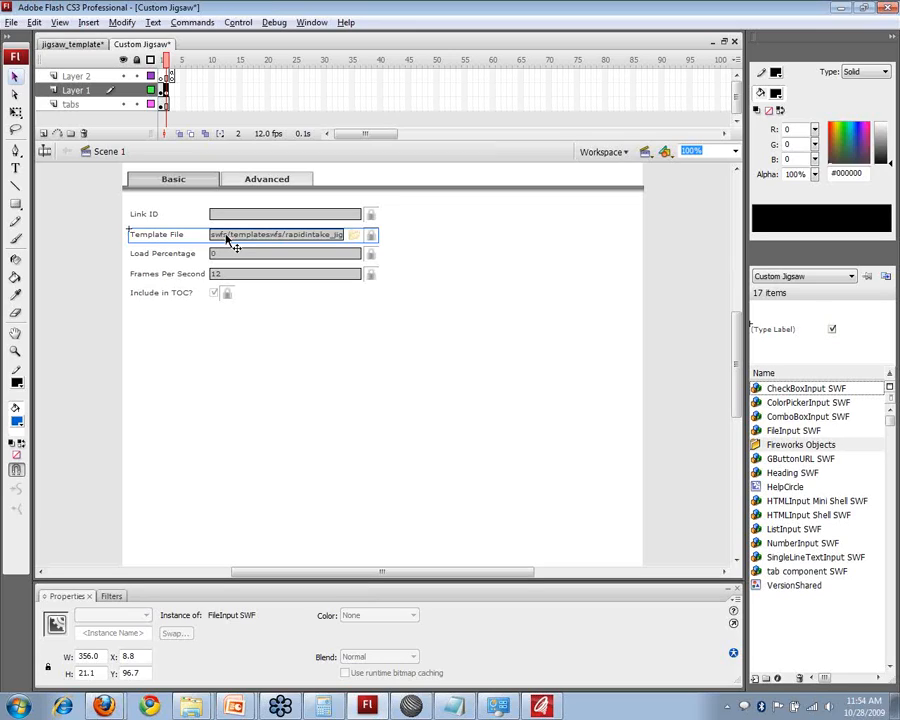
key("BackSpace")
left_click(312, 22)
left_click(362, 372)
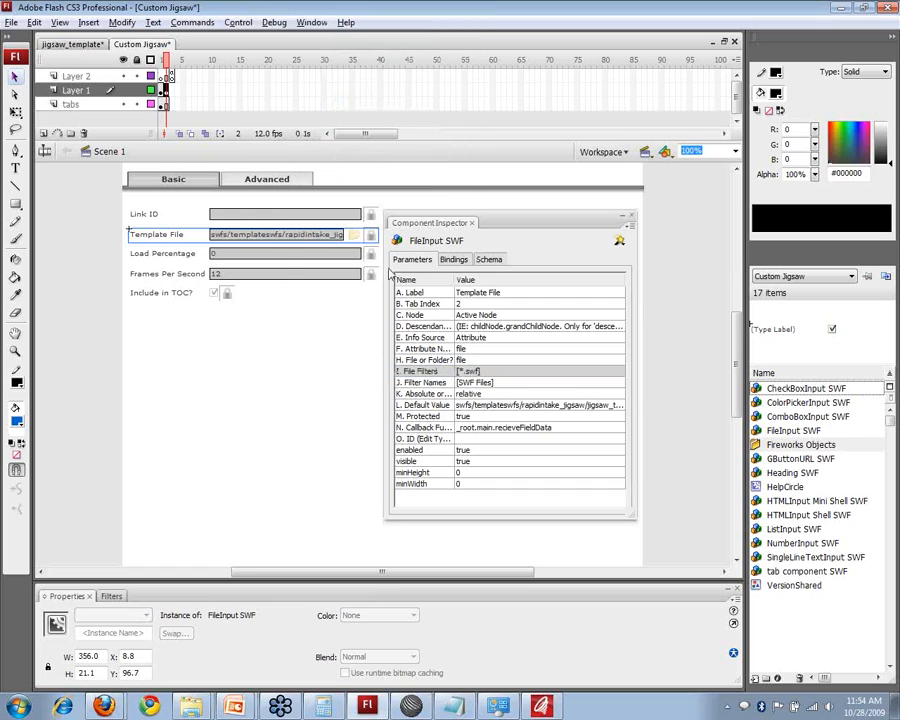
Widen the Component Inspector and examine the full Default Value path of the Template File component.
left_click_drag(468, 223, 483, 228)
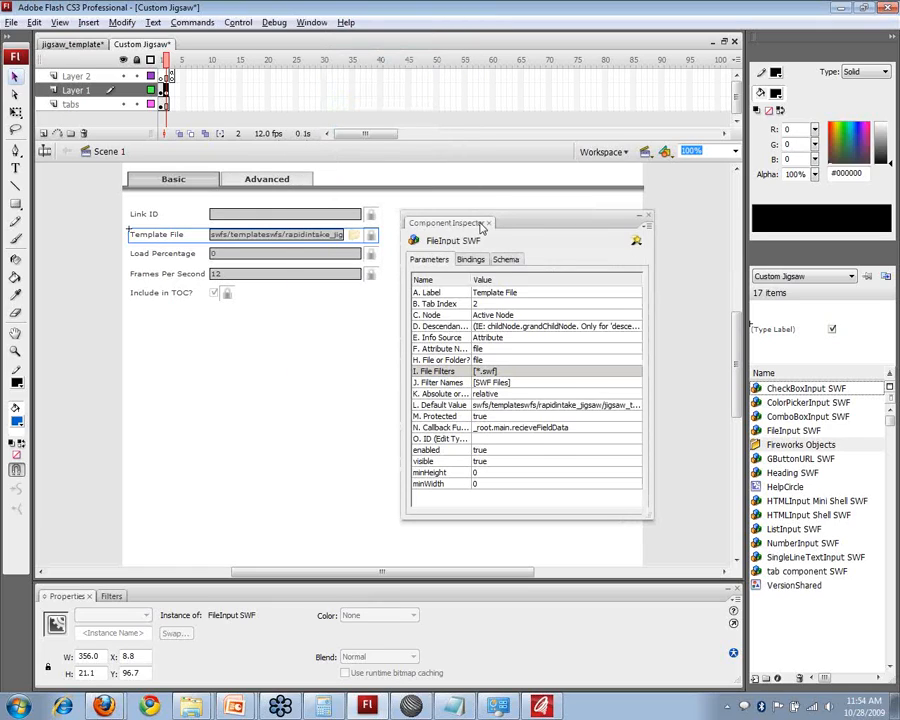
left_click(505, 405)
left_click(474, 405)
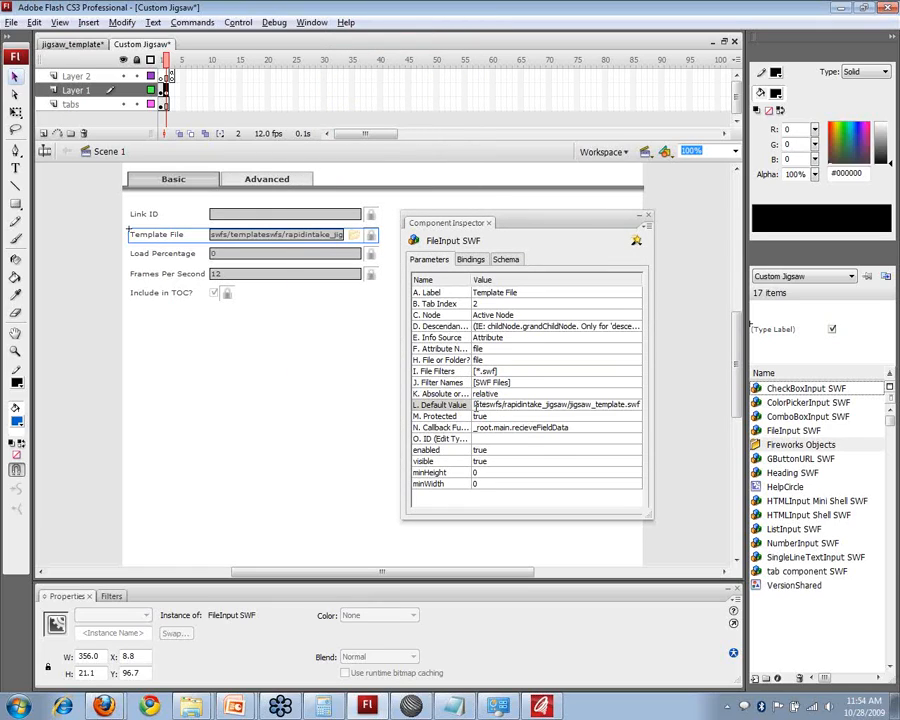
key("Return")
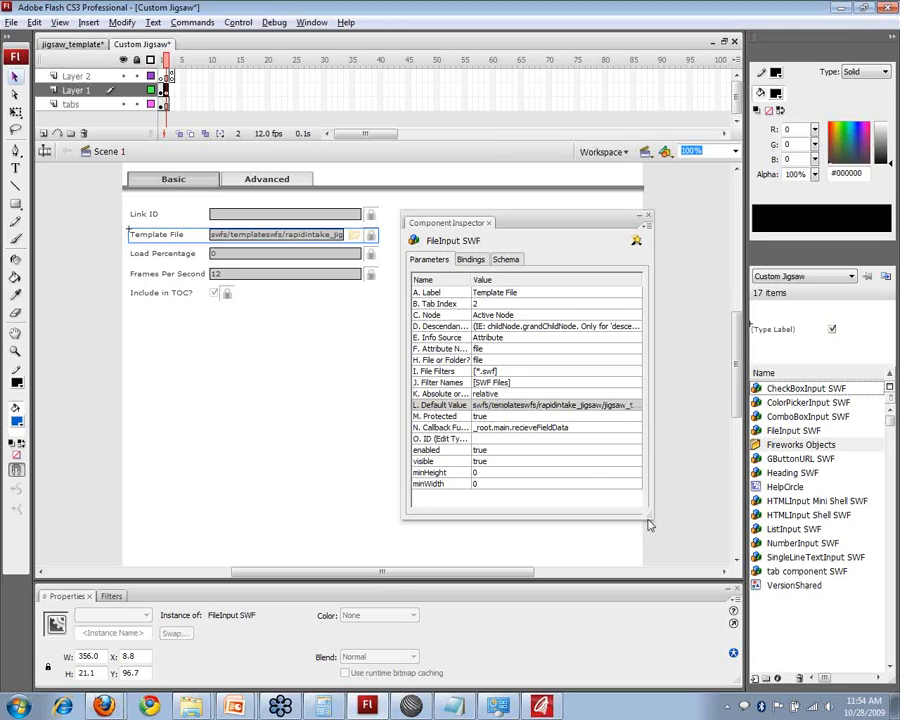
left_click_drag(650, 517, 836, 545)
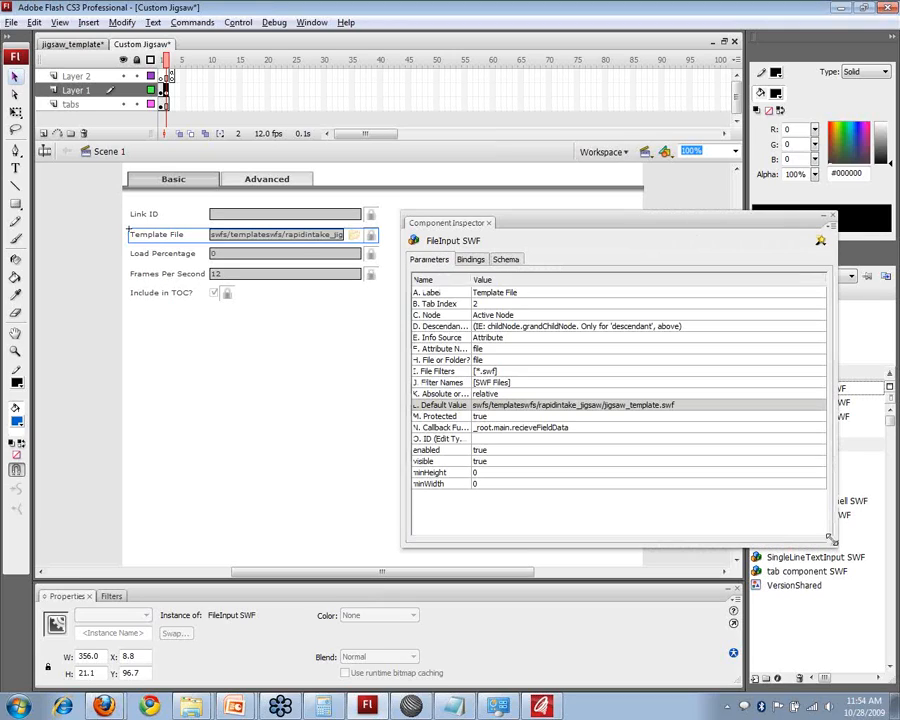
left_click(693, 404)
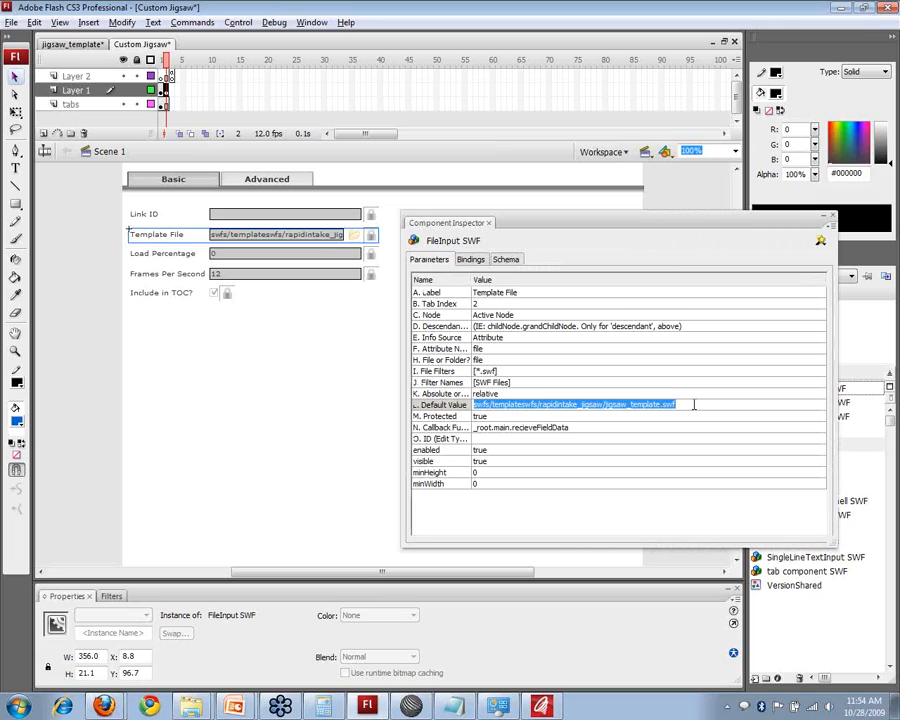
left_click(693, 404)
left_click_drag(693, 404, 472, 405)
Switch to the Desktop Explorer window and open the Beethoven Sample folder to find its sco file.
key("alt+Tab")
key("alt+Tab")
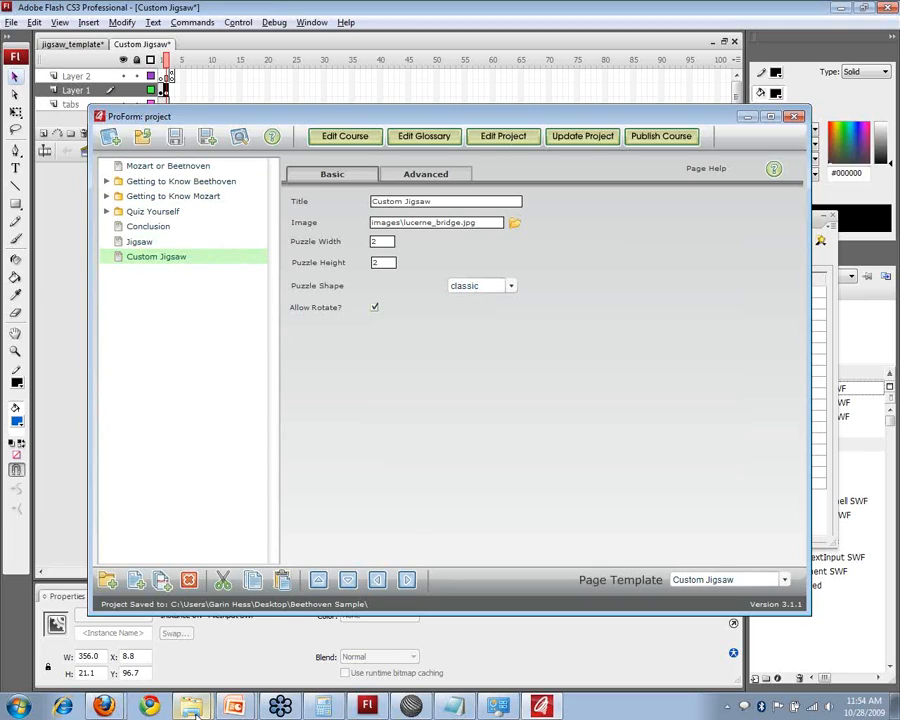
mouse_move(194, 708)
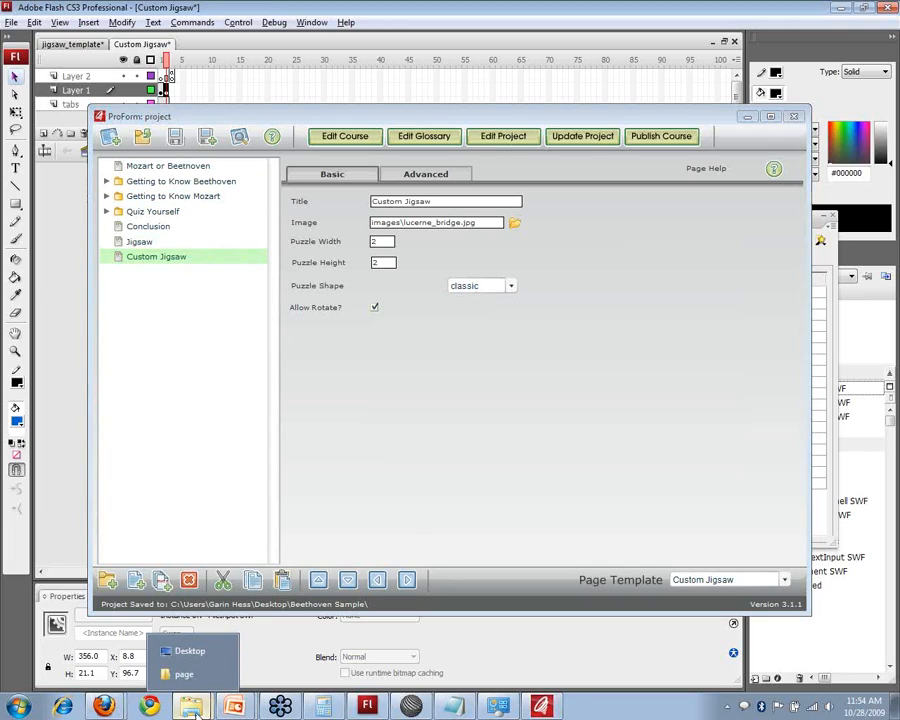
left_click(190, 653)
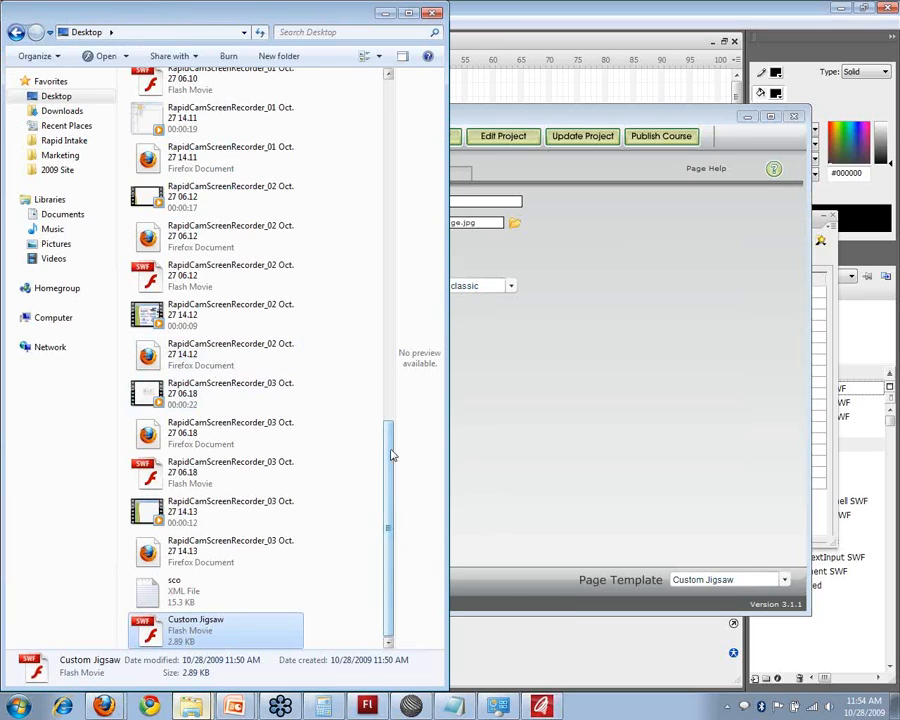
left_click_drag(390, 452, 415, 63)
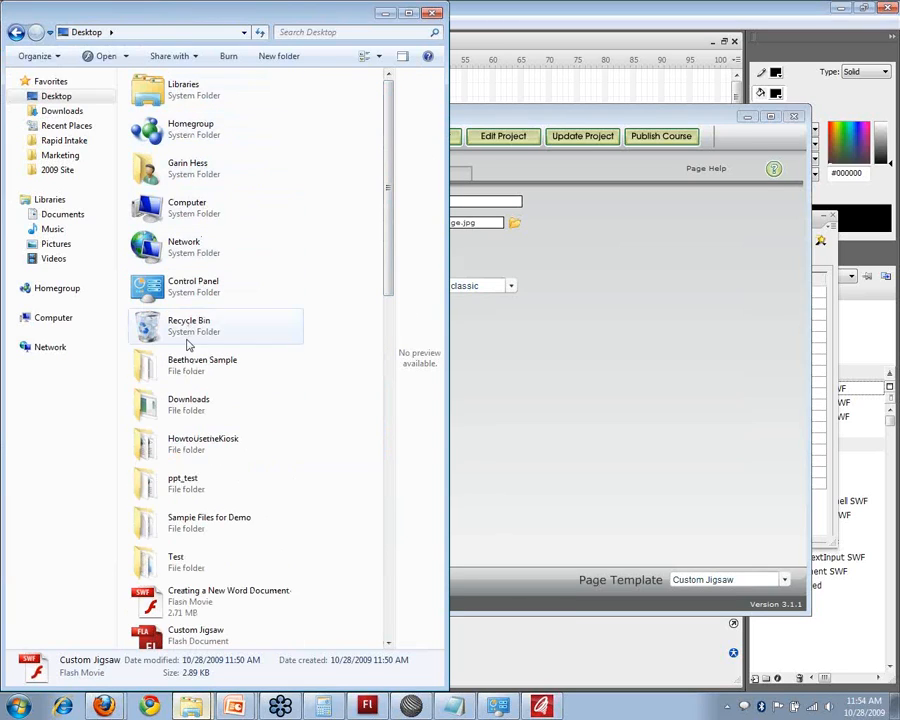
left_click(190, 377)
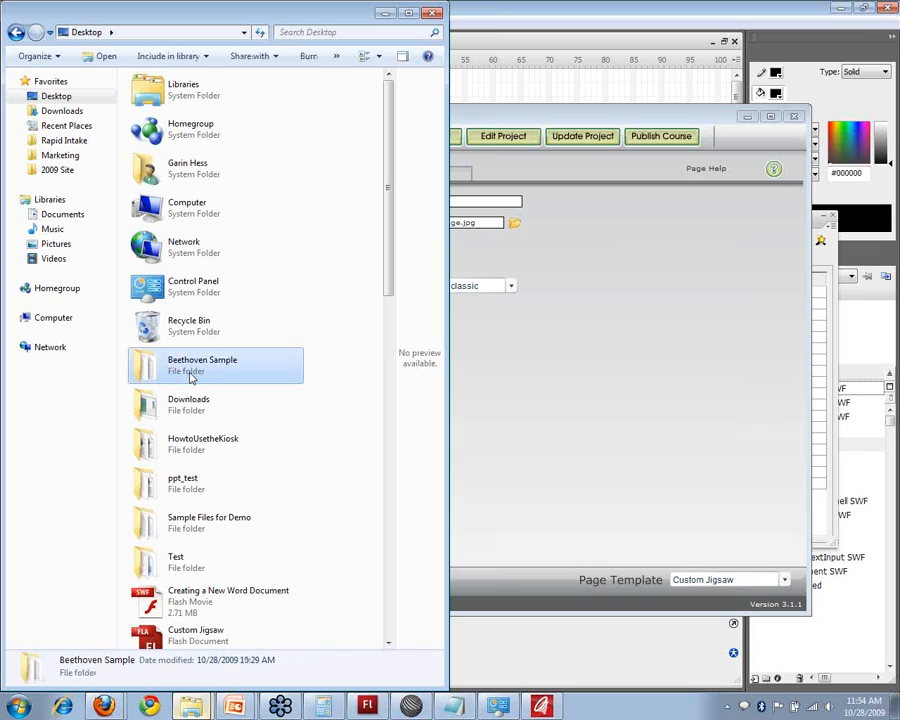
double_click(188, 375)
scroll(400, 400, "down", 1)
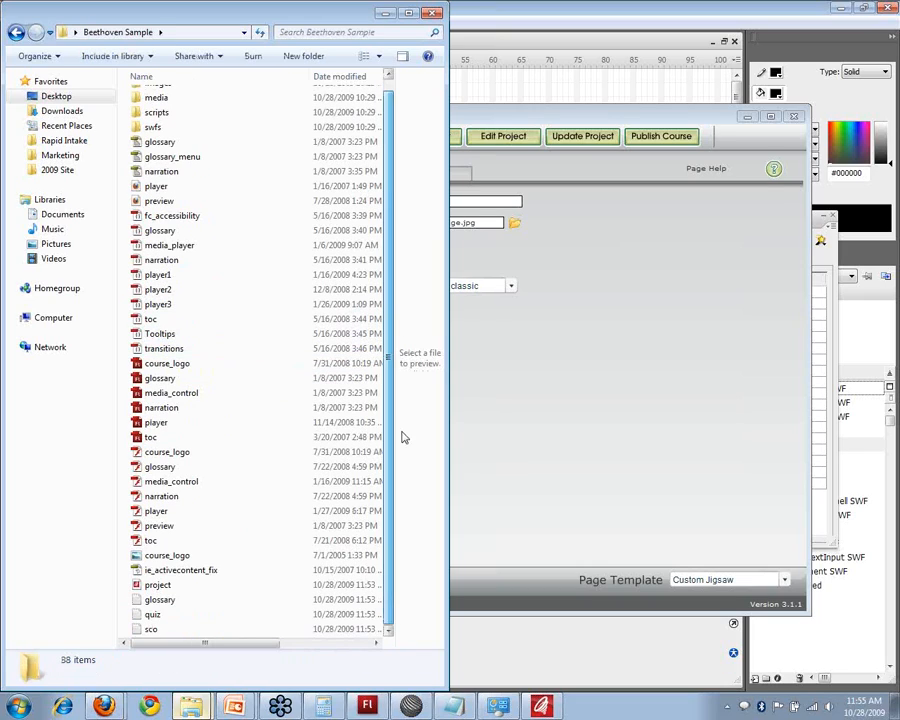
Switch to SciTE, close the open sco.xml, and reopen it to load the saved version.
left_click(410, 706)
left_click(10, 22)
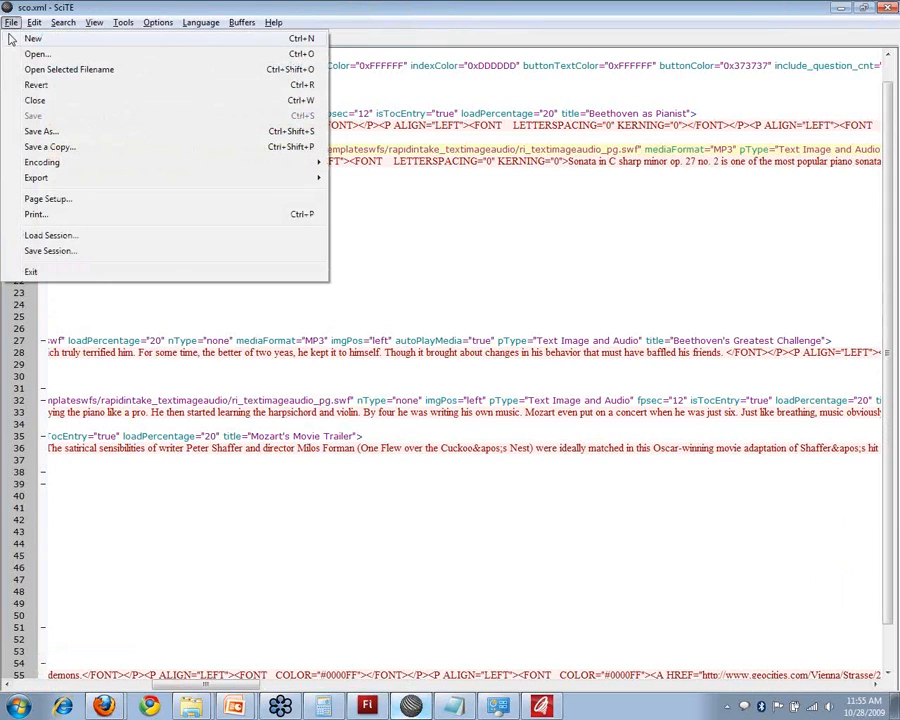
left_click(26, 101)
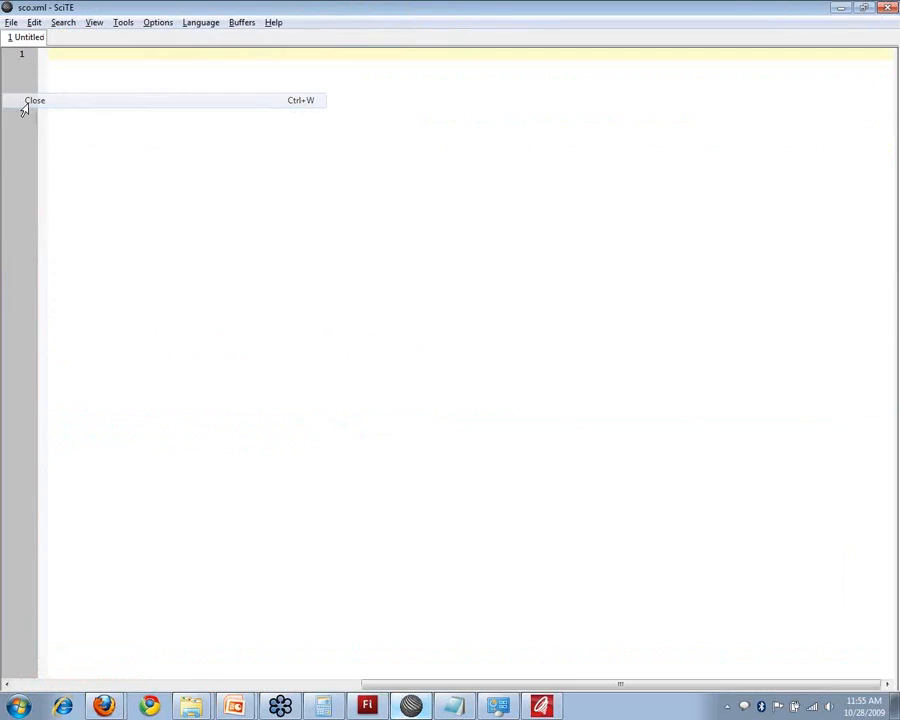
left_click(10, 22)
left_click(62, 272)
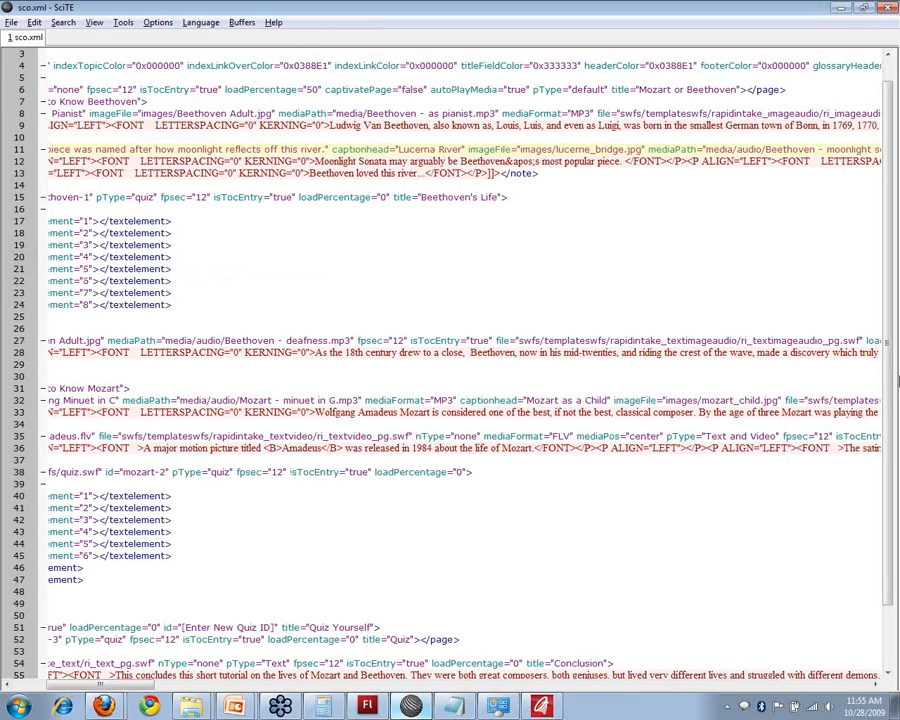
Examine the page element for the lucerne_bridge jigsaw on line 58, near the end of sco.xml.
scroll(140, 600, "down", 2)
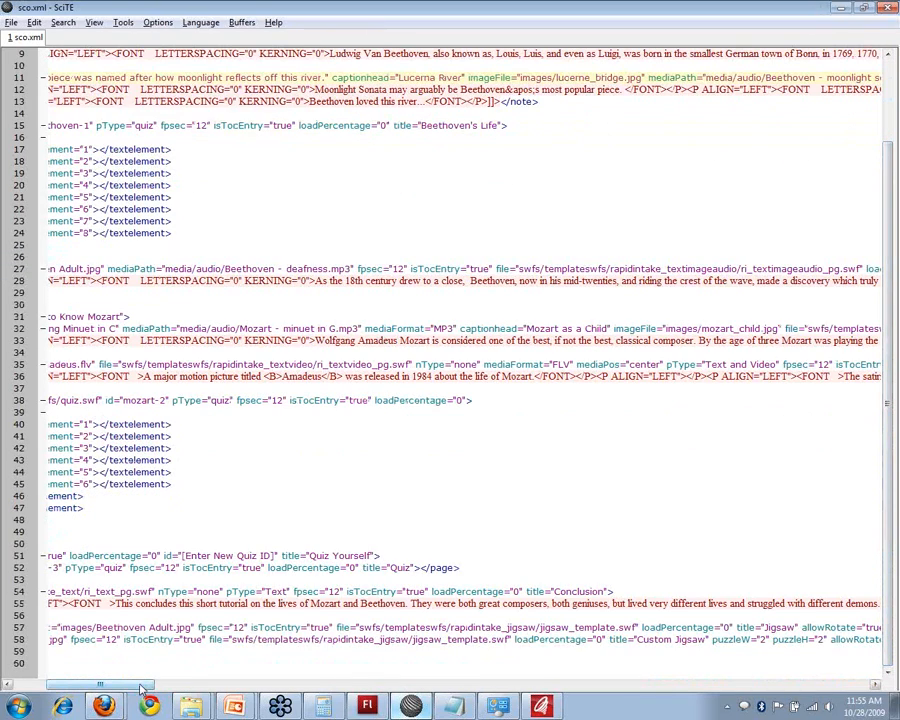
left_click_drag(140, 683, 82, 686)
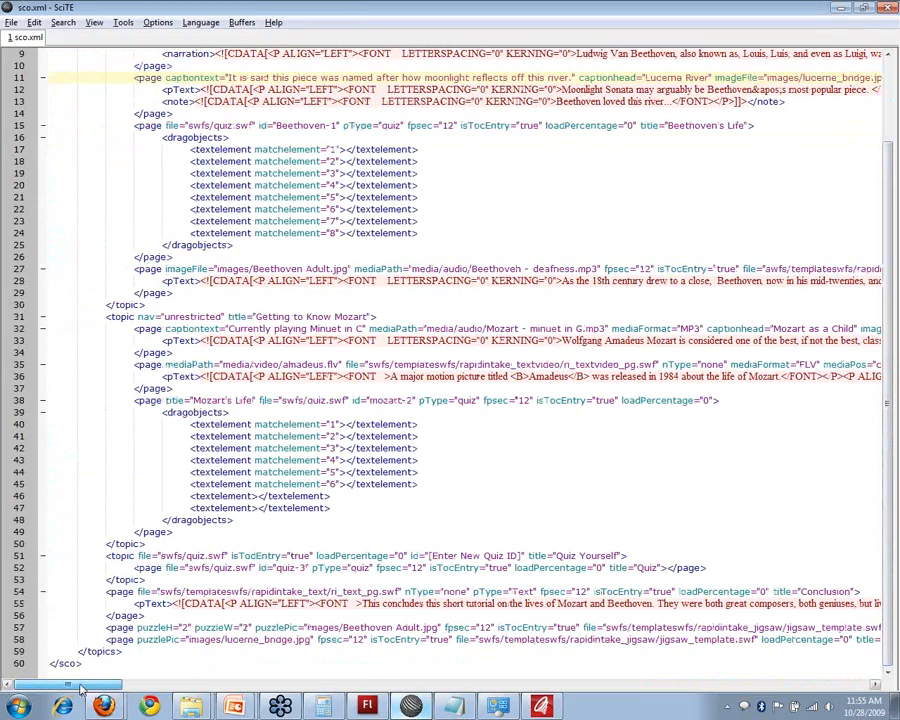
left_click(131, 641)
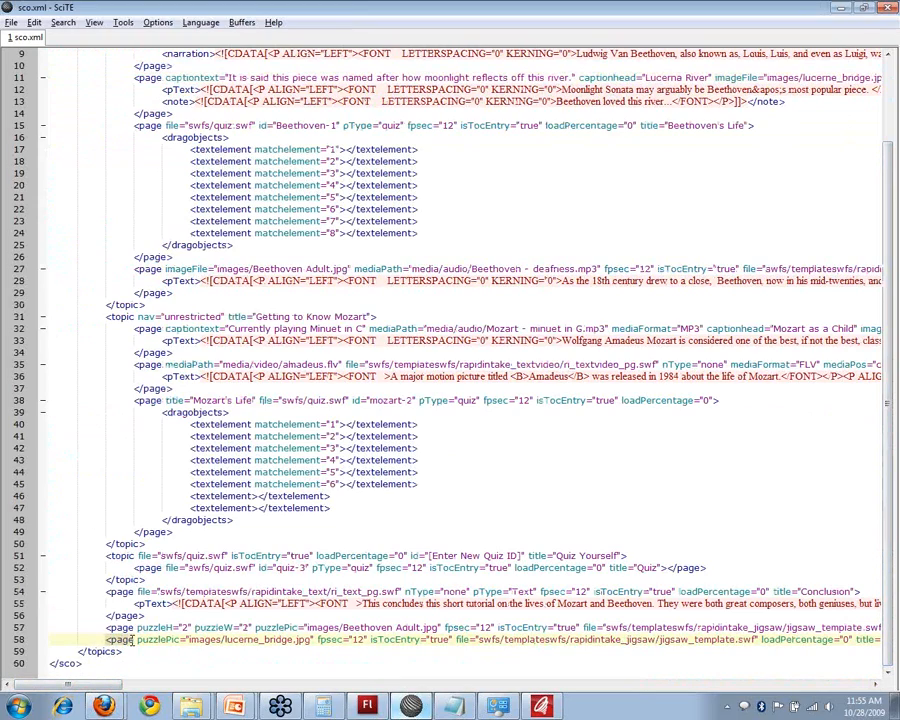
Examine the puzzlePic, title, puzzleW, puzzleH, allowRotate and pType attributes of the Custom Jigsaw page on line 58.
double_click(157, 645)
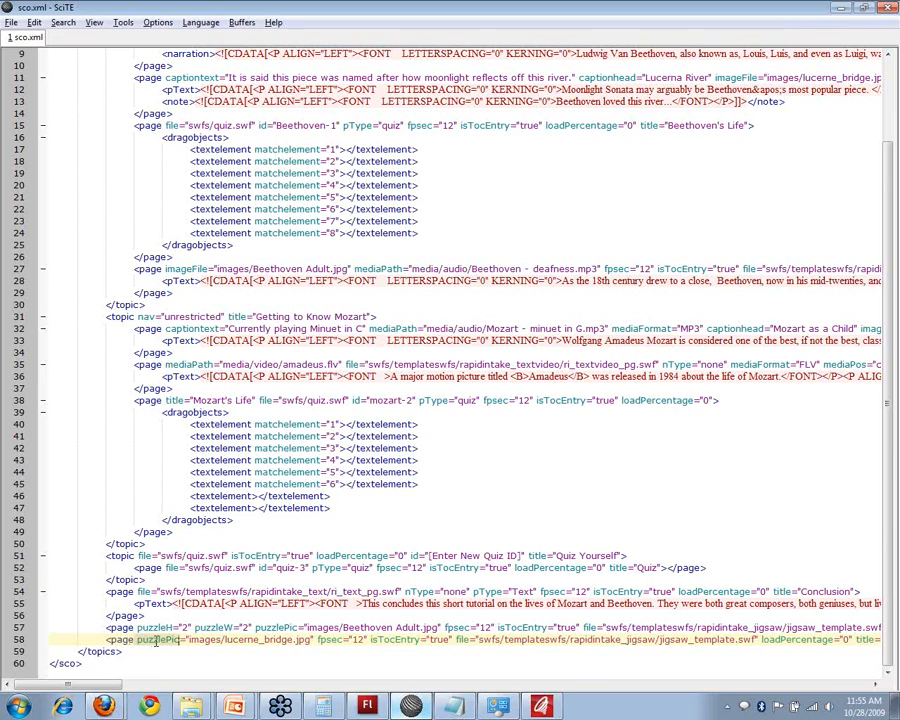
left_click_drag(84, 686, 118, 688)
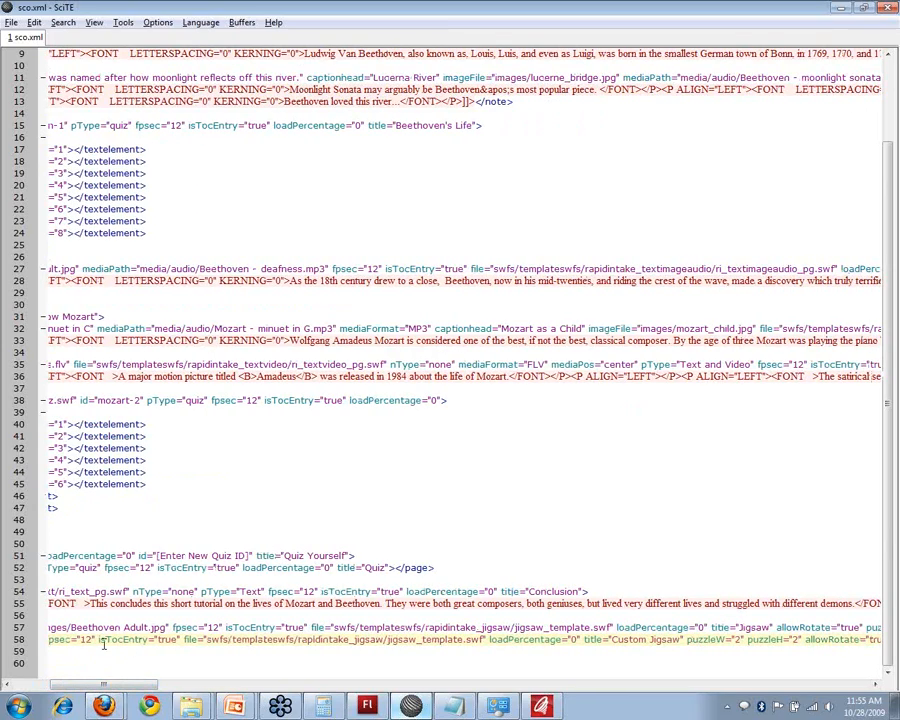
left_click_drag(118, 687, 181, 687)
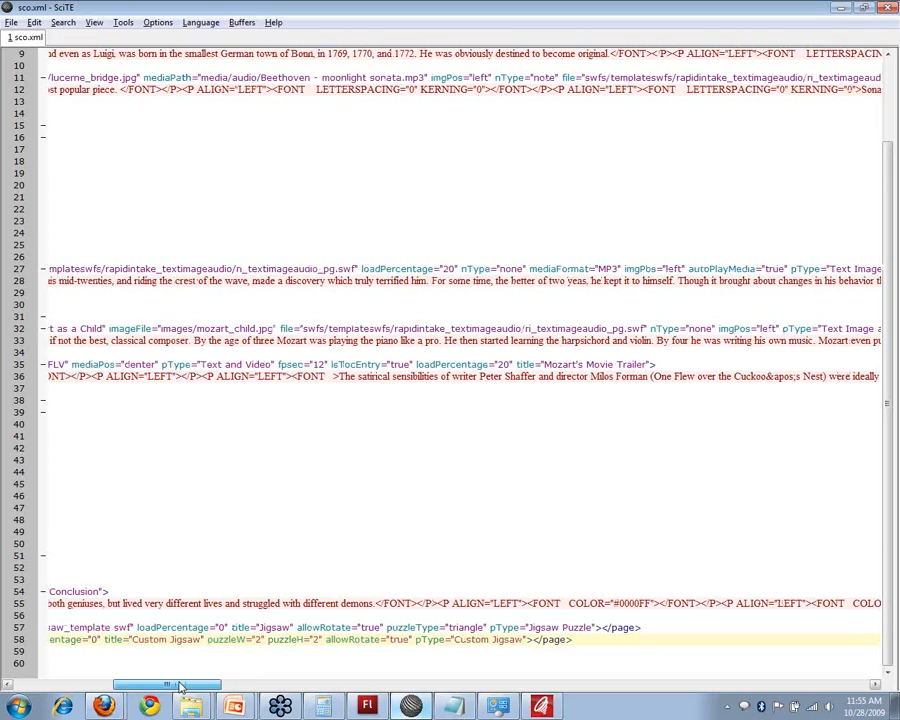
double_click(115, 640)
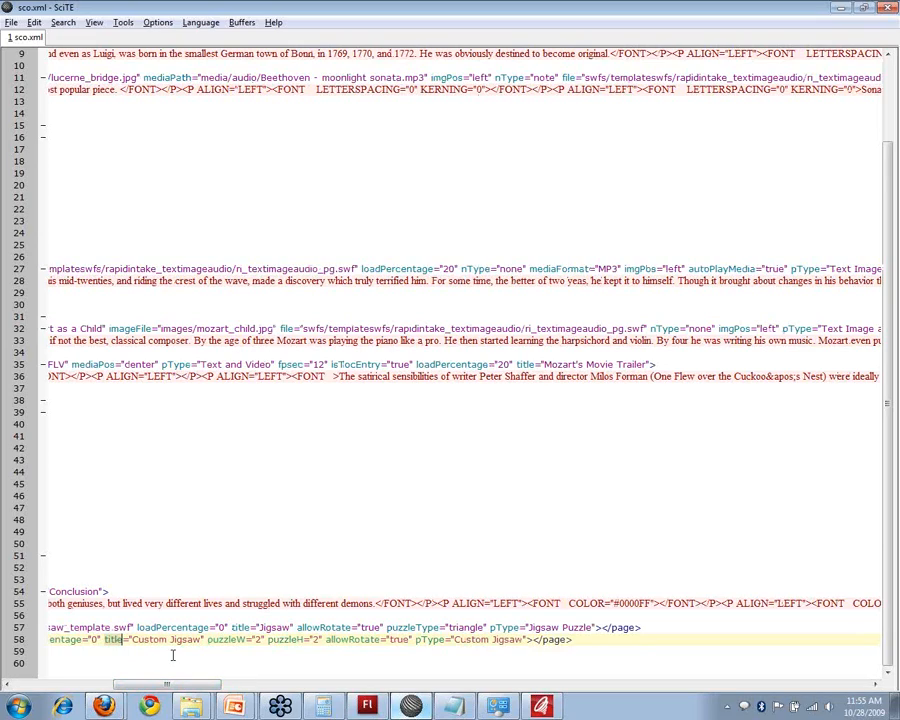
double_click(228, 640)
double_click(267, 640)
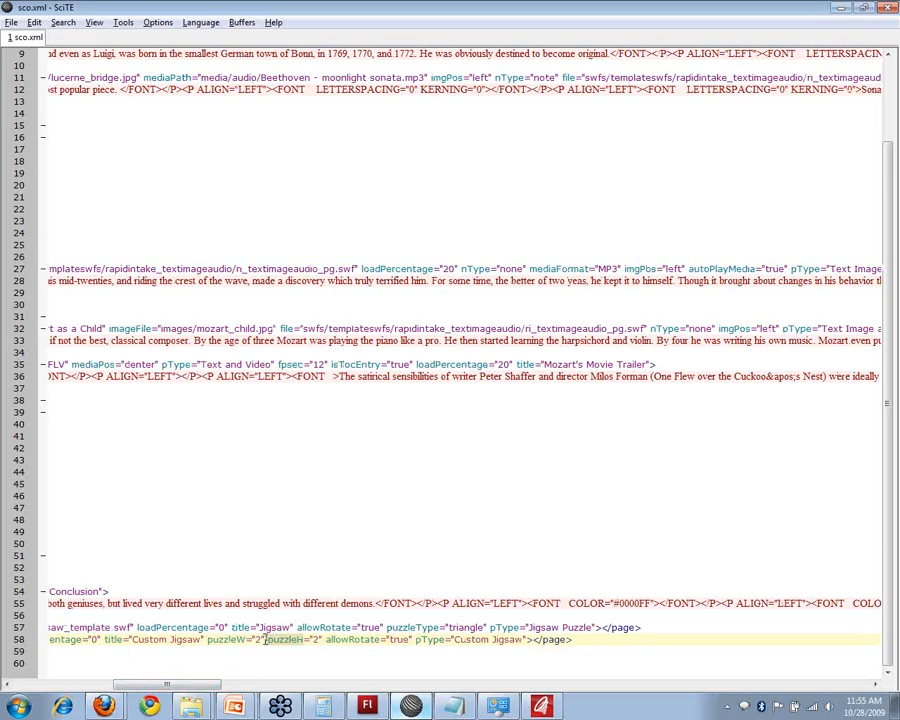
left_click_drag(261, 640, 254, 641)
double_click(282, 642)
double_click(366, 640)
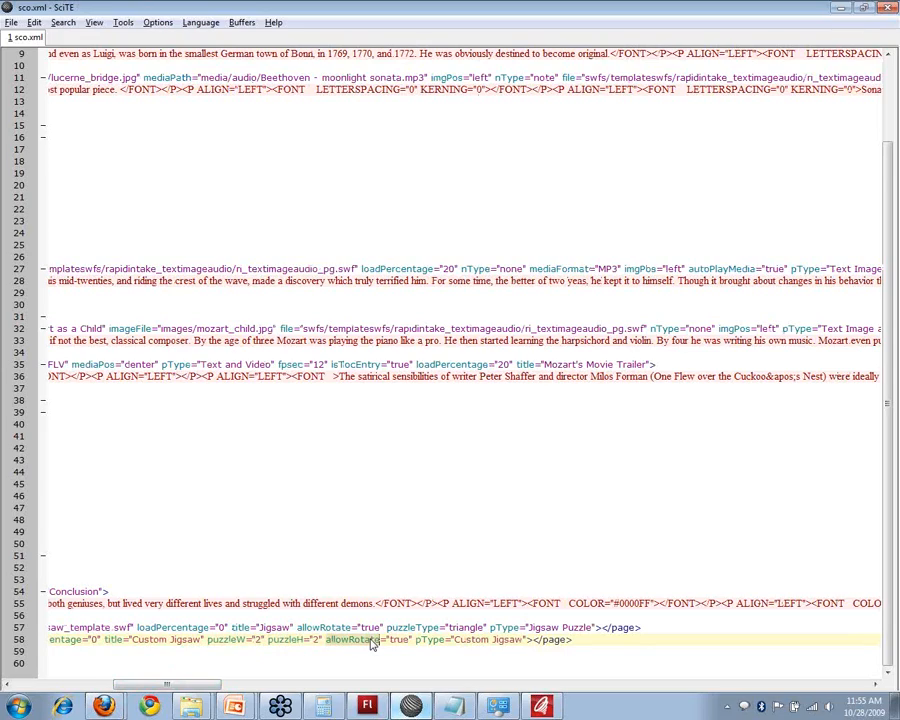
double_click(429, 640)
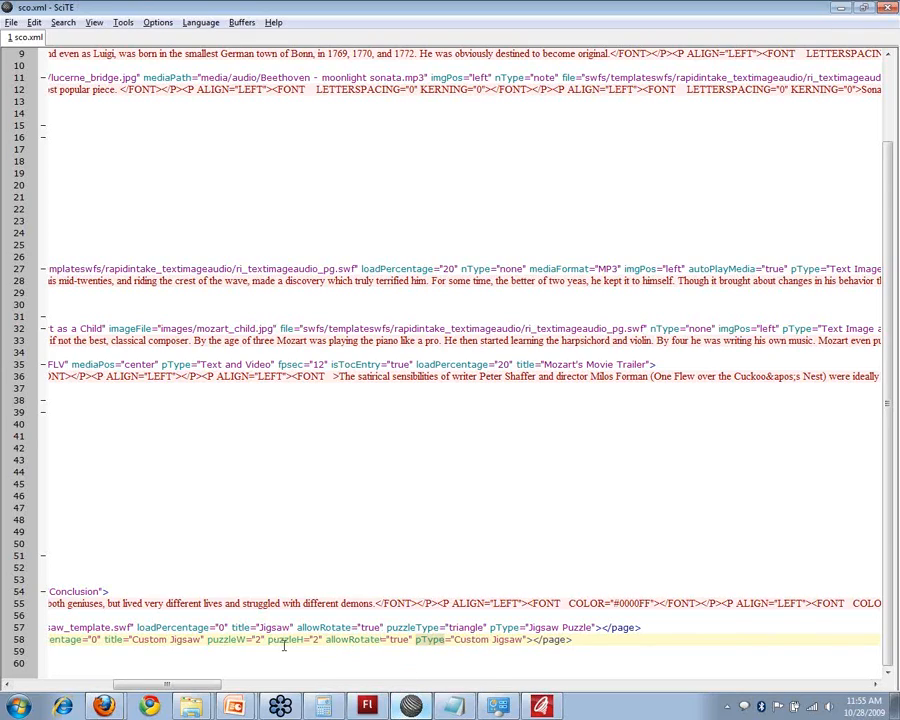
double_click(350, 640)
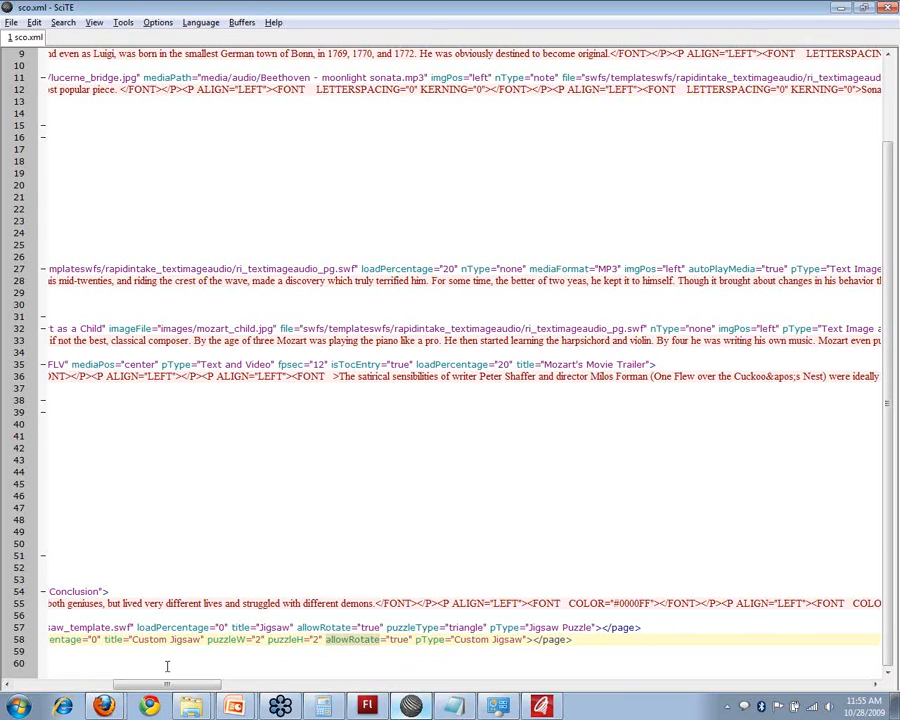
left_click_drag(160, 687, 127, 690)
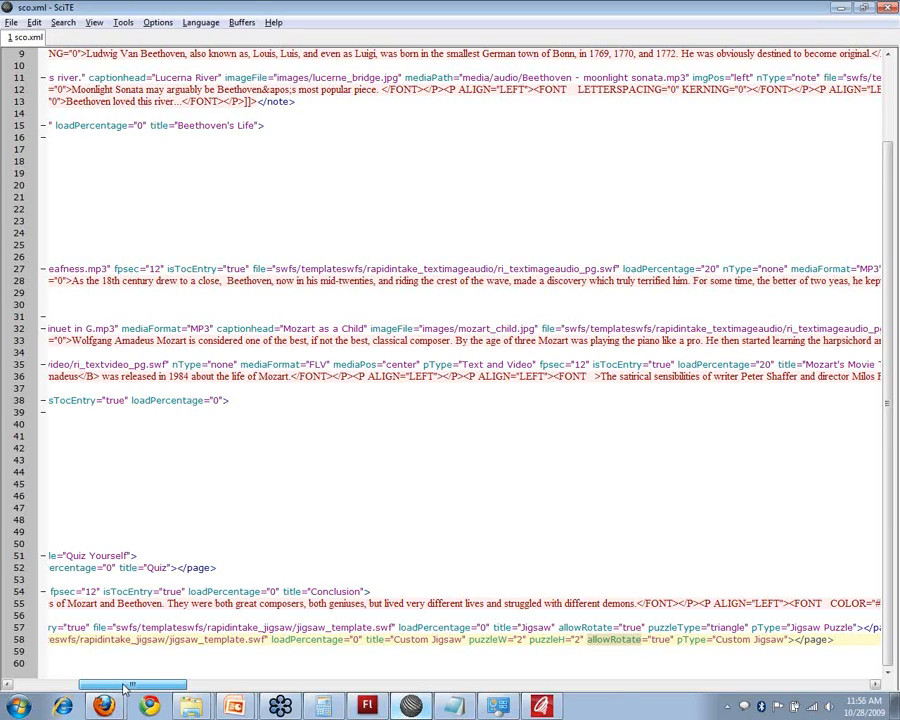
left_click_drag(125, 688, 104, 690)
left_click_drag(95, 688, 68, 688)
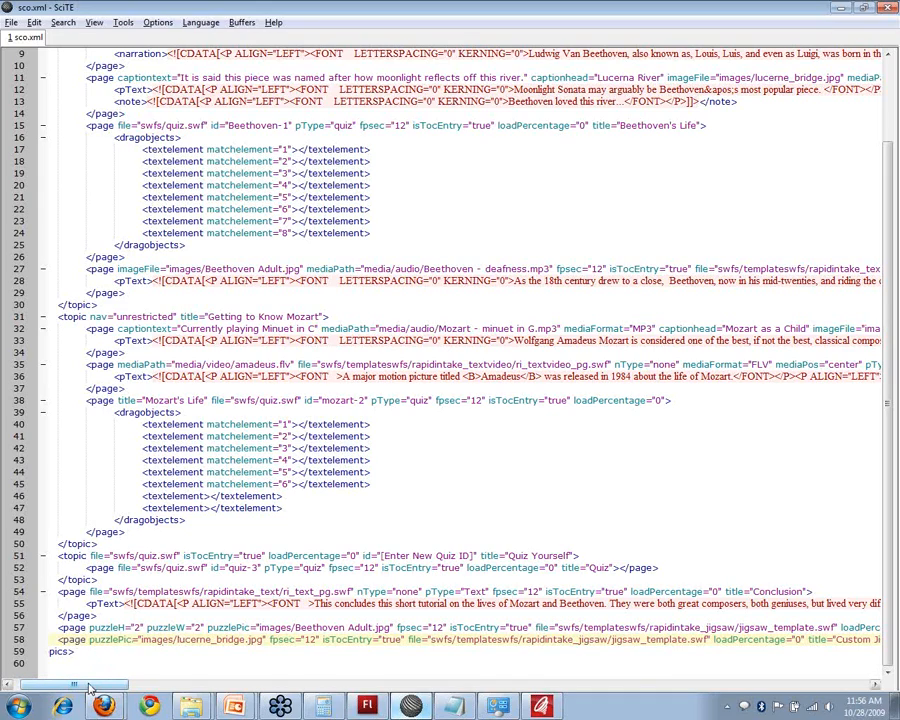
left_click_drag(91, 688, 101, 688)
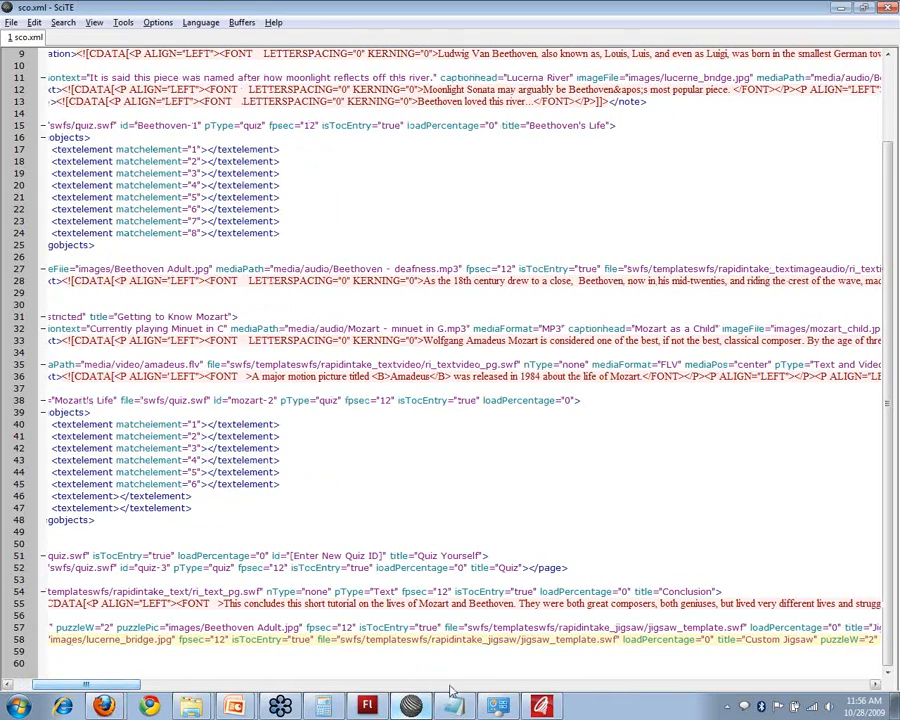
Switch to Flash and show the Component Inspector for the combo box on frame 1 of Custom Jigsaw, clear of the form.
left_click(367, 707)
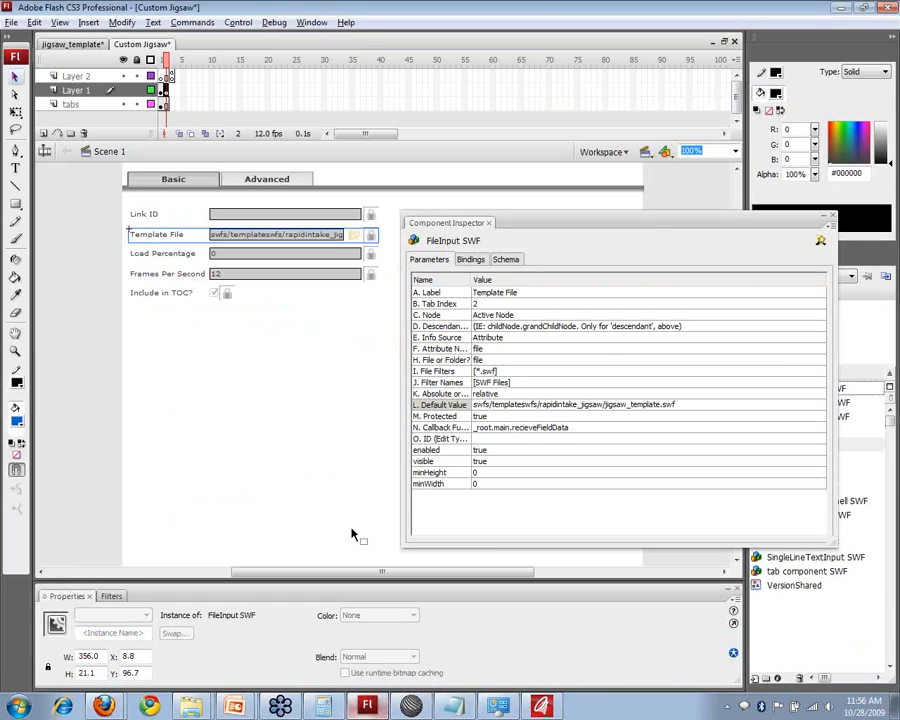
left_click_drag(684, 222, 420, 320)
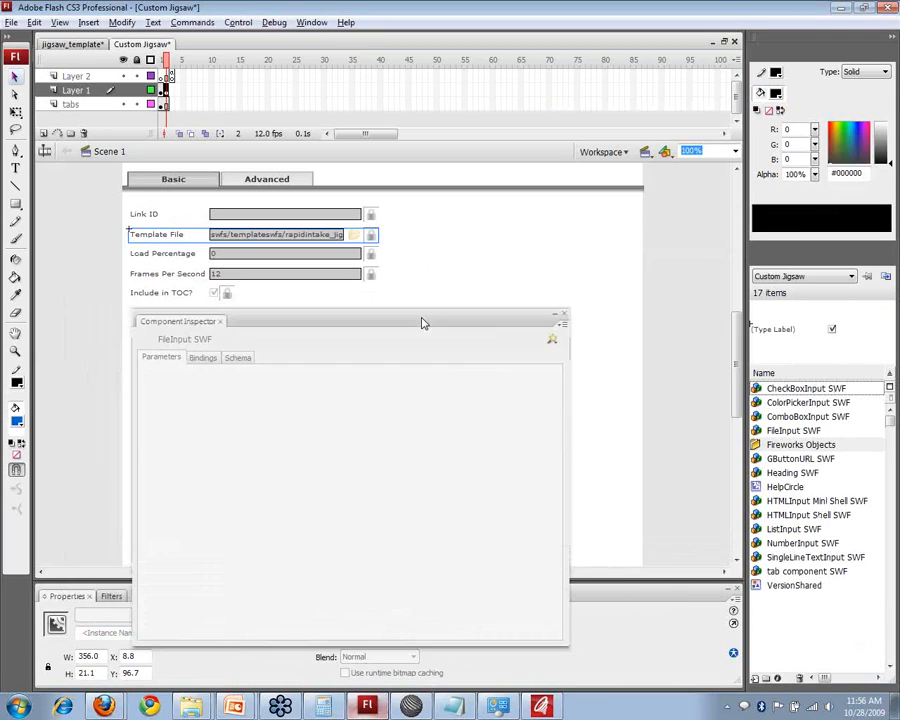
left_click(562, 318)
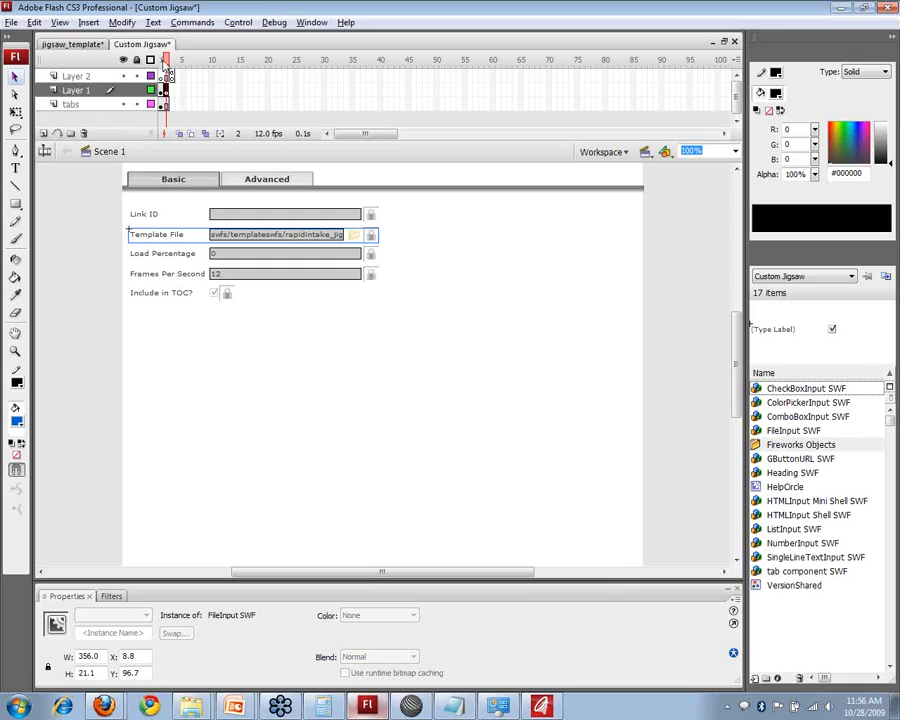
left_click(161, 61)
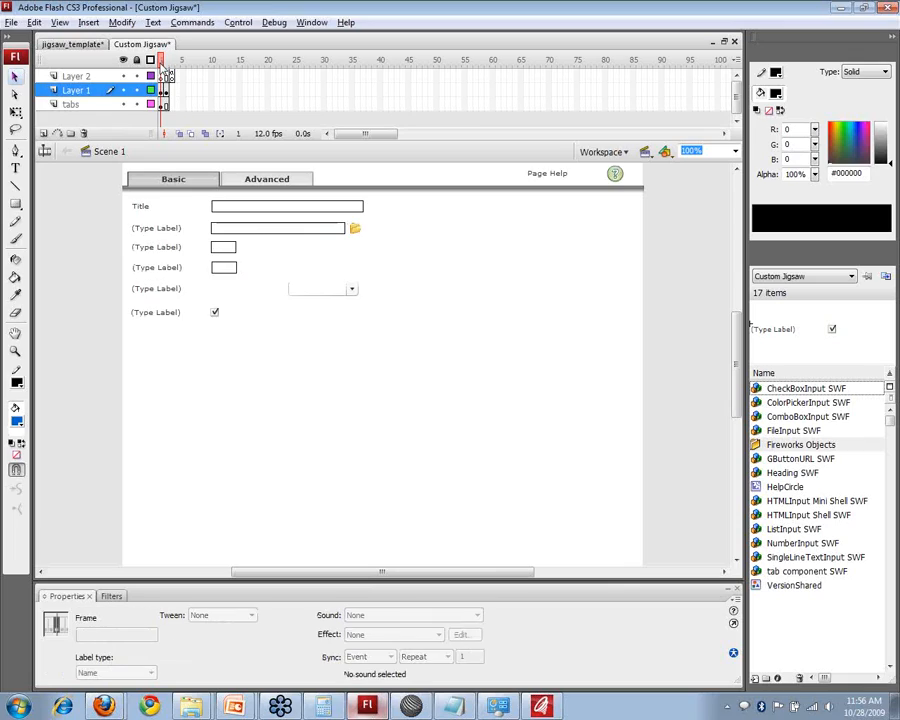
left_click(335, 297)
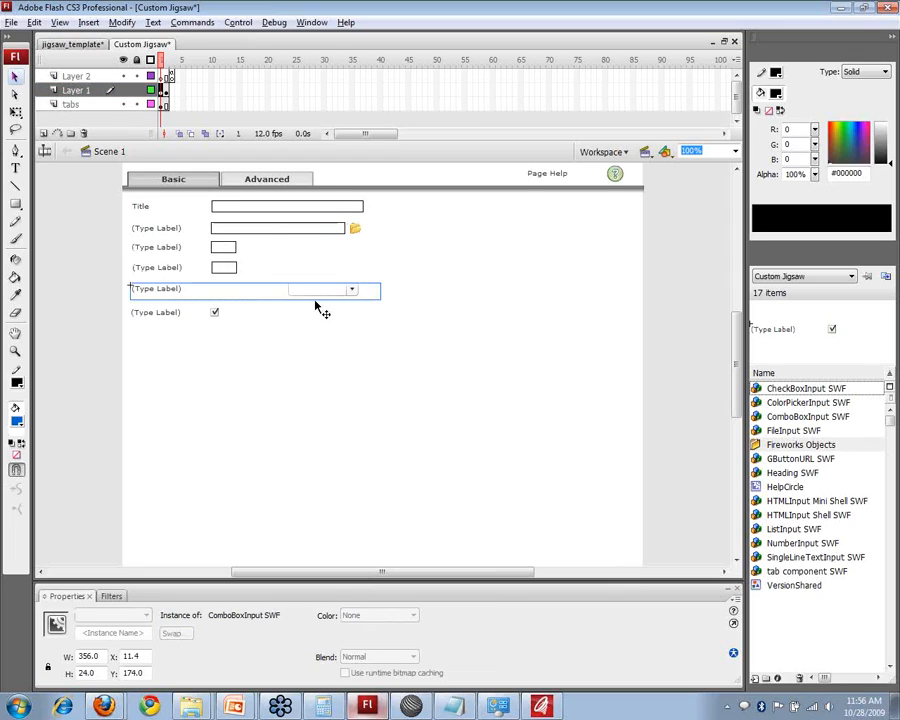
left_click(311, 22)
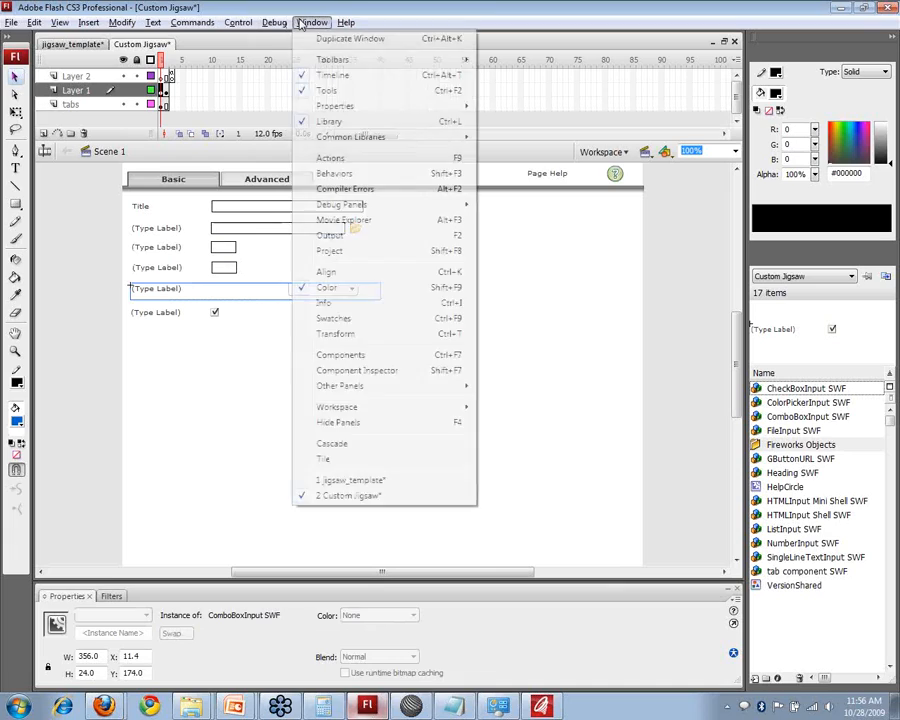
left_click(340, 371)
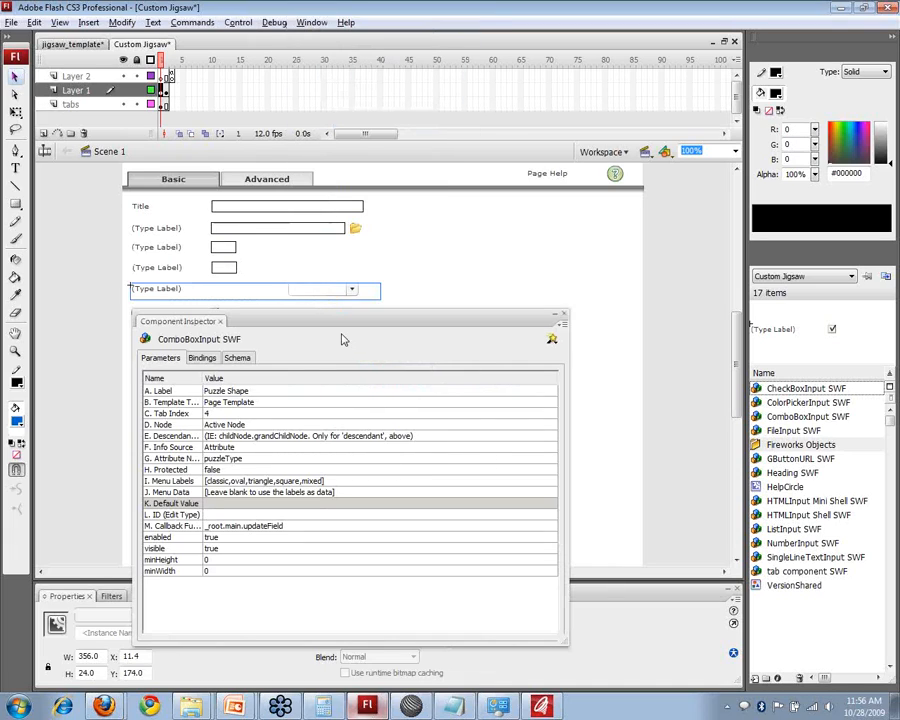
left_click_drag(301, 324, 569, 222)
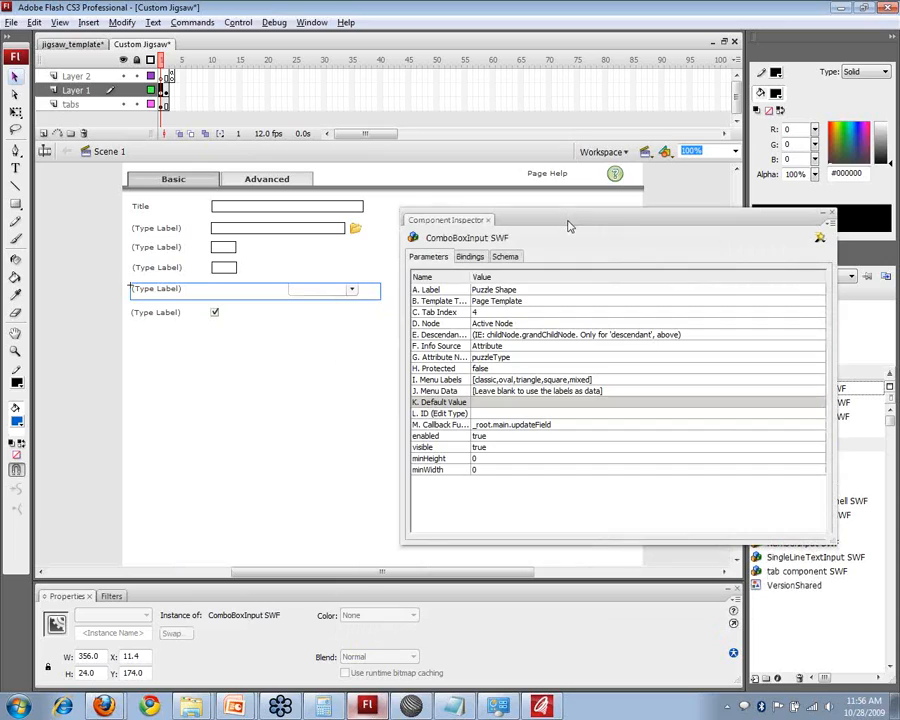
Examine the combo box's attribute name, Menu Labels and Menu Data values, and close the Component Inspector.
left_click(504, 358)
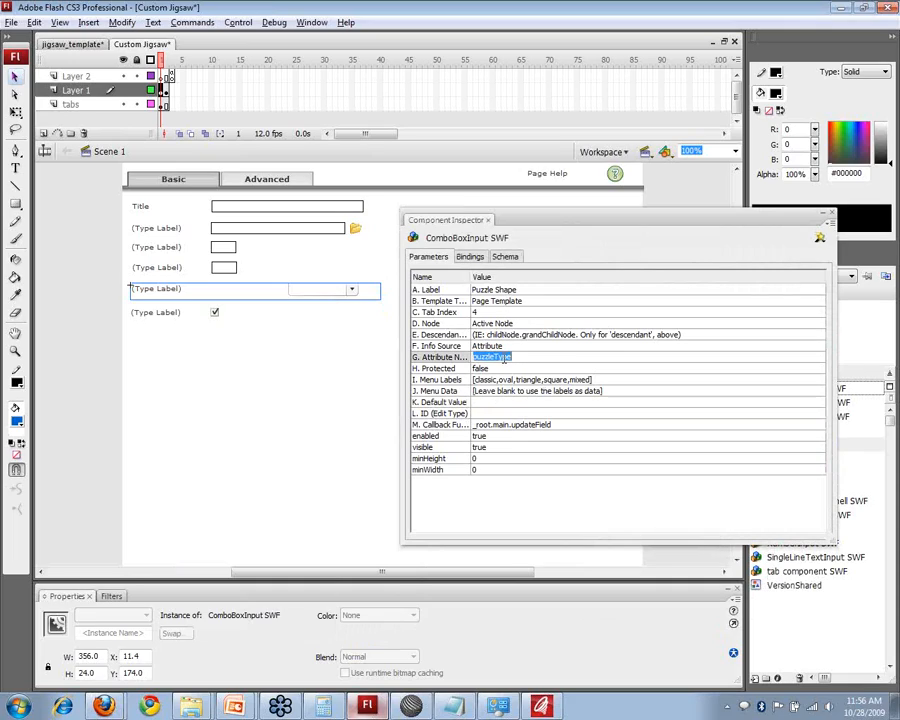
left_click(519, 381)
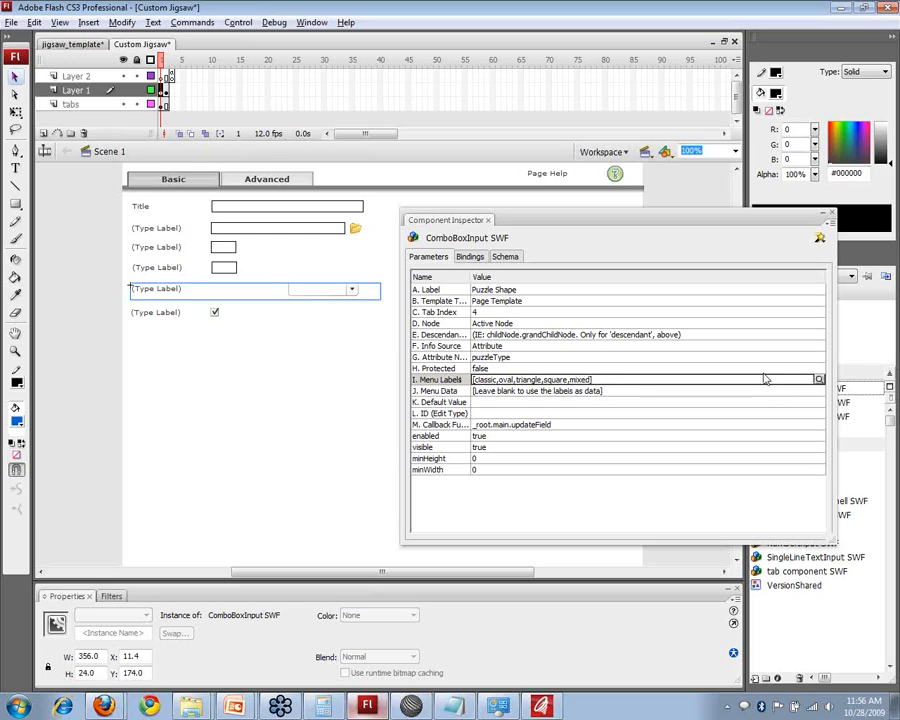
left_click(490, 397)
left_click(496, 396)
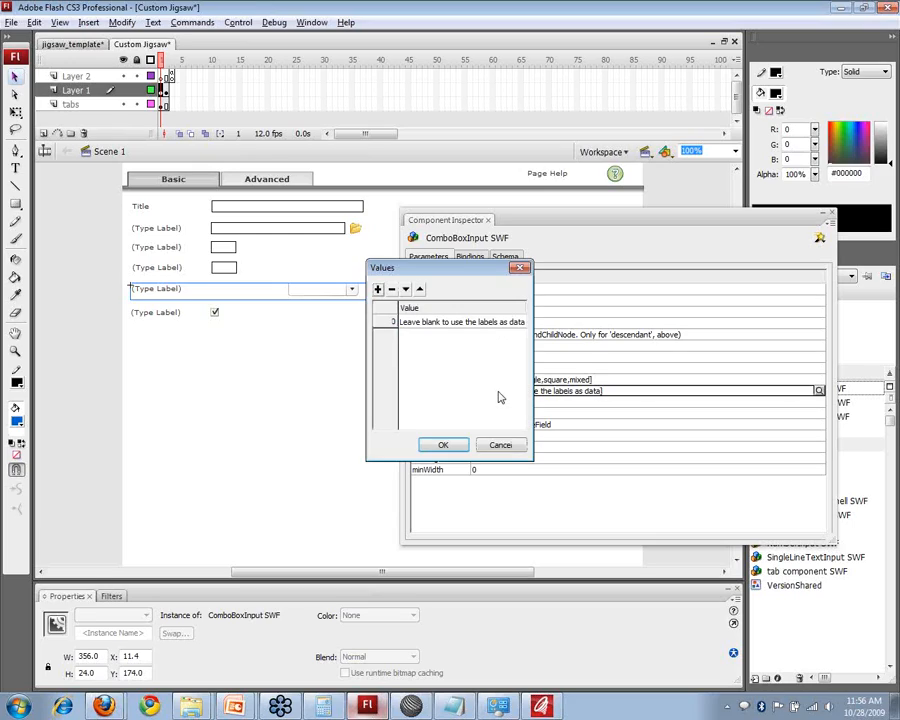
left_click_drag(412, 272, 213, 360)
left_click(301, 531)
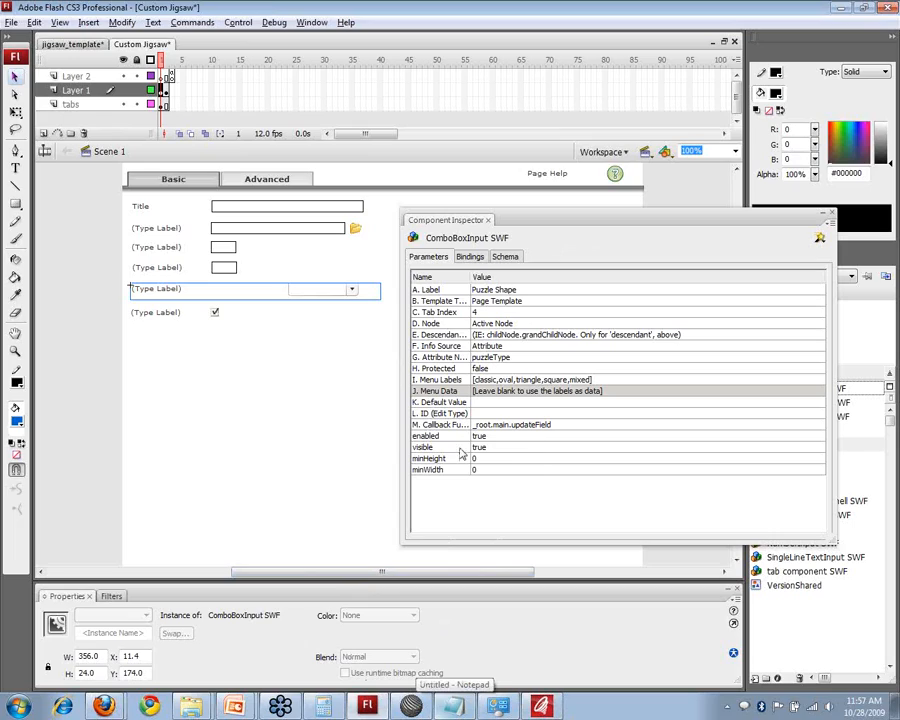
left_click(829, 214)
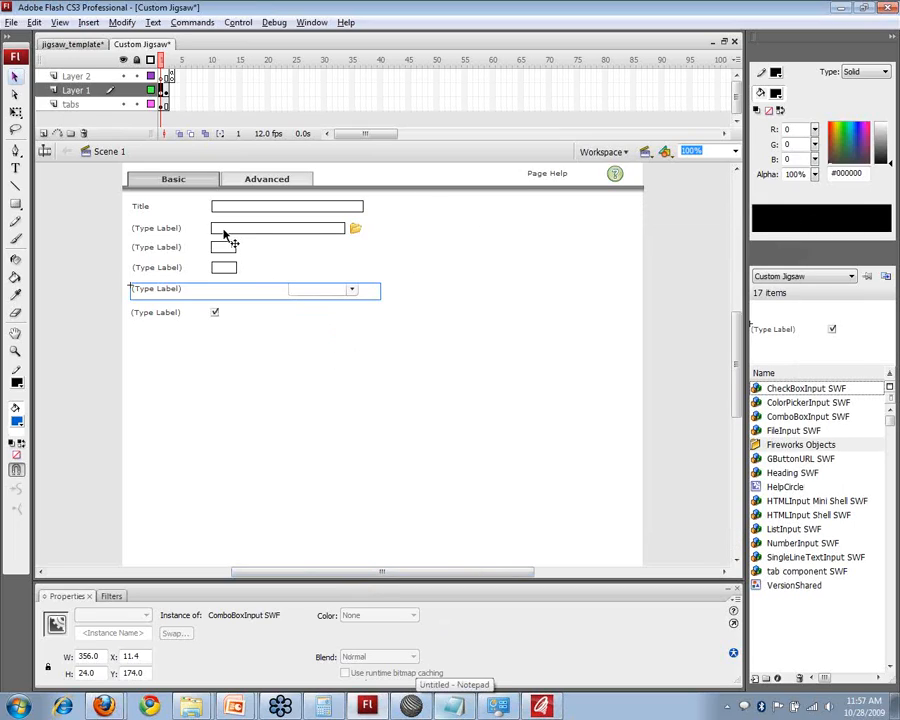
Open the frame 1 script of jigsaw_template and examine the player size variables and the myjig.setSize call.
left_click(72, 45)
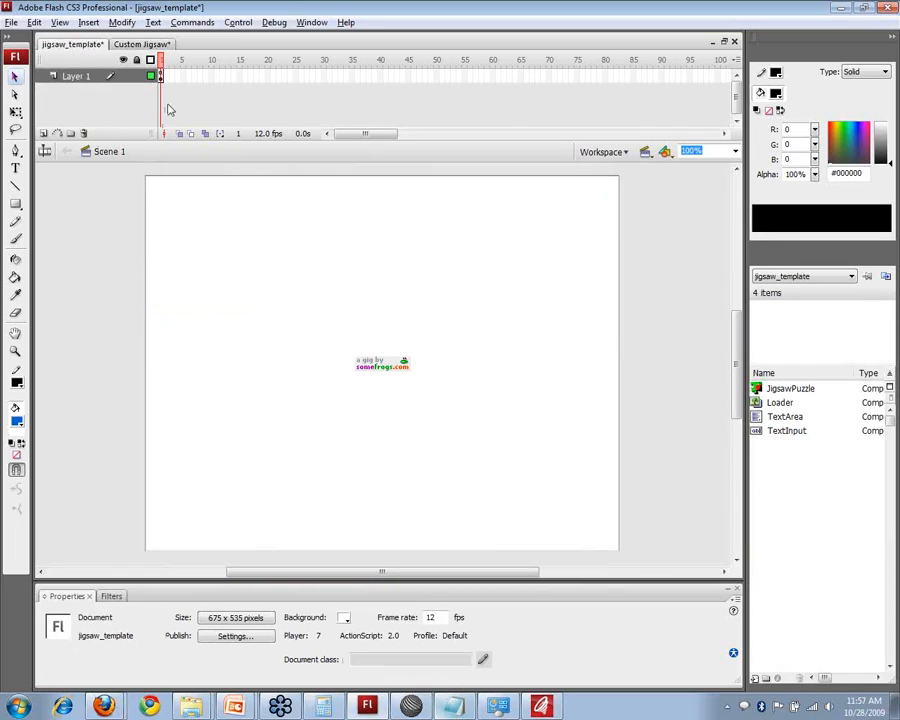
left_click(163, 78)
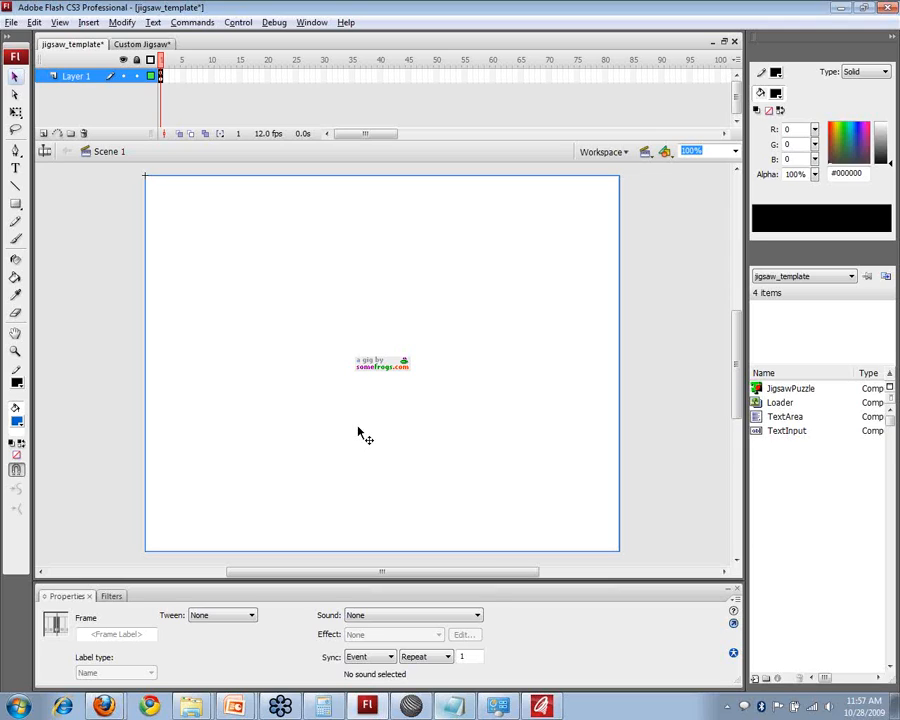
key("F9")
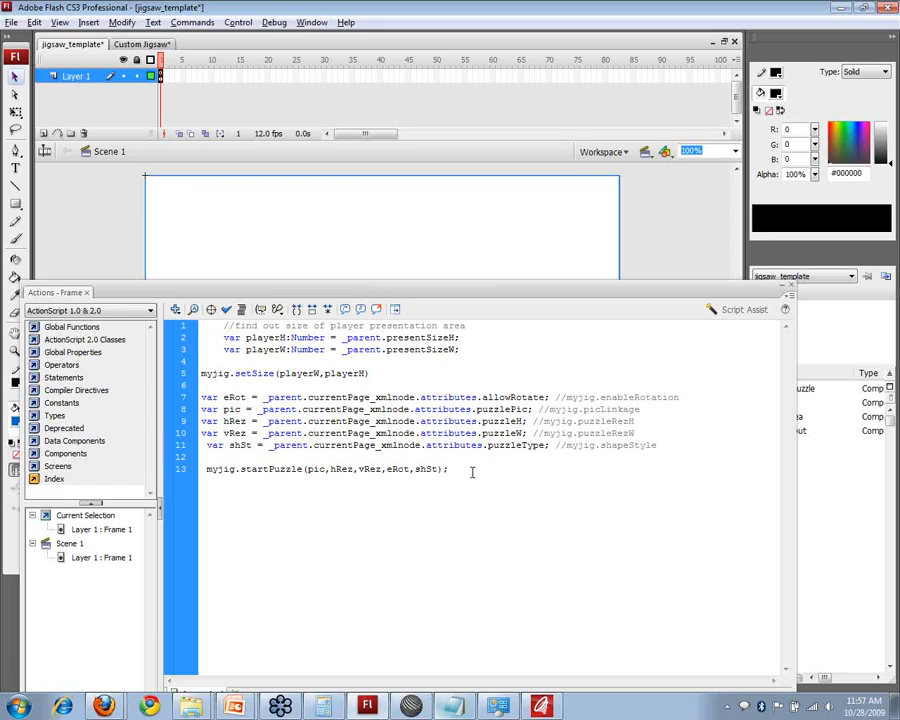
left_click_drag(460, 350, 201, 338)
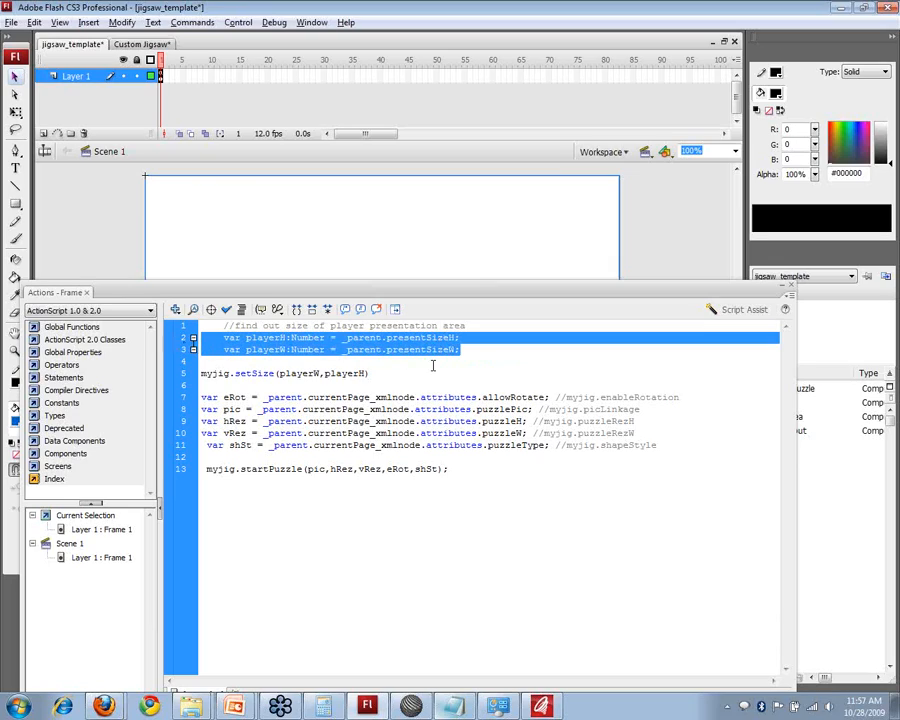
left_click(372, 375)
left_click_drag(370, 374, 235, 375)
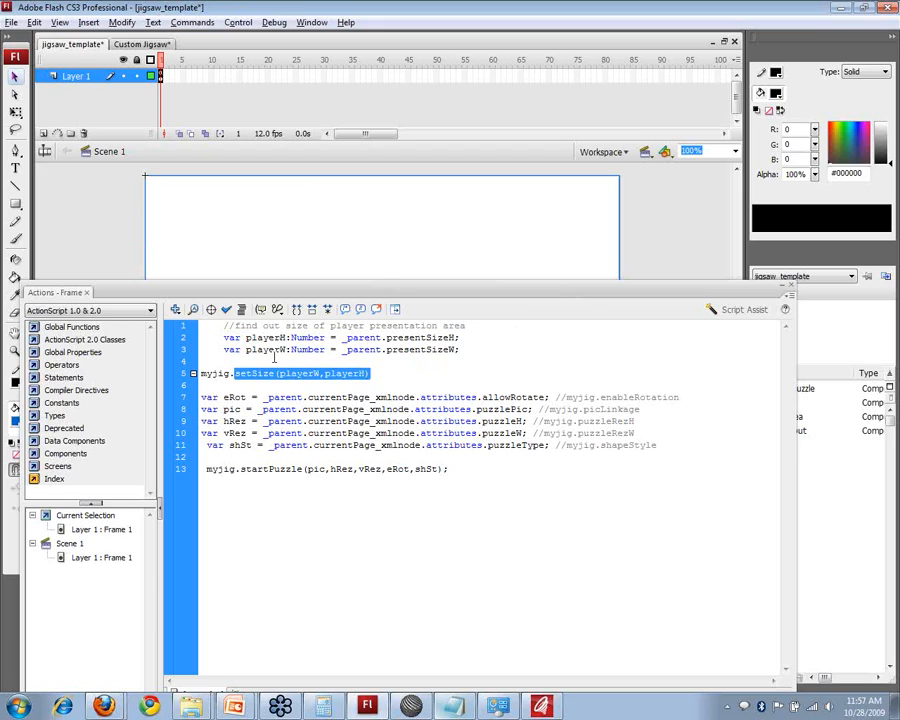
Switch to the Training Course Window in Firefox and view the Jigsaw page of the course preview.
key("alt+Tab")
key("alt+Tab")
key("alt+Tab")
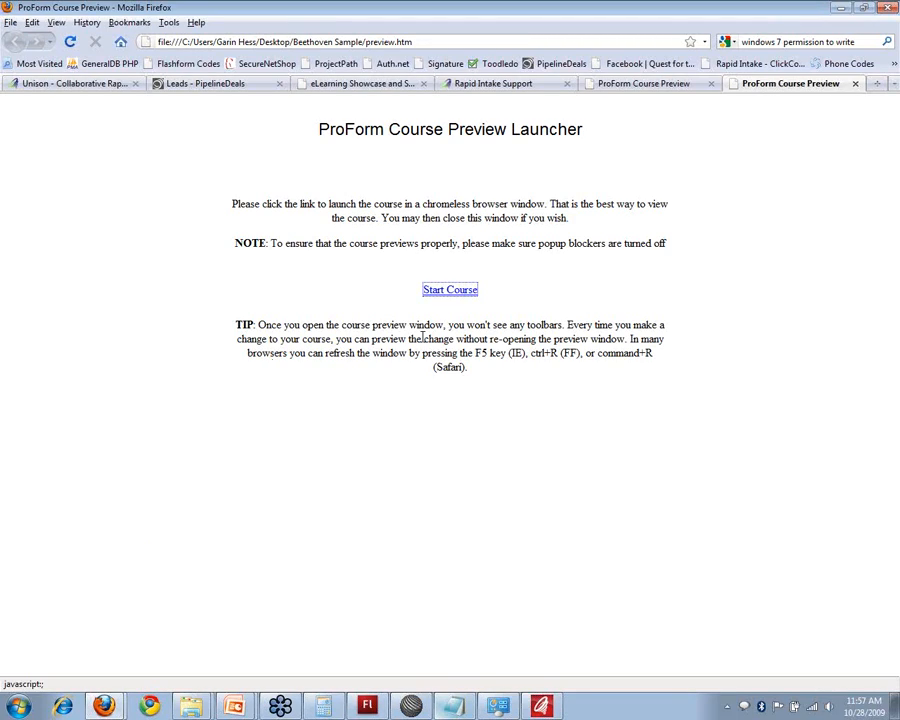
left_click(438, 288)
left_click(438, 288)
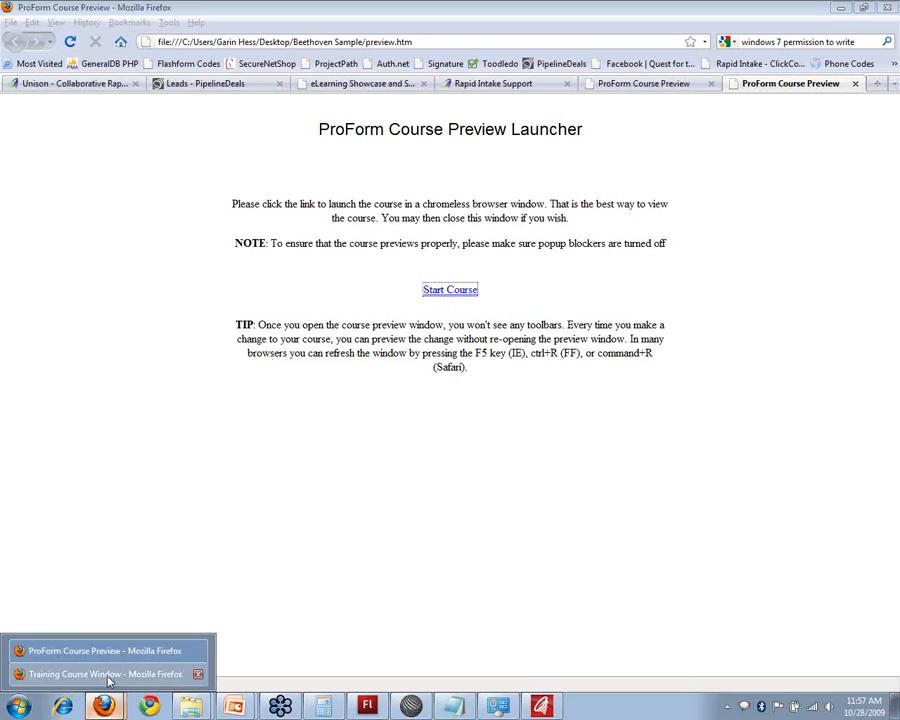
left_click(100, 674)
left_click(130, 434)
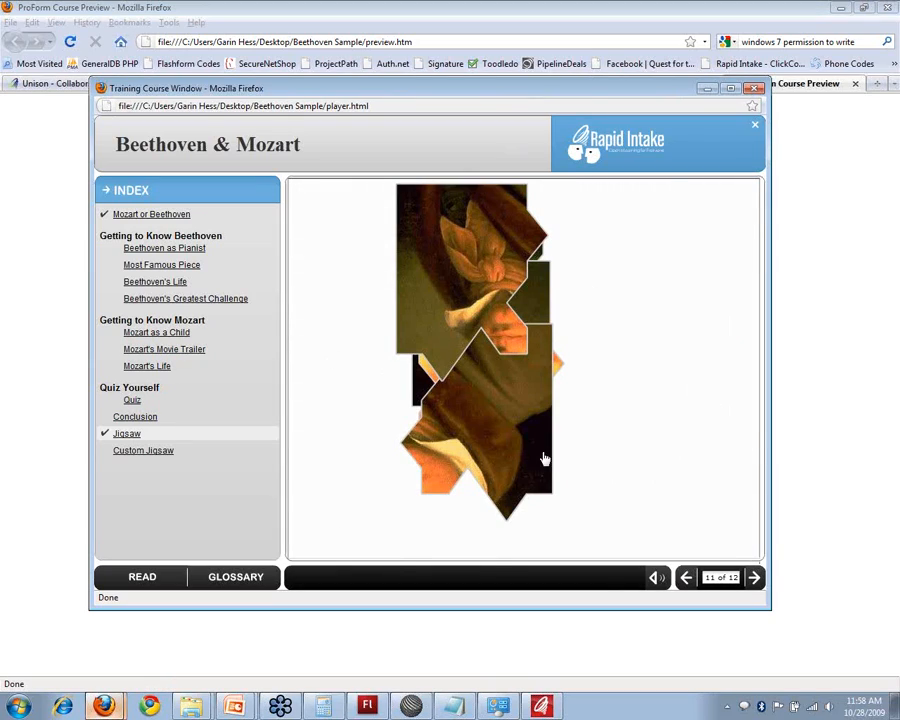
Return to the jigsaw_template script in Flash and examine the _parent.currentPage_xmlnode reference on line 7.
key("alt+Tab")
key("alt+Tab")
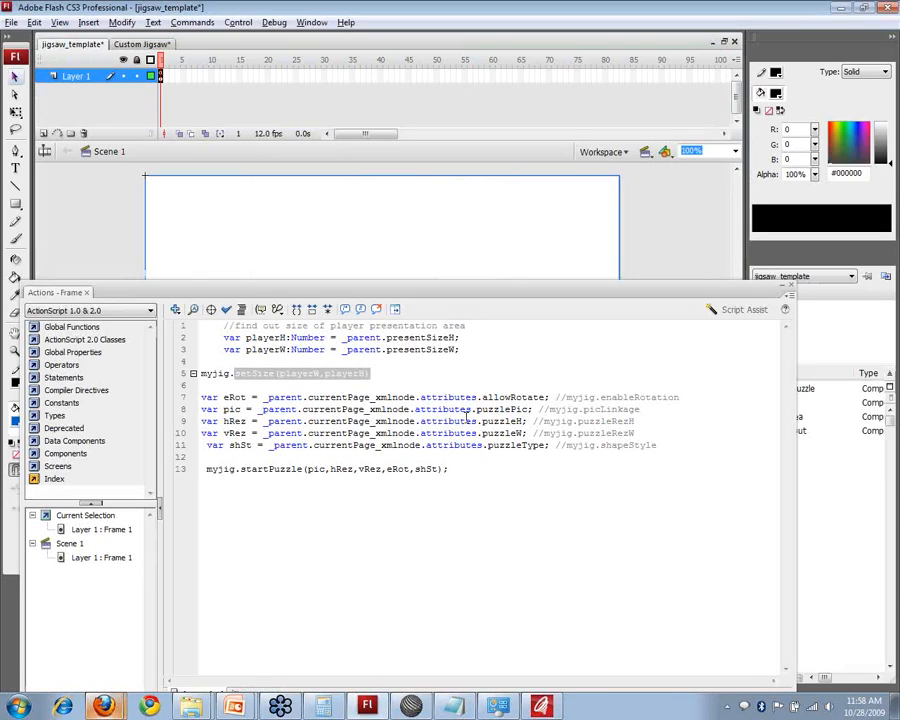
left_click(514, 378)
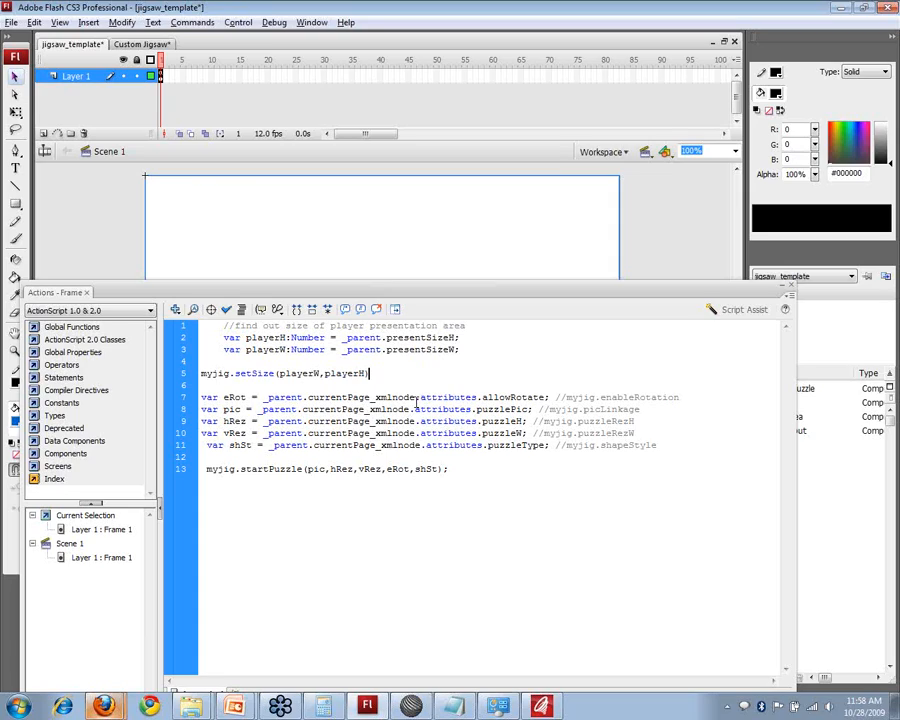
double_click(262, 397)
left_click_drag(307, 397, 417, 397)
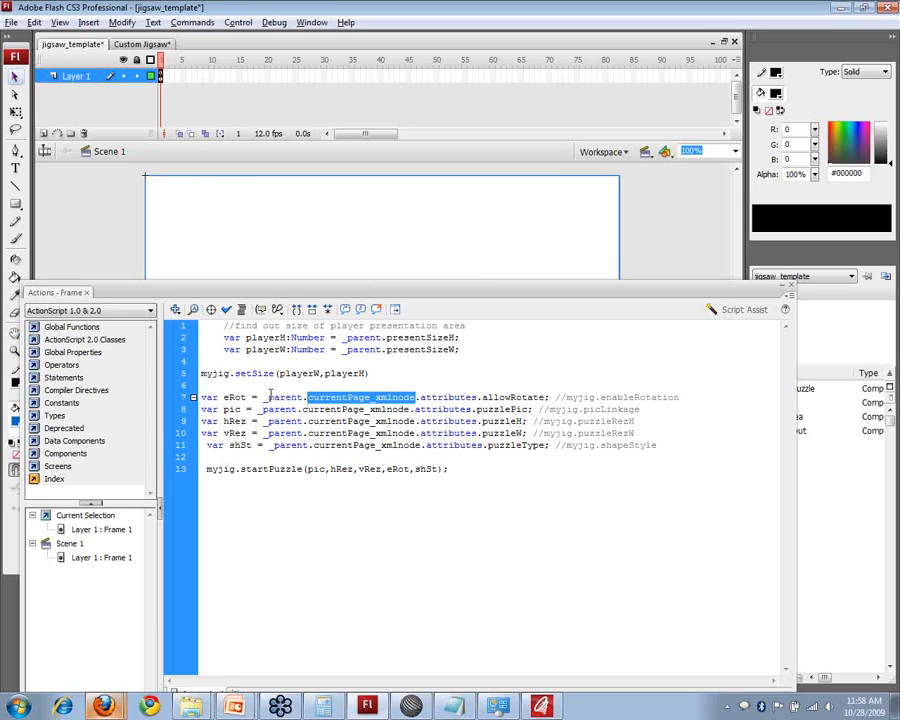
Examine the _parent.currentPage_xmlnode path and the allowRotate attribute on line 7 of the jigsaw_template script.
left_click_drag(263, 397, 417, 394)
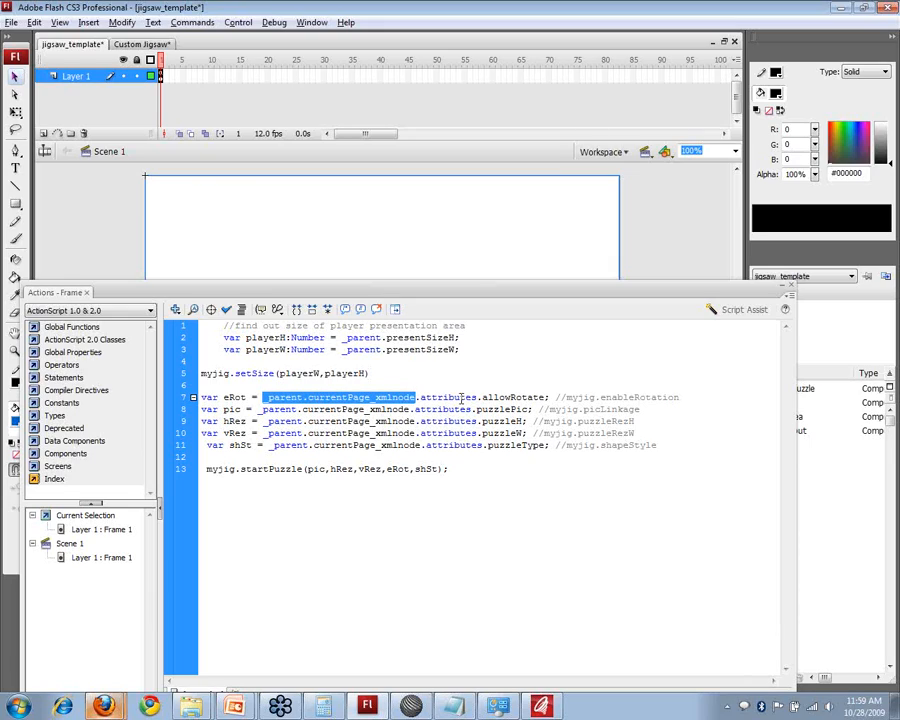
left_click_drag(483, 398, 547, 397)
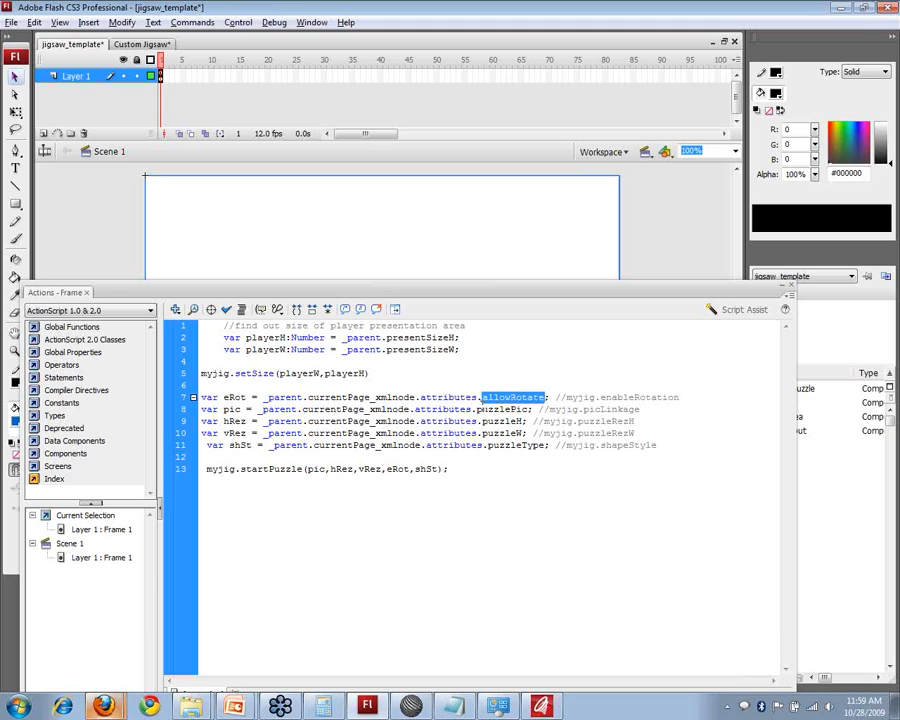
left_click(370, 707)
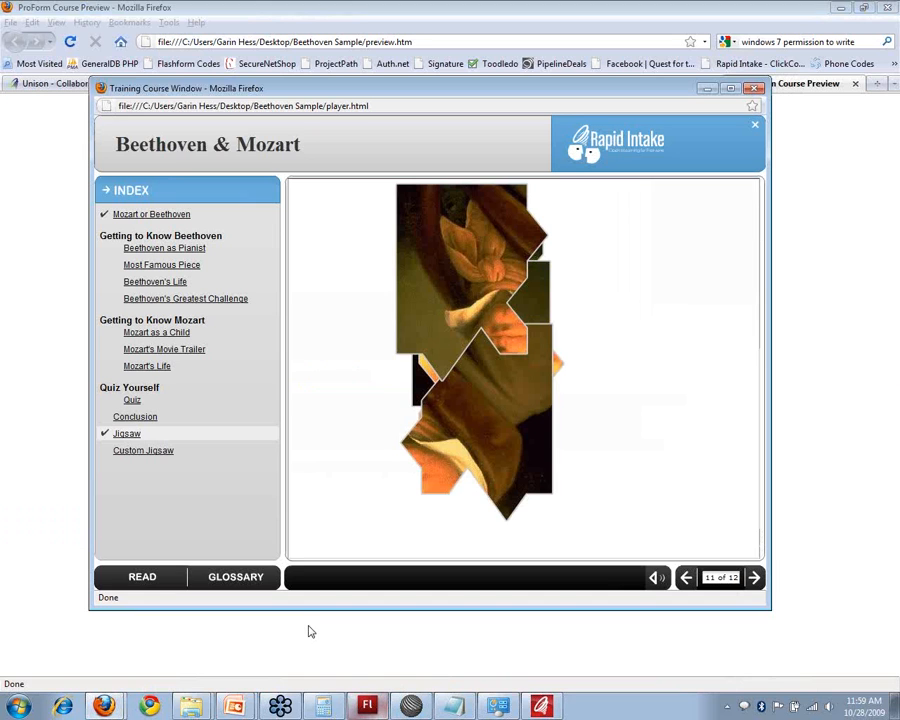
left_click(367, 707)
In the Custom Jigsaw document, check the Title text input's attribute name in the Component Inspector, and close the inspector.
left_click(112, 44)
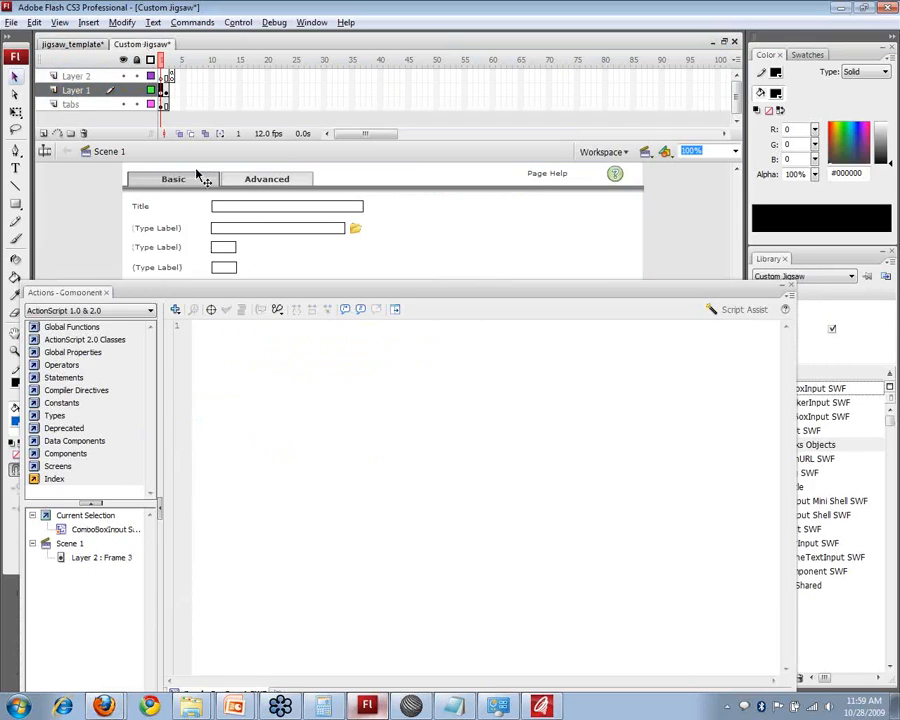
left_click(227, 211)
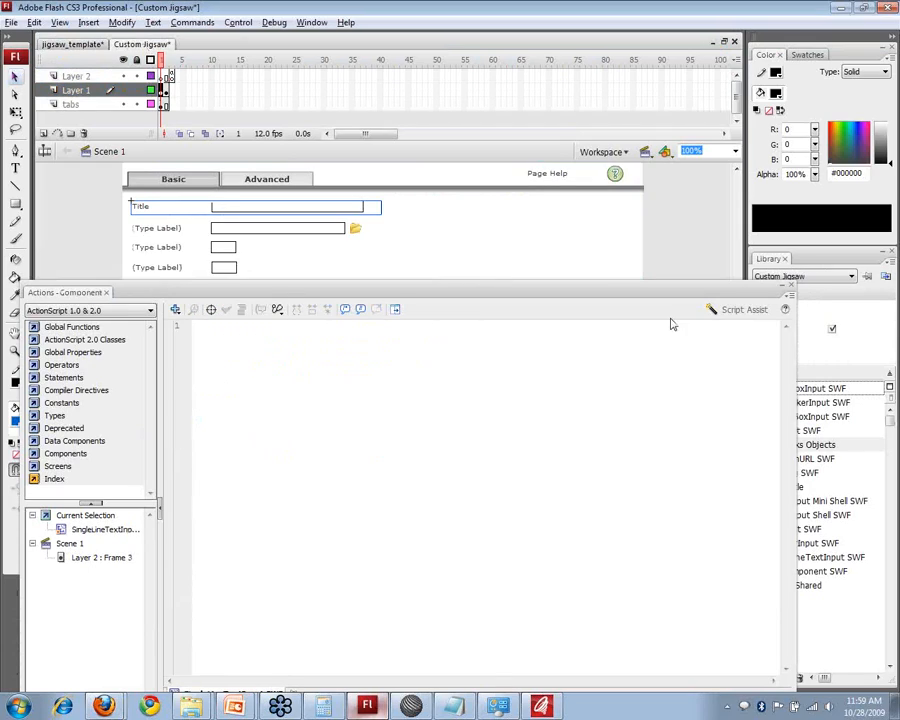
left_click(785, 292)
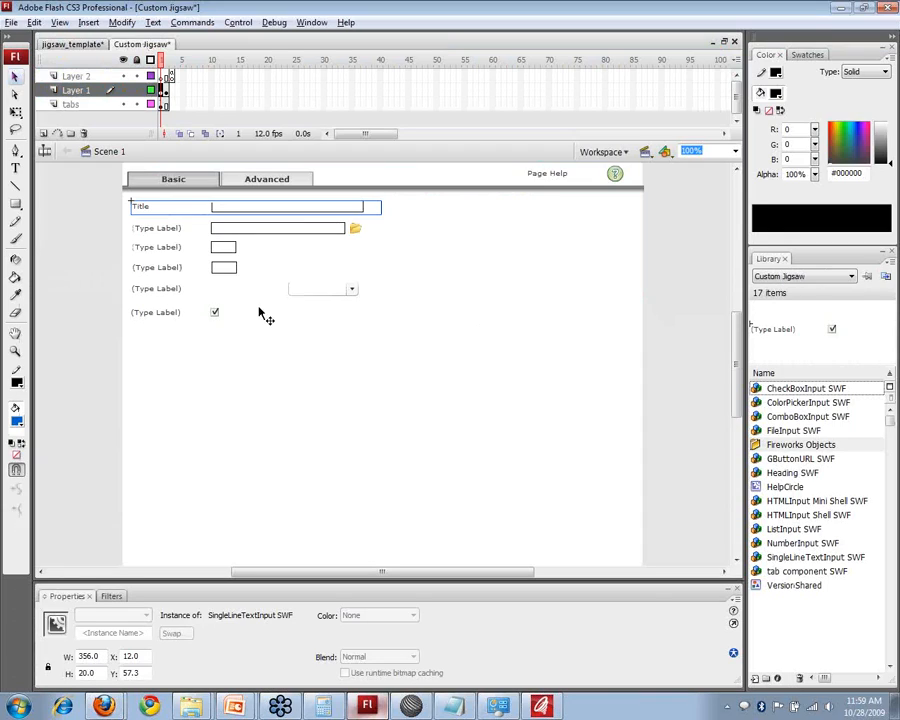
left_click(312, 22)
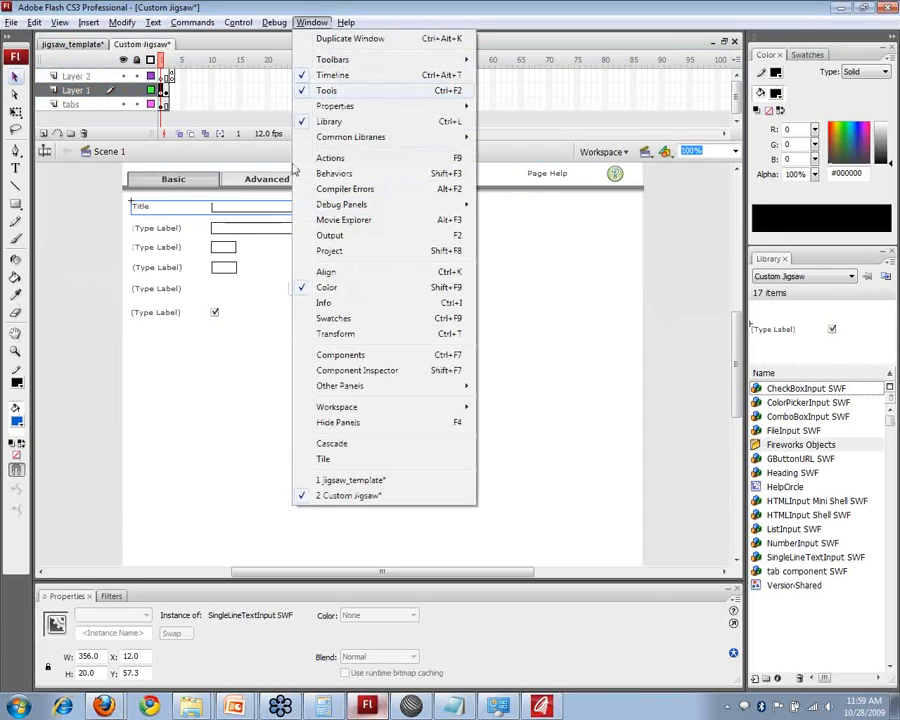
left_click(354, 370)
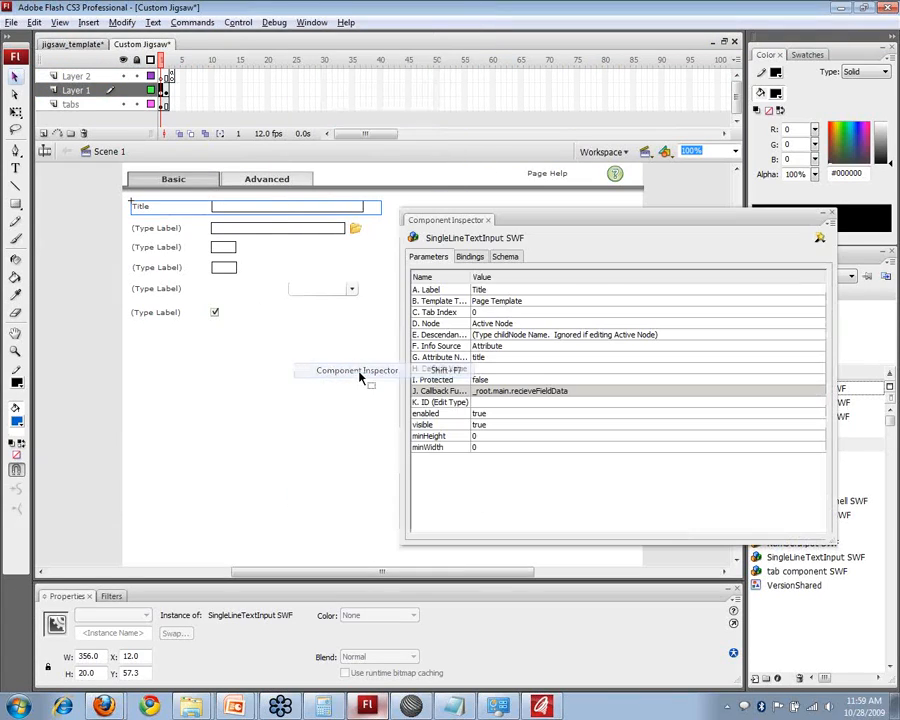
left_click(492, 357)
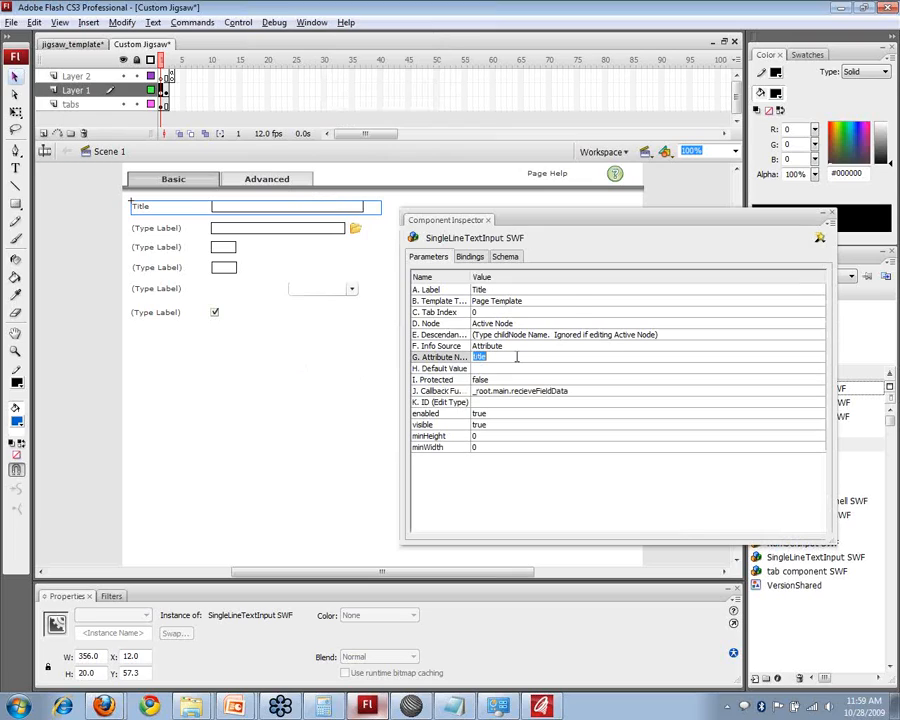
left_click(832, 213)
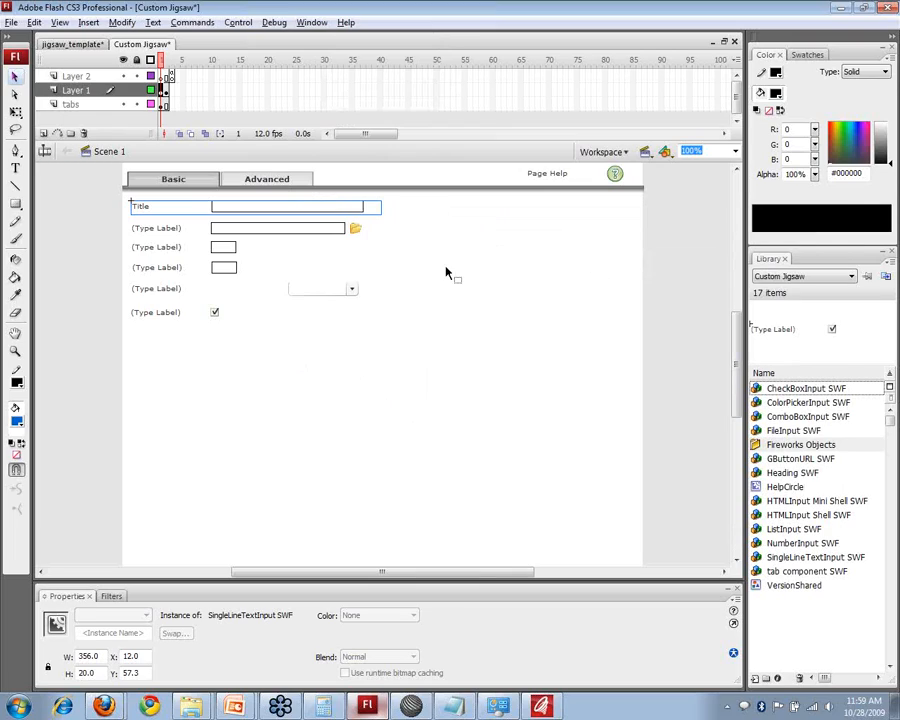
Reopen the jigsaw_template script and examine how line 7 reads the allowRotate attribute into the eRot variable.
left_click(63, 42)
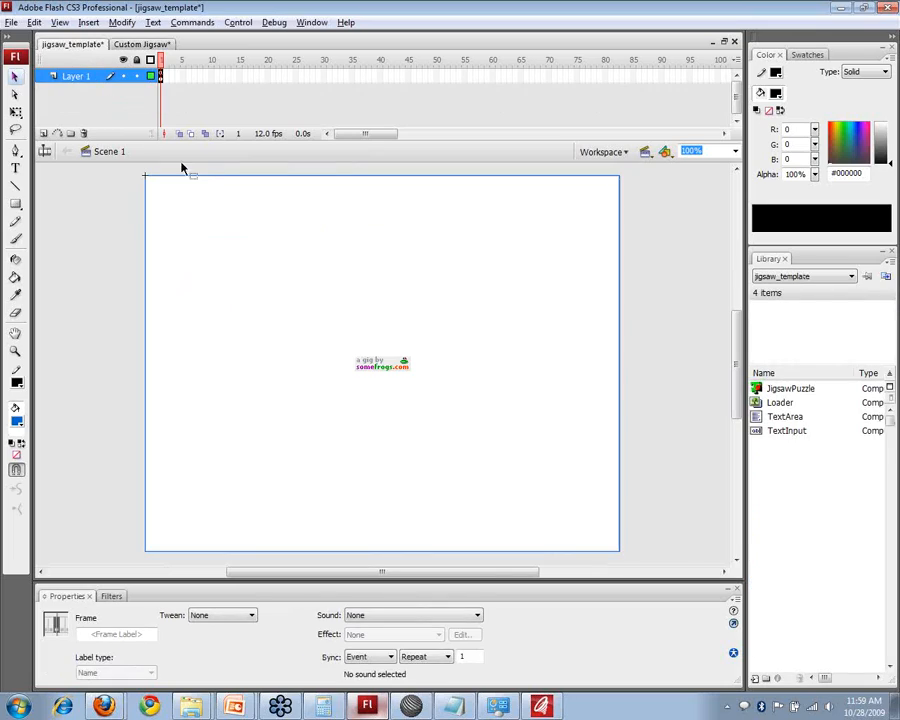
key("F9")
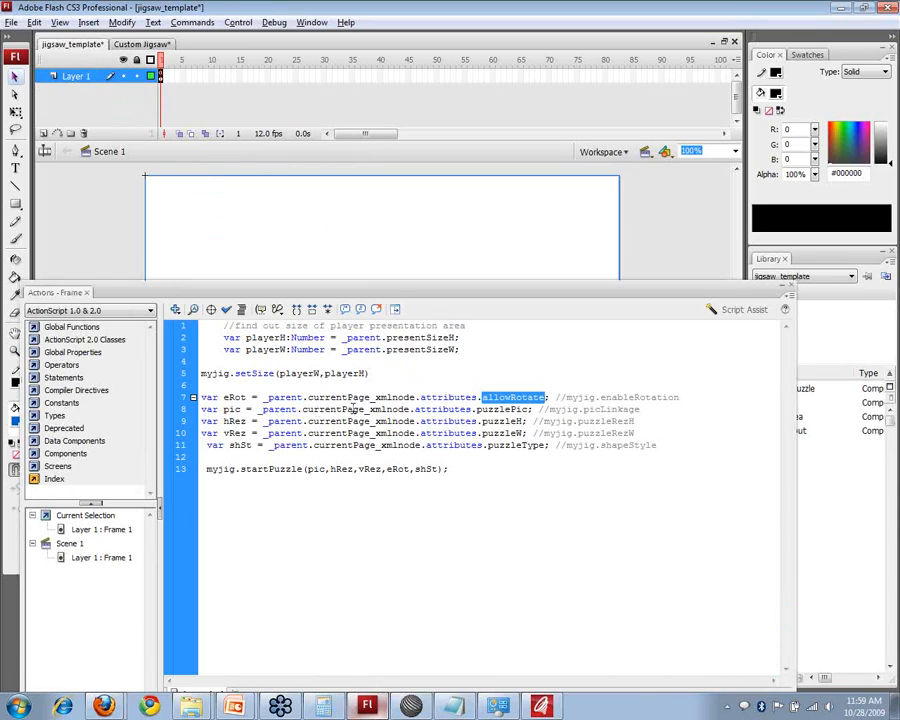
double_click(278, 397)
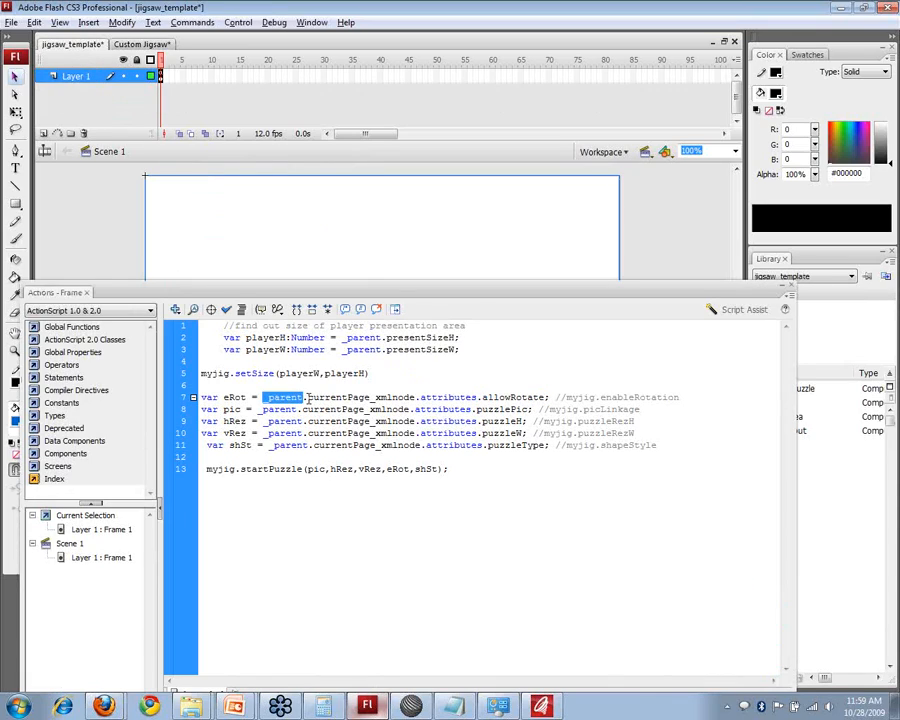
left_click_drag(307, 397, 478, 400)
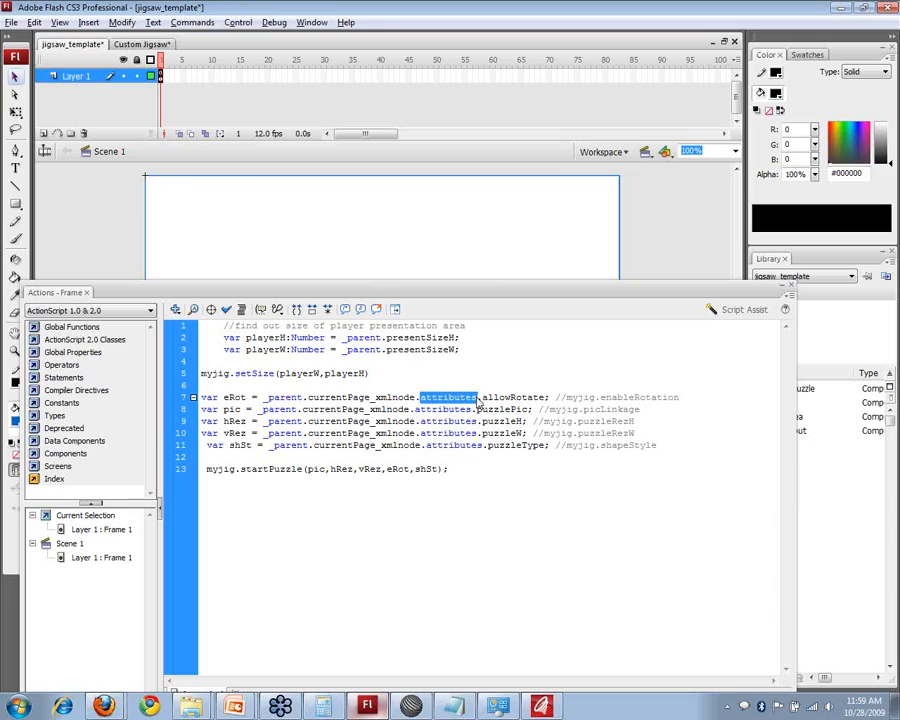
left_click(483, 397)
left_click_drag(482, 397, 546, 397)
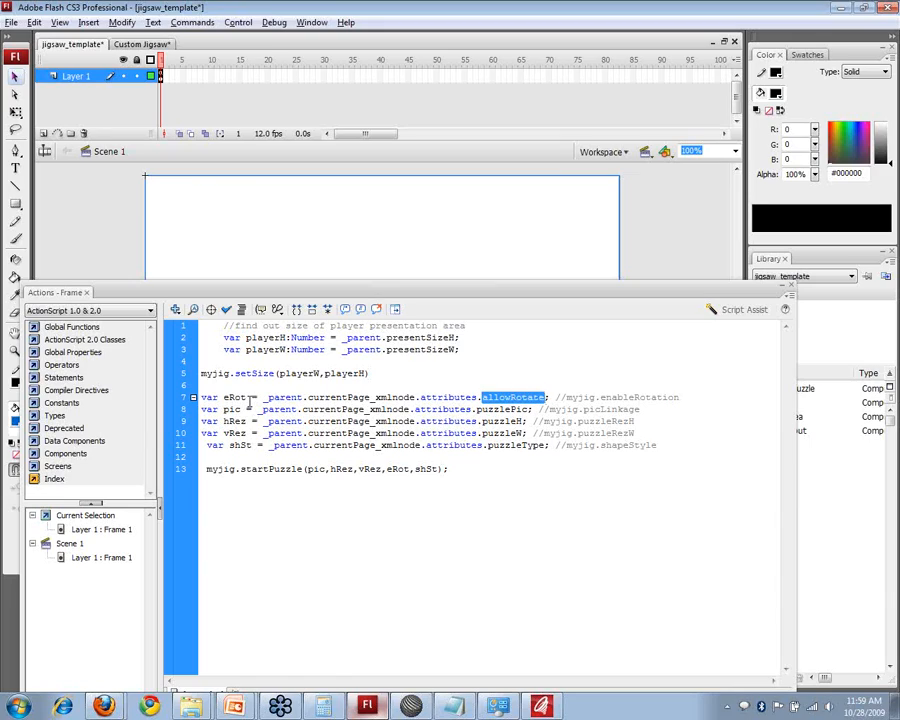
left_click_drag(248, 397, 223, 397)
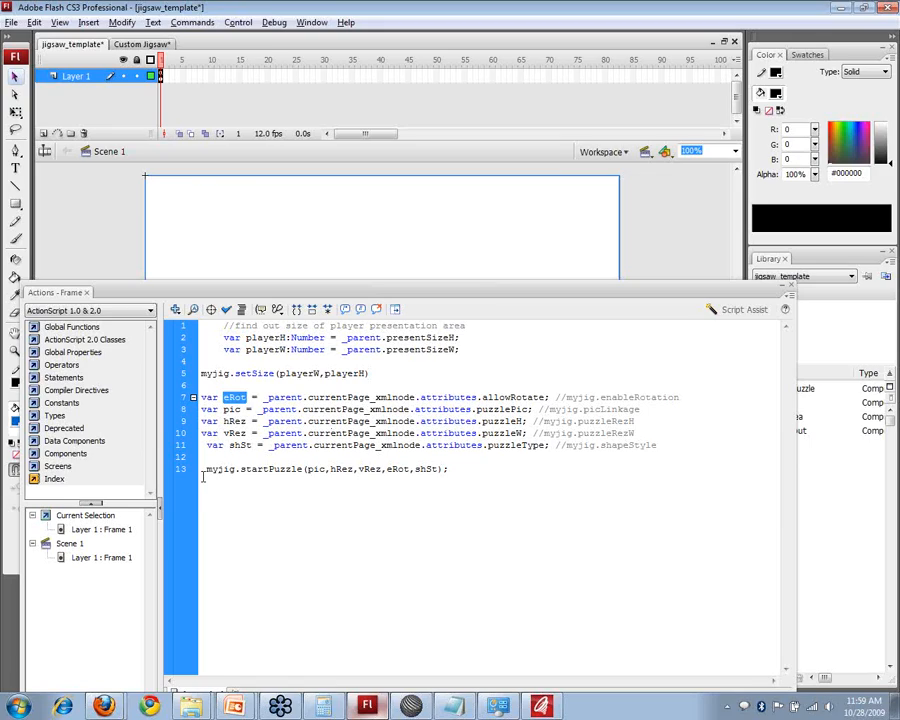
Examine the myjig.startPuzzle call on line 13 and the arguments passed to it.
left_click_drag(203, 476, 303, 469)
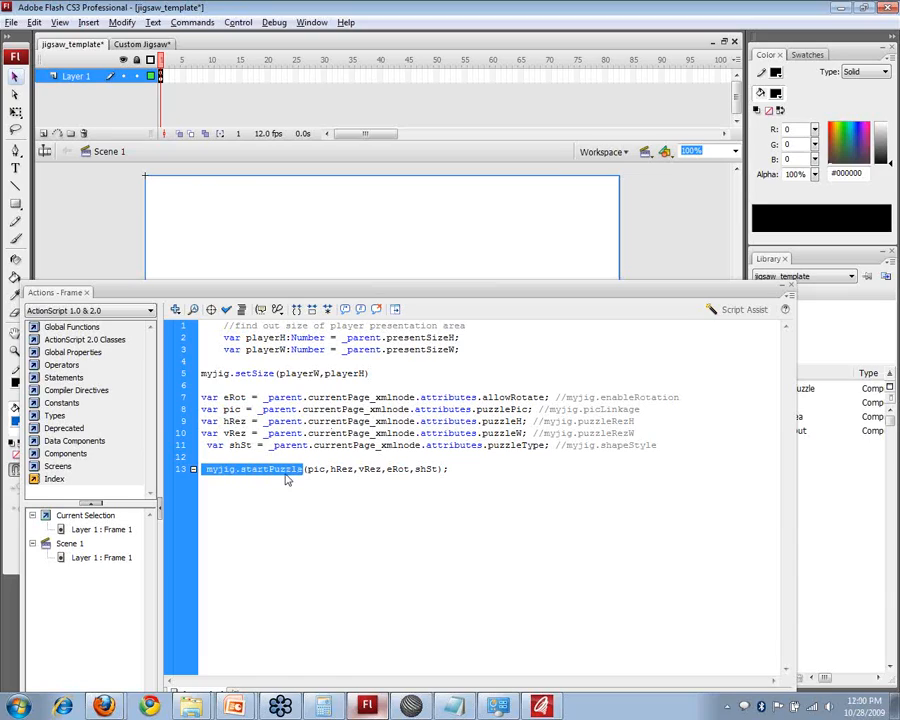
double_click(287, 476)
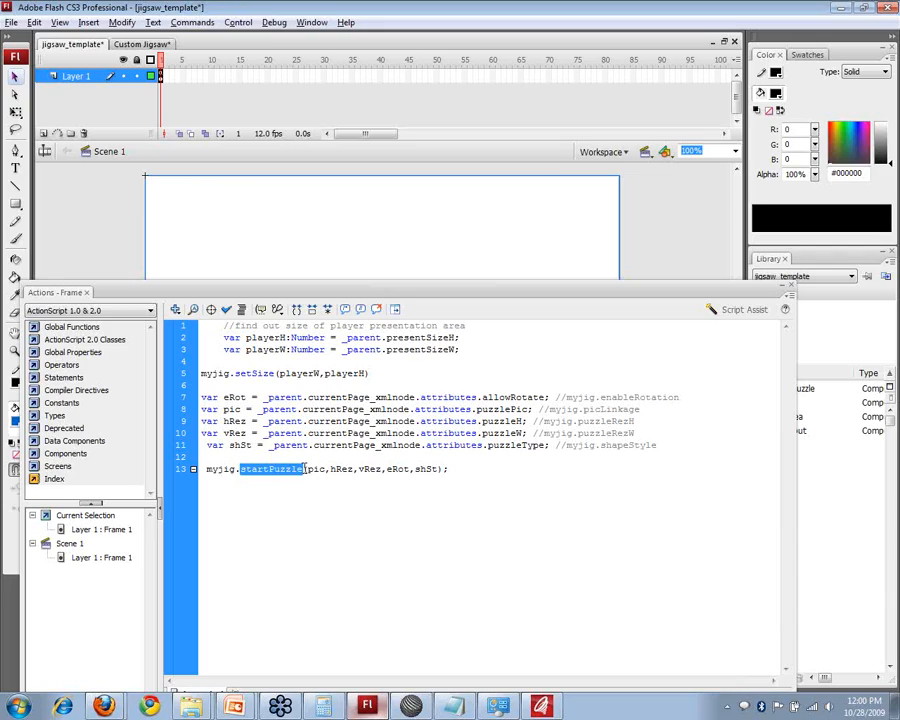
left_click_drag(307, 469, 440, 469)
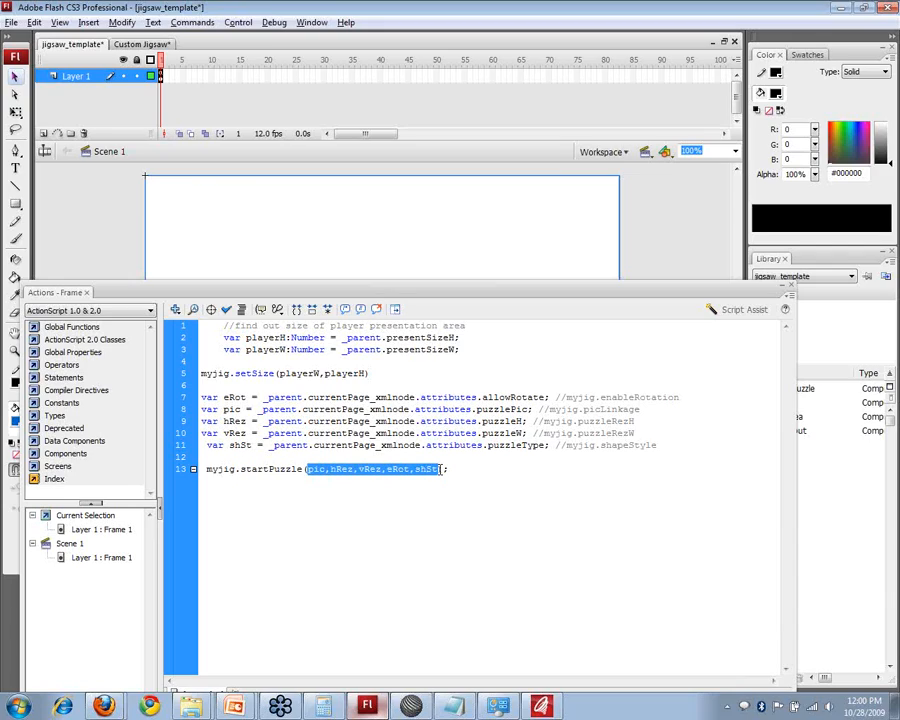
Compare the myjig references in the script with the instance name of the JigsawPuzzle component on the stage.
double_click(219, 469)
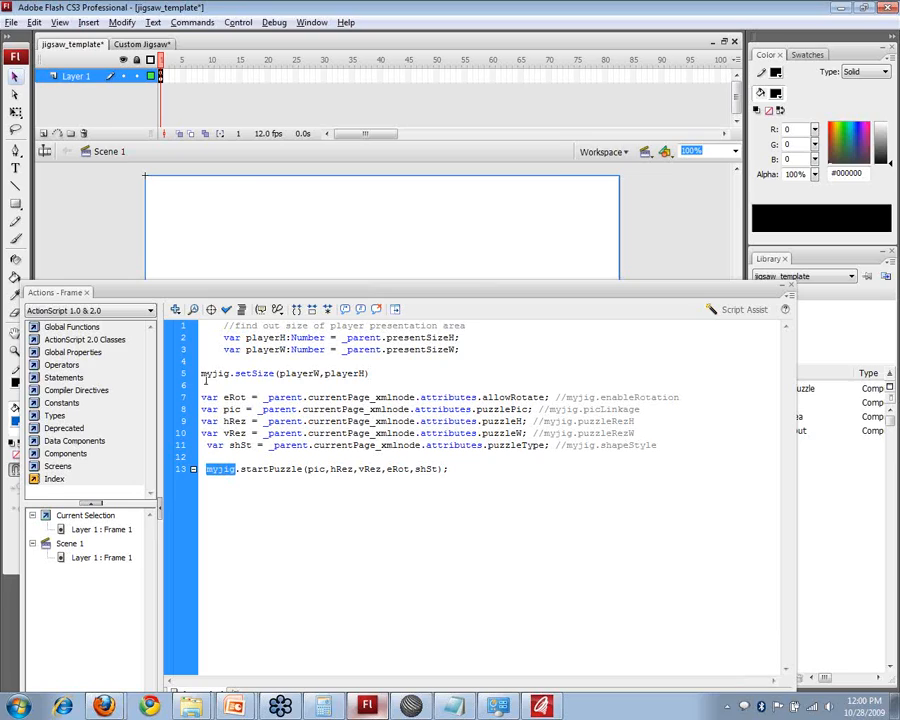
left_click(206, 385)
double_click(215, 373)
left_click(217, 257)
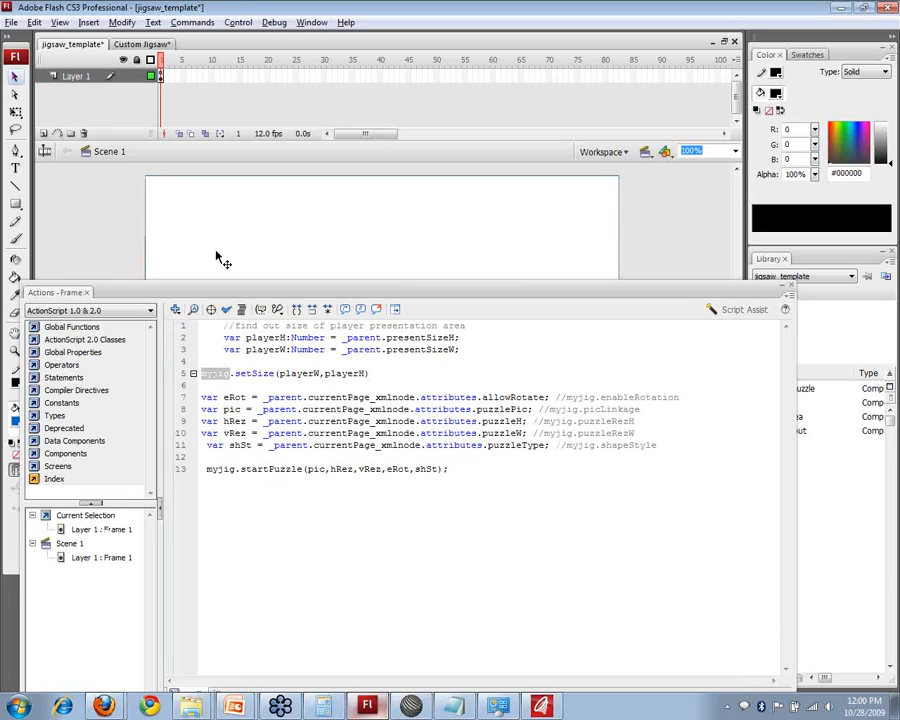
left_click(791, 289)
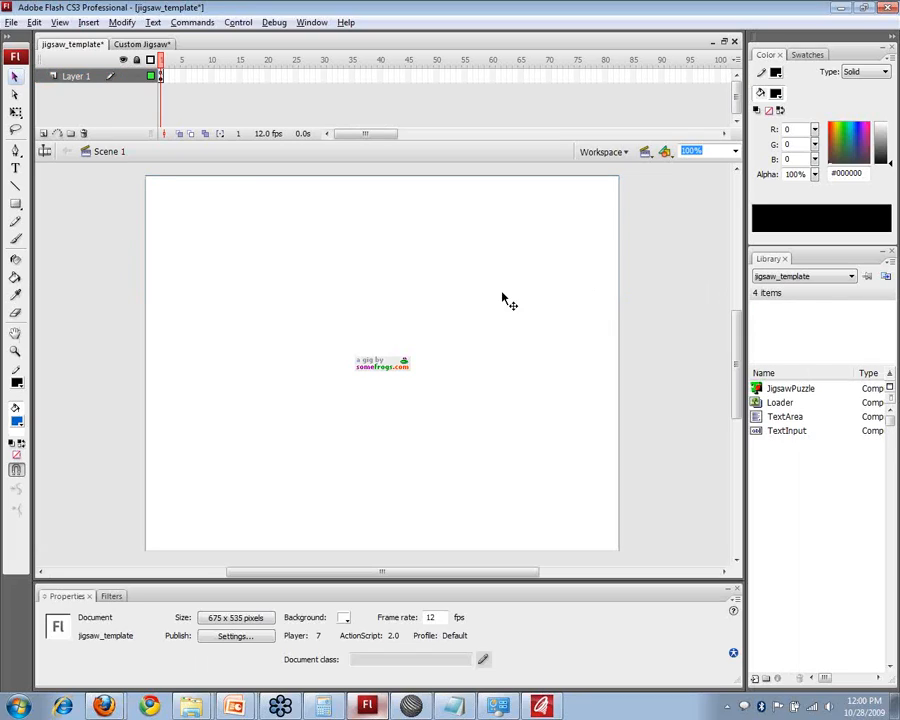
left_click(490, 294)
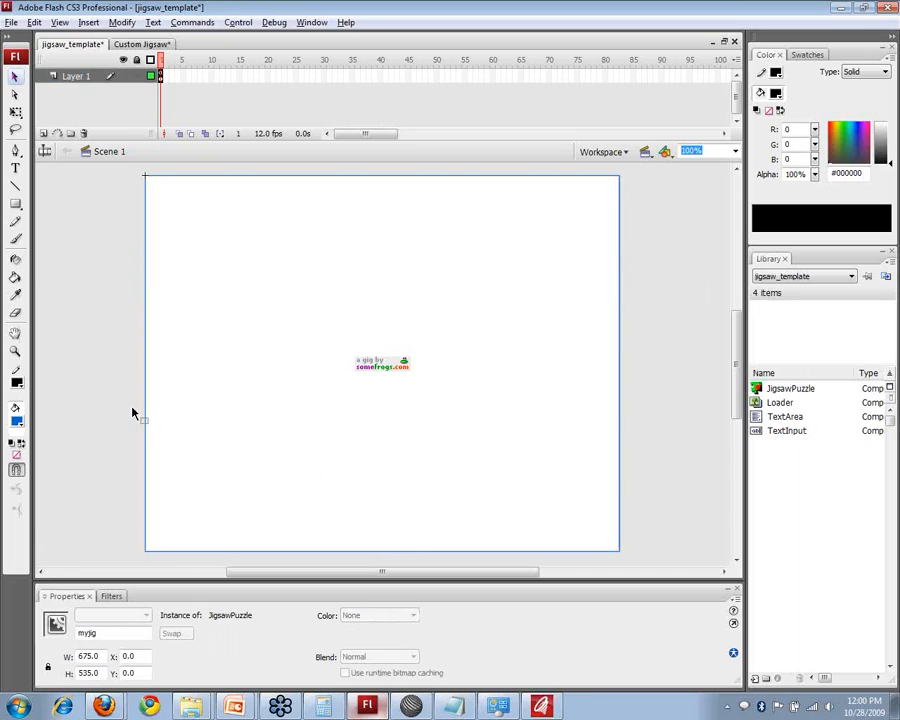
double_click(100, 633)
Review the script's player size variables, setSize call, attribute variables and startPuzzle call, and close the script.
key("F9")
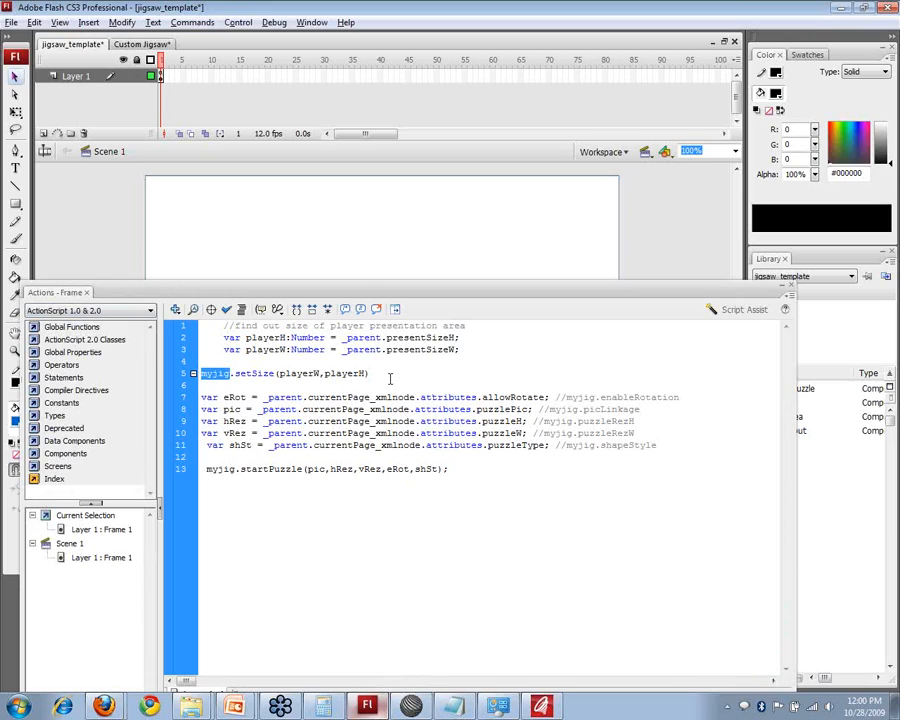
left_click_drag(474, 350, 200, 336)
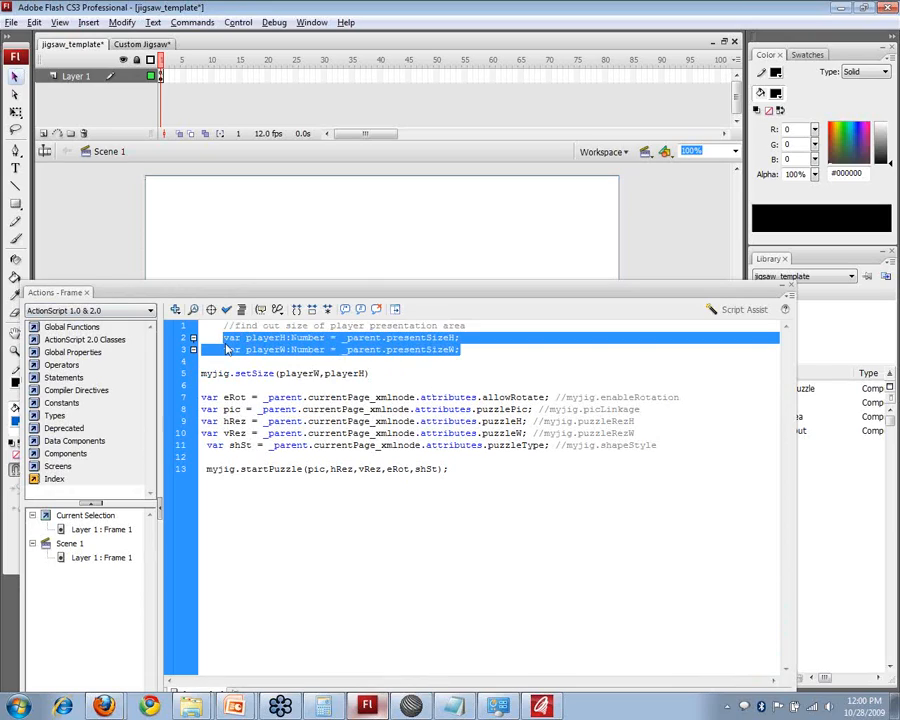
left_click_drag(397, 372, 198, 372)
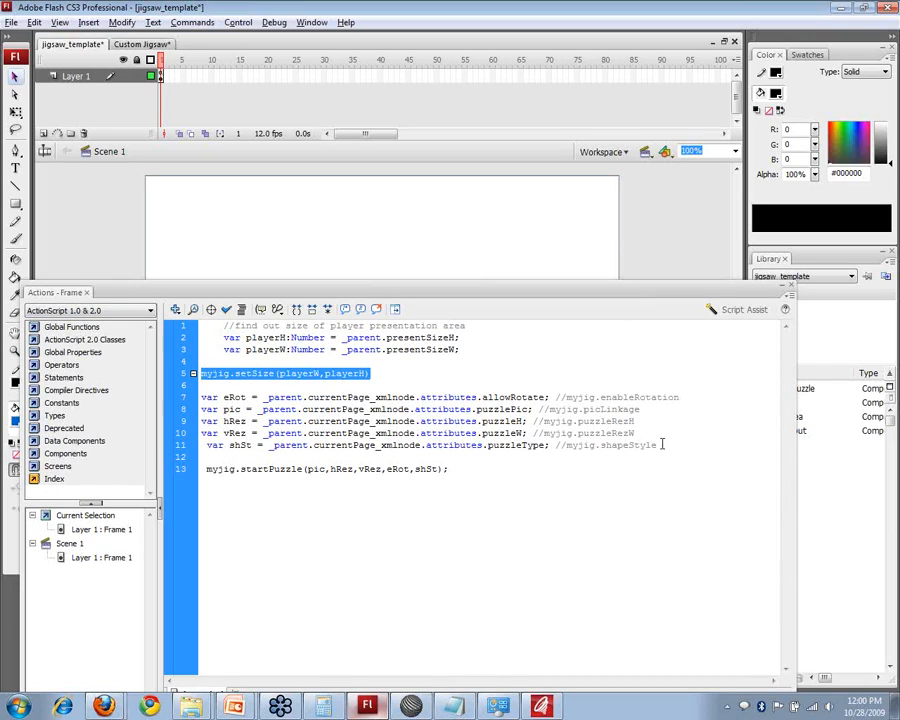
left_click_drag(661, 444, 200, 396)
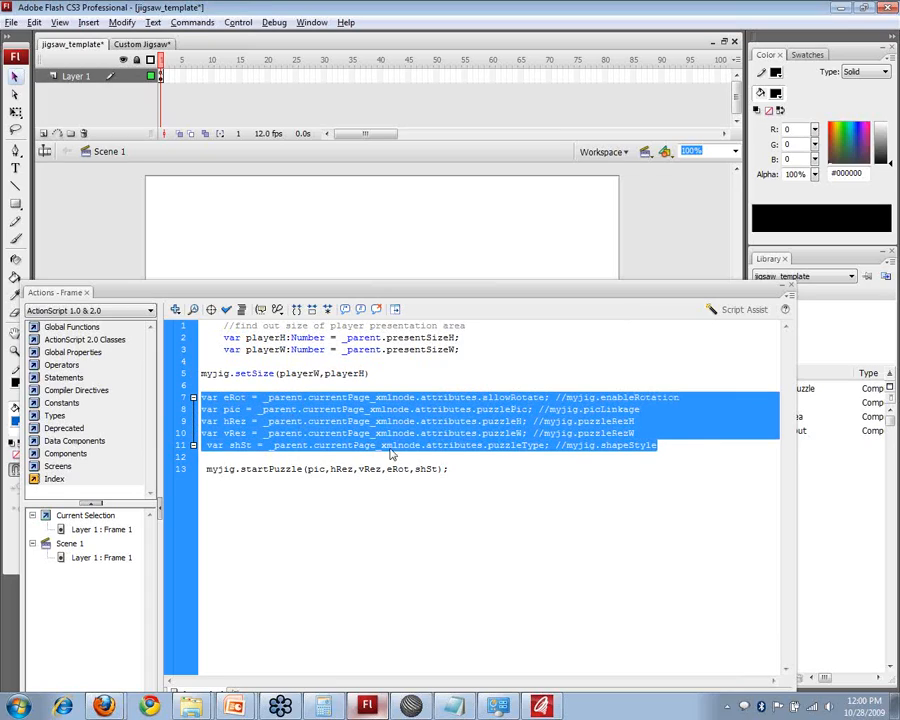
left_click_drag(492, 466, 205, 482)
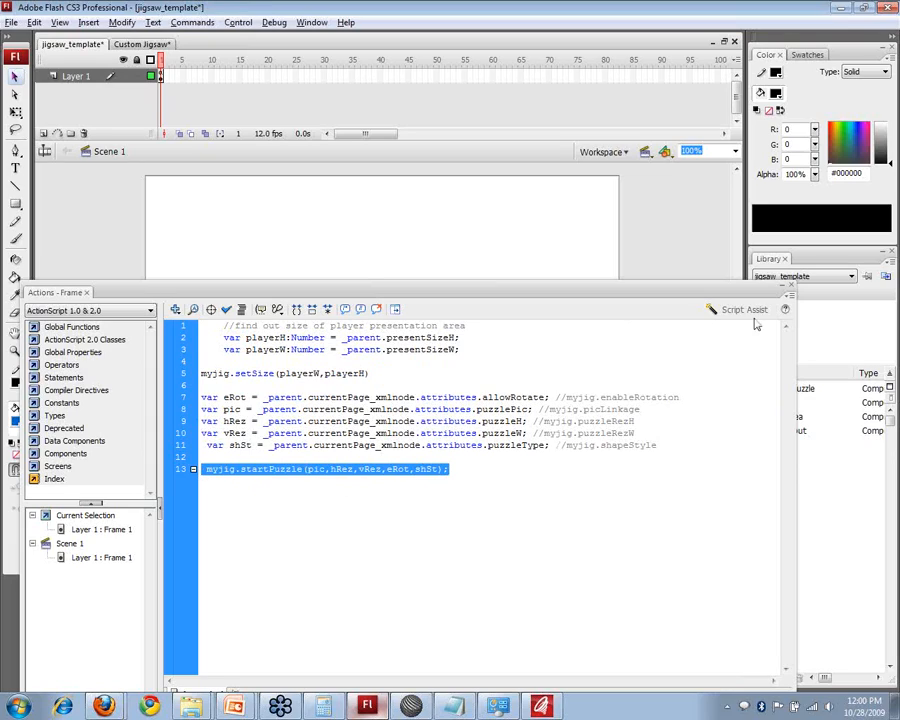
left_click(788, 286)
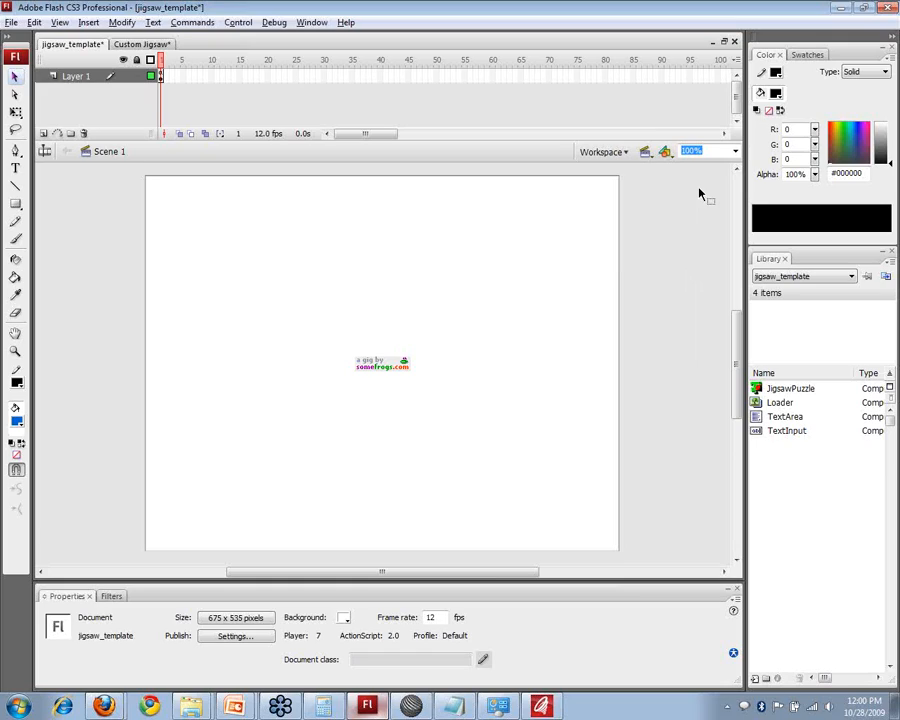
Switch to the Training Course Window in Firefox and open the Jigsaw page from the course index.
key("alt+Tab")
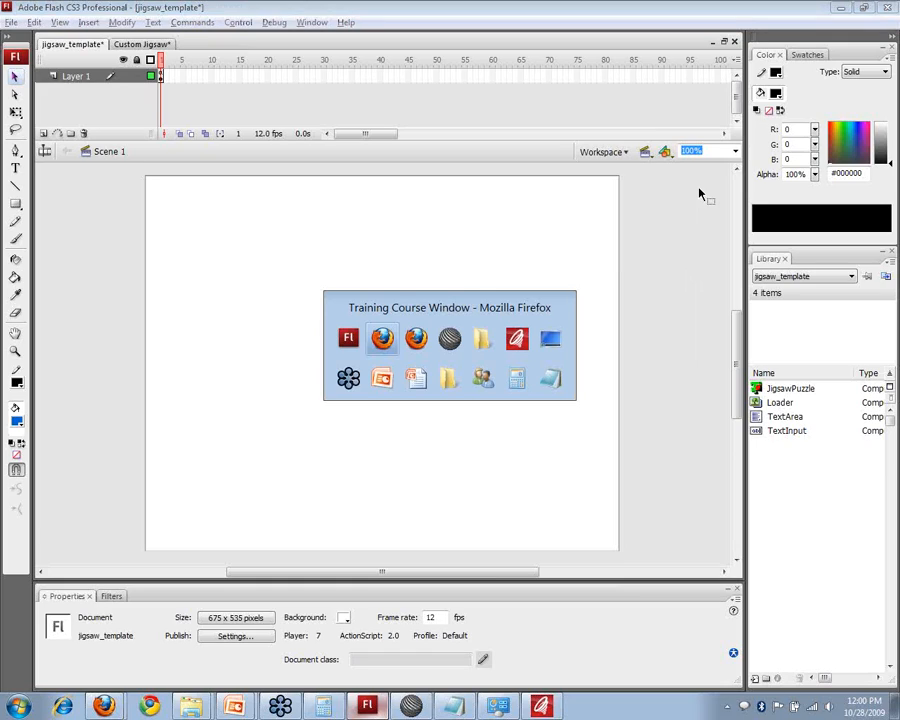
key("alt+Tab")
key("alt+Tab")
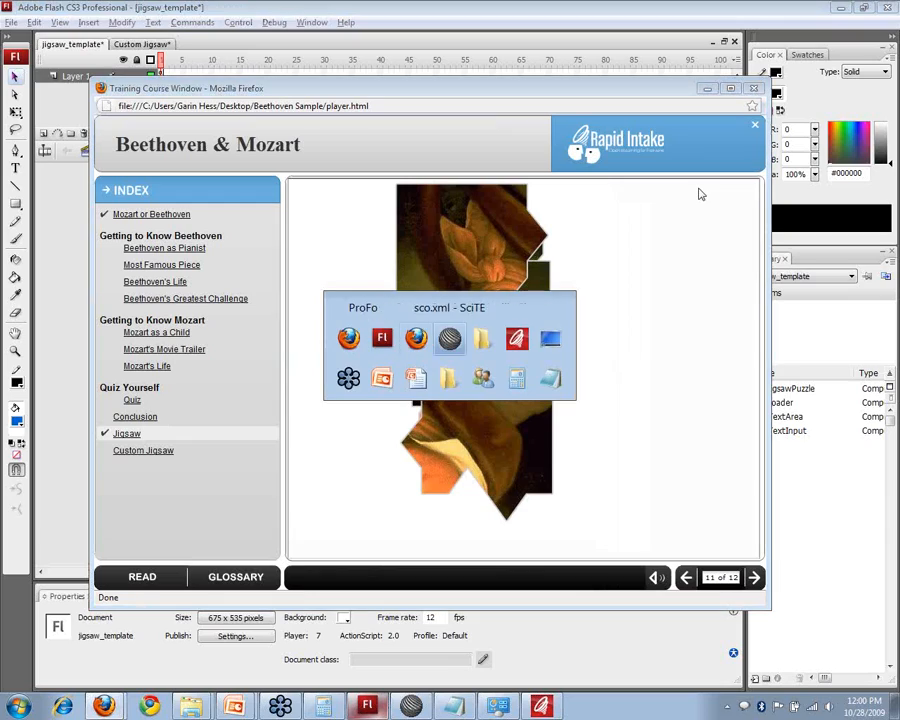
key("alt+Tab")
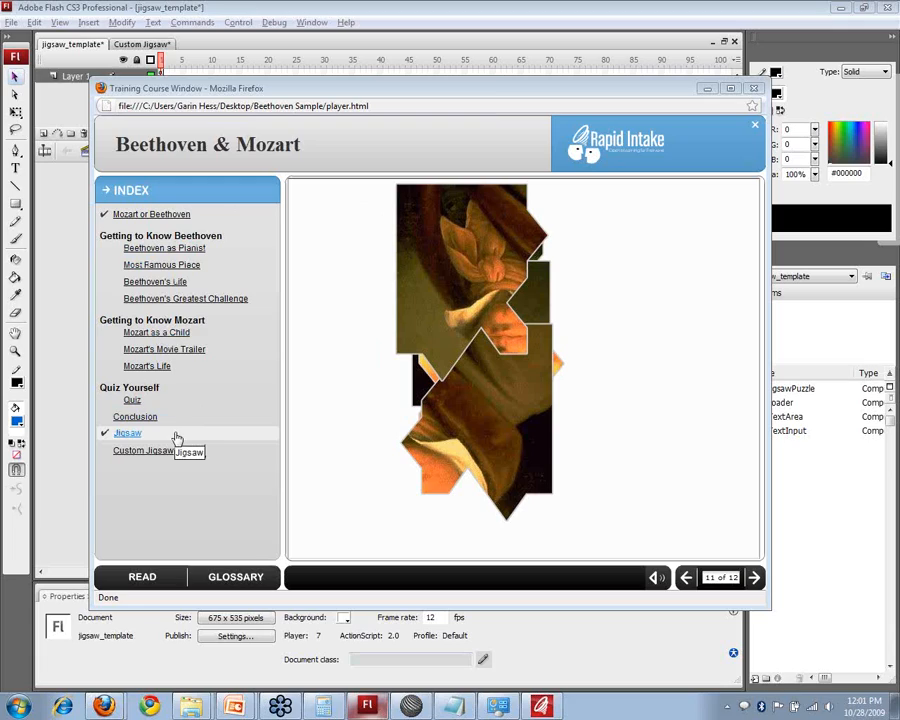
left_click(128, 434)
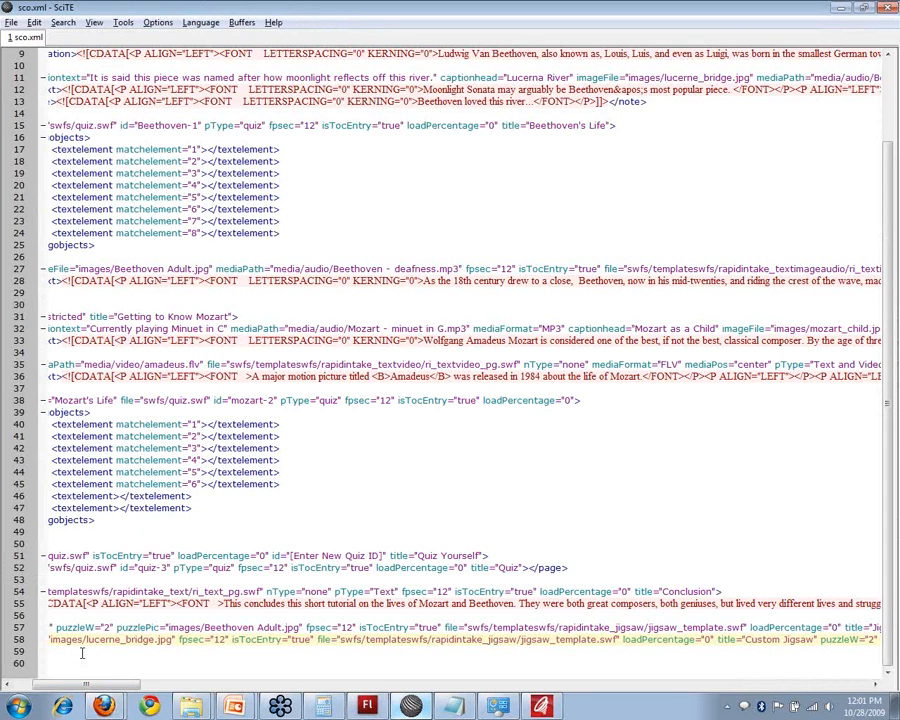
Examine the attributes of the Jigsaw and Custom Jigsaw page nodes on lines 57 and 58 of sco.xml in SciTE.
left_click_drag(88, 686, 40, 686)
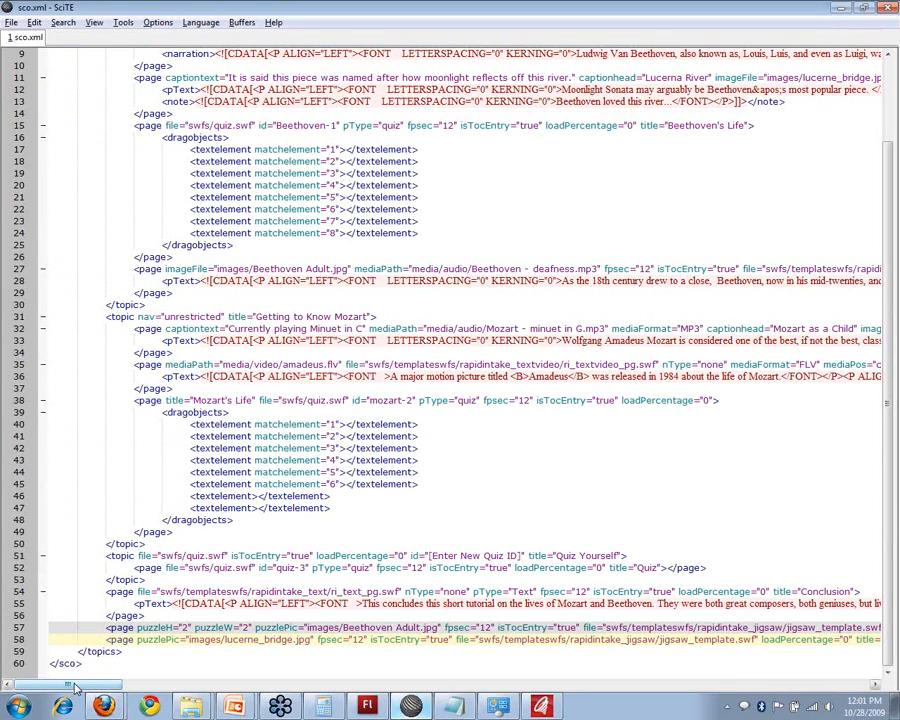
left_click_drag(75, 686, 125, 677)
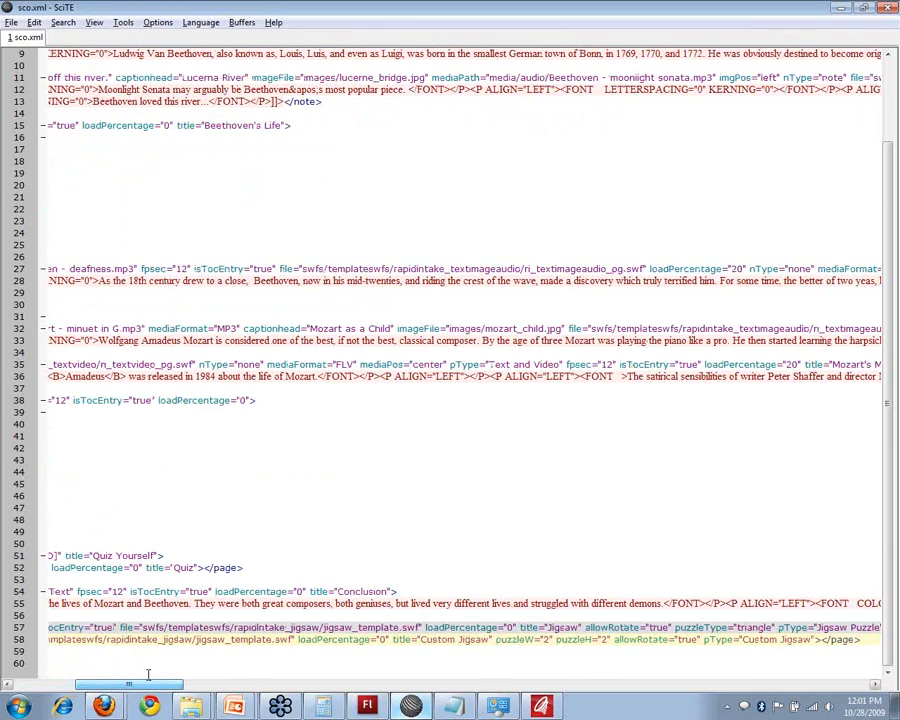
Locate the jigsaw_template SWF named in line 57's file attribute, inside swfs/templateswfs/rapidintake_jigsaw of the Beethoven Sample folder in Windows Explorer.
left_click(121, 627)
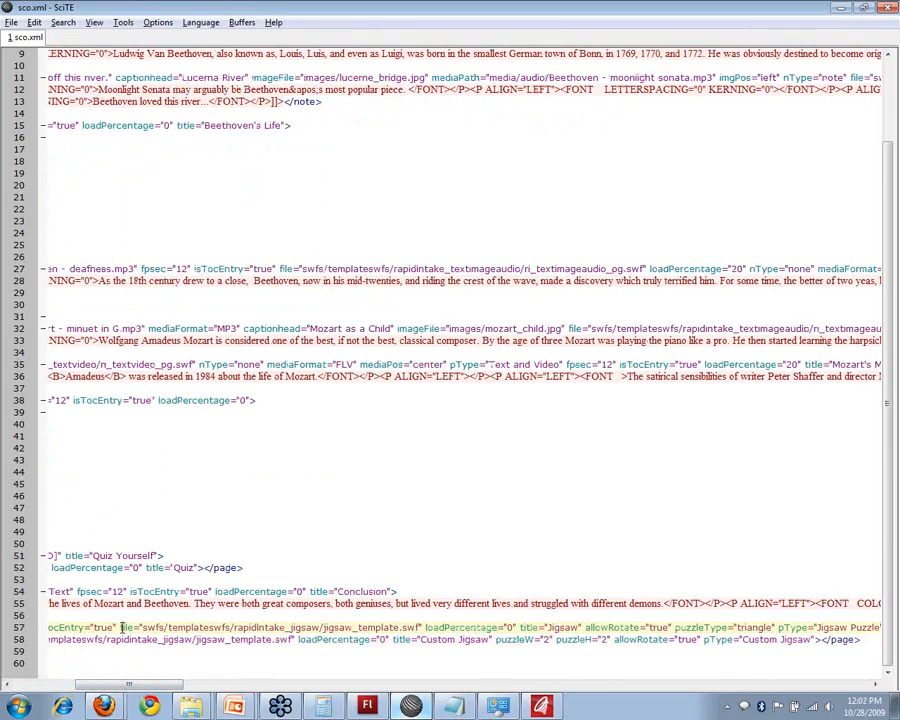
left_click_drag(120, 627, 419, 627)
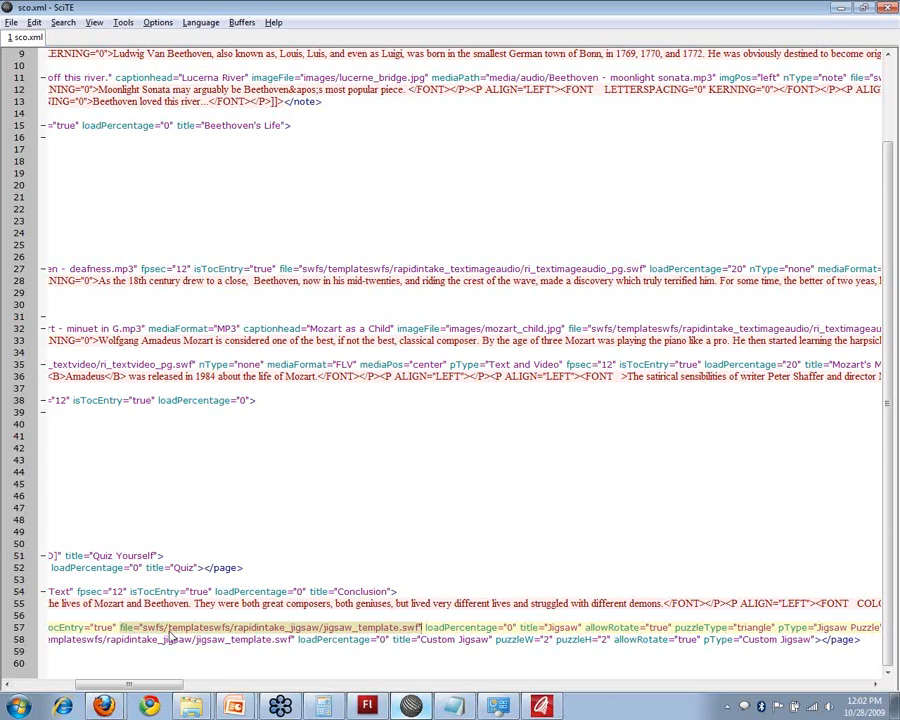
left_click(190, 706)
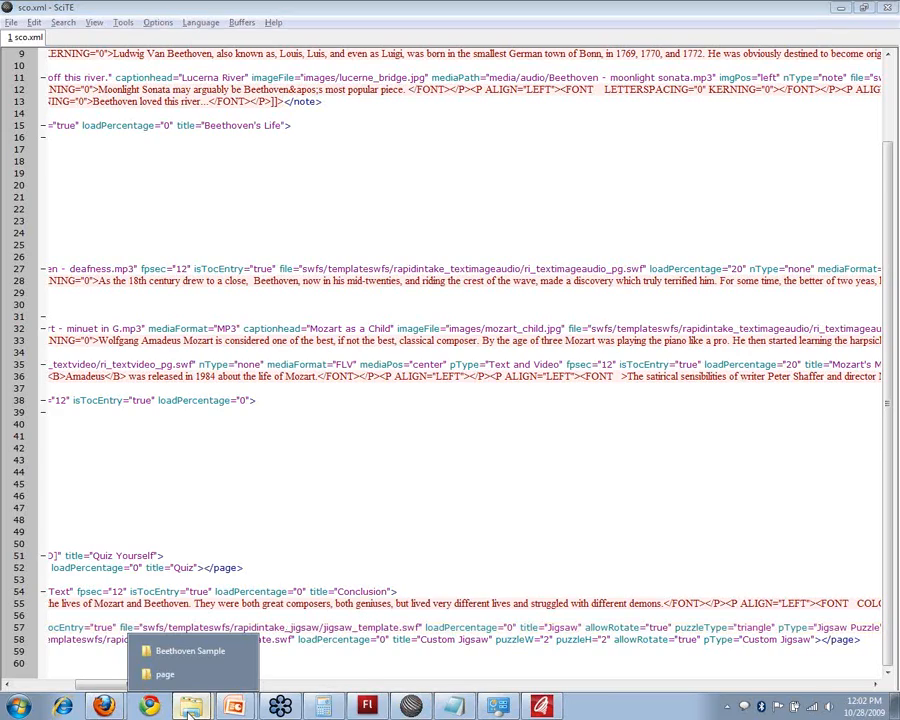
left_click(194, 655)
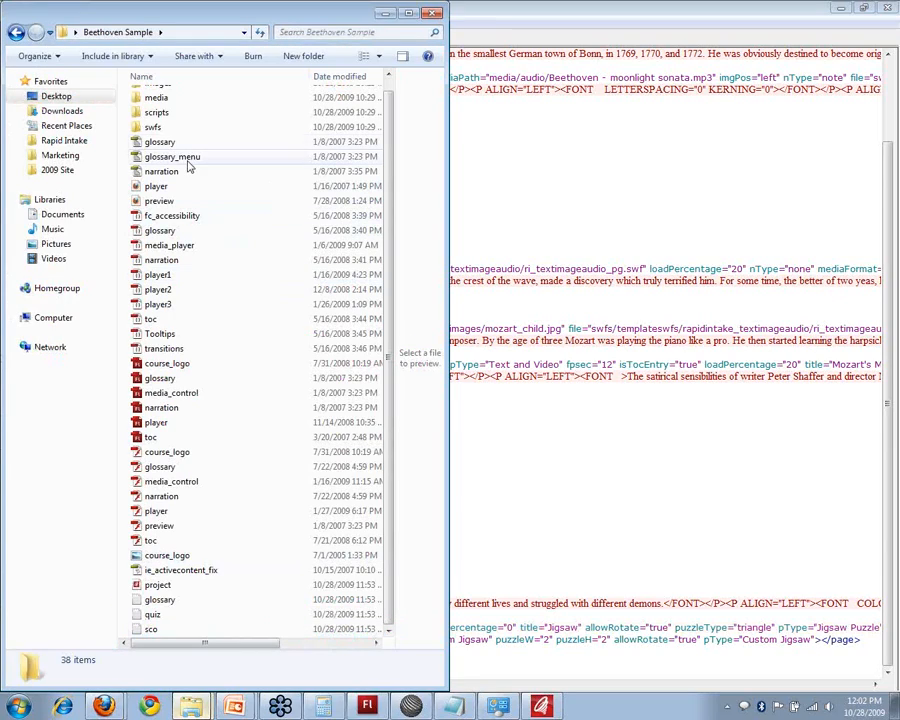
double_click(160, 126)
double_click(160, 112)
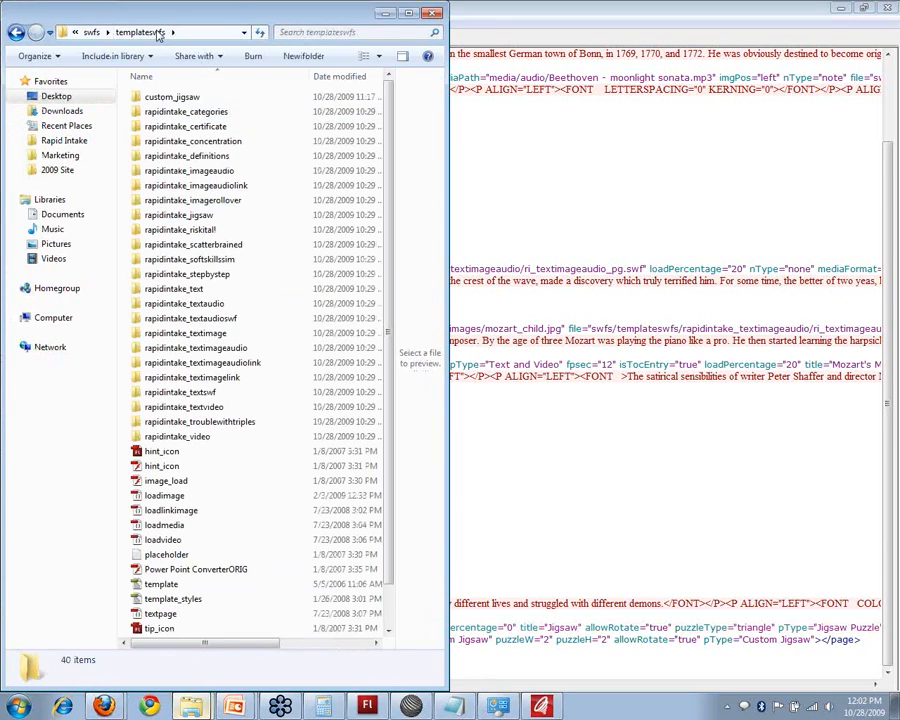
double_click(160, 216)
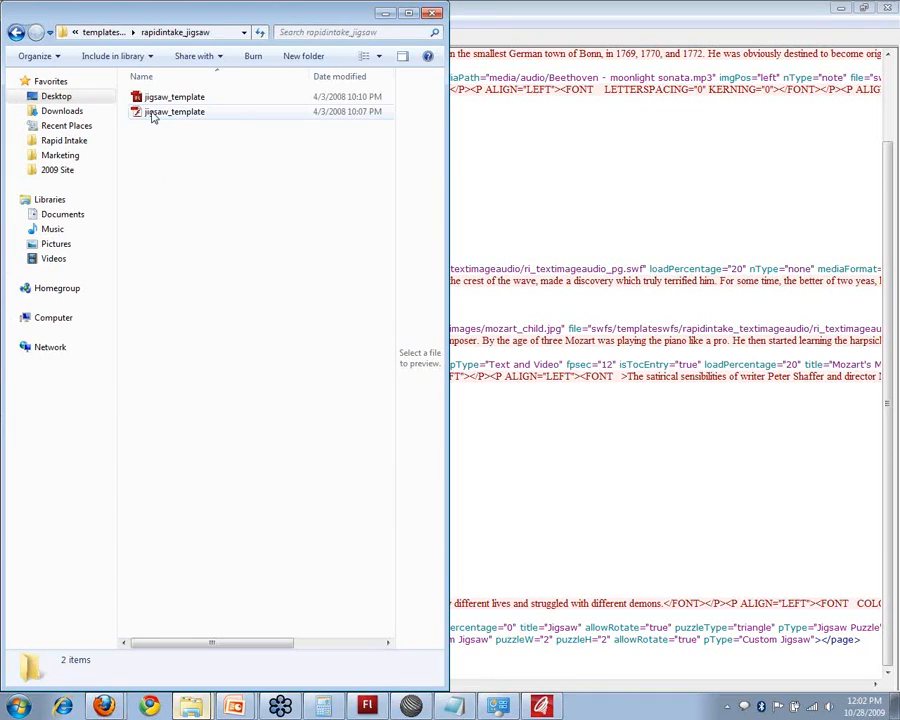
left_click(153, 112)
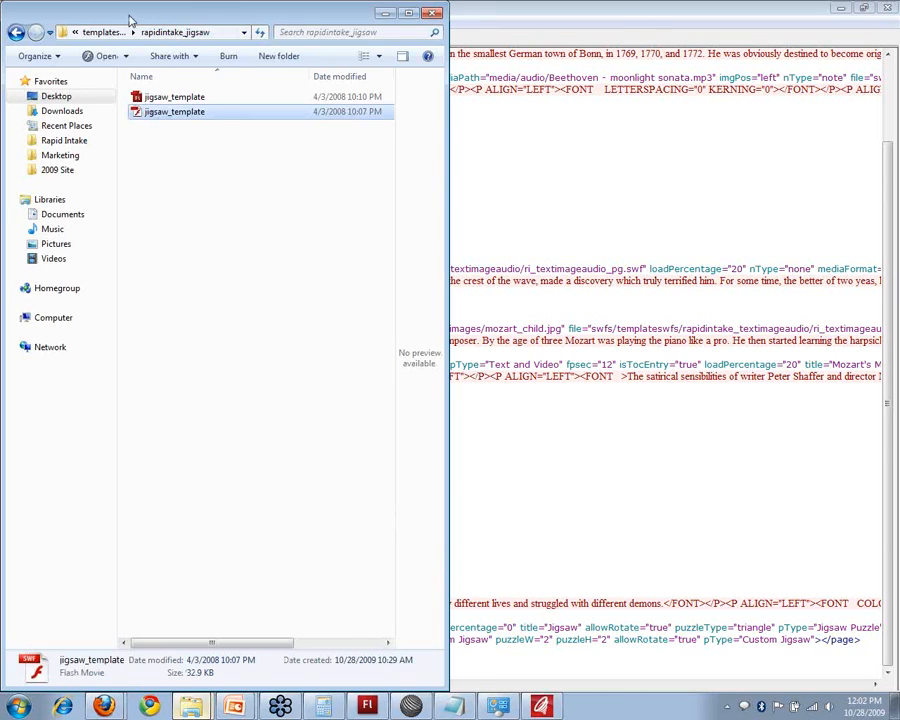
left_click_drag(132, 17, 898, 20)
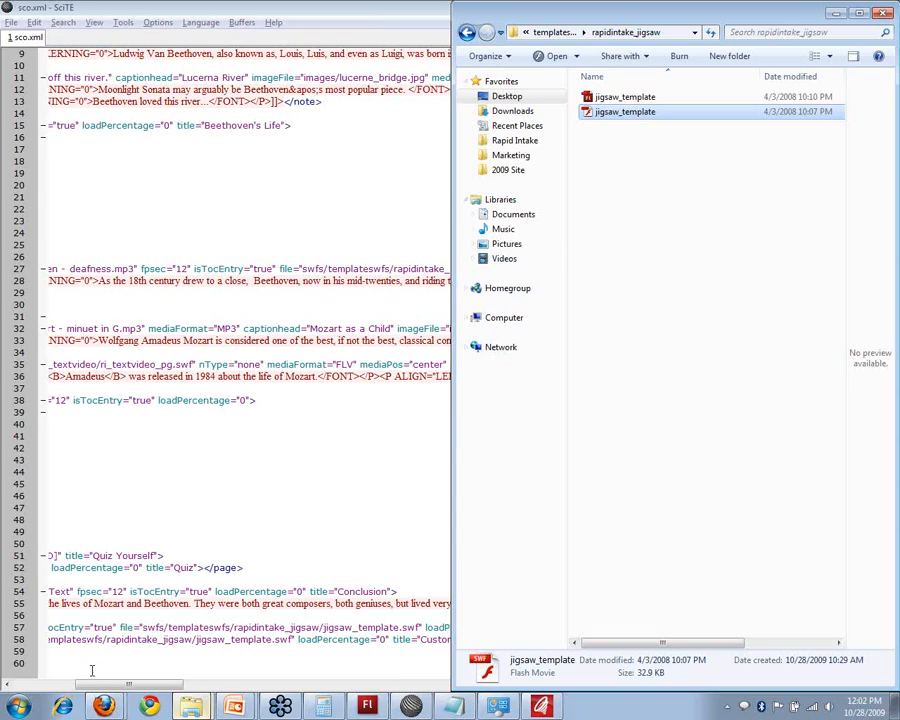
View the Jigsaw page in Firefox's Training Course Window, and open the frame 1 script of jigsaw_template in Flash.
mouse_move(118, 707)
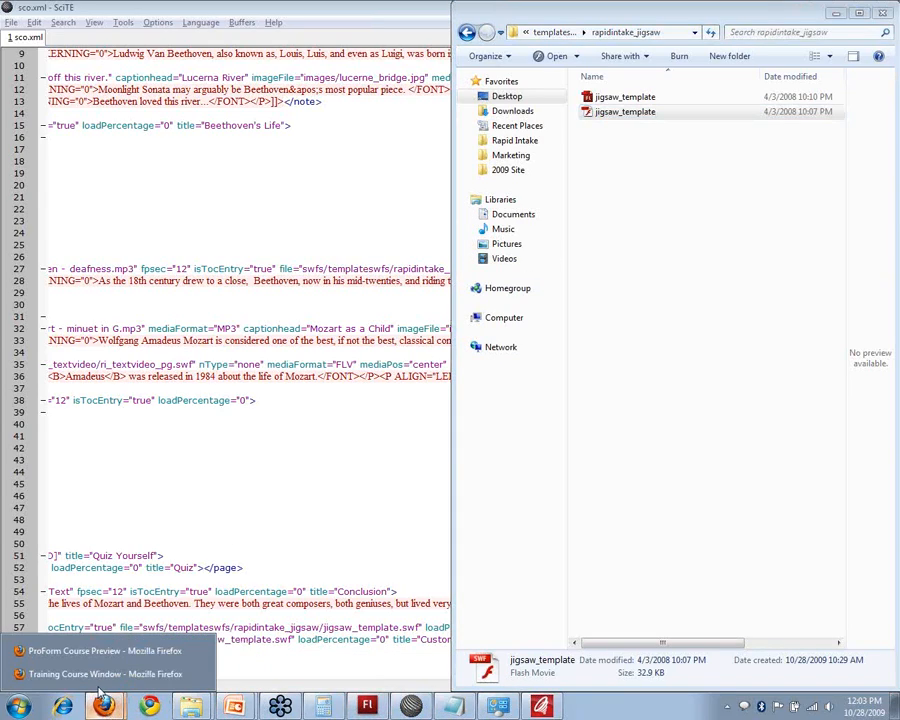
left_click(99, 677)
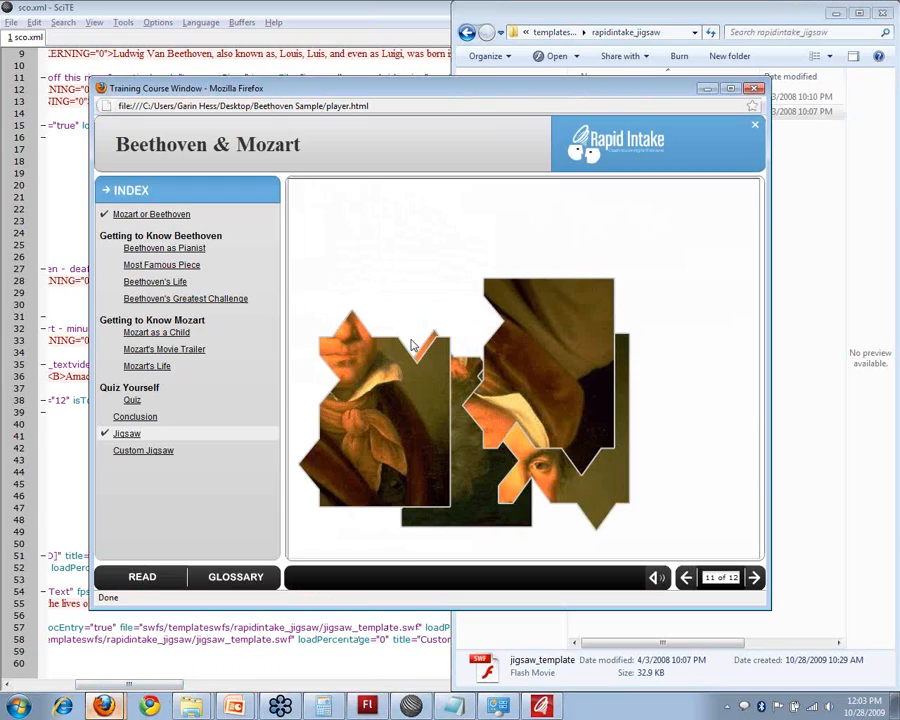
left_click(360, 708)
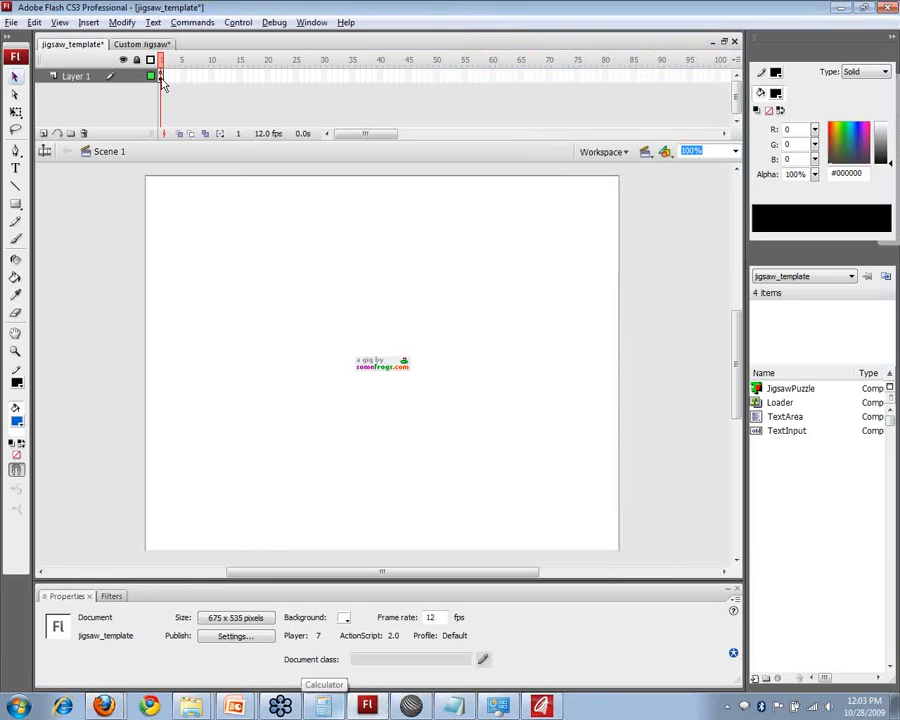
left_click(160, 77)
key("F8")
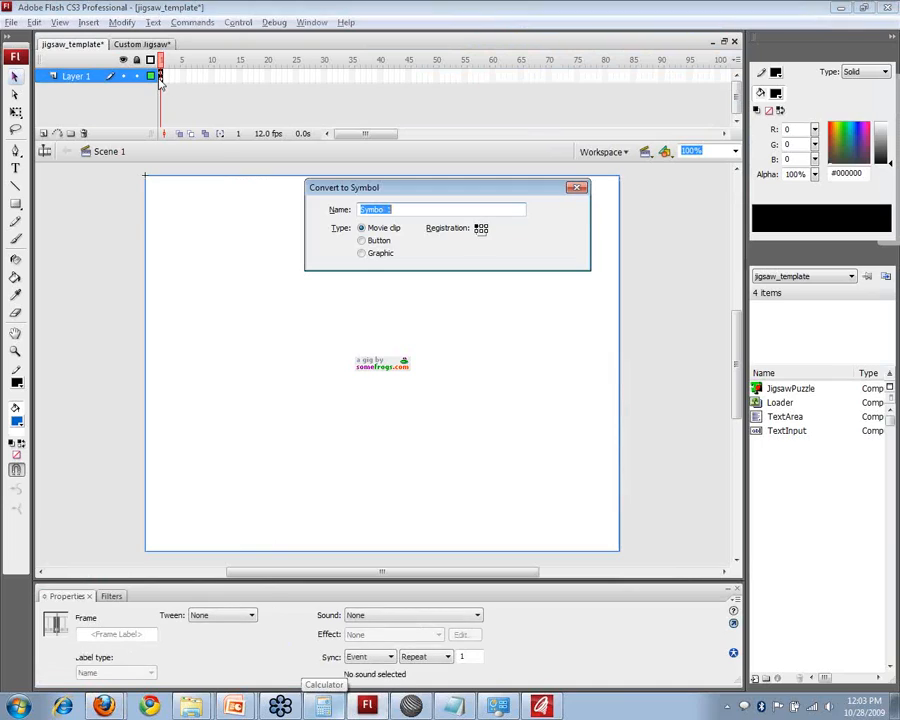
left_click(558, 232)
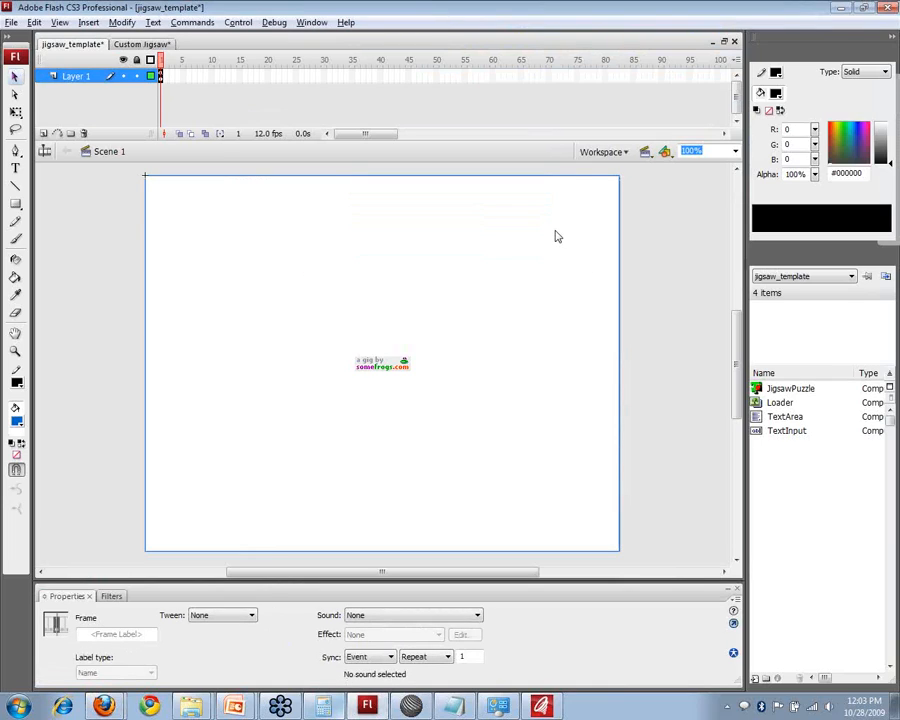
key("F9")
Examine the script's player size variables, setSize call, attribute variables and startPuzzle call, comparing them with the course's Jigsaw page.
left_click_drag(452, 349, 207, 340)
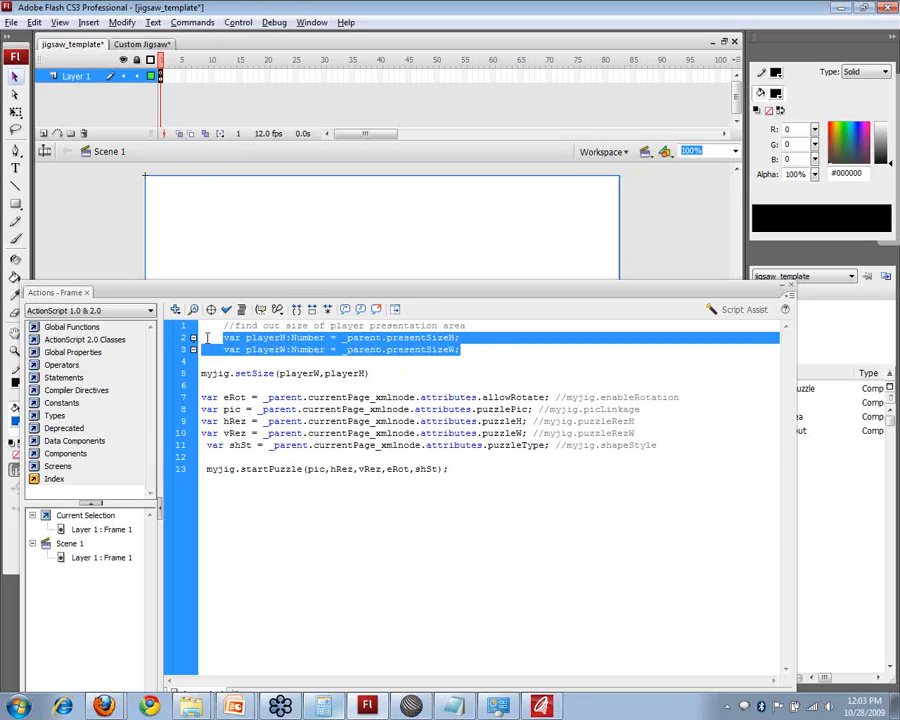
left_click_drag(372, 374, 201, 374)
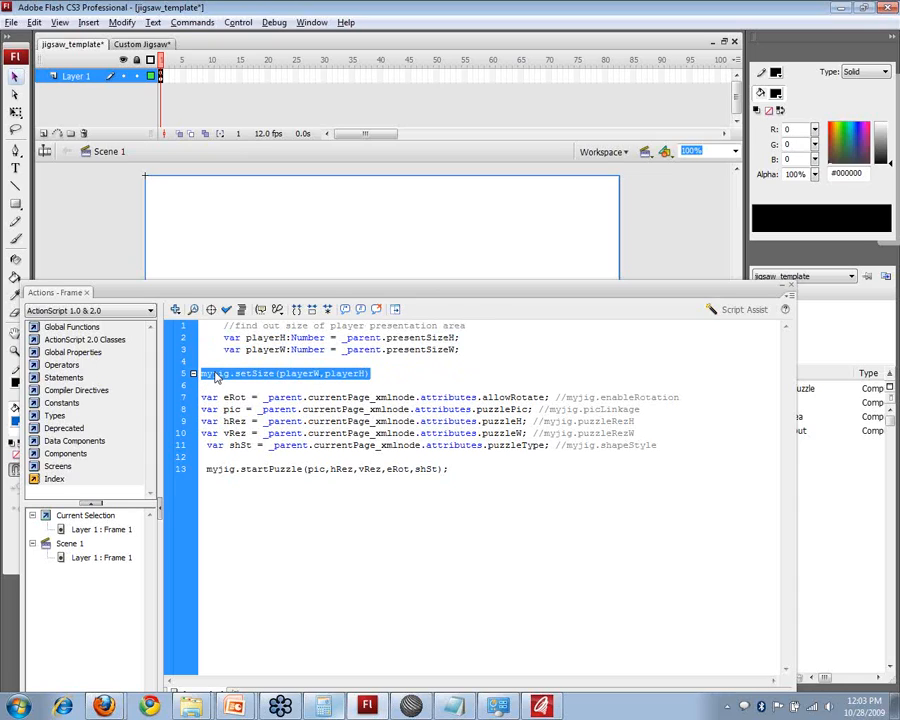
key("alt+Tab")
key("alt+Tab")
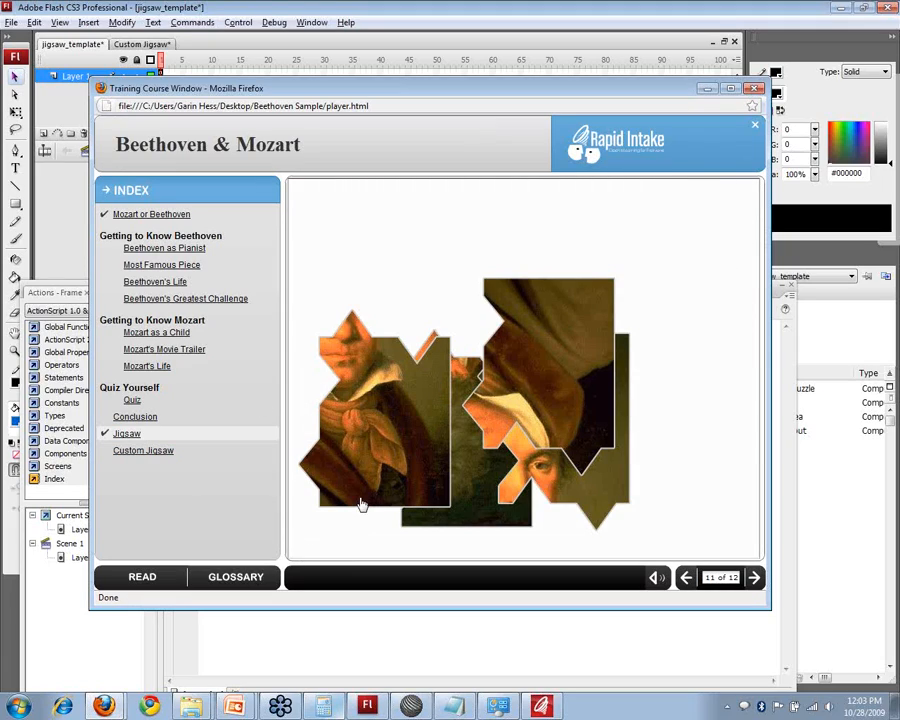
key("alt+Tab")
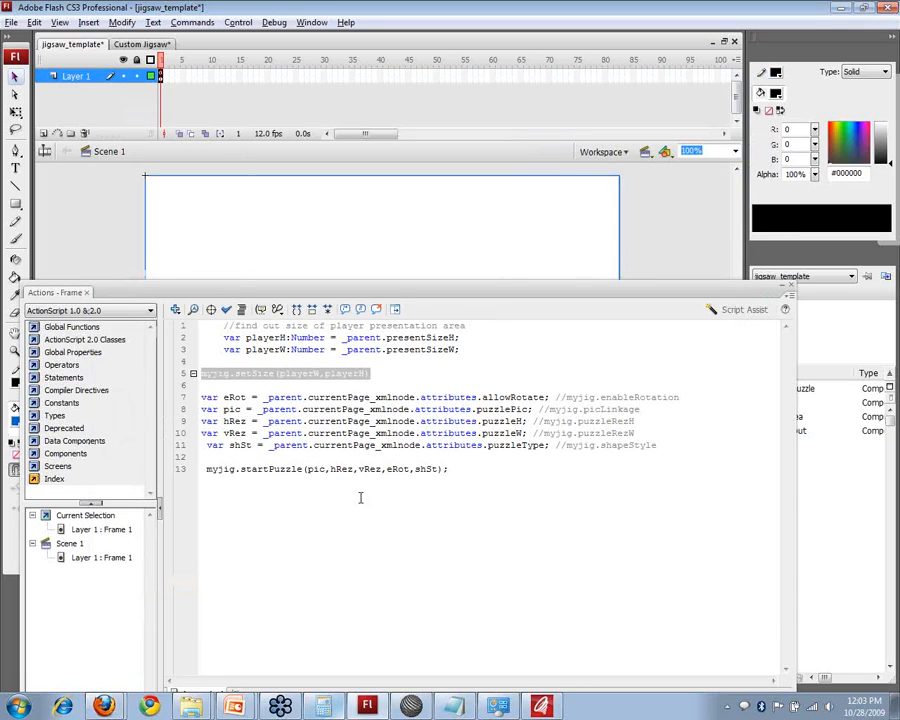
left_click_drag(657, 445, 201, 397)
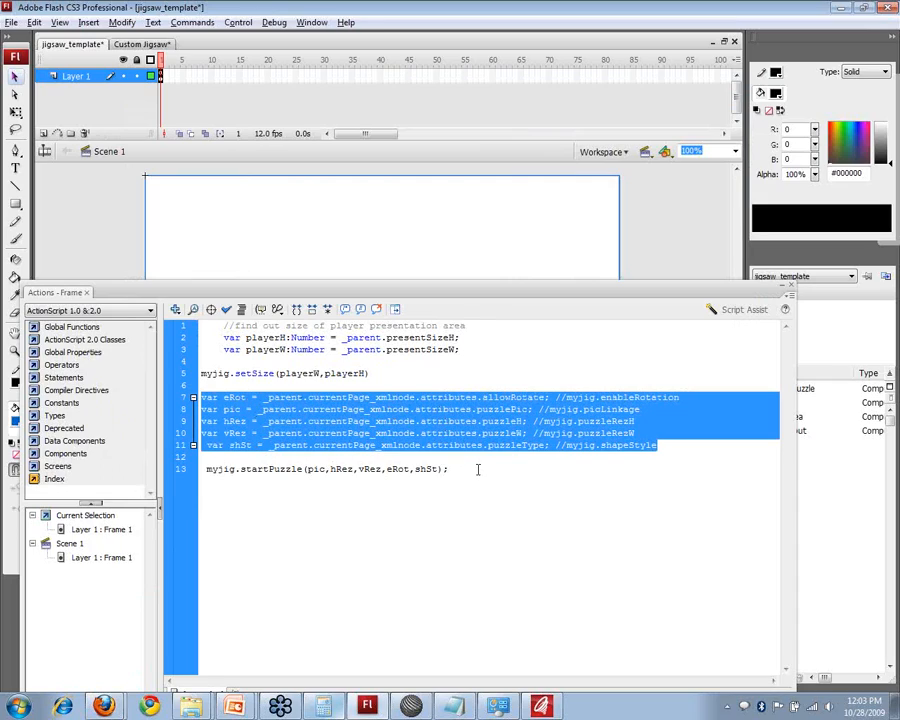
left_click_drag(478, 469, 206, 472)
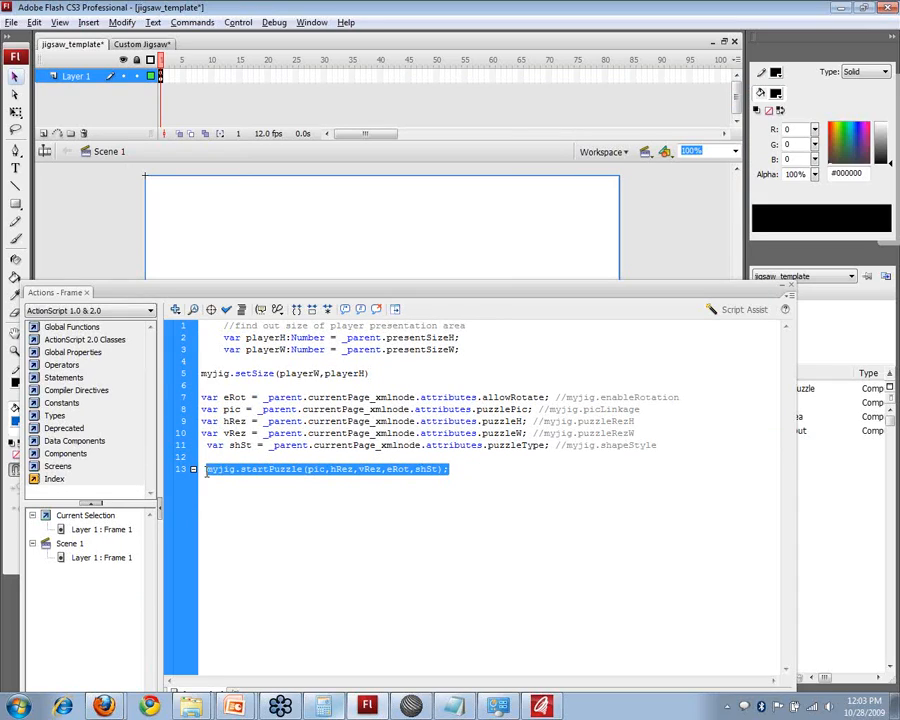
Close the Training Course Window and switch to the PowerPoint slide that traces the image file setting through the XML to the course.
key("alt+Tab")
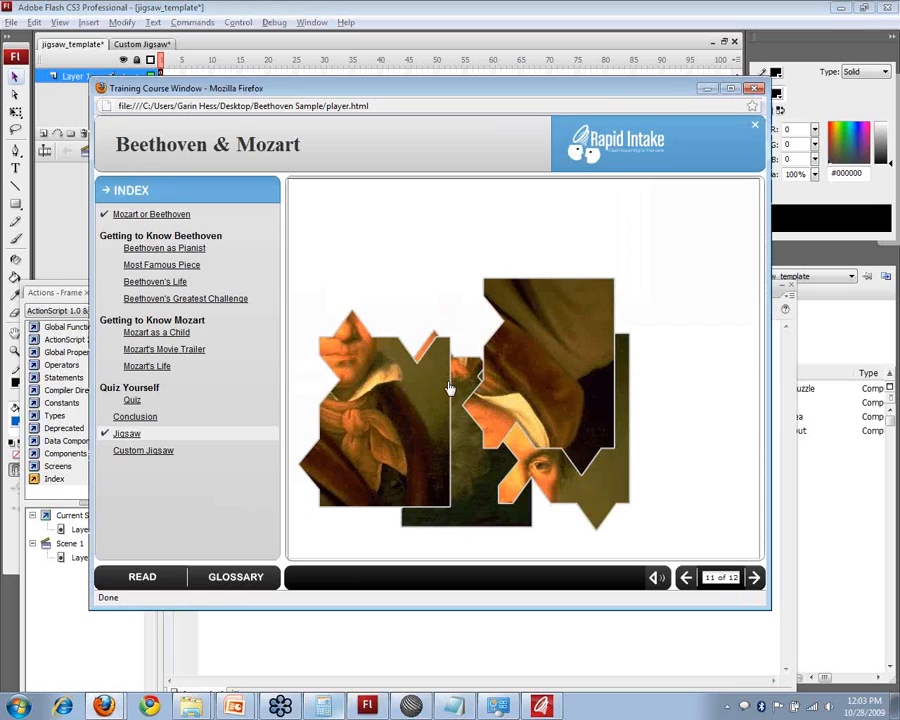
left_click_drag(670, 101, 648, 113)
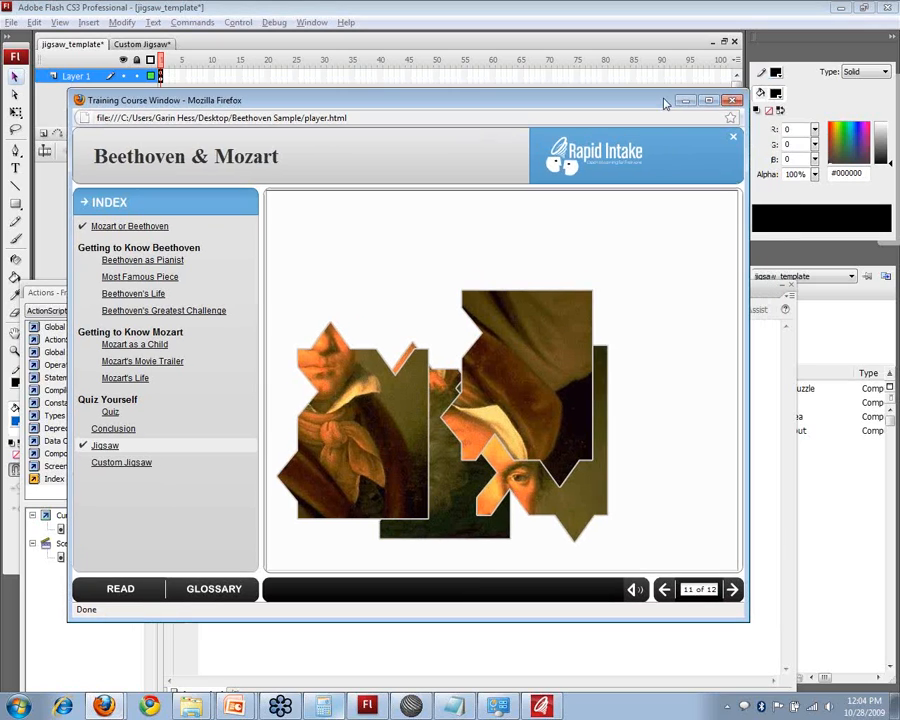
left_click(733, 100)
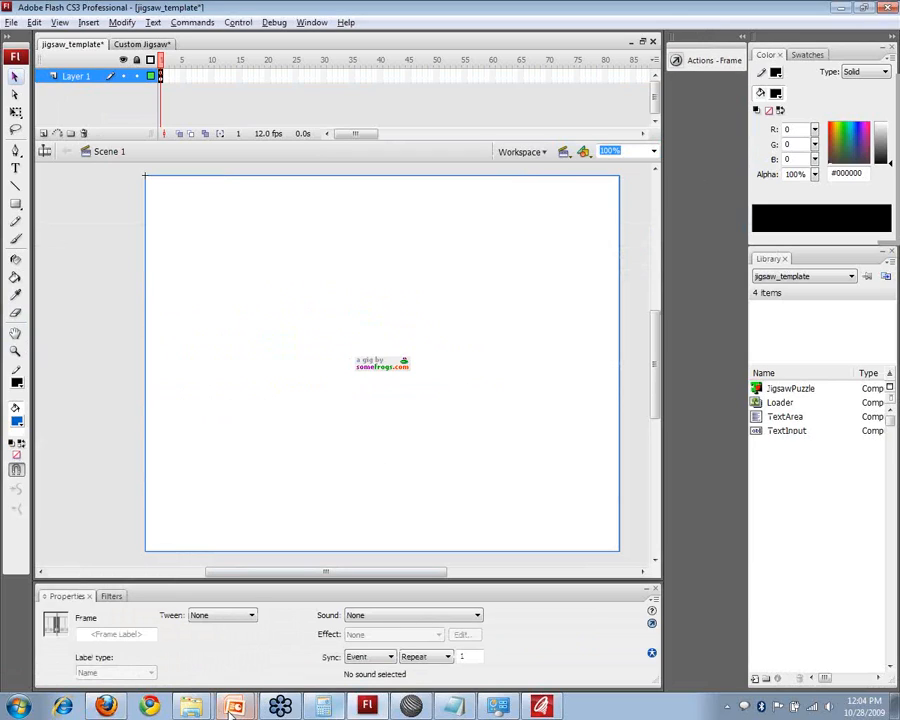
mouse_move(233, 706)
left_click(235, 673)
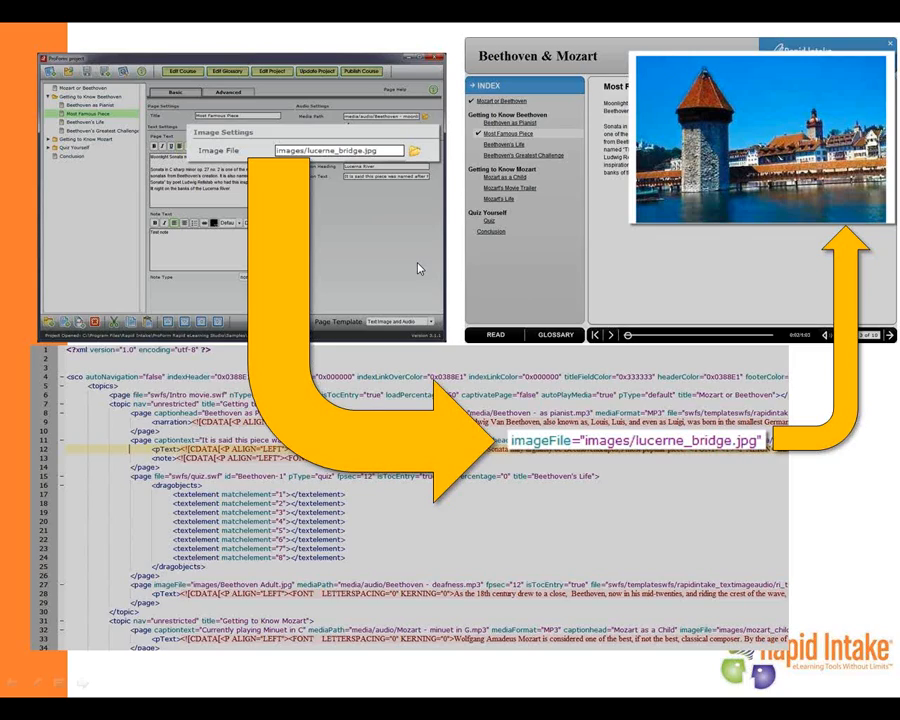
Return to Flash and close the jigsaw_template and Custom Jigsaw documents without saving changes.
key("alt+Tab")
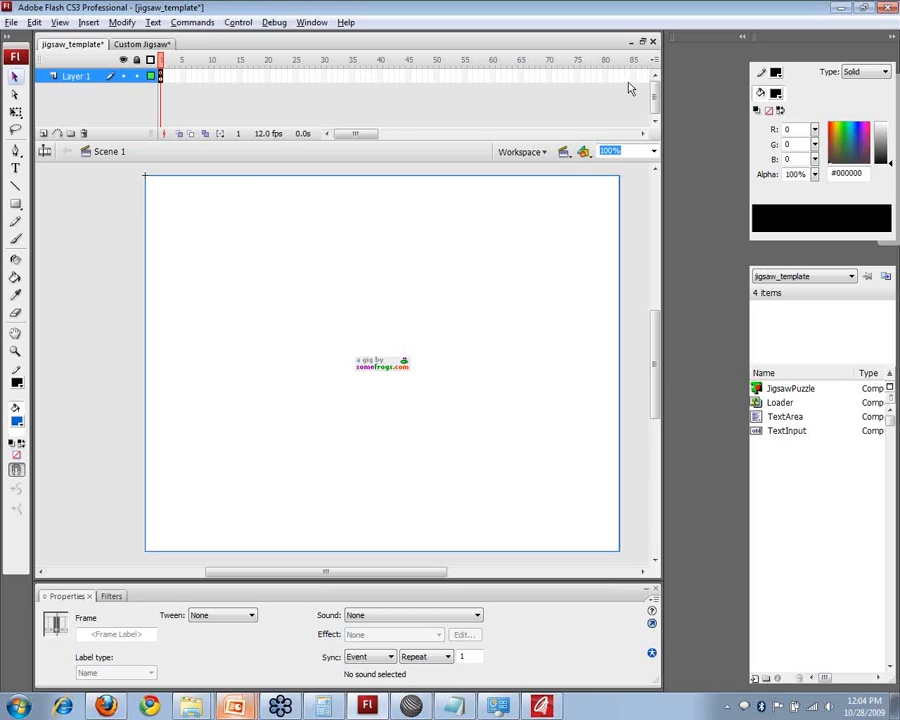
left_click(653, 42)
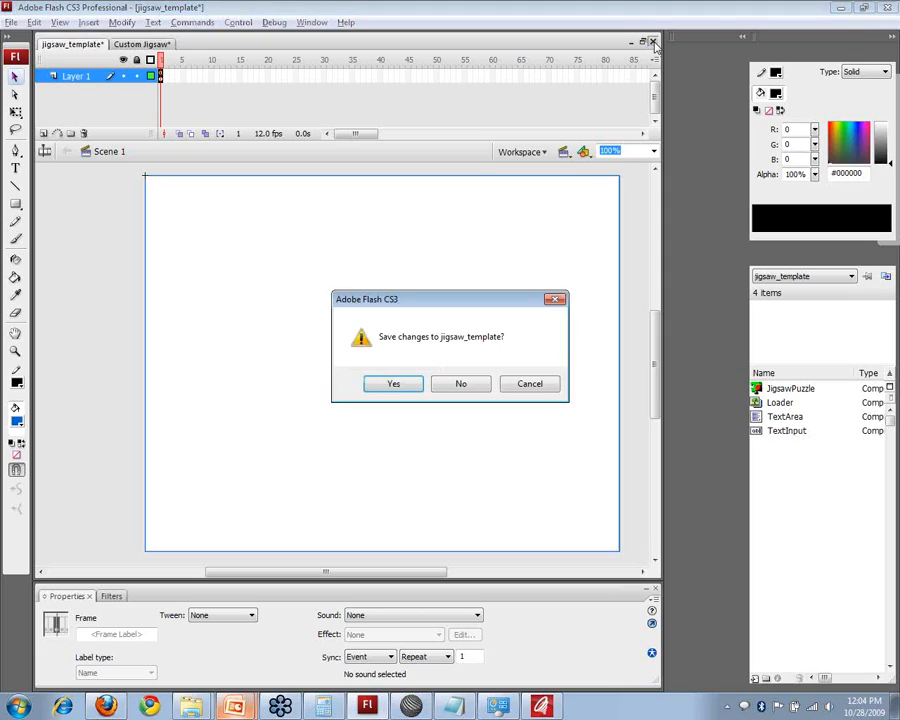
left_click(445, 389)
left_click(651, 44)
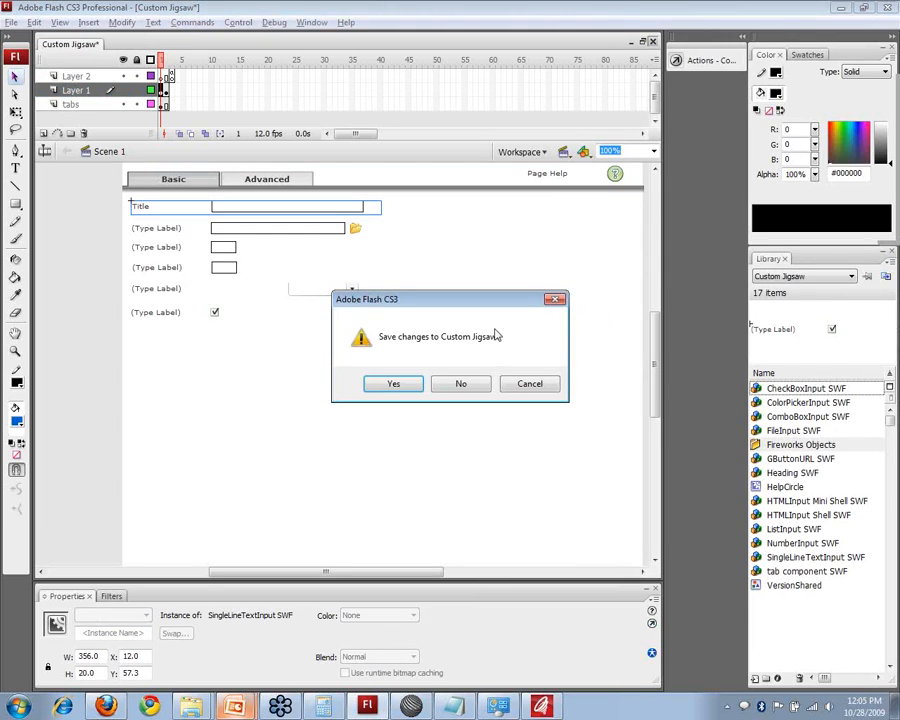
left_click(461, 386)
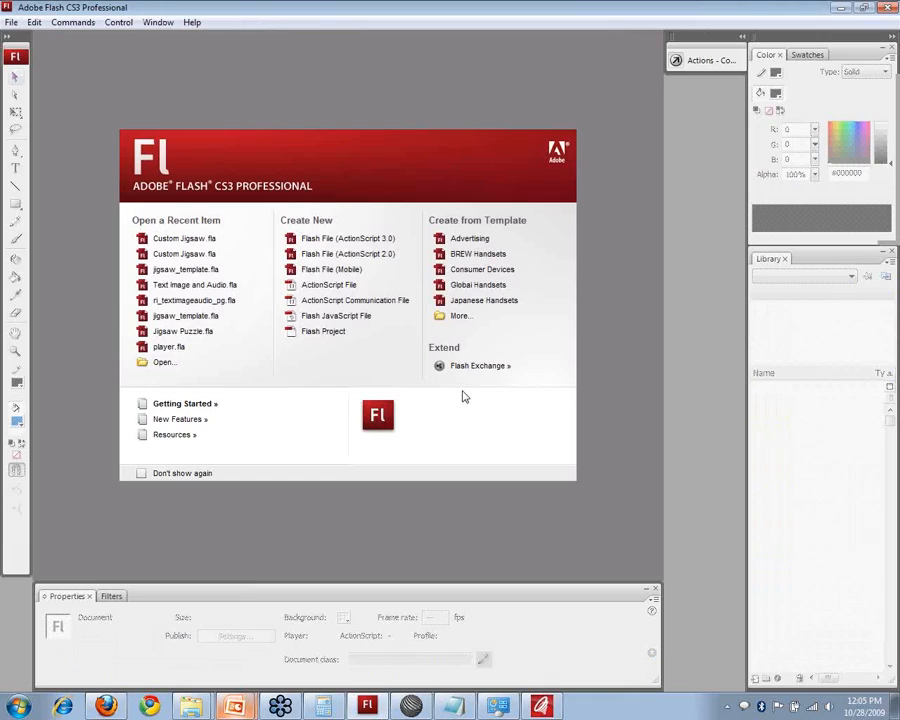
Browse for a file to open in Program Files > Rapid Intake > the ProForm Rapid eLearning folder > Templates > Nodes > page.
left_click(10, 22)
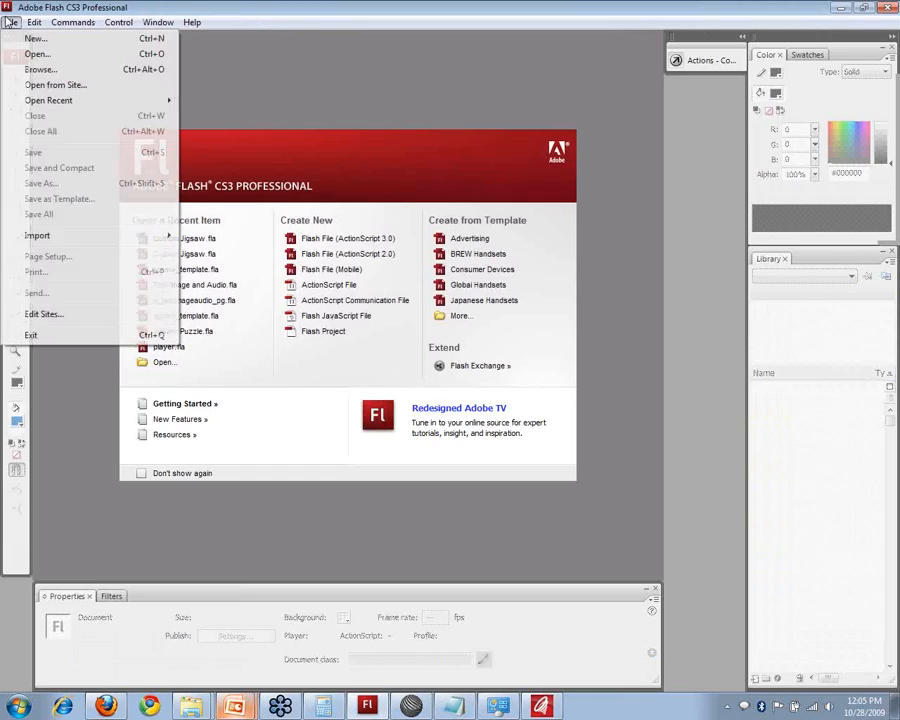
left_click(30, 54)
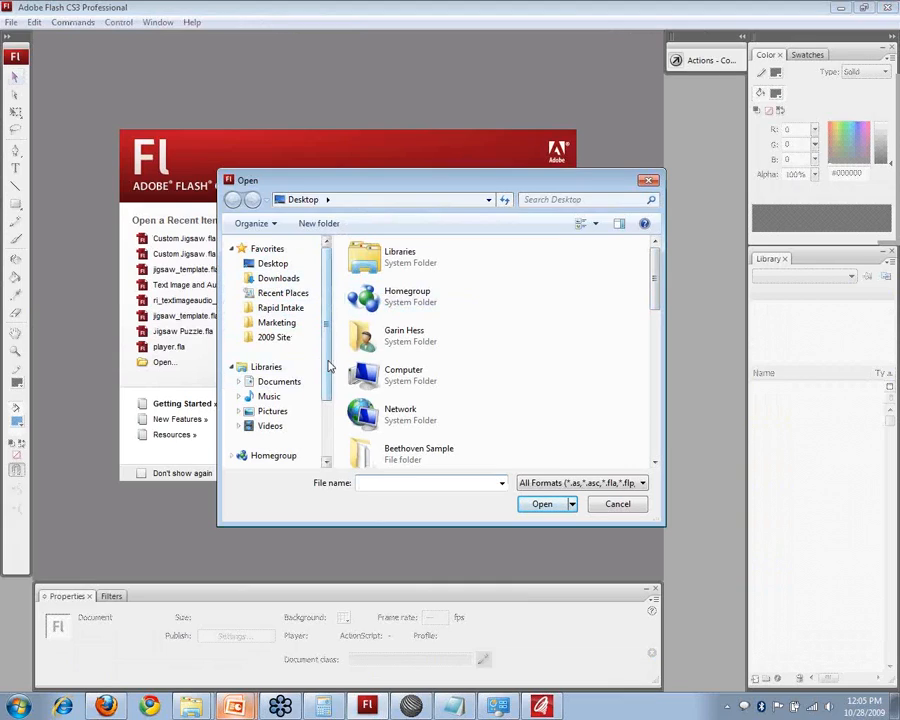
left_click_drag(328, 361, 328, 430)
left_click(258, 406)
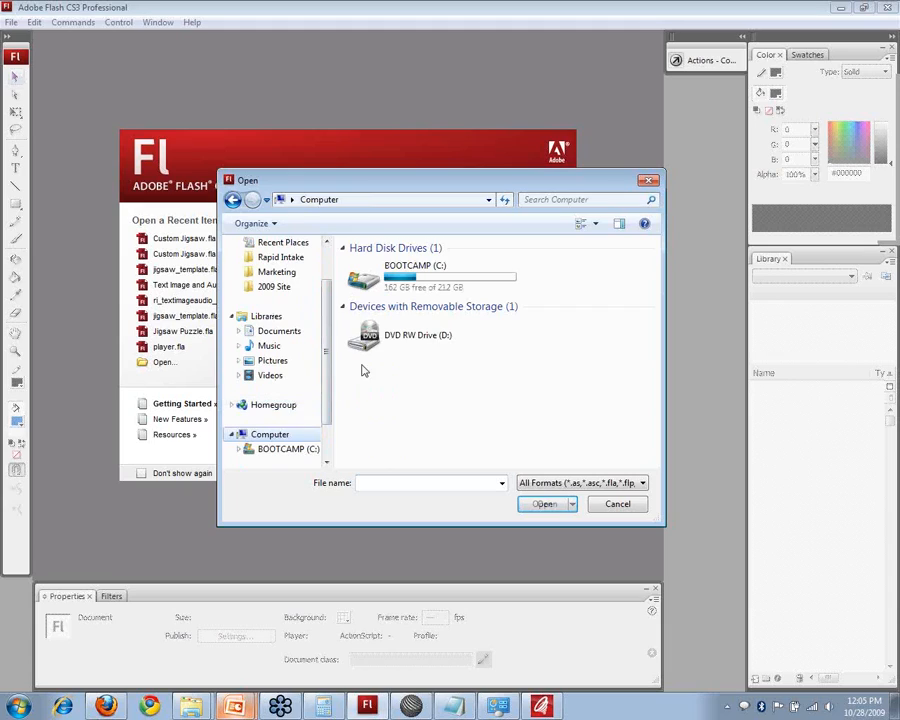
double_click(415, 284)
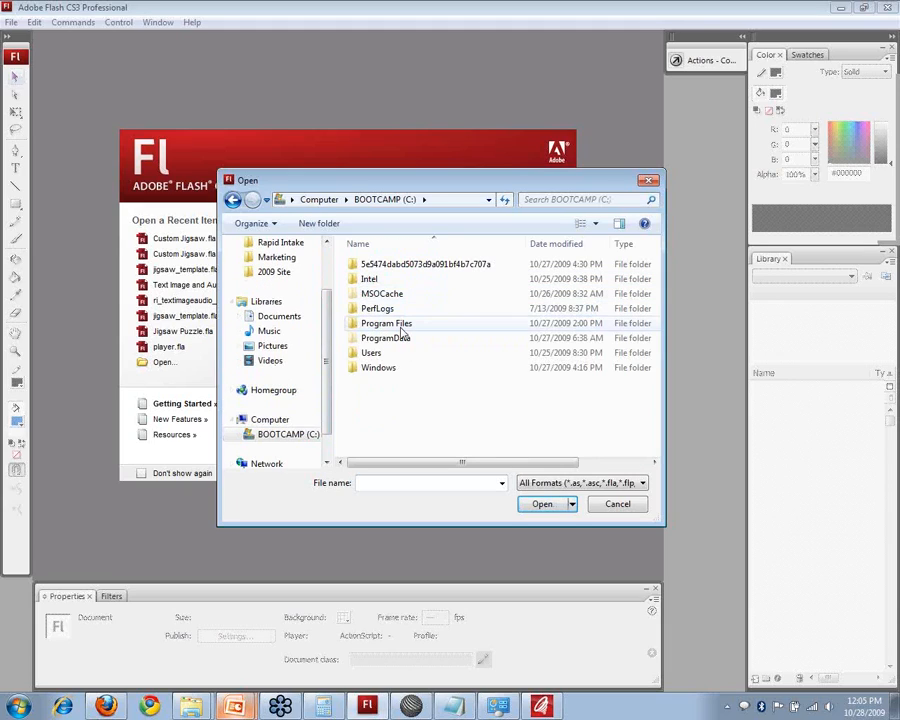
double_click(400, 322)
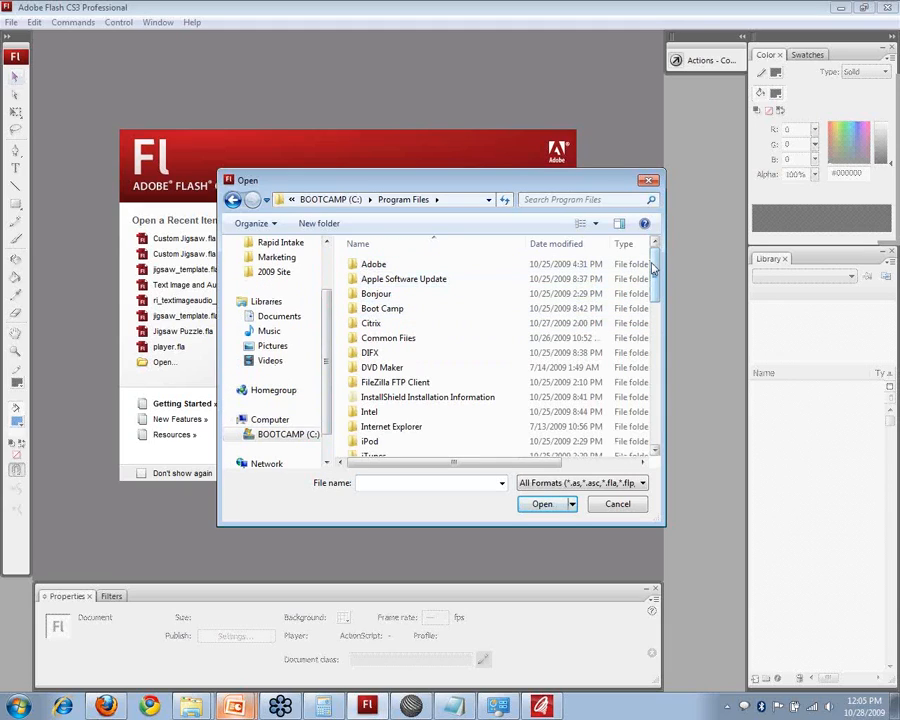
left_click_drag(651, 268, 651, 368)
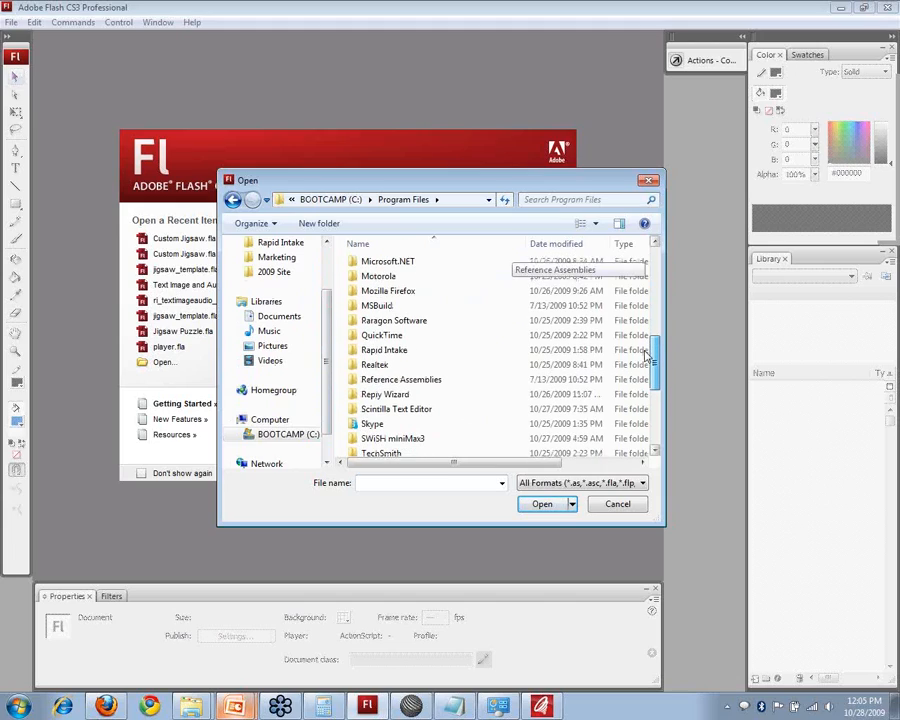
double_click(431, 356)
double_click(415, 264)
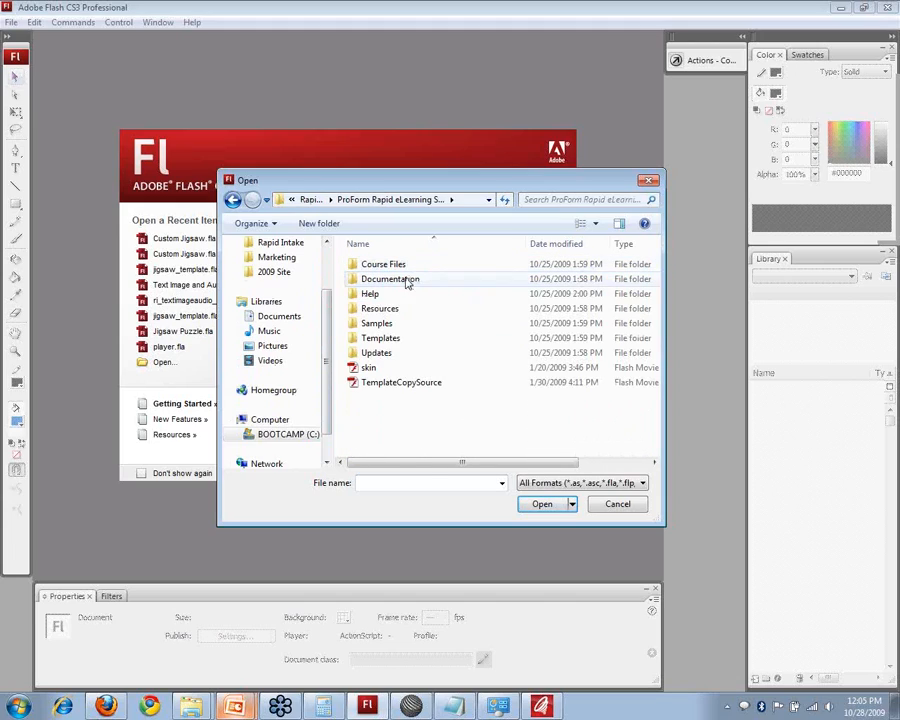
double_click(385, 338)
double_click(371, 265)
double_click(360, 264)
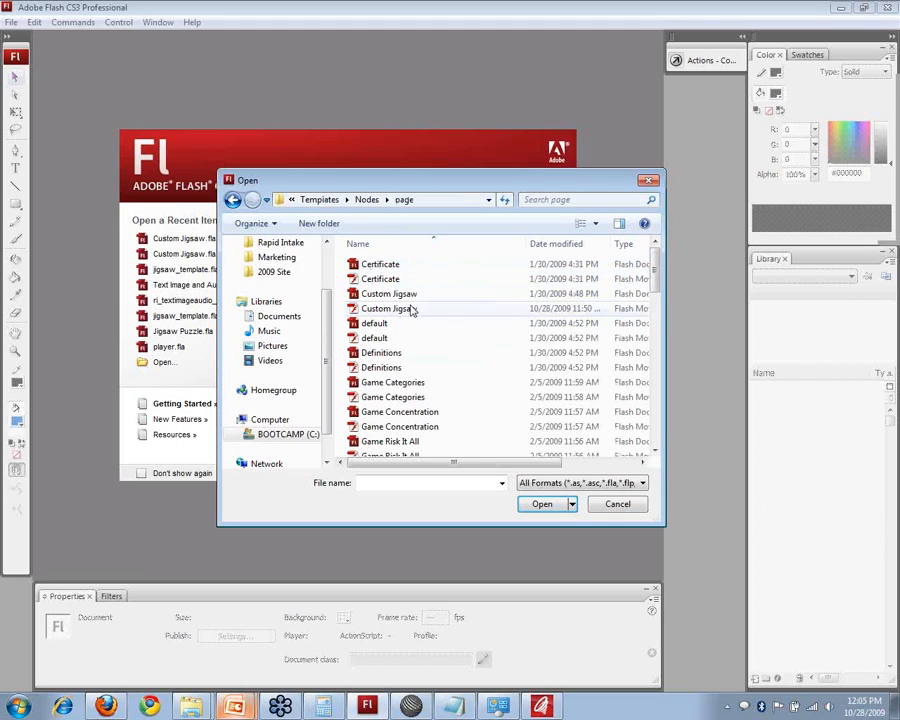
Open the Soft Skill Sim Flash document from the page folder.
left_click_drag(655, 278, 651, 378)
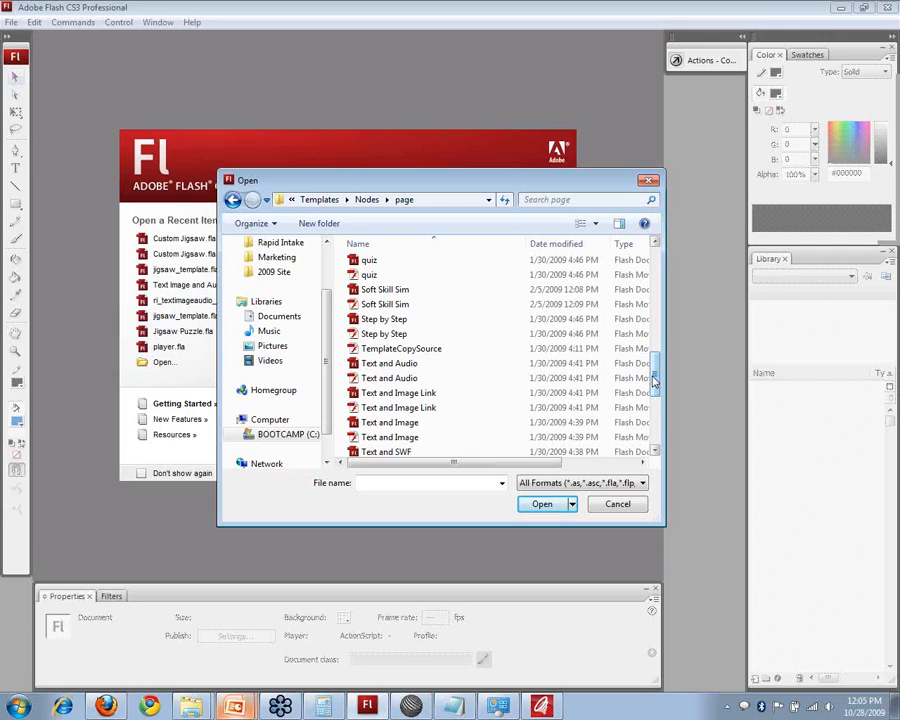
mouse_move(655, 380)
left_mouse_down()
mouse_move(652, 428)
mouse_move(654, 356)
left_mouse_up()
left_click(400, 291)
double_click(401, 292)
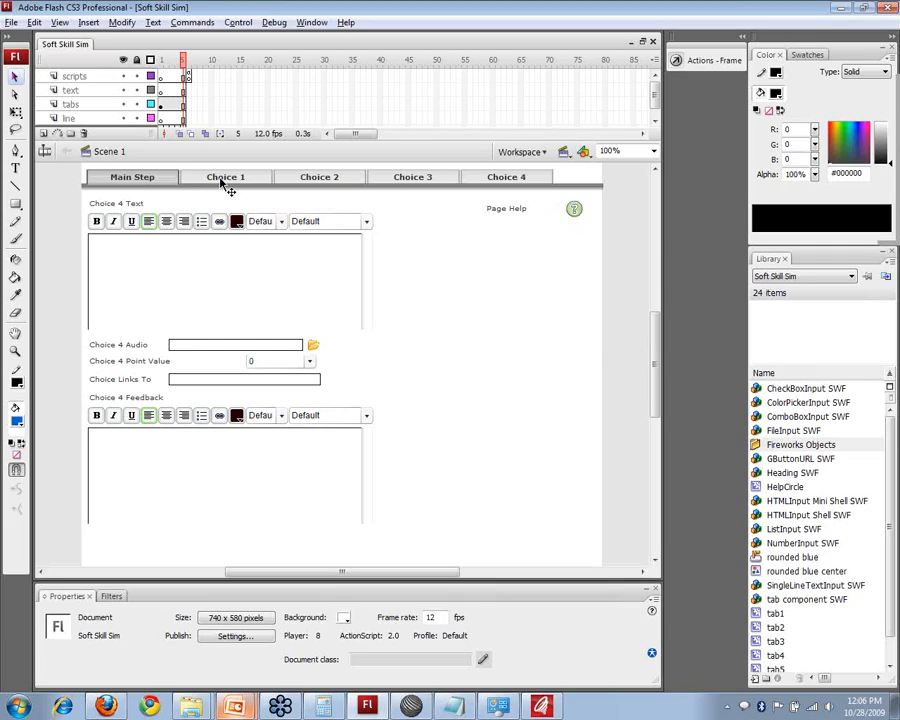
Step through frames 1, 2 and 5 of the timeline to examine the Main Step and Choice form layouts.
left_click(150, 59)
left_click(152, 60)
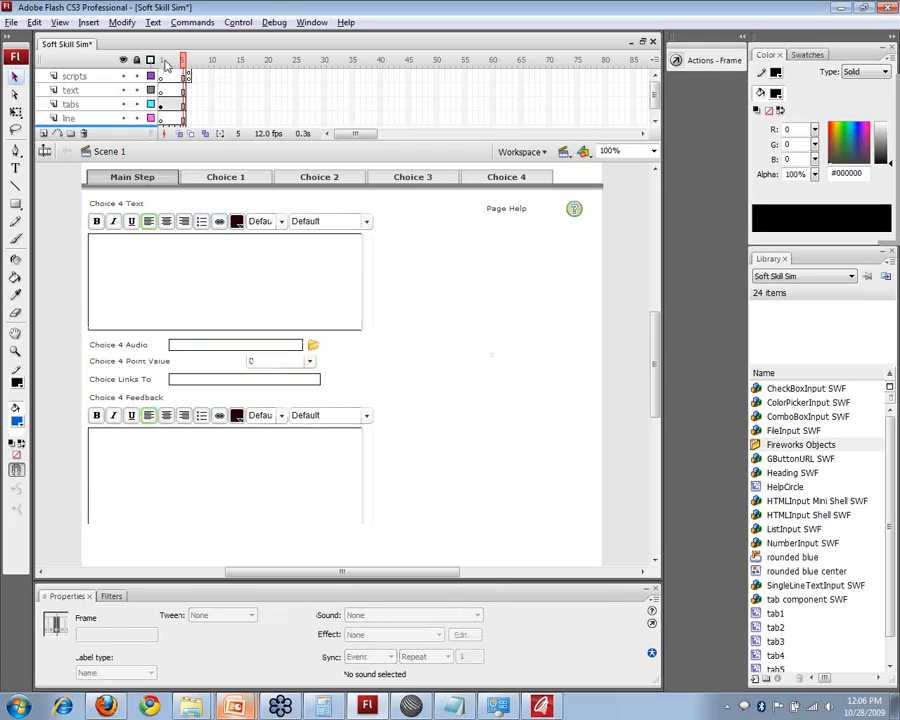
left_click(152, 60)
left_click(152, 60)
left_click(159, 61)
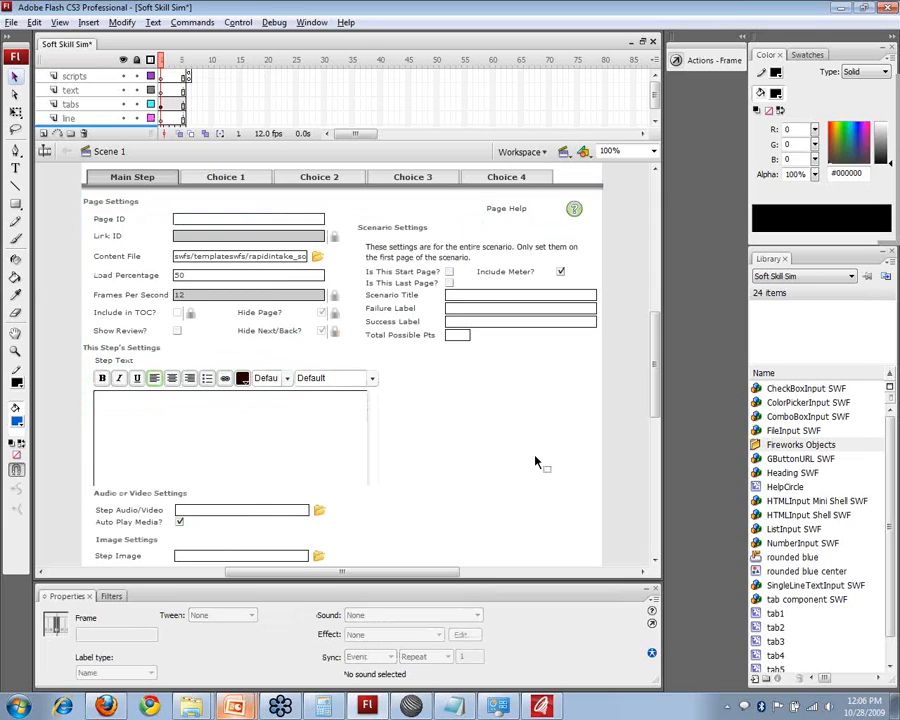
left_click(167, 62)
left_click(173, 62)
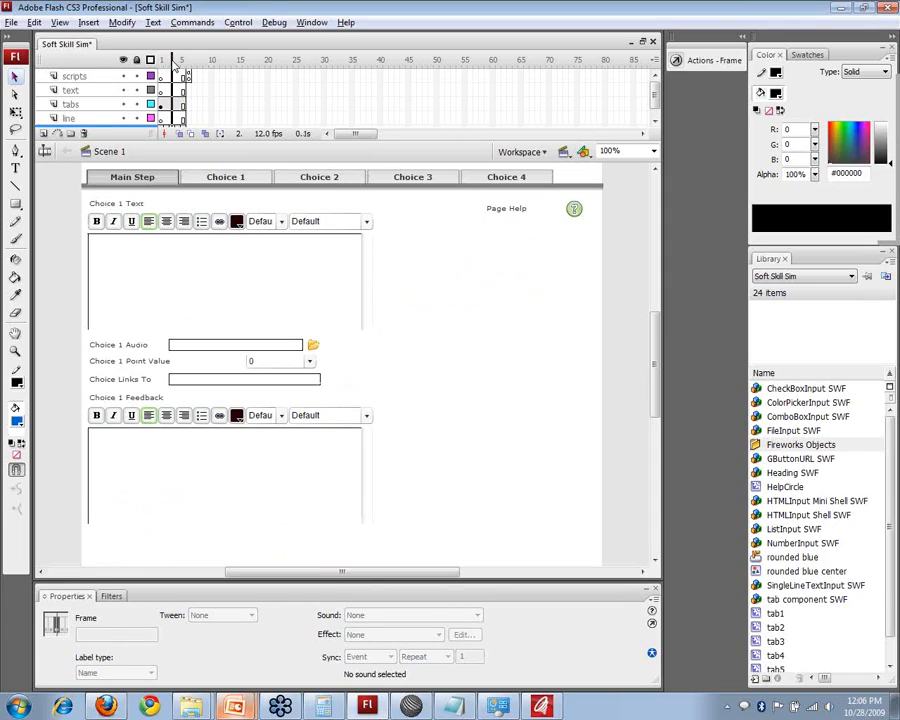
left_click(184, 62)
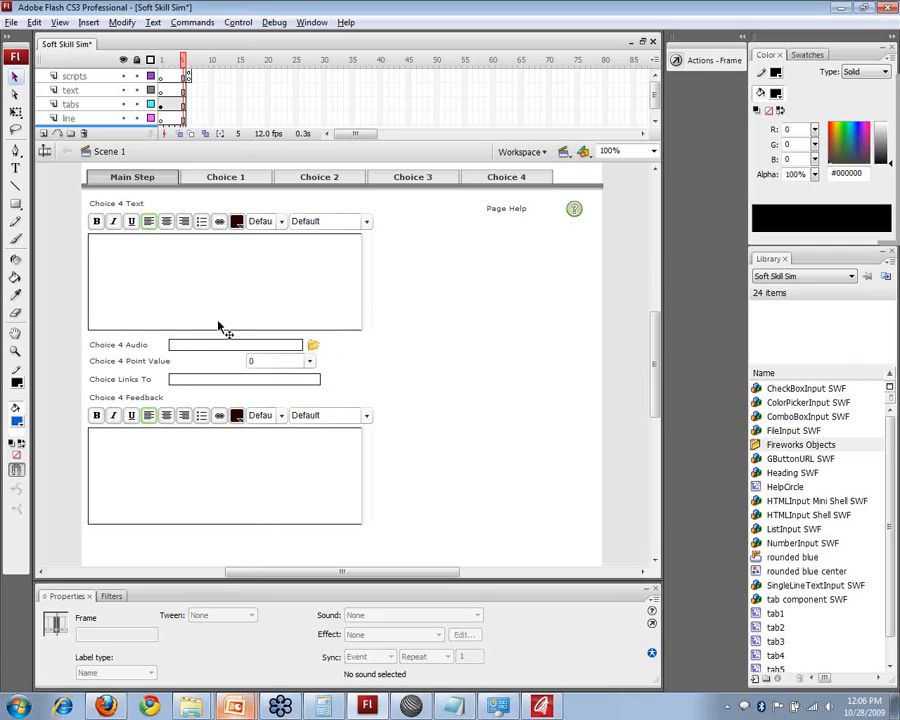
left_click(161, 76)
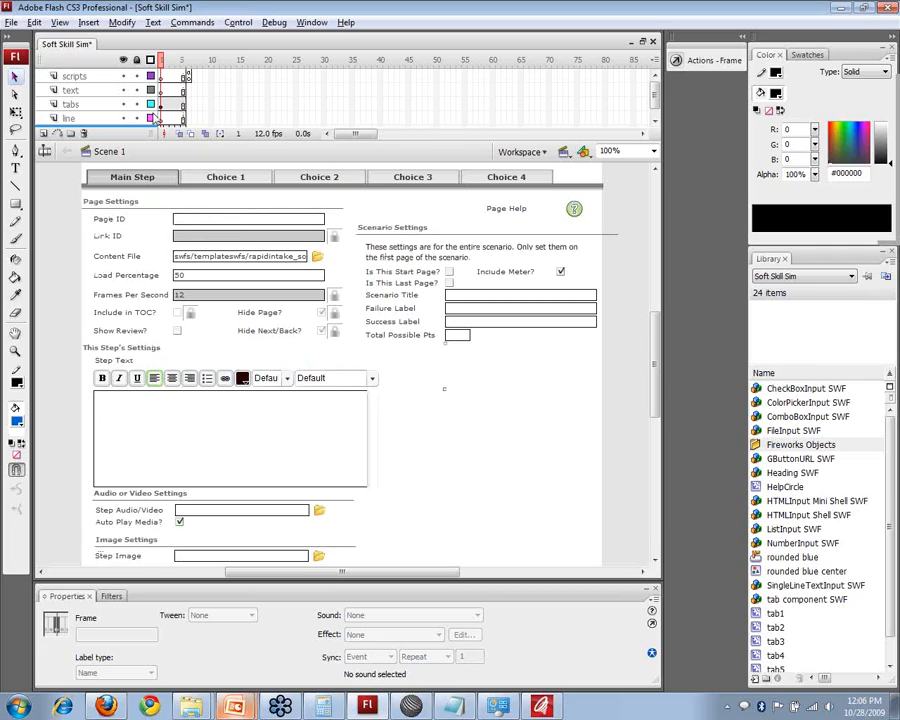
left_click(168, 77)
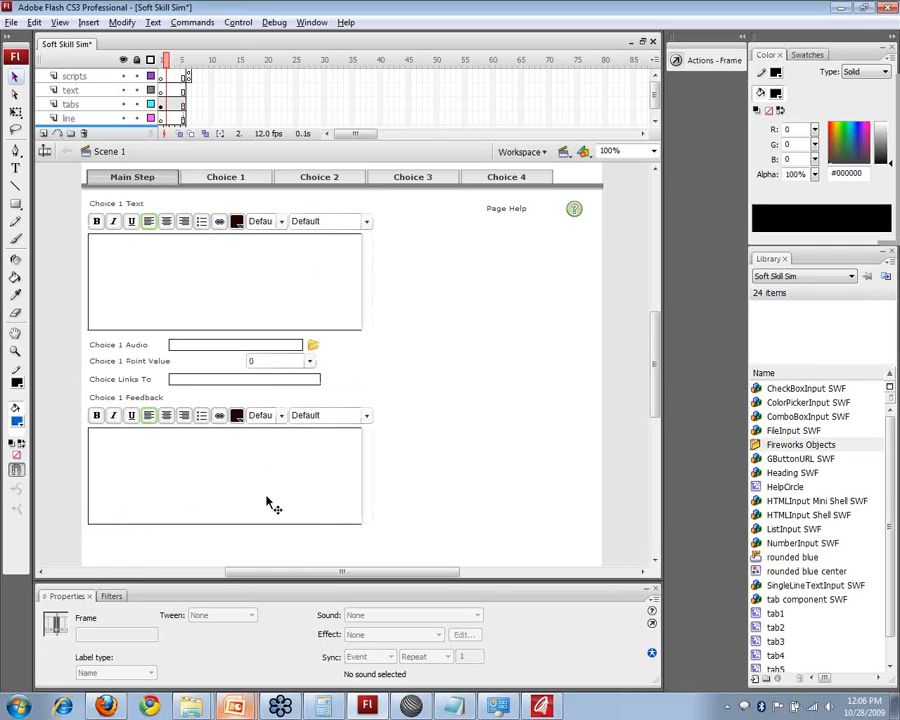
Switch to Firefox and load rapidintake.com in the ProForm Course Preview tab.
mouse_move(110, 708)
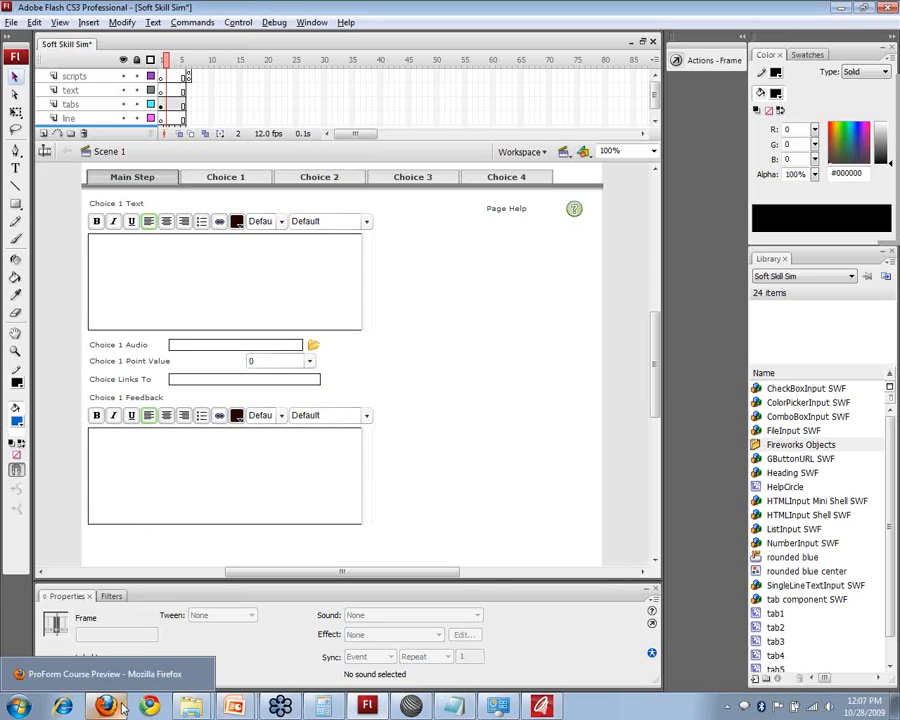
left_click(121, 708)
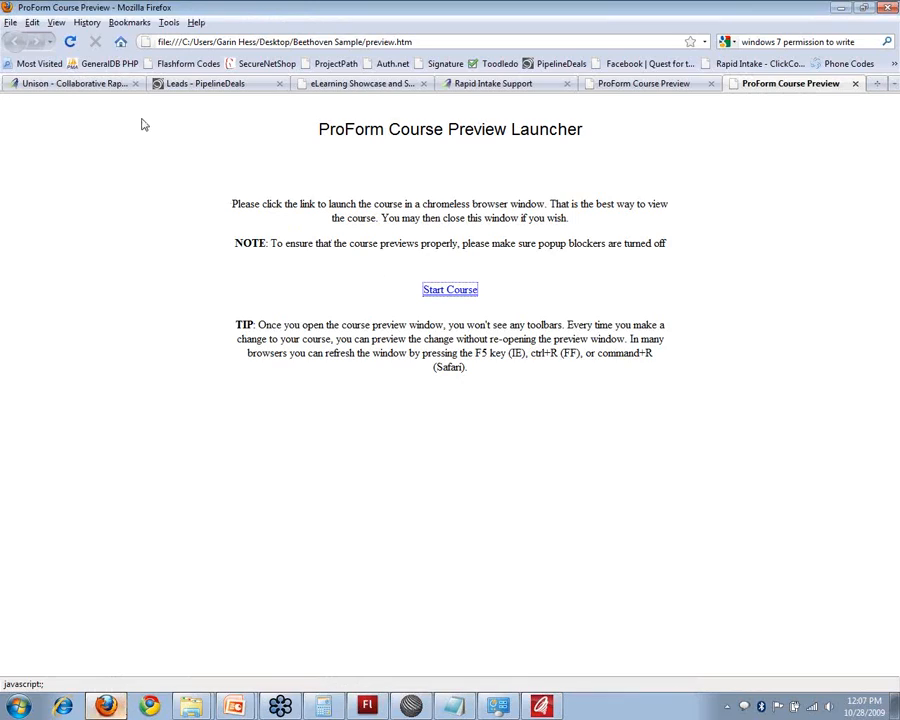
left_click(258, 44)
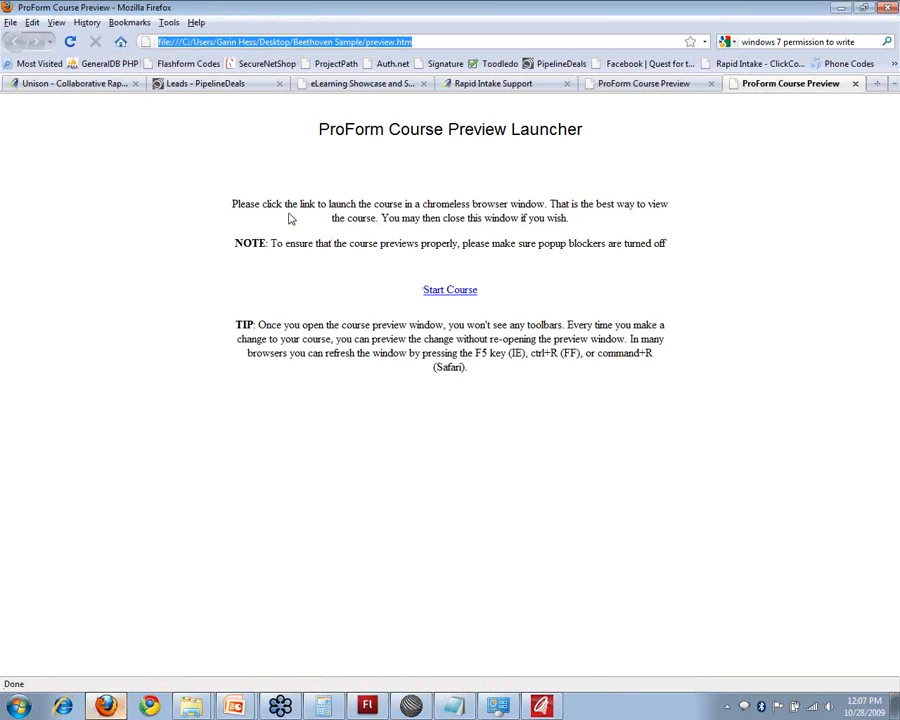
type("rapidintake.com")
key("Return")
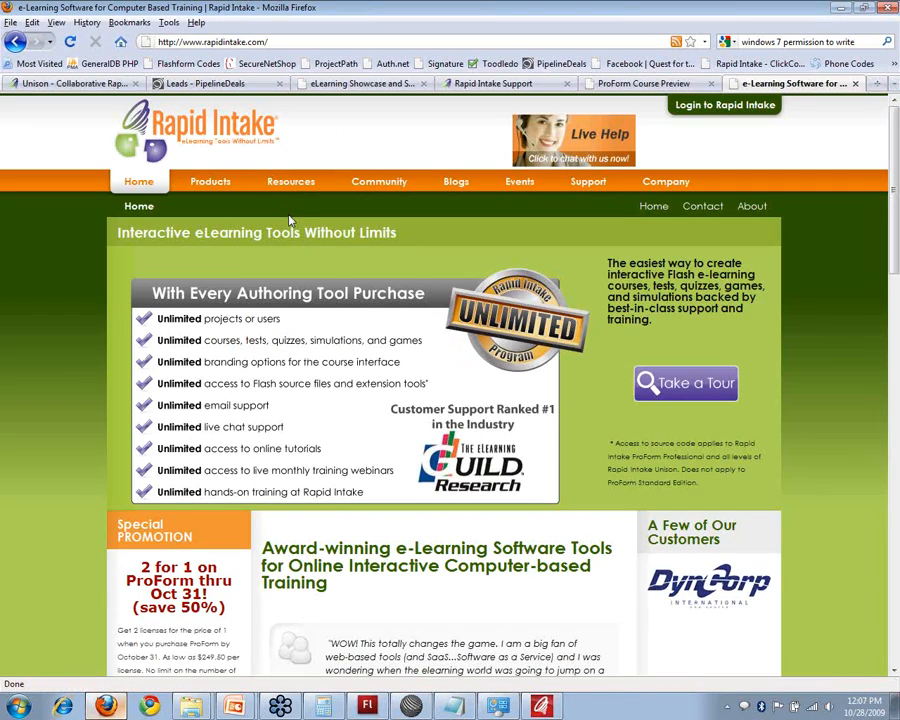
Open the Branching Scenario Sim page from the site's eLearning Templates resources.
mouse_move(291, 184)
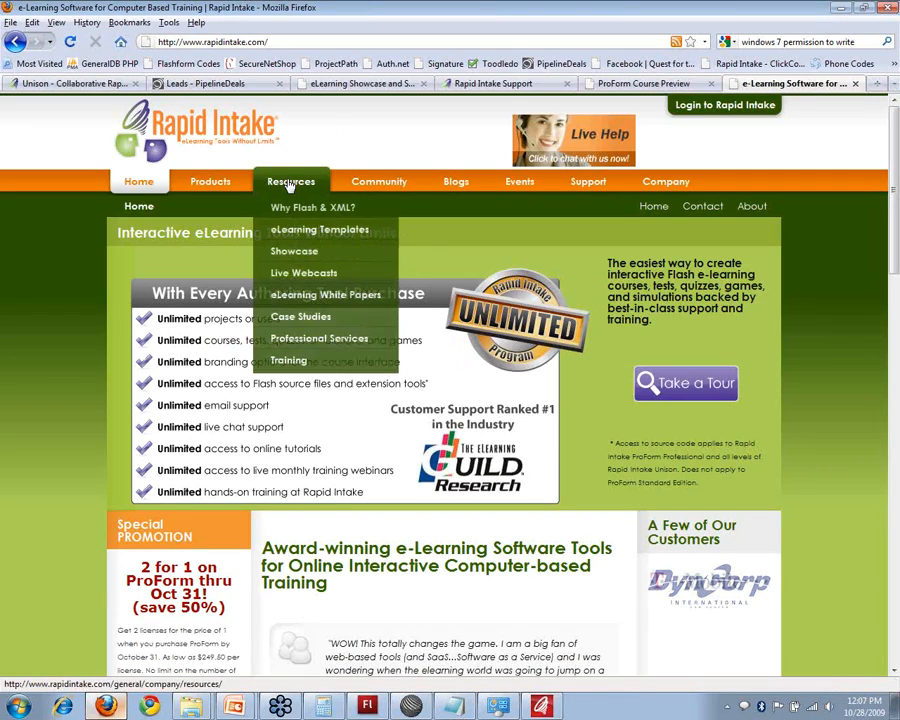
mouse_move(305, 231)
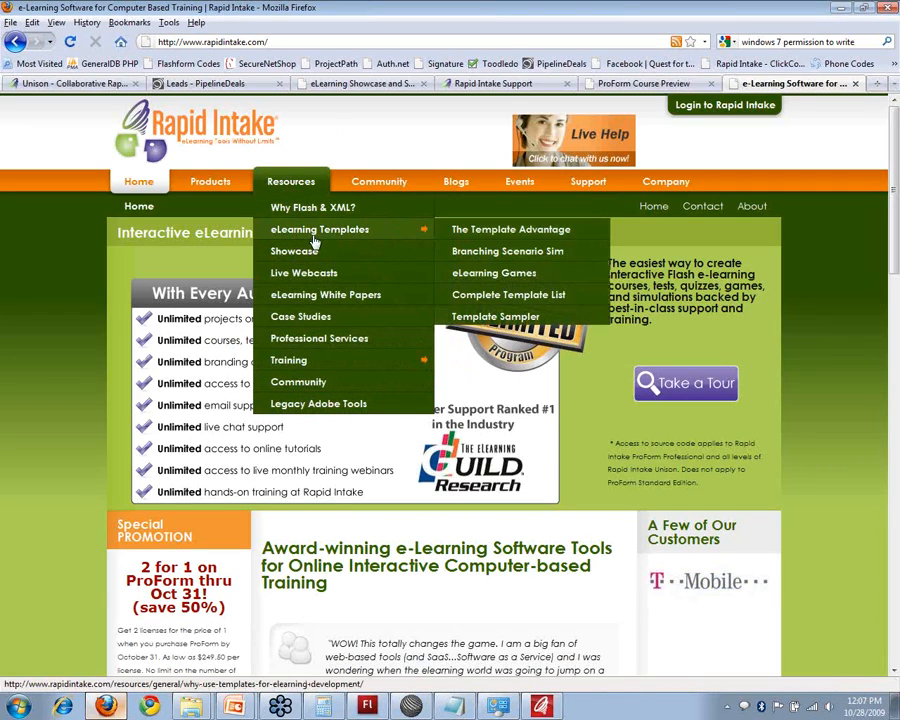
left_click(470, 252)
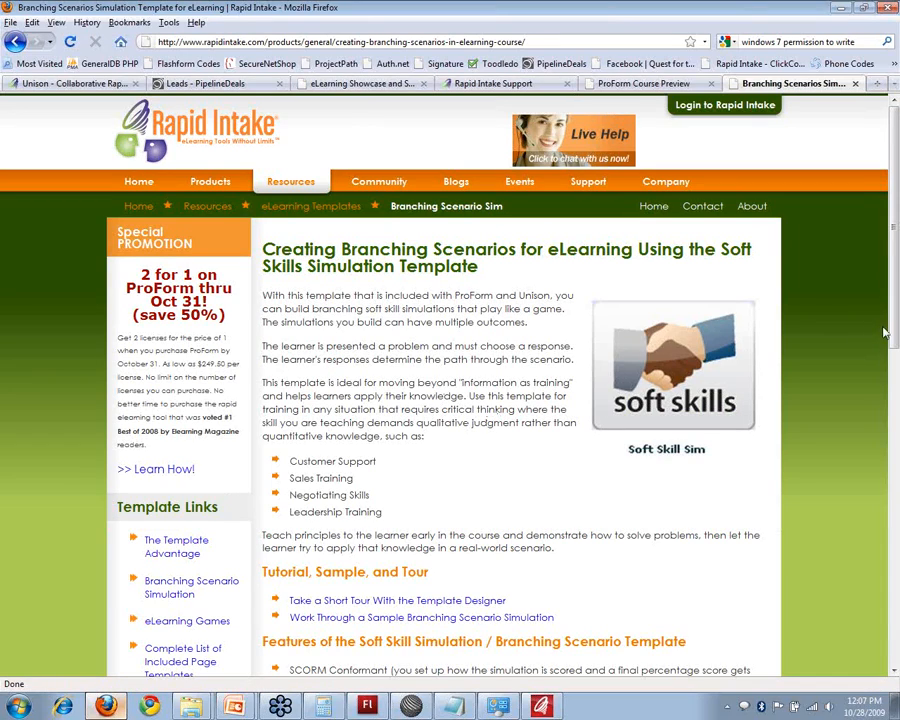
Launch the sample branching scenario simulation, open its Scenario page and pause the narration.
left_click_drag(892, 322, 889, 283)
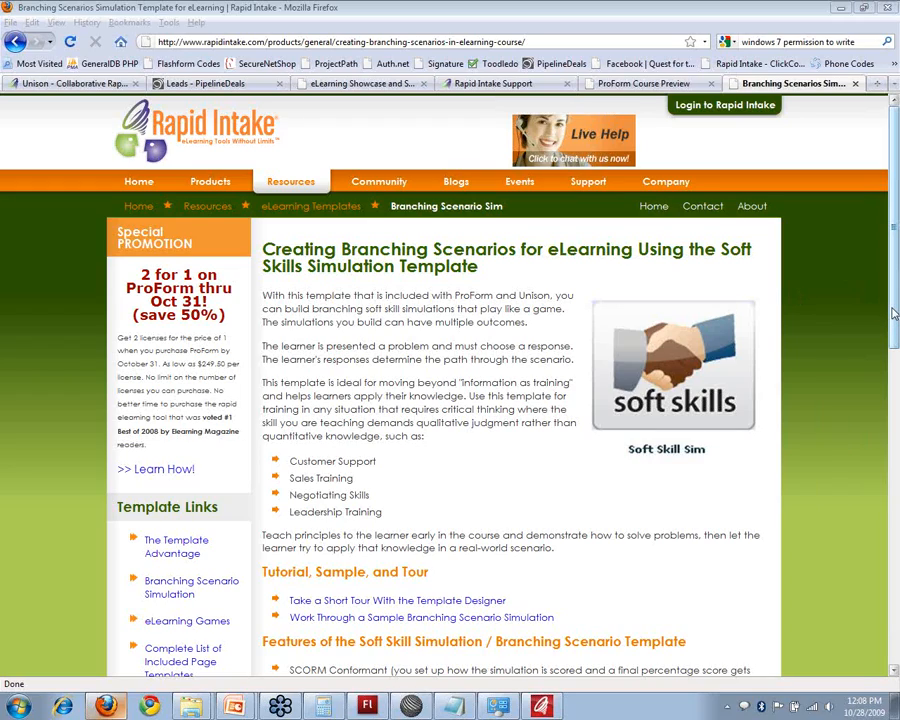
left_click_drag(893, 313, 893, 375)
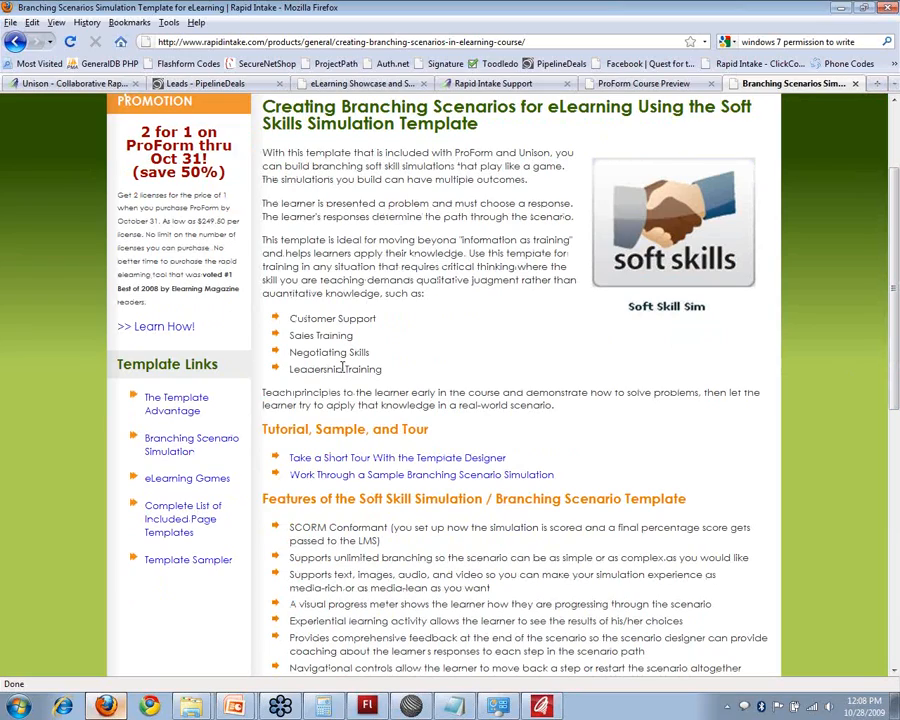
left_click(321, 484)
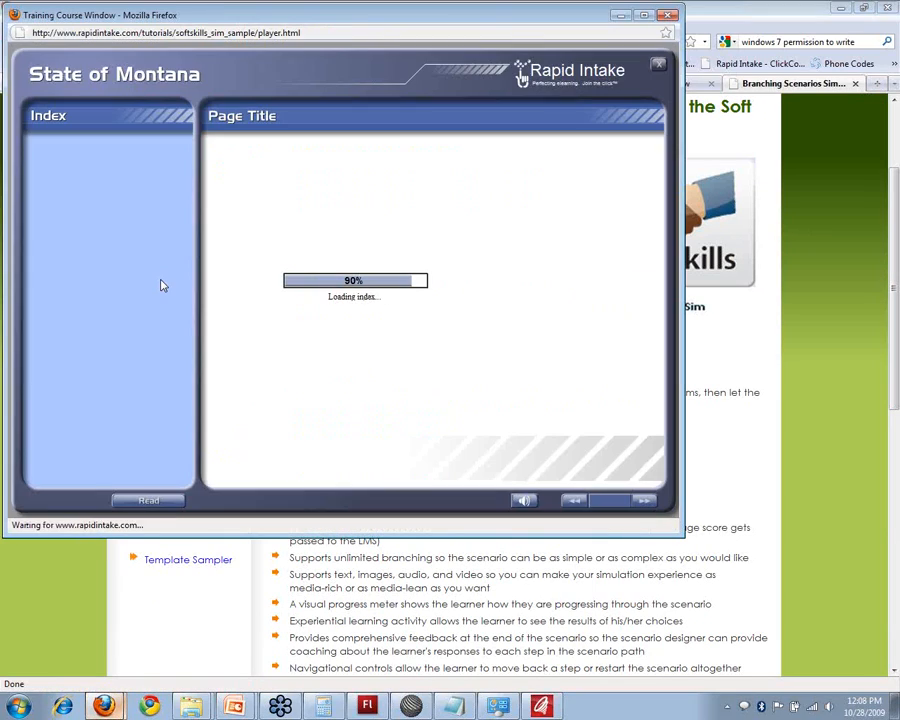
left_click(71, 185)
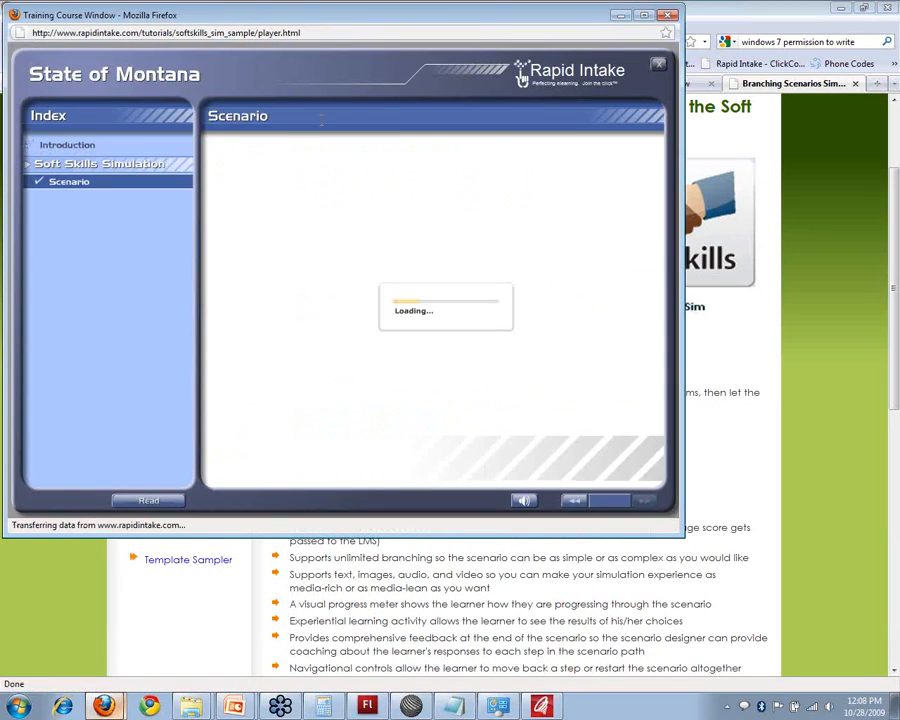
left_click_drag(315, 22, 343, 33)
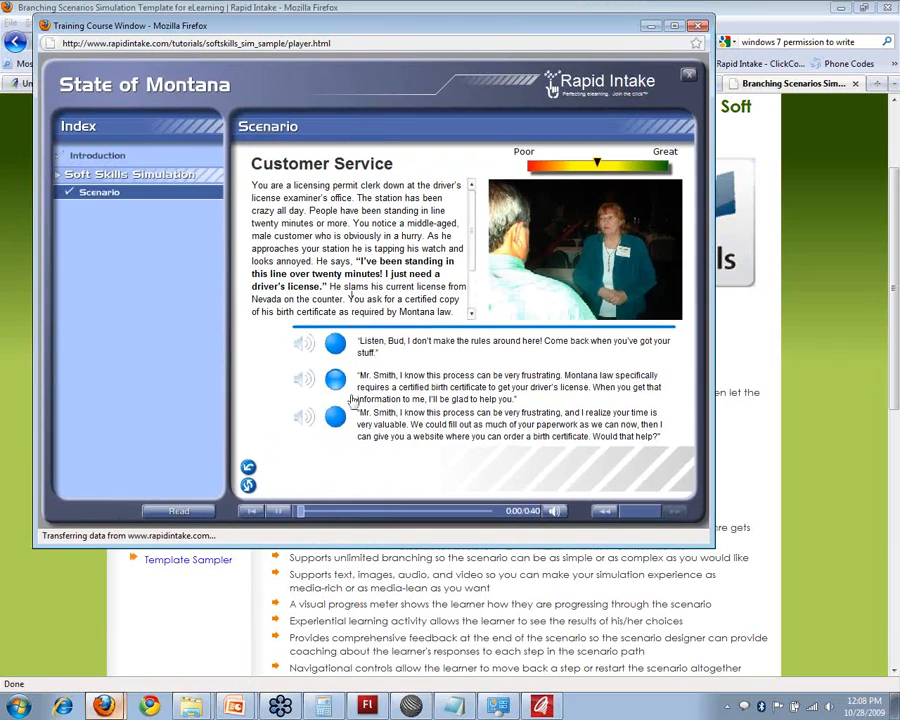
left_click(280, 511)
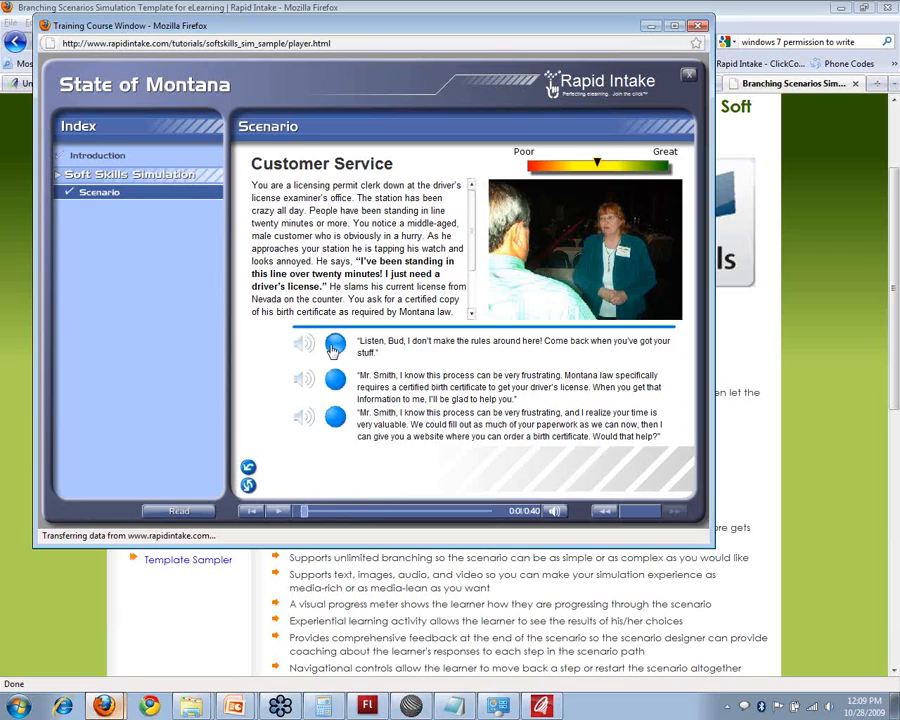
Answer the customer with "Listen, Bud", "I'm sorry I responded the way I did" and "Yes, I know this process can be a pain.".
left_click(335, 346)
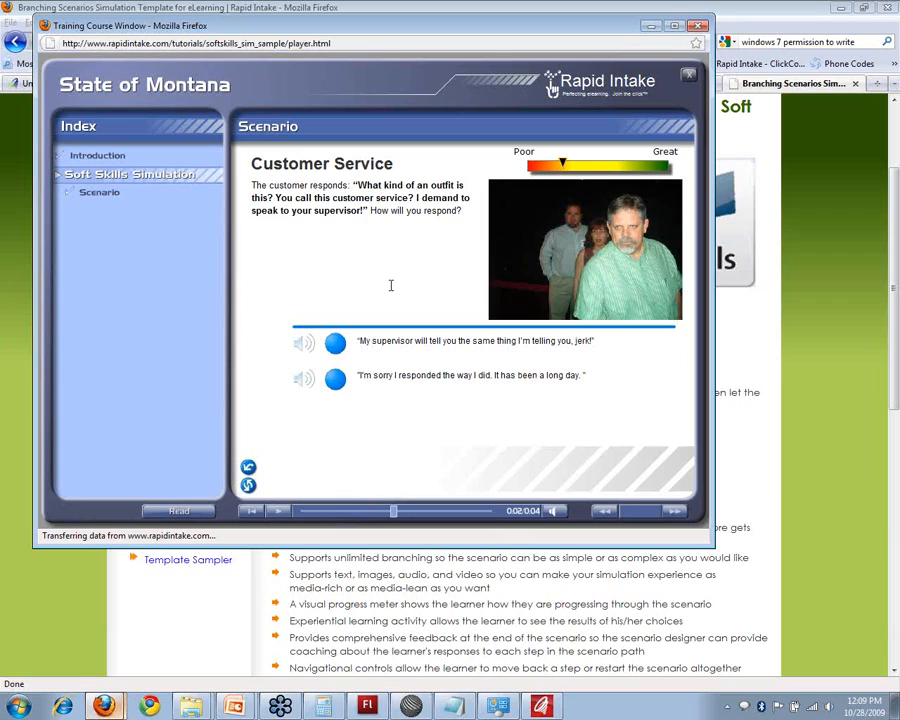
left_click(337, 384)
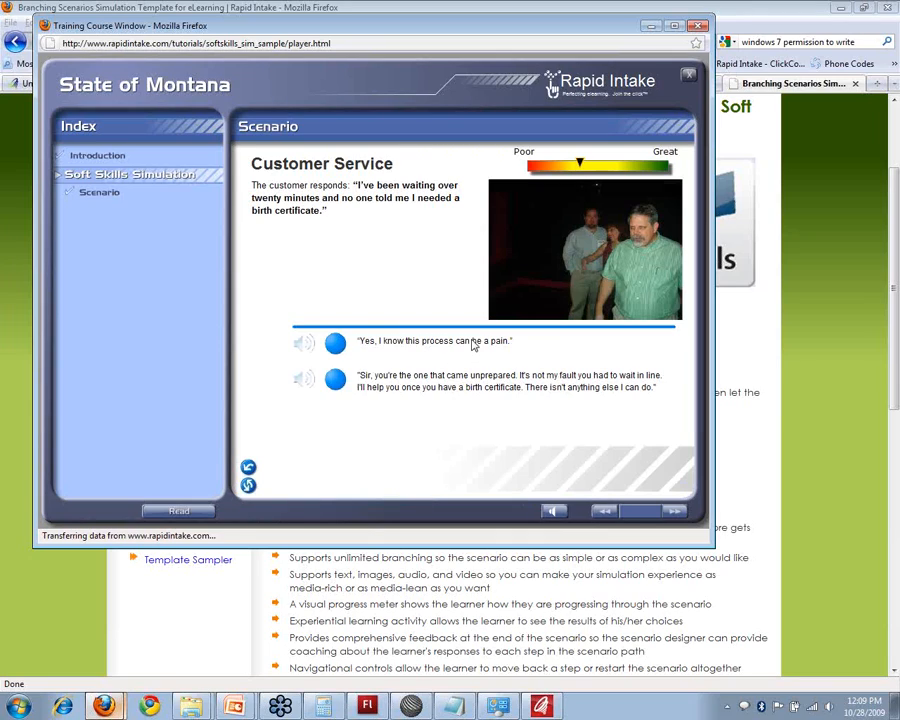
left_click(334, 343)
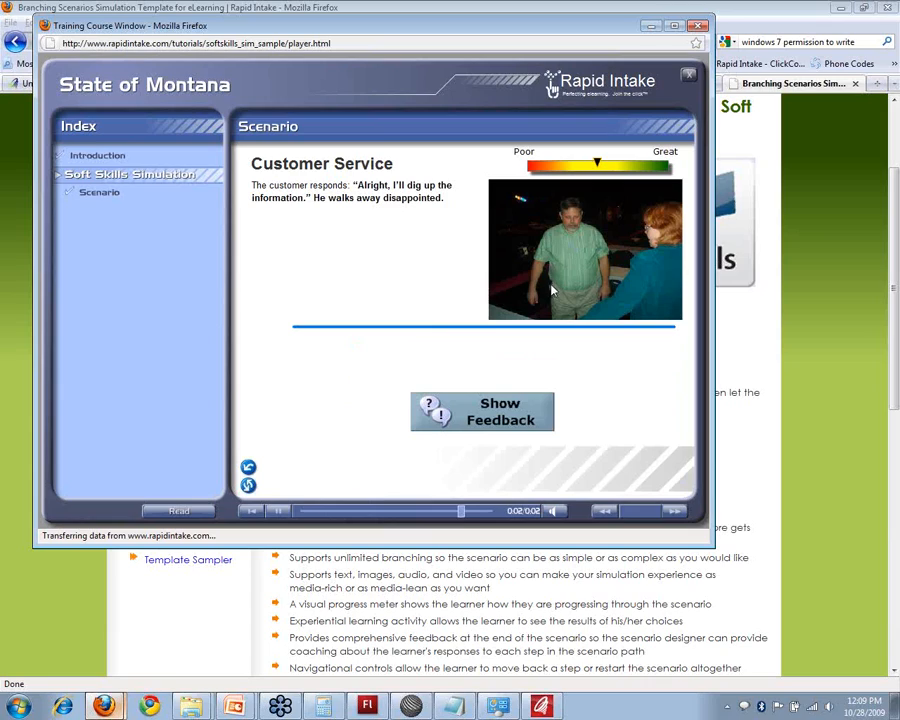
Show the scenario feedback and review the table's responses, feedback and points for each step.
left_click(487, 416)
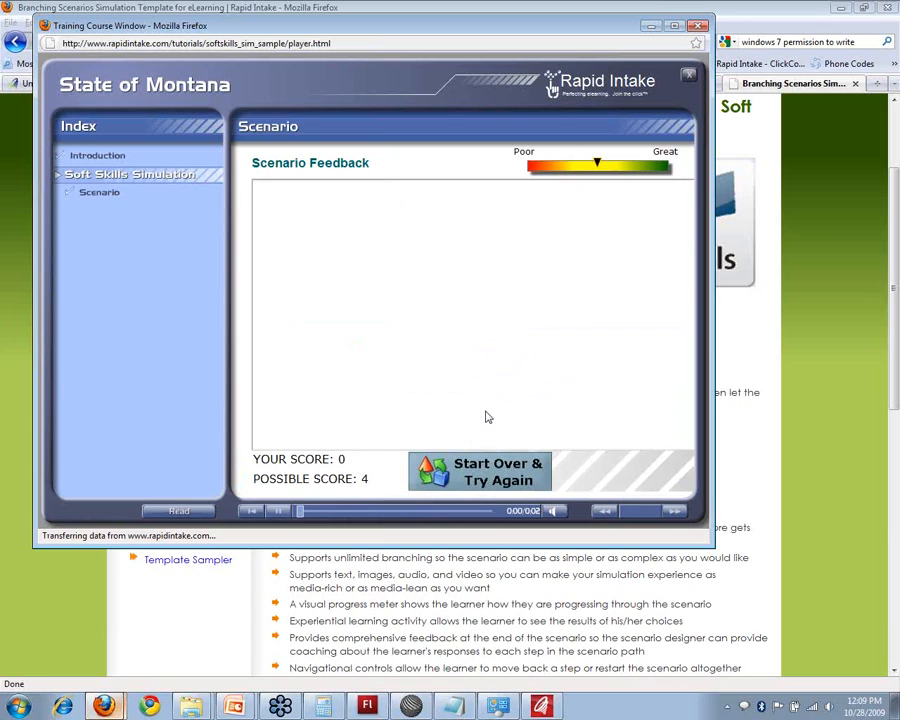
left_click(688, 447)
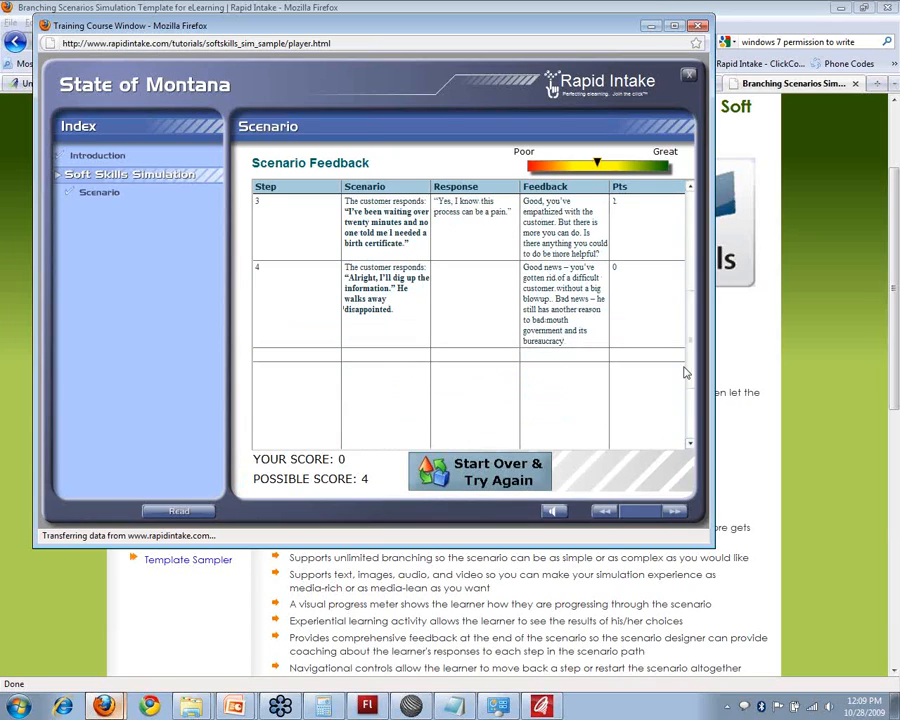
left_click_drag(690, 355, 690, 258)
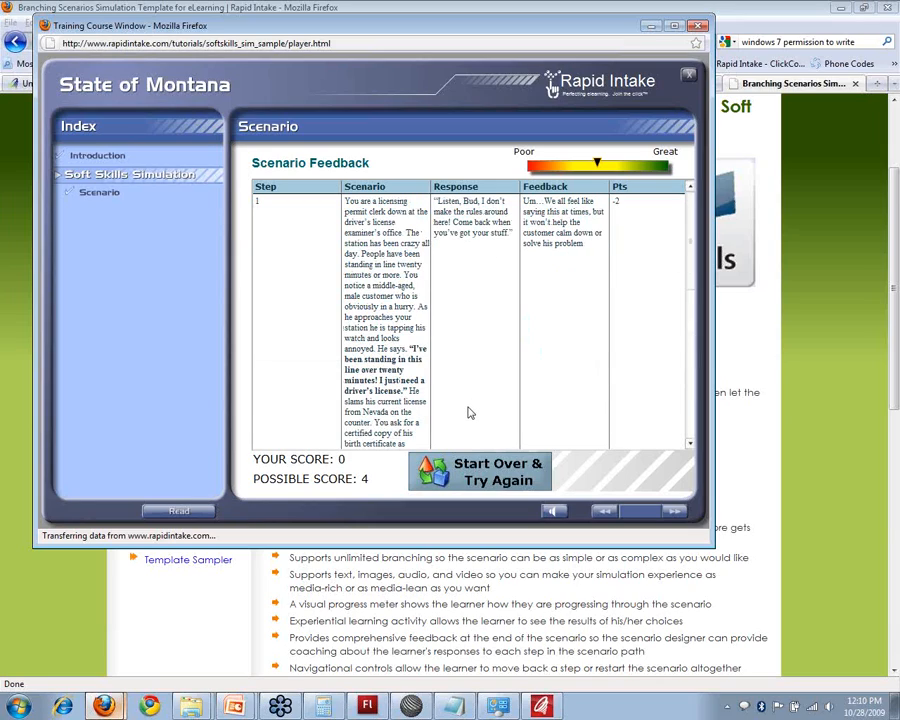
Review steps 1 to 4 in the Scenario Feedback table and close the simulation window.
left_click(689, 446)
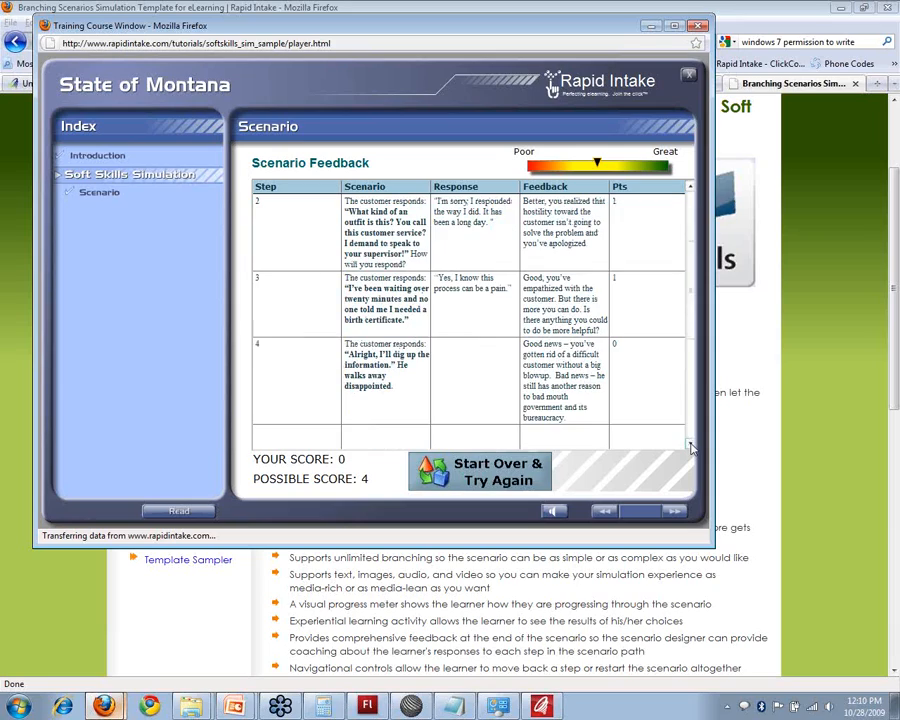
left_click_drag(689, 446, 689, 294)
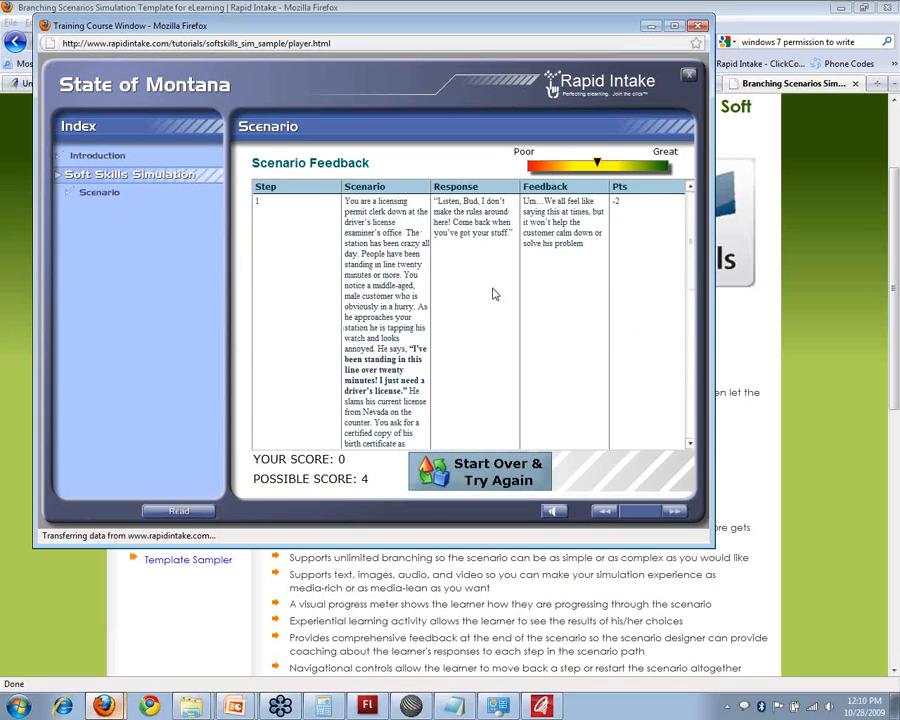
left_click(691, 307)
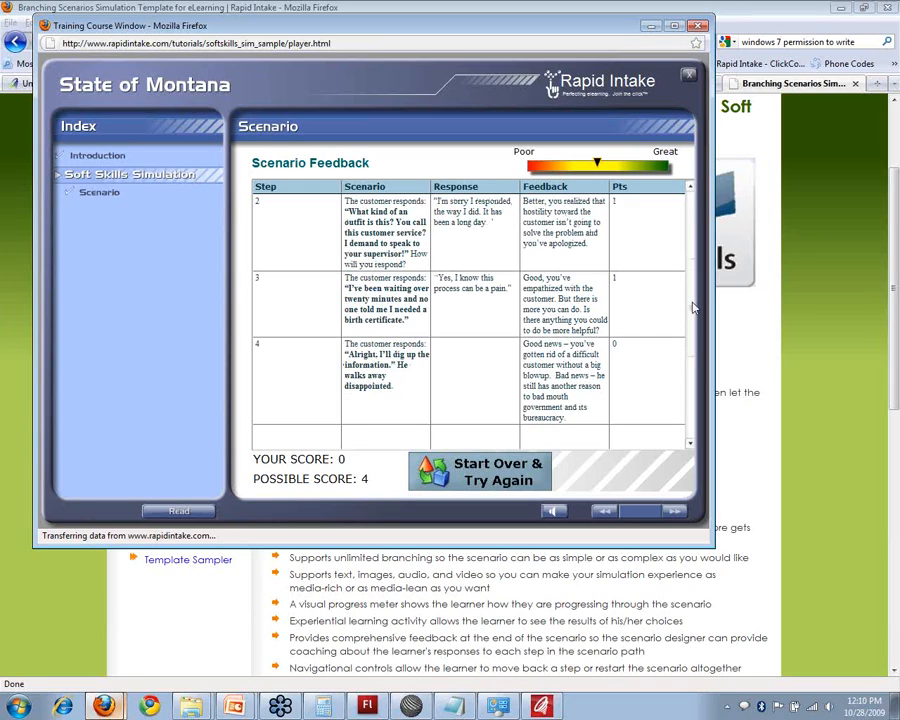
left_click(692, 307)
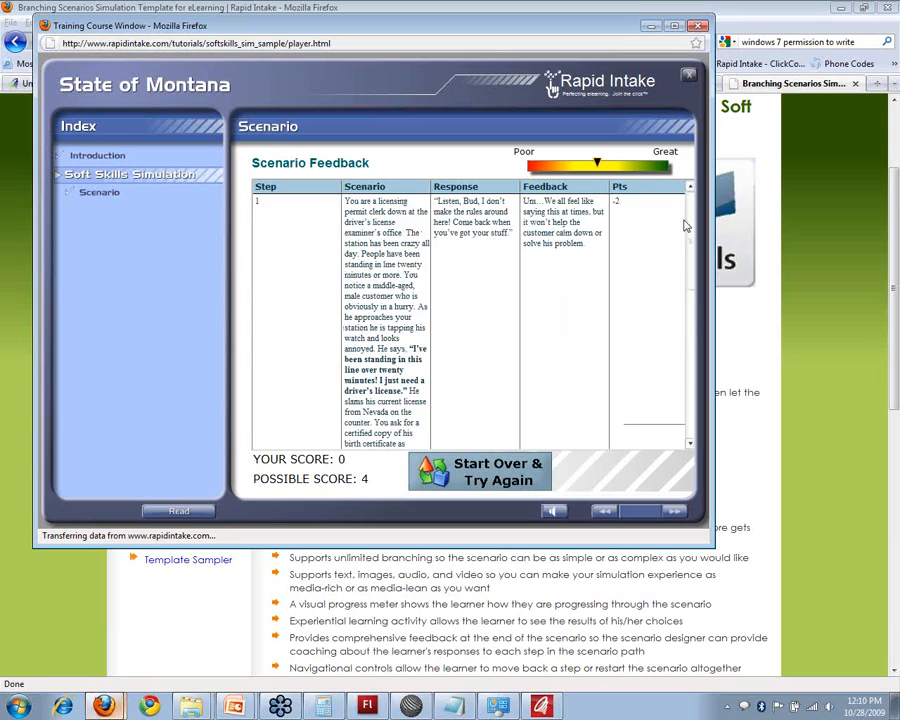
left_click(698, 27)
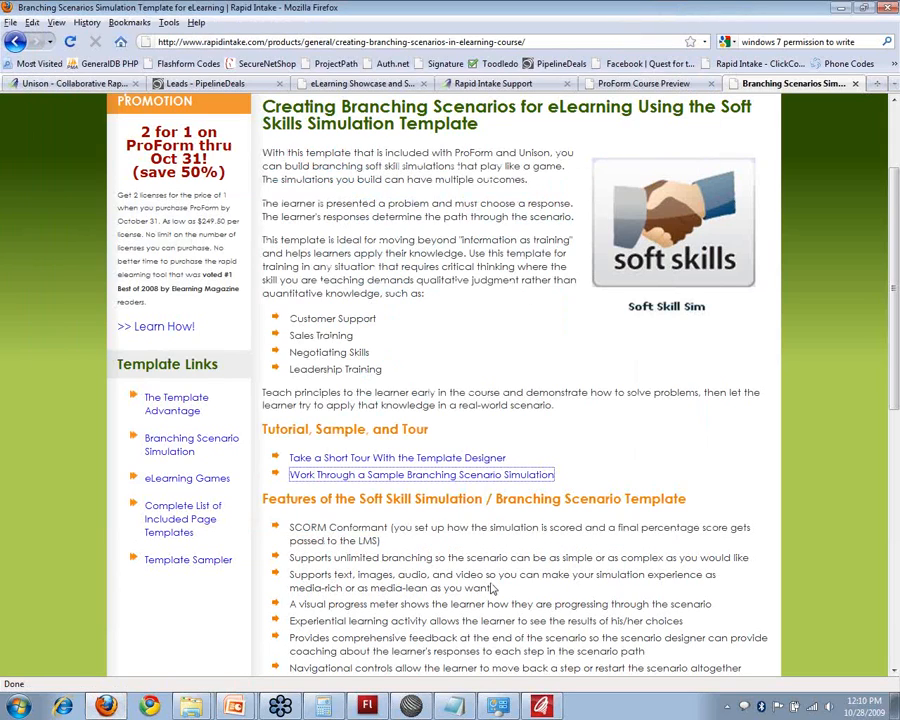
Switch to ProForm and add a new page titled "Sim" with the Soft Skill Sim page type.
left_click(542, 707)
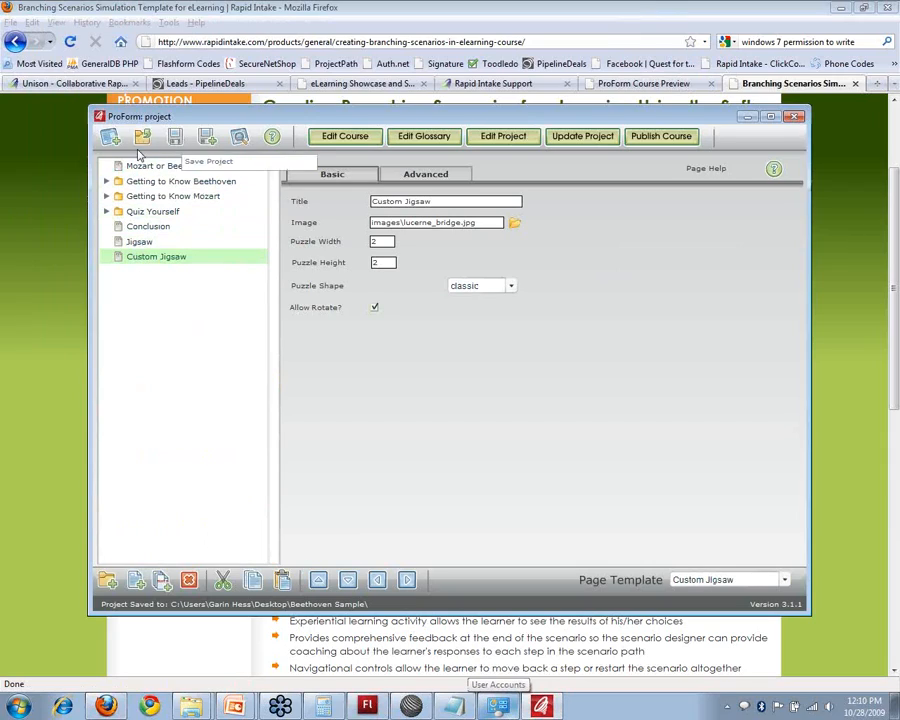
left_click(140, 586)
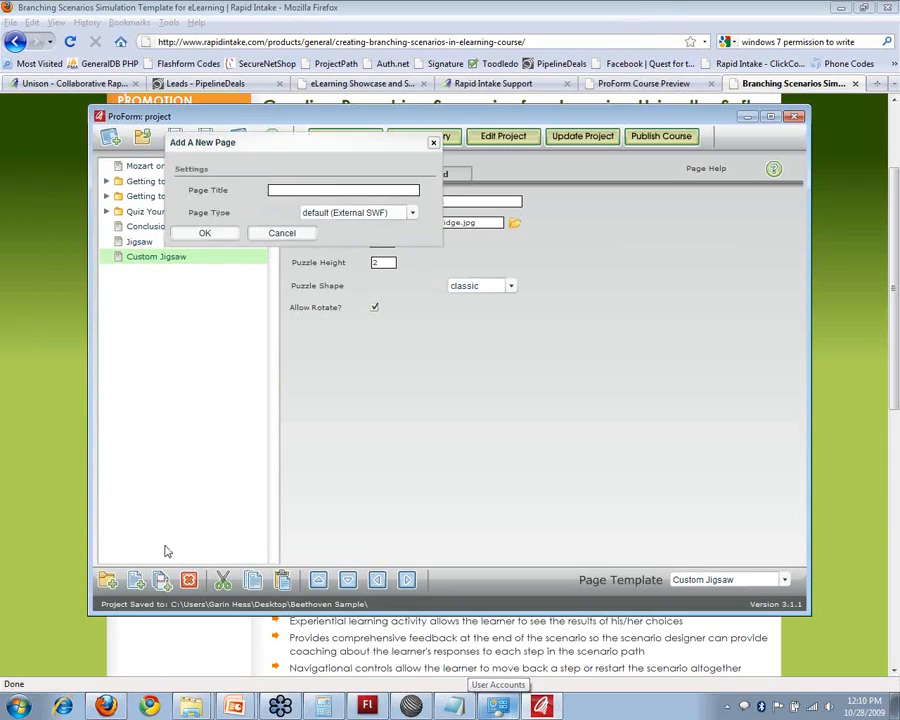
left_click(318, 214)
left_click_drag(412, 238, 414, 266)
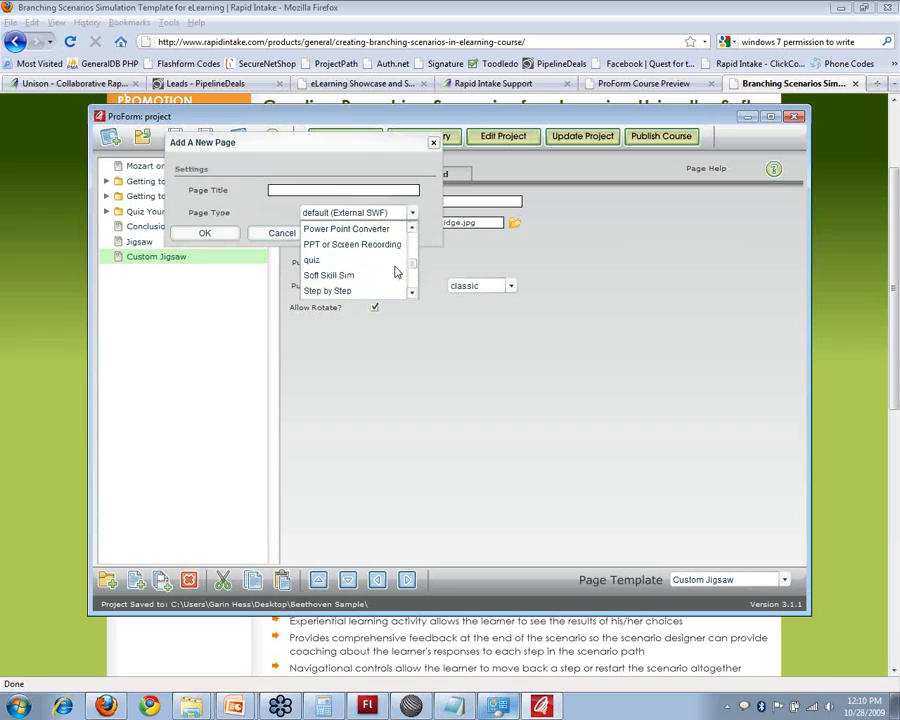
left_click(396, 273)
left_click(362, 189)
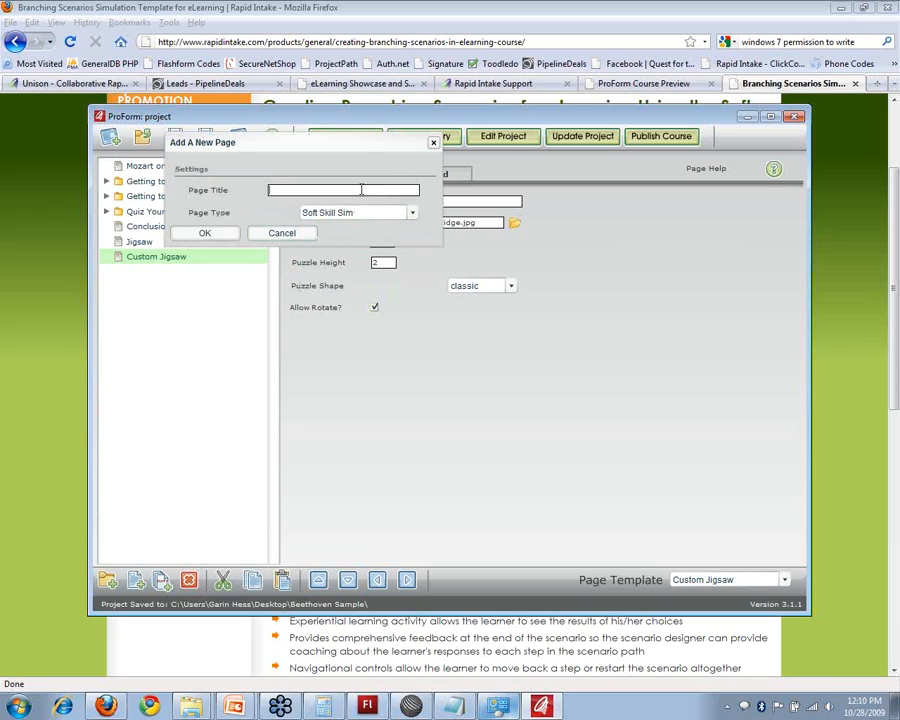
type("Sim")
left_click(215, 232)
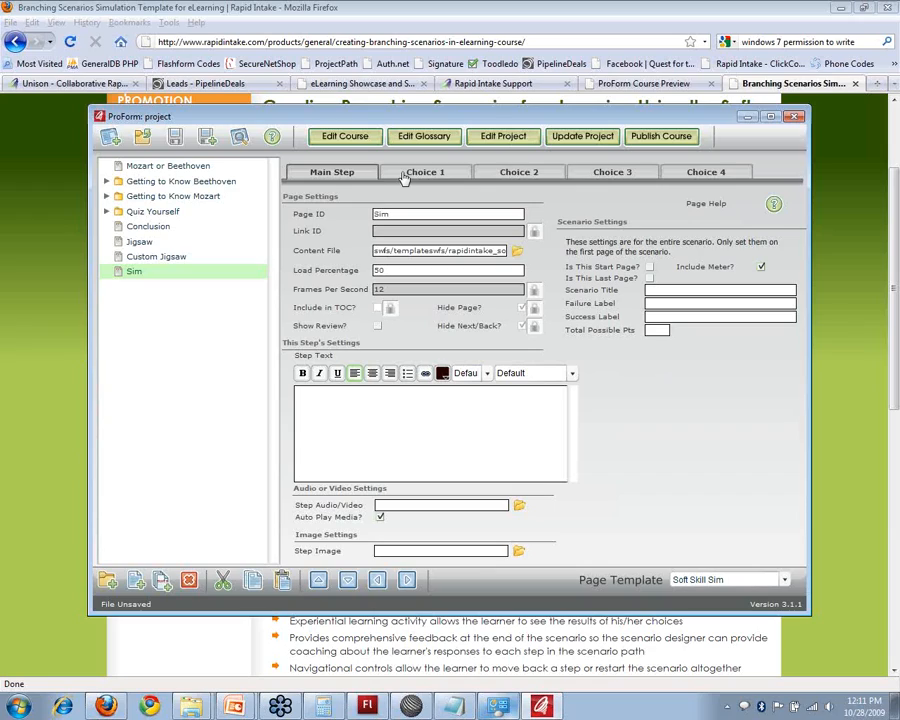
Look through the Sim page's Choice 1 to Choice 4 forms and return to its Main Step settings.
left_click(404, 177)
left_click(524, 173)
left_click(616, 173)
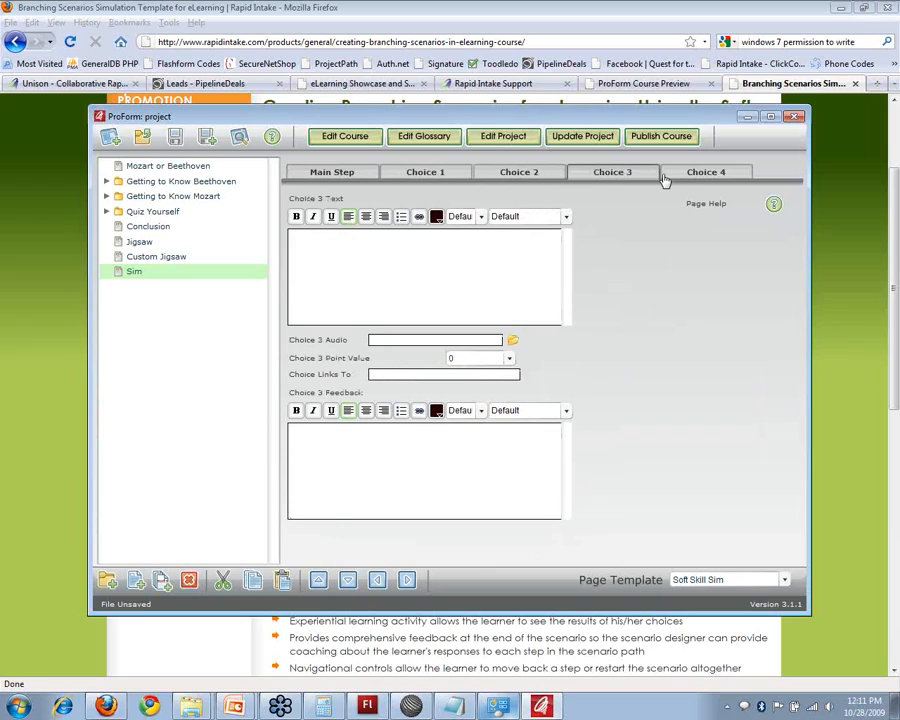
left_click(692, 174)
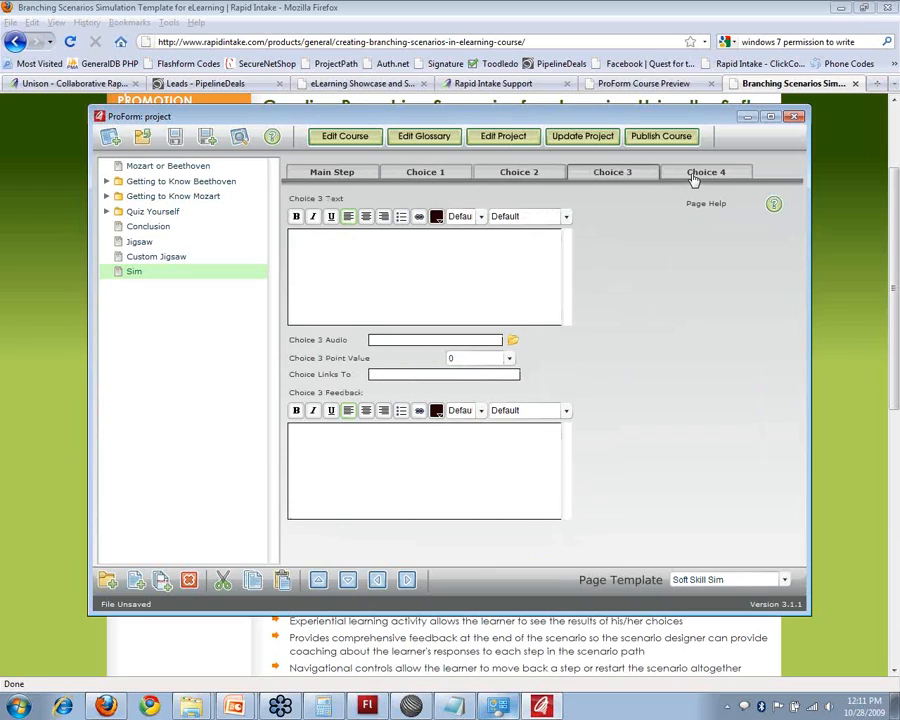
left_click(318, 175)
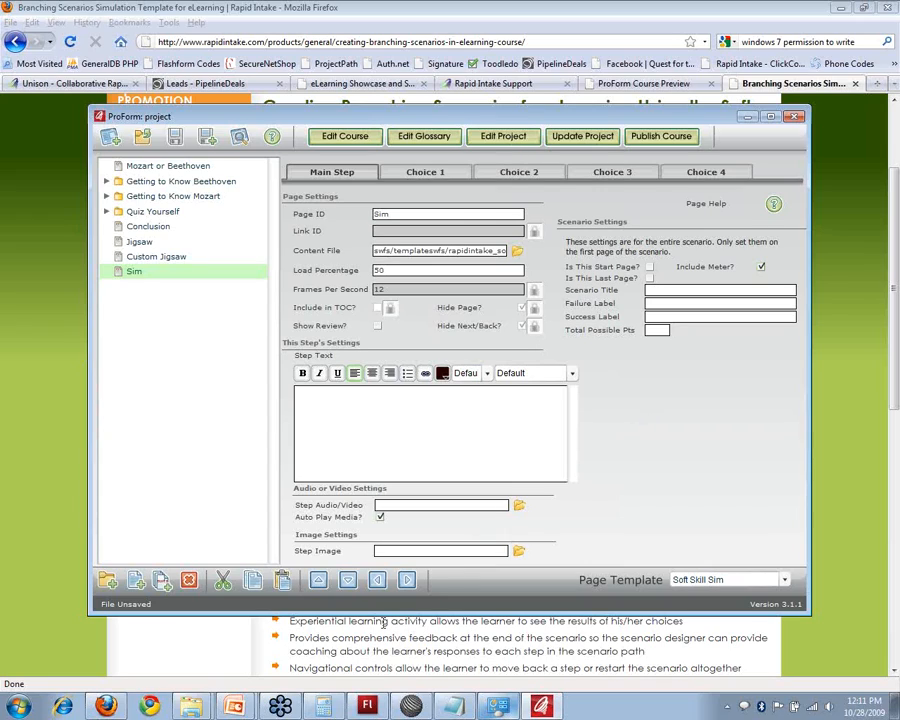
Switch to Firefox, relaunch the sample branching scenario simulation, open its Scenario page and reposition the course window.
left_click(105, 706)
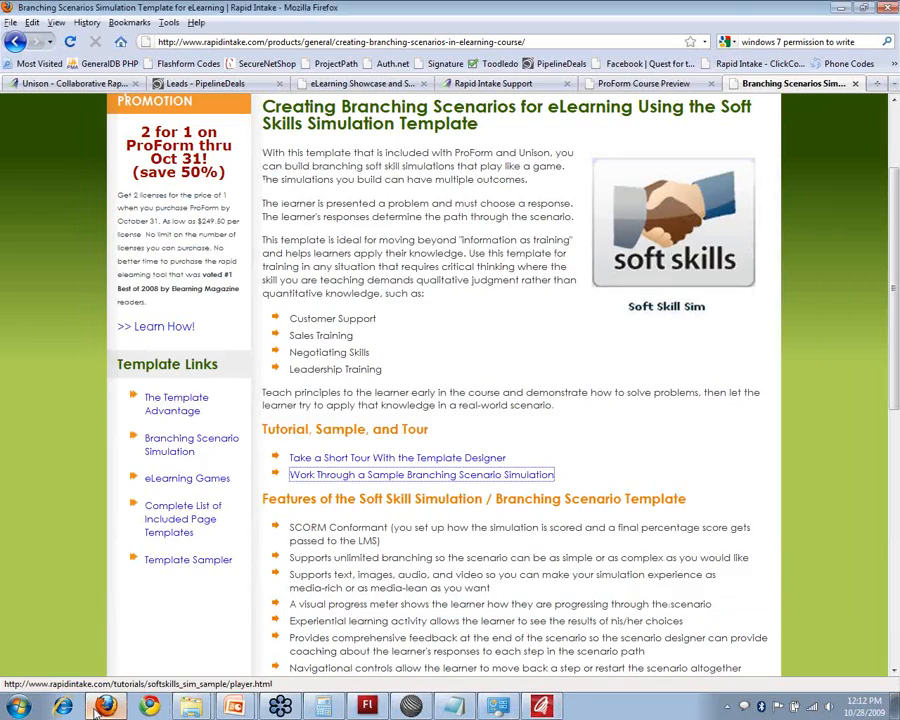
left_click(314, 476)
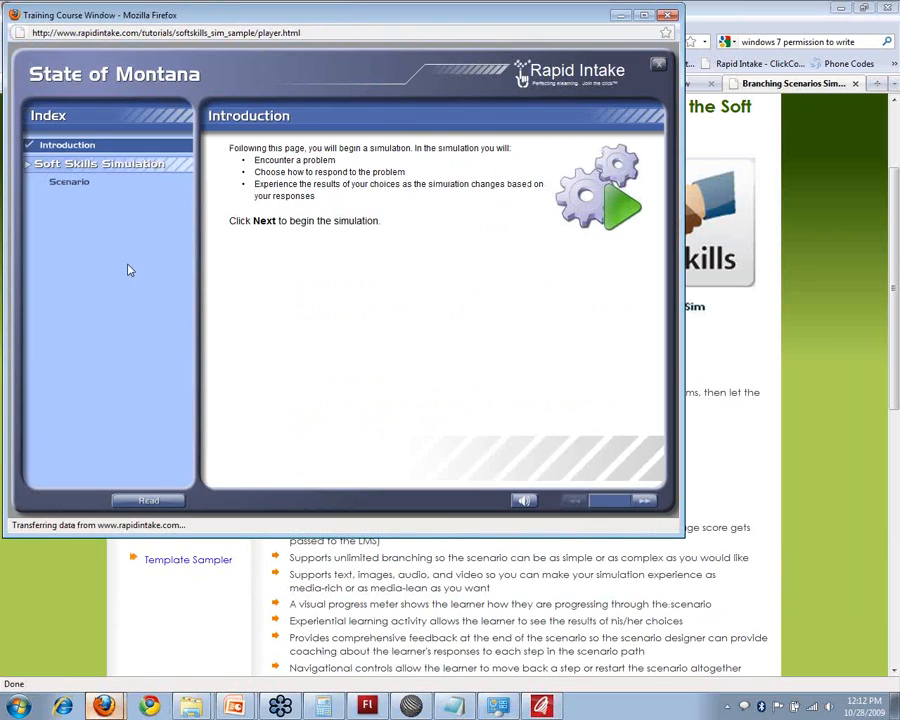
left_click(70, 183)
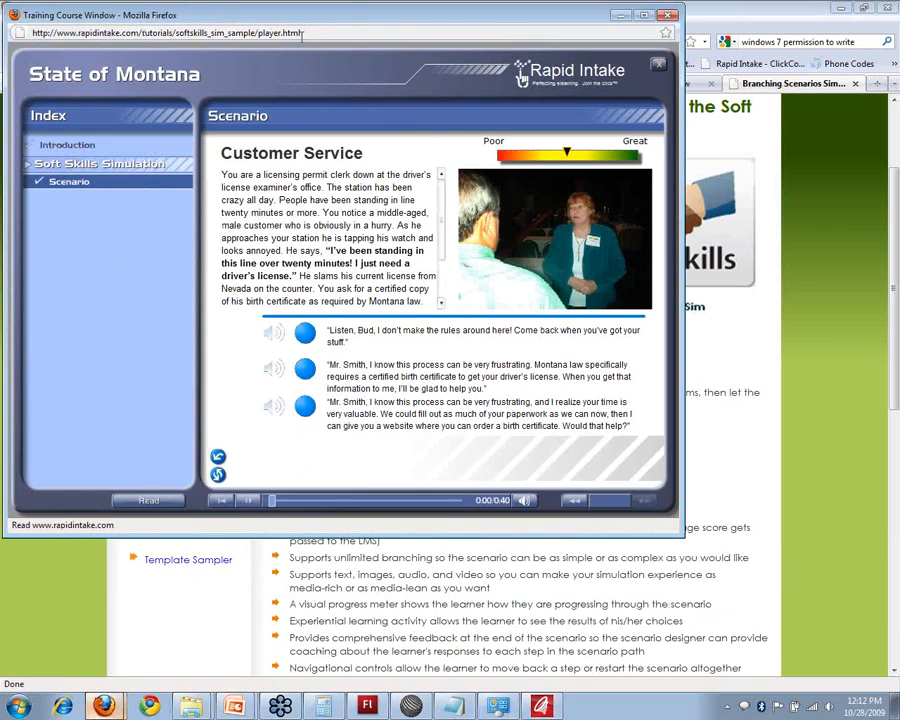
left_click_drag(308, 19, 411, 73)
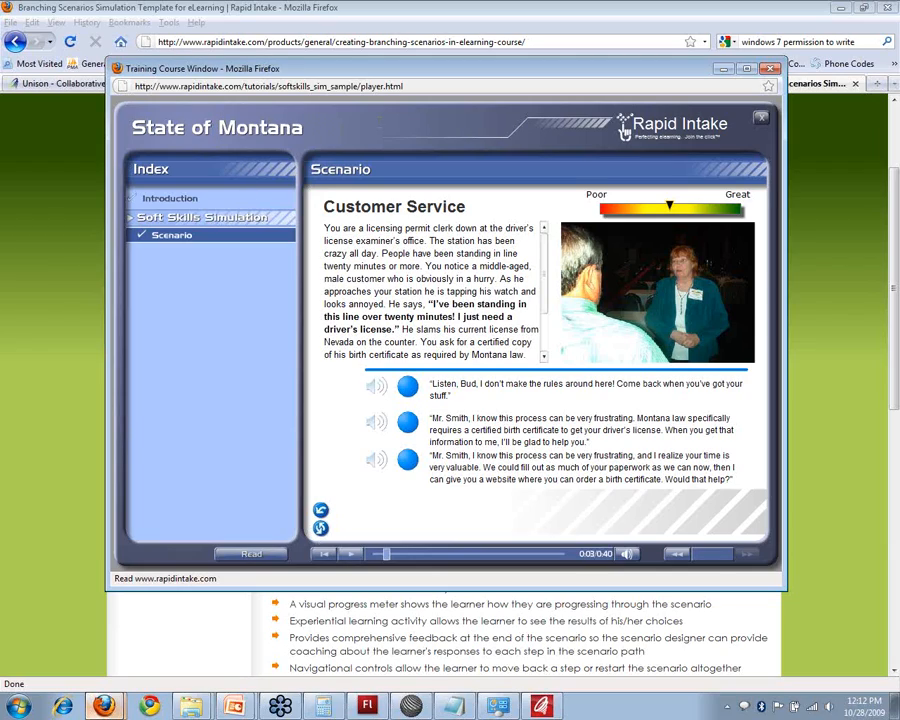
Answer with "Listen, Bud" and "My supervisor will tell you the same thing", and review the scenario feedback for each step.
left_click(409, 389)
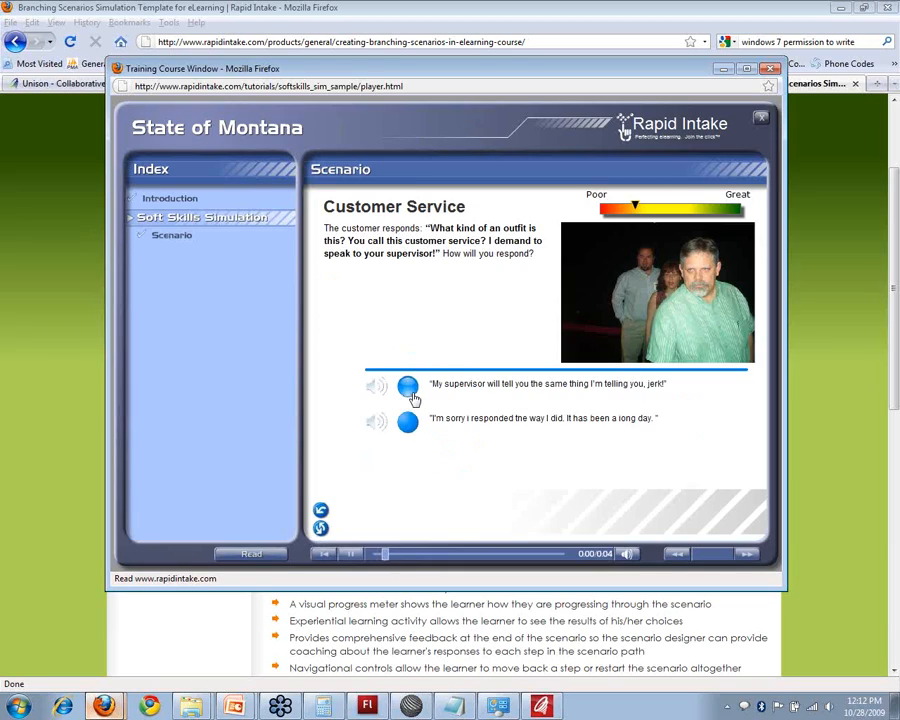
left_click(411, 392)
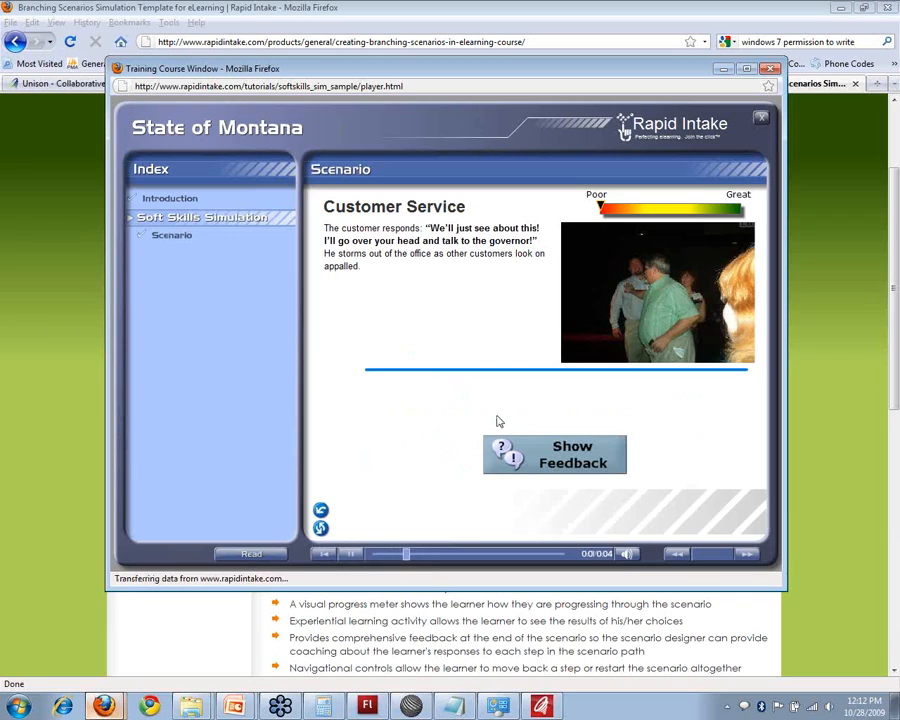
left_click(565, 455)
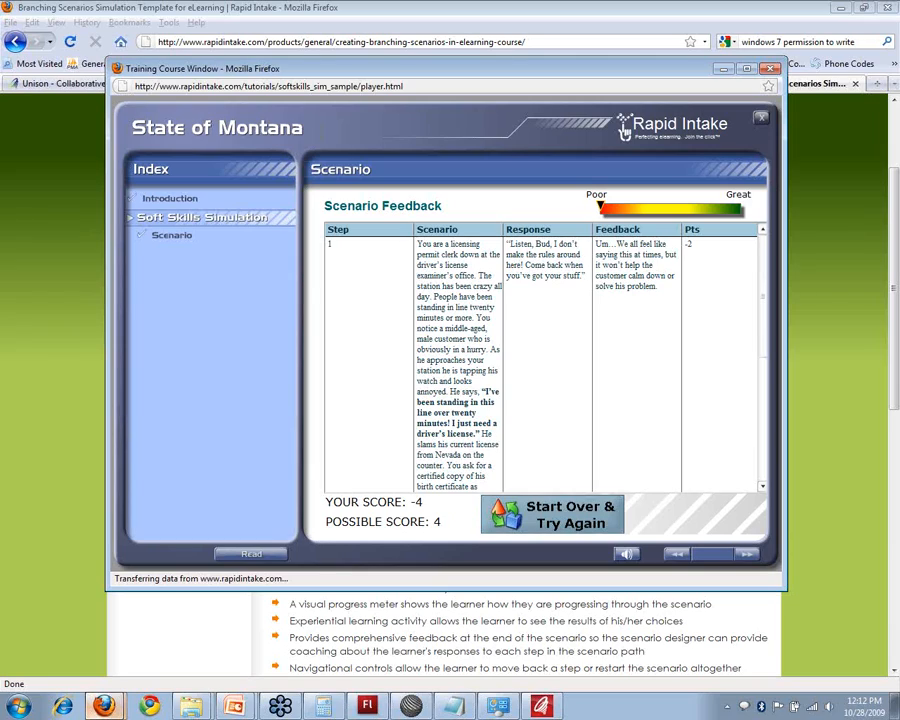
scroll(762, 340, "down", 3)
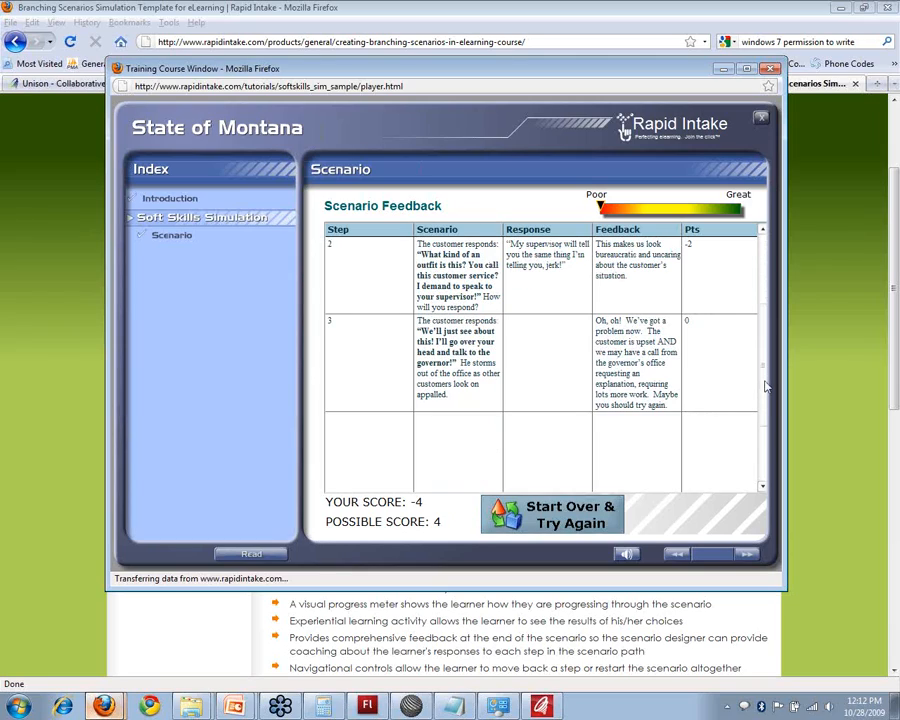
scroll(758, 330, "up", 3)
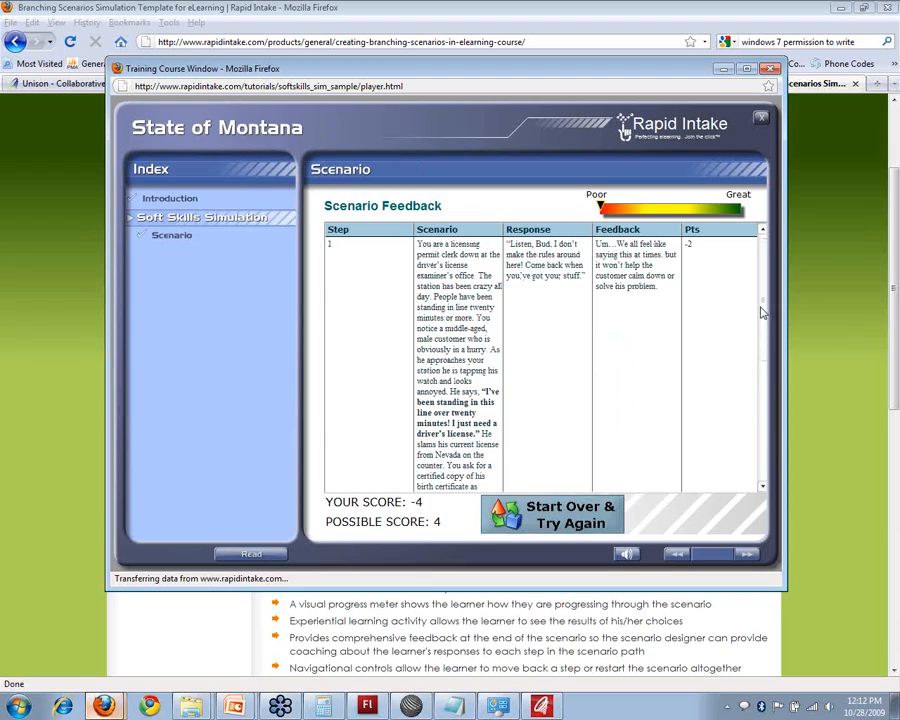
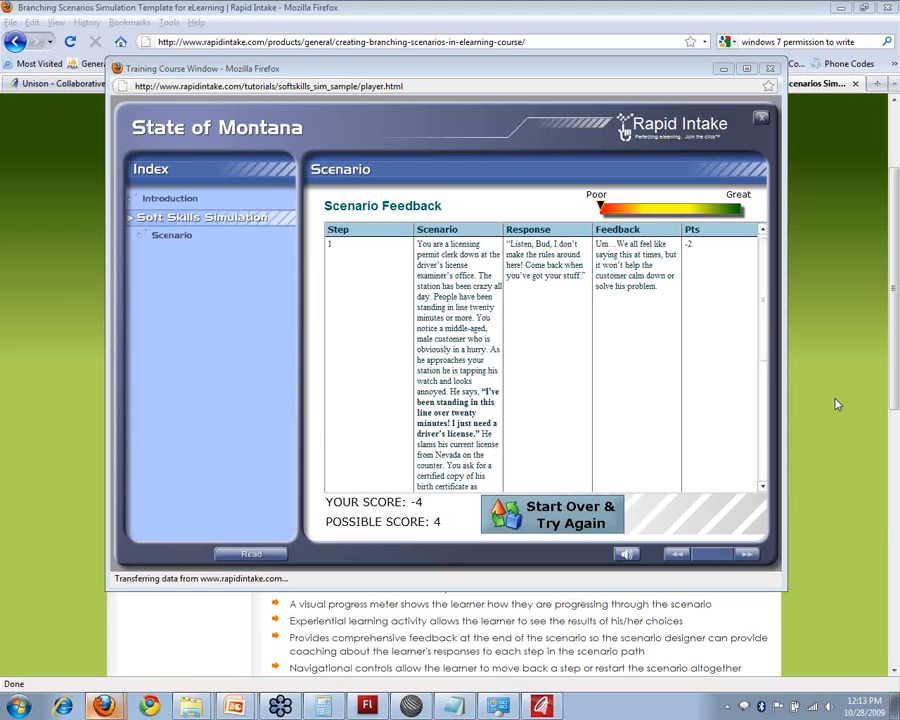
Switch to the Extending Rapid Intake slide show and reveal the Input Form and Output Template labels on the diagram.
mouse_move(234, 705)
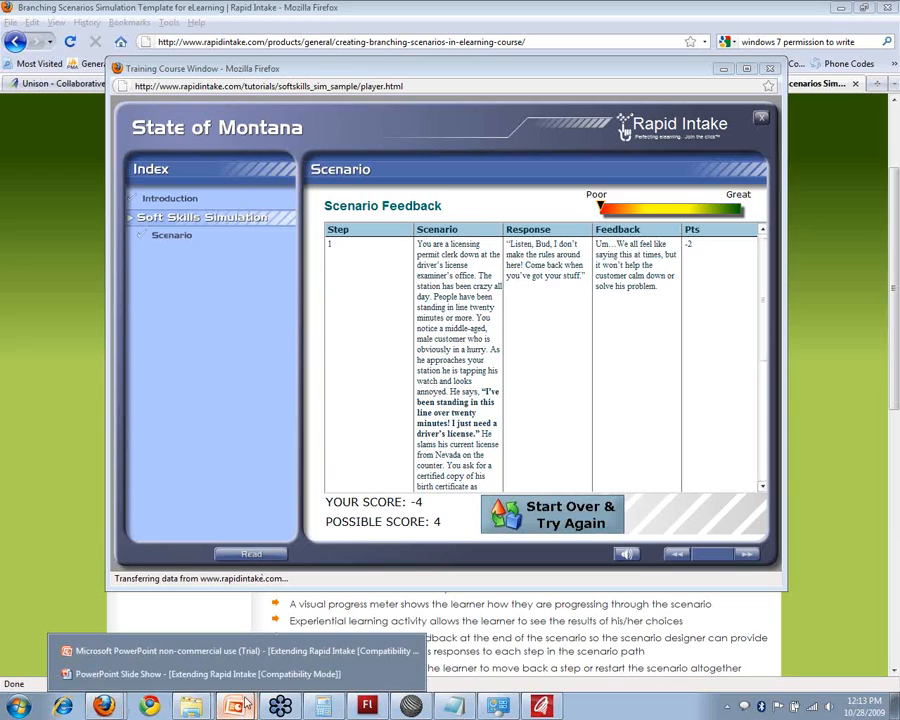
left_click(248, 684)
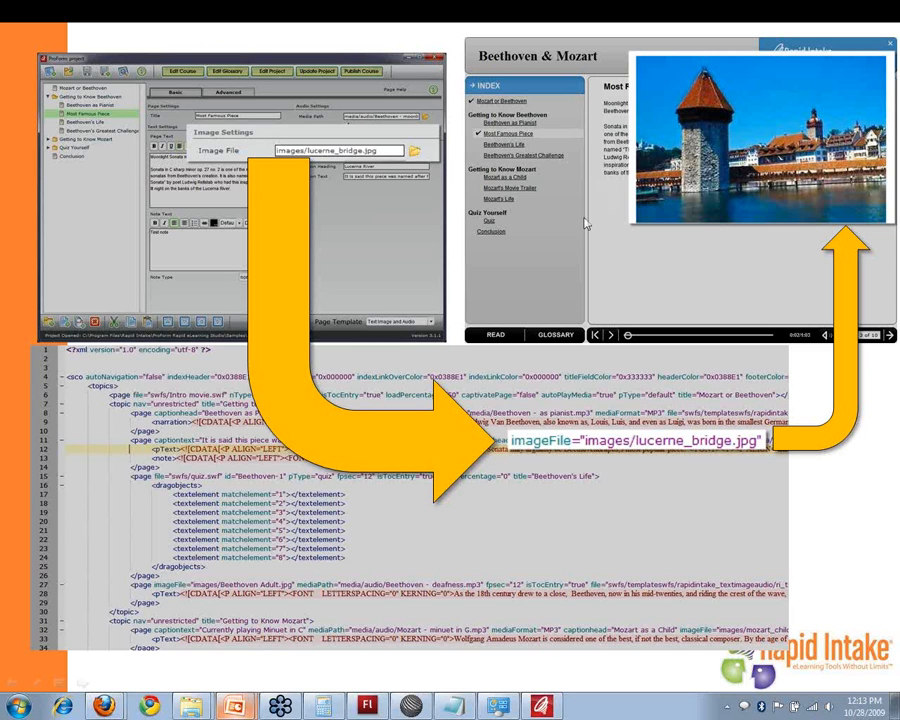
left_click(119, 297)
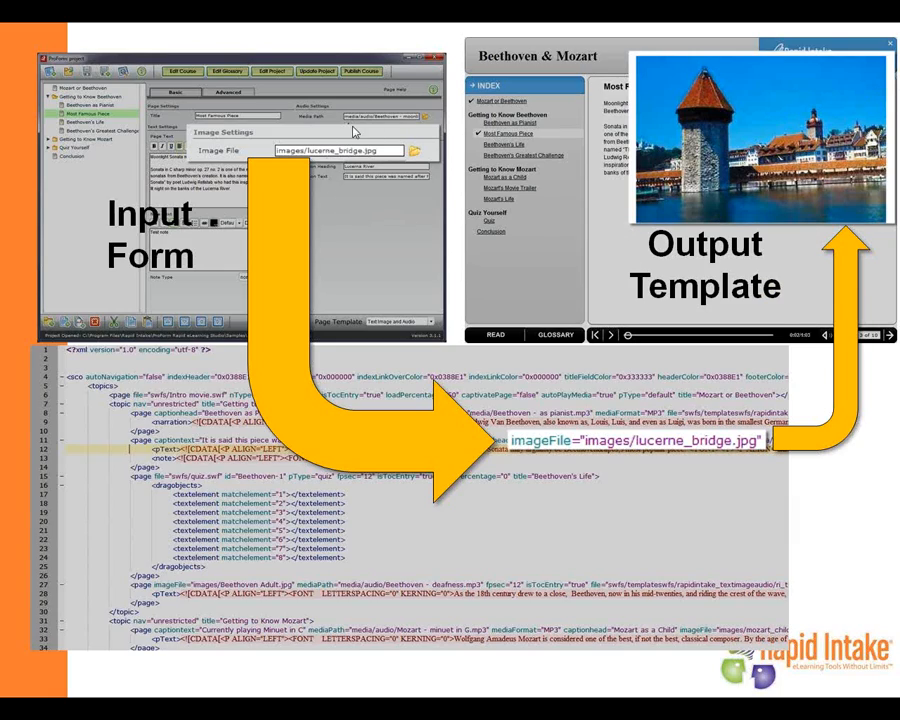
Switch to the Explorer window showing ProForm's Templates > Nodes > page folder and maximize it.
key("alt+Tab")
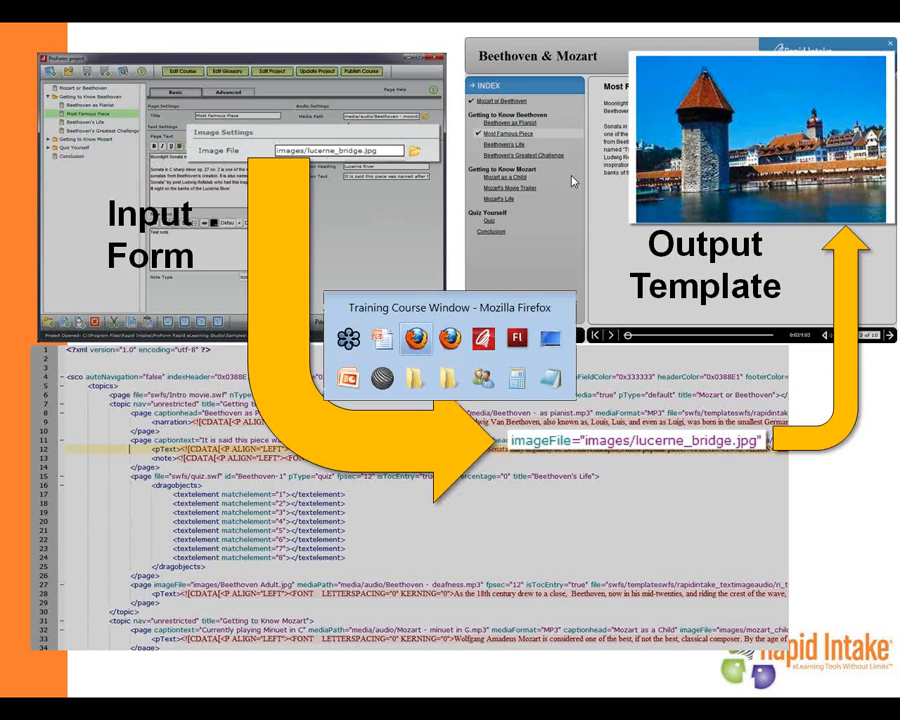
key("alt+Tab")
key("alt+Tab")
key("alt+Tab")
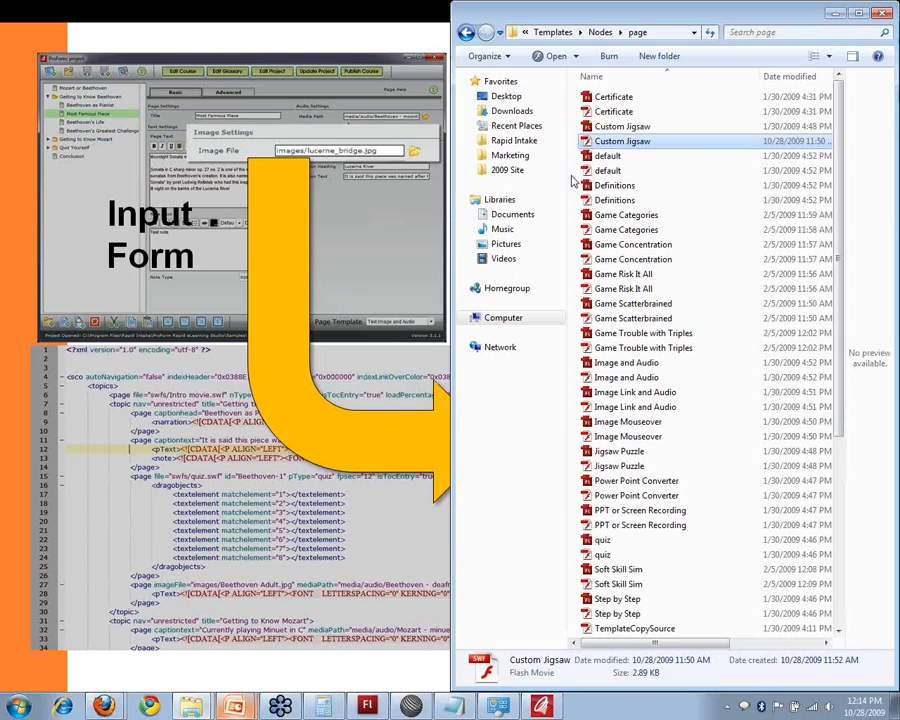
left_click_drag(602, 12, 358, 10)
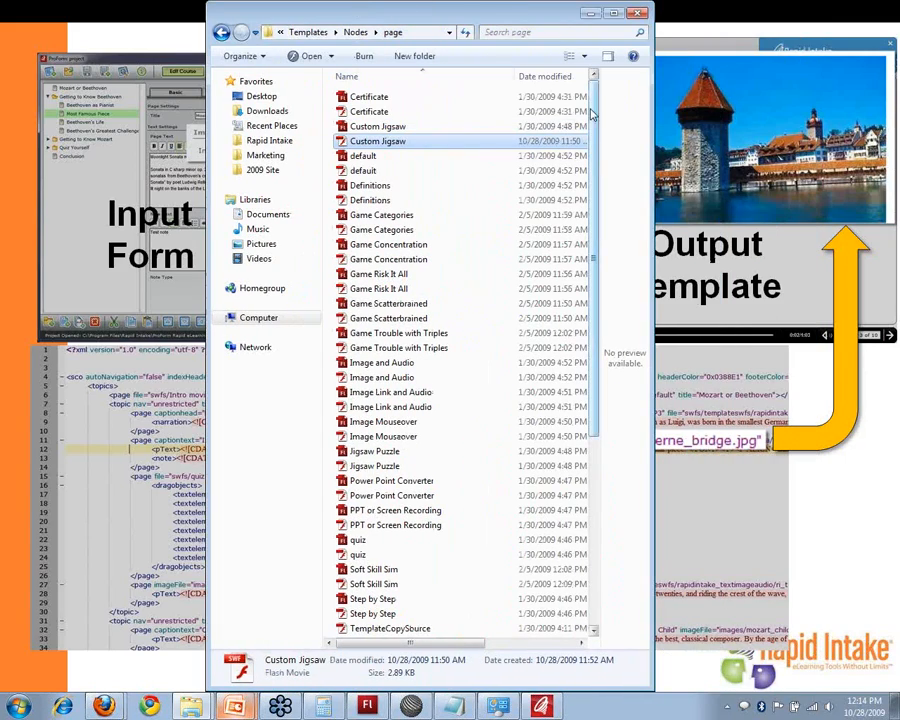
left_click(613, 14)
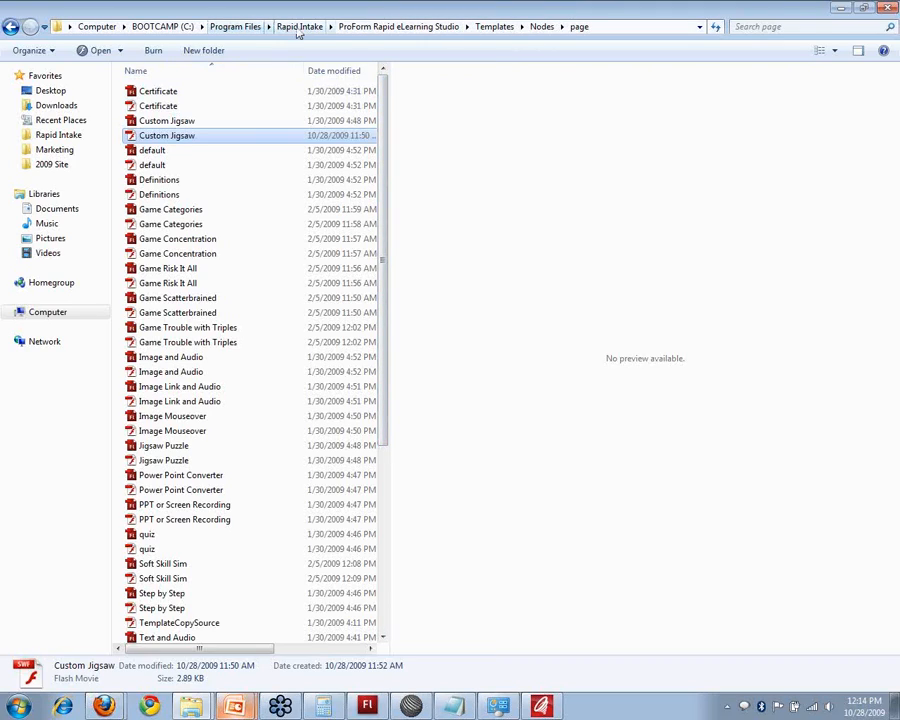
Open the Course Files folder inside ProForm Rapid eLearning Studio and examine its Custom and Custom8 folders.
left_click(358, 30)
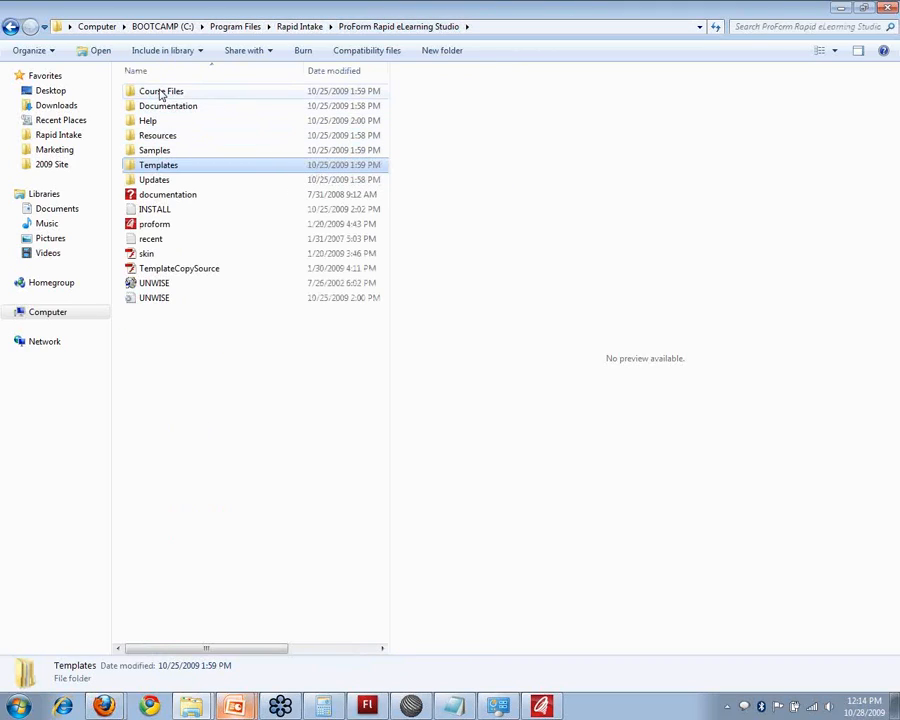
double_click(160, 93)
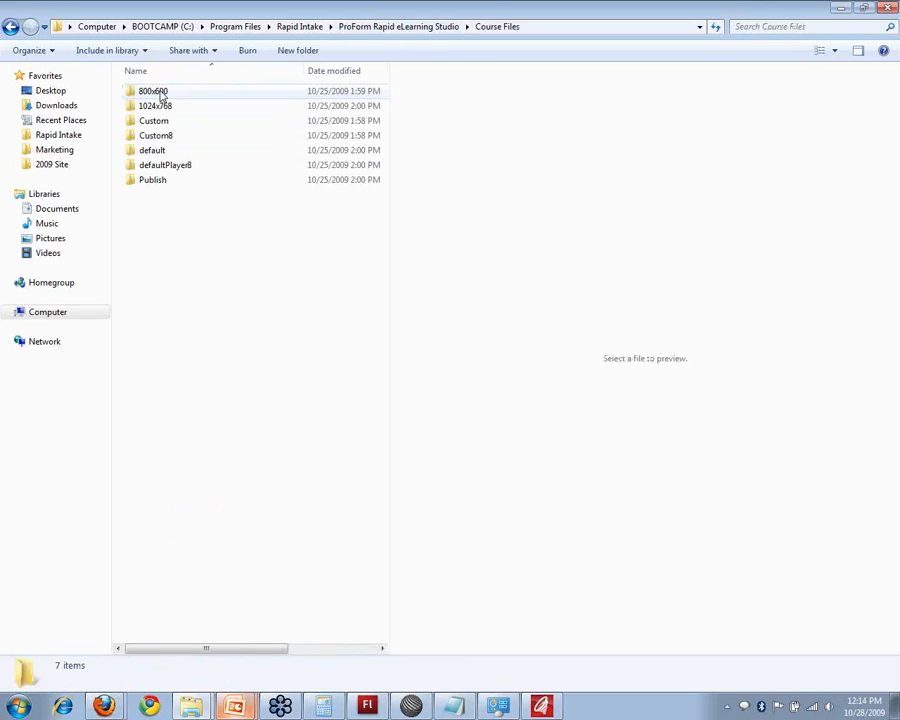
left_click(154, 122)
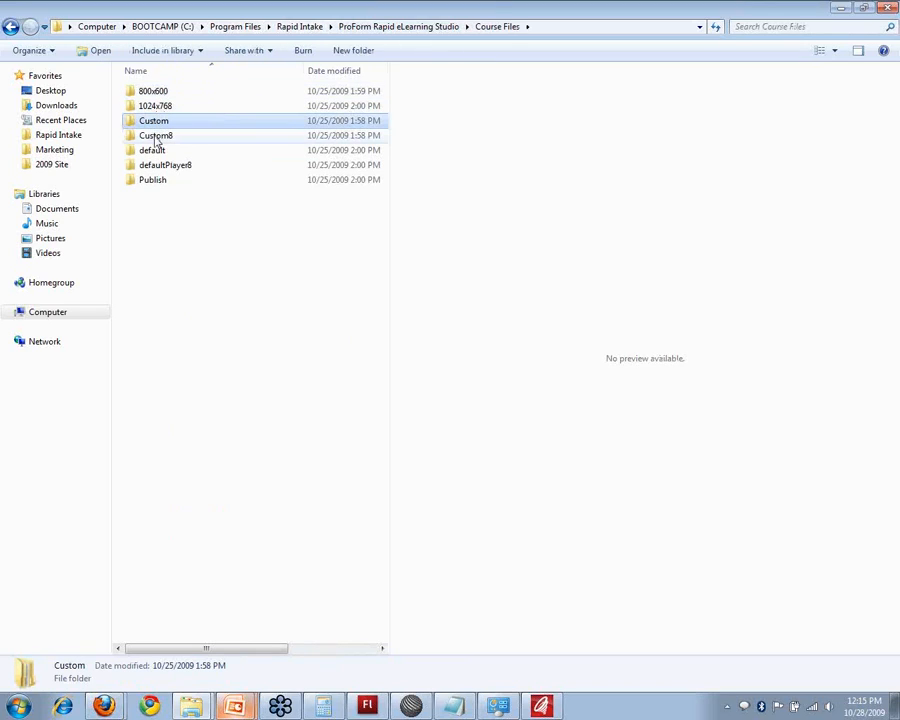
left_click(156, 139)
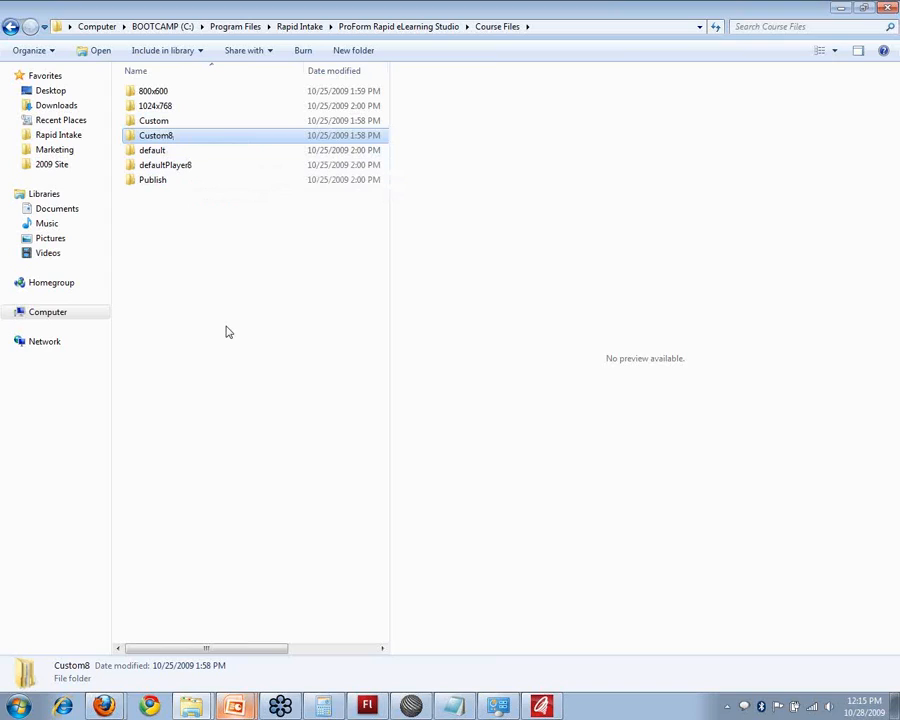
Open the default folder's swfs > templateswfs subfolder to examine the output template folders.
left_click(148, 154)
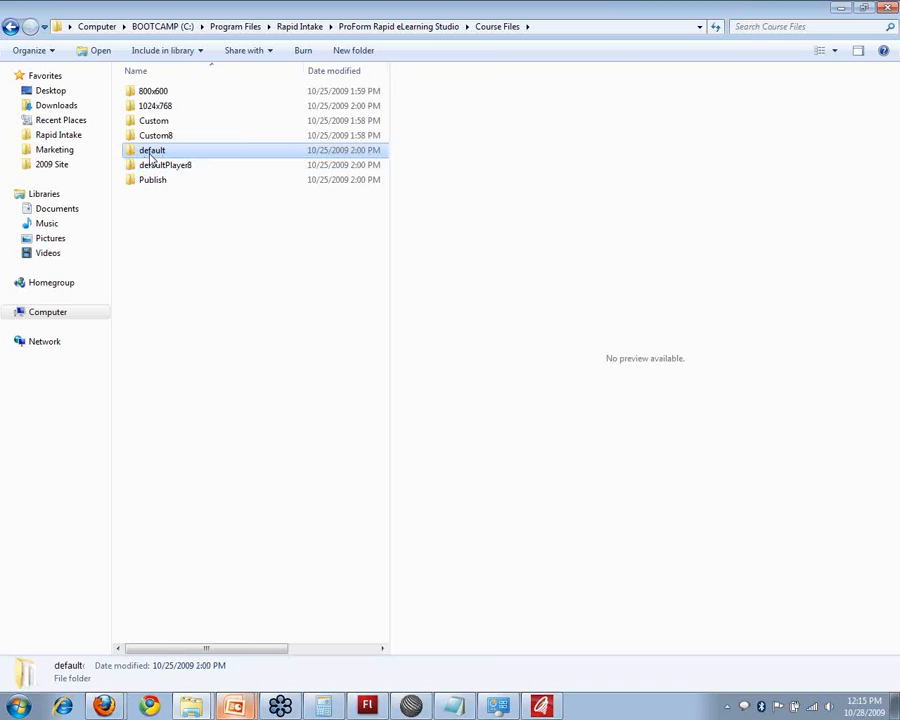
double_click(150, 156)
double_click(148, 106)
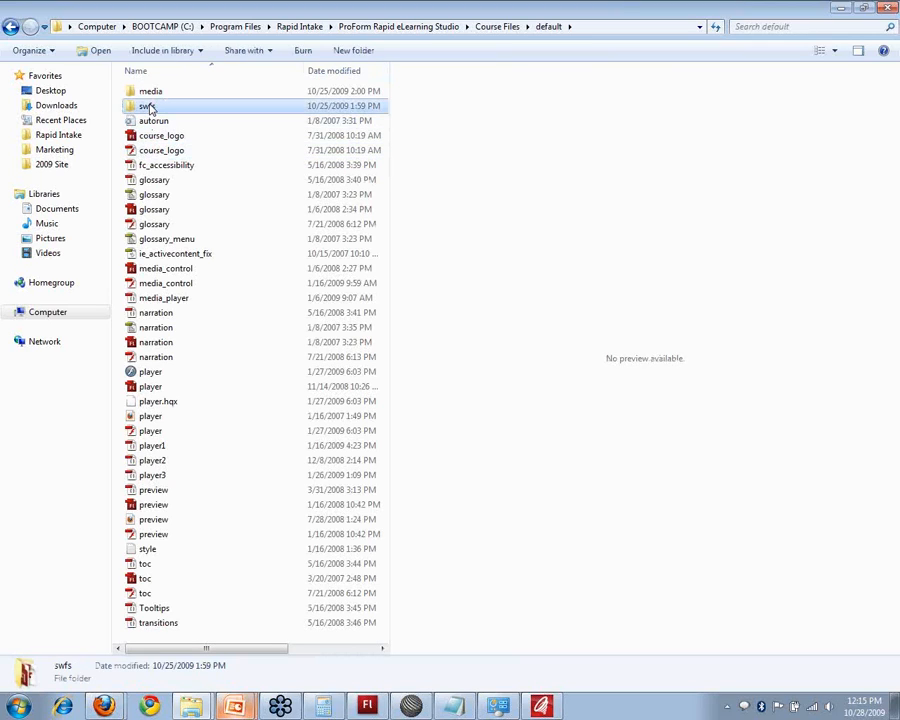
double_click(150, 107)
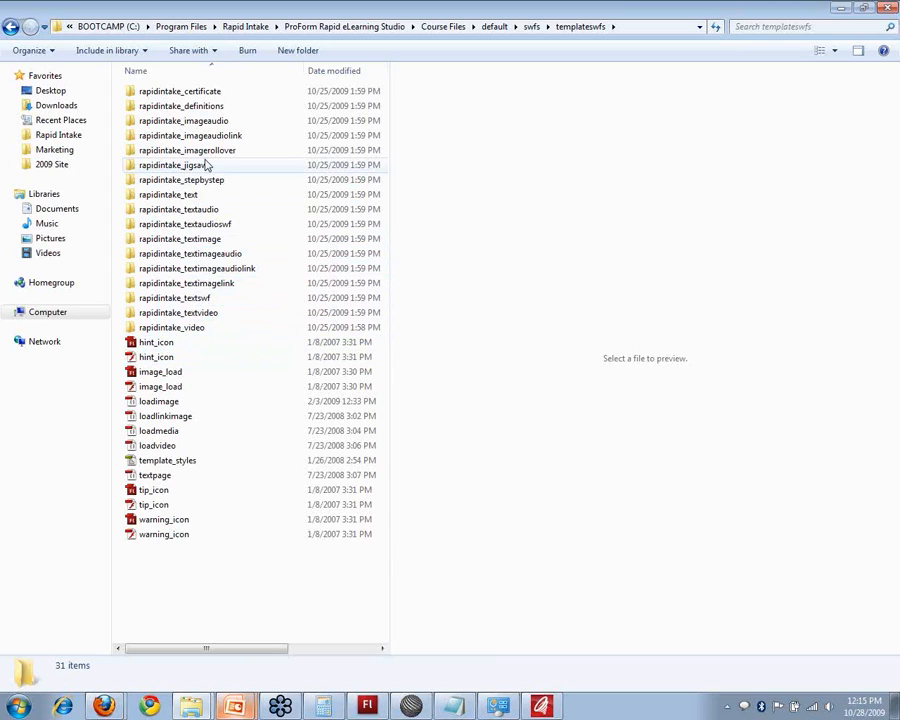
Go back up from templateswfs through the swfs and default folders to Course Files.
left_click(11, 28)
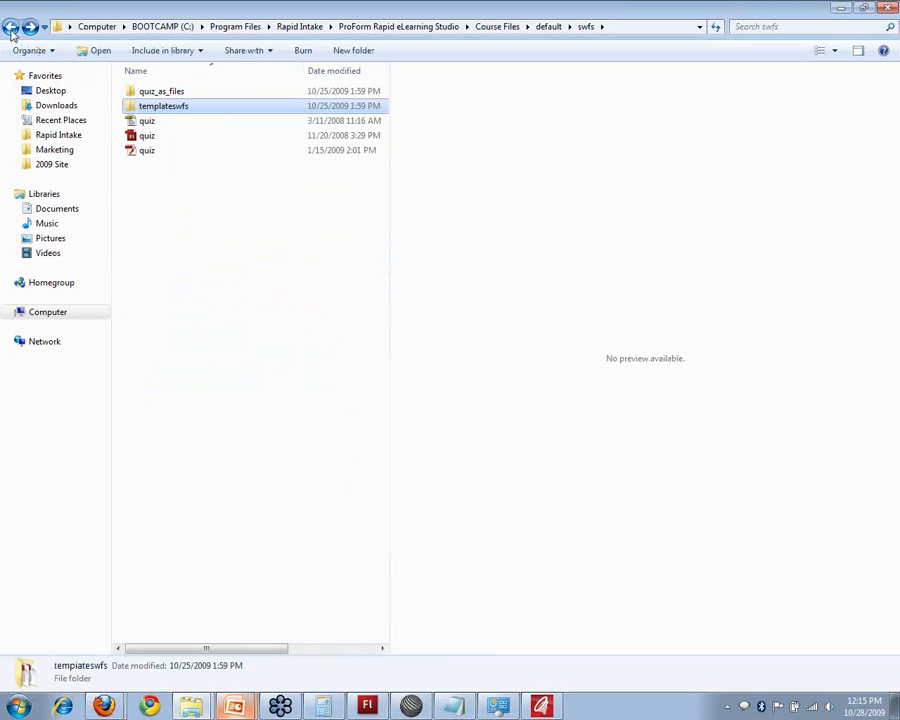
left_click(10, 29)
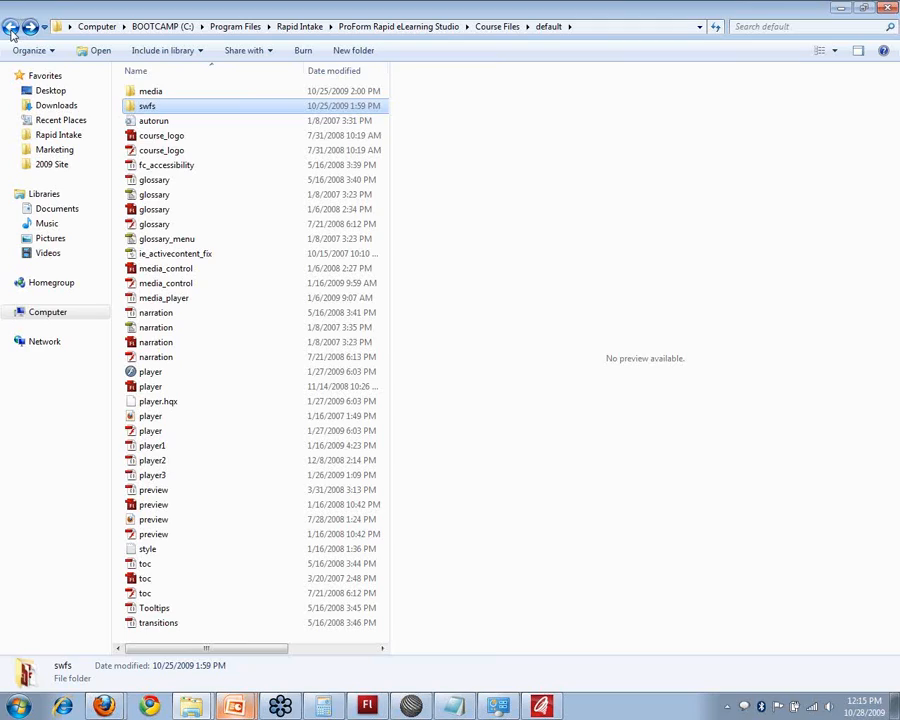
left_click(11, 27)
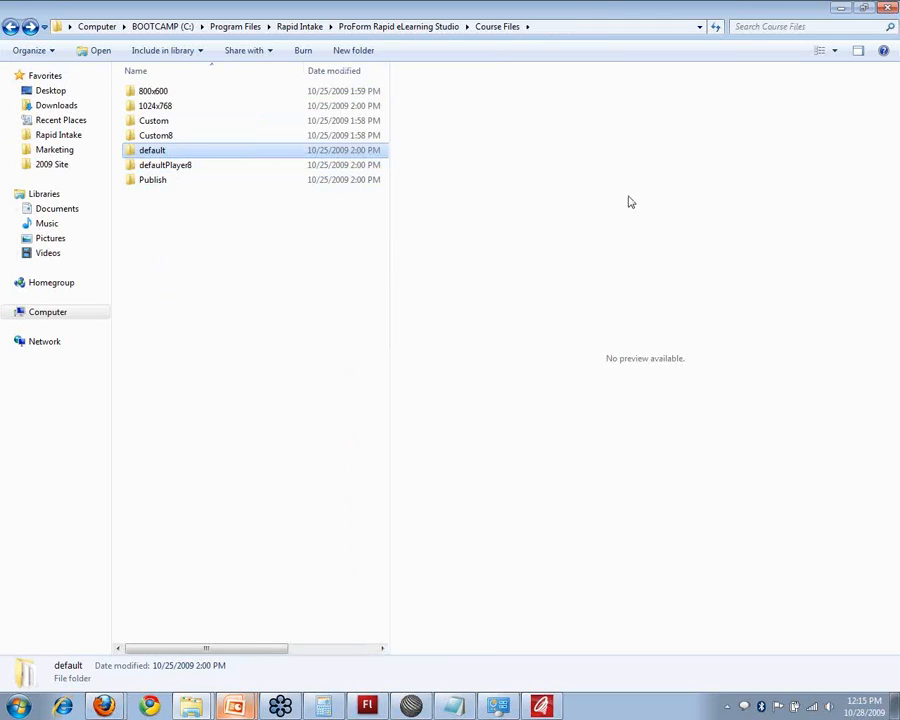